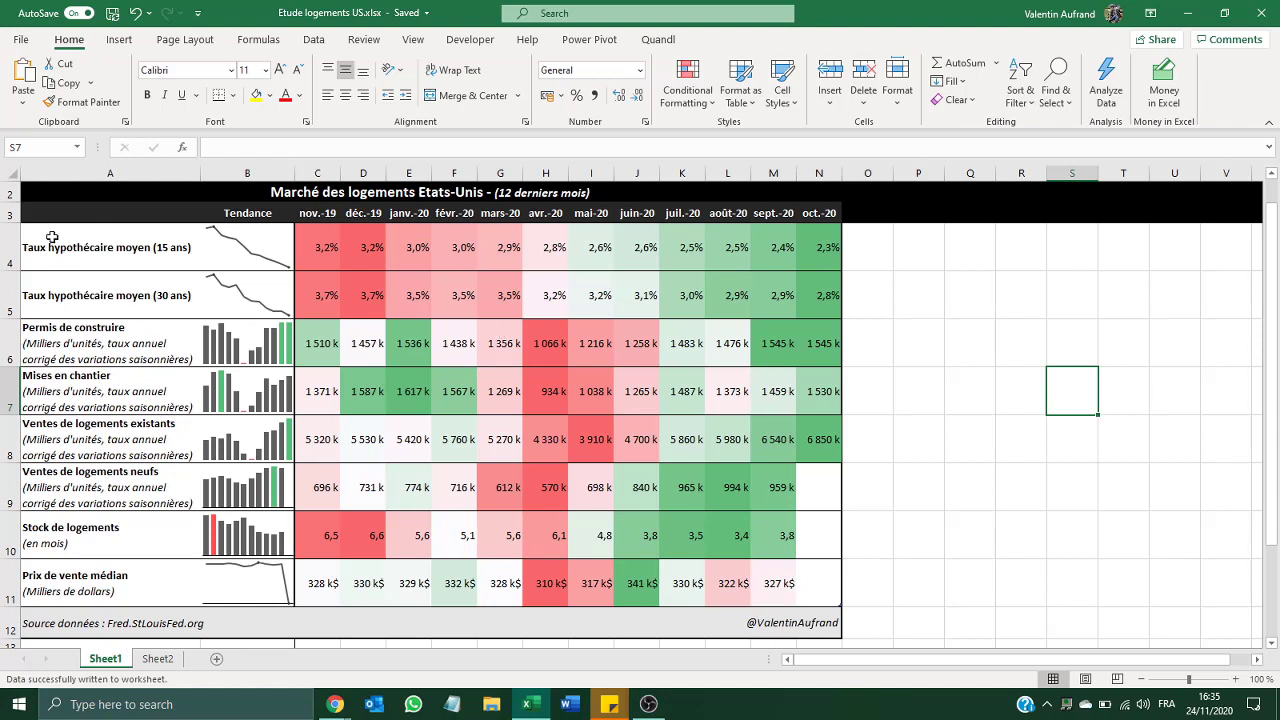
# Examine the 15-year mortgage rate row and the twelve months of values in the US housing market table
pyautogui.moveTo(53, 237); pyautogui.dragTo(819, 265)
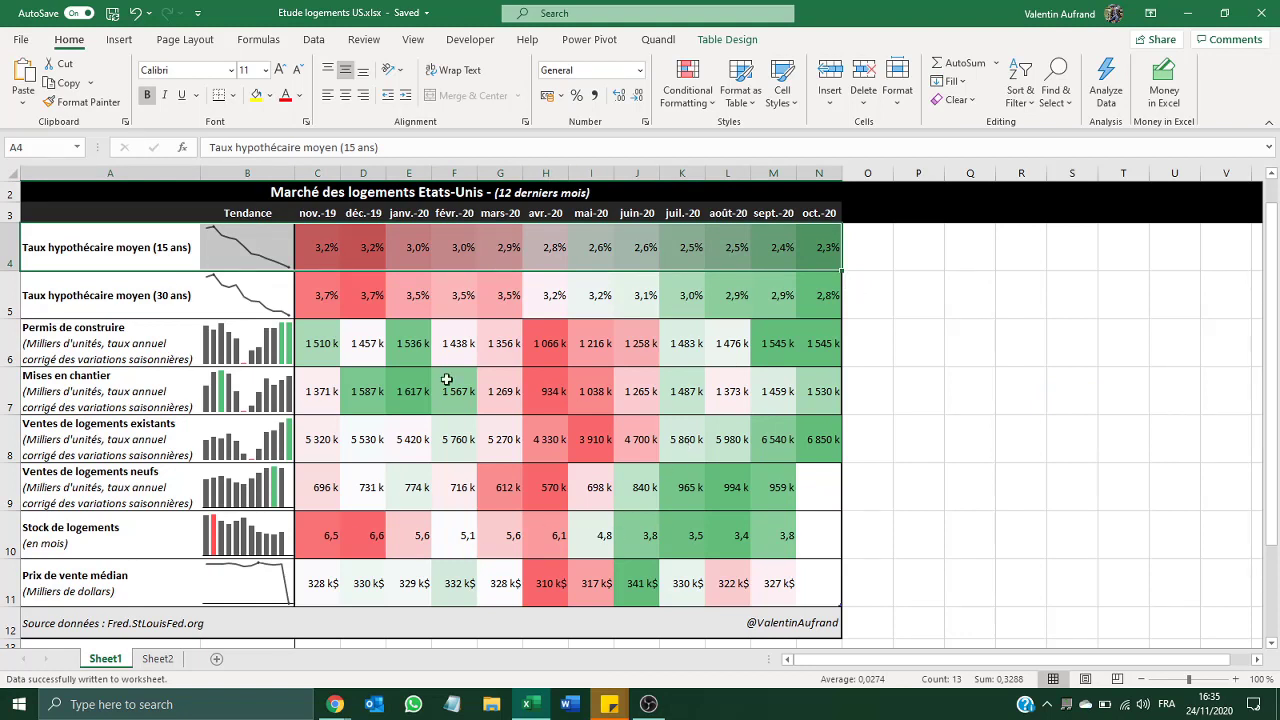
pyautogui.click(427, 355)
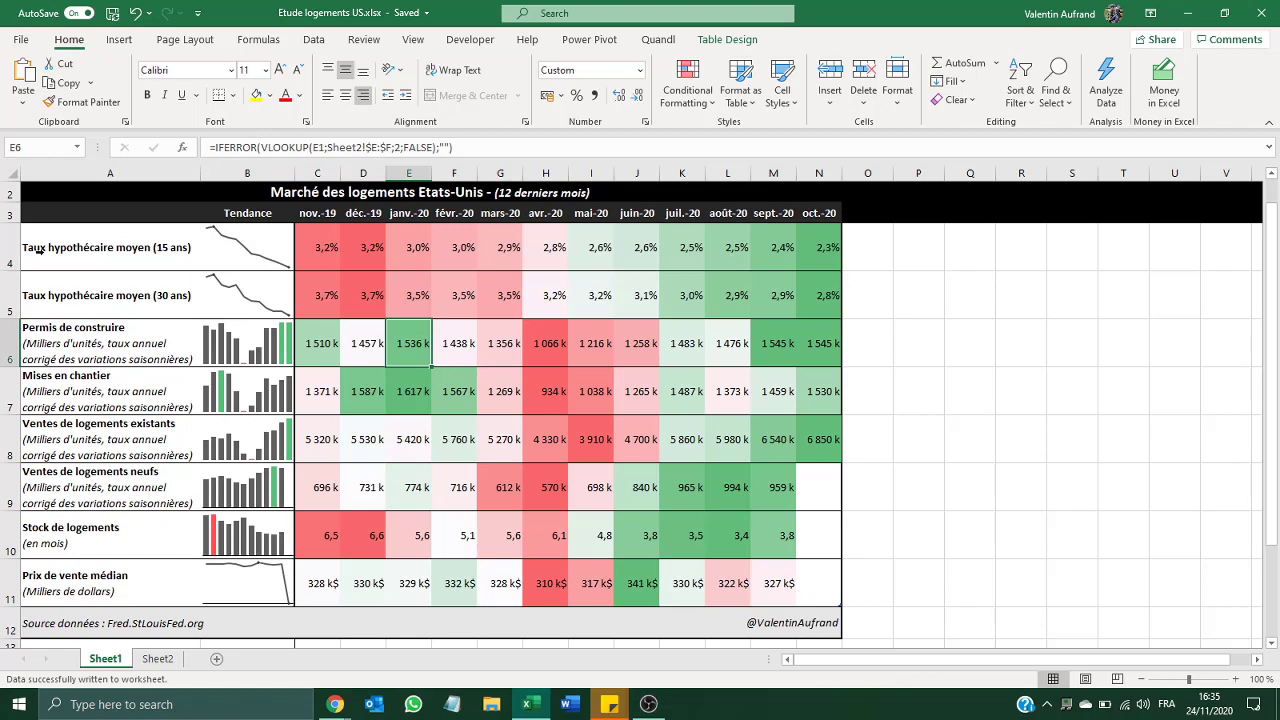
pyautogui.moveTo(30, 248); pyautogui.dragTo(700, 262)
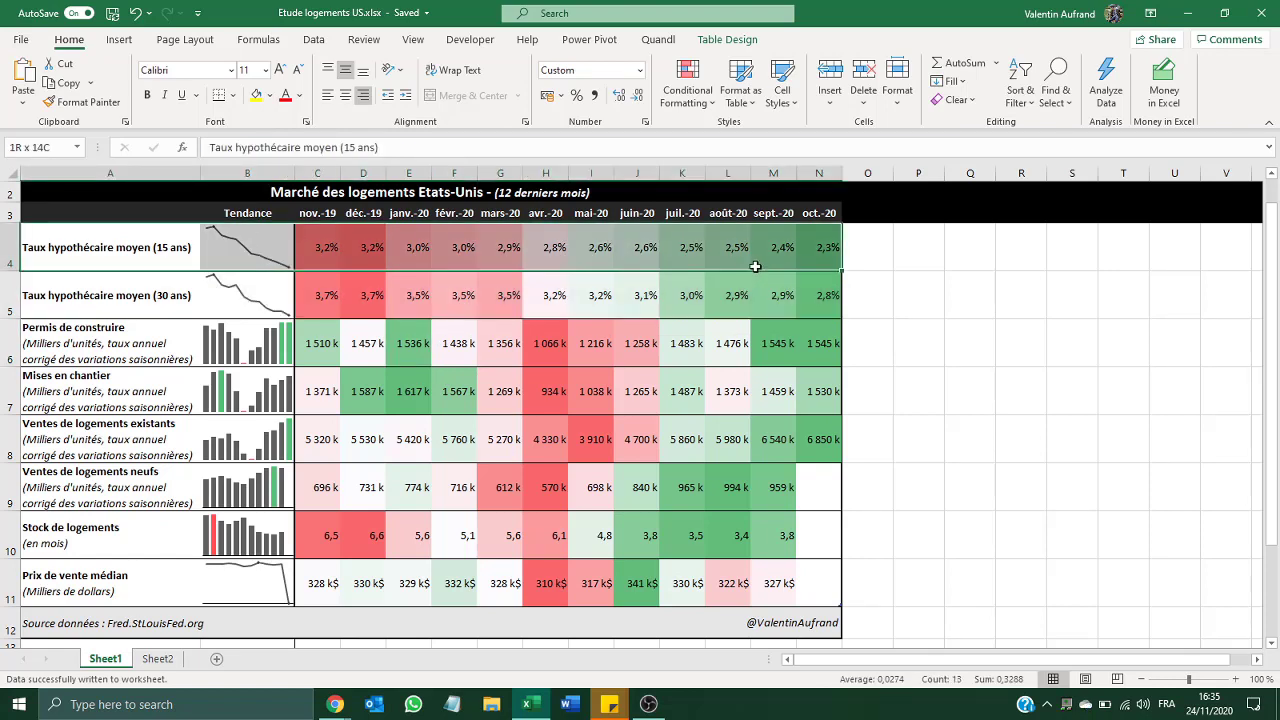
pyautogui.click(527, 317)
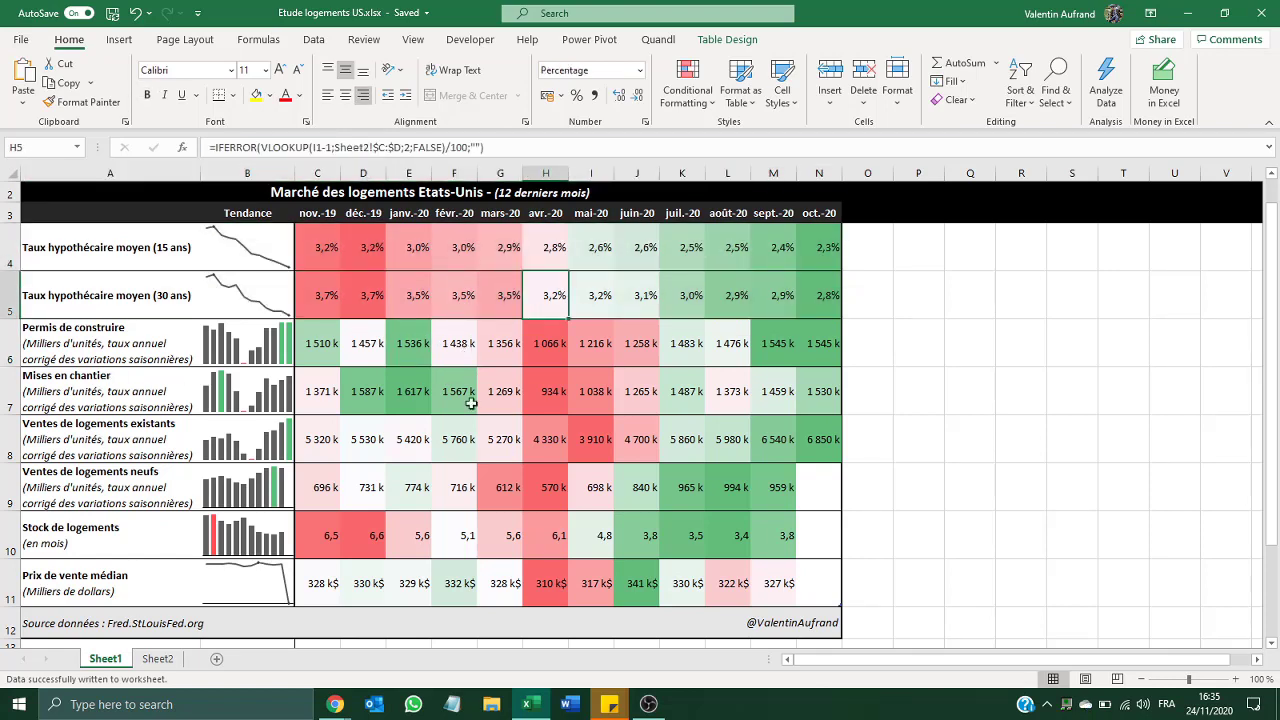
pyautogui.moveTo(311, 243); pyautogui.dragTo(820, 592)
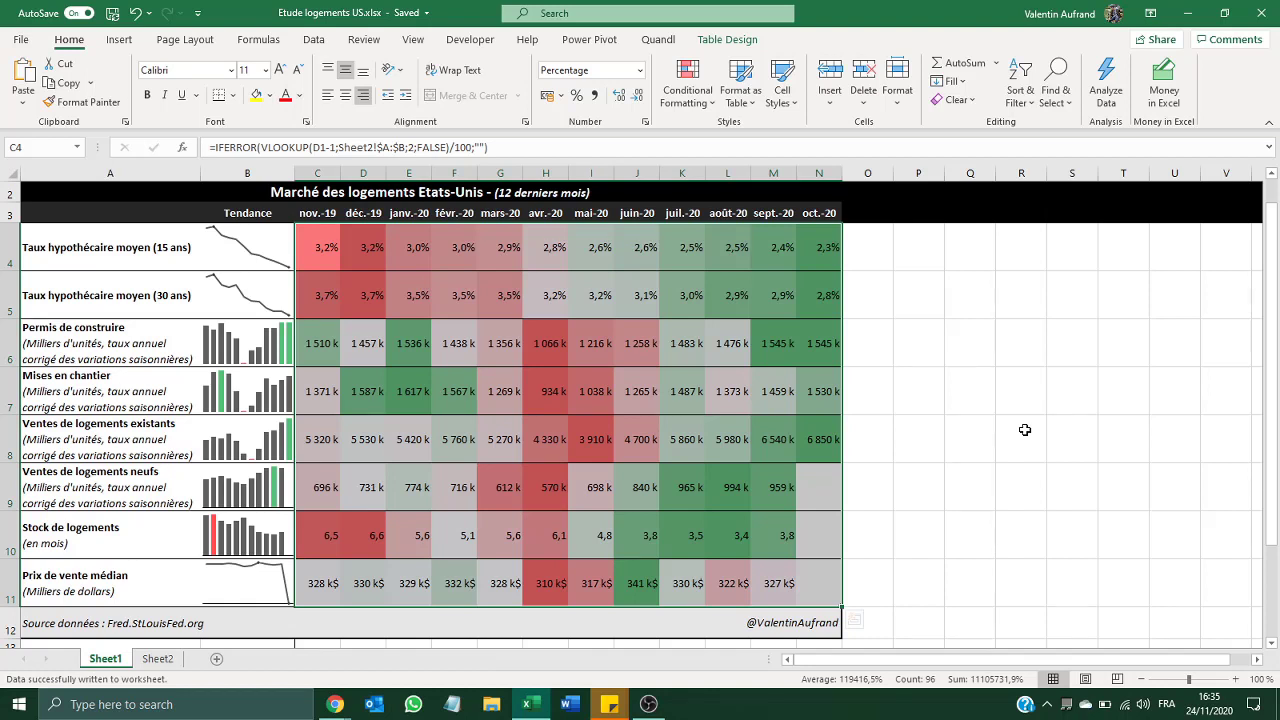
pyautogui.click(910, 428)
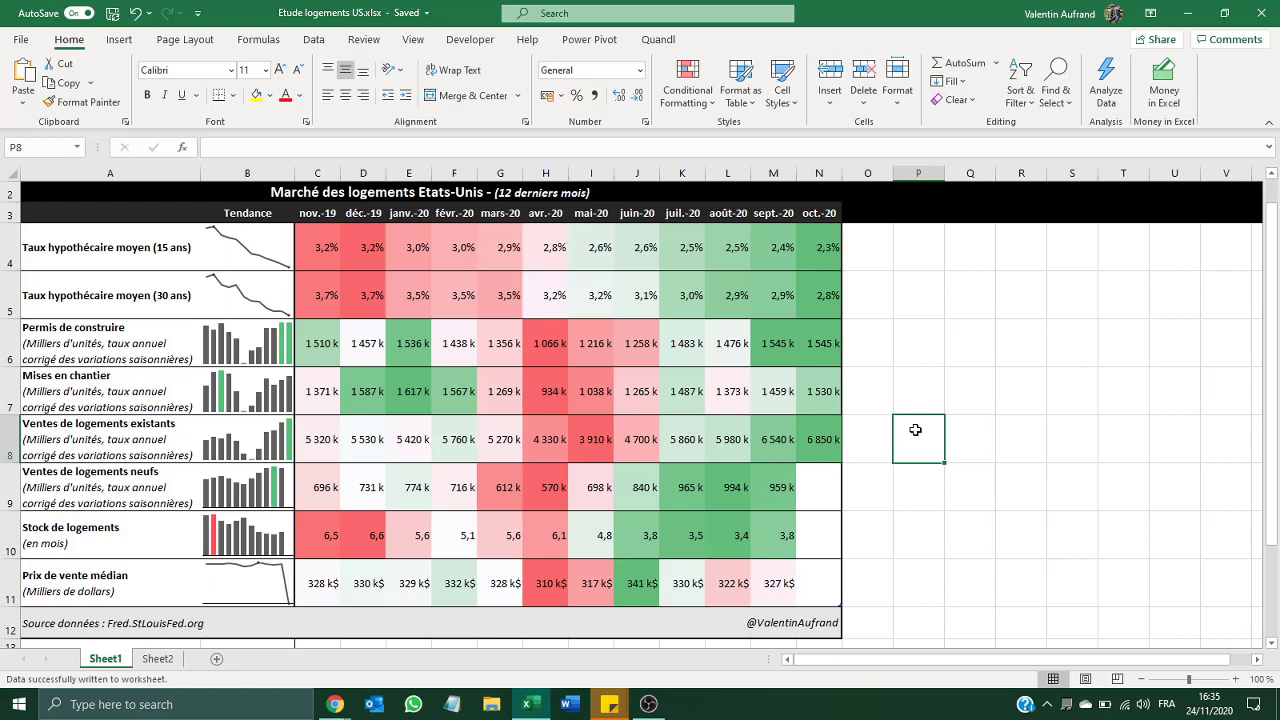
pyautogui.click(157, 659)
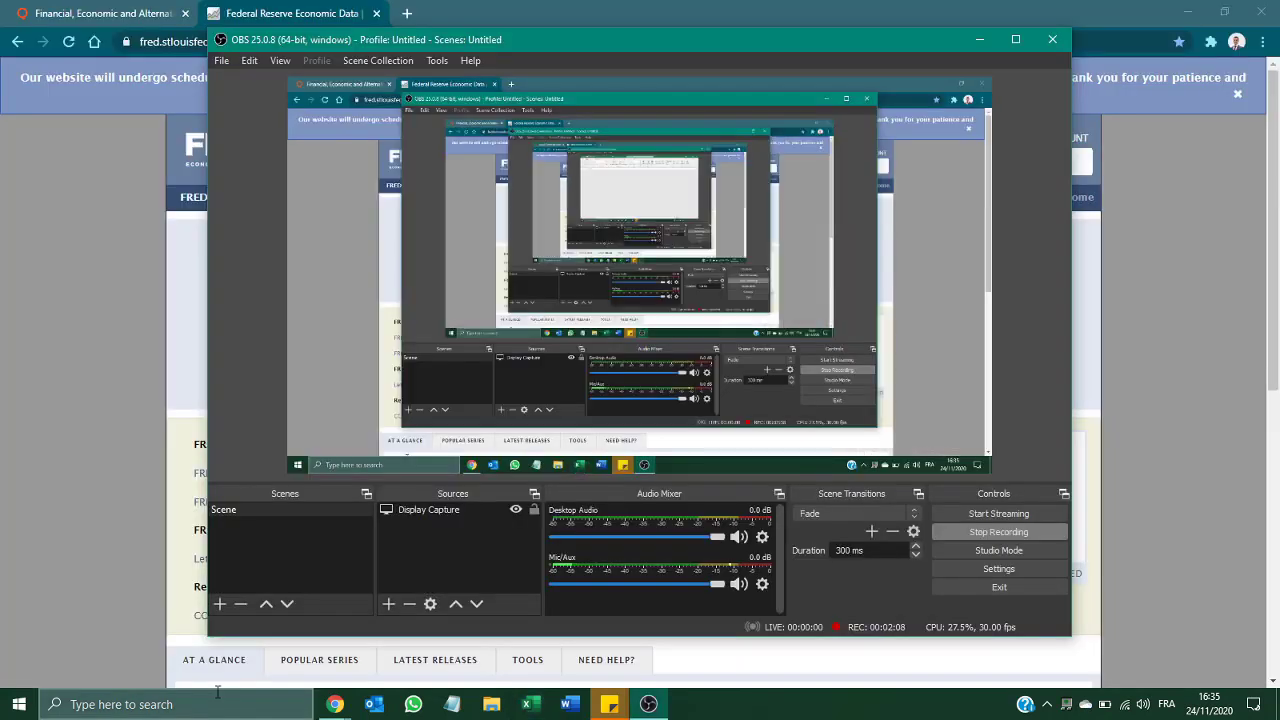
pyautogui.click(161, 560)
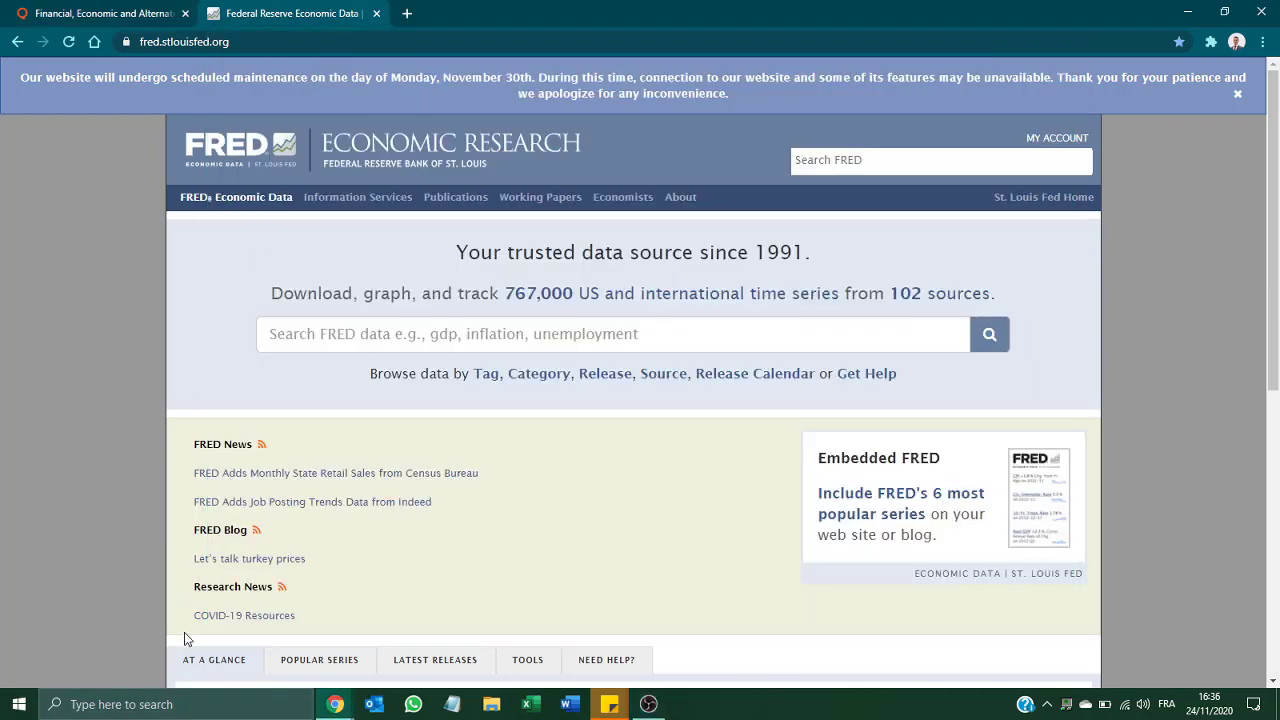
pyautogui.click(181, 706)
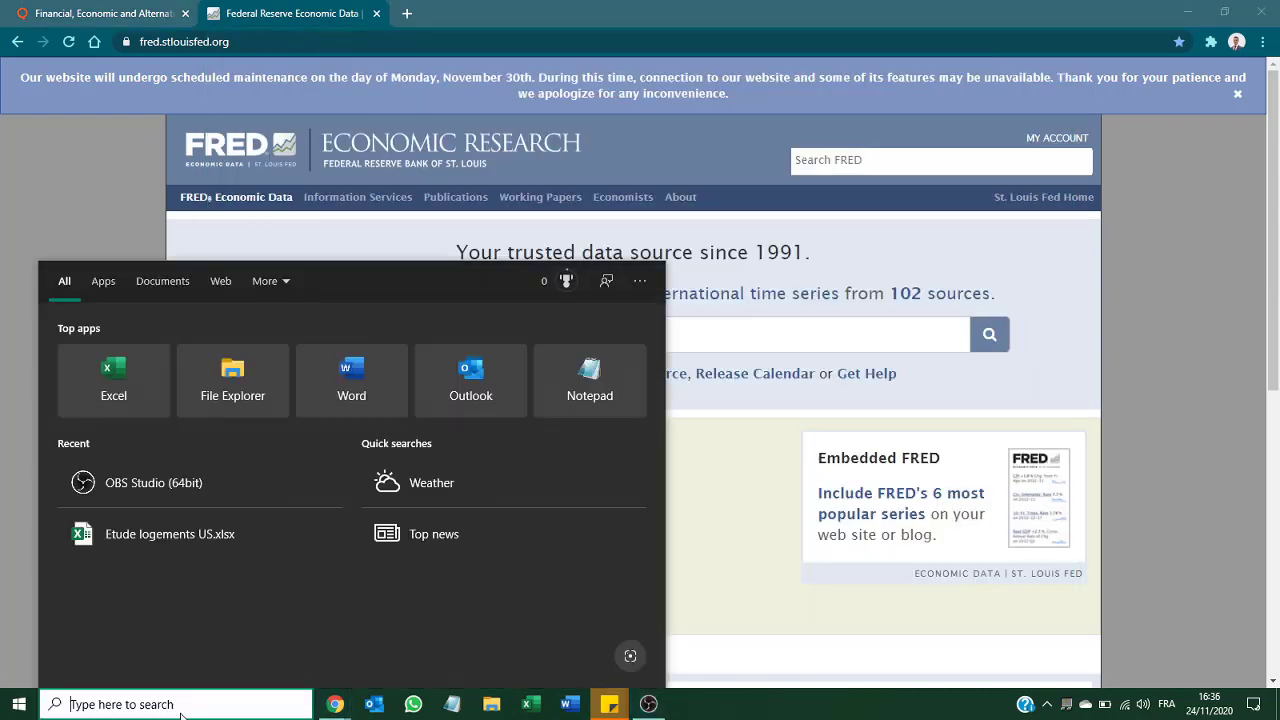
pyautogui.write('logement')
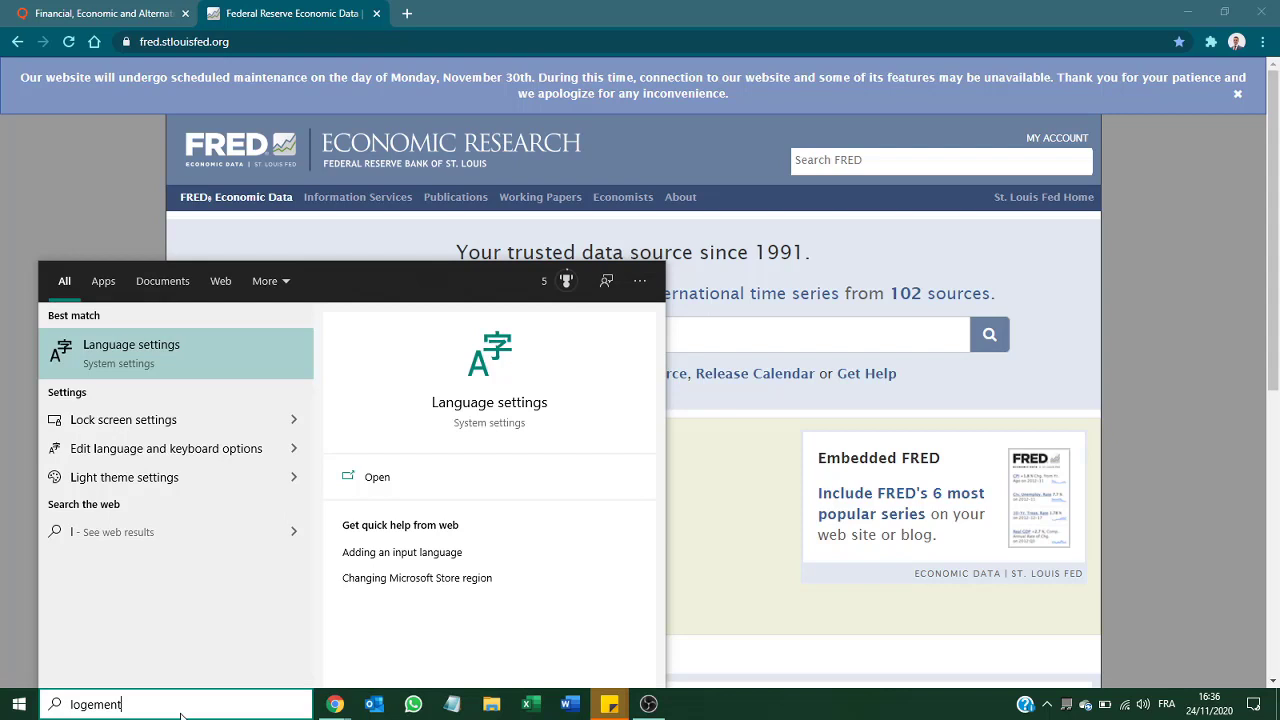
pyautogui.press('Escape')
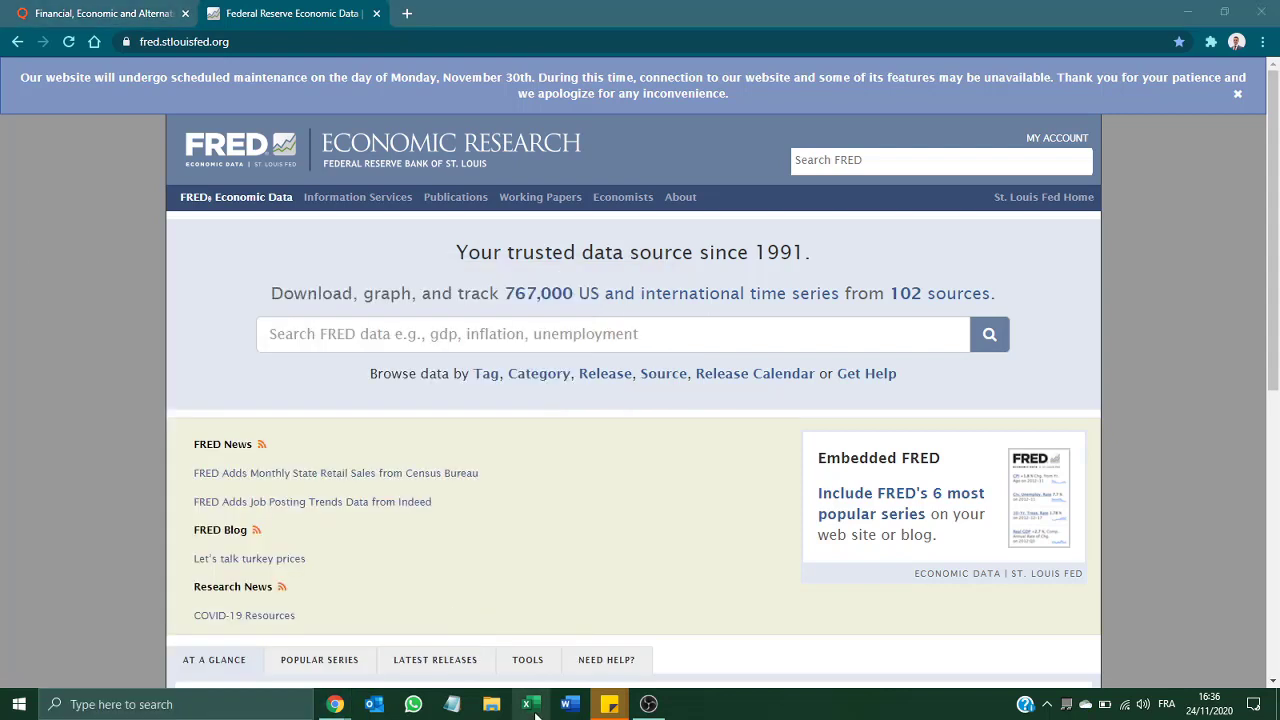
# Switch to Excel by reopening the workbook Etude logements US.xlsx, and accept updating its Quandl data
pyautogui.rightClick(531, 704)
pyautogui.click(558, 482)
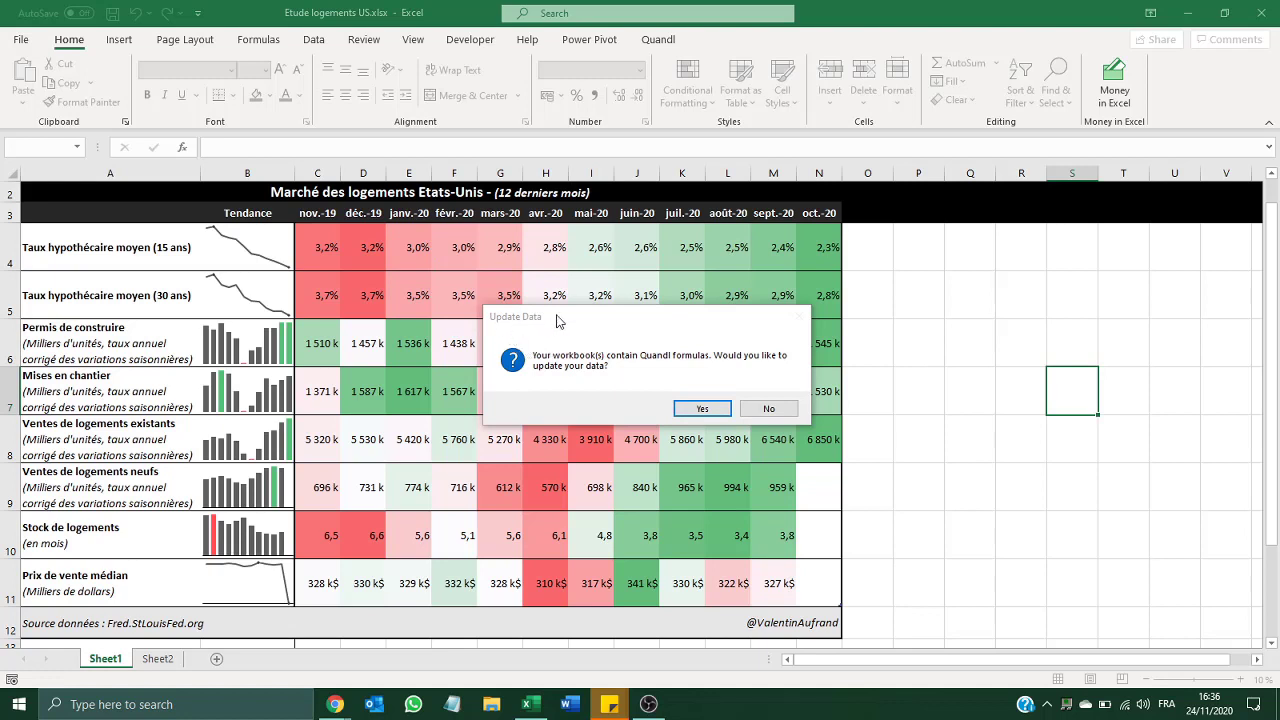
pyautogui.click(658, 358)
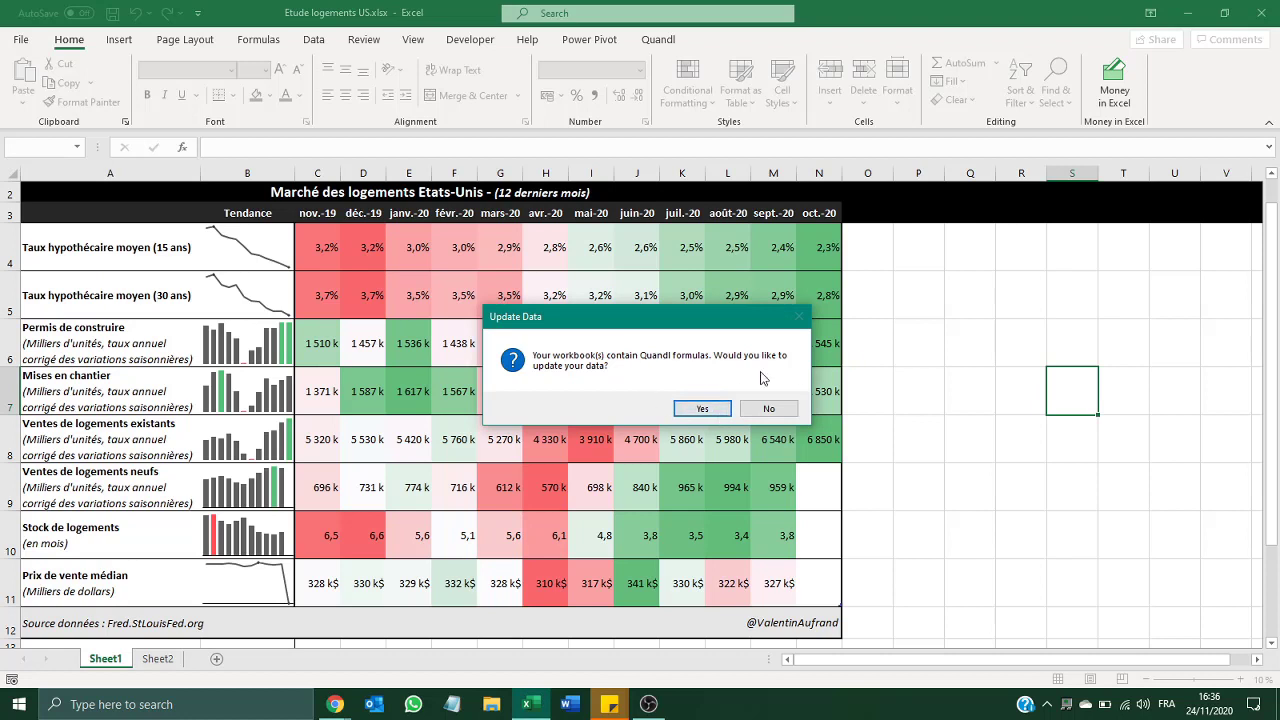
pyautogui.click(701, 408)
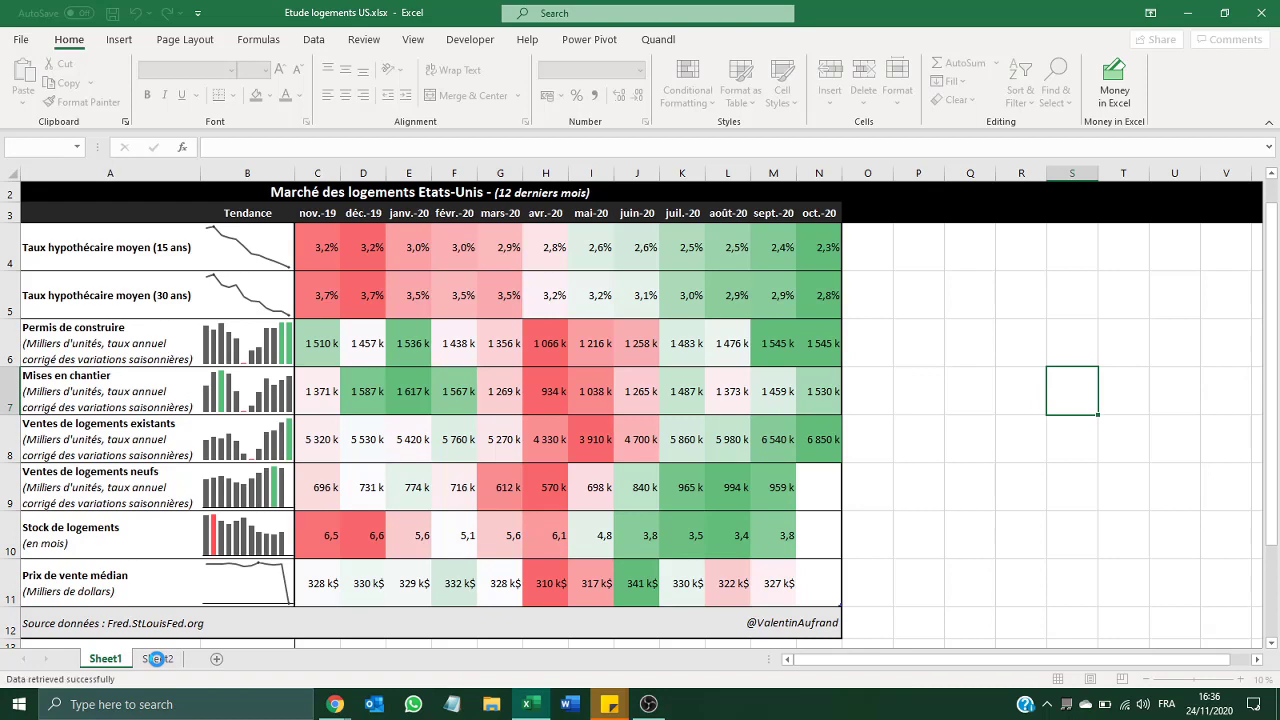
# Examine the date and value columns of the retrieved Quandl series across row 2 of Sheet2
pyautogui.click(157, 661)
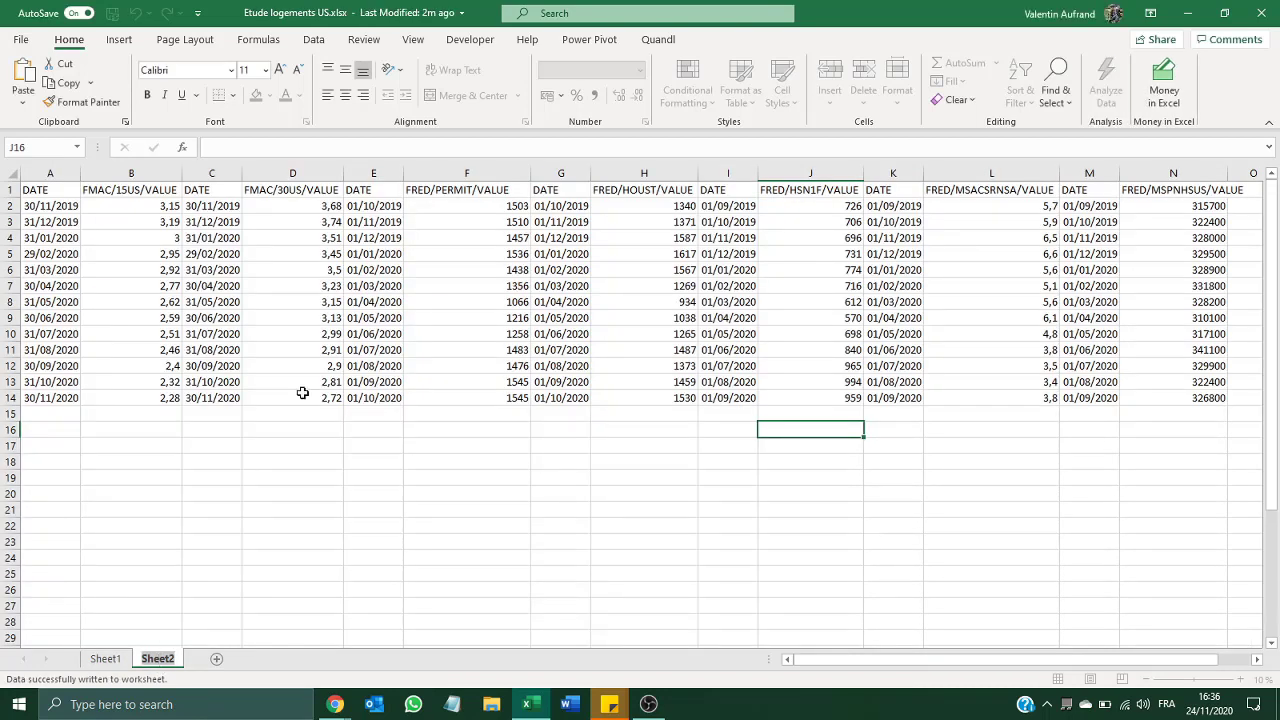
pyautogui.click(55, 203)
pyautogui.press('Right')
pyautogui.press('Right')
pyautogui.press('Right')
pyautogui.press('Right')
pyautogui.press('Right')
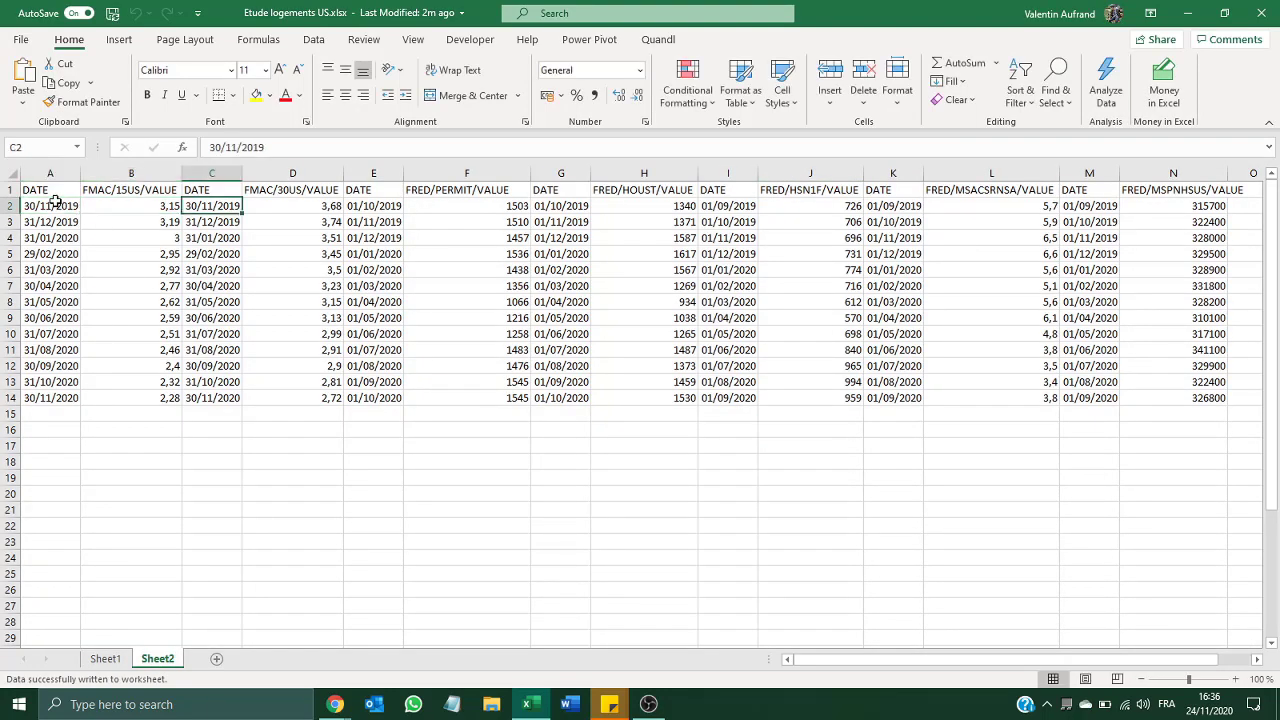
pyautogui.press('Right')
pyautogui.press('Right')
pyautogui.press('Right')
pyautogui.press('Right')
pyautogui.press('Right')
pyautogui.press('Right')
pyautogui.press('Right')
pyautogui.press('Right')
pyautogui.press('Right')
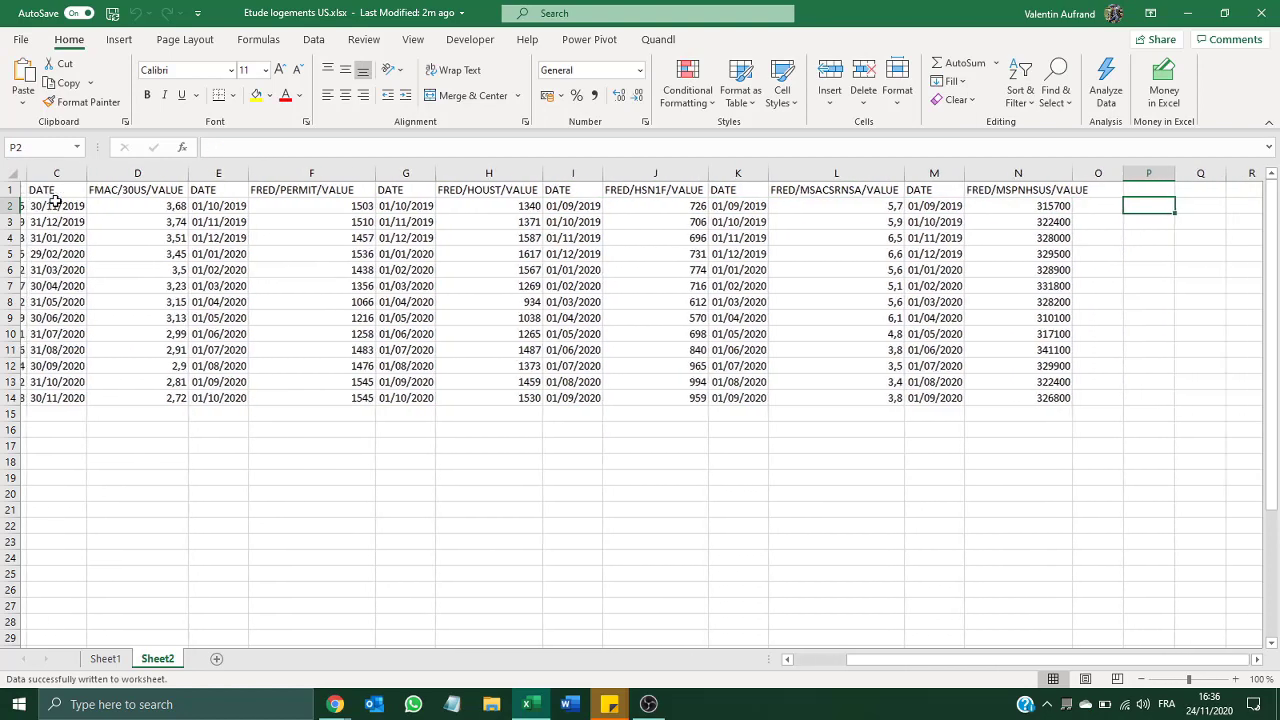
pyautogui.press('Left')
pyautogui.press('Left')
pyautogui.press('Left')
pyautogui.press('Left')
pyautogui.press('Left')
pyautogui.press('Left')
pyautogui.press('Left')
pyautogui.press('Left')
pyautogui.press('Left')
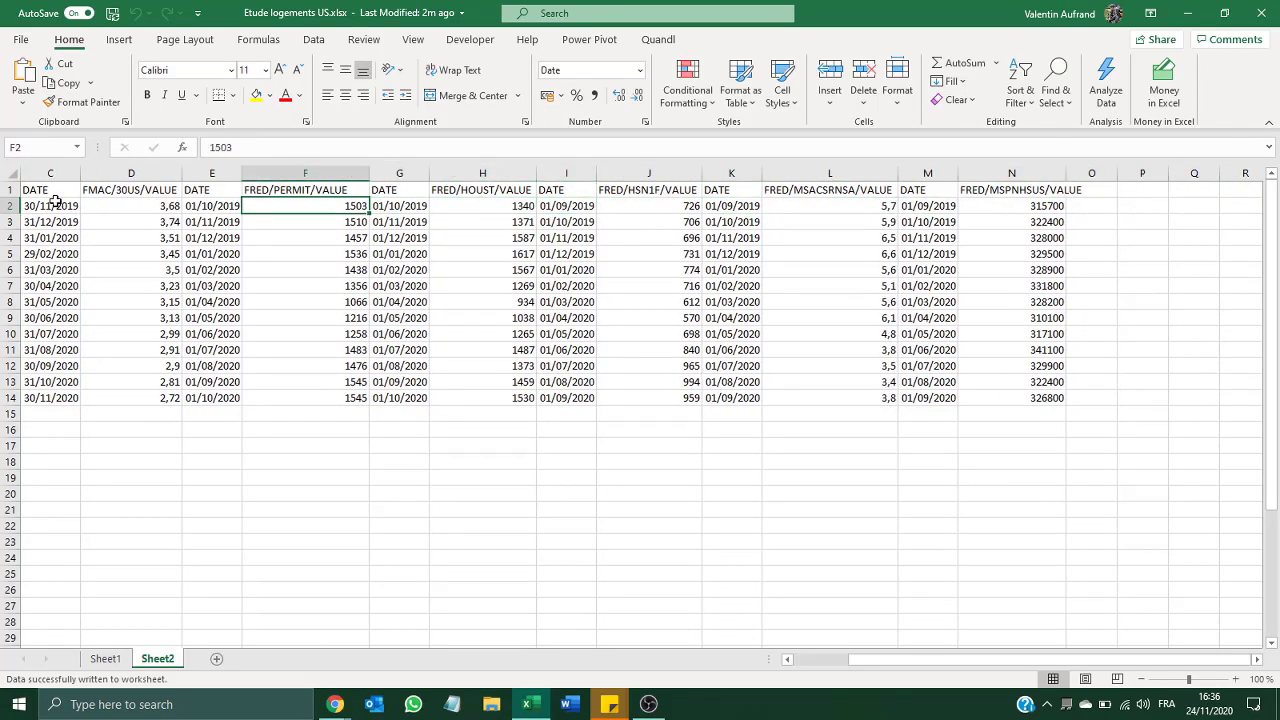
# Compare the summary table on Sheet1 with the source data on Sheet2, and save the workbook
pyautogui.click(105, 659)
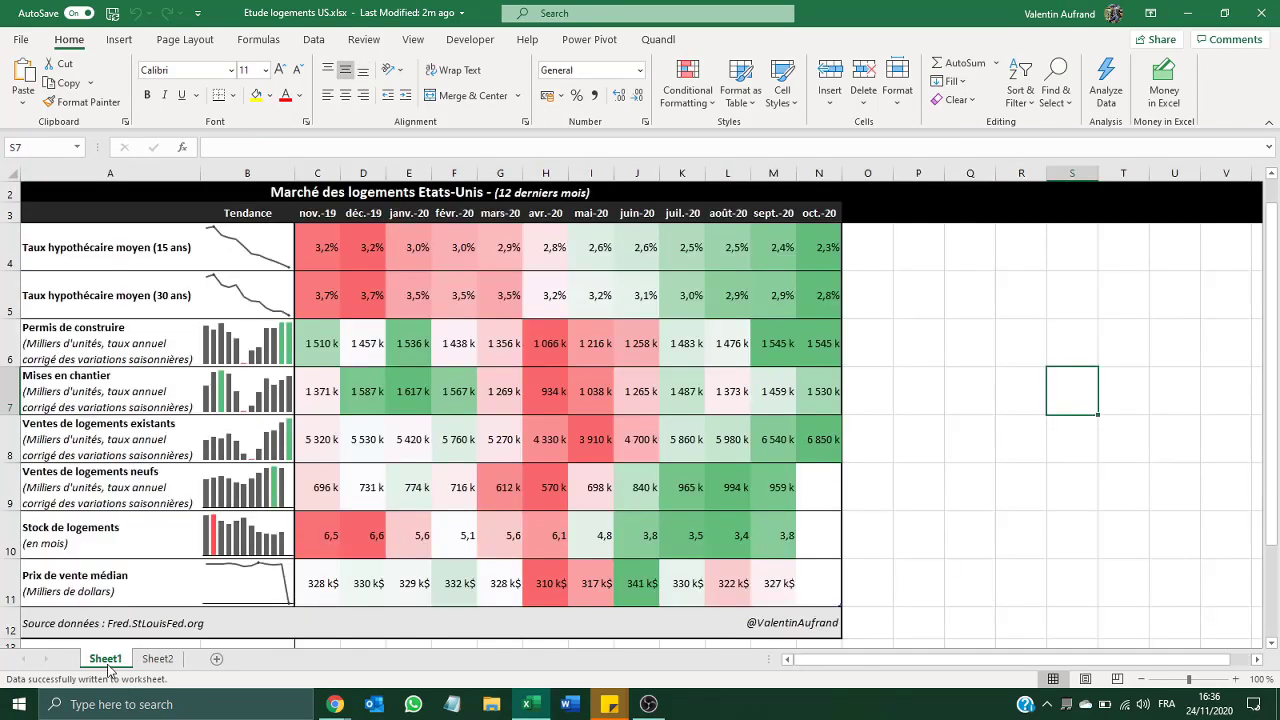
pyautogui.click(163, 659)
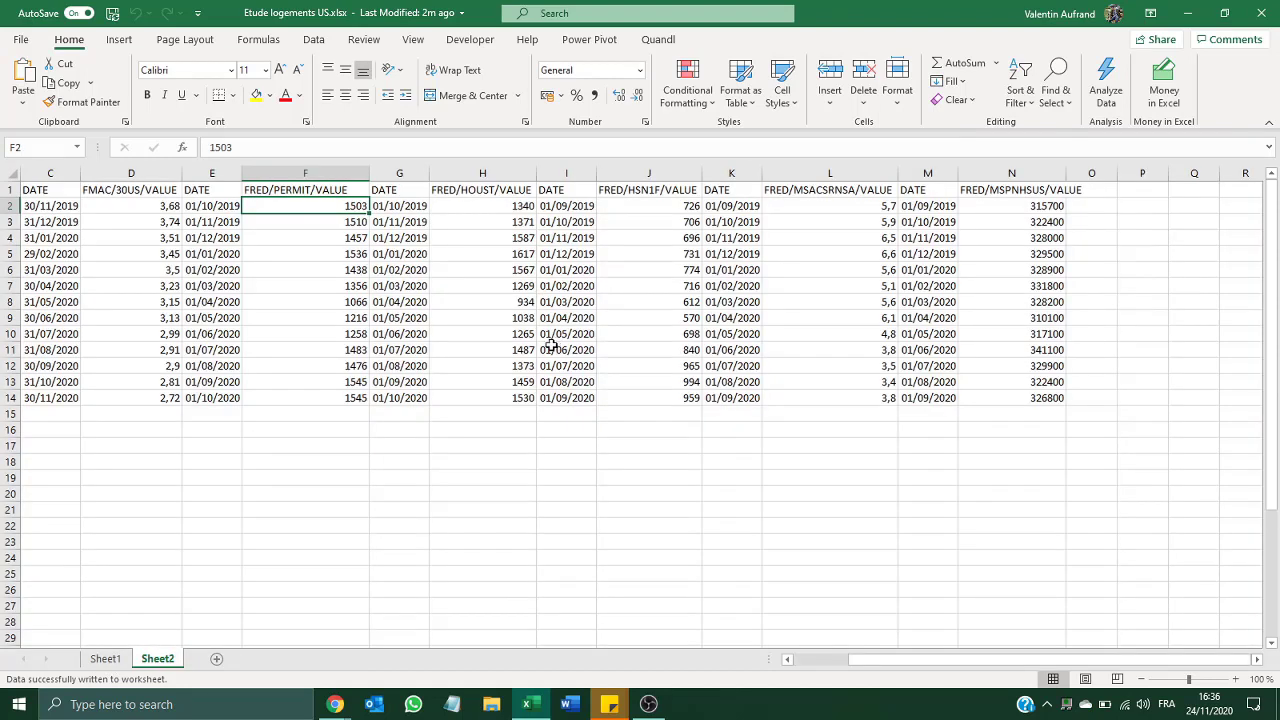
pyautogui.click(105, 659)
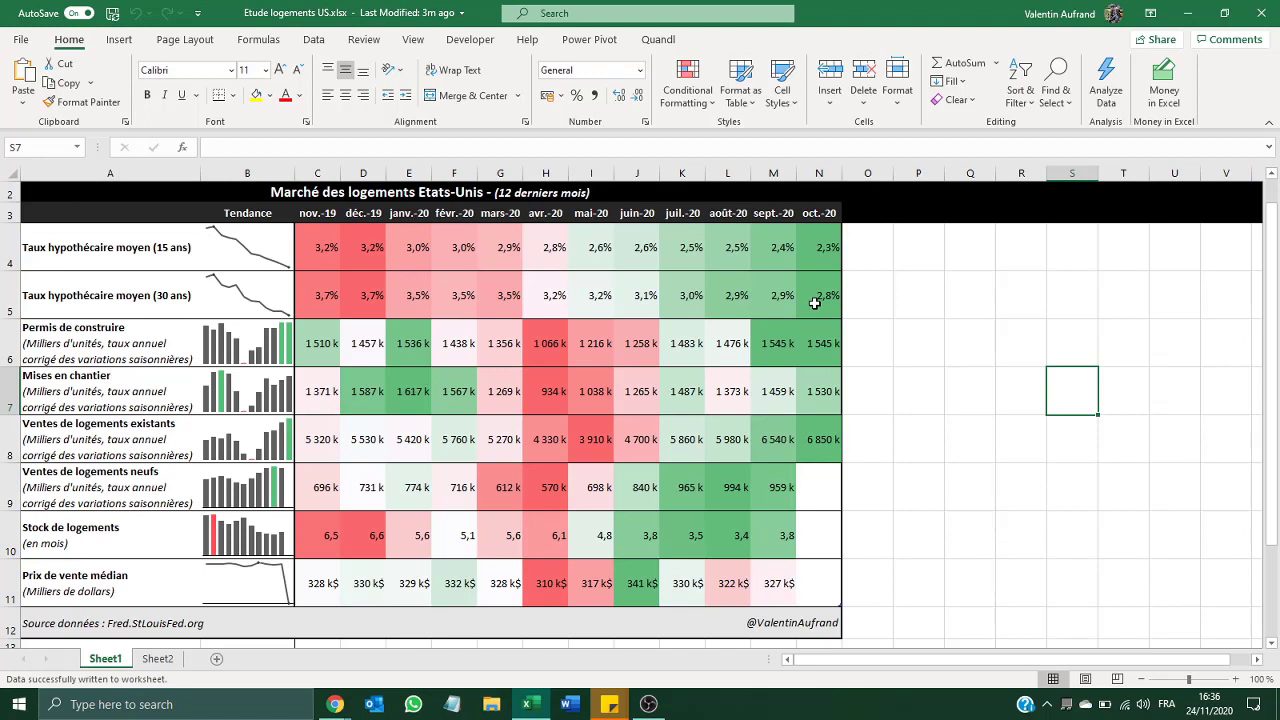
pyautogui.hotkey('ctrl', 's')
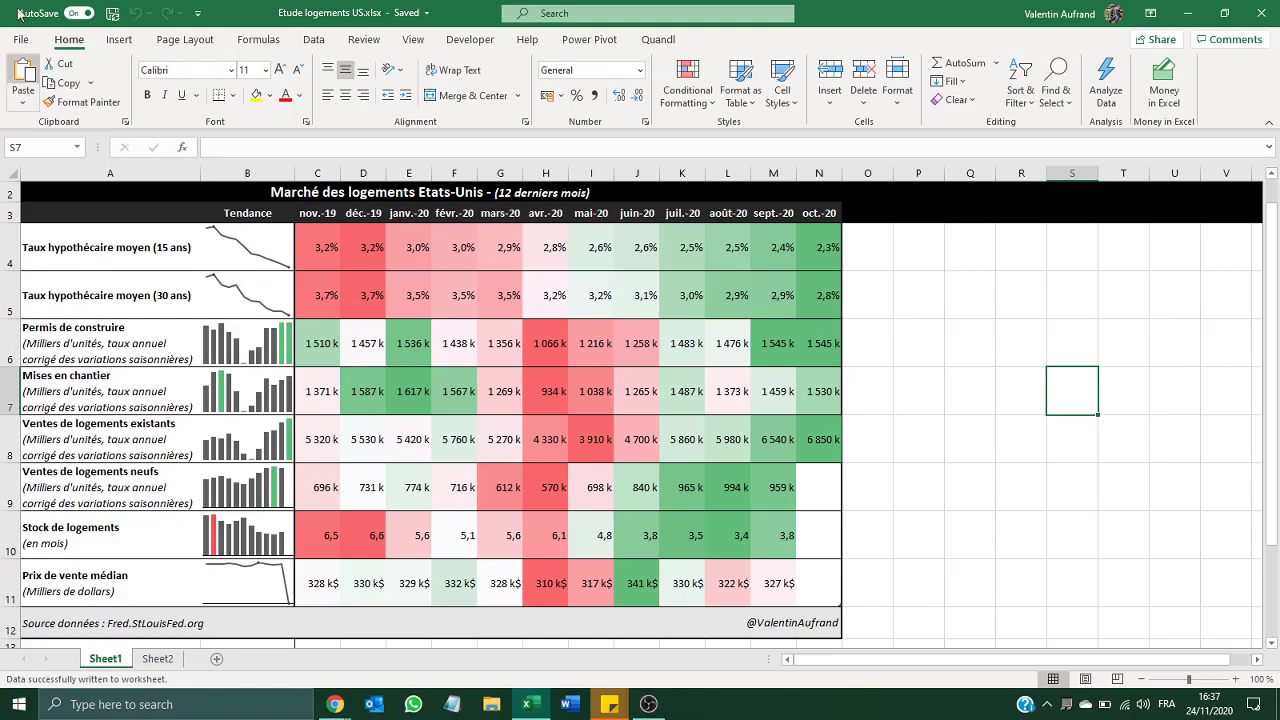
# Create a new blank workbook
pyautogui.click(20, 42)
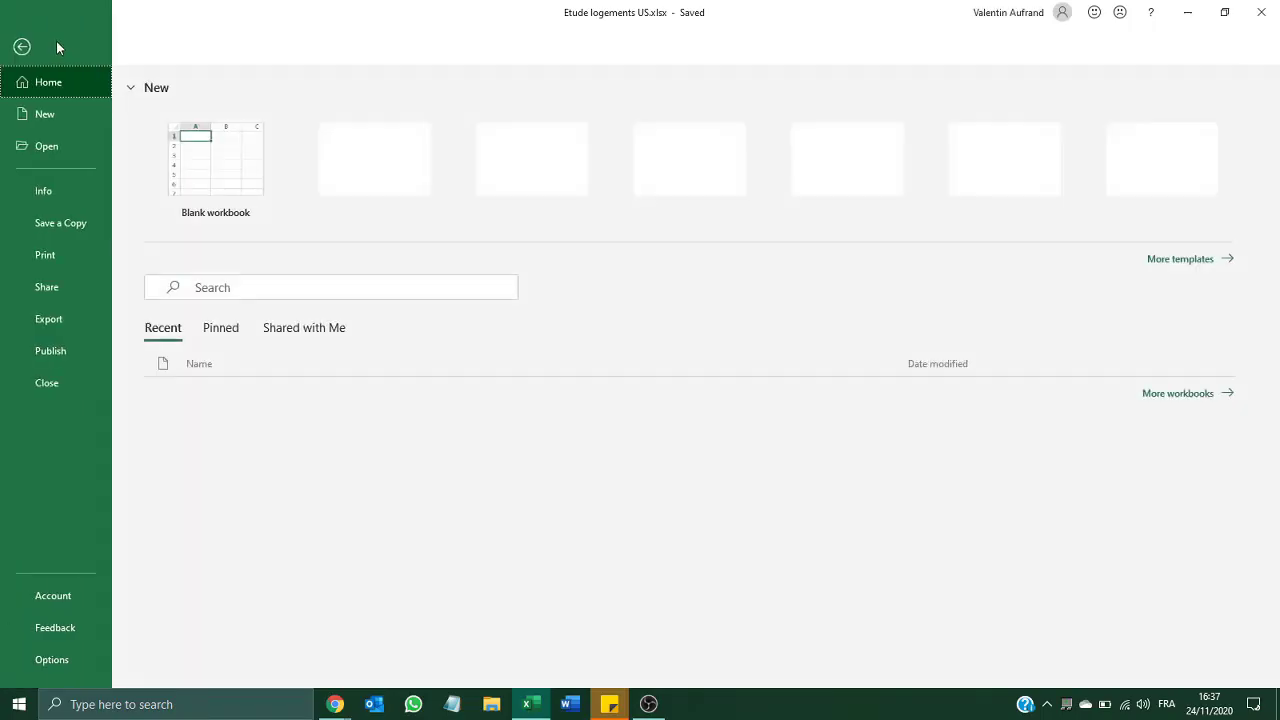
pyautogui.click(176, 147)
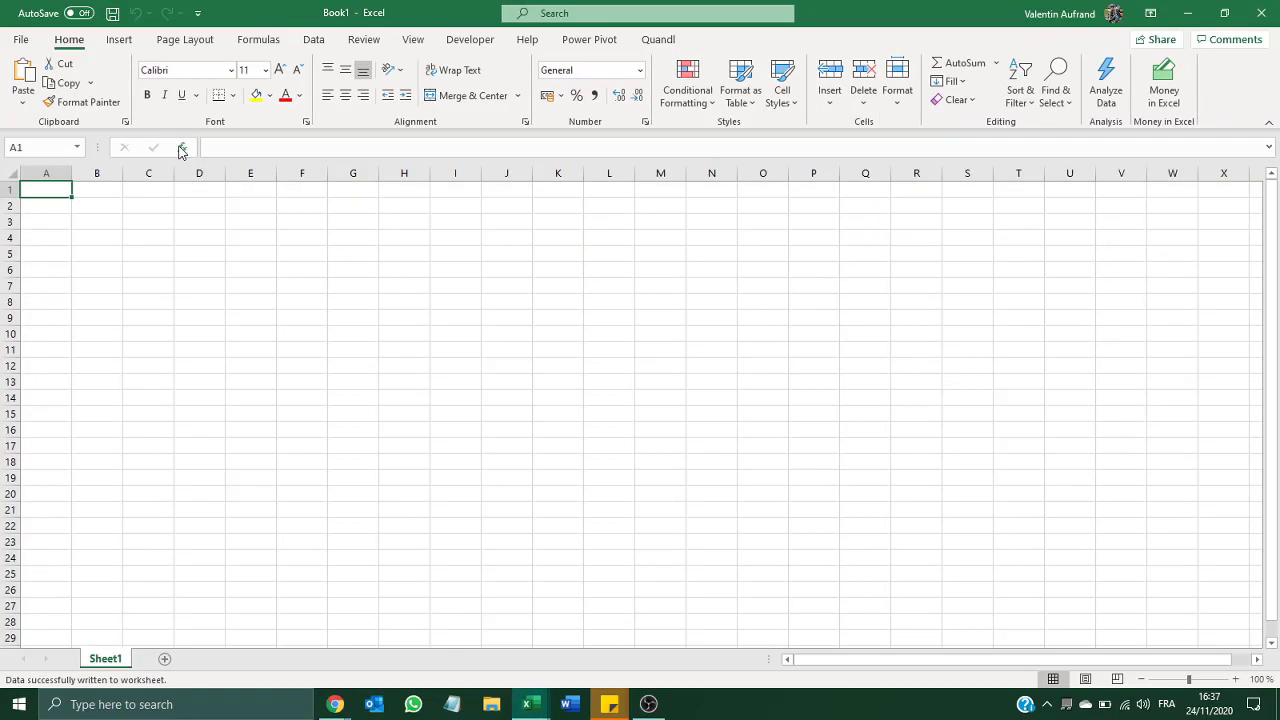
pyautogui.press('Down')
pyautogui.press('Down')
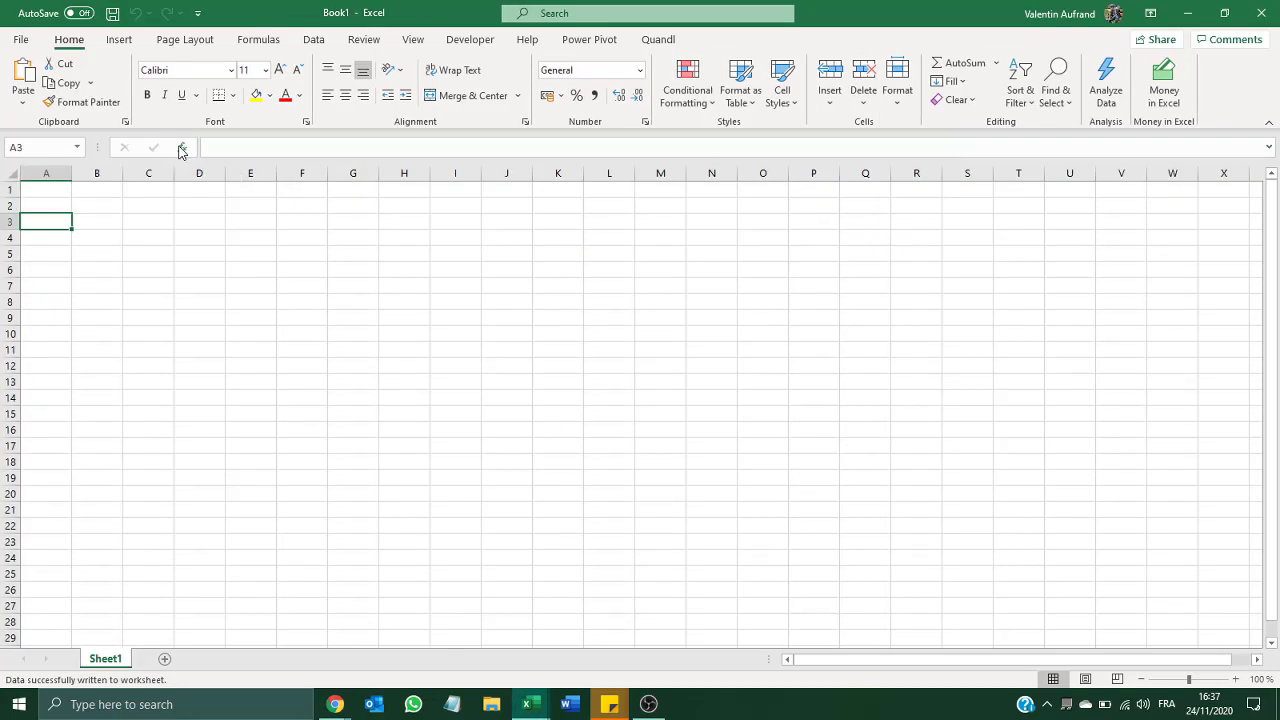
pyautogui.press('Up')
pyautogui.press('Up')
# Enter the month headers novembre 2020 in B1 and Octobre 2020 in C1
pyautogui.press('Right')
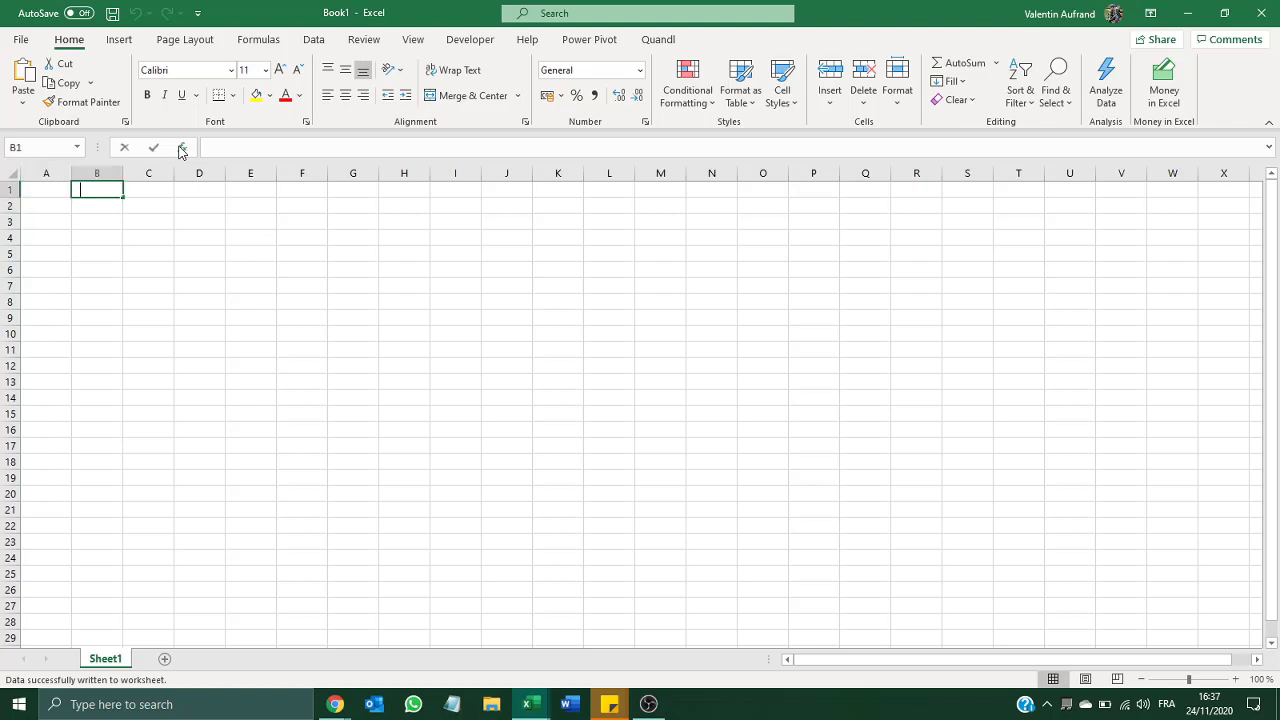
pyautogui.write('novembre')
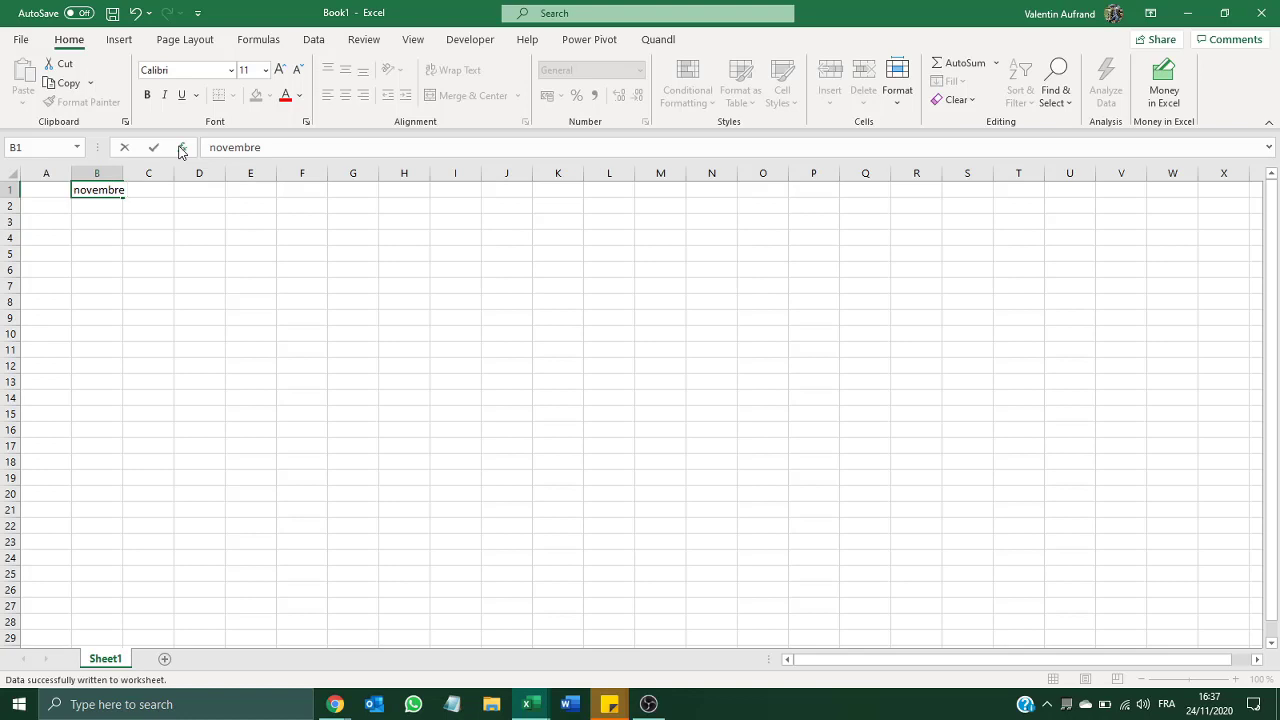
pyautogui.write(' 2020')
pyautogui.press('Tab')
pyautogui.write('O')
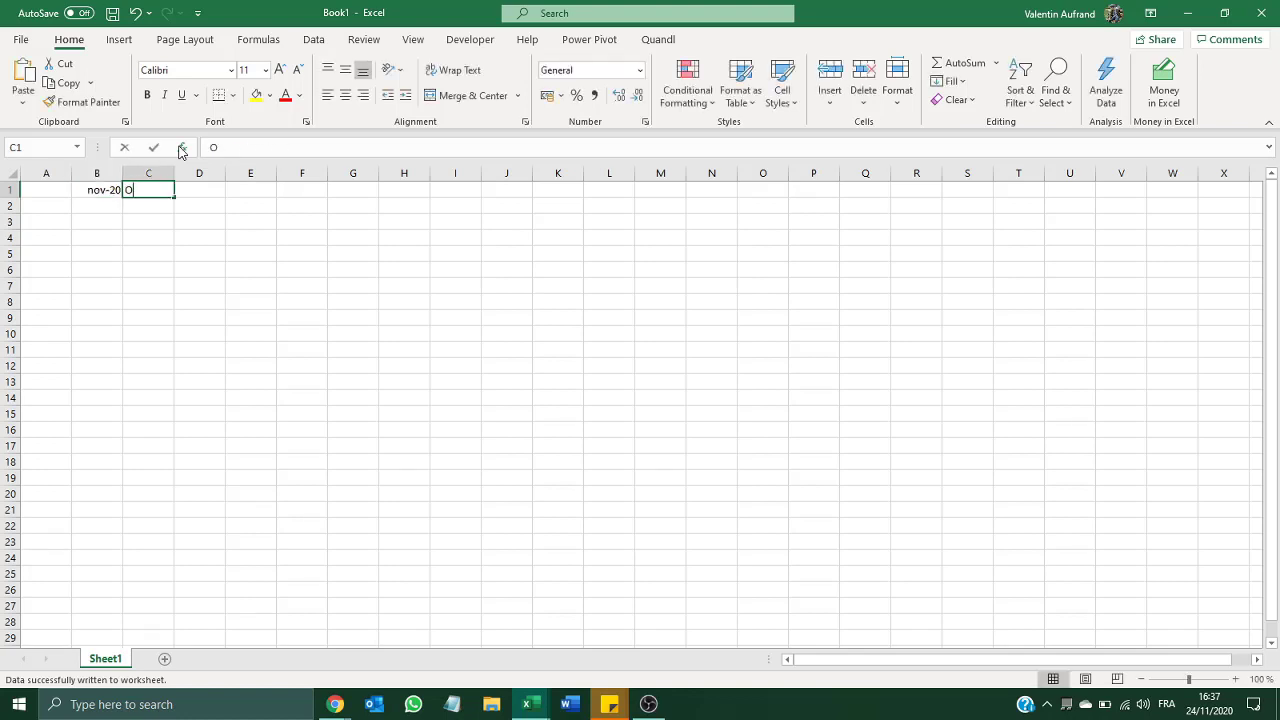
pyautogui.write('ctobre 2020')
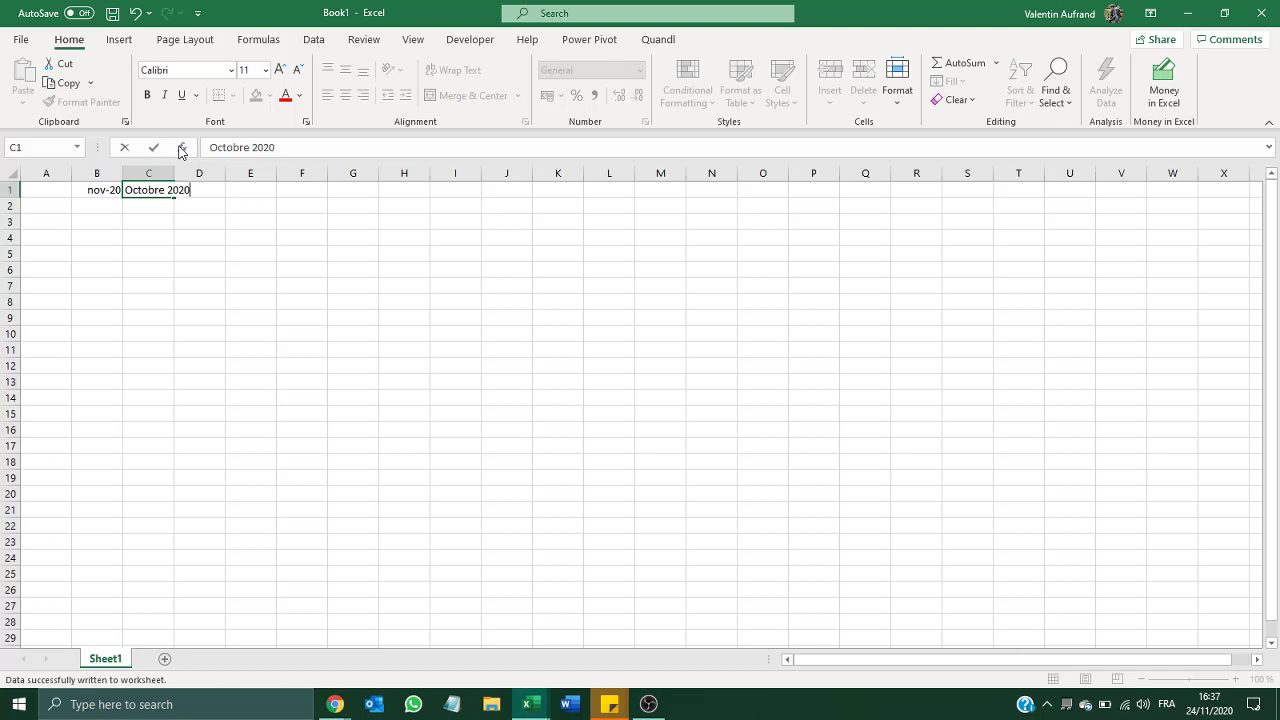
pyautogui.press('Return')
# Extend the descending month series from B1:C1 across row 1 to February 2020 in K1
pyautogui.moveTo(97, 191); pyautogui.dragTo(165, 190)
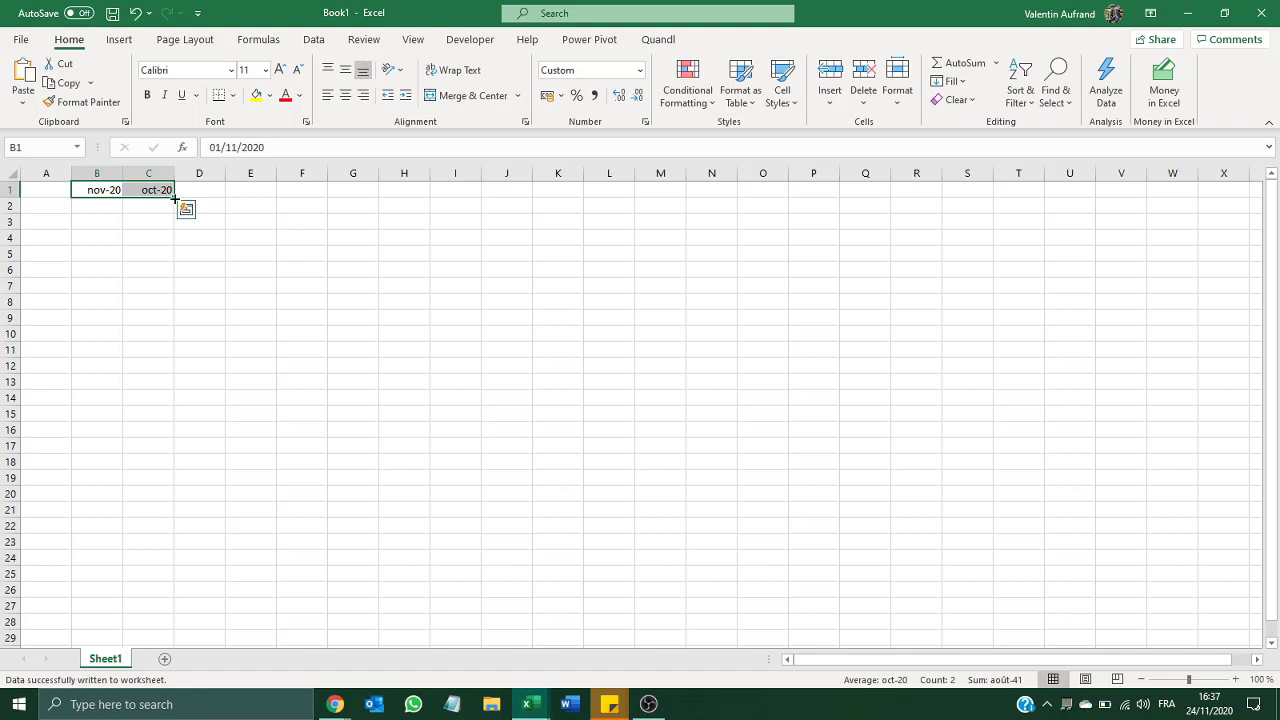
pyautogui.moveTo(176, 198); pyautogui.dragTo(234, 198)
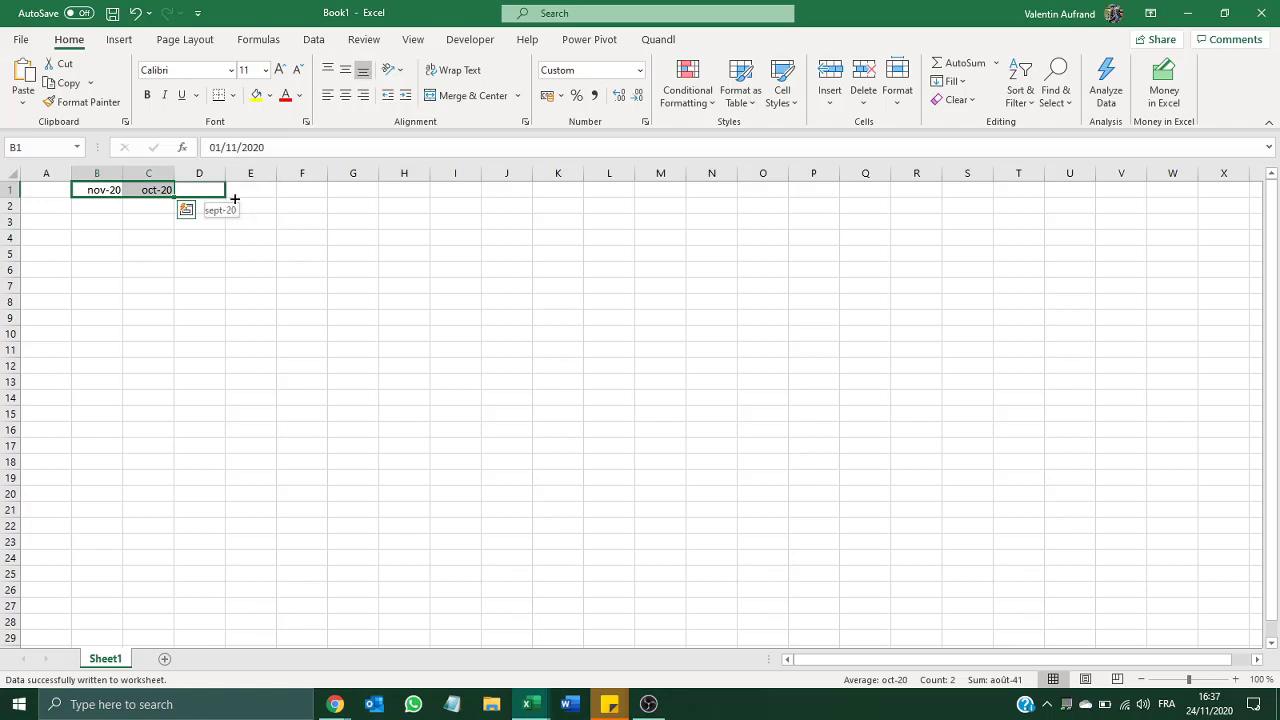
pyautogui.moveTo(234, 198)
pyautogui.mouseDown()
pyautogui.moveTo(182, 196)
pyautogui.moveTo(229, 195)
pyautogui.mouseUp()
pyautogui.moveTo(229, 195)
pyautogui.mouseDown()
pyautogui.moveTo(186, 196)
pyautogui.moveTo(214, 205)
pyautogui.mouseUp()
pyautogui.moveTo(242, 201); pyautogui.dragTo(558, 210)
pyautogui.click(436, 420)
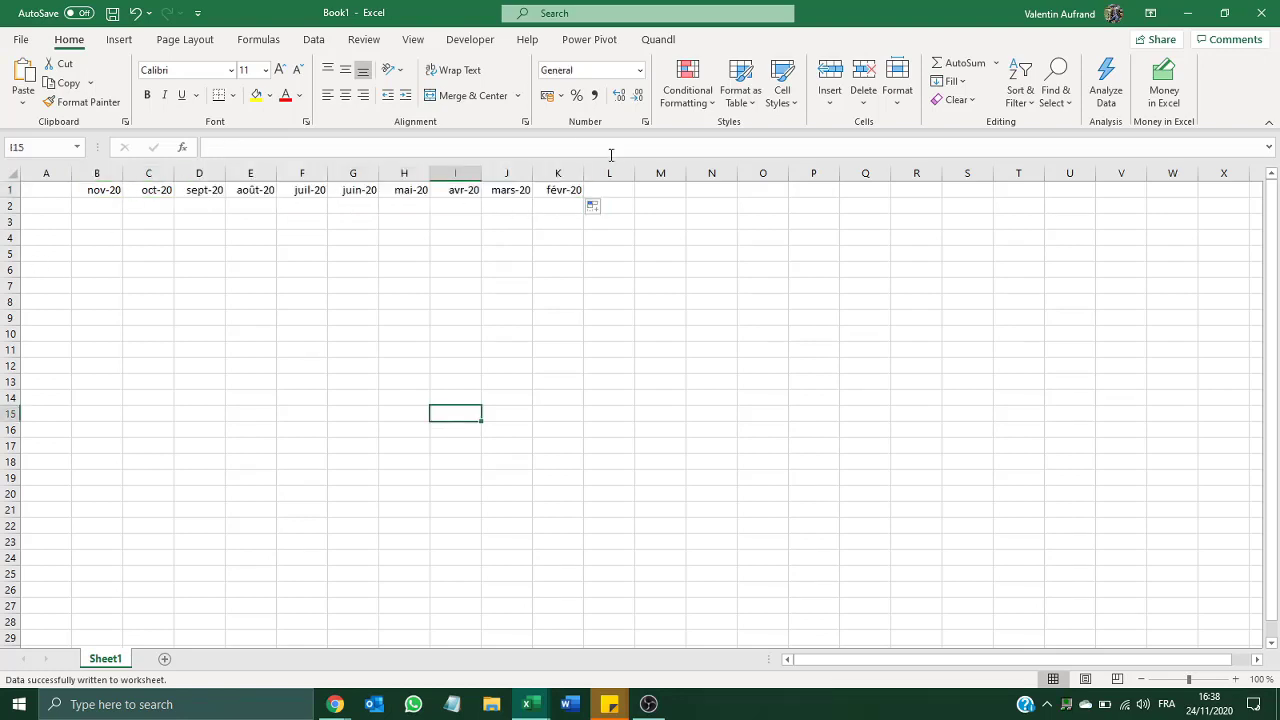
# Insert an empty row above the month headers in row 1
pyautogui.click(91, 220)
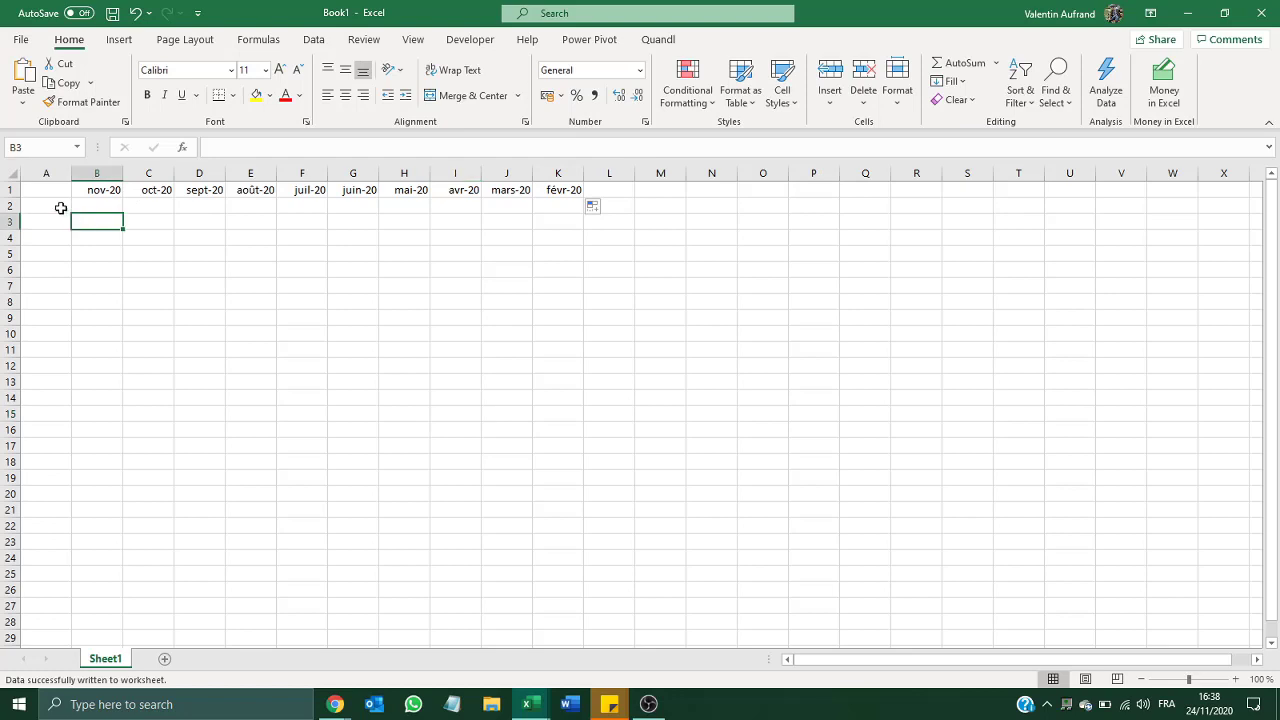
pyautogui.click(61, 207)
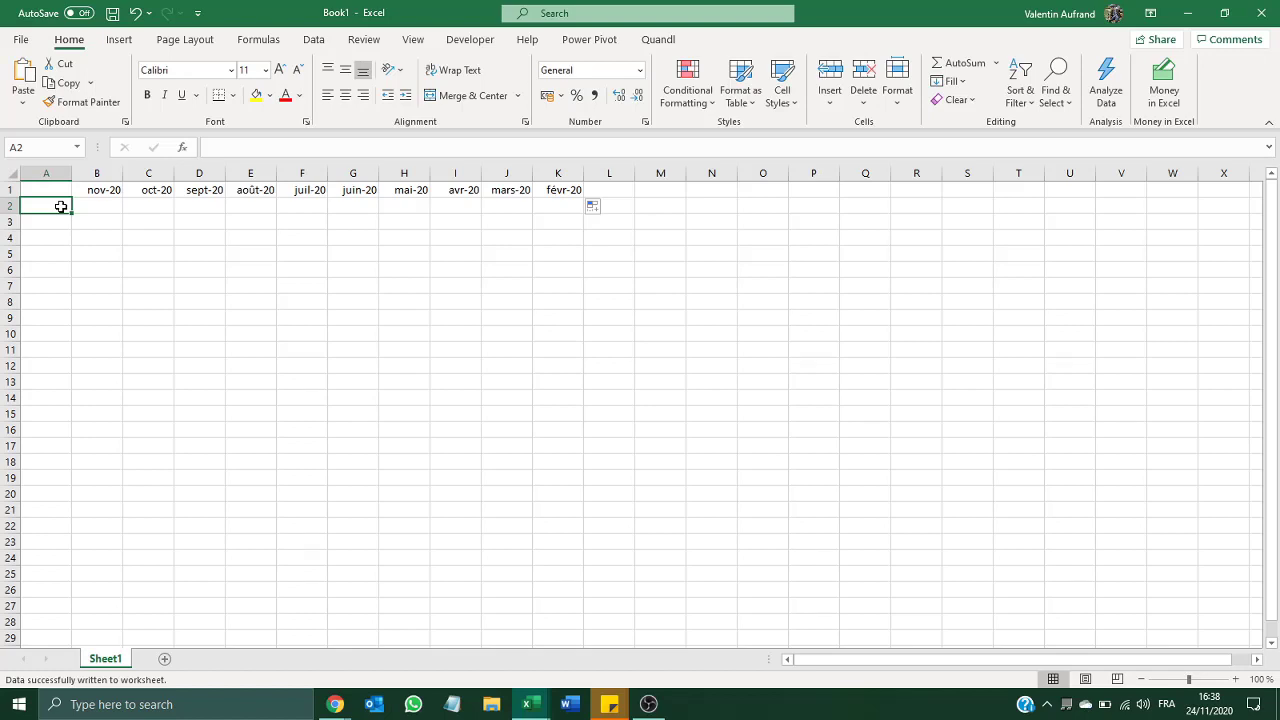
pyautogui.click(10, 189)
pyautogui.rightClick(10, 189)
pyautogui.click(30, 320)
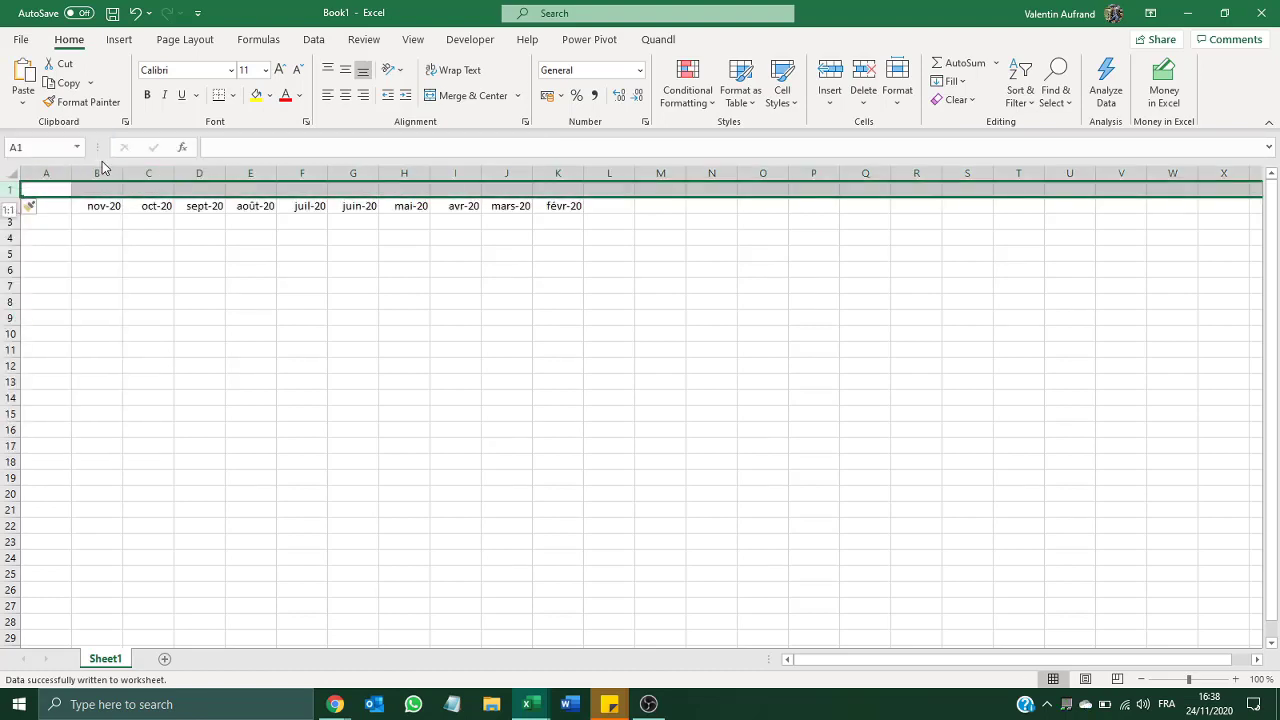
# Merge and center A1:K1 and enter the title Marché de l'emploi Etats-Unis
pyautogui.moveTo(41, 190); pyautogui.dragTo(560, 189)
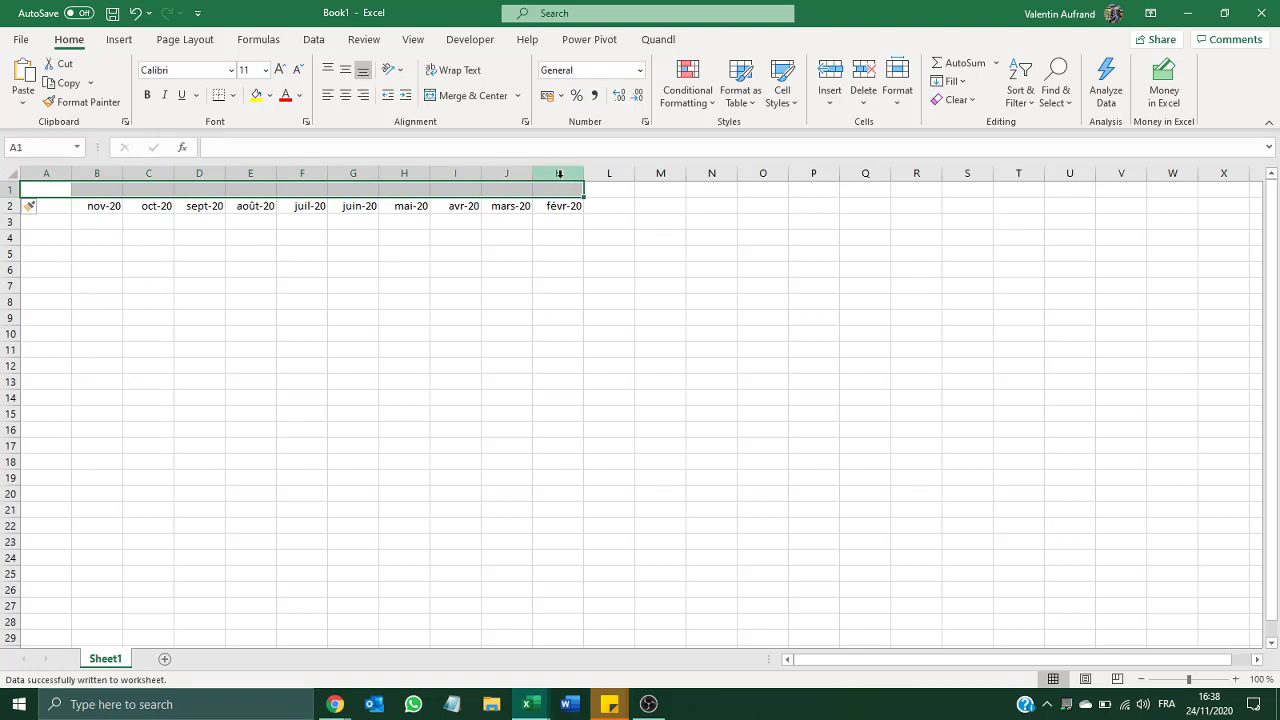
pyautogui.click(466, 96)
pyautogui.write('Marché ')
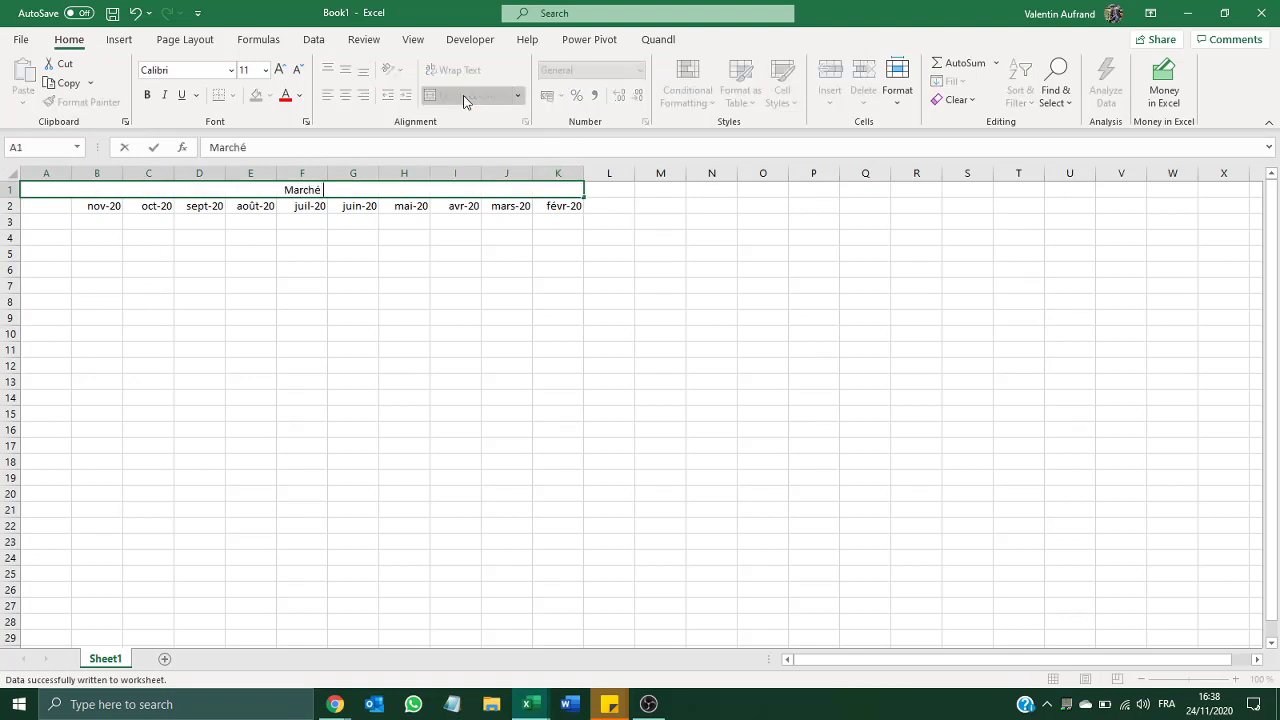
pyautogui.write("de l'emploi Etats-Unis")
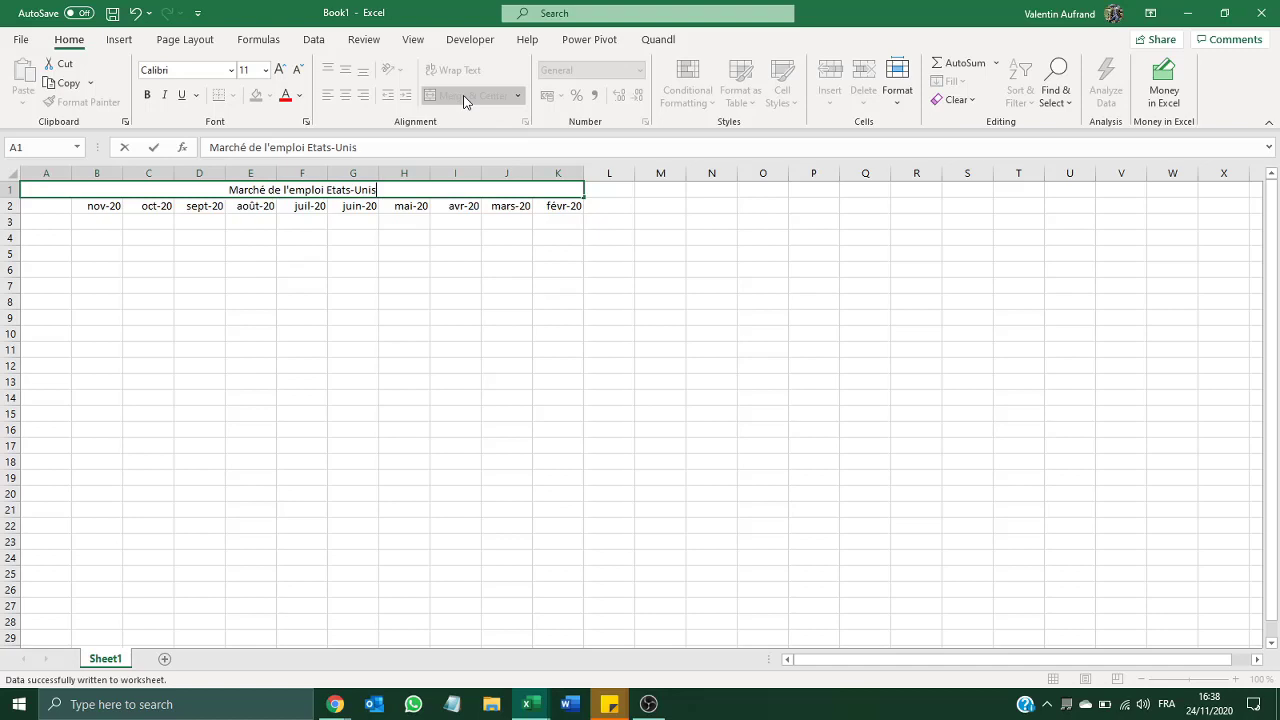
pyautogui.press('Return')
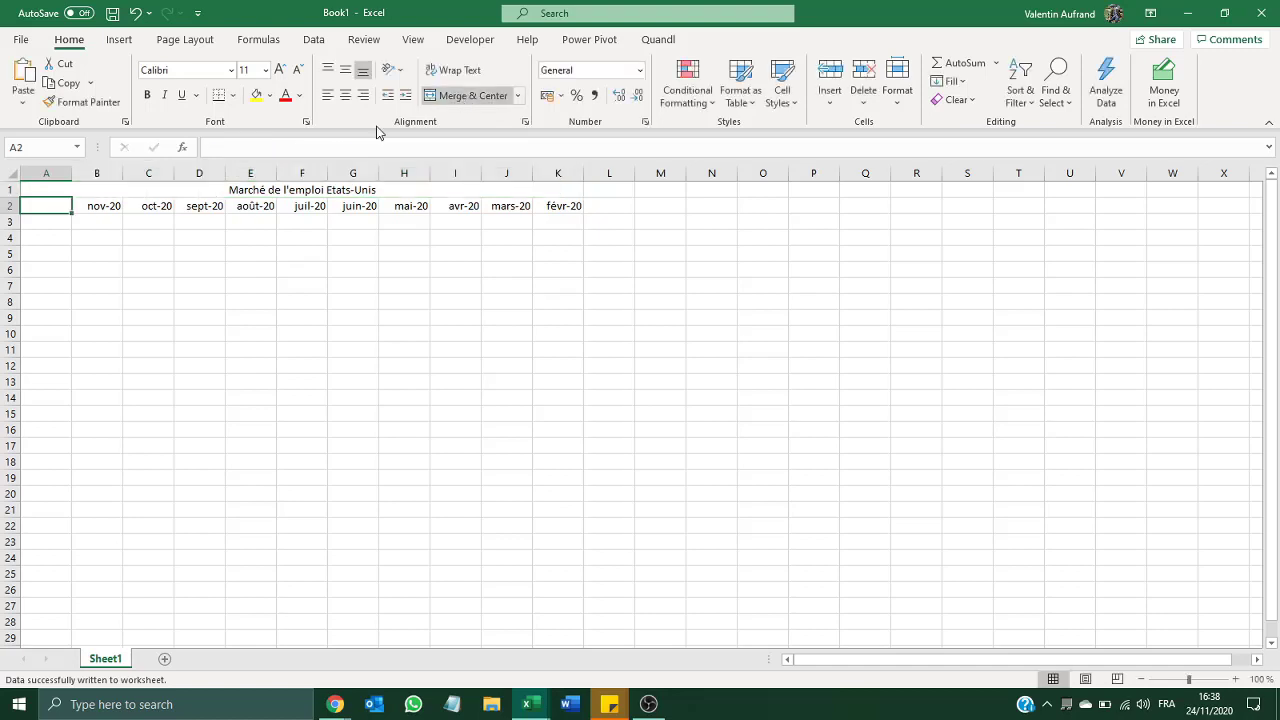
# Enter the row labels Taux de chômage in A3 and NFP in A4, and fit column A's width to its contents
pyautogui.write('Taux de ch')
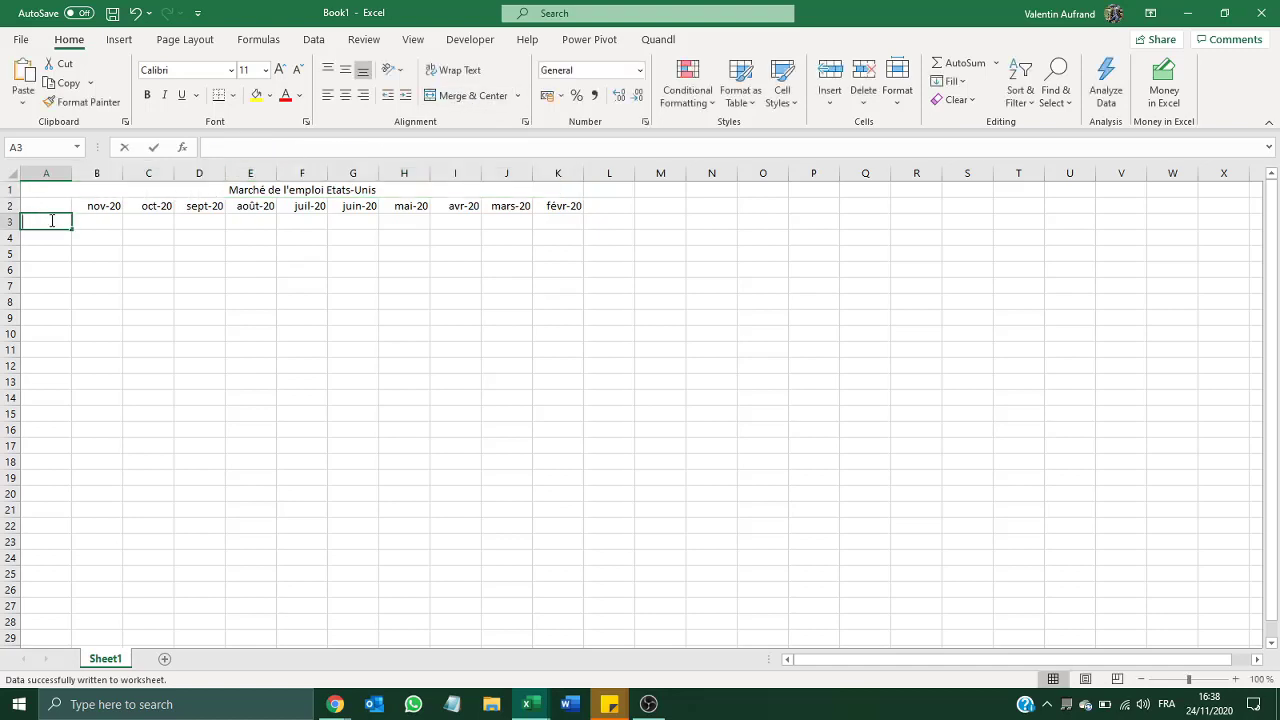
pyautogui.write('ômage')
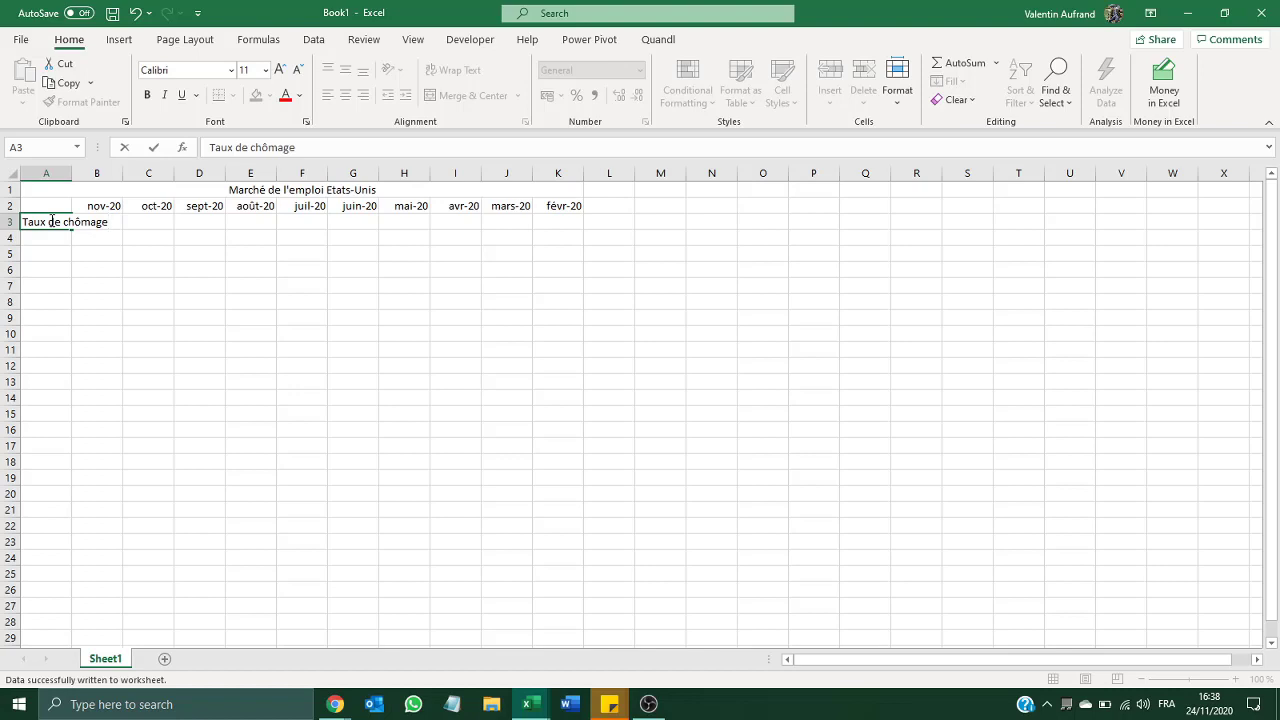
pyautogui.press('Return')
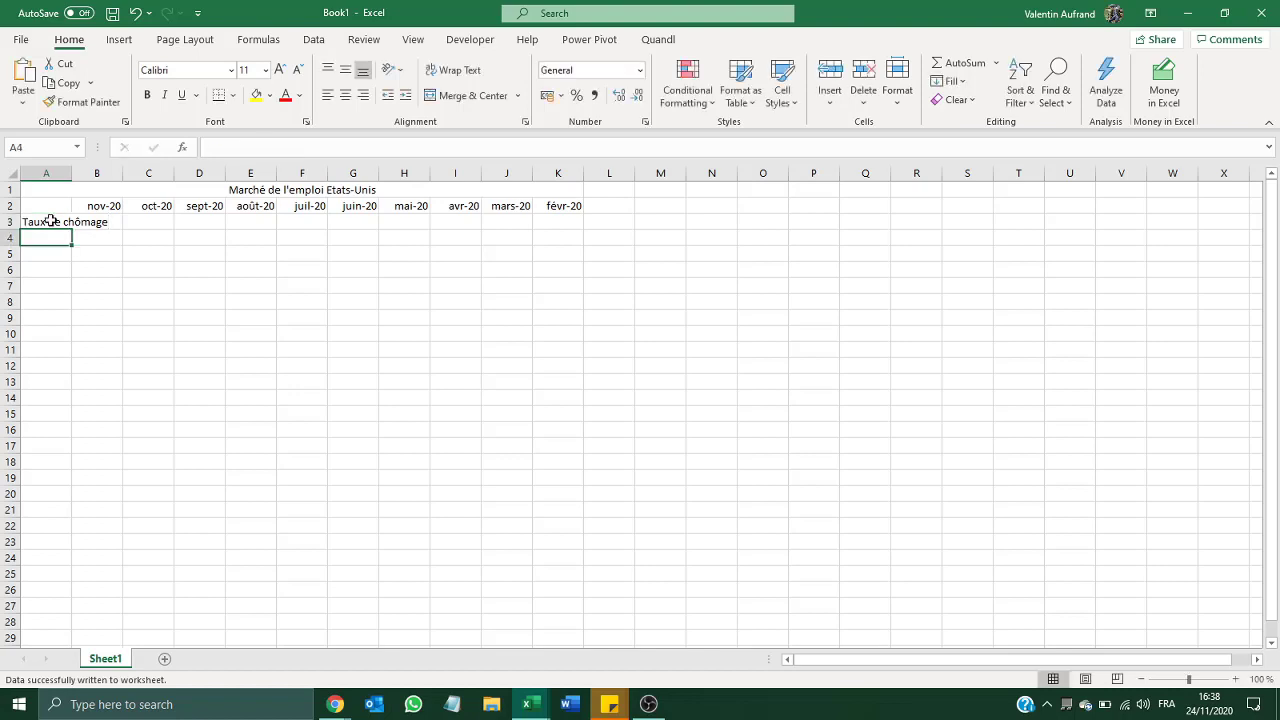
pyautogui.write('NFP')
pyautogui.press('Return')
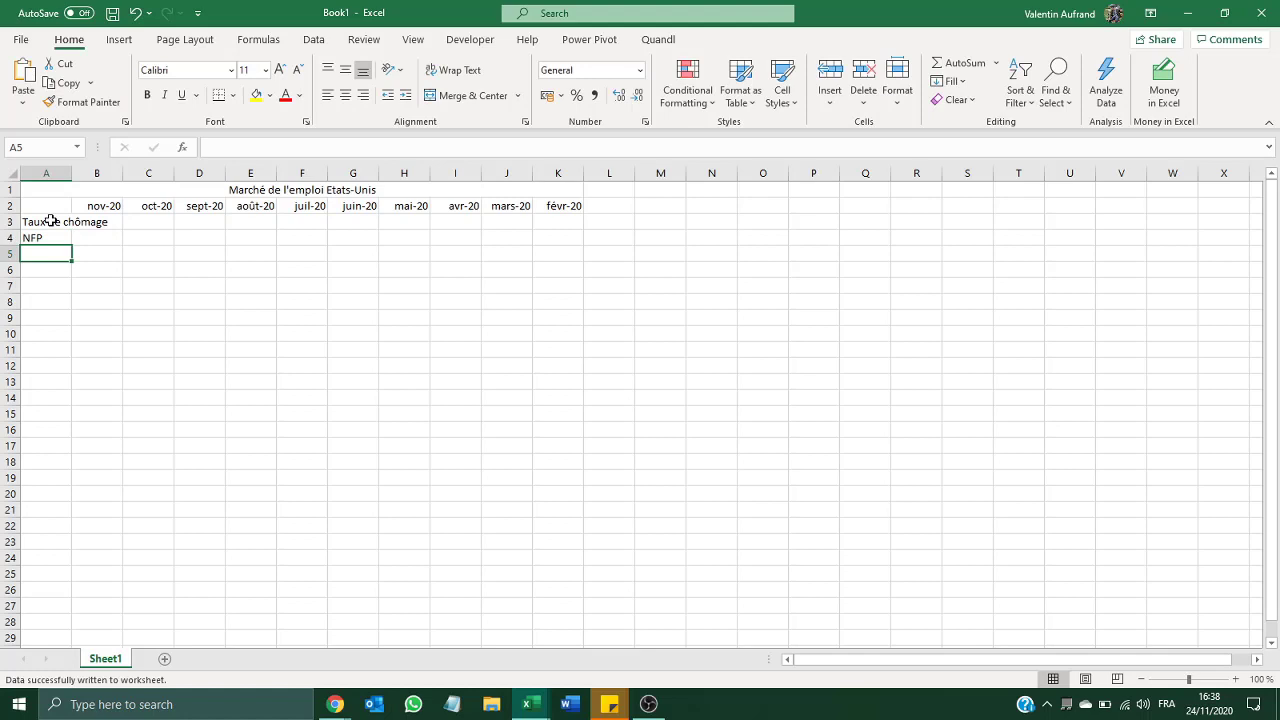
pyautogui.doubleClick(72, 173)
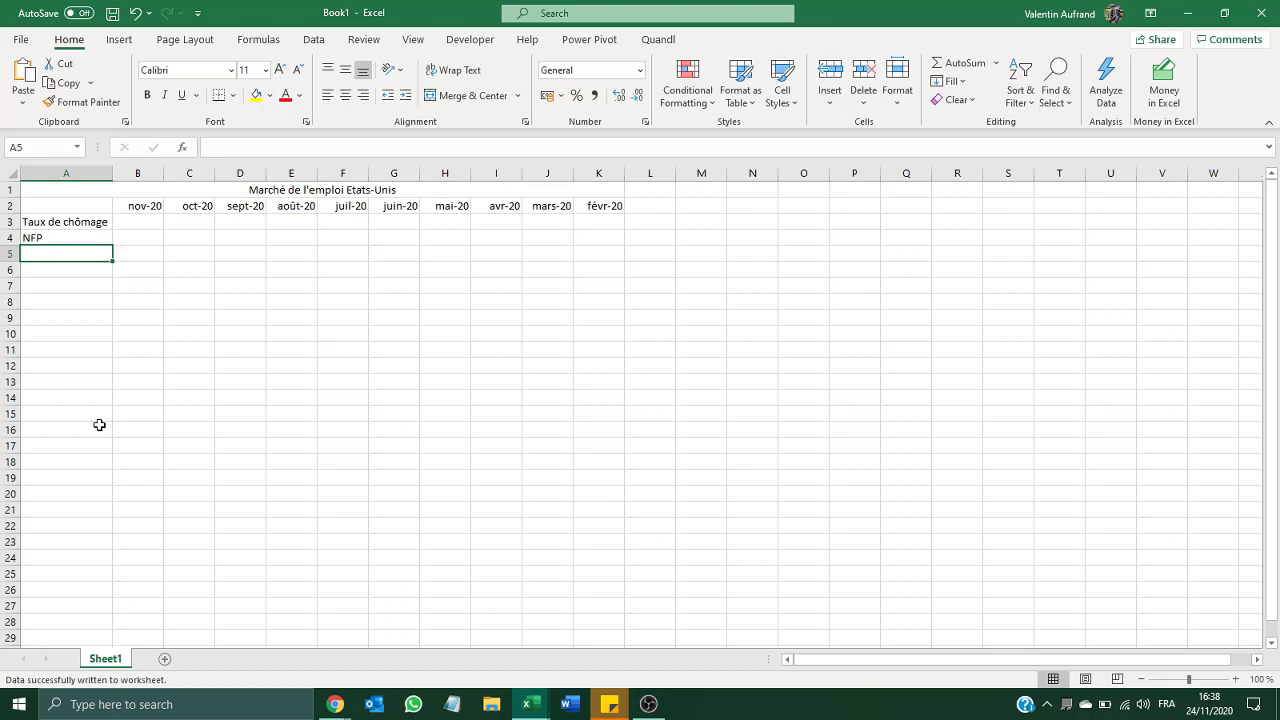
pyautogui.click(126, 216)
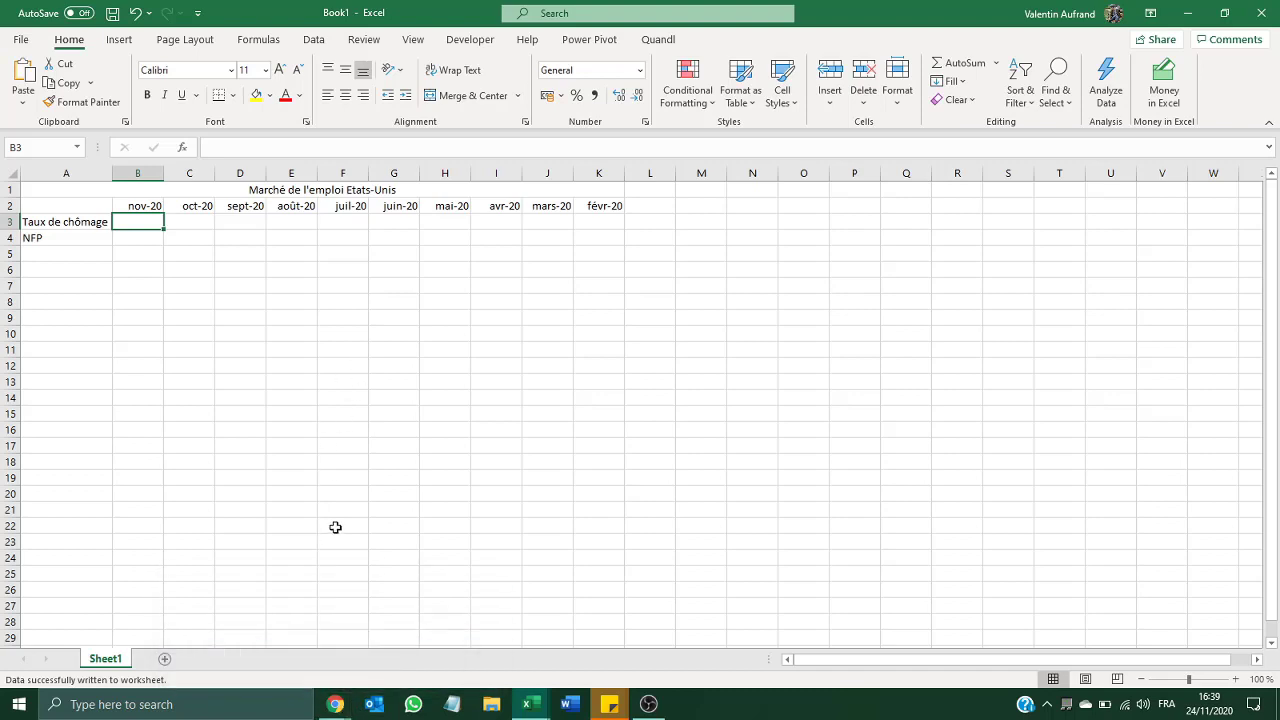
pyautogui.click(336, 704)
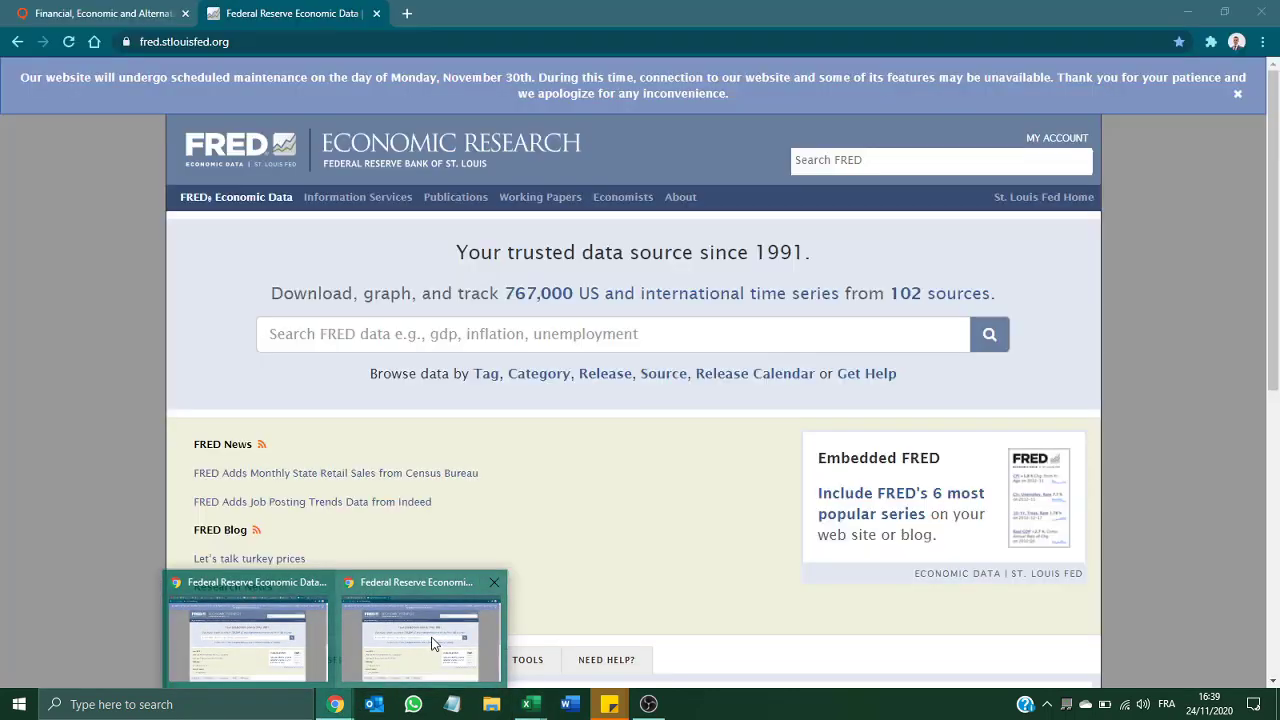
pyautogui.click(433, 643)
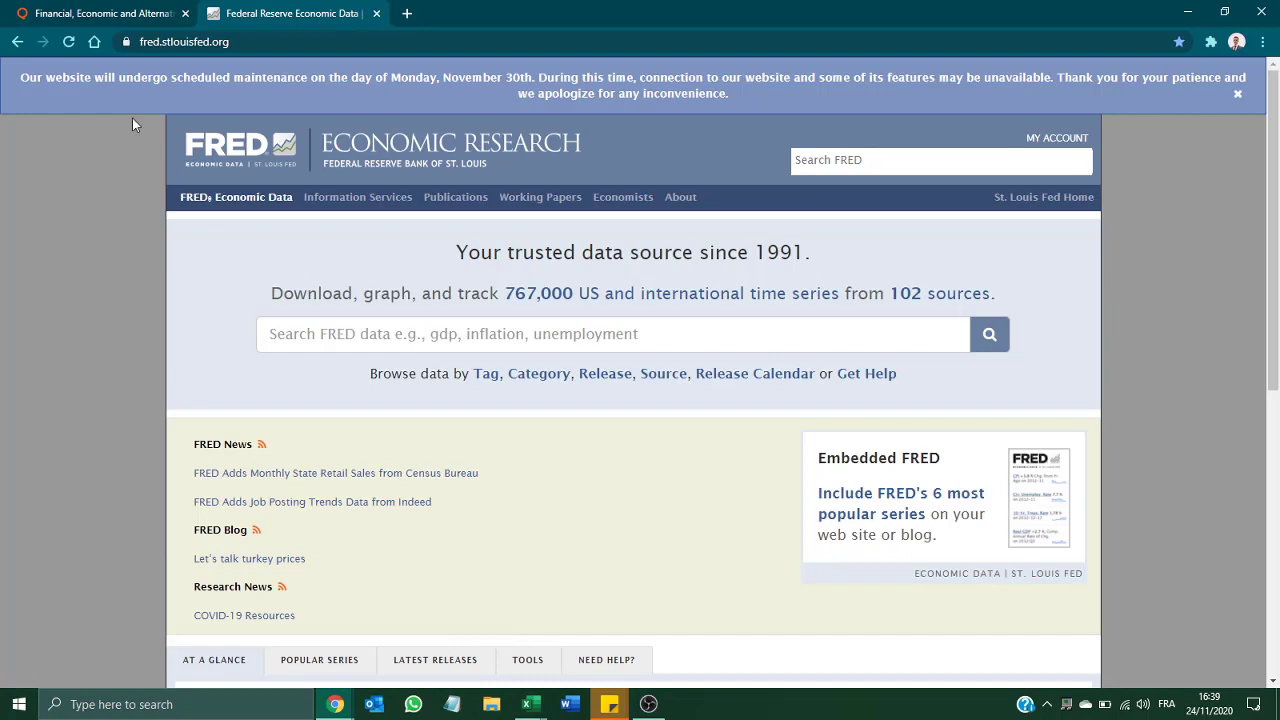
pyautogui.click(147, 10)
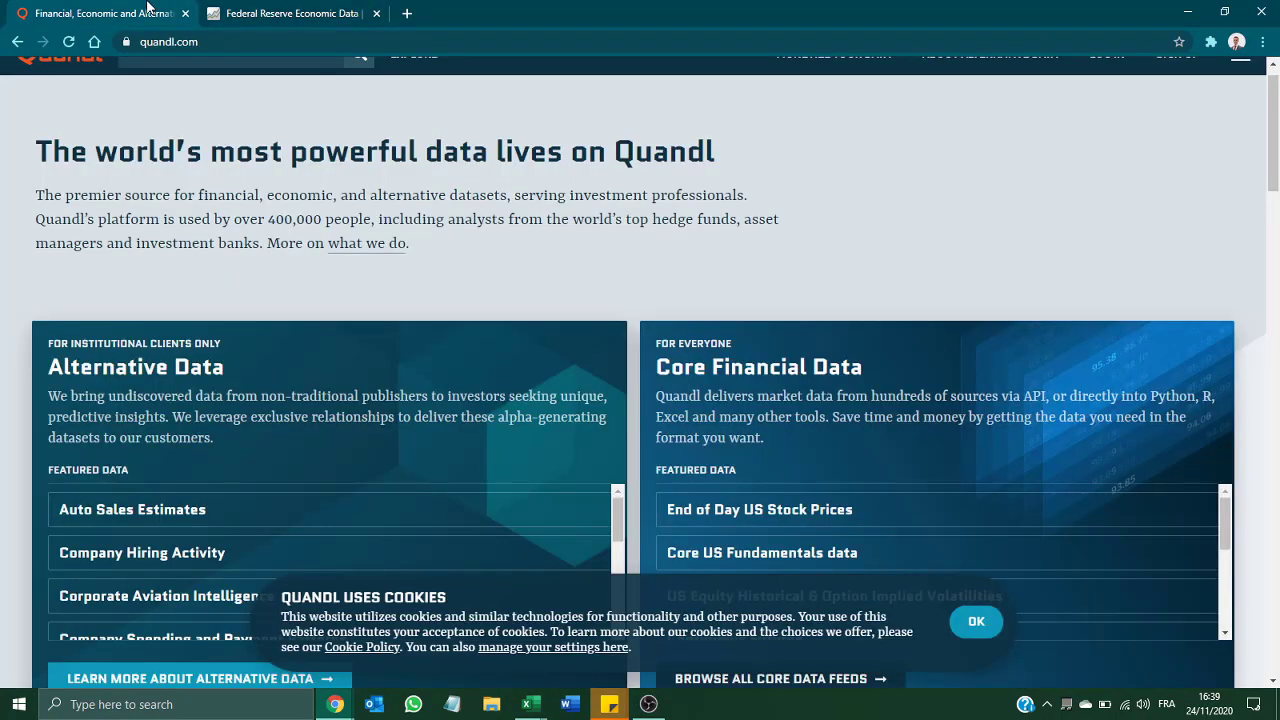
pyautogui.scroll(1, 188, 337)
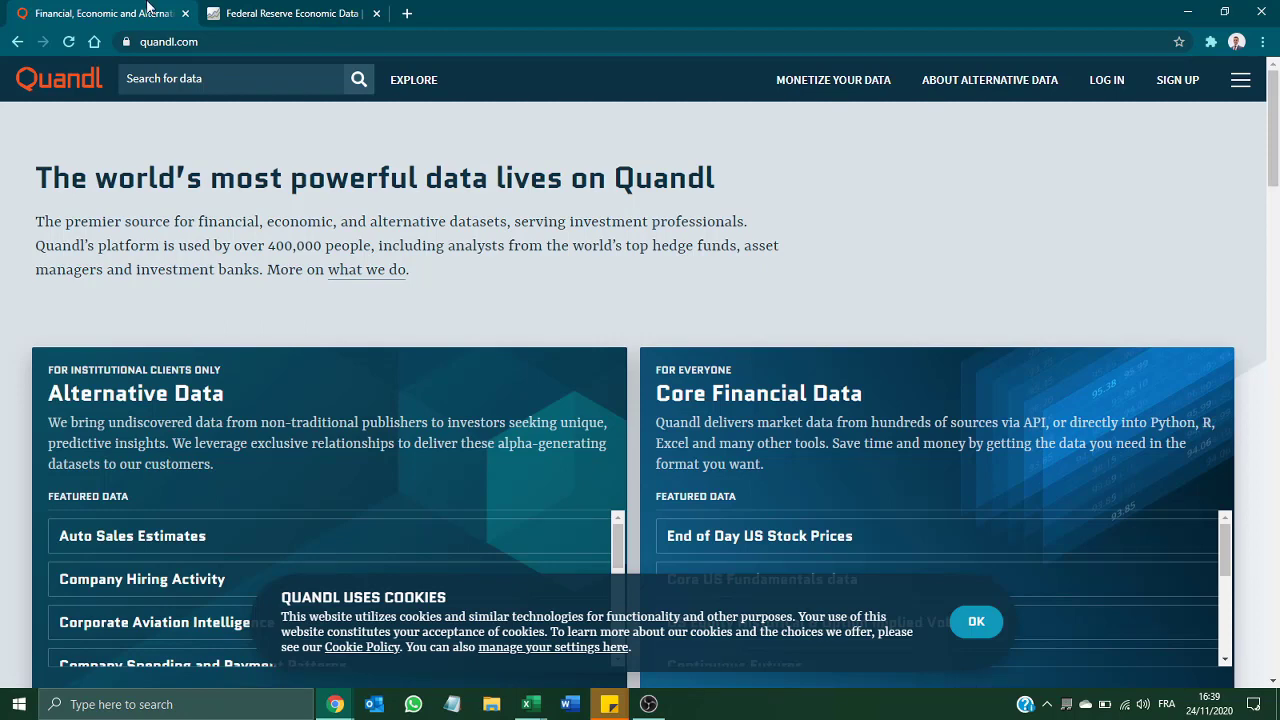
pyautogui.click(257, 8)
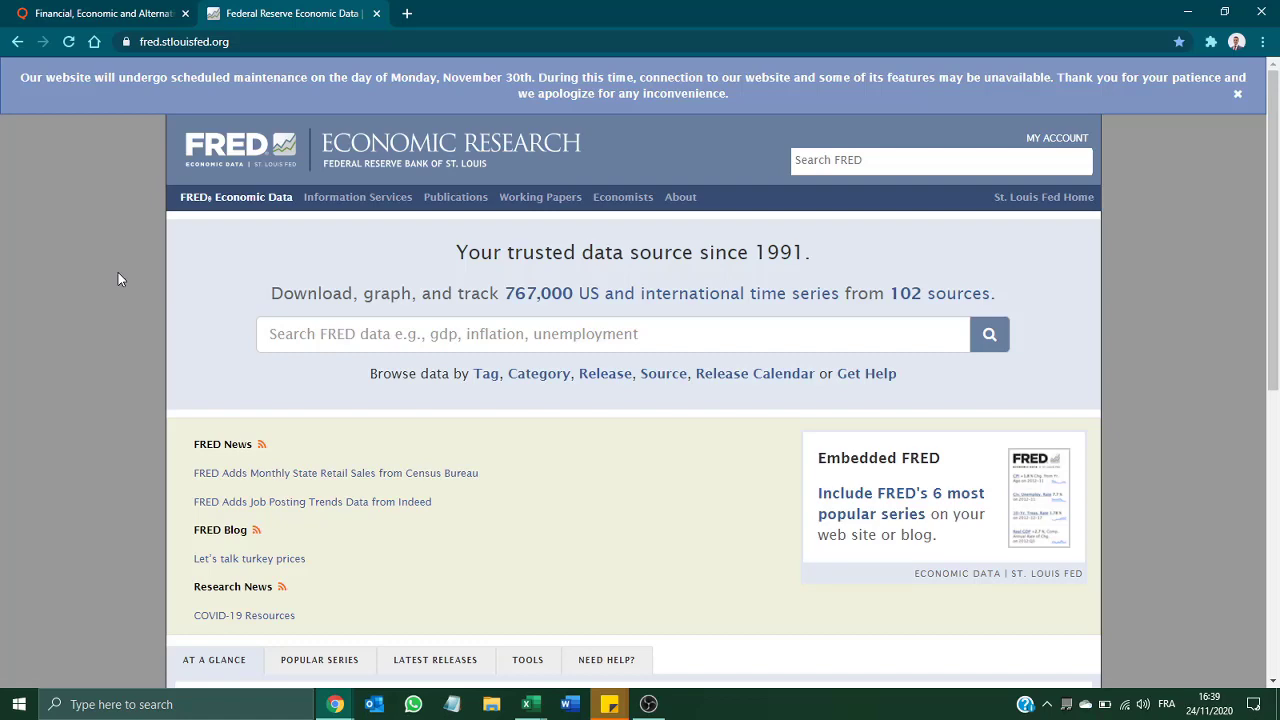
pyautogui.click(140, 13)
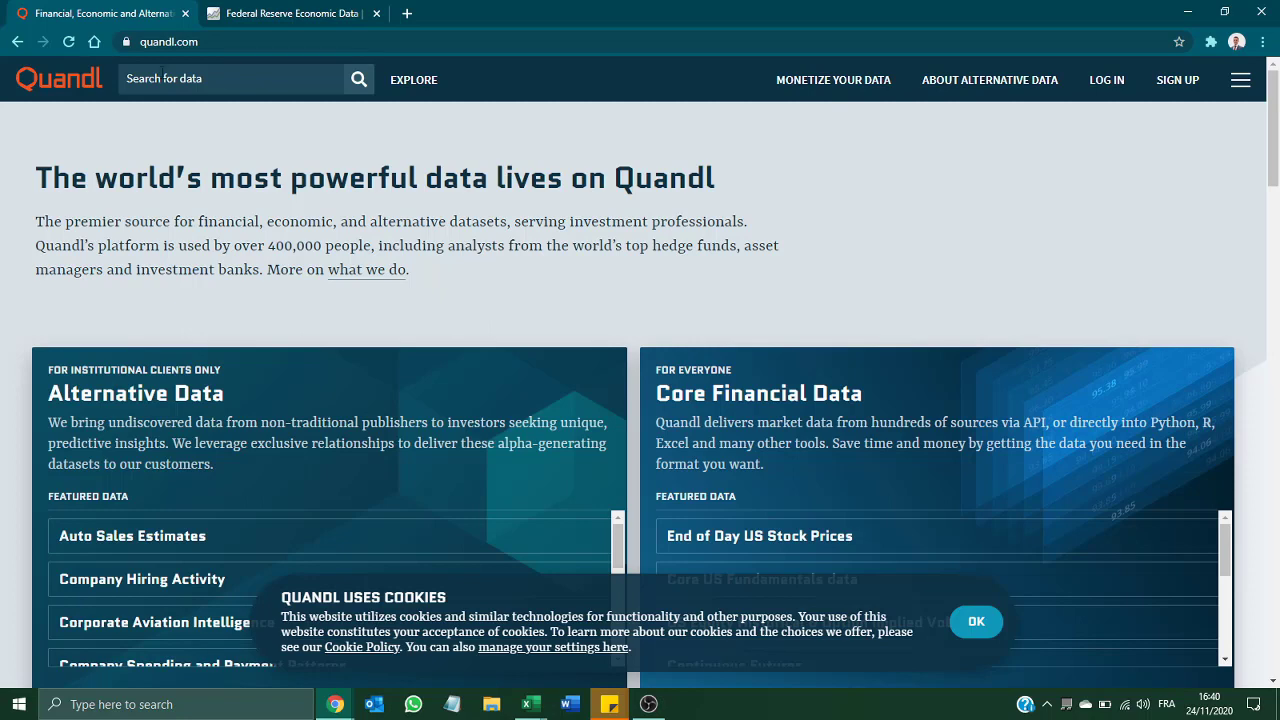
pyautogui.click(285, 13)
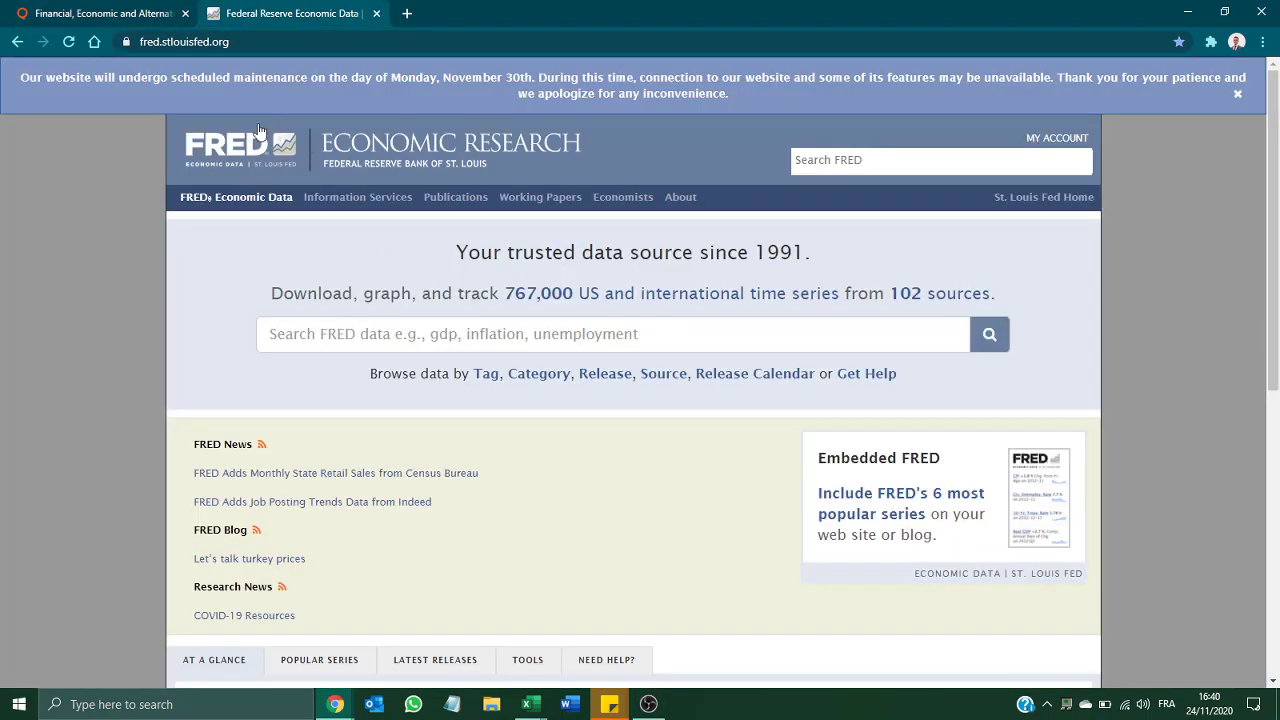
pyautogui.click(108, 13)
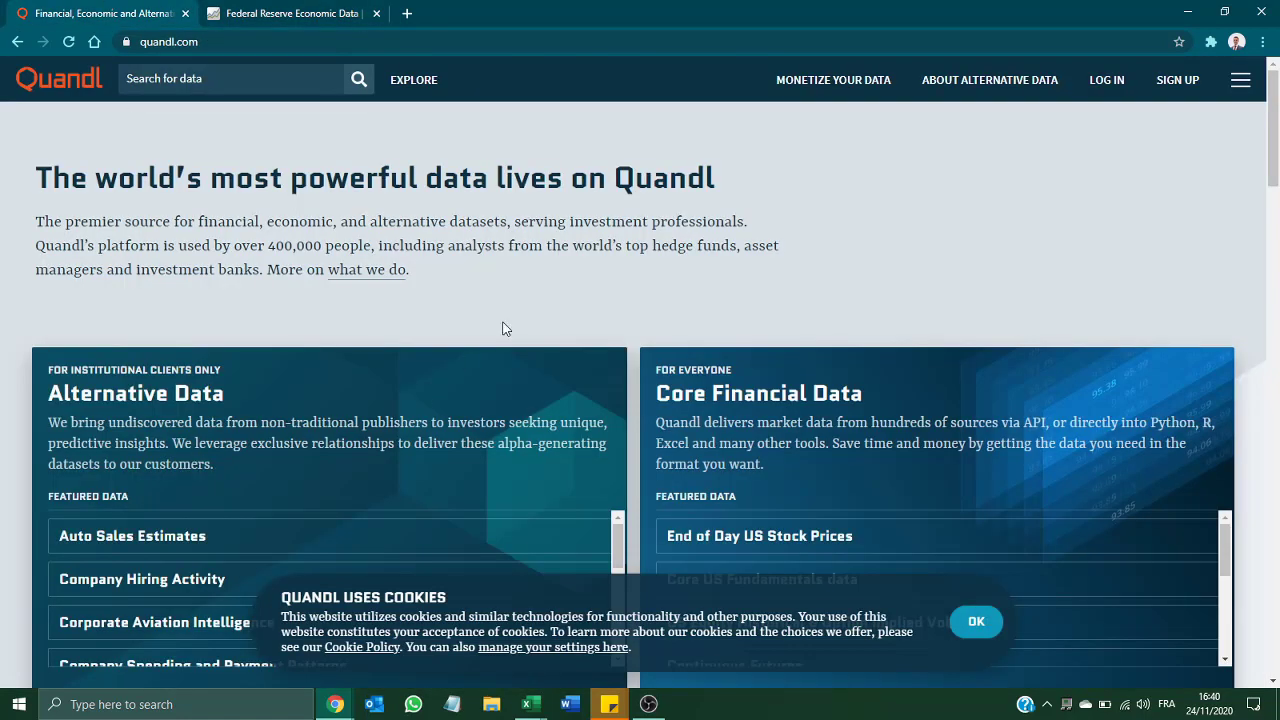
pyautogui.click(1174, 91)
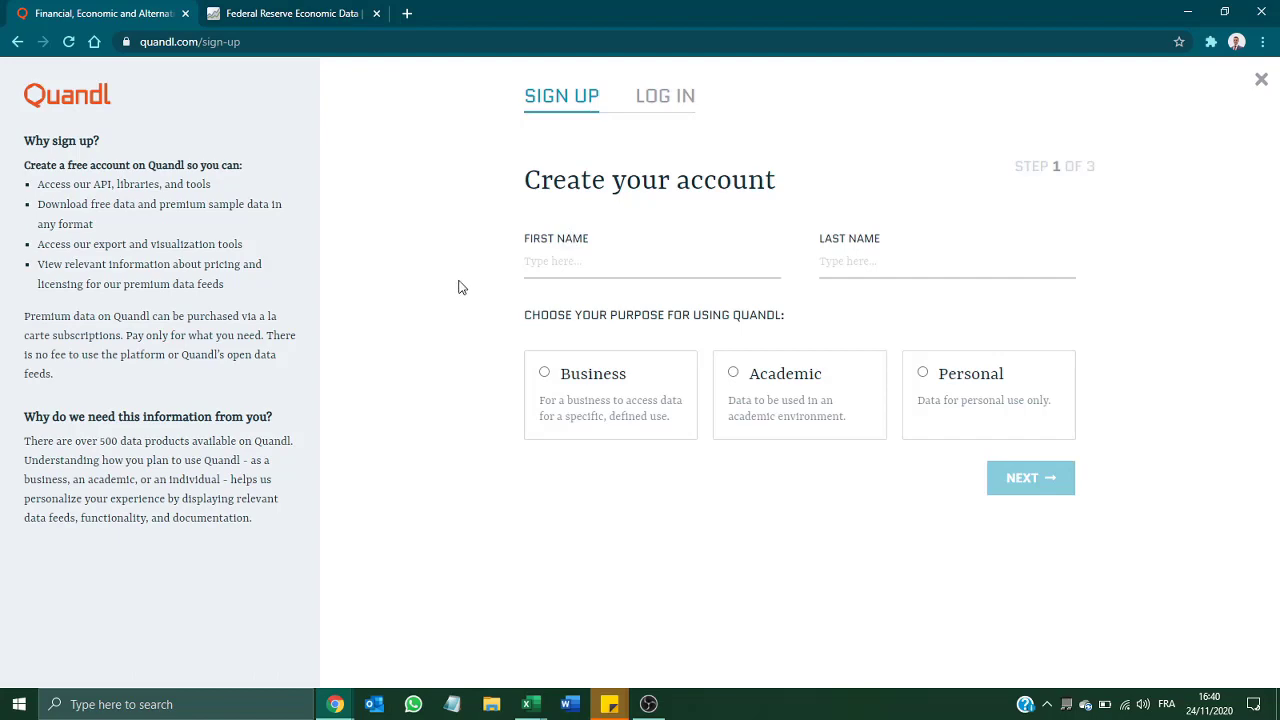
pyautogui.click(1261, 80)
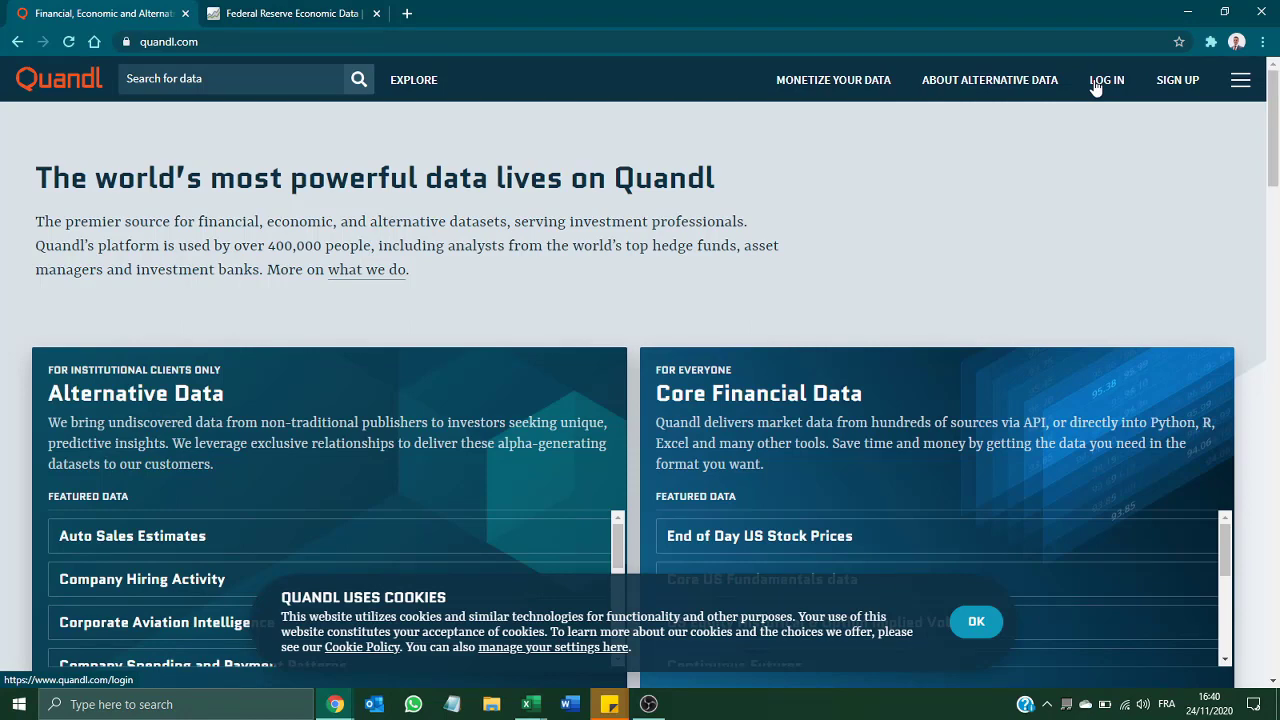
# Log in to Quandl with the saved credentials and locate the API key in the account profile settings
pyautogui.click(1096, 84)
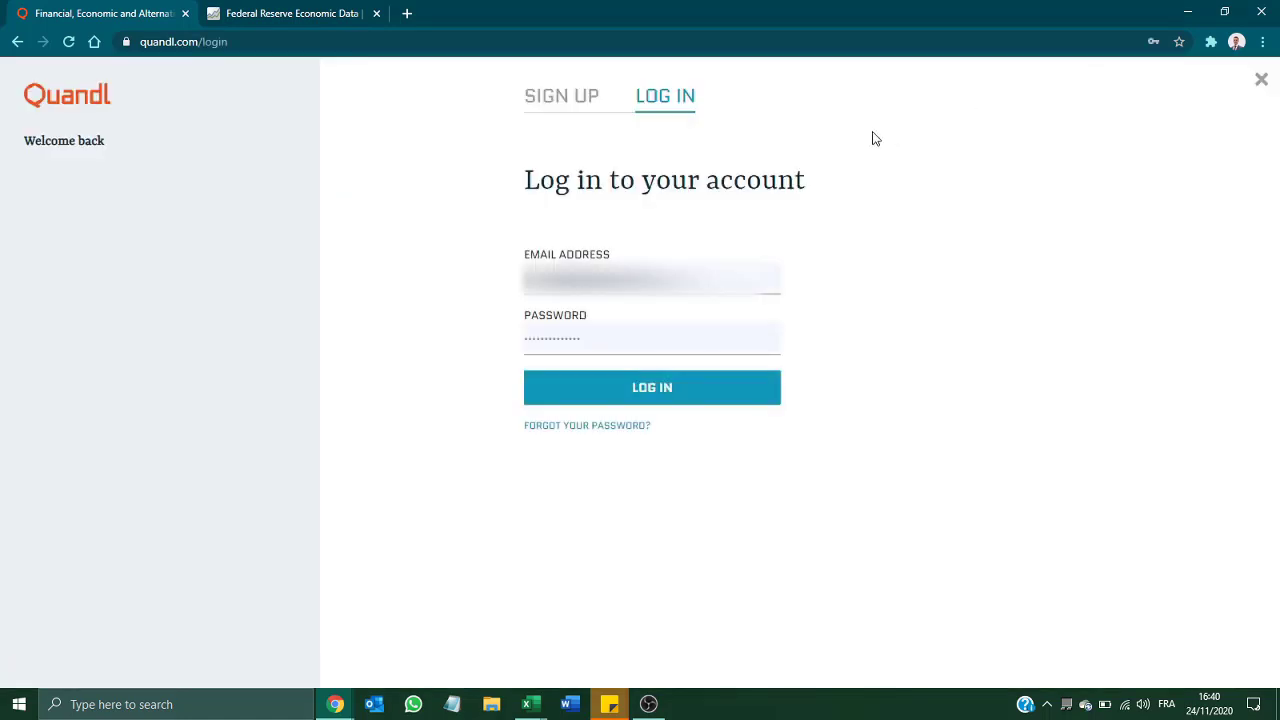
pyautogui.click(634, 397)
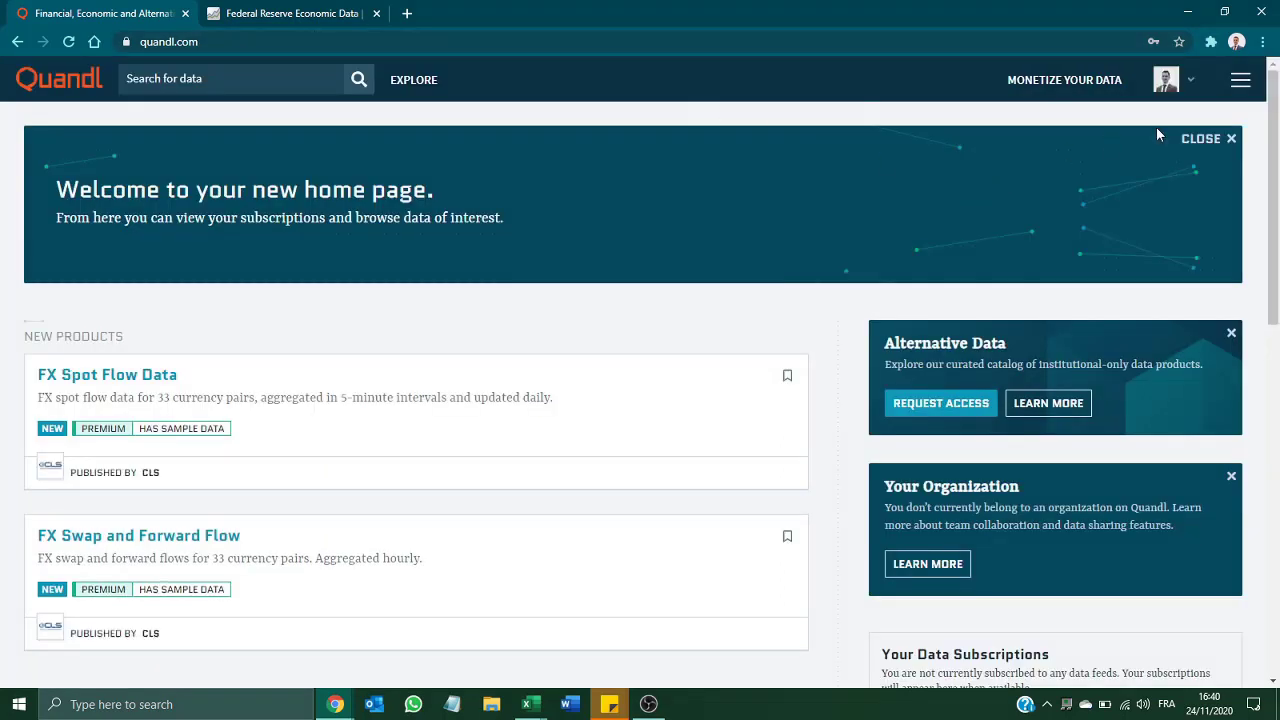
pyautogui.click(1195, 86)
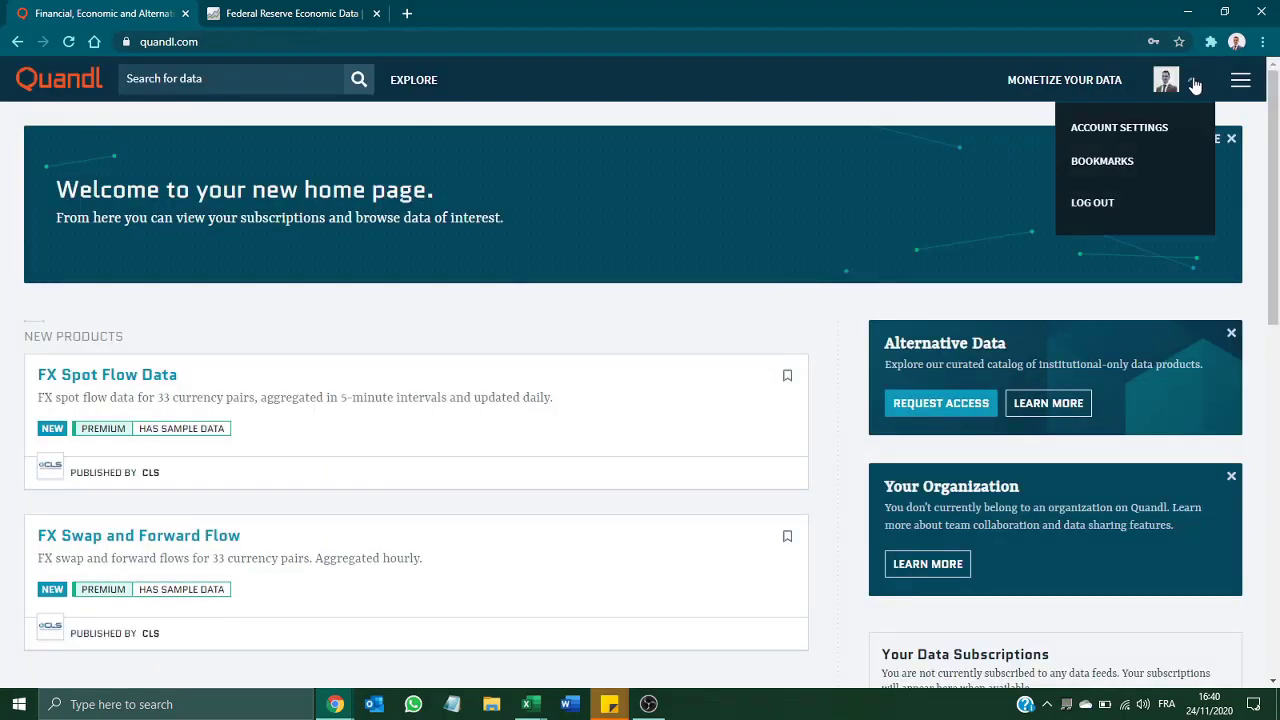
pyautogui.click(1152, 133)
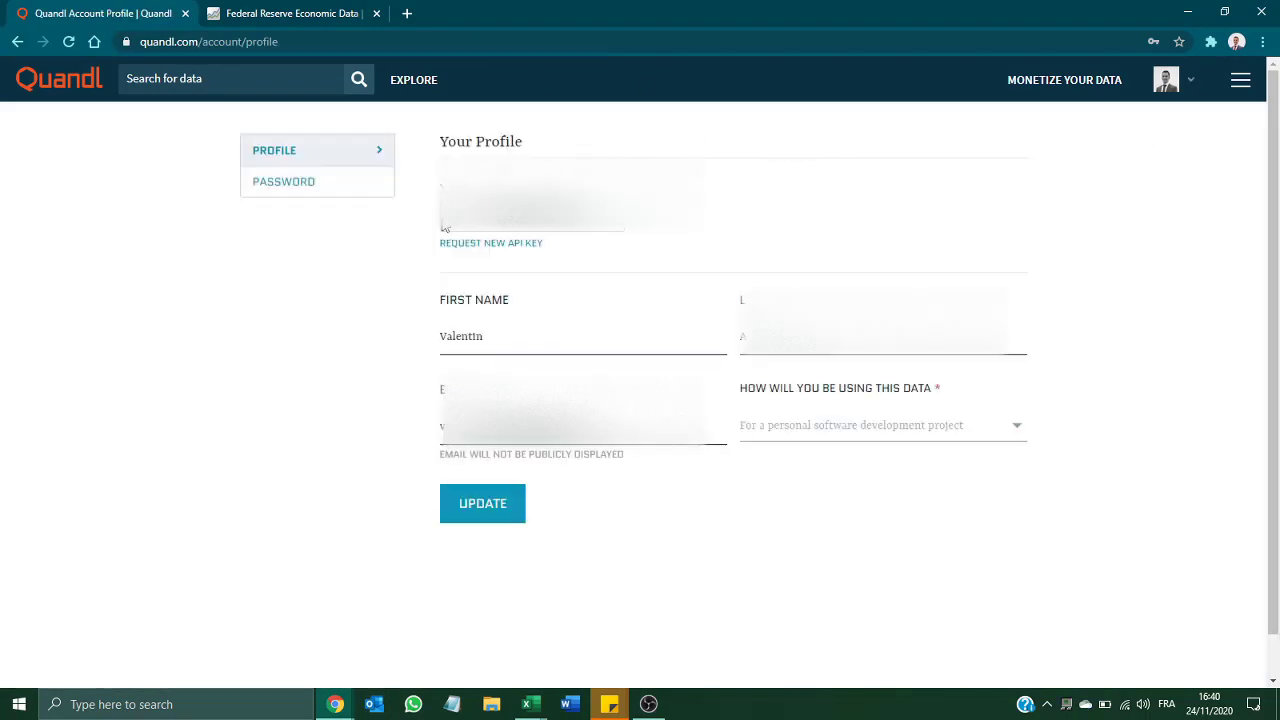
pyautogui.moveTo(445, 226); pyautogui.dragTo(632, 236)
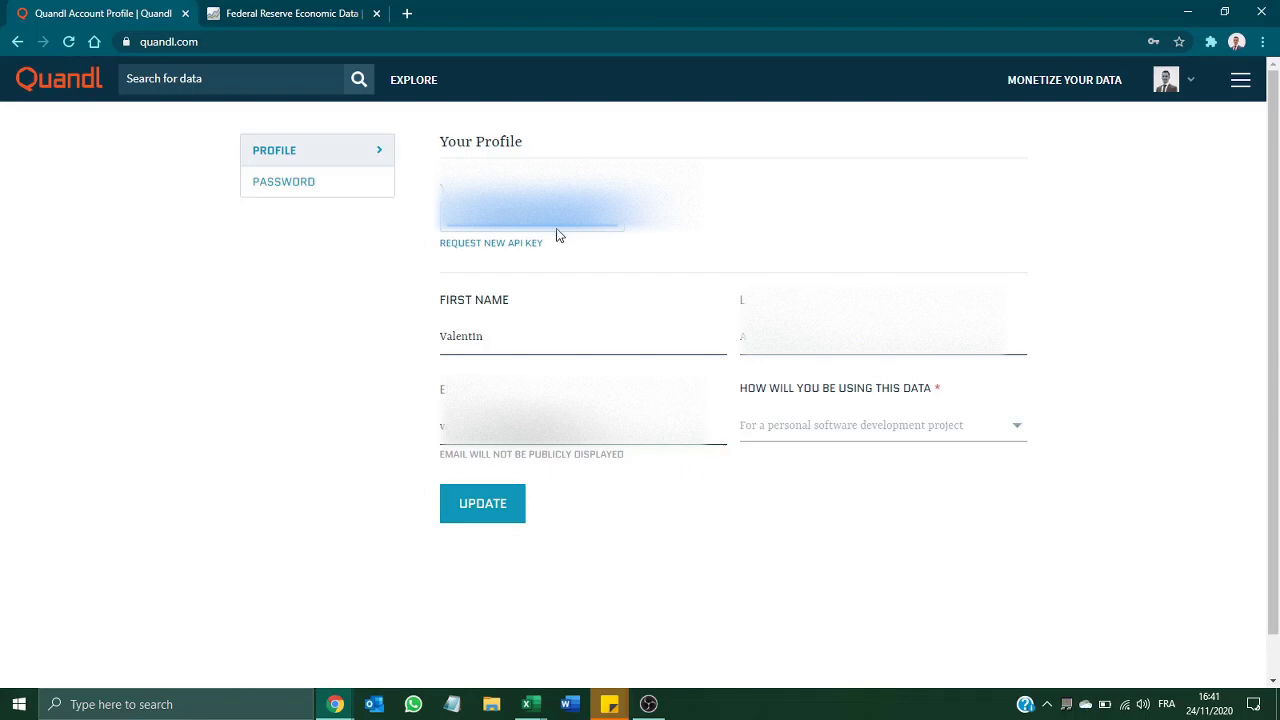
pyautogui.click(733, 227)
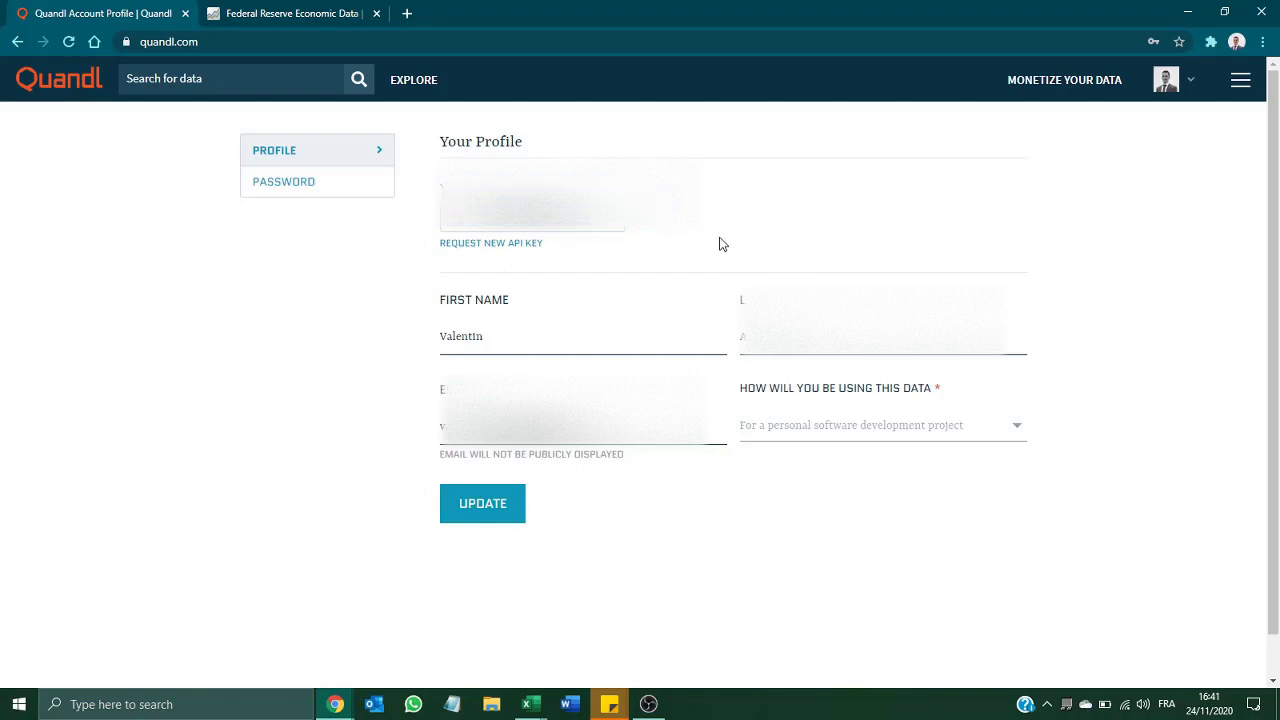
# Open Quandl's Excel analysis tool page, where the free add-in can be downloaded
pyautogui.click(1241, 82)
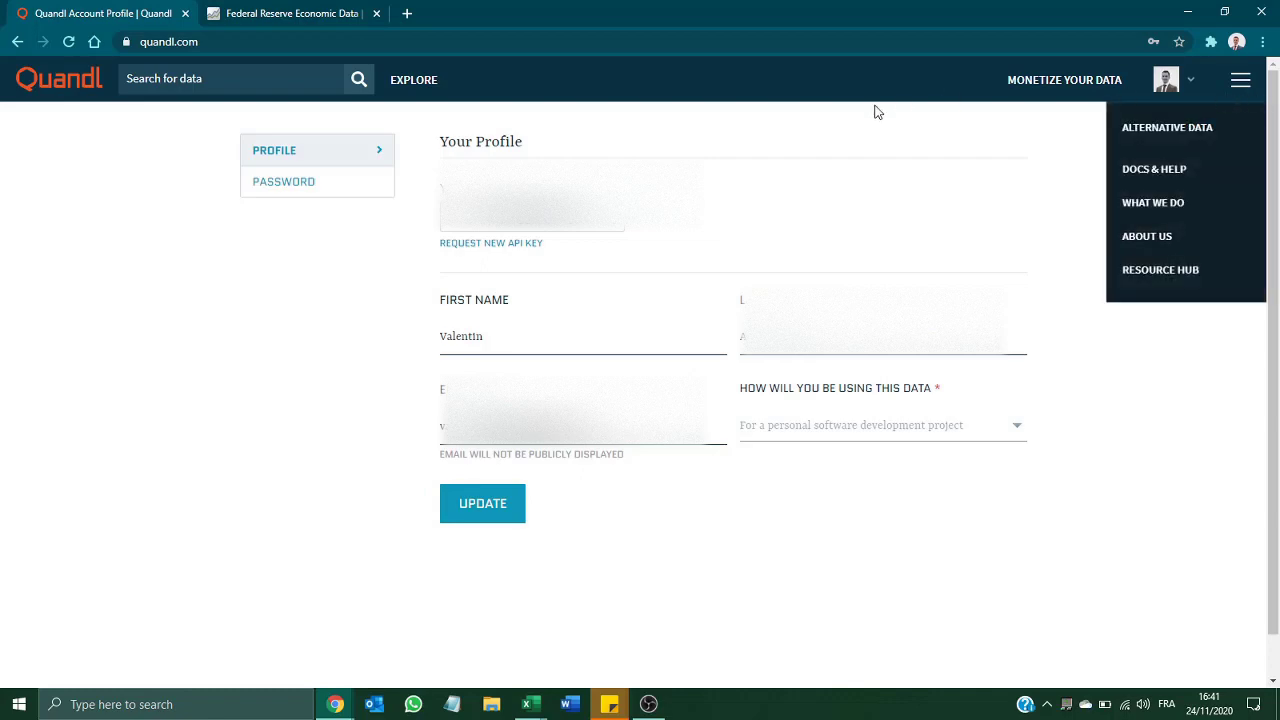
pyautogui.click(86, 93)
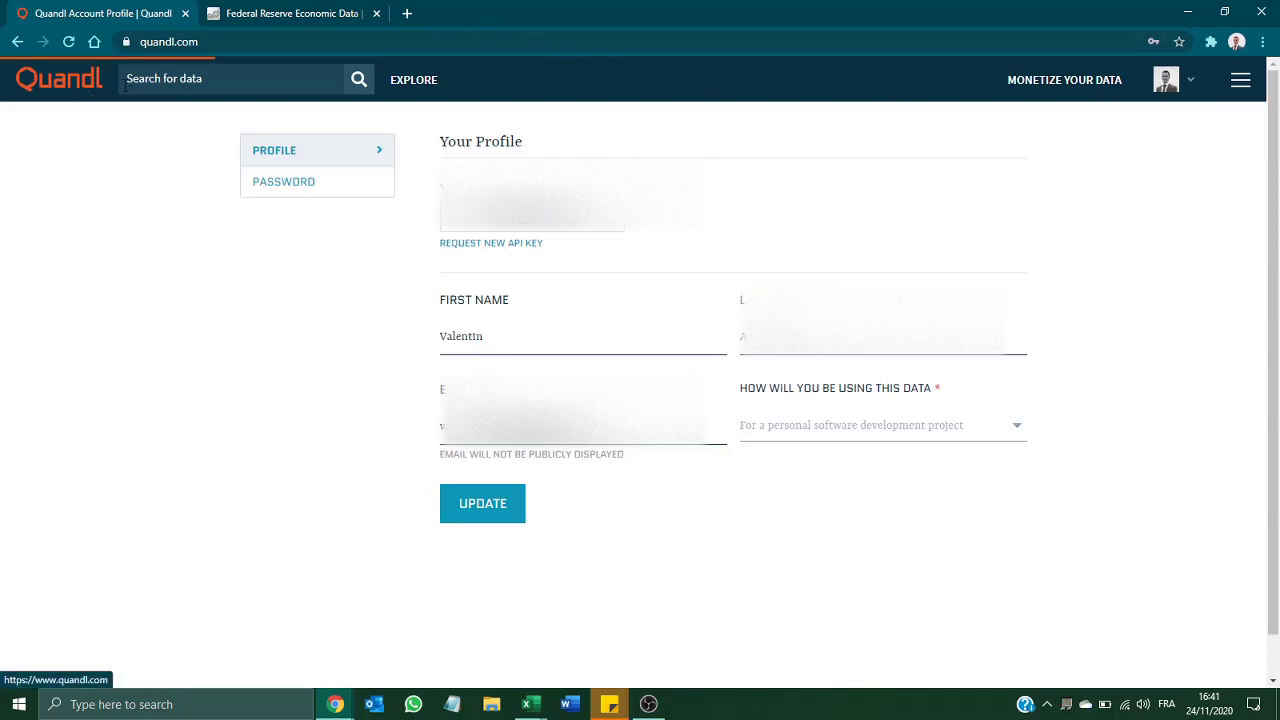
pyautogui.scroll(-5, 876, 360)
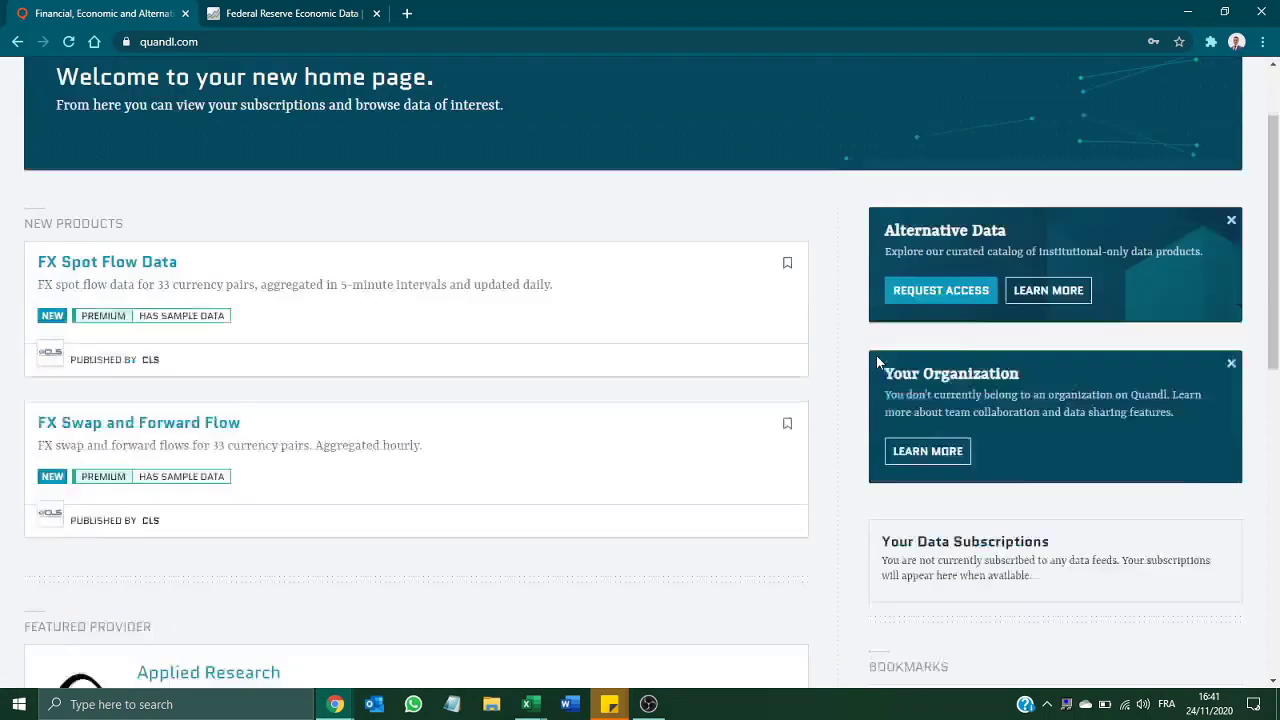
pyautogui.scroll(-3, 876, 362)
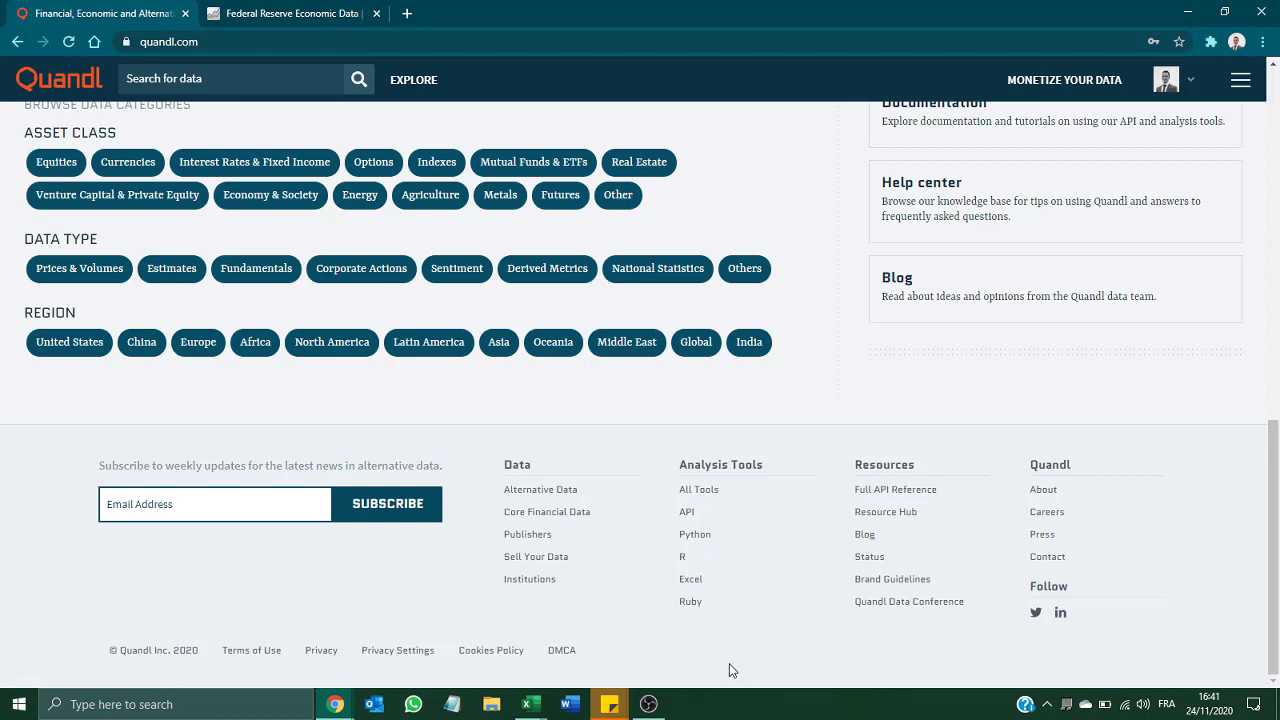
pyautogui.click(691, 579)
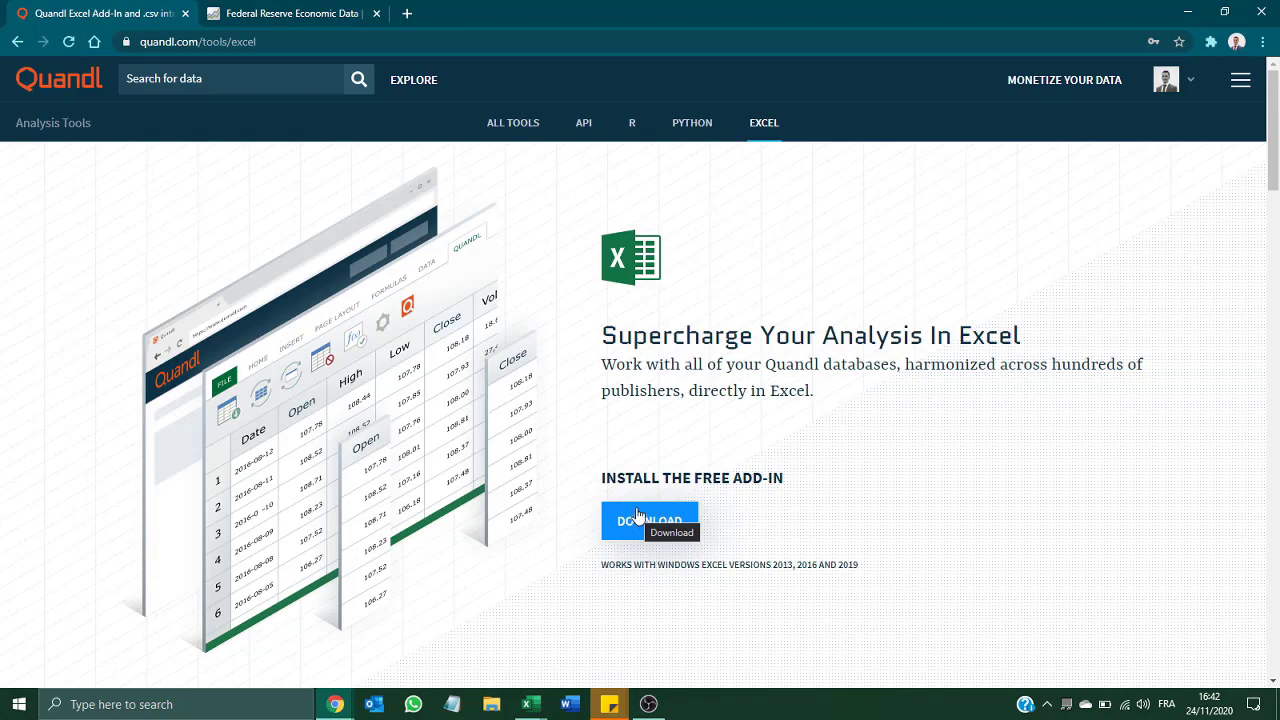
# Switch to Book1 in Excel and check the Quandl Excel Add-In and Quandl for Excel entries in the add-ins options
pyautogui.click(538, 708)
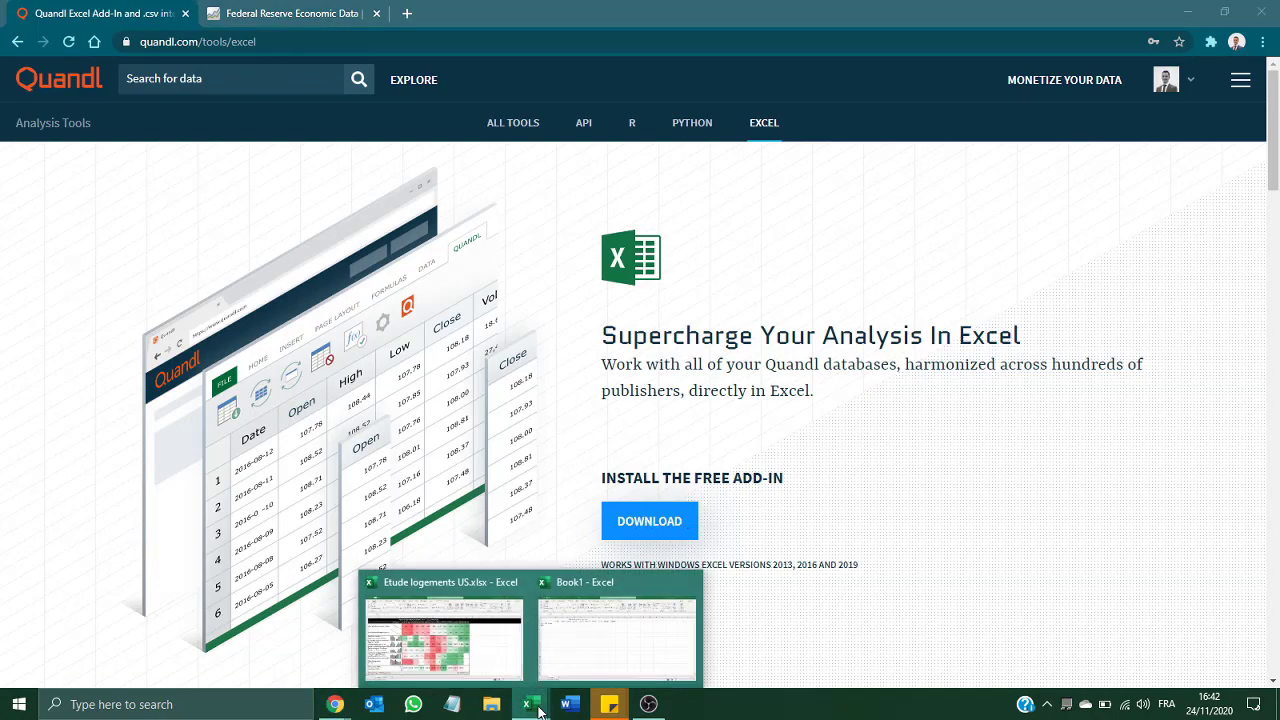
pyautogui.click(598, 652)
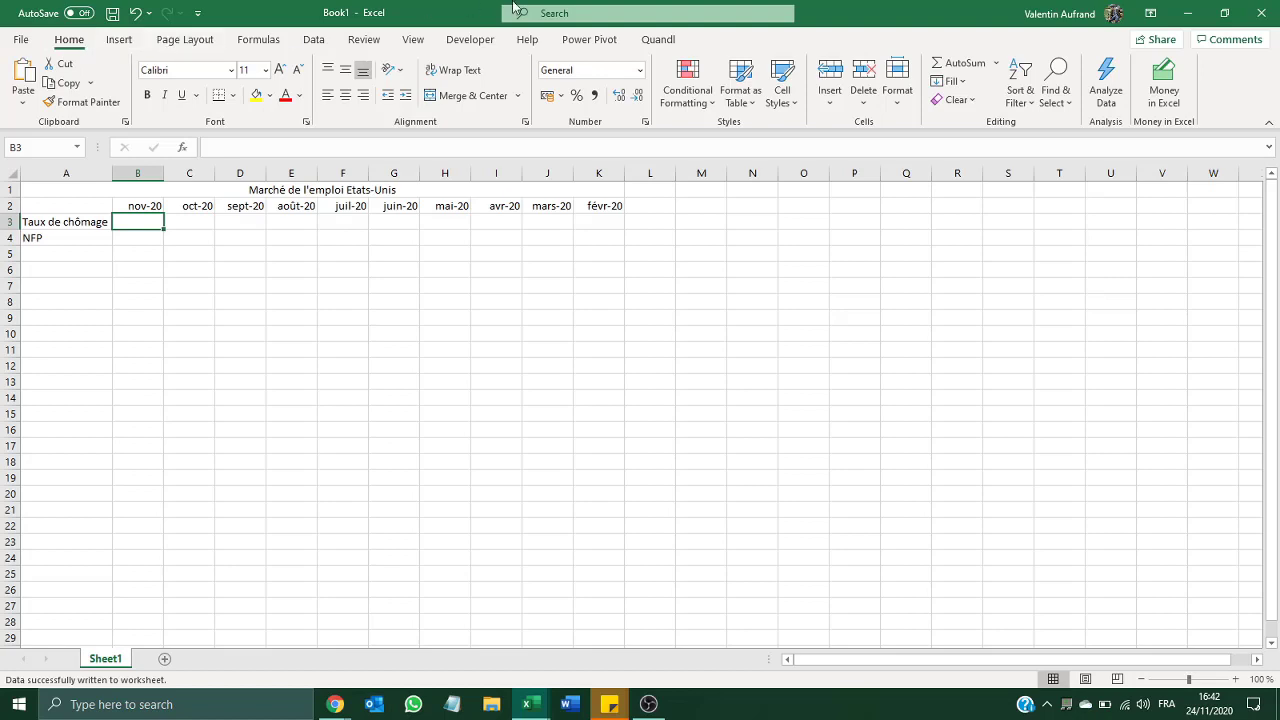
pyautogui.click(657, 44)
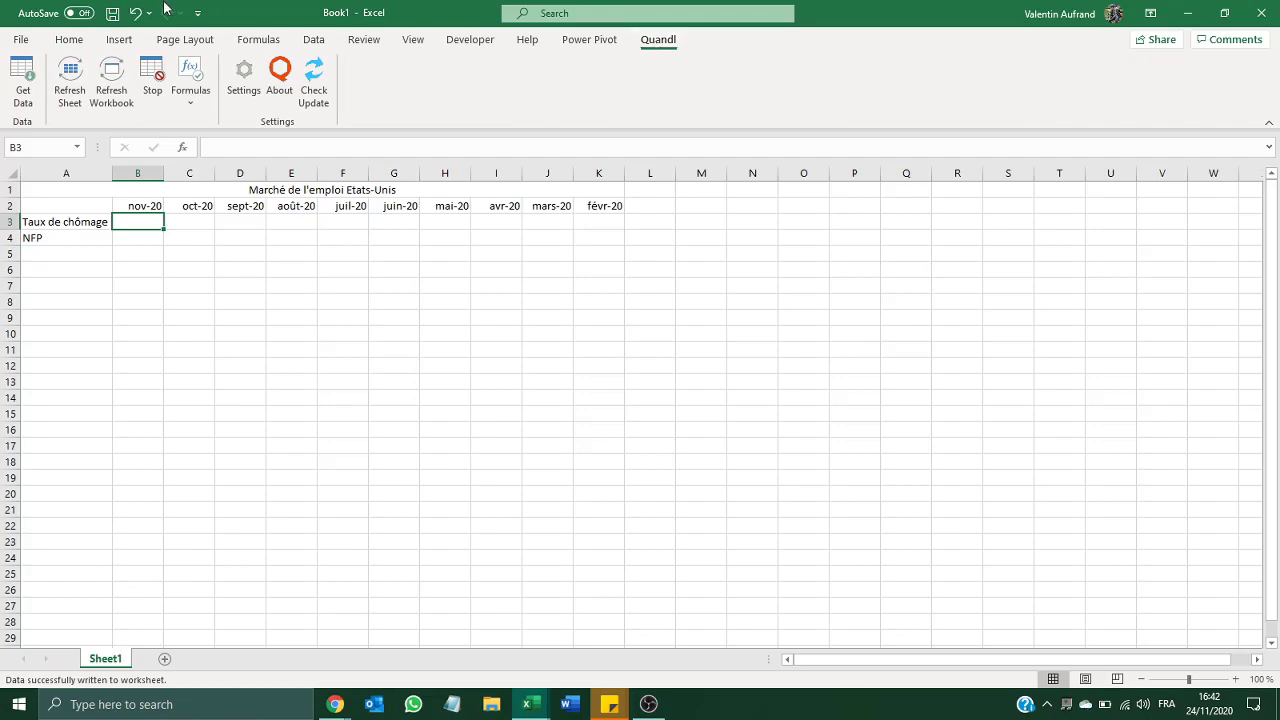
pyautogui.click(22, 42)
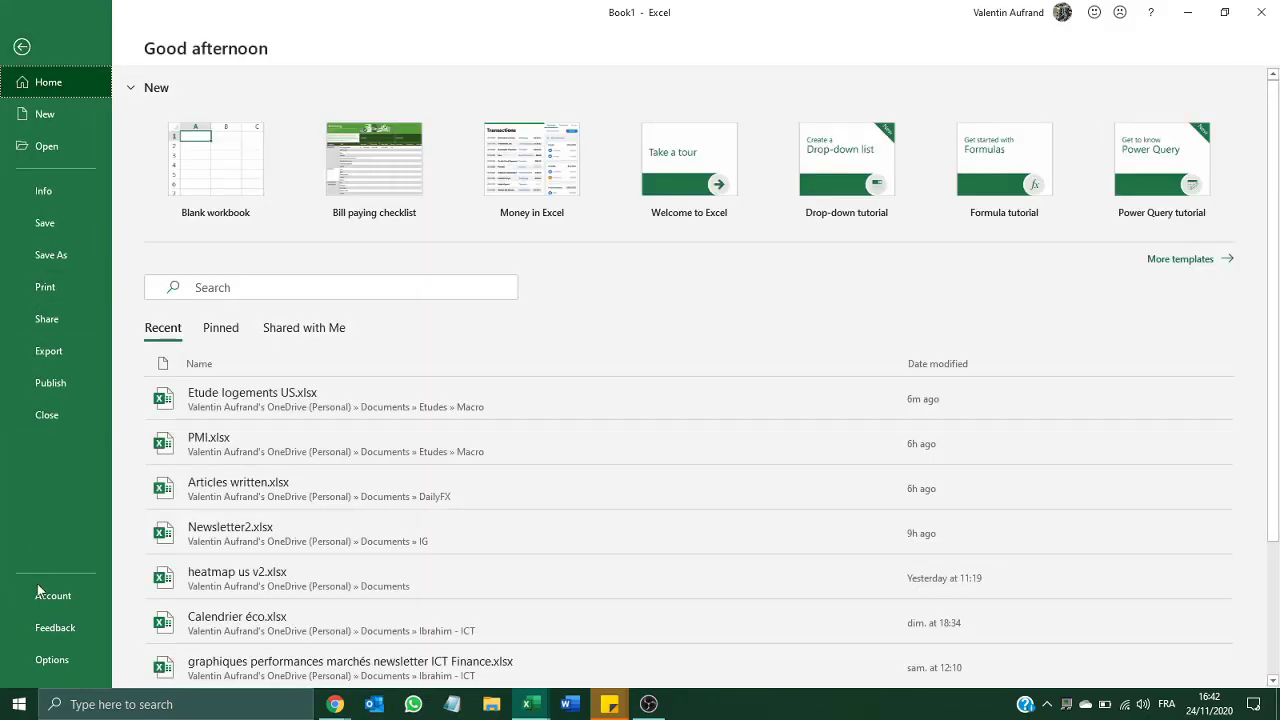
pyautogui.click(37, 666)
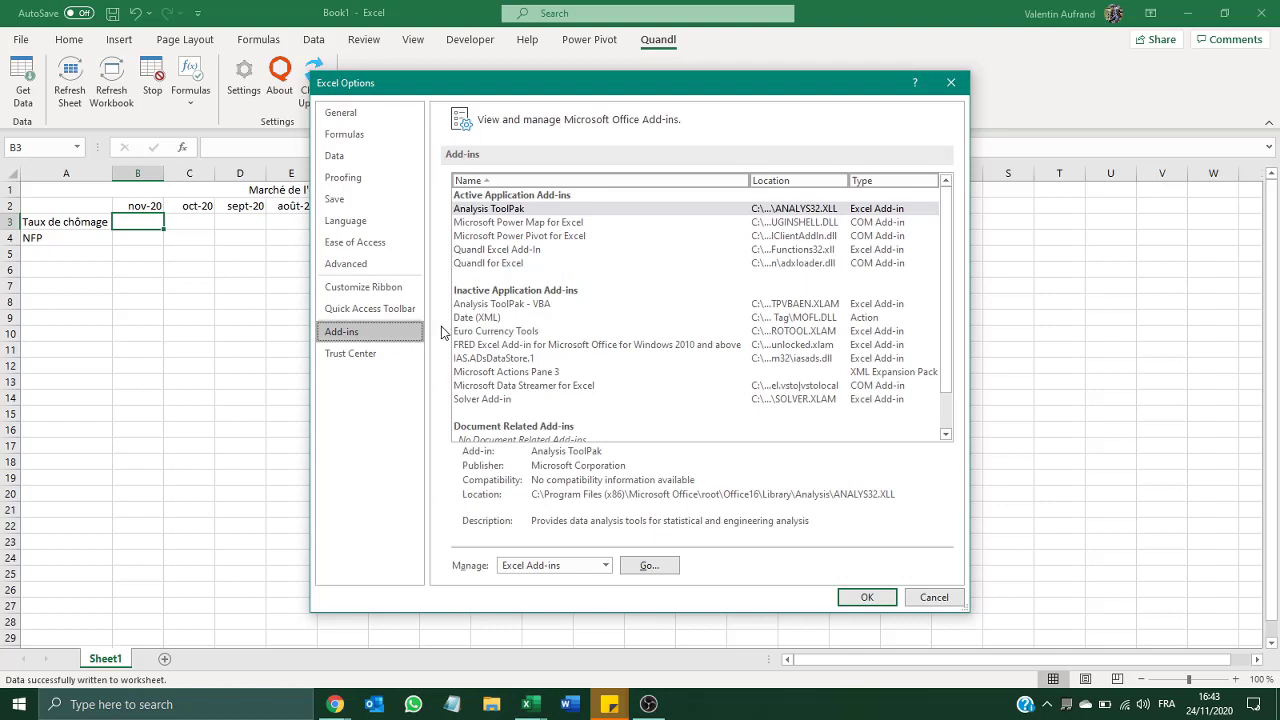
pyautogui.click(526, 266)
pyautogui.click(540, 250)
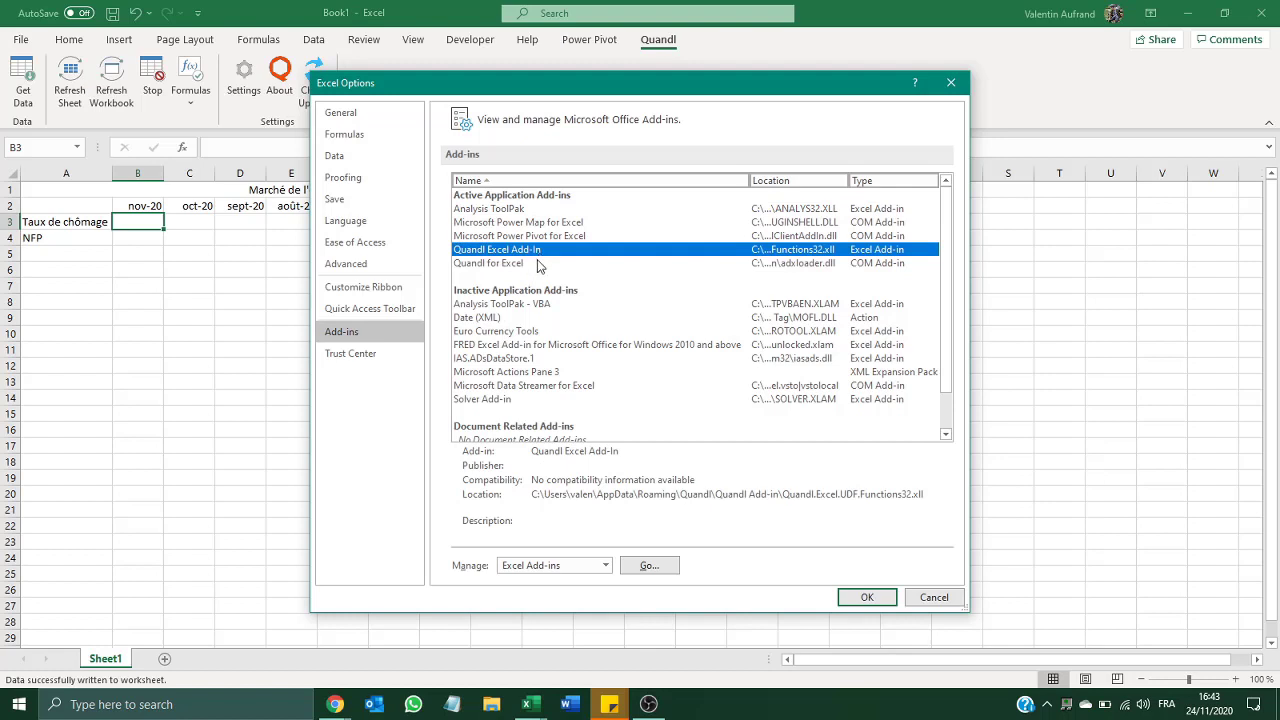
pyautogui.click(535, 266)
pyautogui.click(542, 252)
# Open the manager for Excel Add-ins and accept the list with Analysis ToolPak and Quandl Excel Add-In enabled
pyautogui.click(592, 566)
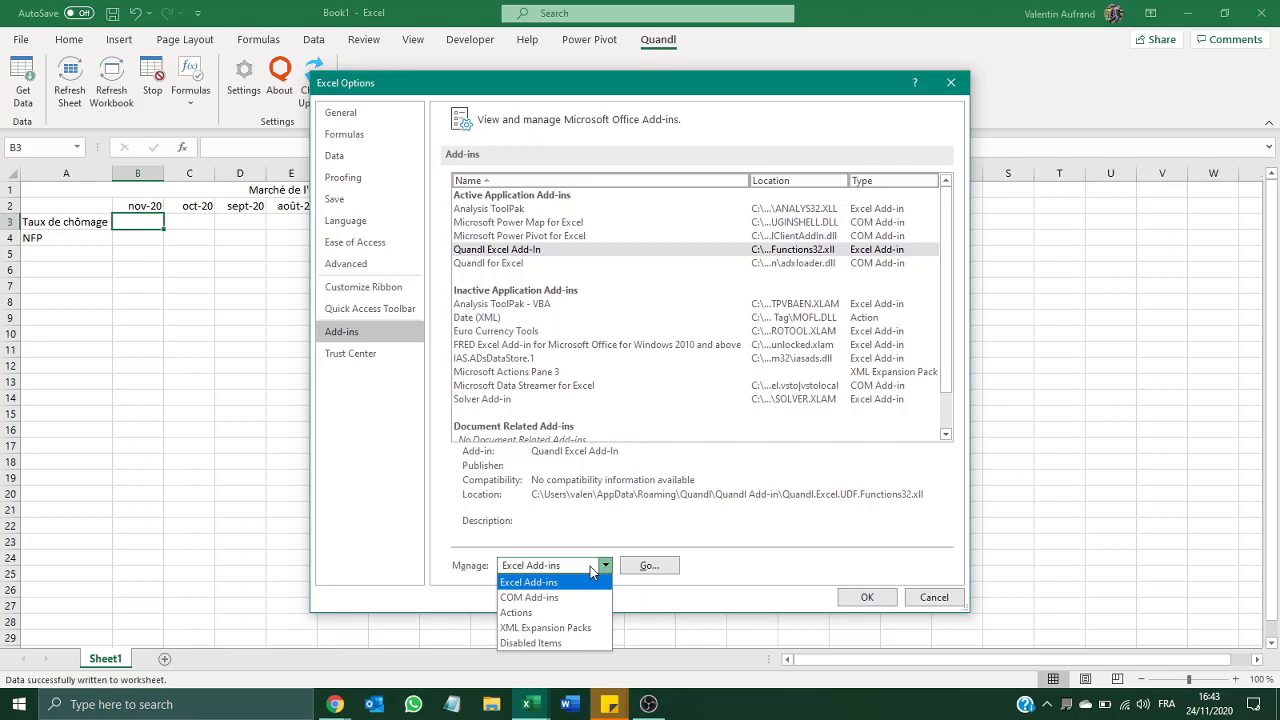
pyautogui.click(646, 566)
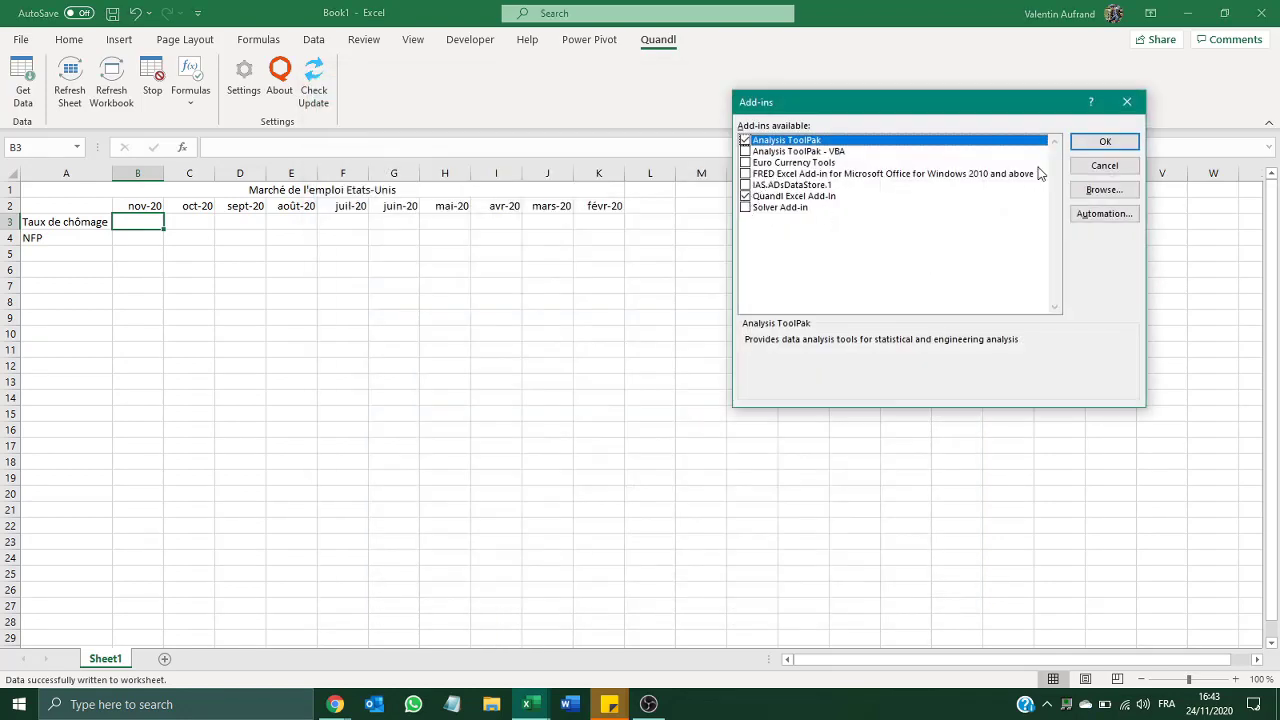
pyautogui.click(1106, 143)
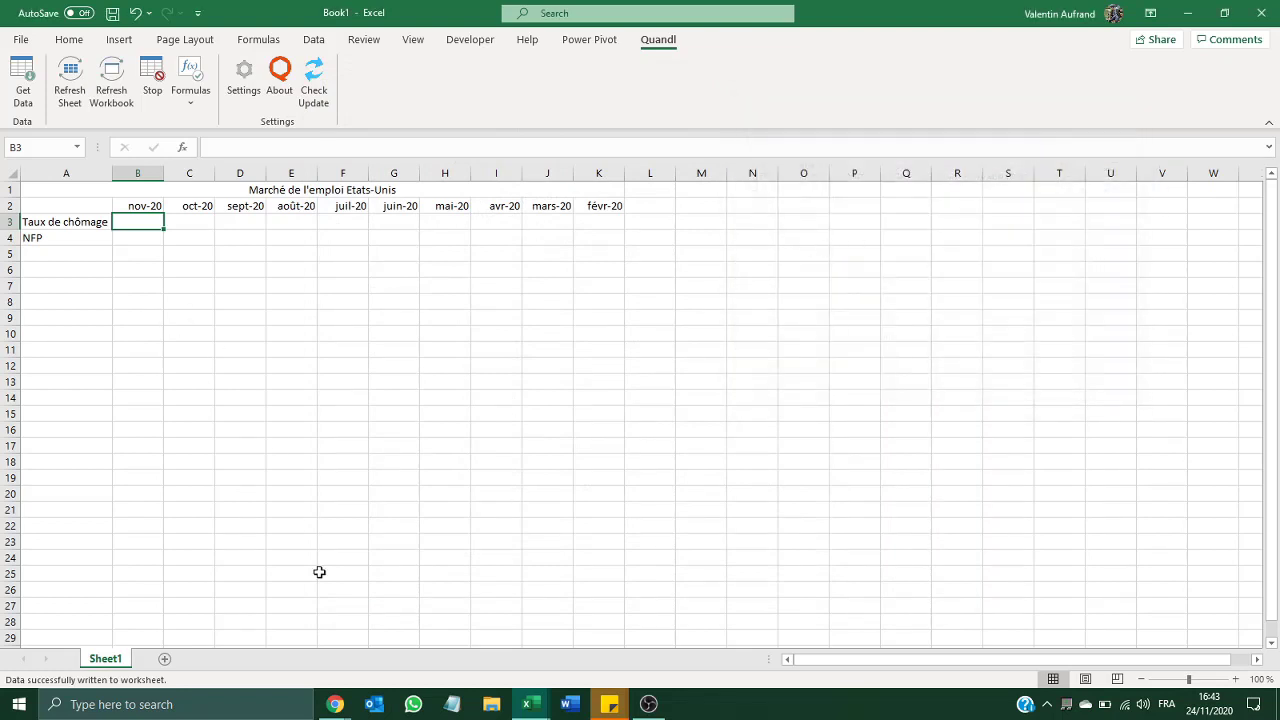
# Switch back to Chrome and look through Quandl's Excel add-in page, including its features, setup steps, tutorial videos and support resources
pyautogui.moveTo(335, 704)
pyautogui.click(393, 648)
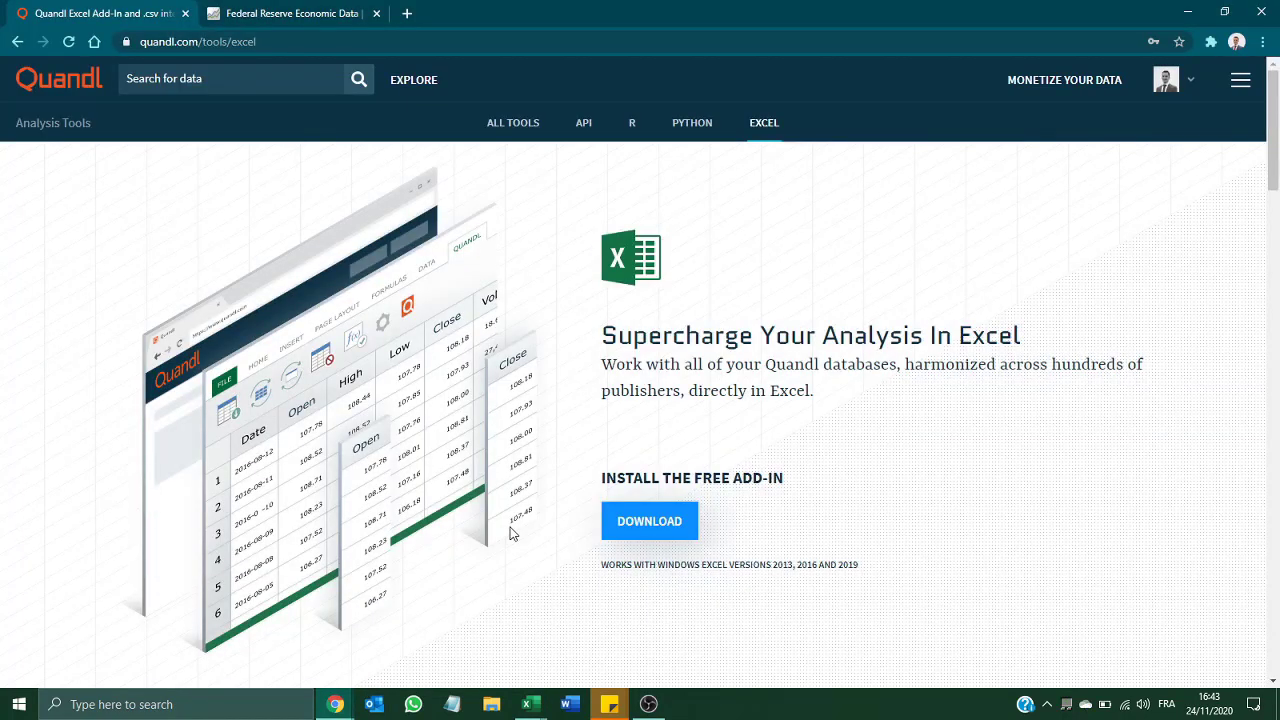
pyautogui.scroll(-2, 663, 330)
pyautogui.scroll(-1, 662, 330)
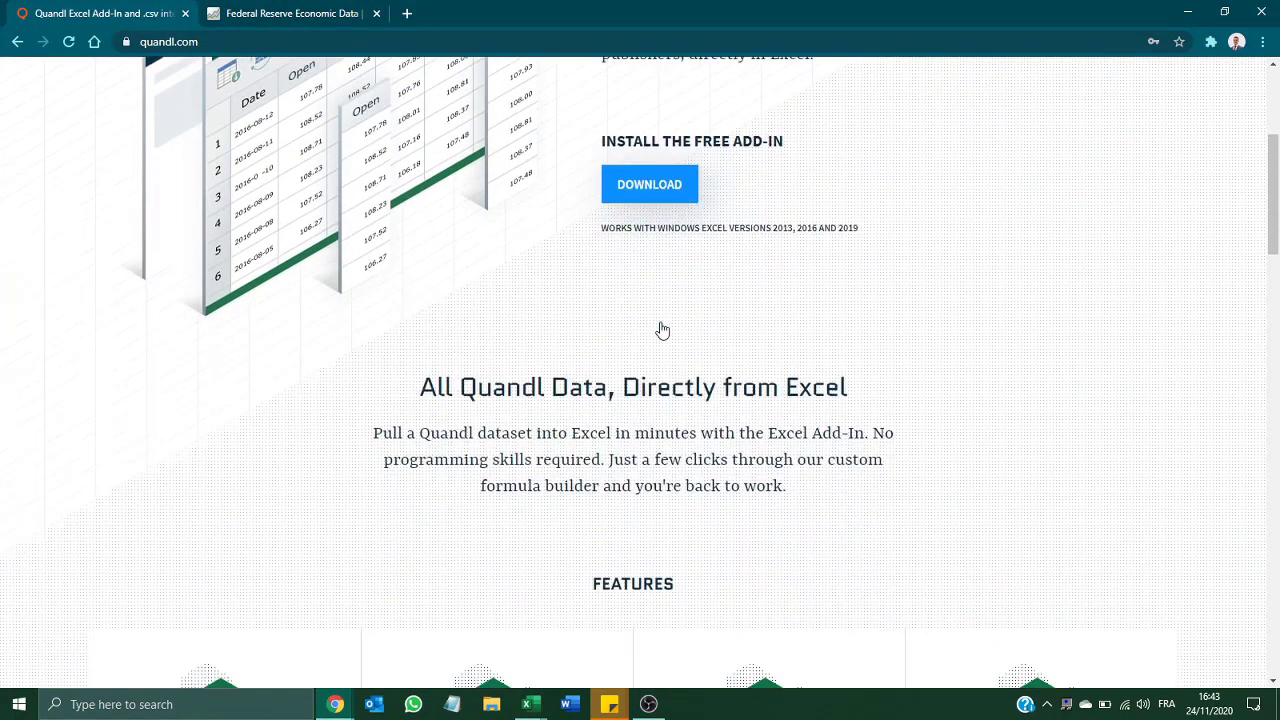
pyautogui.scroll(-2, 662, 330)
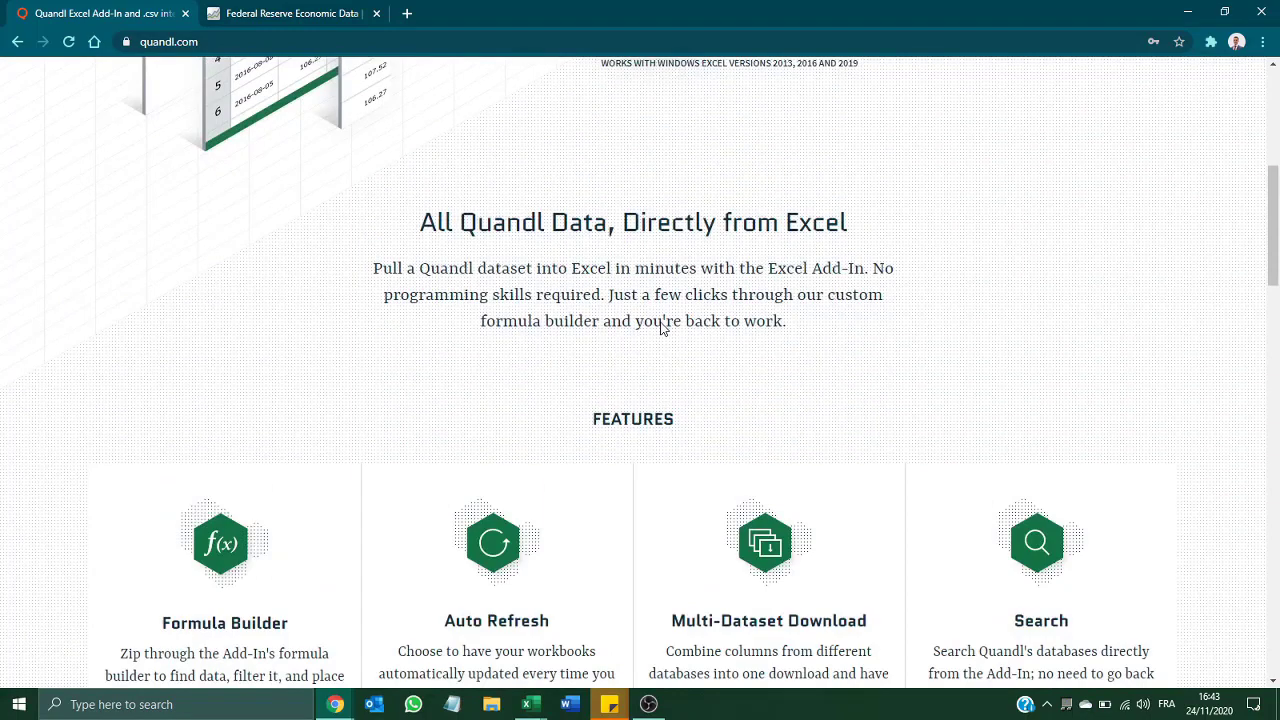
pyautogui.scroll(-2, 661, 328)
pyautogui.scroll(6, 661, 328)
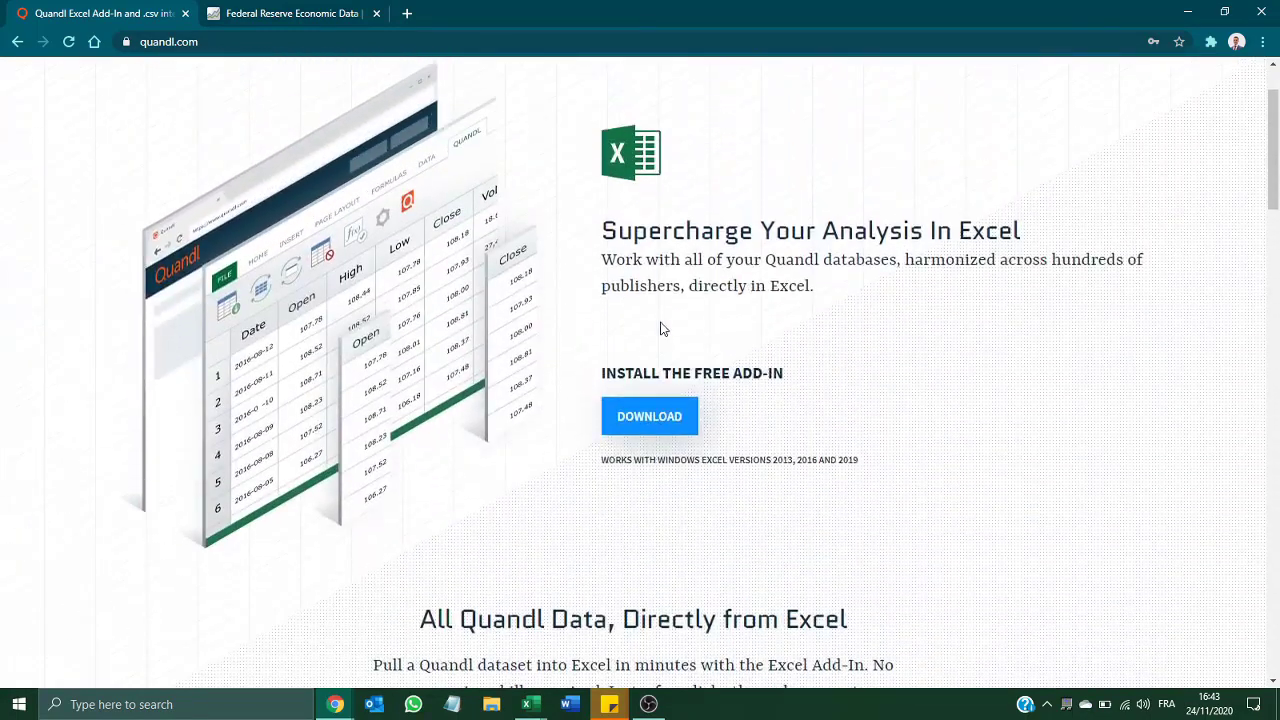
pyautogui.scroll(-1, 661, 328)
pyautogui.scroll(2, 660, 325)
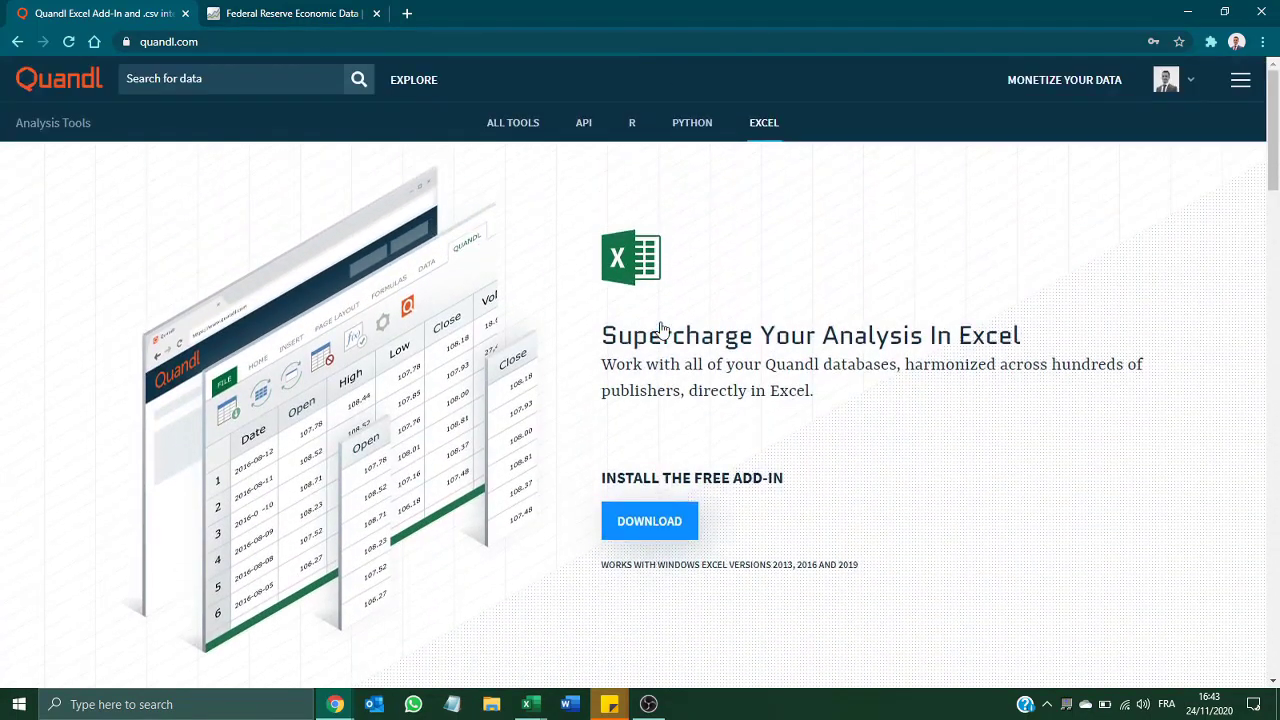
pyautogui.scroll(-1, 661, 328)
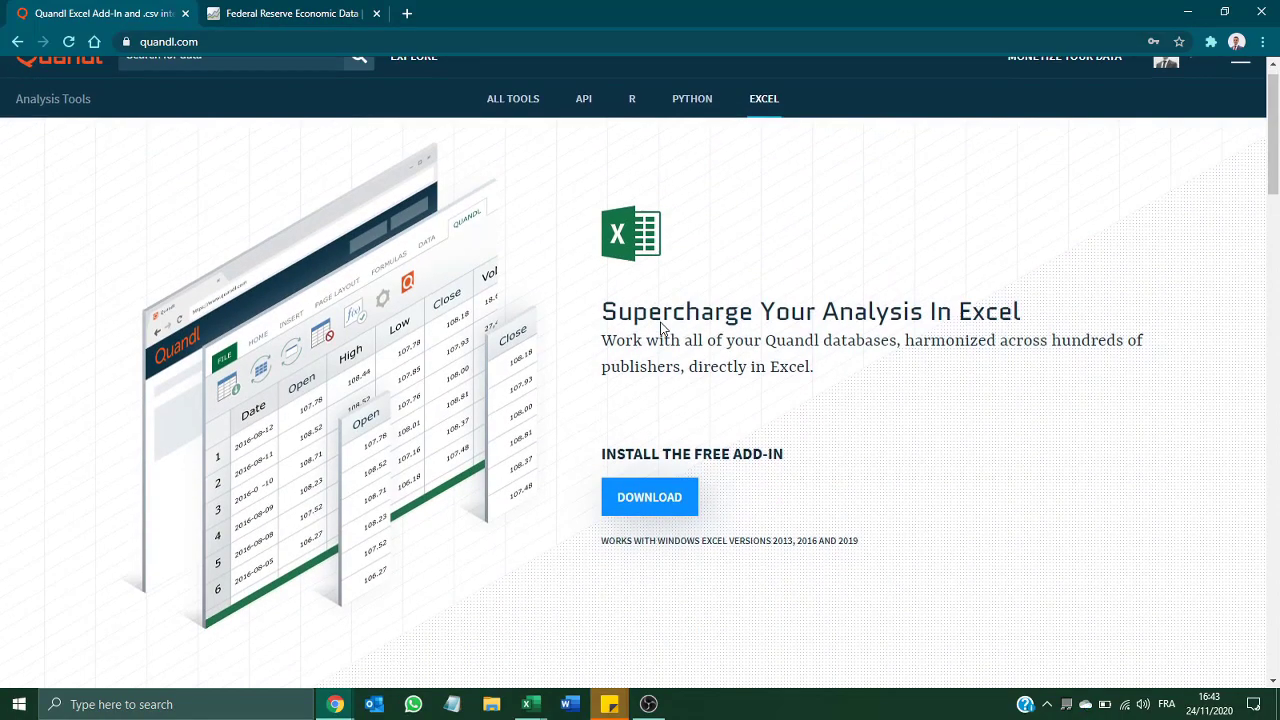
pyautogui.scroll(-4, 379, 206)
pyautogui.scroll(-10, 379, 206)
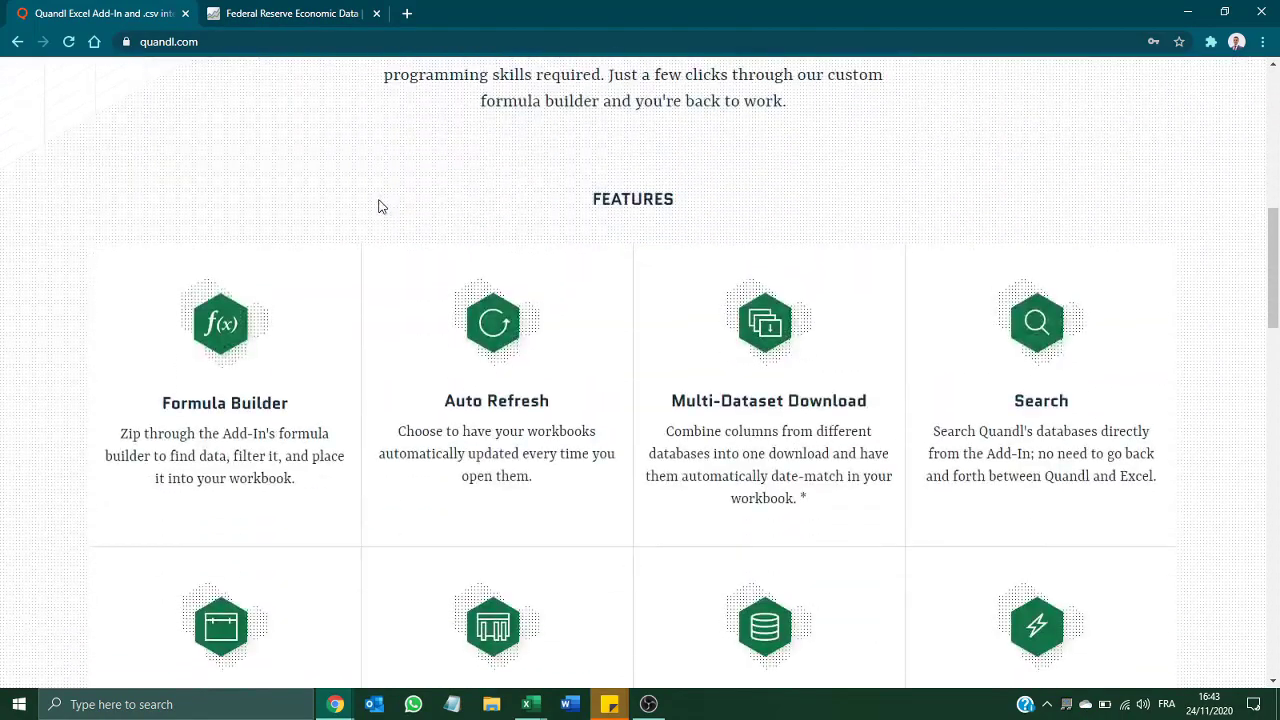
pyautogui.scroll(-3, 379, 206)
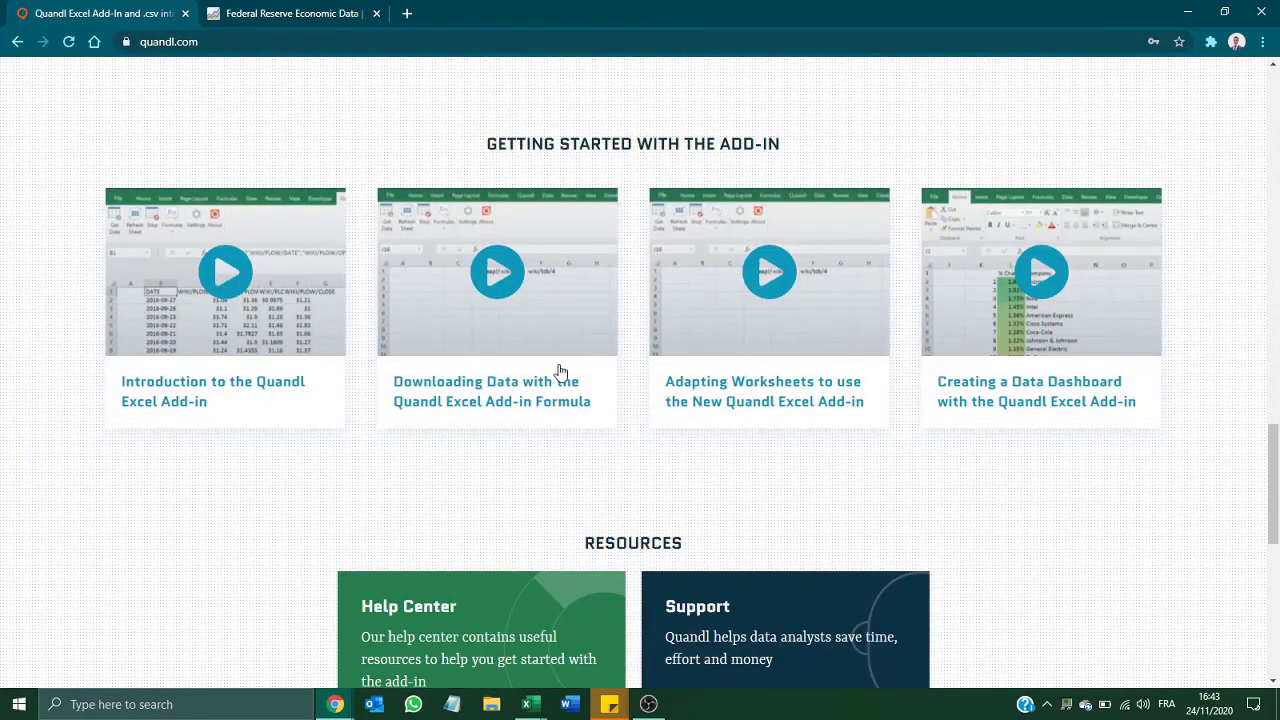
pyautogui.scroll(-3, 763, 451)
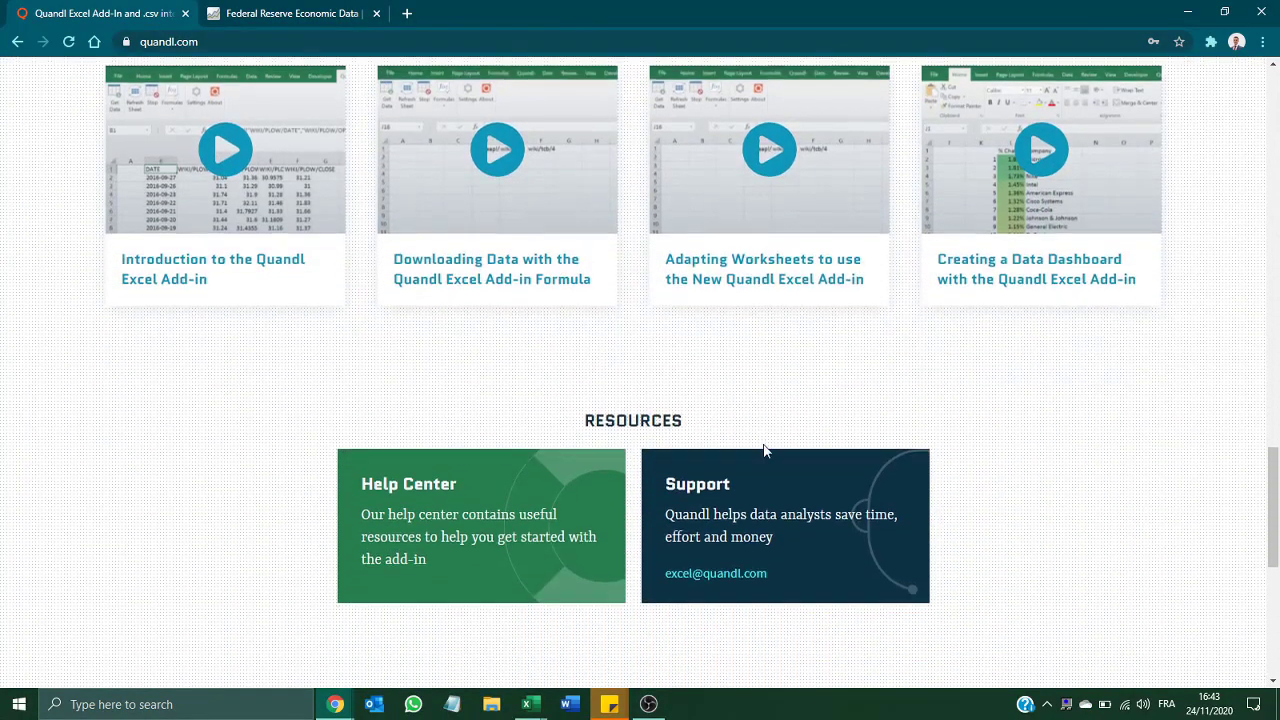
pyautogui.scroll(3, 763, 451)
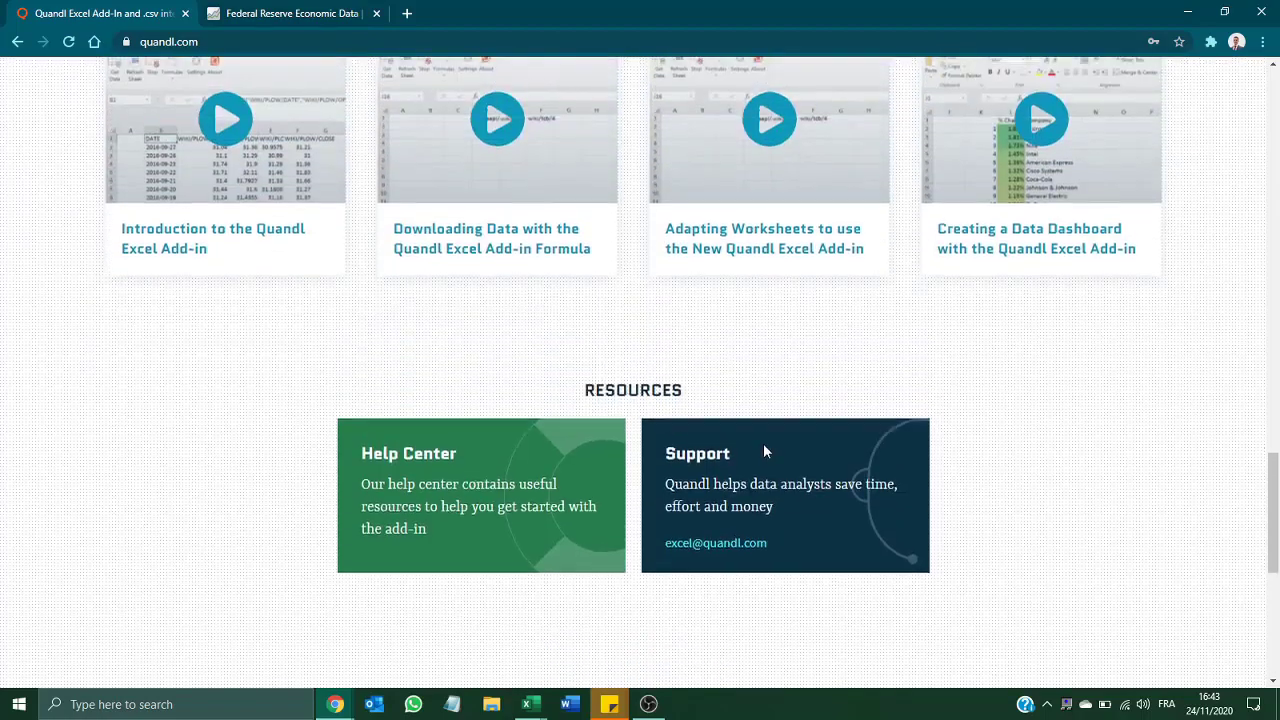
pyautogui.scroll(12, 765, 452)
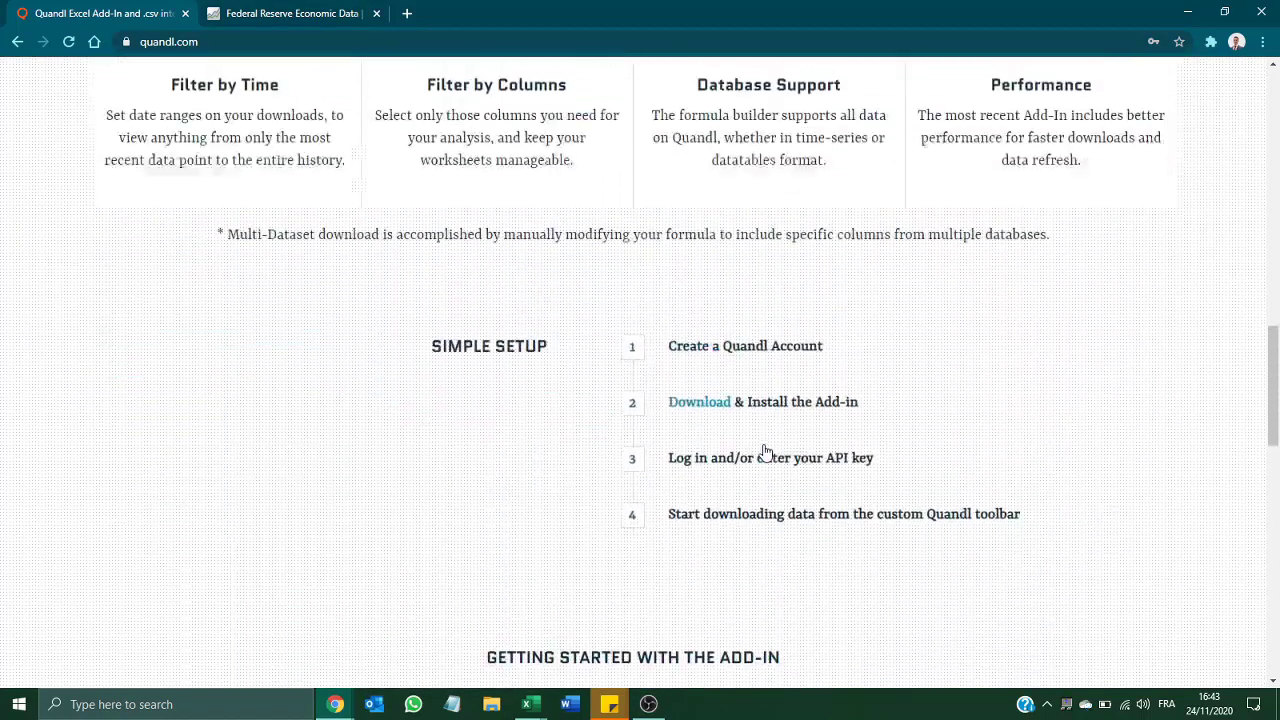
pyautogui.scroll(2, 765, 452)
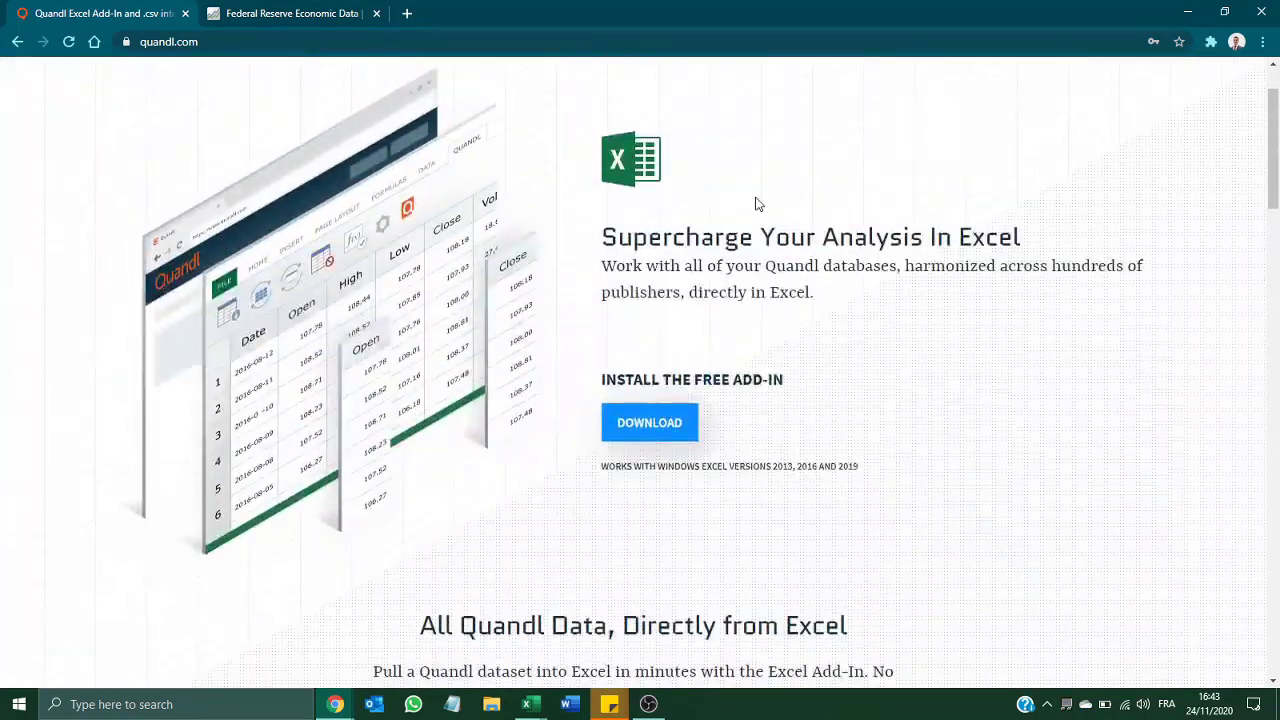
# Return to the Excel workbook, add a second worksheet and open Quandl's data retrieval dialog
pyautogui.click(1189, 12)
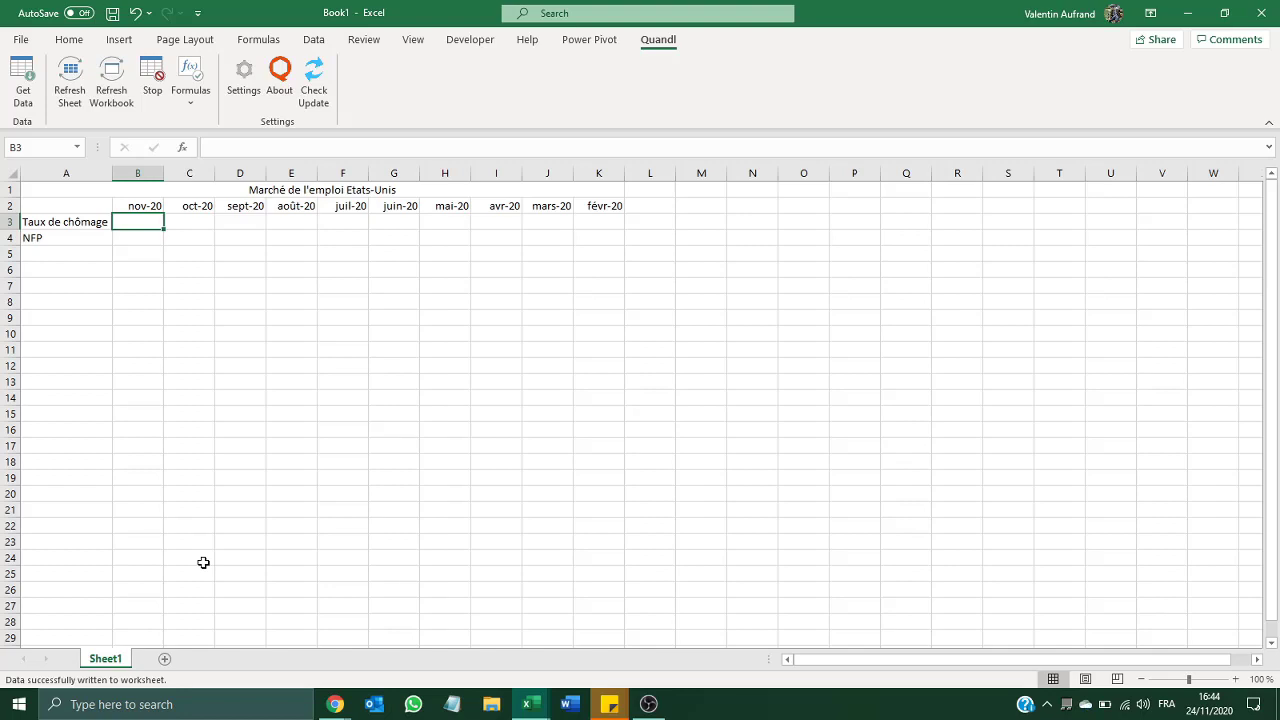
pyautogui.click(166, 659)
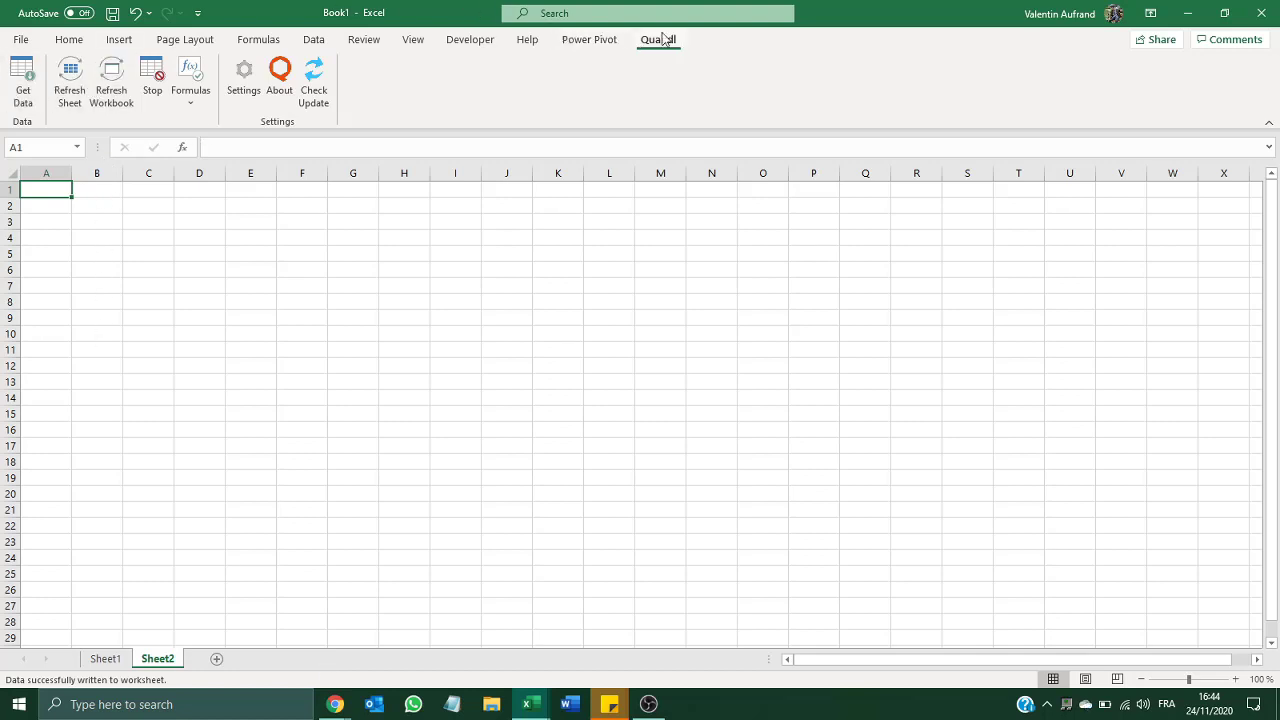
pyautogui.click(17, 97)
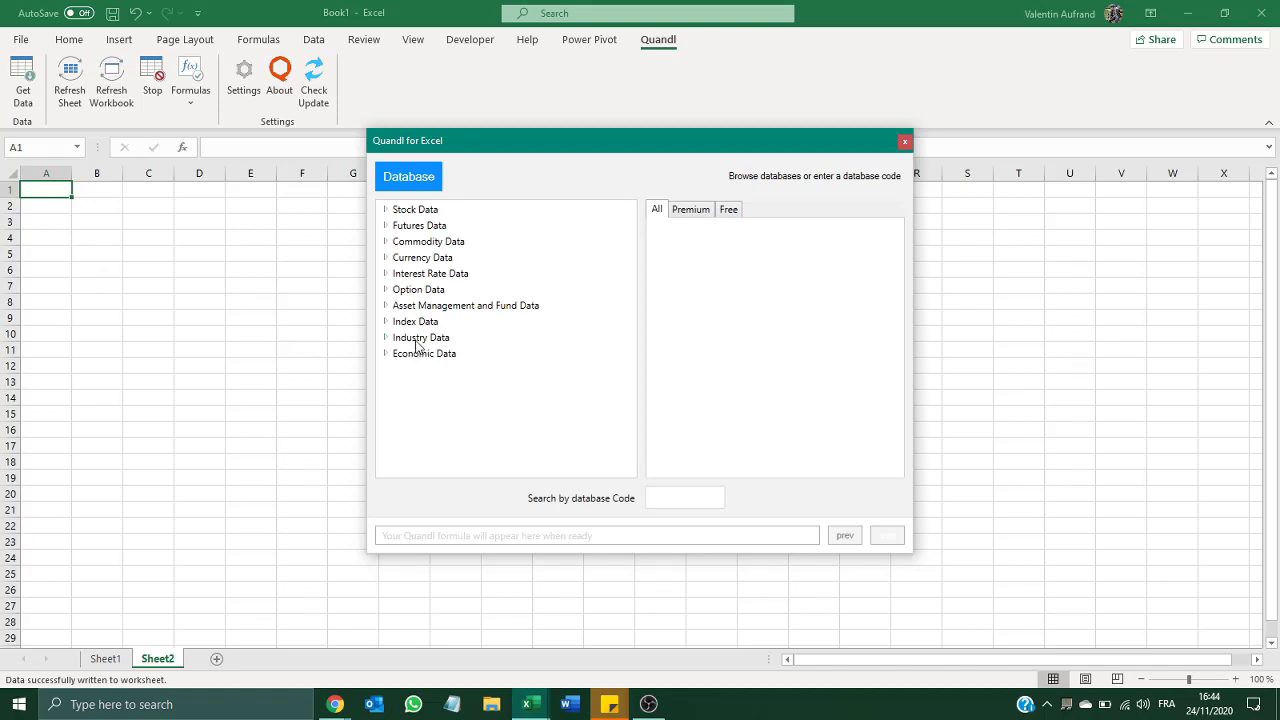
# Browse the United States Labor, Employment and Productivity databases and preview the datasets of the premium SGE Trading Economics database
pyautogui.click(388, 355)
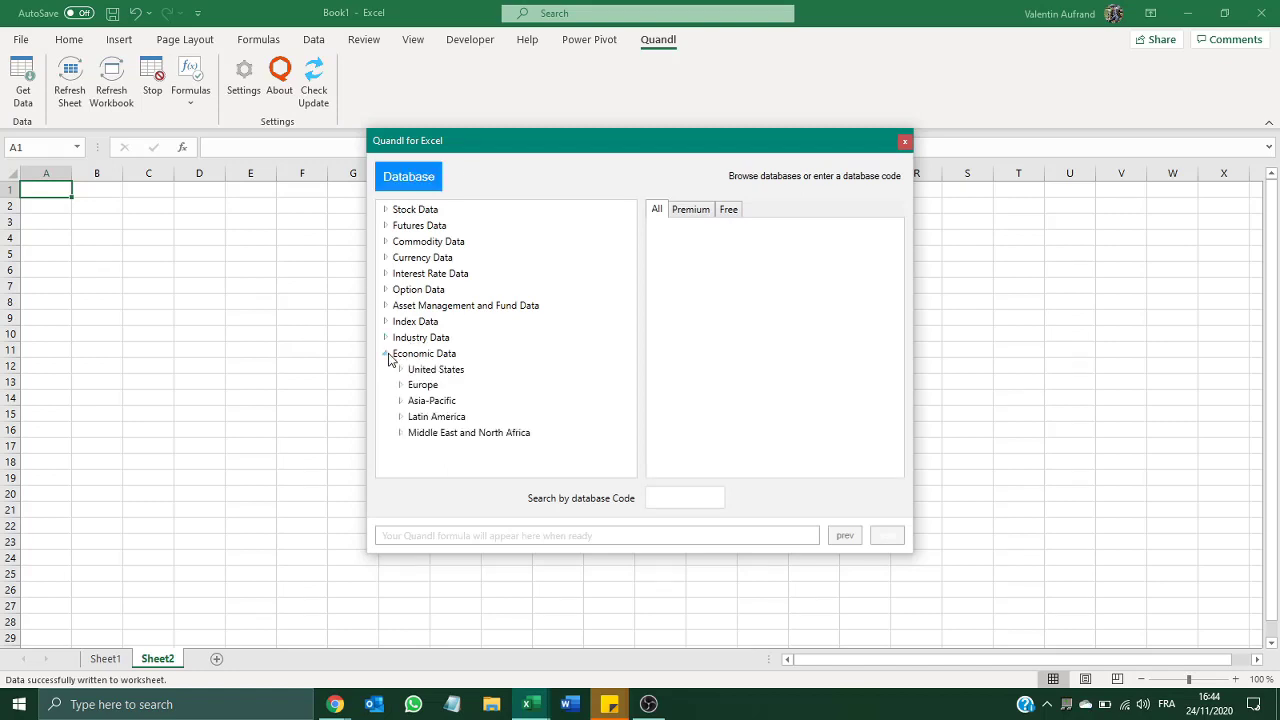
pyautogui.click(402, 370)
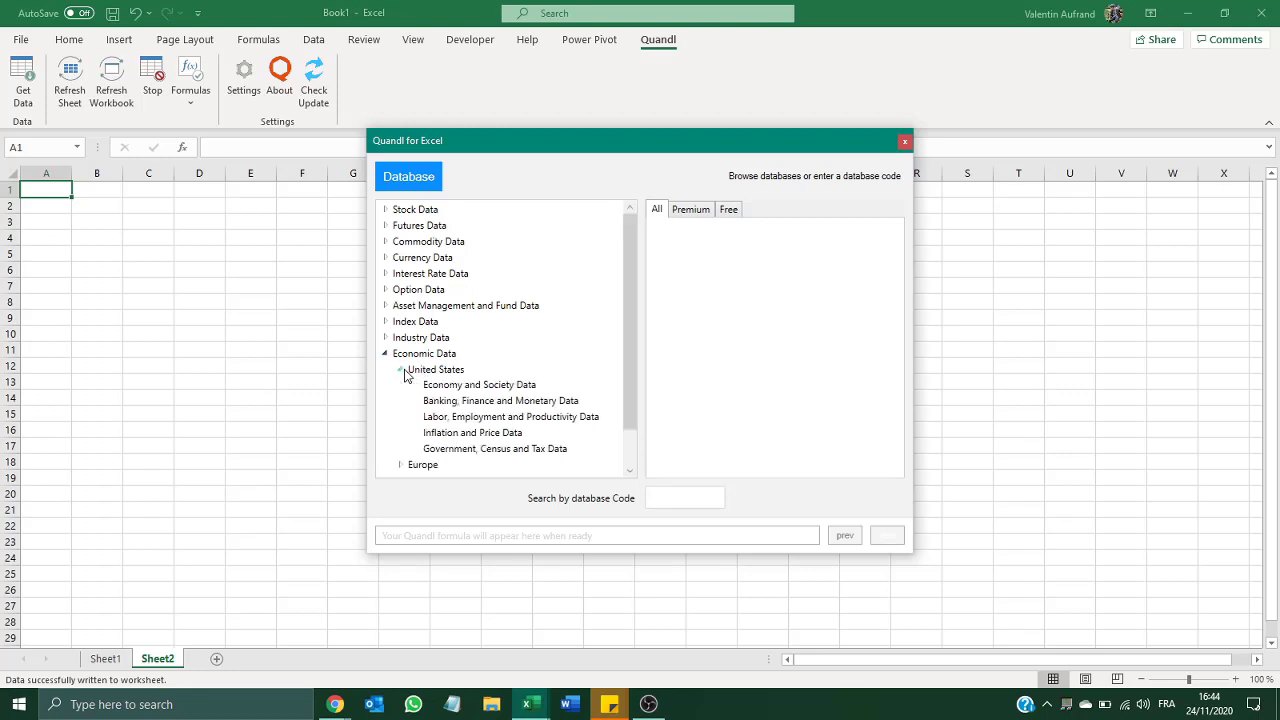
pyautogui.click(452, 417)
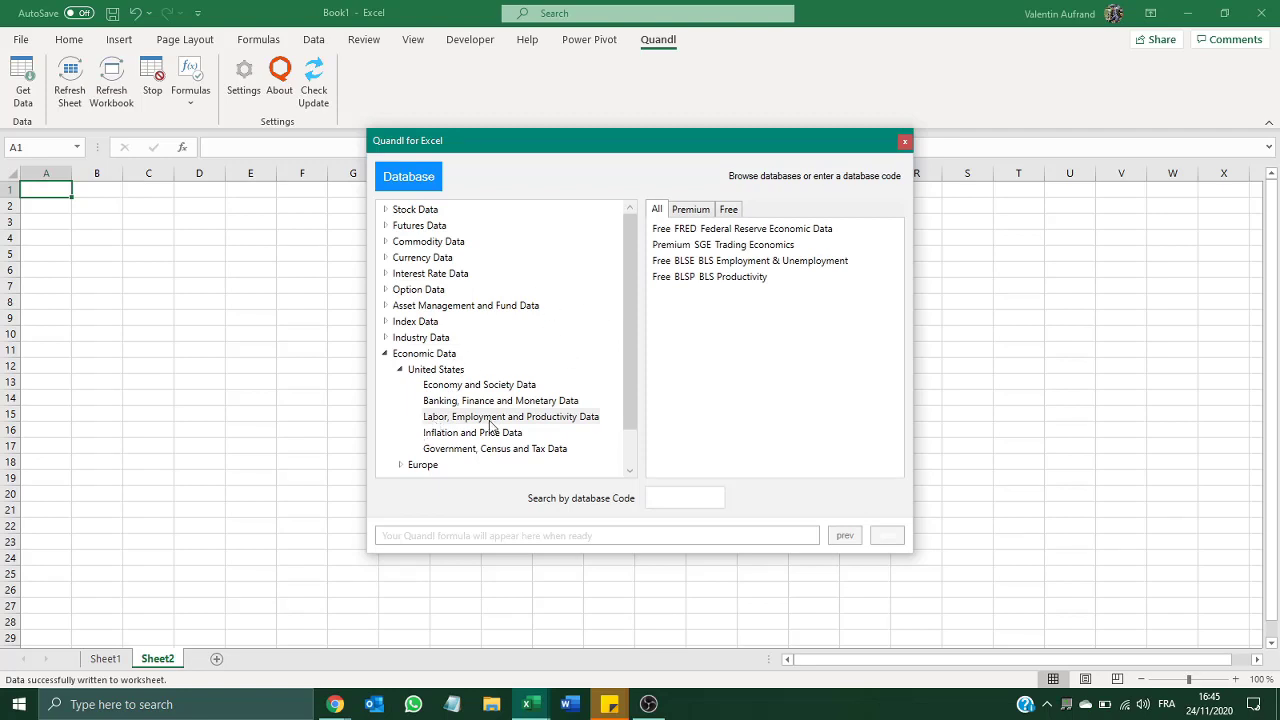
pyautogui.click(697, 238)
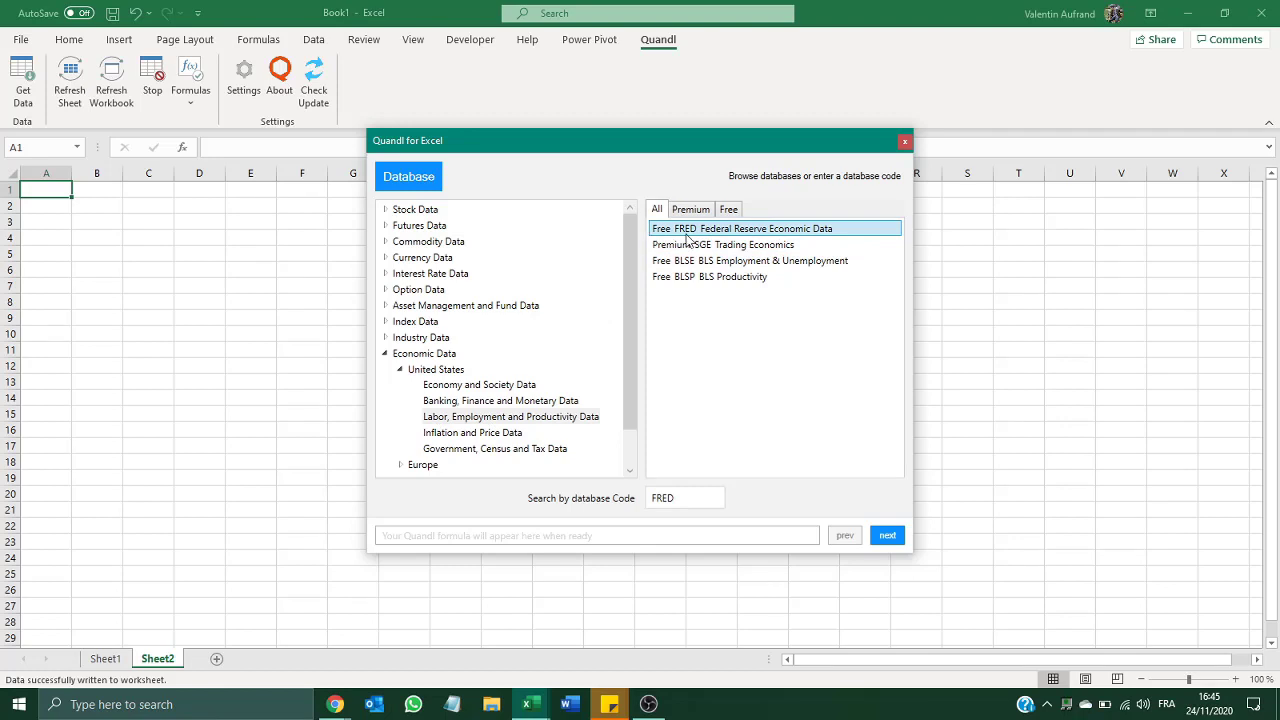
pyautogui.click(686, 246)
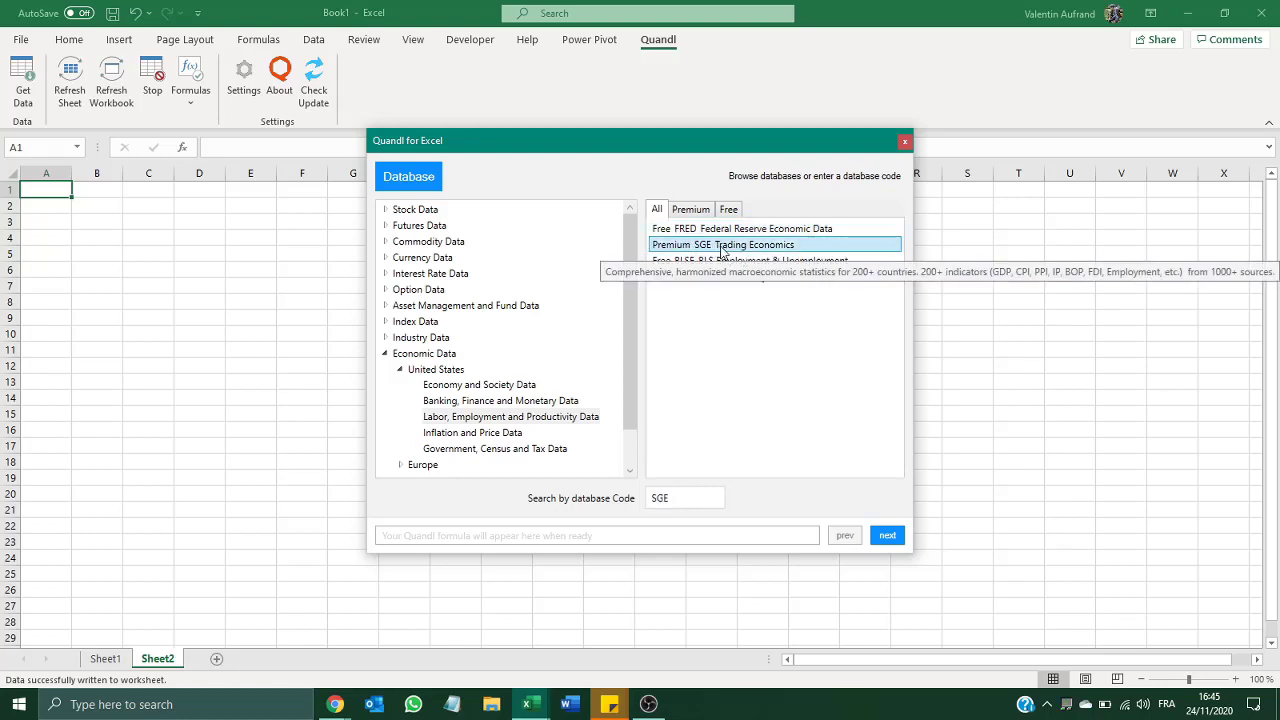
pyautogui.click(885, 540)
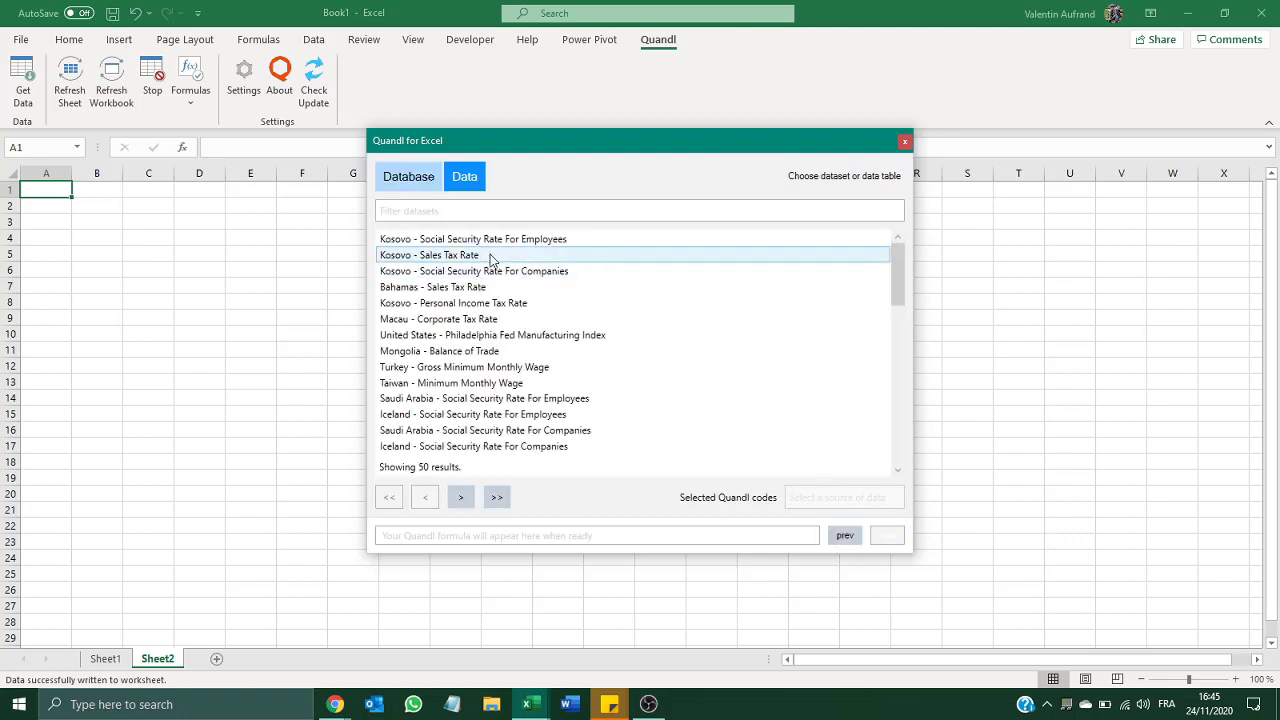
pyautogui.click(840, 535)
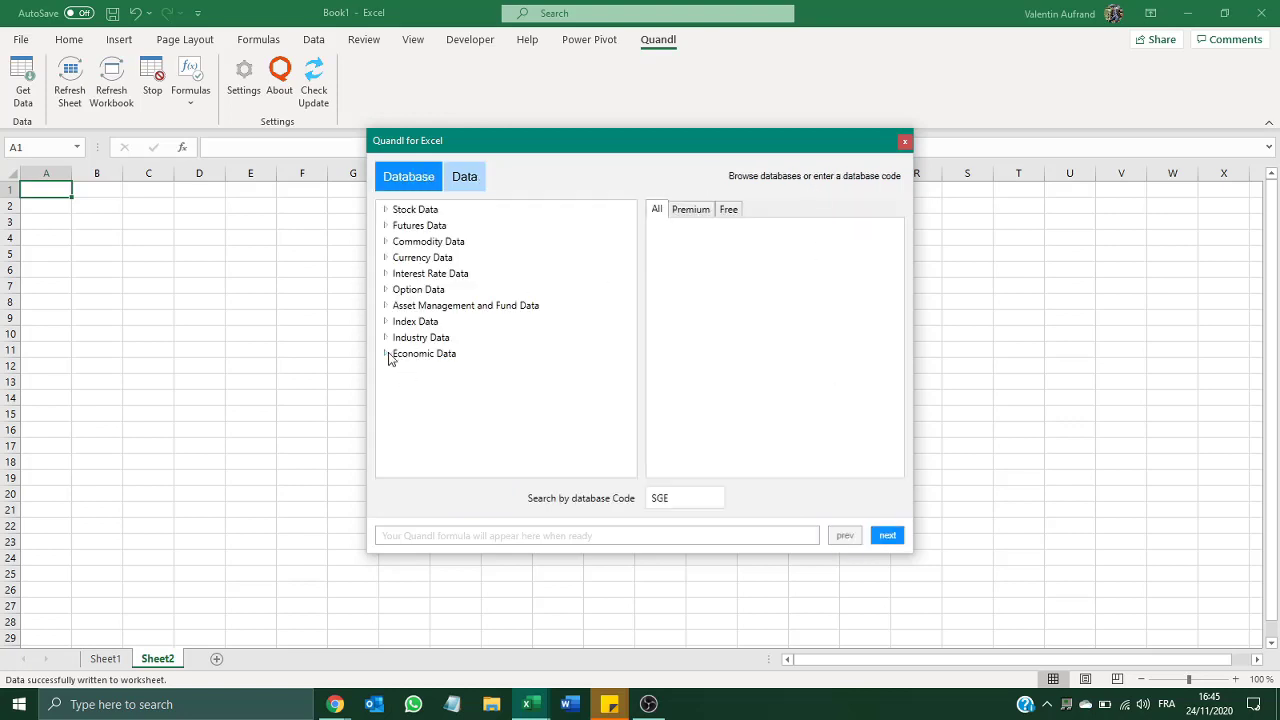
# Select the free FRED Federal Reserve Economic Data database under United States Labor, Employment and Productivity Data
pyautogui.click(388, 356)
pyautogui.click(401, 370)
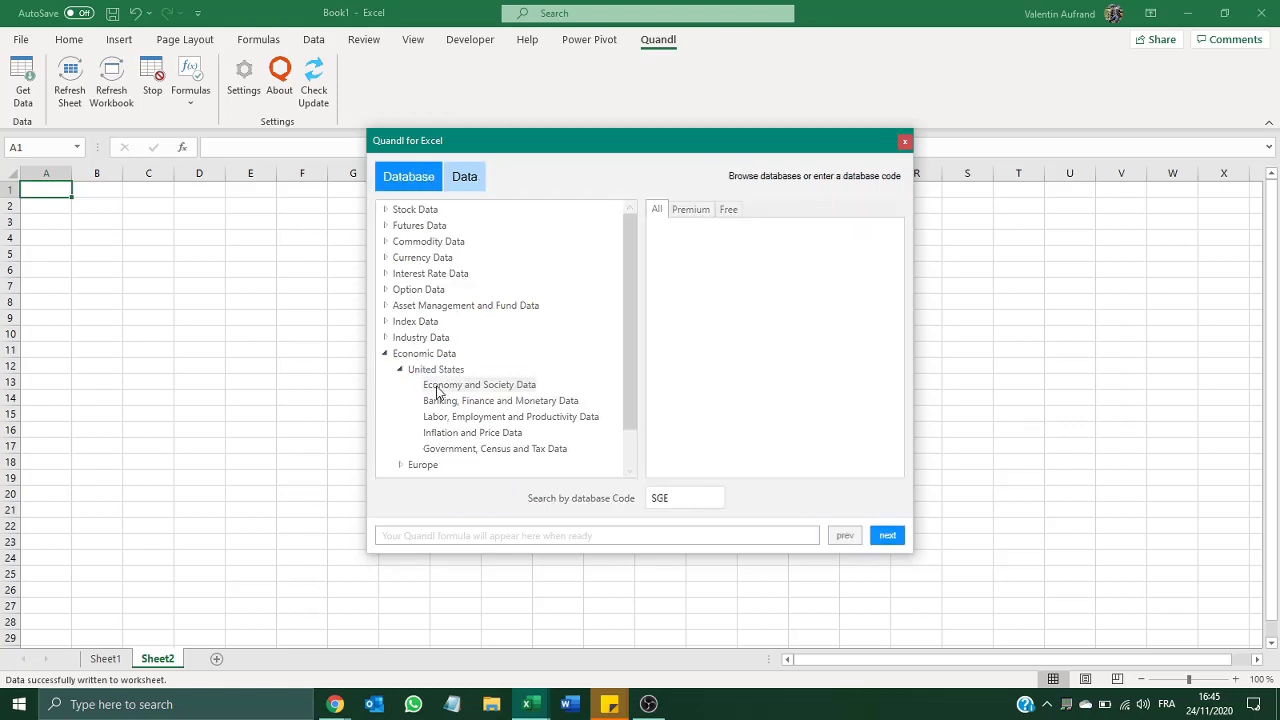
pyautogui.click(437, 417)
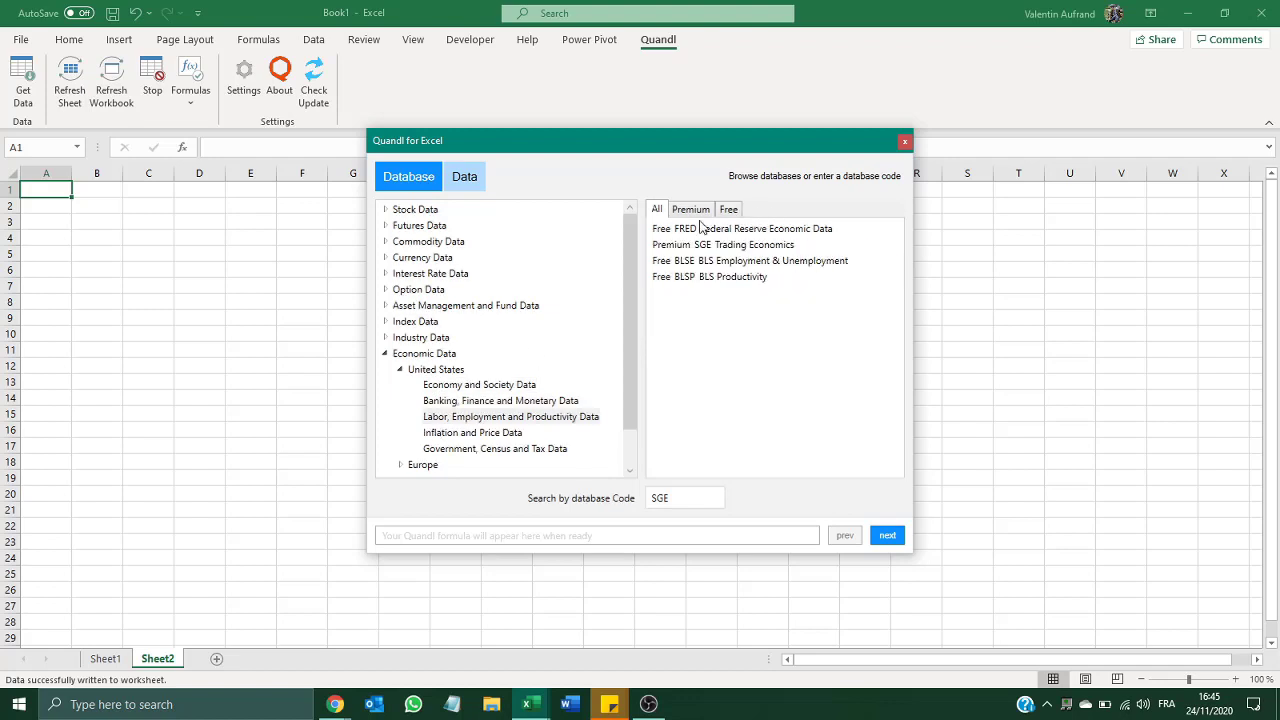
pyautogui.click(730, 210)
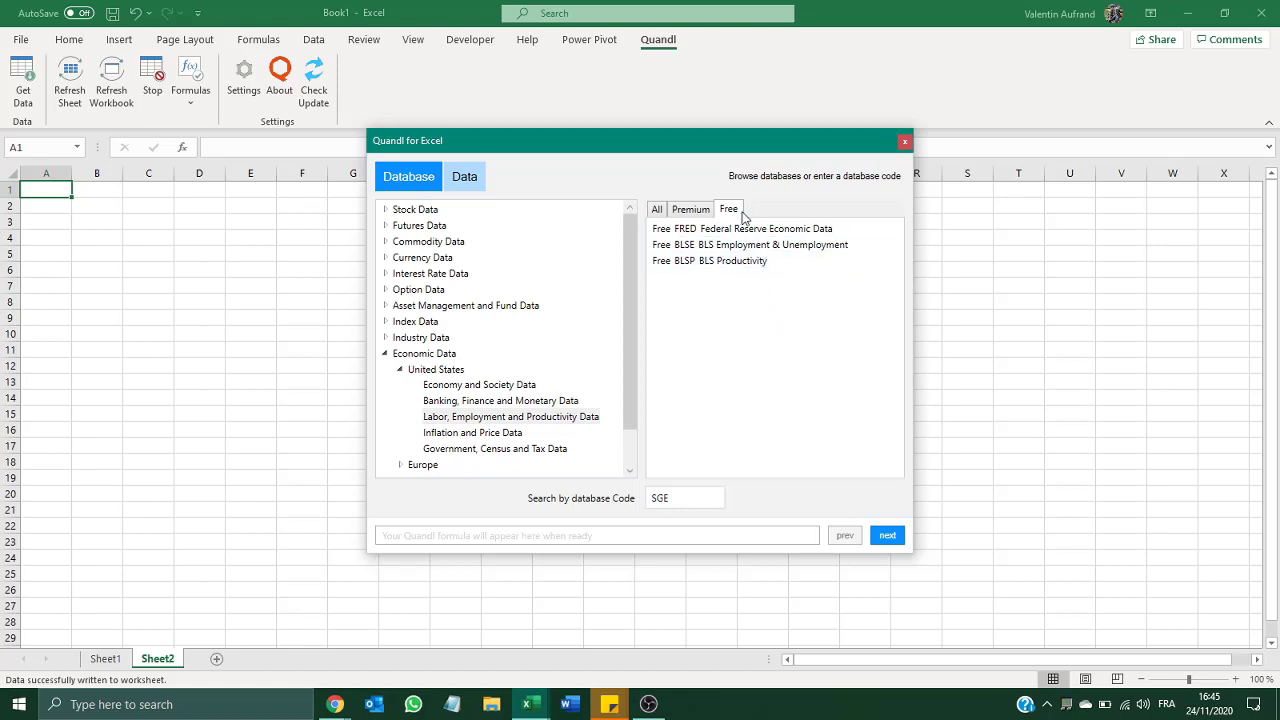
pyautogui.click(690, 233)
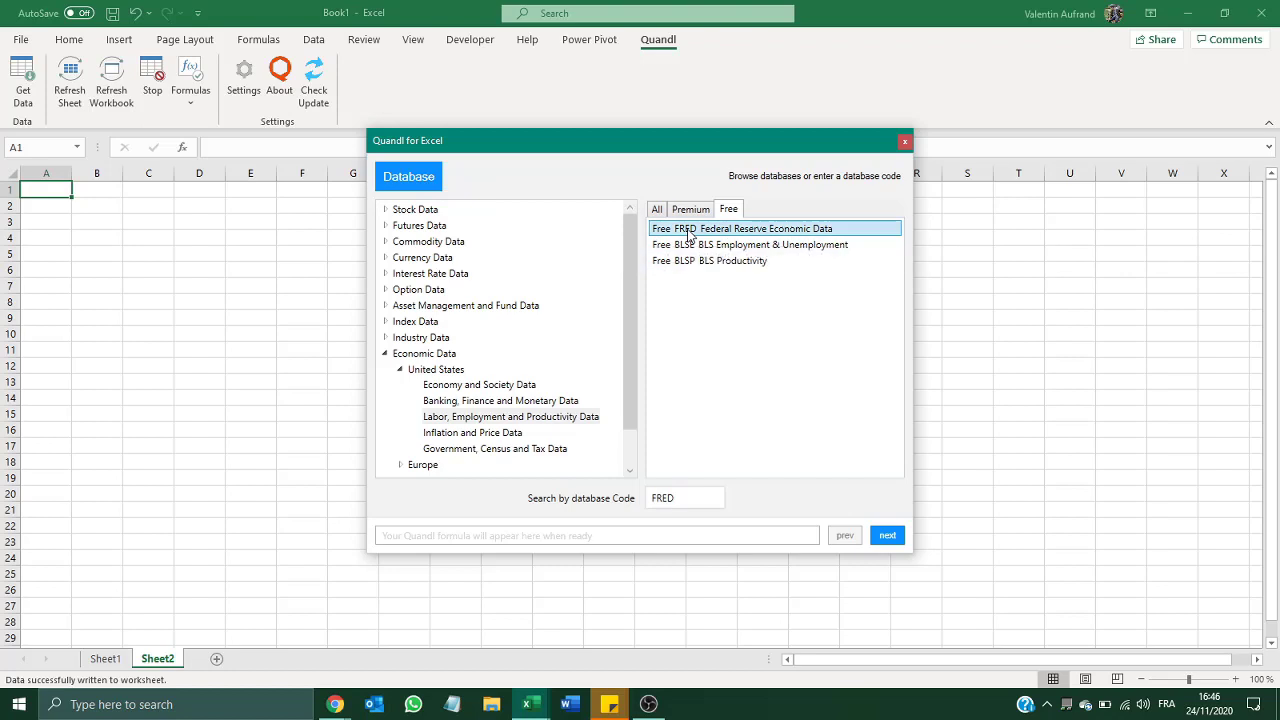
# Open the FRED database's dataset list and filter the datasets by "unemployment"
pyautogui.click(886, 533)
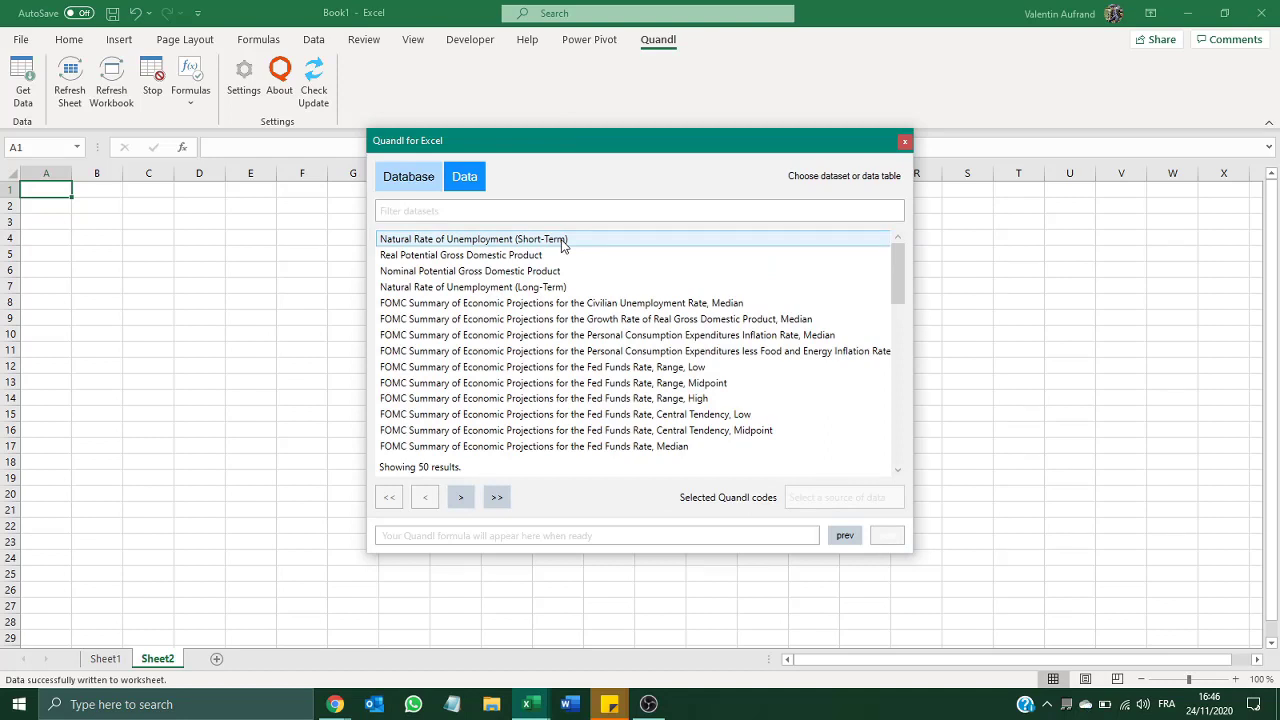
pyautogui.click(572, 208)
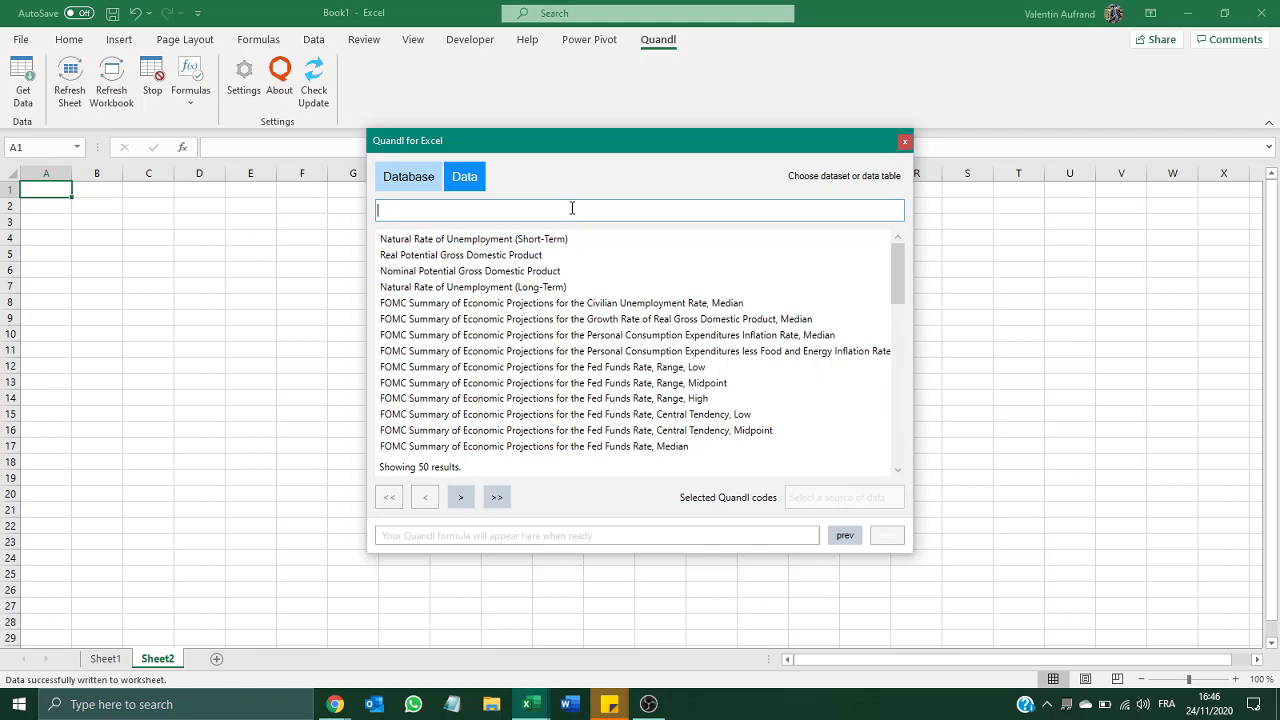
pyautogui.scroll(-10, 543, 370)
pyautogui.scroll(10, 543, 370)
pyautogui.write('une')
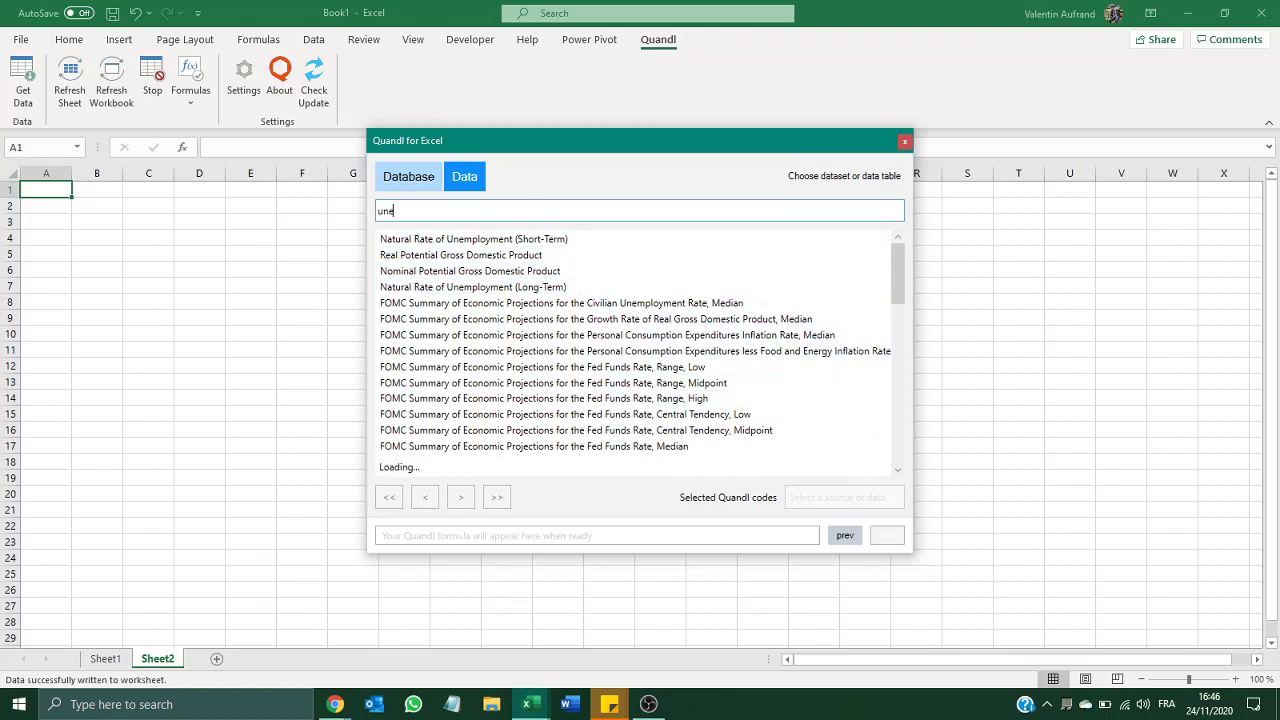
pyautogui.write('mployment')
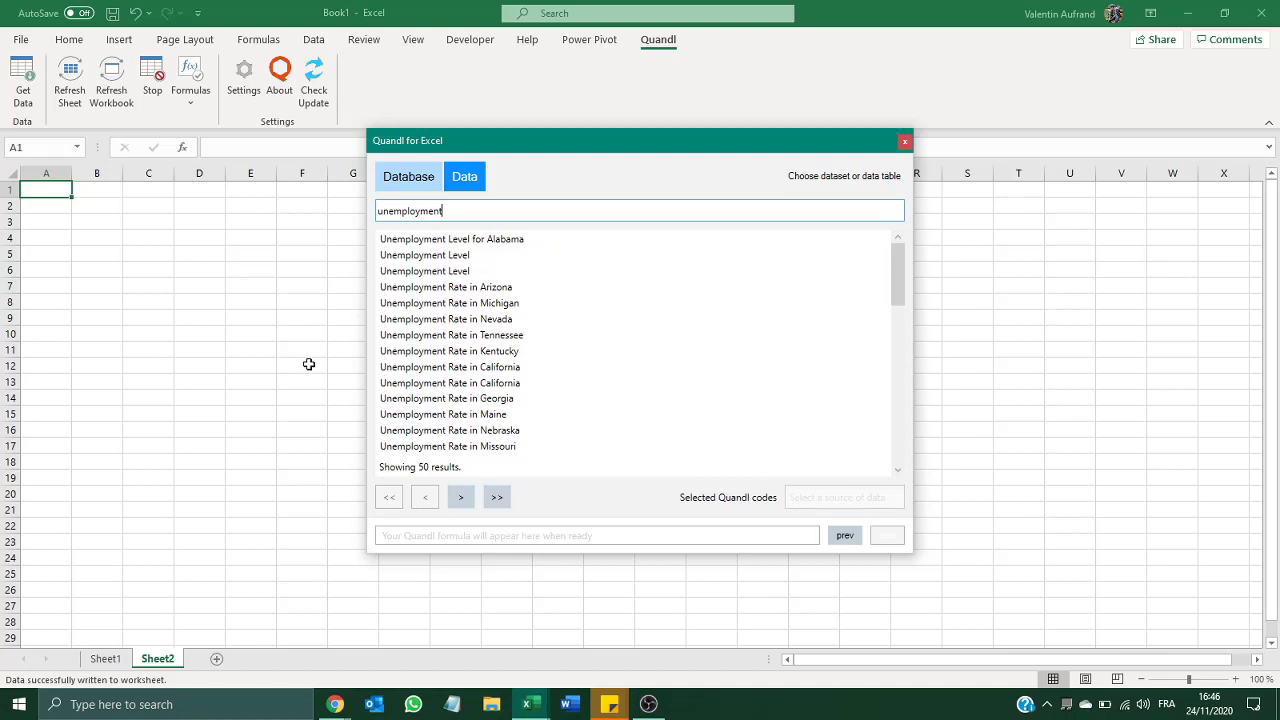
# Switch to the FRED website in Chrome, find the "Unemployment Rate" series and copy its title
pyautogui.click(335, 704)
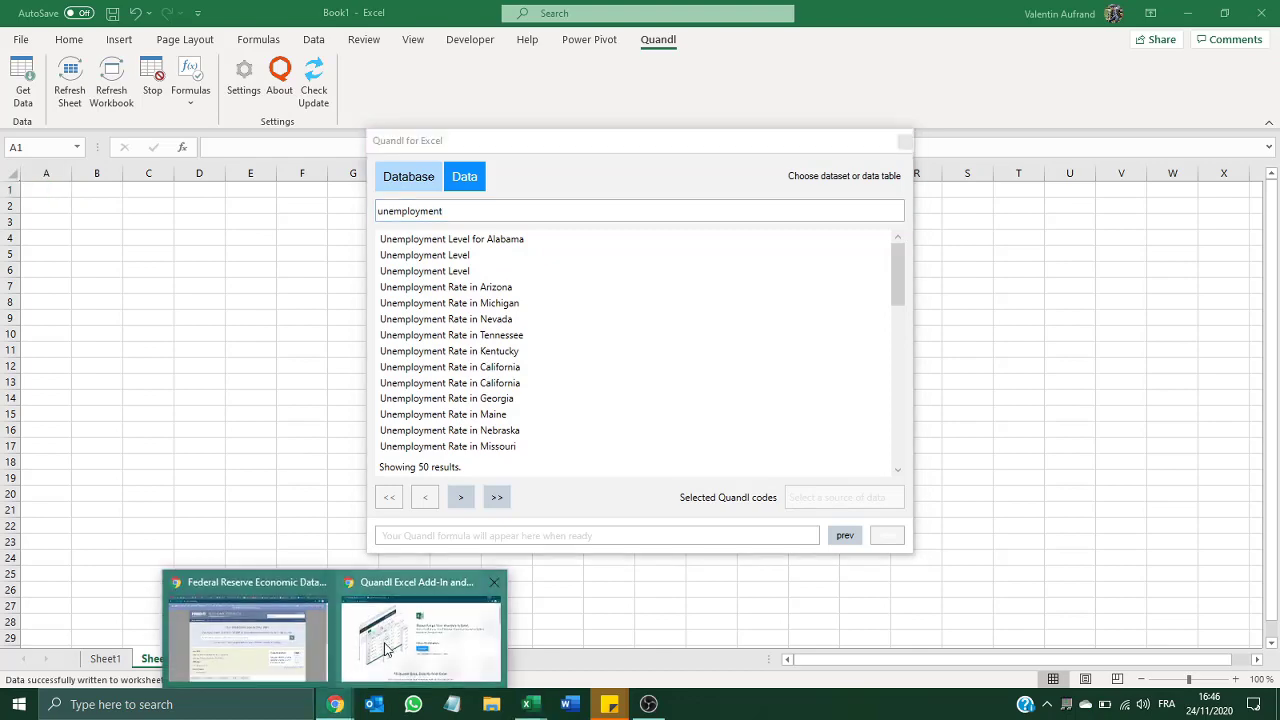
pyautogui.click(286, 655)
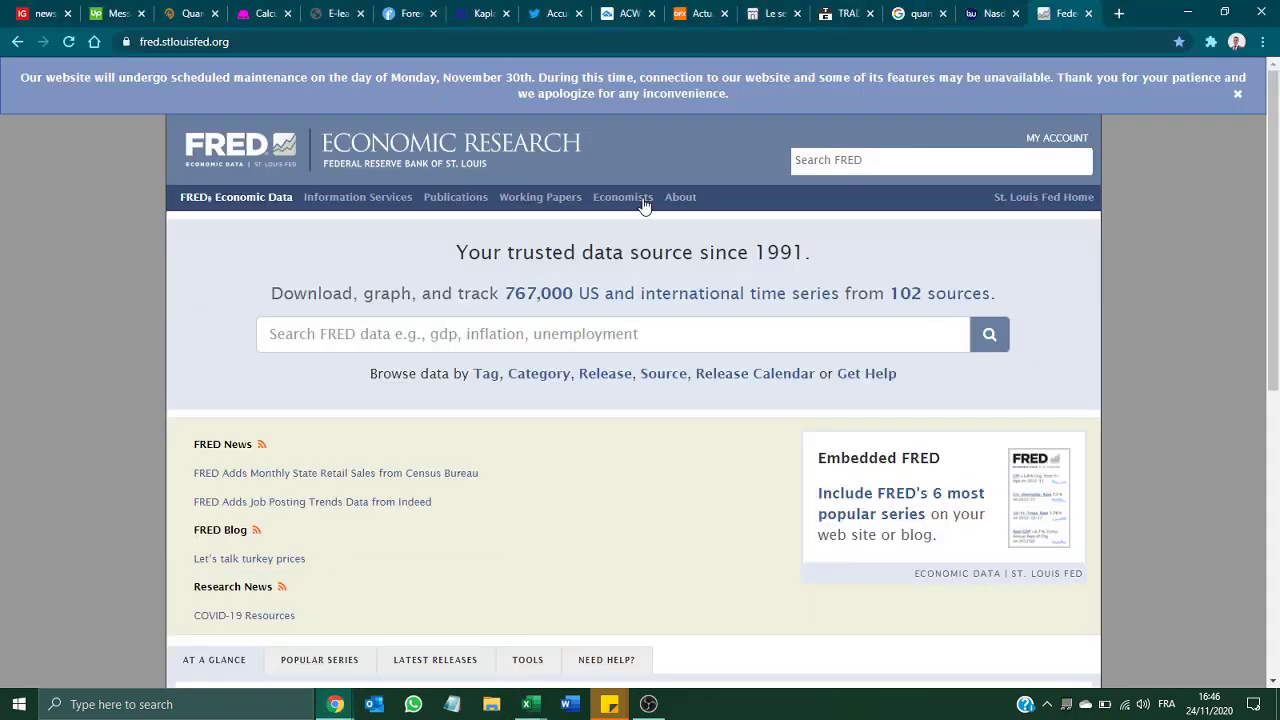
pyautogui.click(843, 163)
pyautogui.write('unemploy')
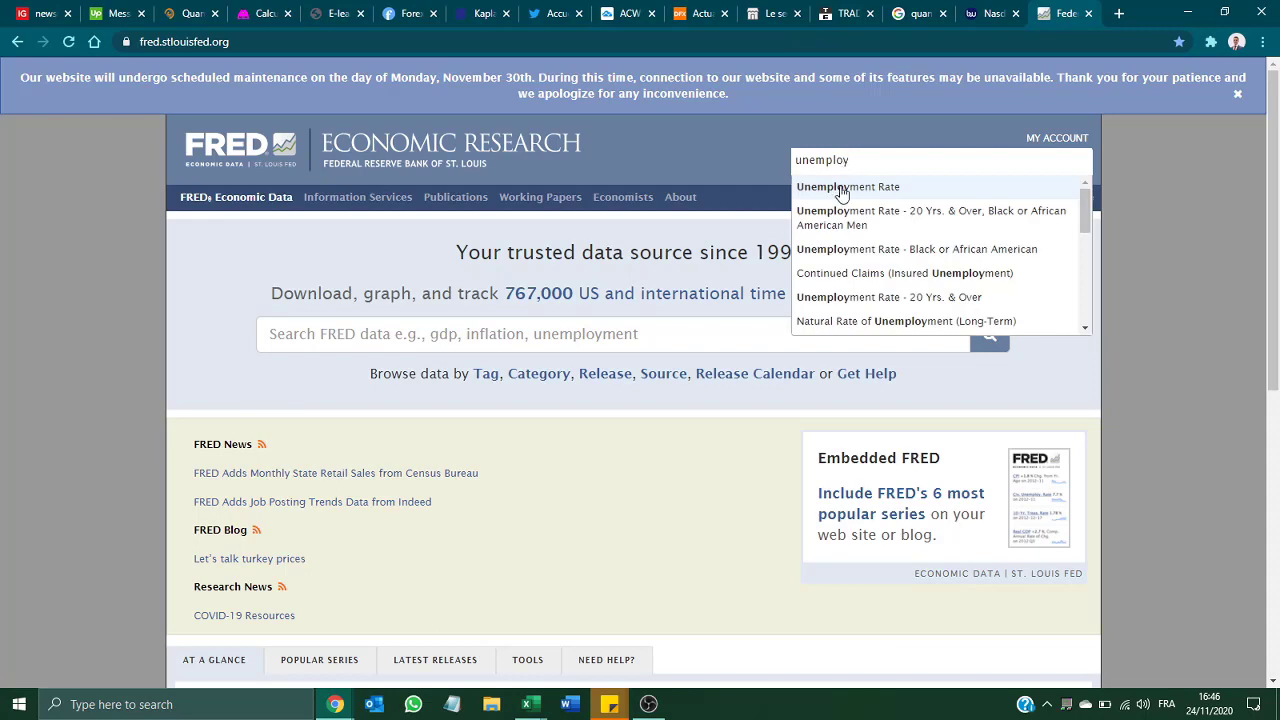
pyautogui.click(840, 187)
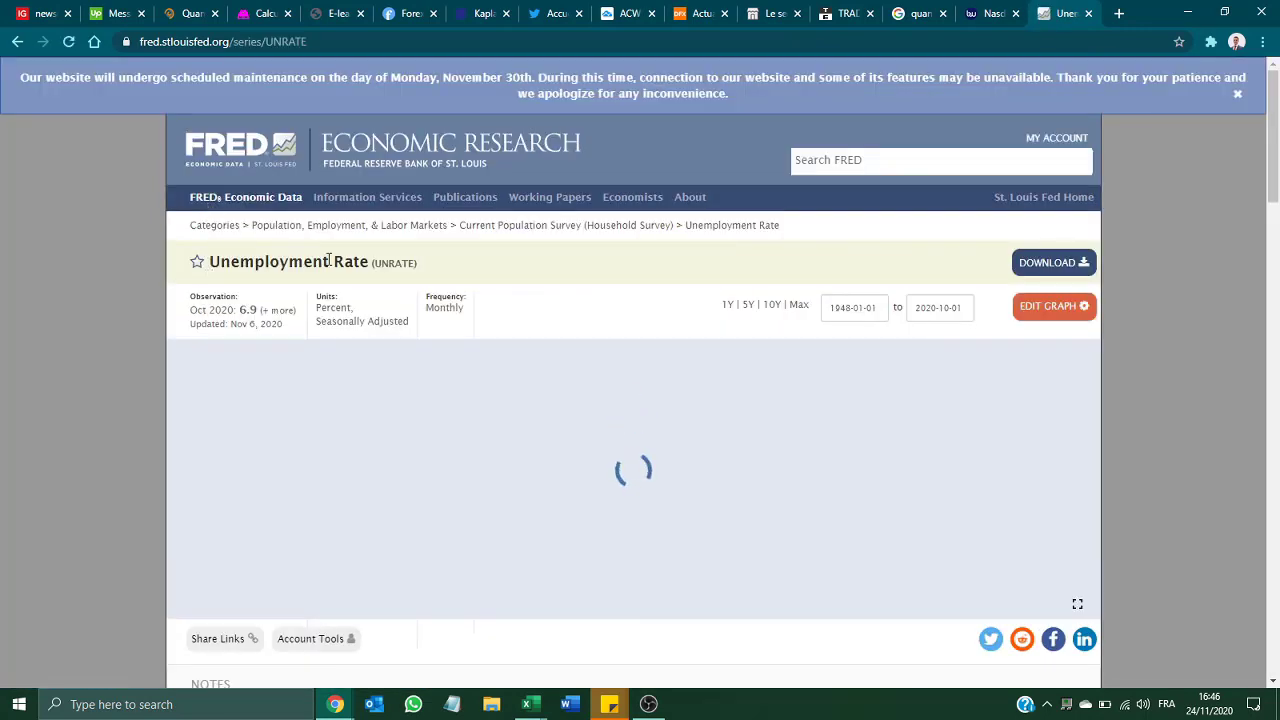
pyautogui.moveTo(210, 262); pyautogui.dragTo(376, 263)
pyautogui.hotkey('ctrl', 'c')
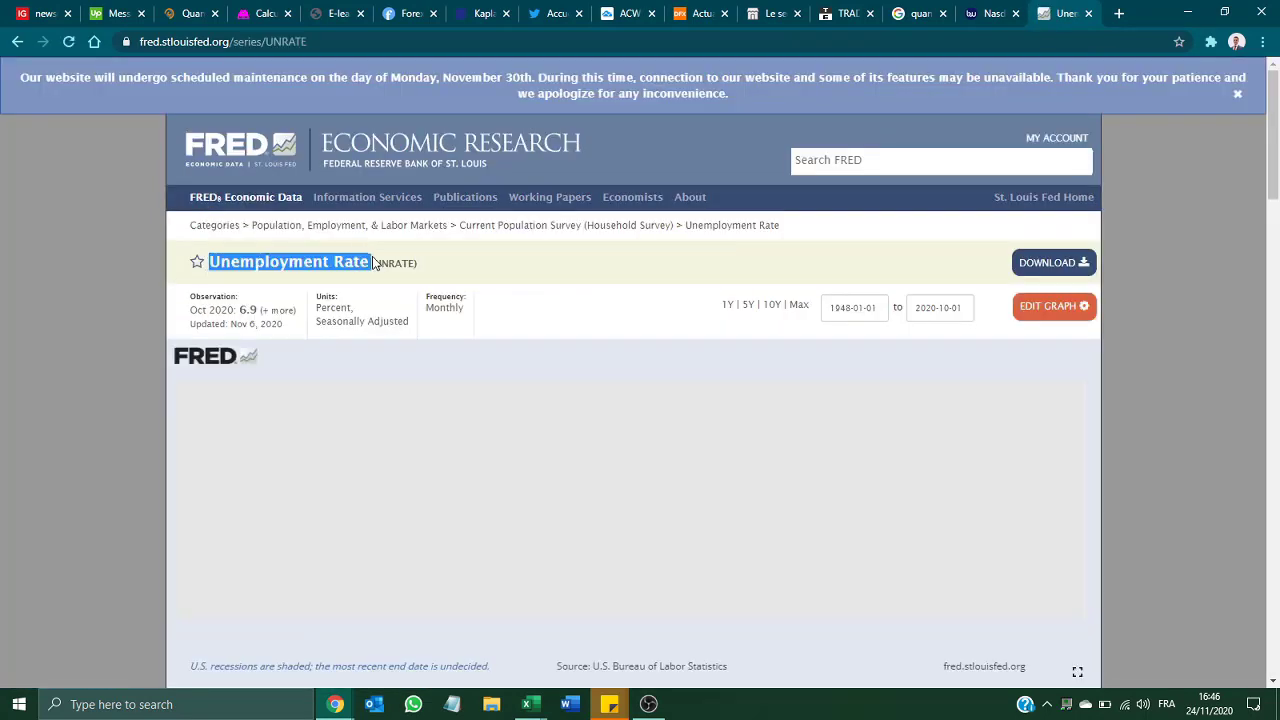
# Return to Excel, filter the FRED datasets by "Unemployment Rate" and look through the results for the national series
pyautogui.click(1189, 13)
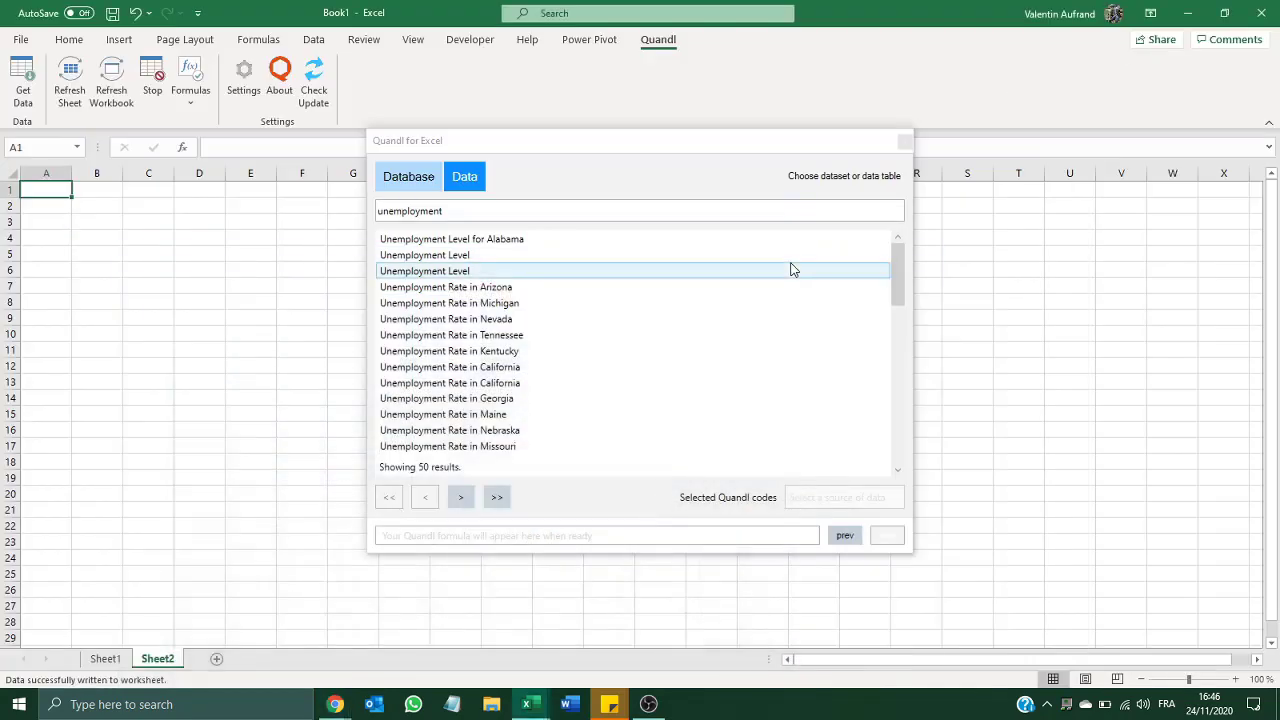
pyautogui.doubleClick(722, 211)
pyautogui.hotkey('ctrl', 'v')
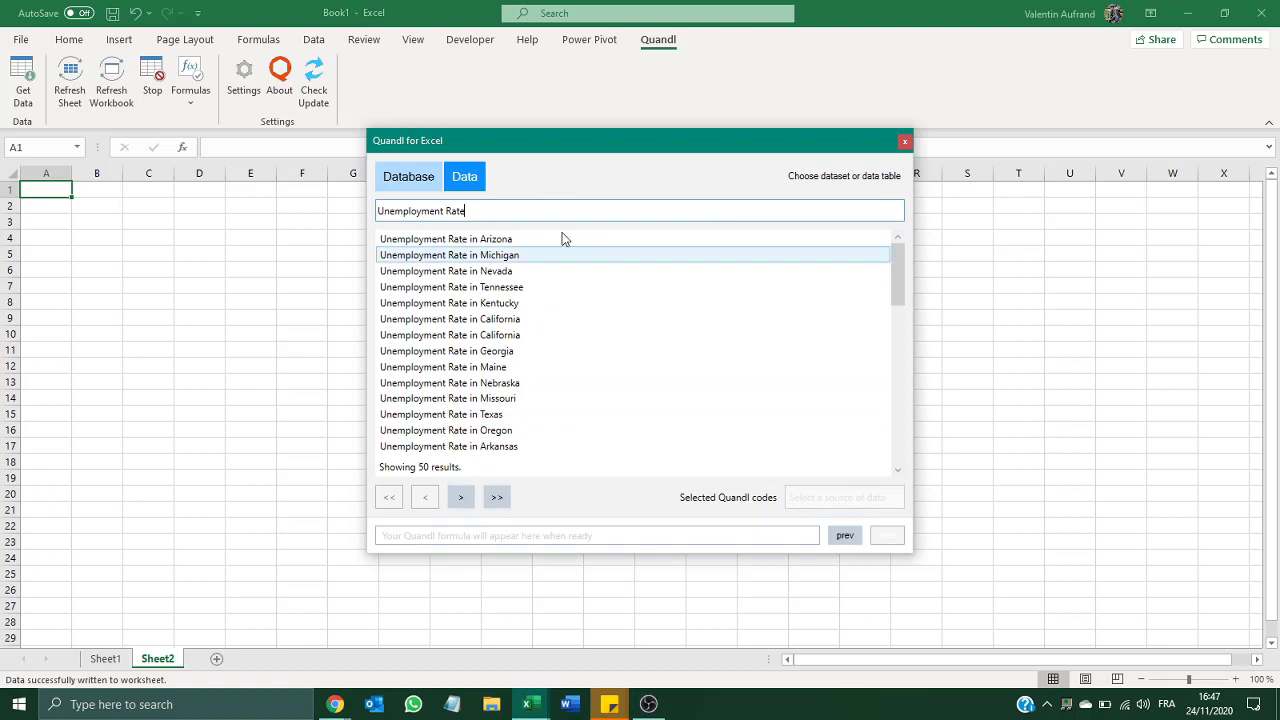
pyautogui.scroll(-10, 550, 390)
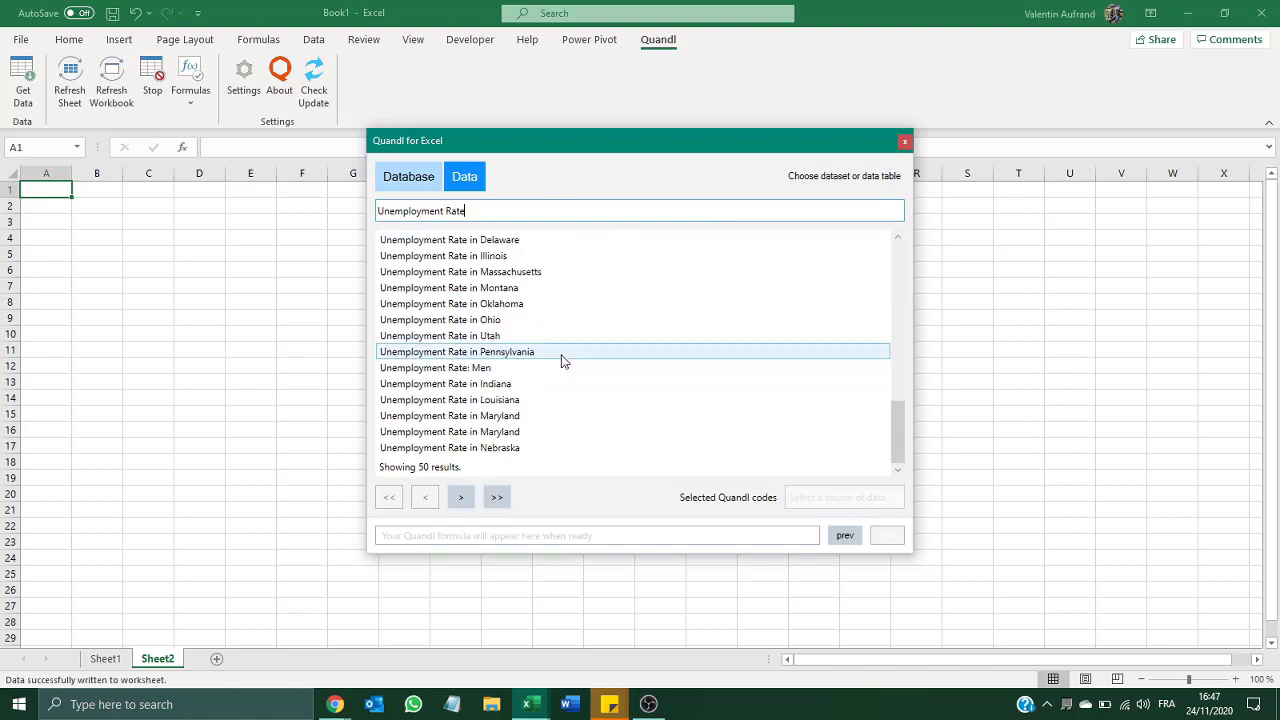
pyautogui.scroll(10, 562, 362)
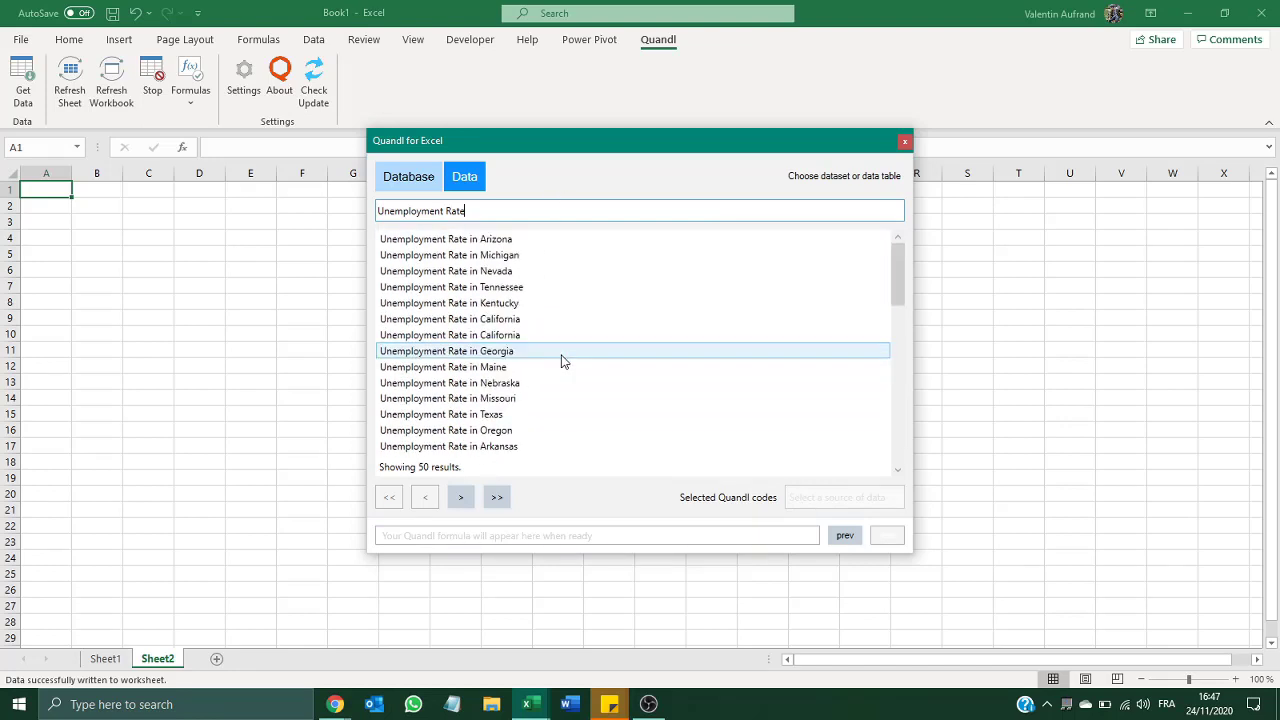
pyautogui.scroll(-10, 562, 362)
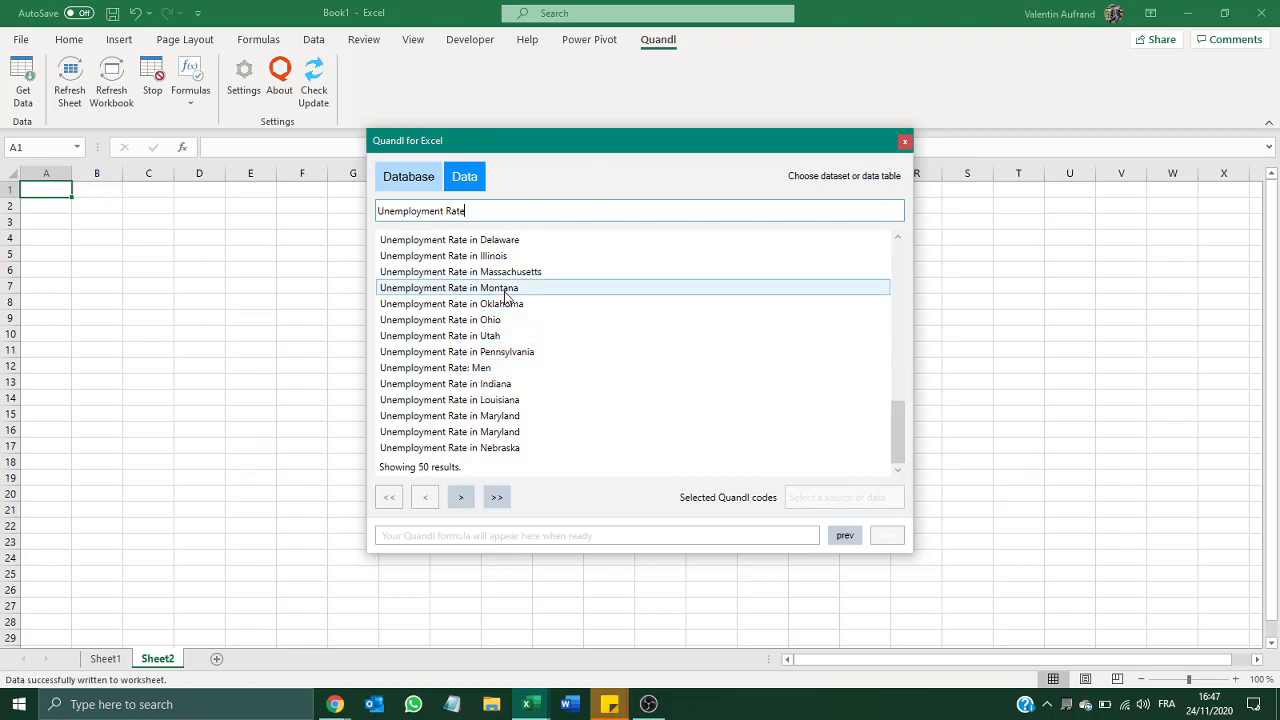
pyautogui.scroll(10, 505, 298)
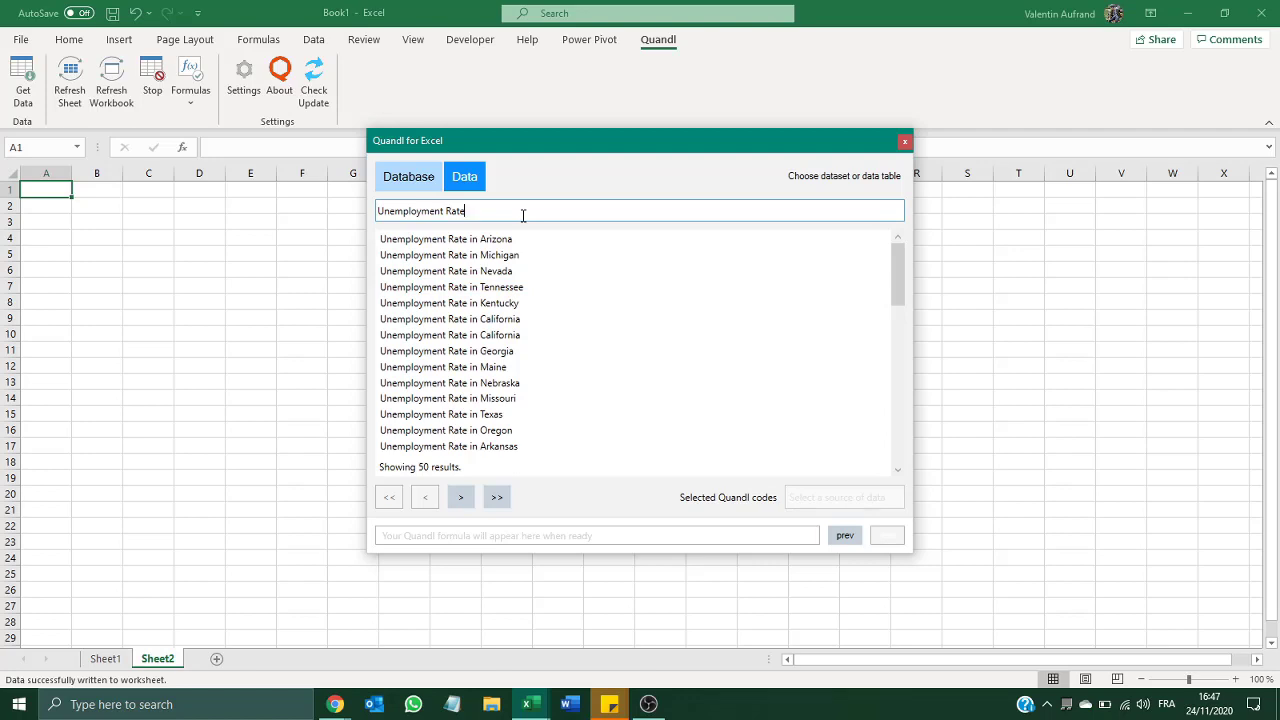
pyautogui.scroll(-10, 525, 330)
pyautogui.scroll(10, 540, 352)
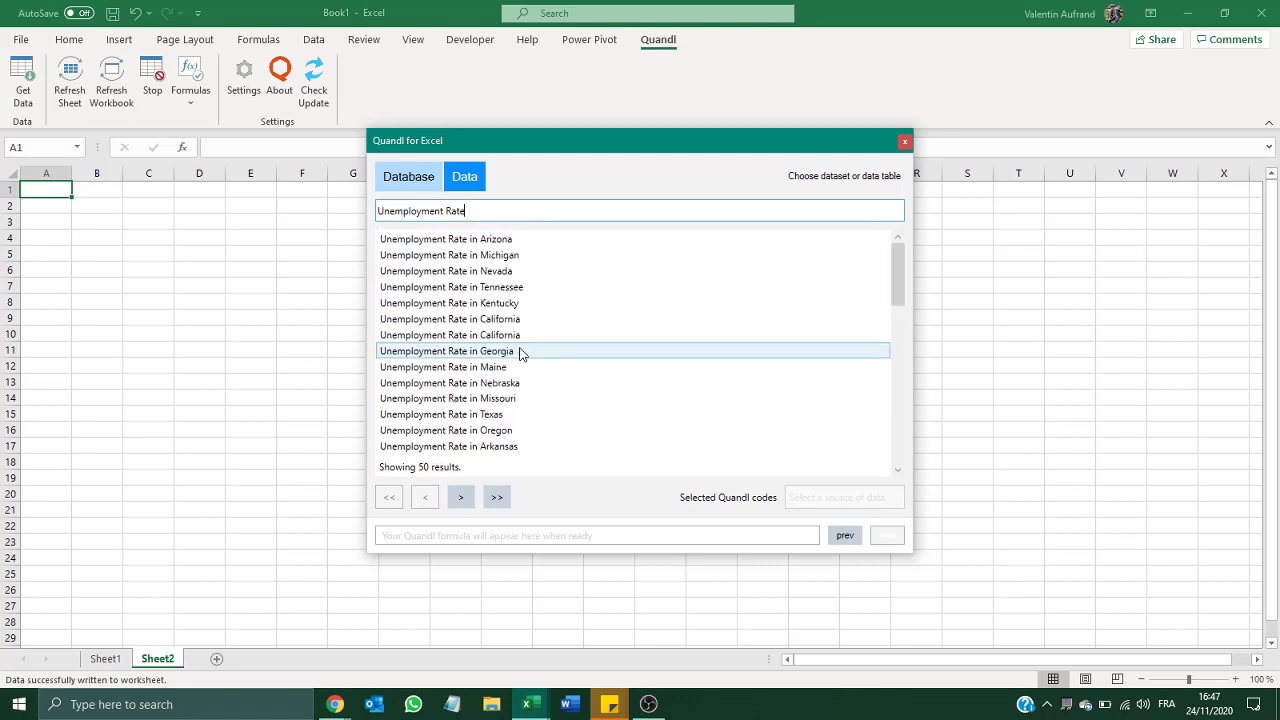
pyautogui.scroll(-10, 530, 370)
pyautogui.scroll(10, 528, 395)
pyautogui.scroll(-10, 528, 395)
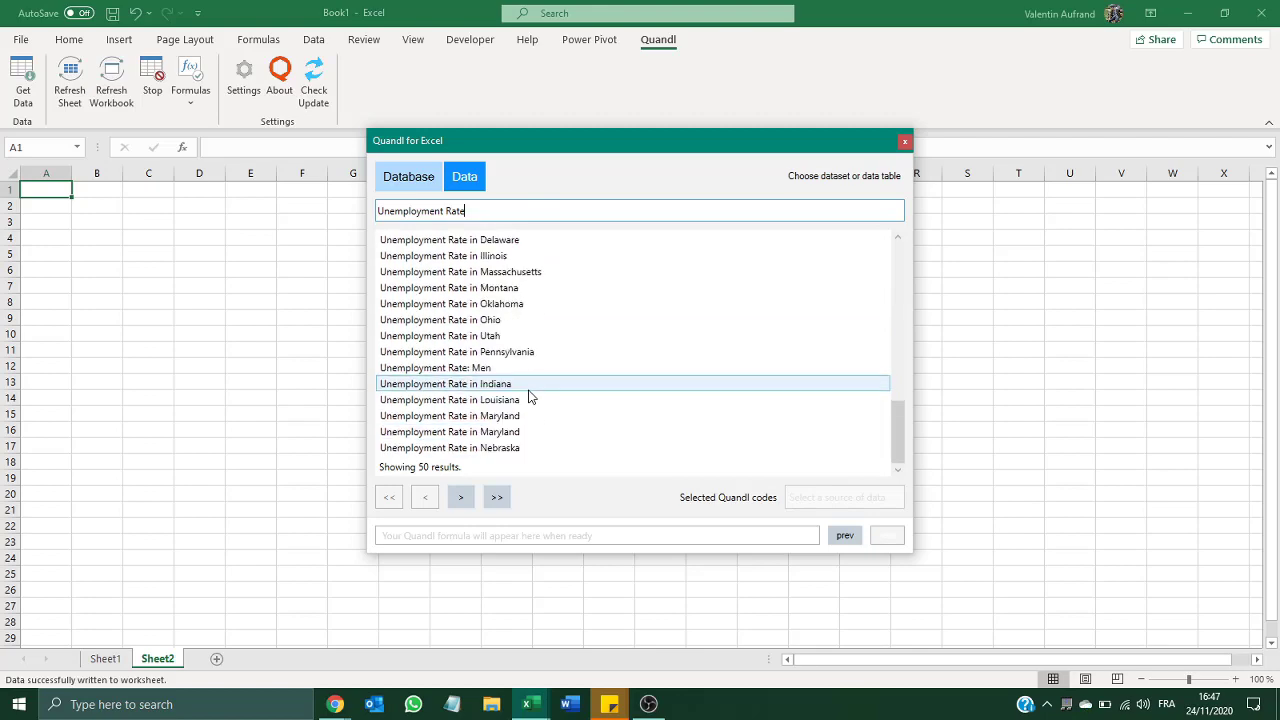
pyautogui.click(461, 497)
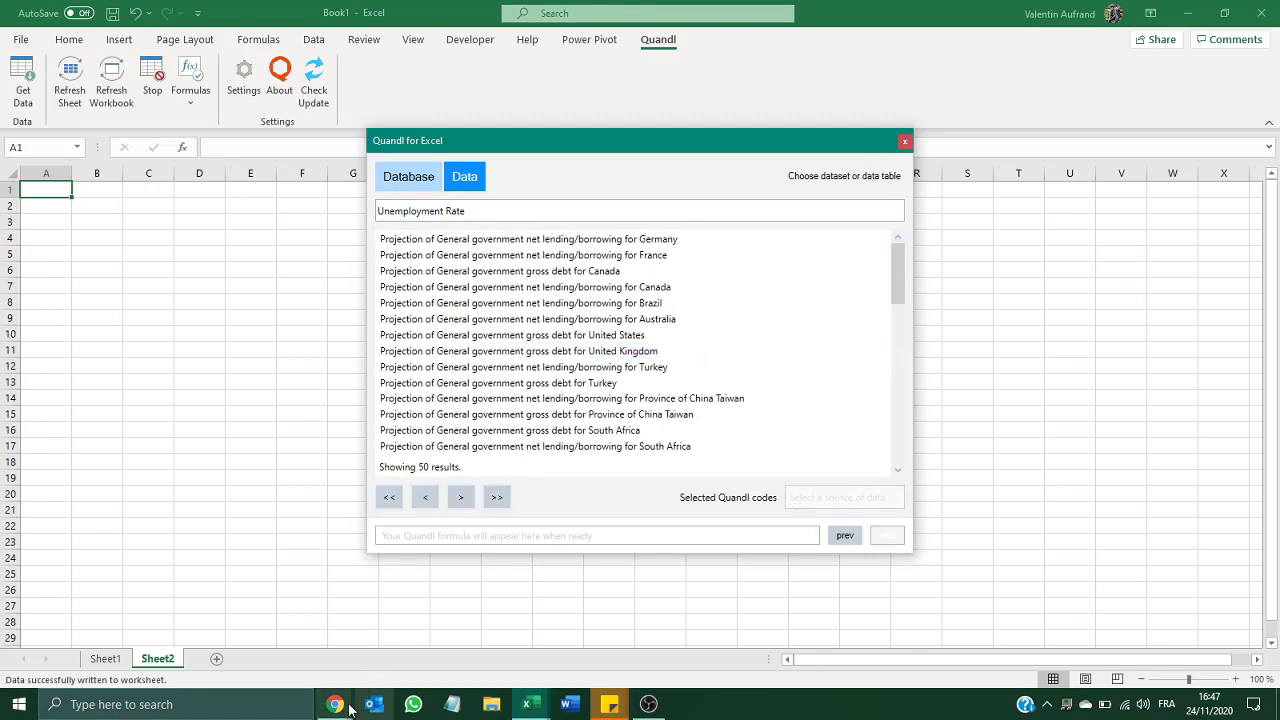
# Switch back to Chrome and copy the series code UNRATE from FRED's Unemployment Rate page
pyautogui.moveTo(347, 704)
pyautogui.click(274, 642)
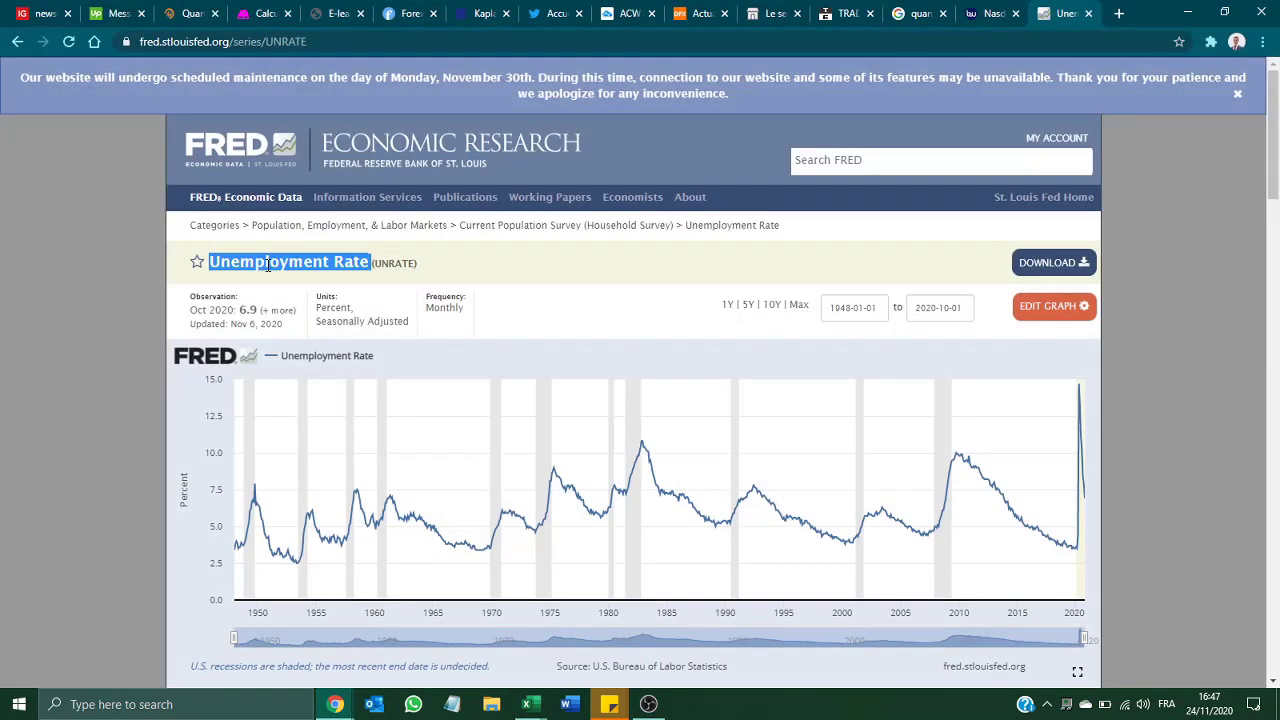
pyautogui.doubleClick(385, 262)
pyautogui.hotkey('ctrl', 'c')
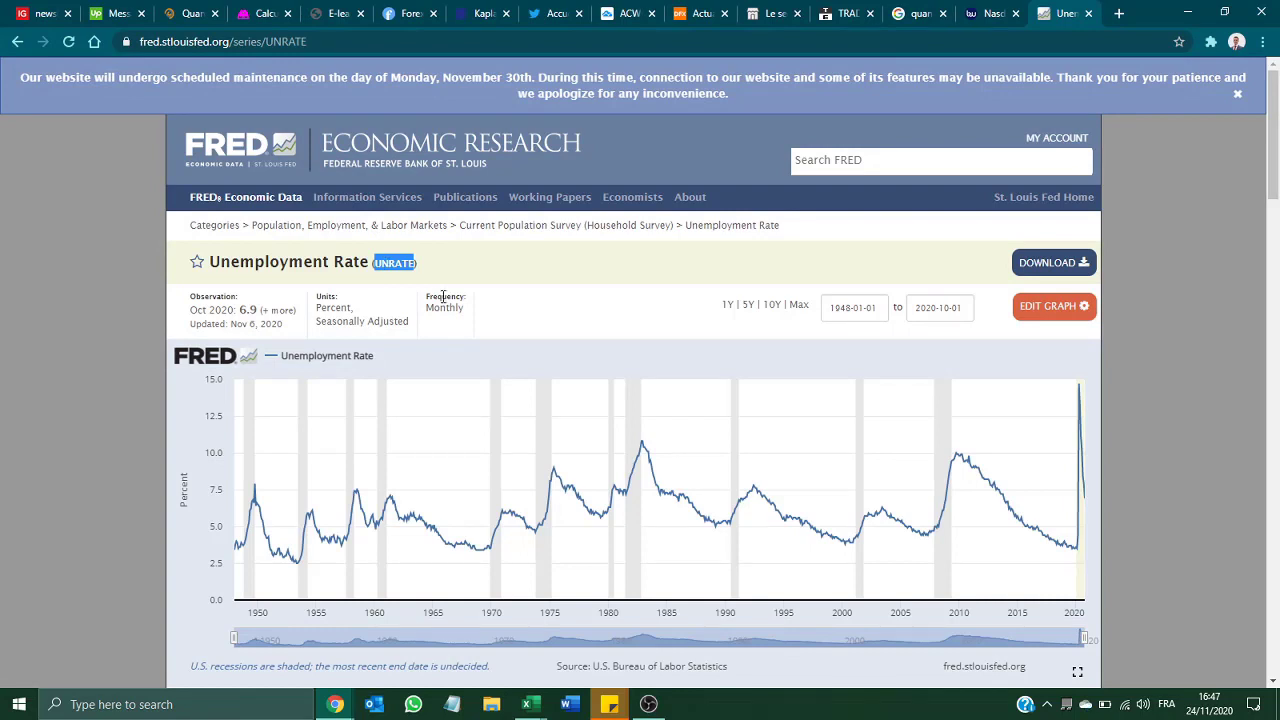
# Return to Excel, filter the FRED datasets by "UNRATE" and select the first Civilian Unemployment Rate dataset
pyautogui.click(1187, 12)
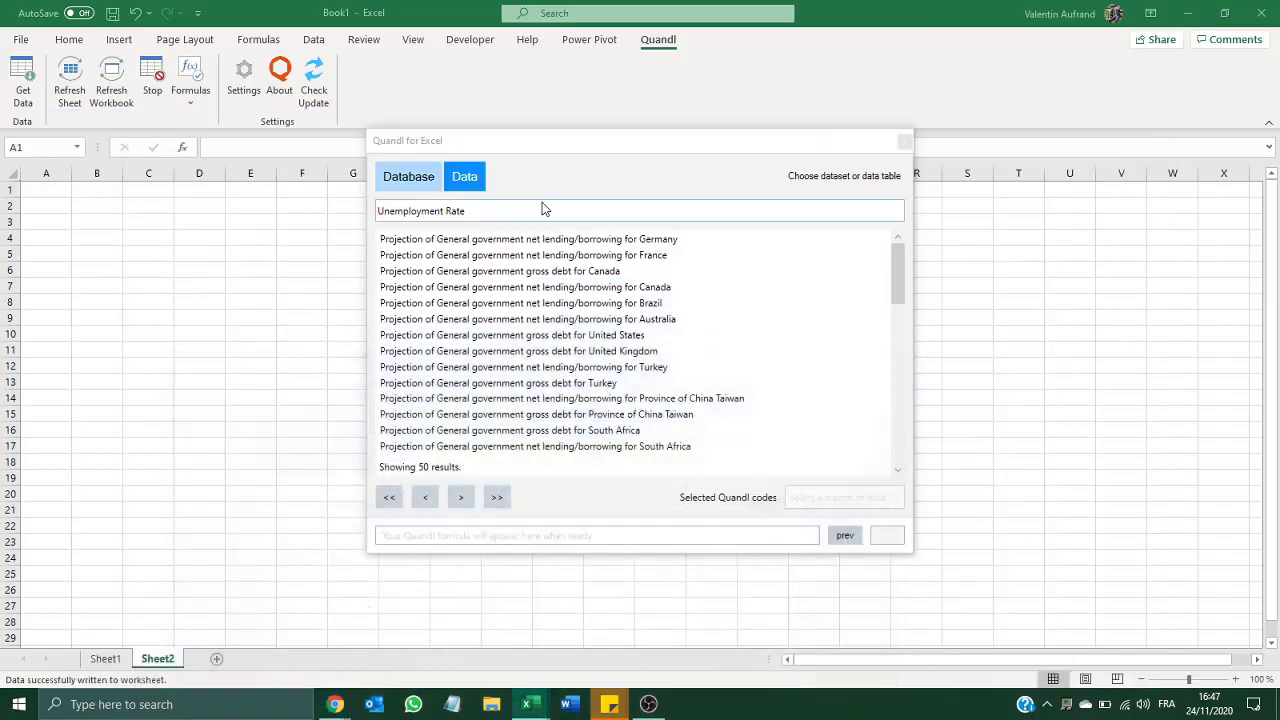
pyautogui.click(491, 206)
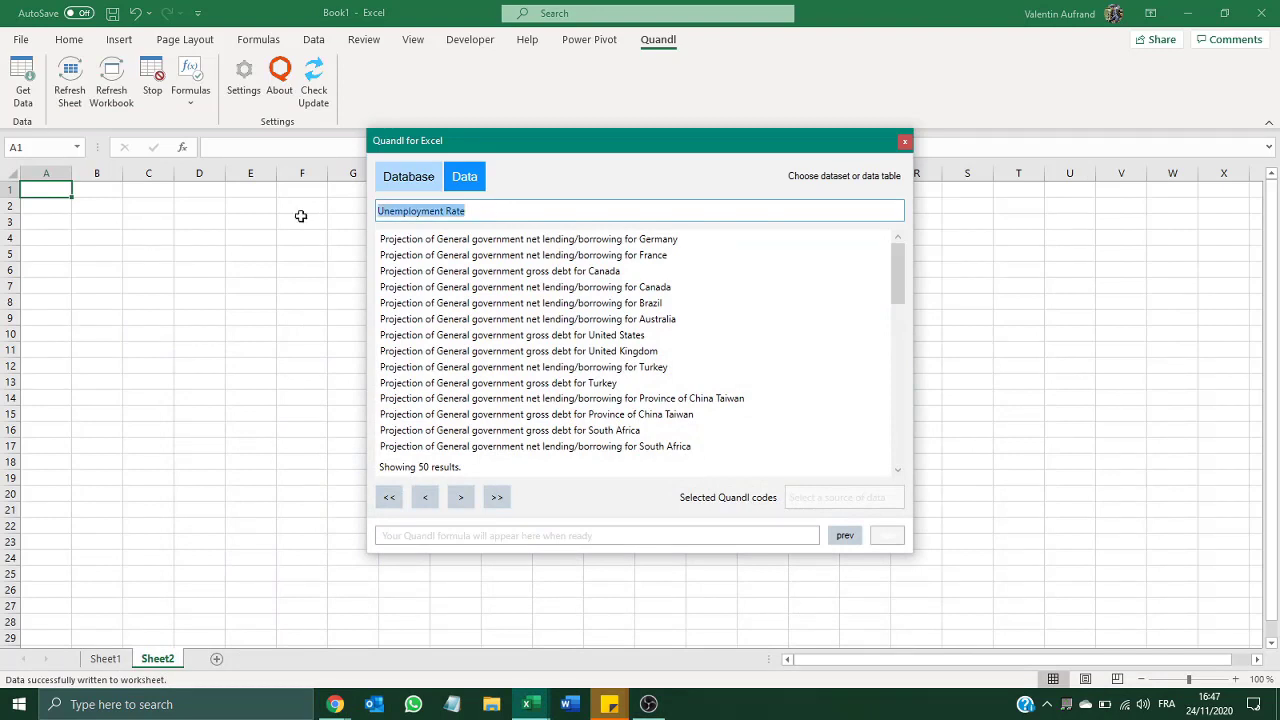
pyautogui.hotkey('ctrl', 'v')
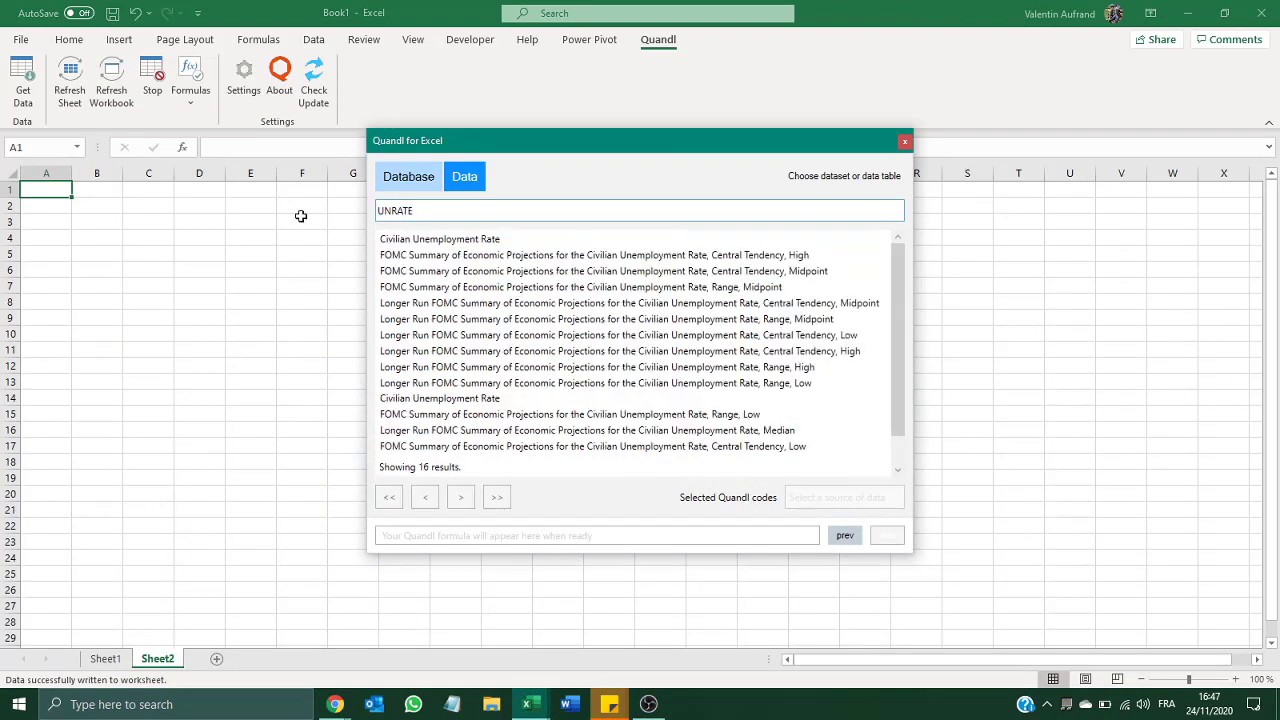
pyautogui.click(451, 242)
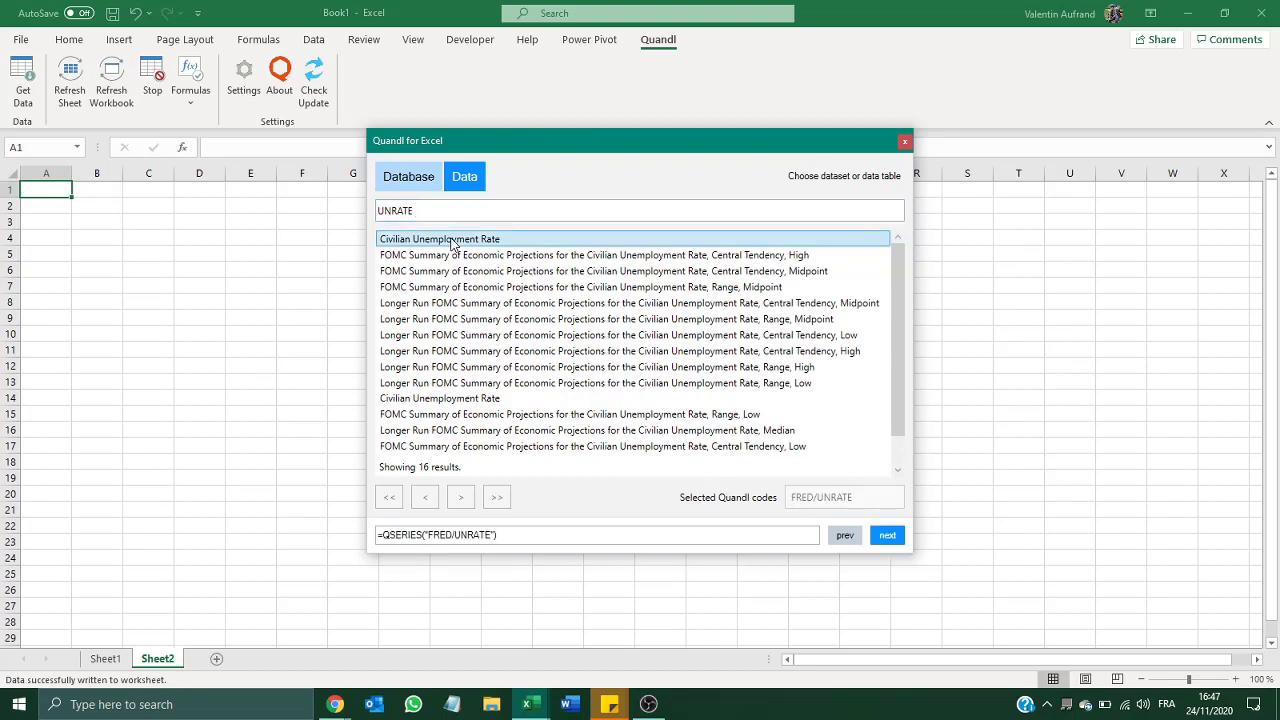
# Include the Date and Value columns of the Civilian Unemployment Rate dataset and continue to the filter settings
pyautogui.click(888, 537)
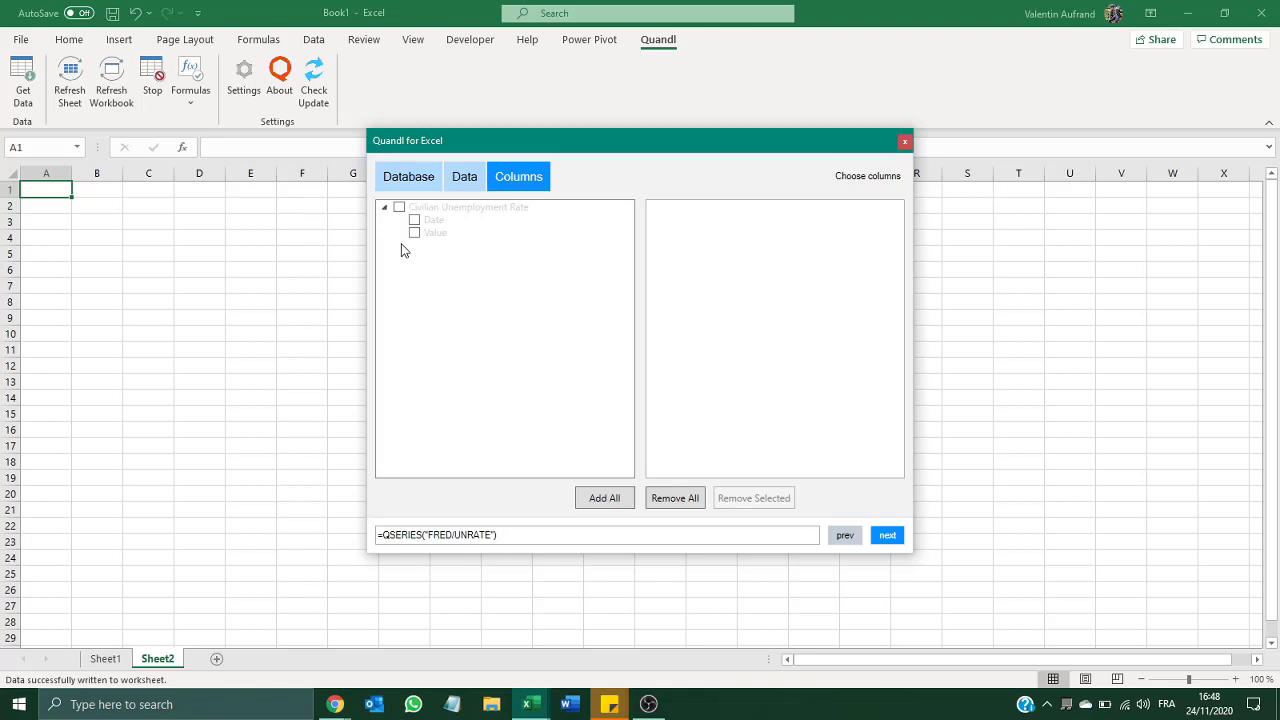
pyautogui.click(415, 221)
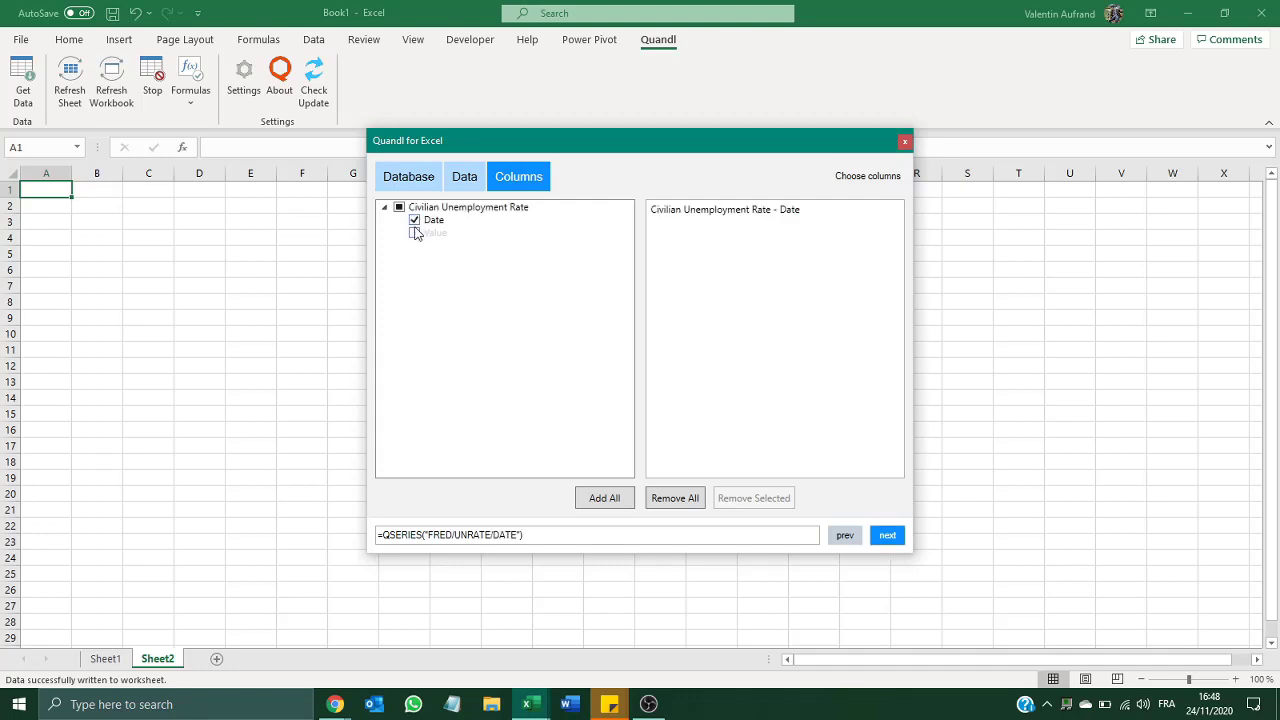
pyautogui.click(414, 234)
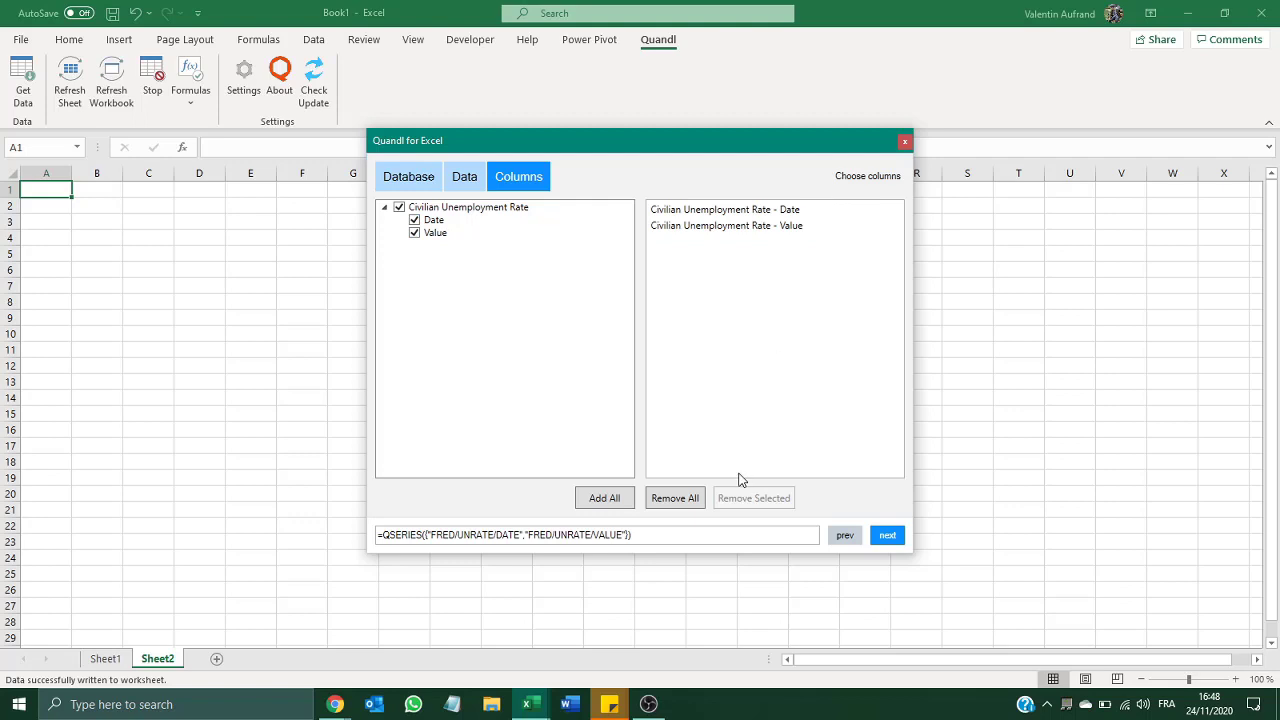
pyautogui.click(887, 537)
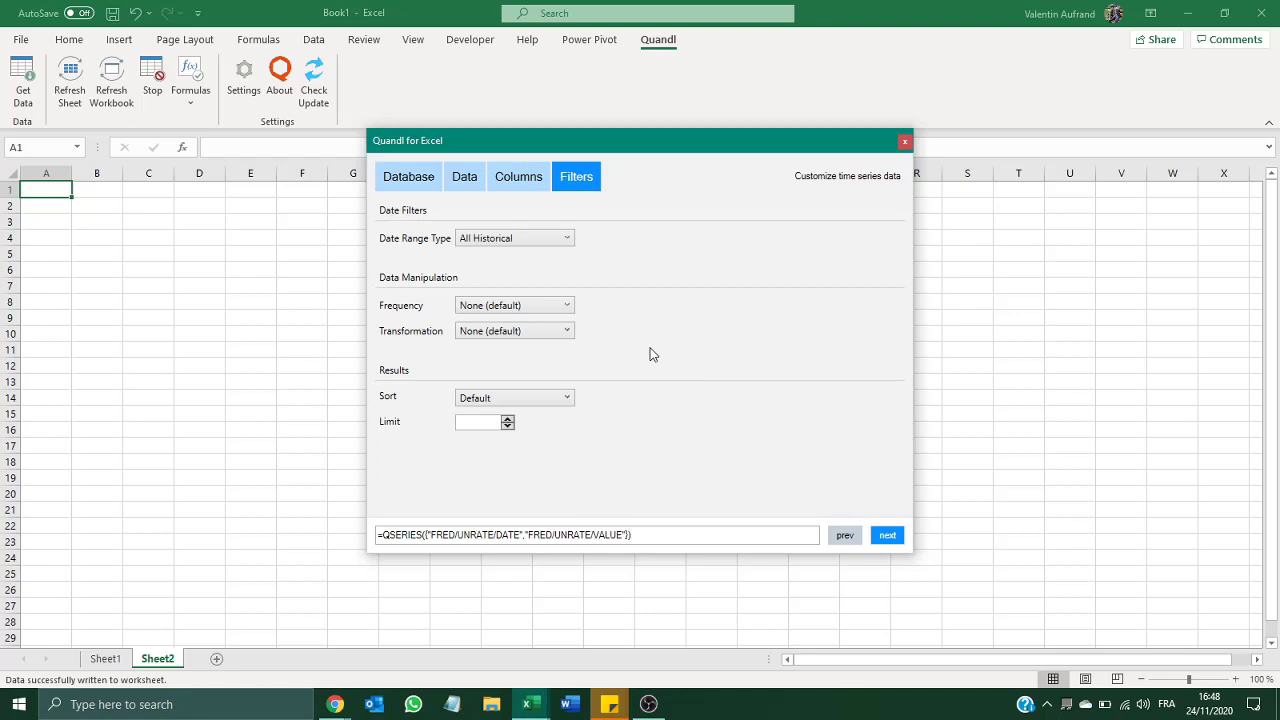
# Examine the date range, frequency and transformation options, trying the Monthly frequency and restoring it to None (default)
pyautogui.click(505, 238)
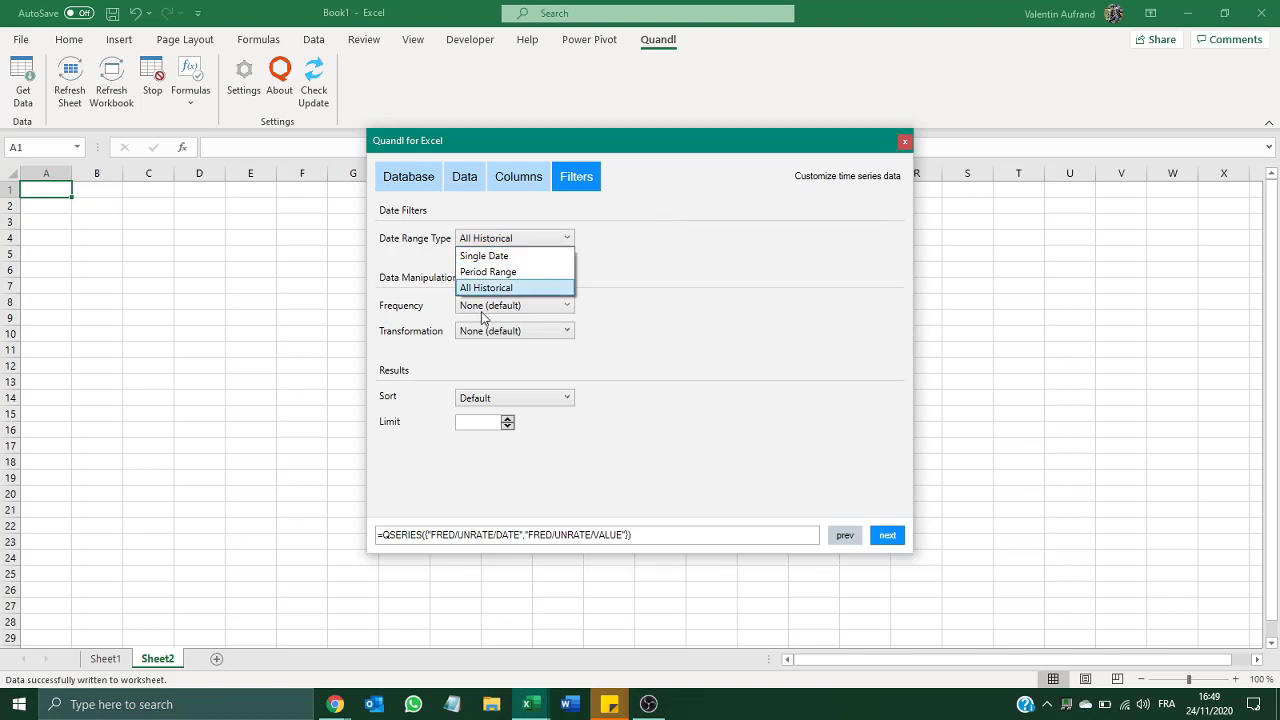
pyautogui.click(673, 293)
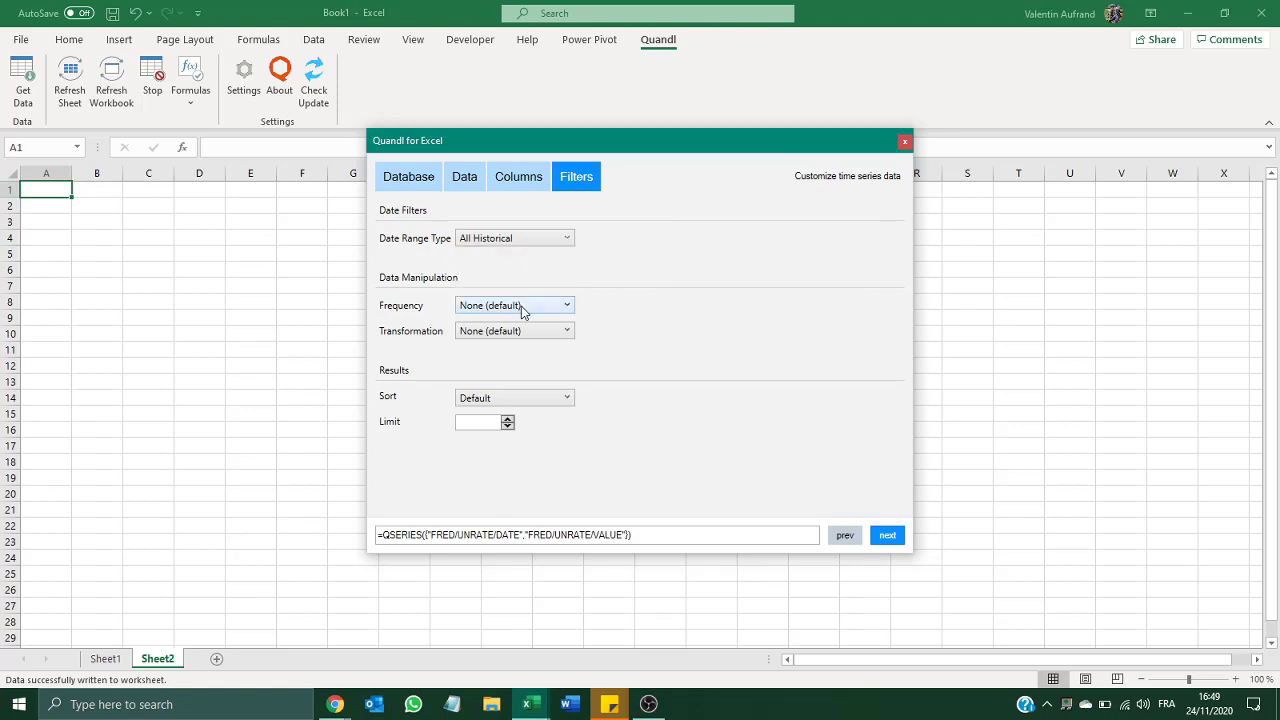
pyautogui.click(521, 308)
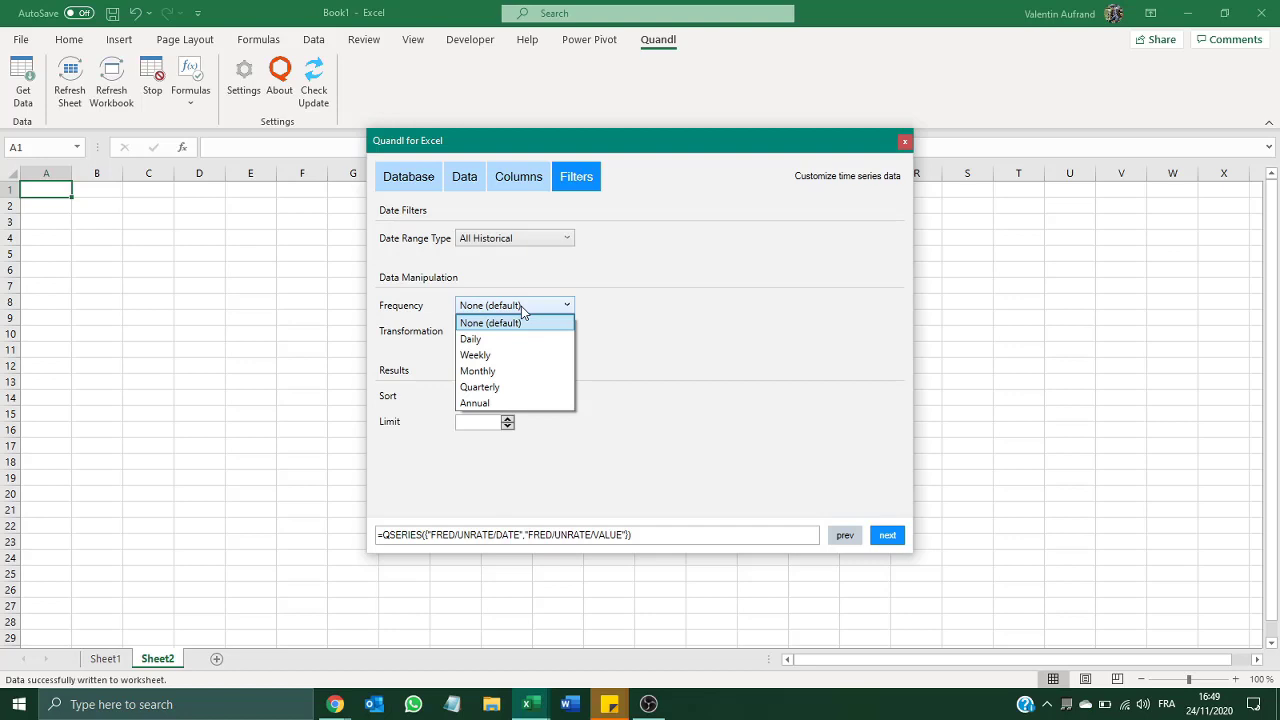
pyautogui.click(517, 371)
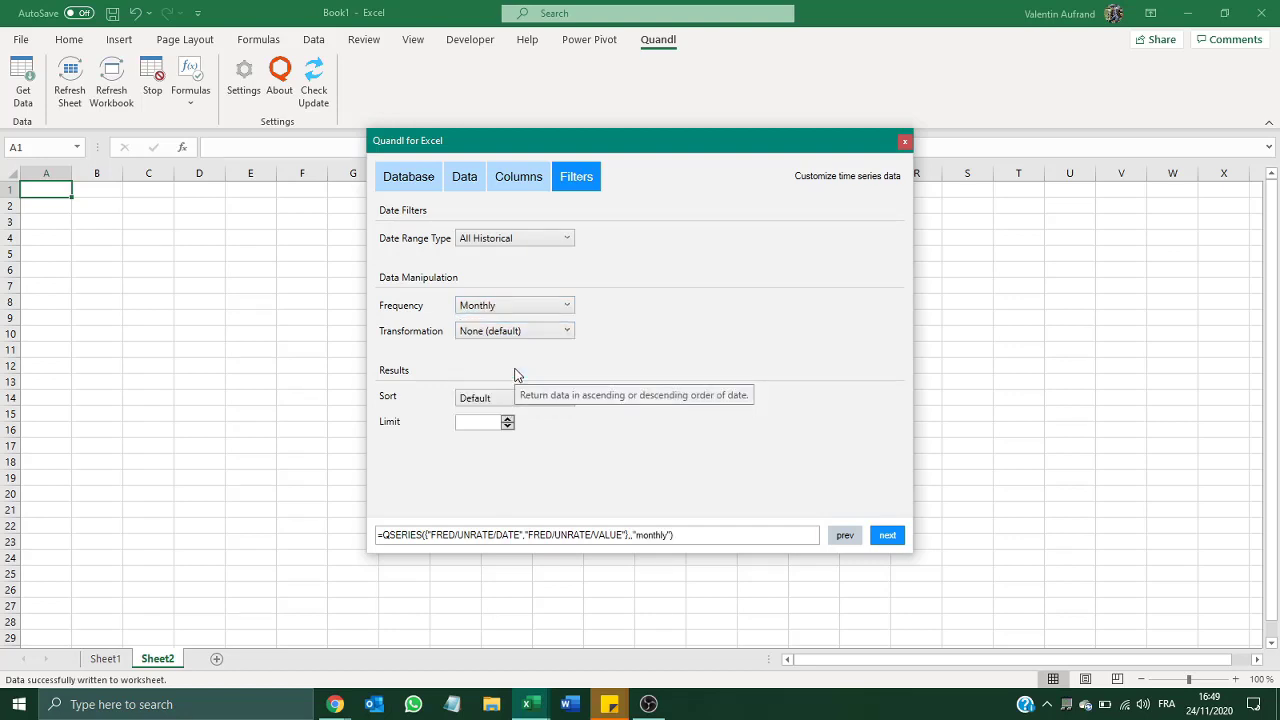
pyautogui.click(530, 308)
pyautogui.click(514, 323)
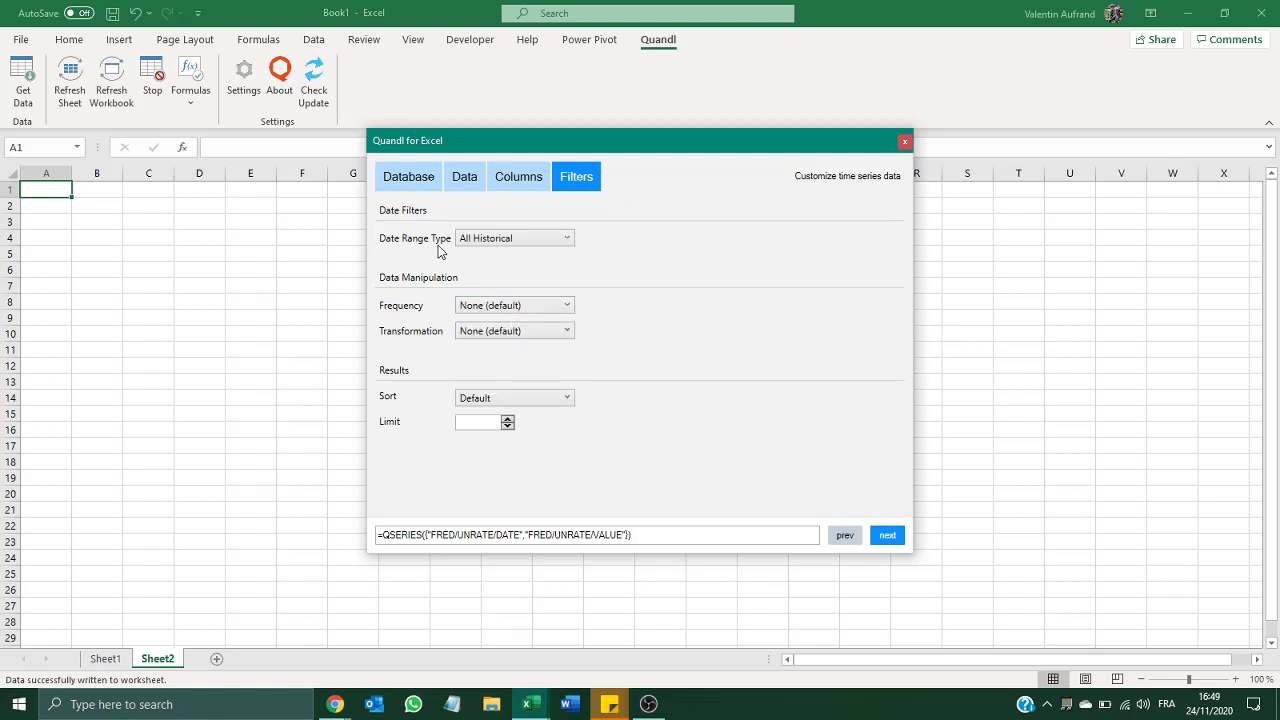
pyautogui.click(509, 332)
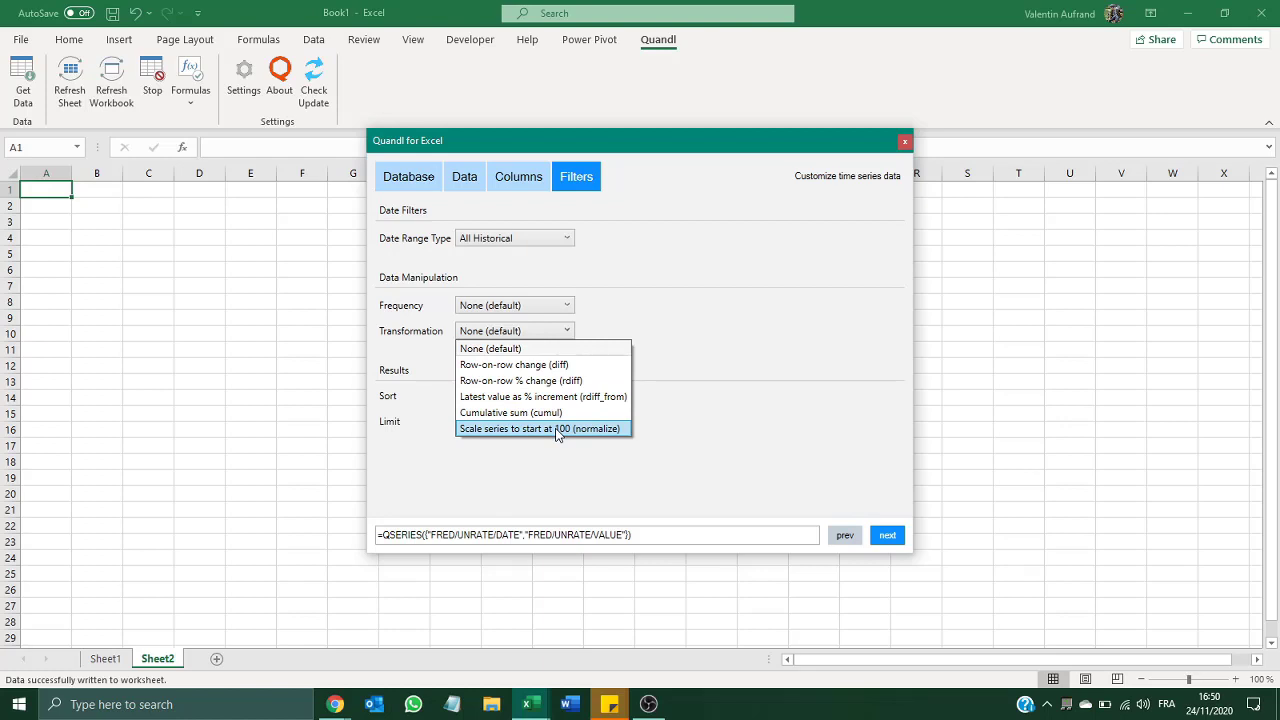
pyautogui.click(727, 393)
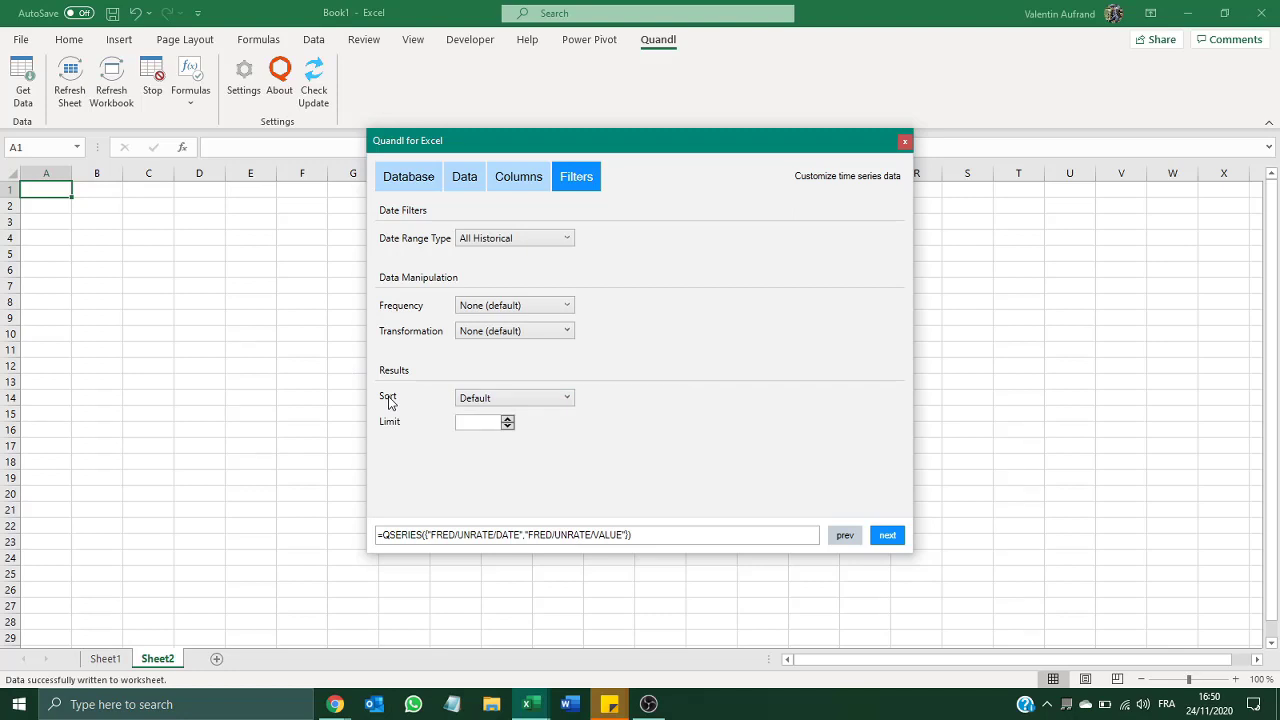
# Set the UNRATE query results to ascending date order with a limit of 14
pyautogui.click(480, 405)
pyautogui.click(480, 431)
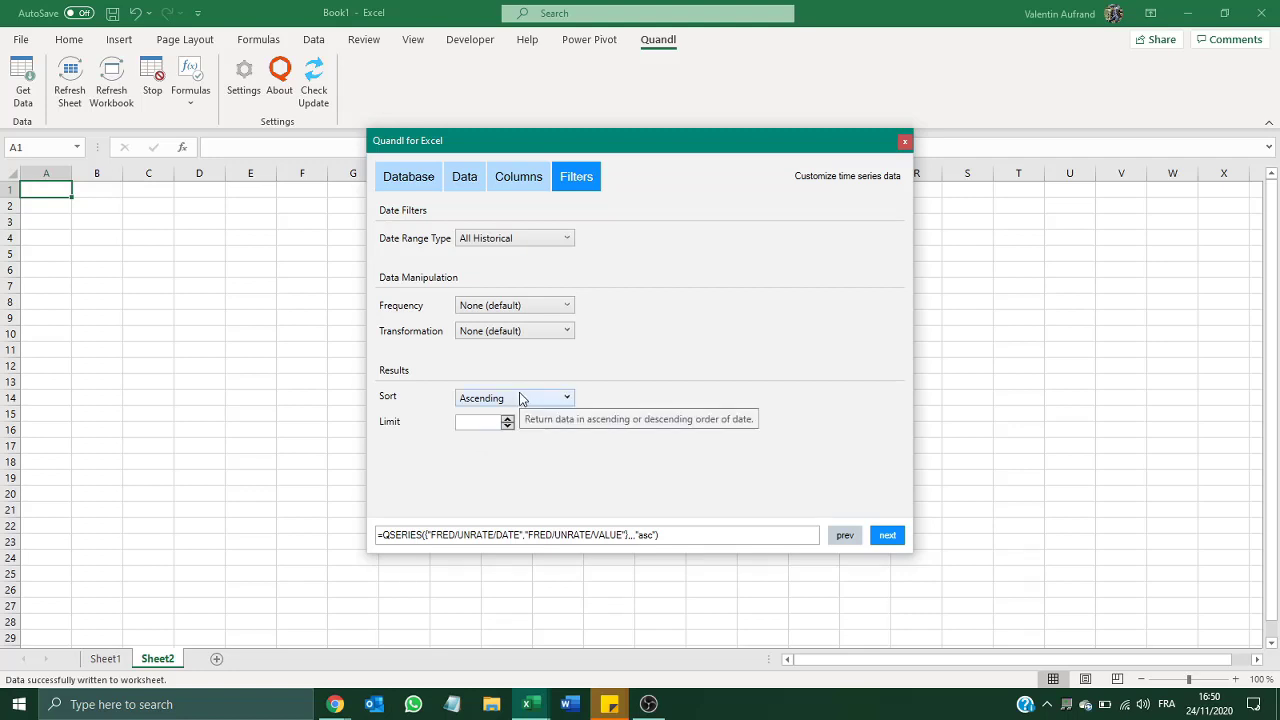
pyautogui.click(471, 422)
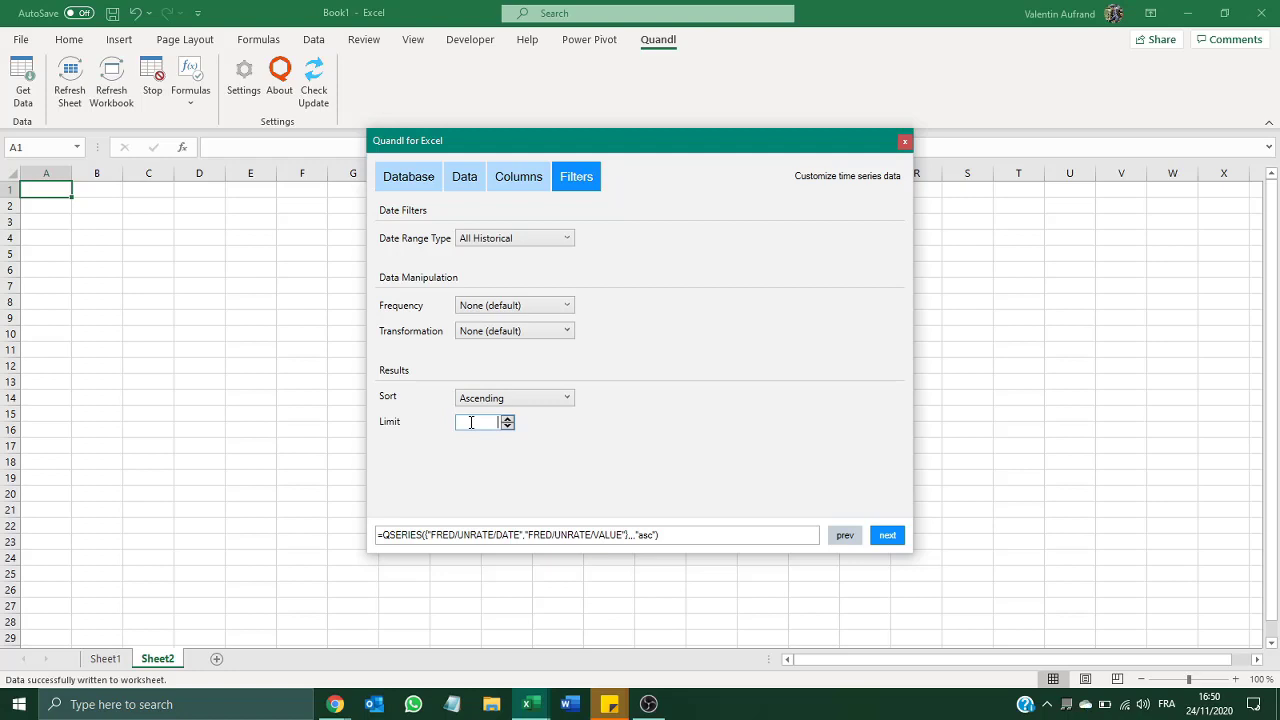
pyautogui.write('14')
# Insert the UNRATE query at cell A1 of Sheet2 with headers and dates, and autofit column A
pyautogui.click(884, 536)
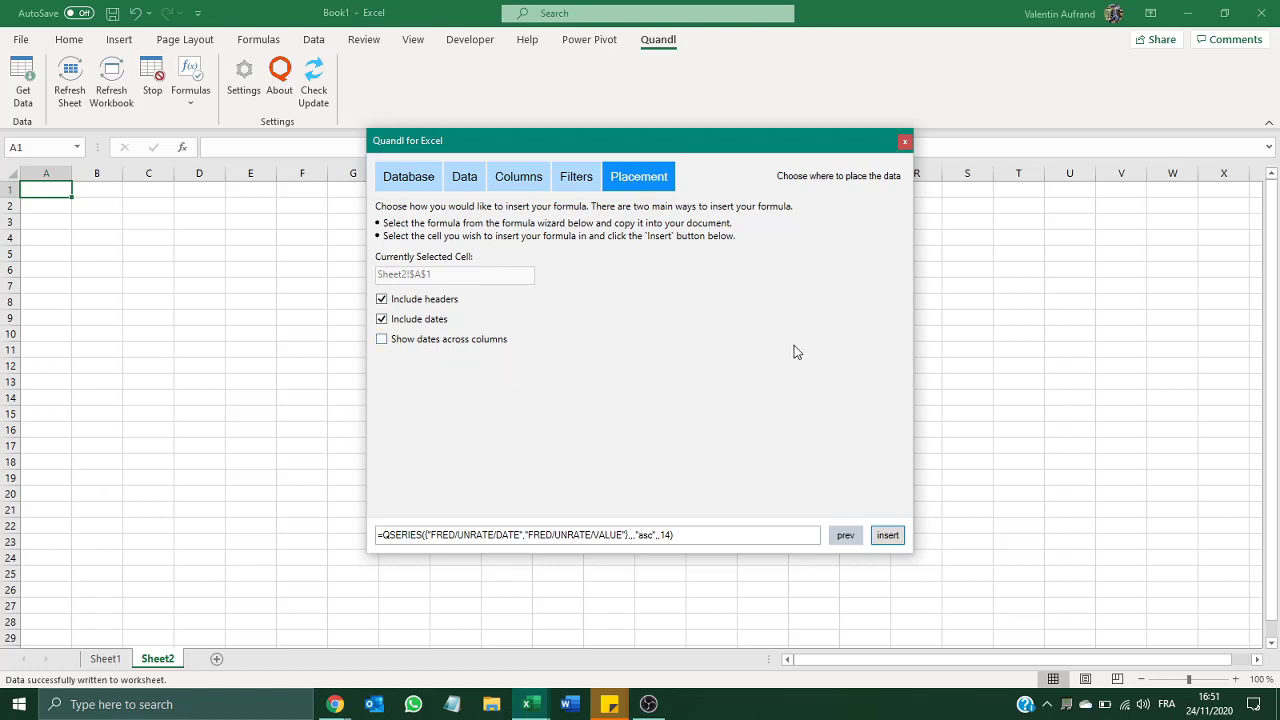
pyautogui.click(892, 536)
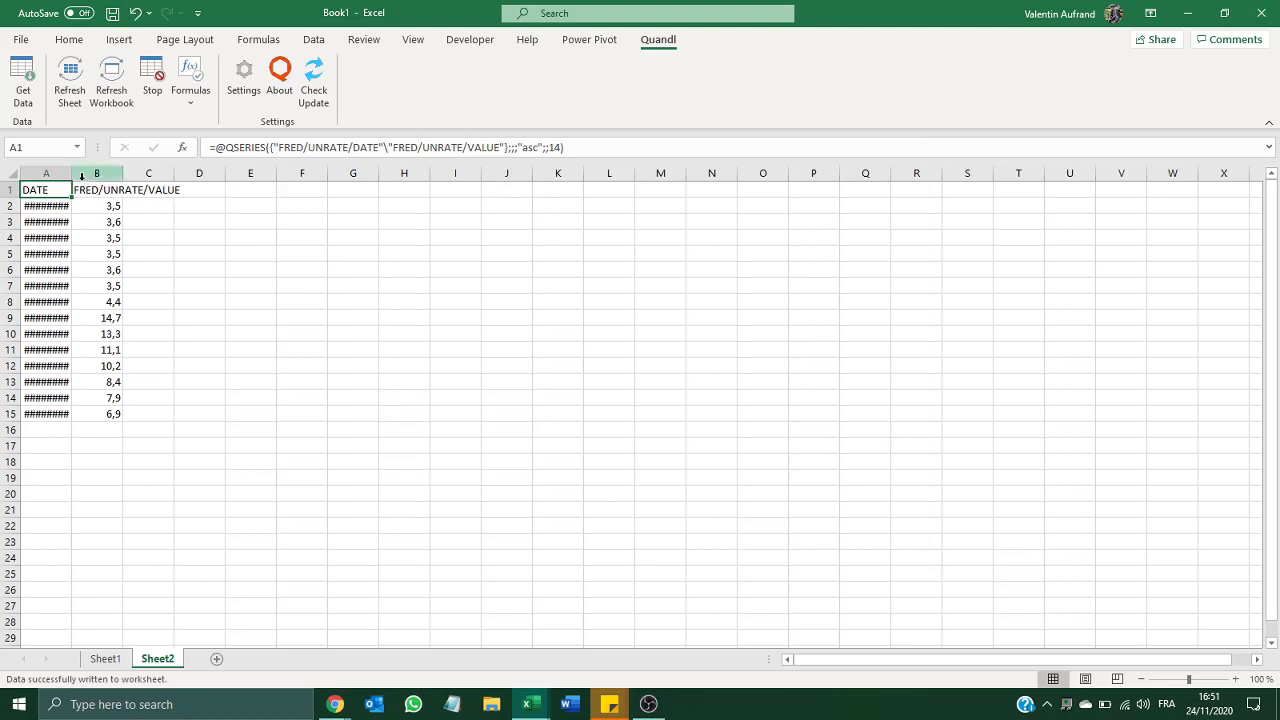
pyautogui.moveTo(72, 174); pyautogui.dragTo(72, 174)
pyautogui.doubleClick(72, 174)
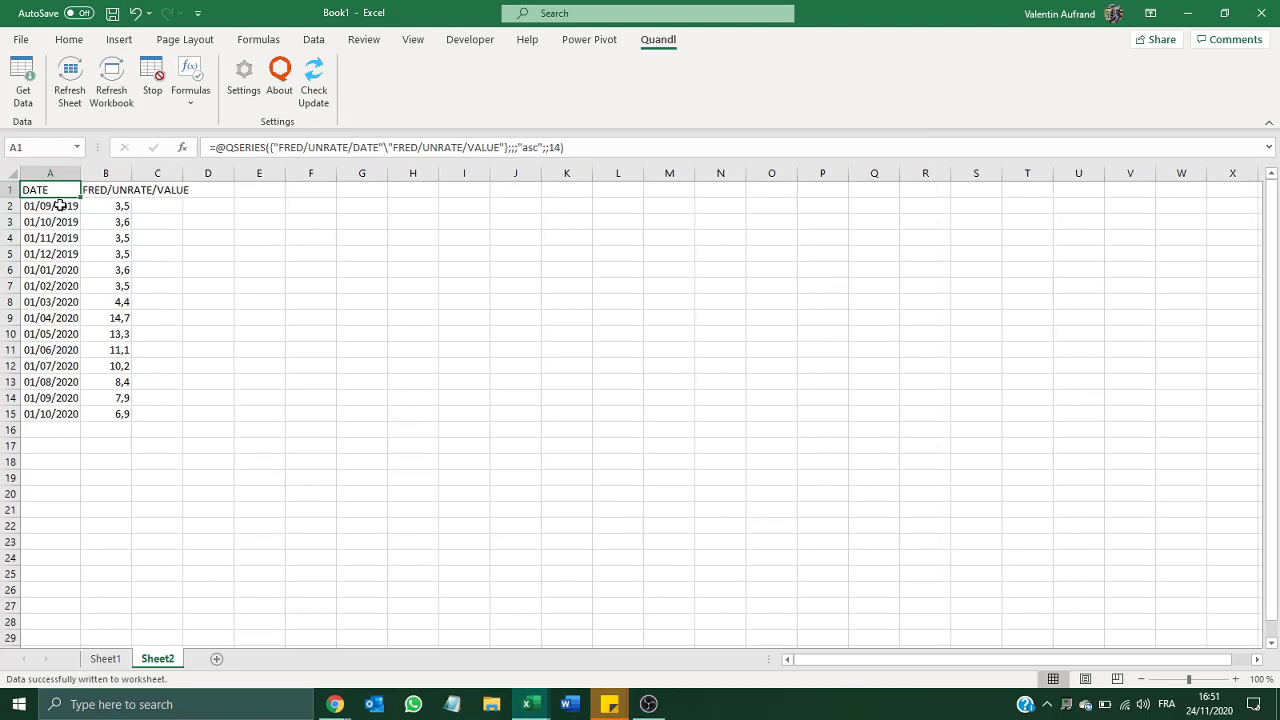
# Examine the retrieved dates in column A and the unemployment rates in column B
pyautogui.click(60, 205)
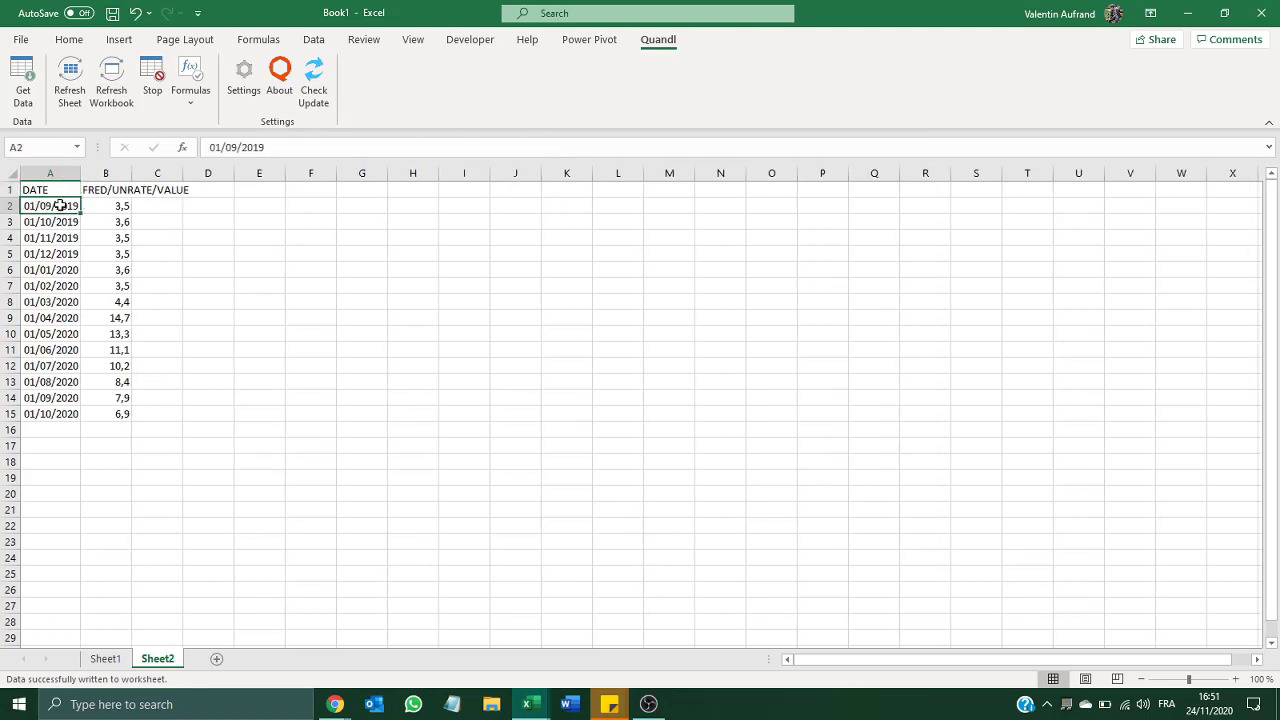
pyautogui.hotkey('shift', 'Down')
pyautogui.press('Right')
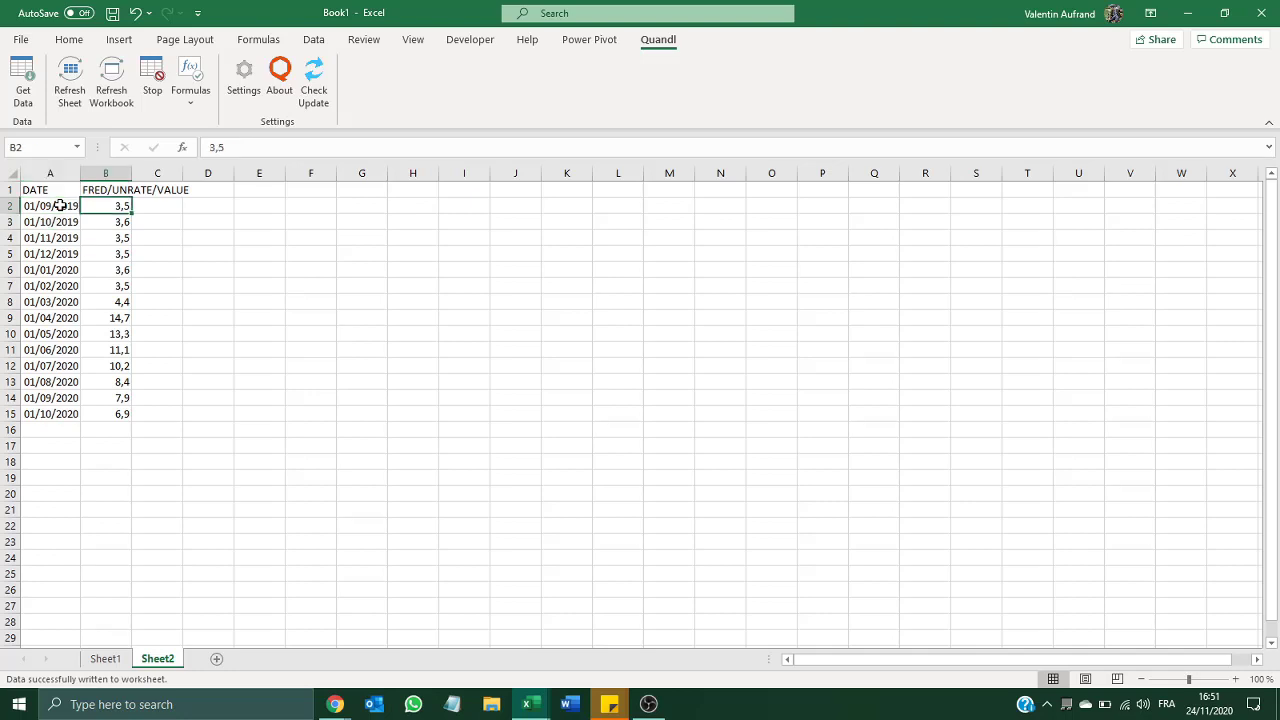
pyautogui.hotkey('shift', 'Down')
pyautogui.hotkey('shift', 'Down')
pyautogui.hotkey('shift', 'Down')
pyautogui.hotkey('shift', 'Down')
pyautogui.hotkey('shift', 'Down')
pyautogui.hotkey('shift', 'Down')
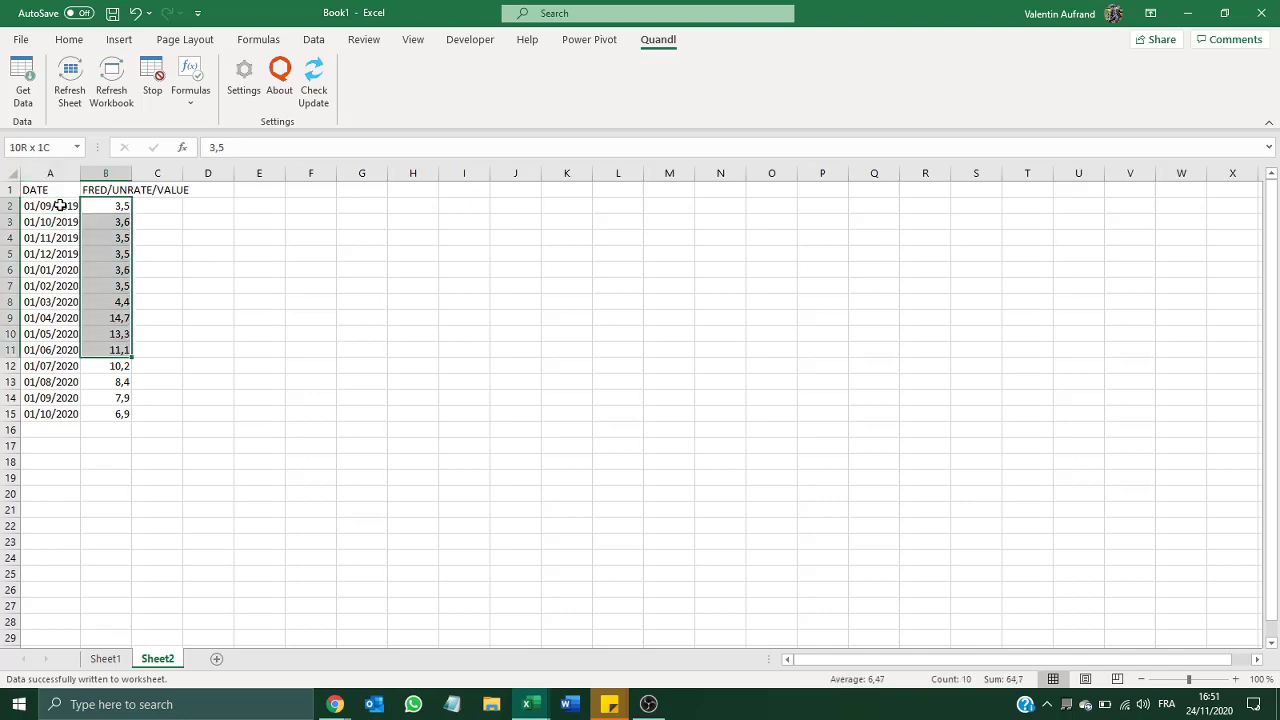
pyautogui.press('Up')
pyautogui.press('Left')
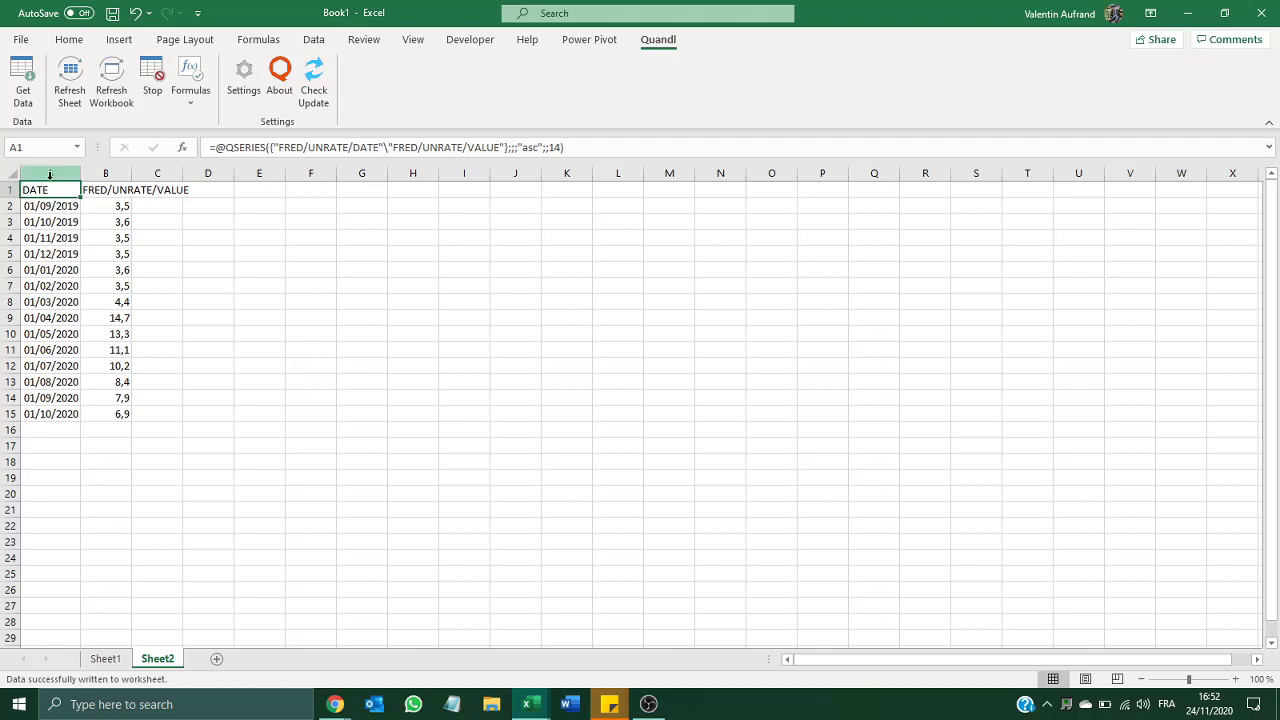
# Examine the QSERIES formula in cell A1 that generates the unemployment table
pyautogui.click(213, 149)
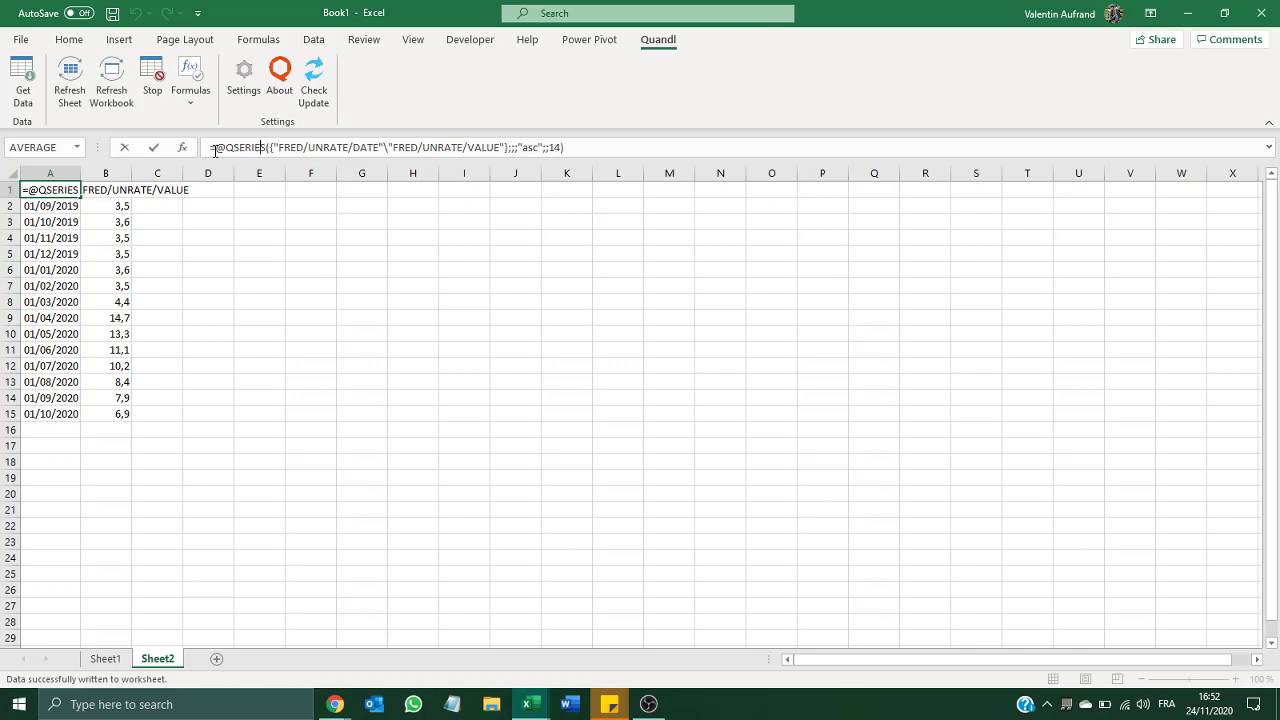
pyautogui.press('Right')
pyautogui.hotkey('ctrl', 'a')
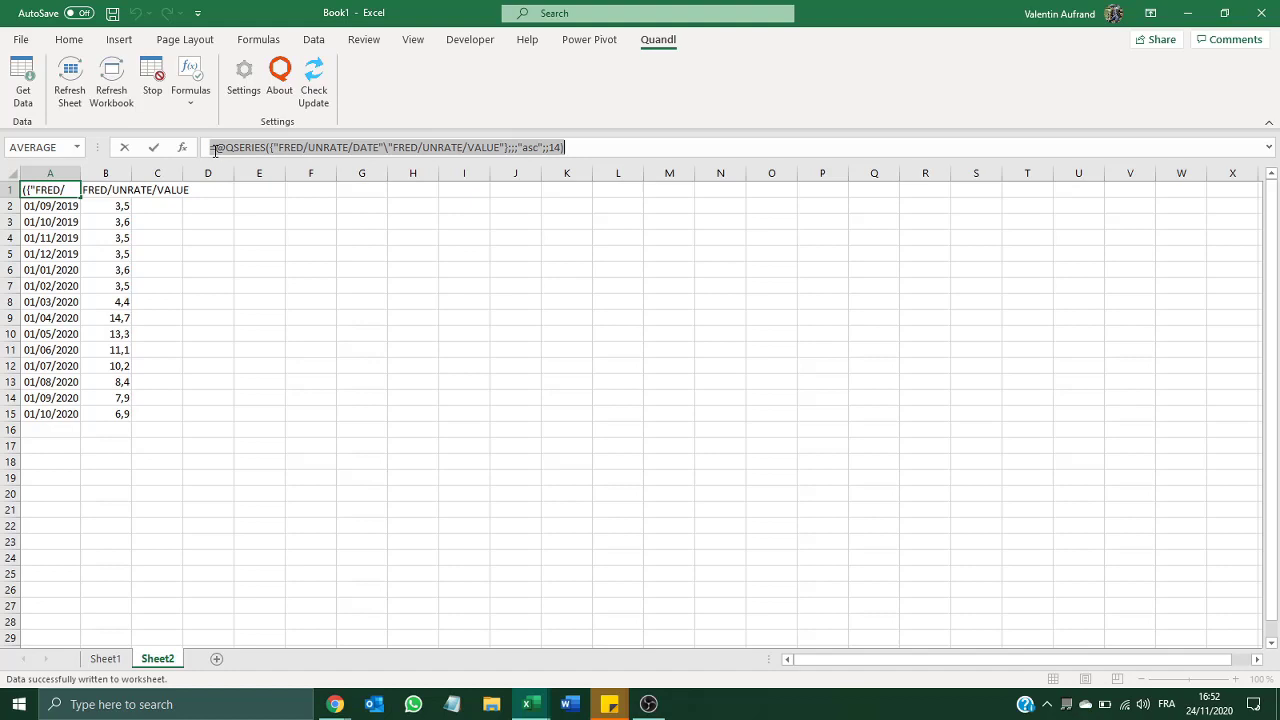
pyautogui.press('Return')
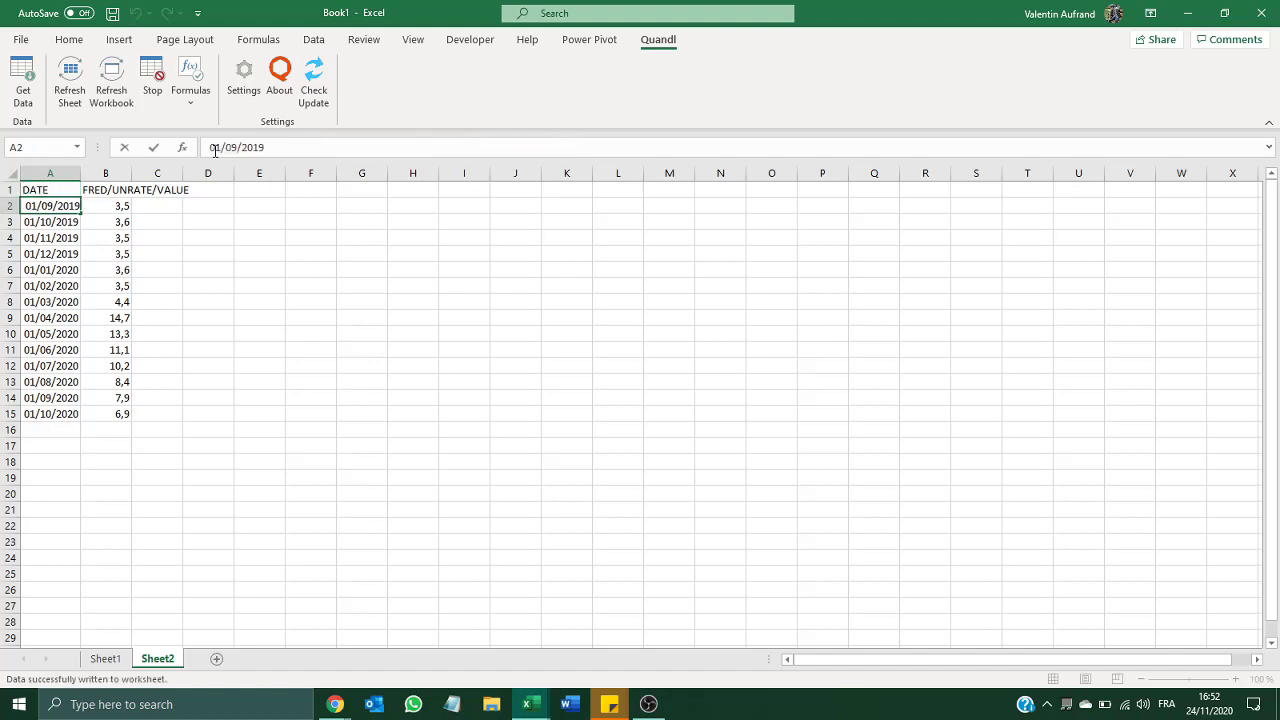
pyautogui.press('Down')
pyautogui.press('Up')
pyautogui.press('Up')
# Copy the QSERIES formula out of A1, clear the cell and paste the same formula back to rerun the query
pyautogui.click(215, 151)
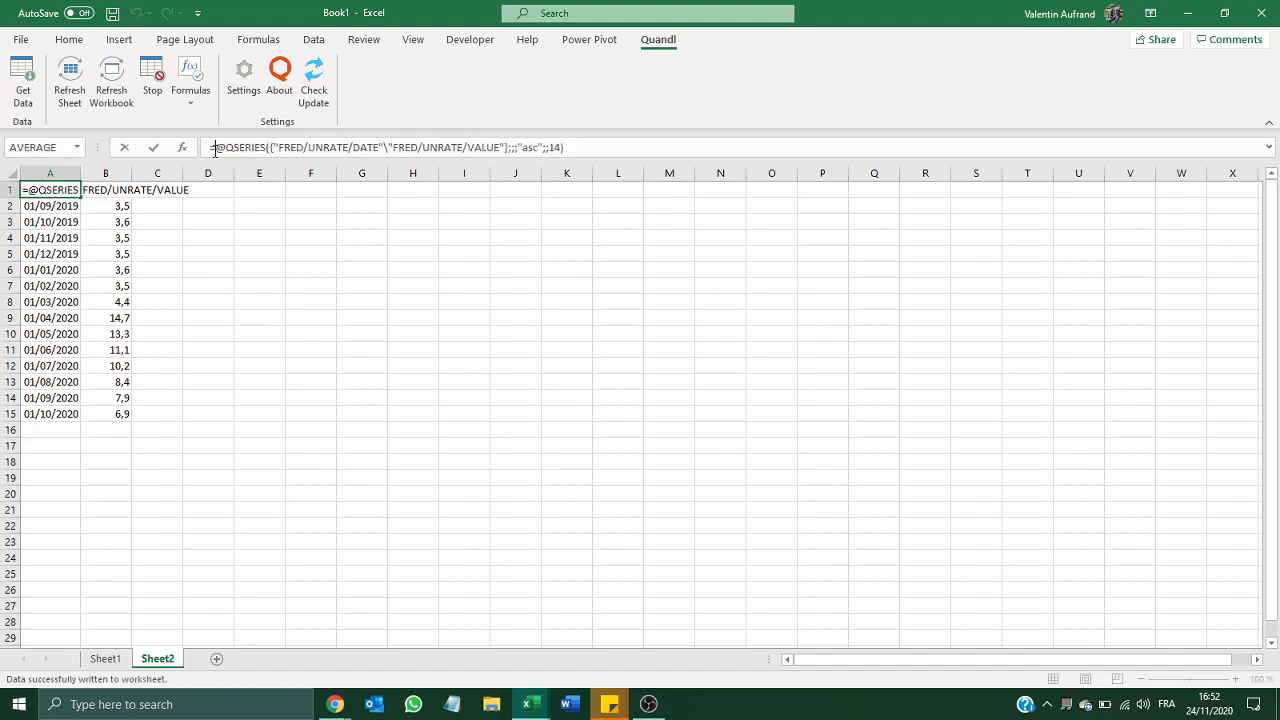
pyautogui.hotkey('ctrl', 'a')
pyautogui.hotkey('ctrl', 'c')
pyautogui.press('BackSpace')
pyautogui.press('Return')
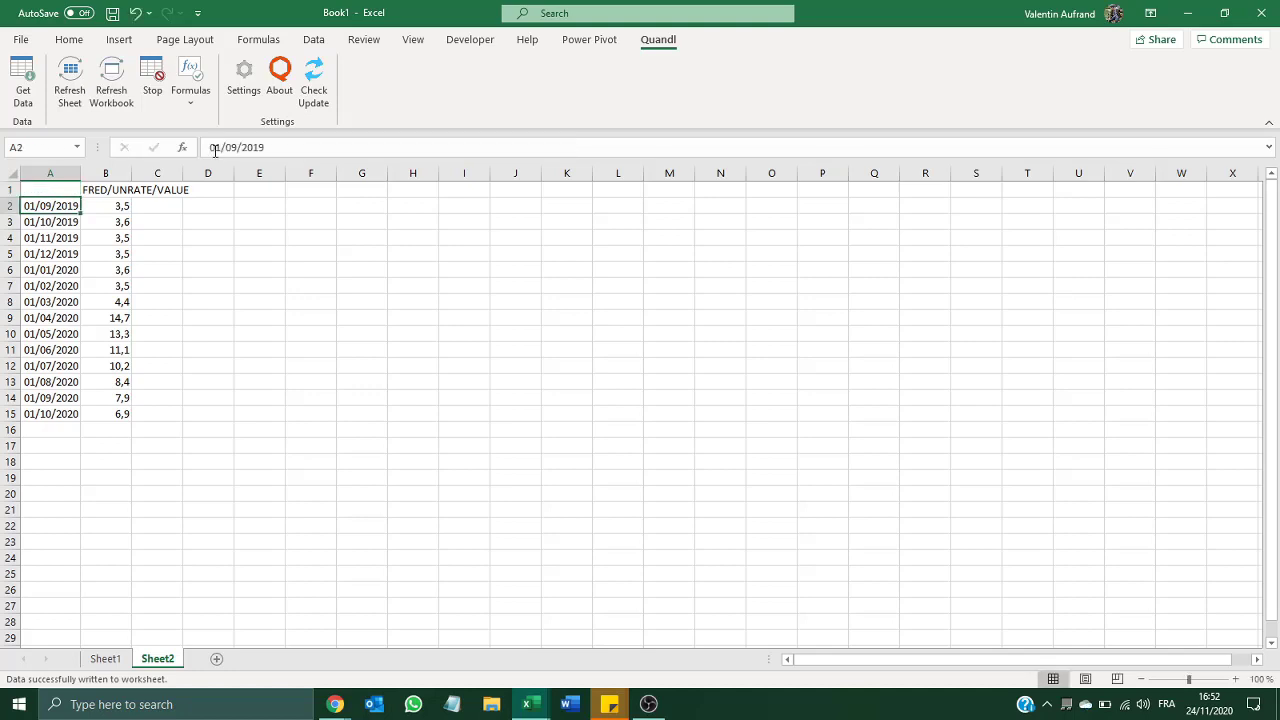
pyautogui.press('Up')
pyautogui.click(215, 151)
pyautogui.hotkey('ctrl', 'v')
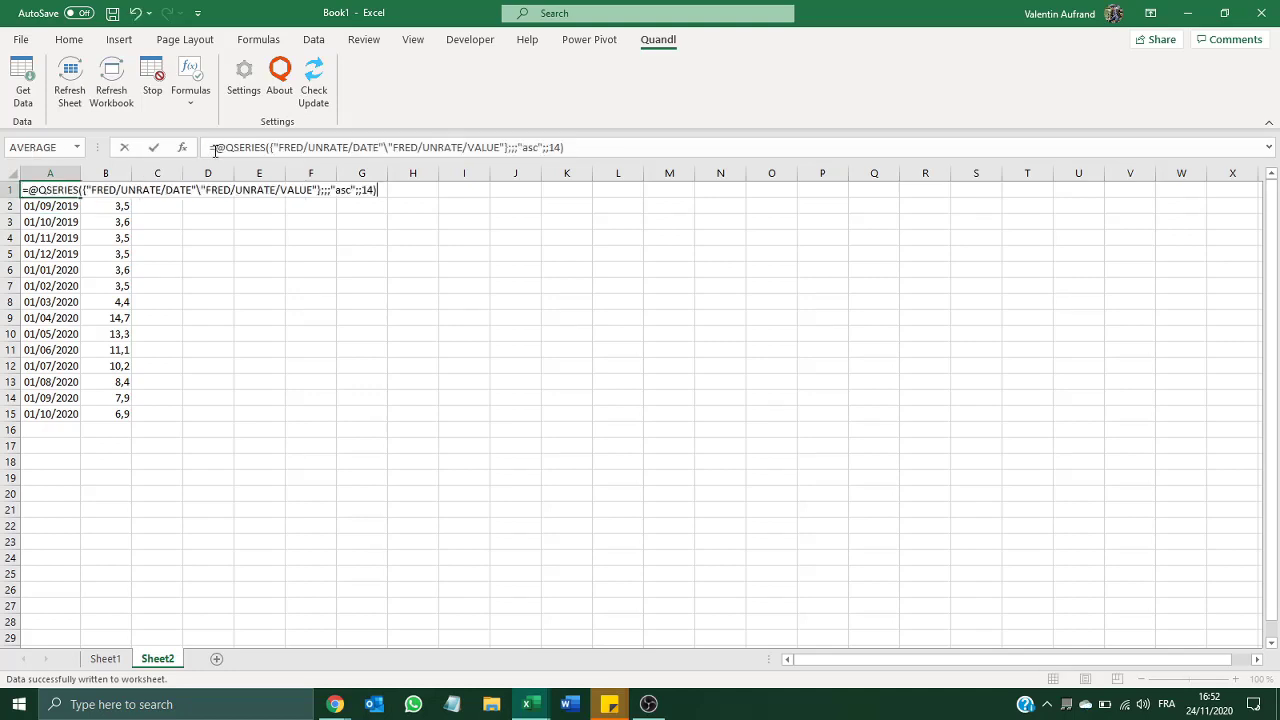
pyautogui.press('Return')
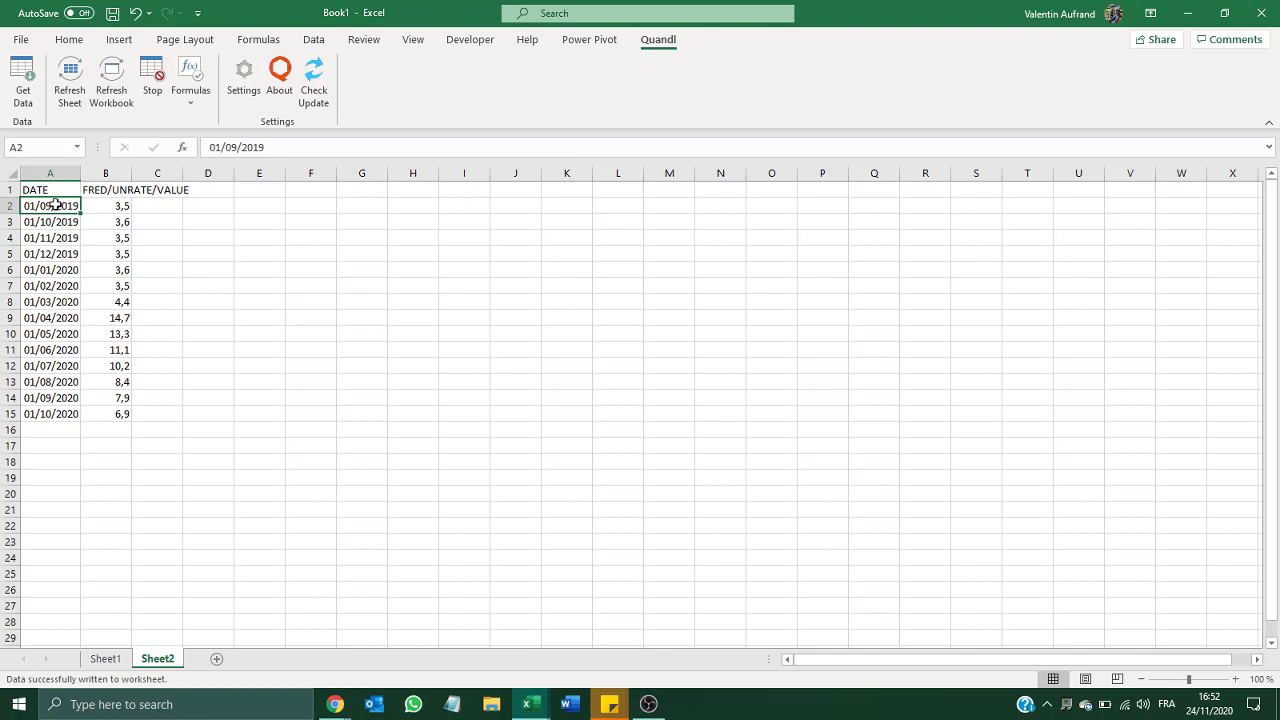
# Check which header cell holds the query and inspect the UNRATE code inside the A1 formula
pyautogui.click(85, 192)
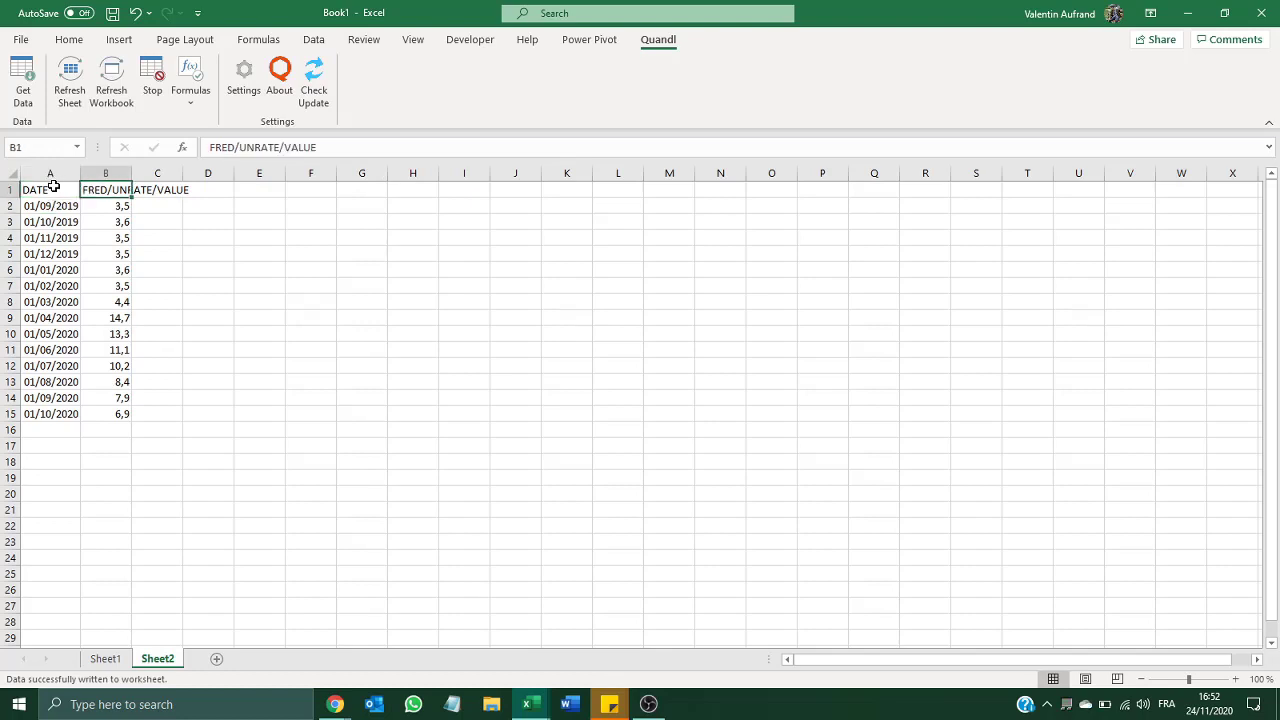
pyautogui.click(53, 187)
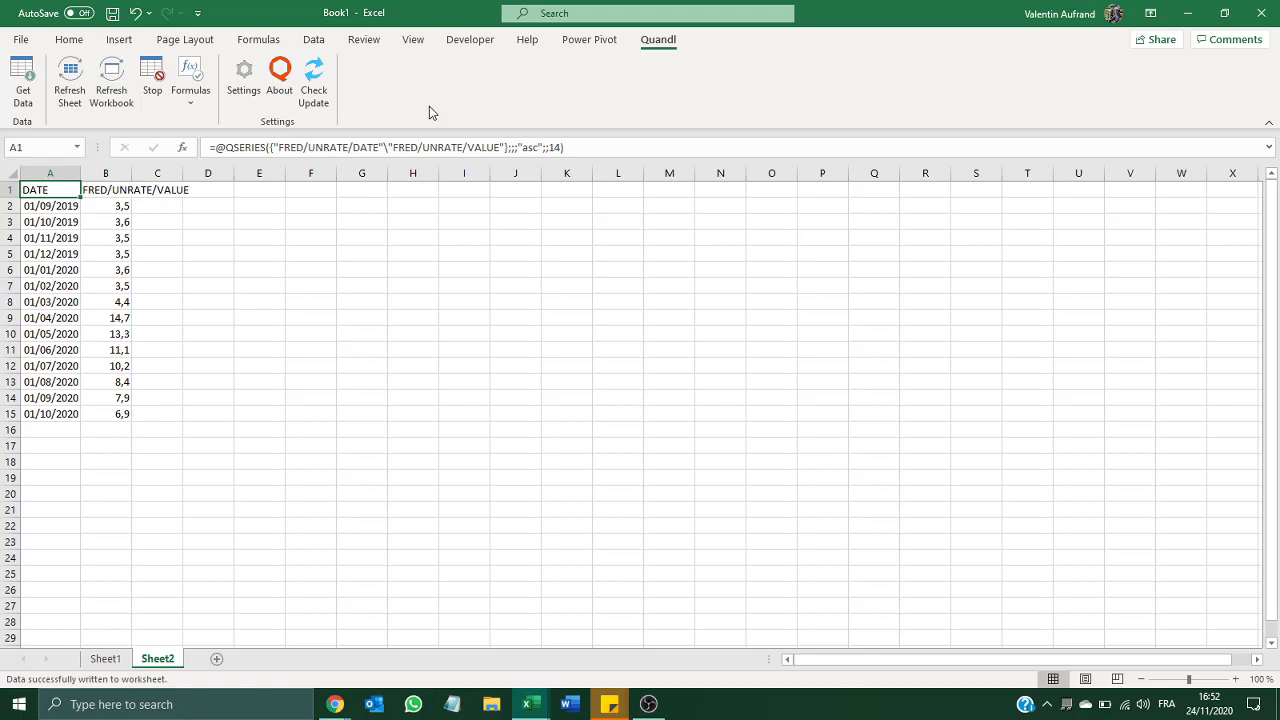
pyautogui.click(330, 152)
pyautogui.doubleClick(327, 150)
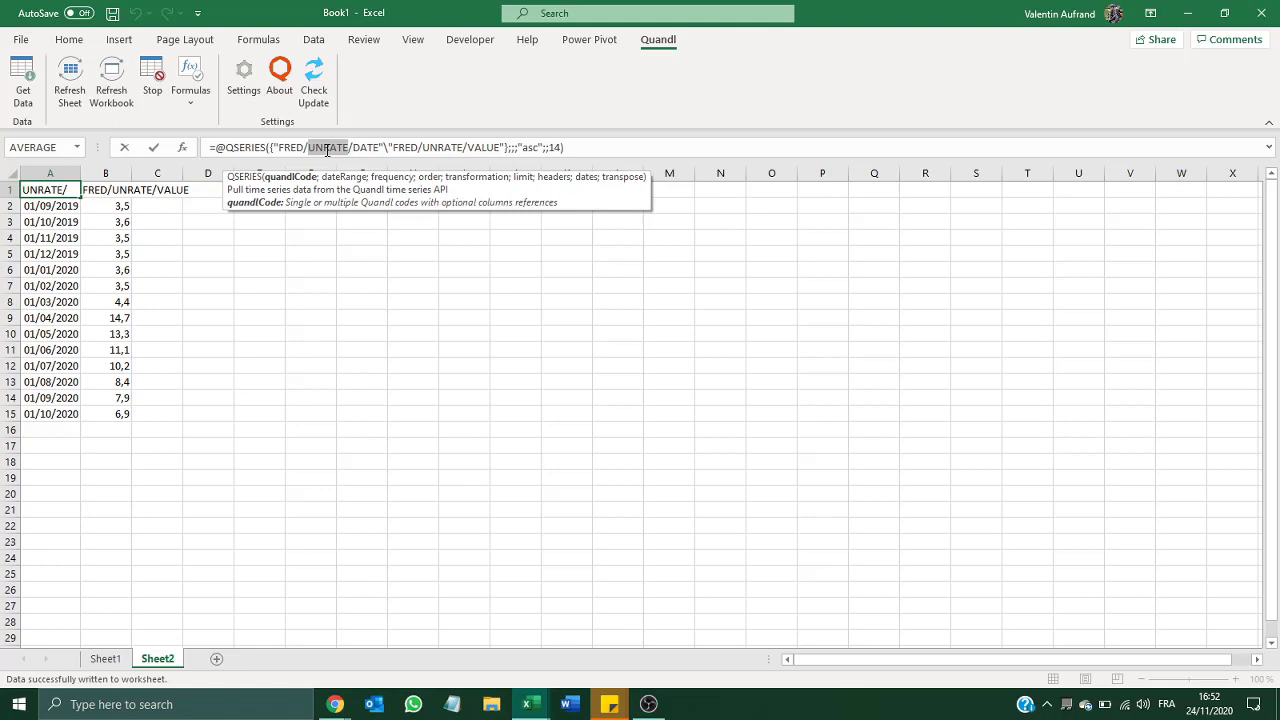
pyautogui.press('Escape')
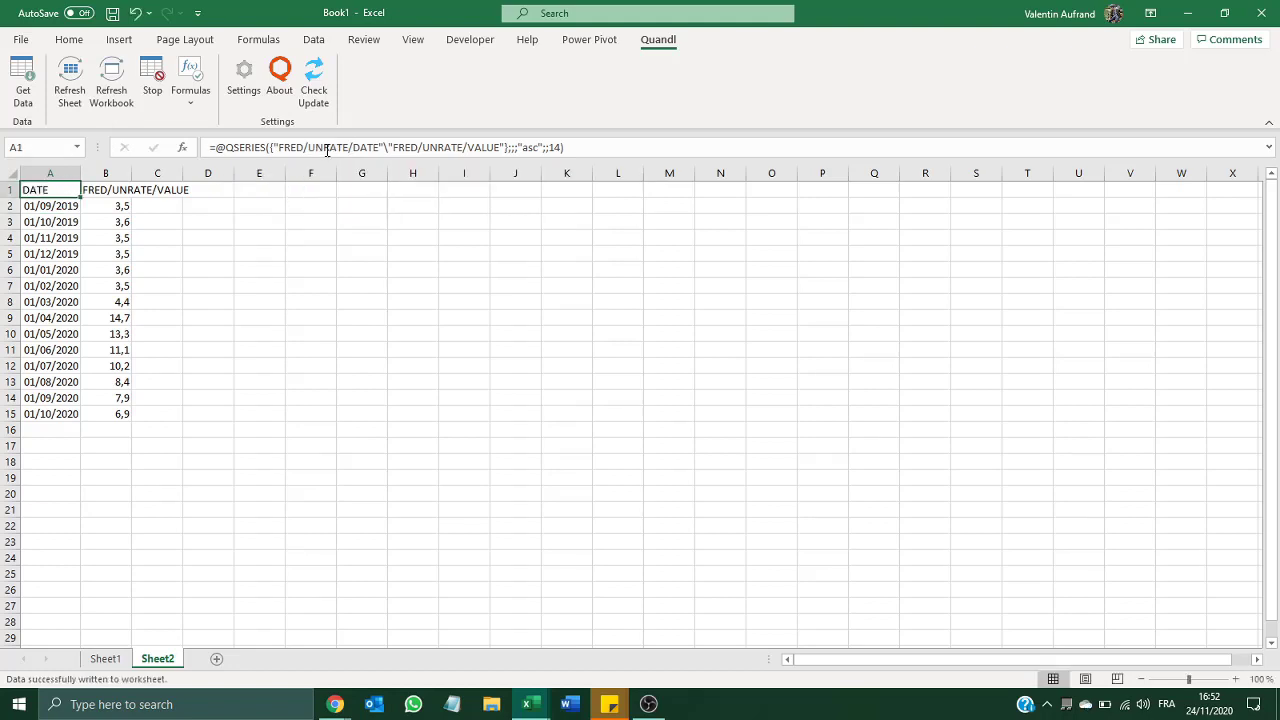
# Copy the A1 query to C1 and try replacing both UNRATE codes in its formula with NFP
pyautogui.hotkey('ctrl', 'c')
pyautogui.press('Right')
pyautogui.press('Right')
pyautogui.hotkey('ctrl', 'v')
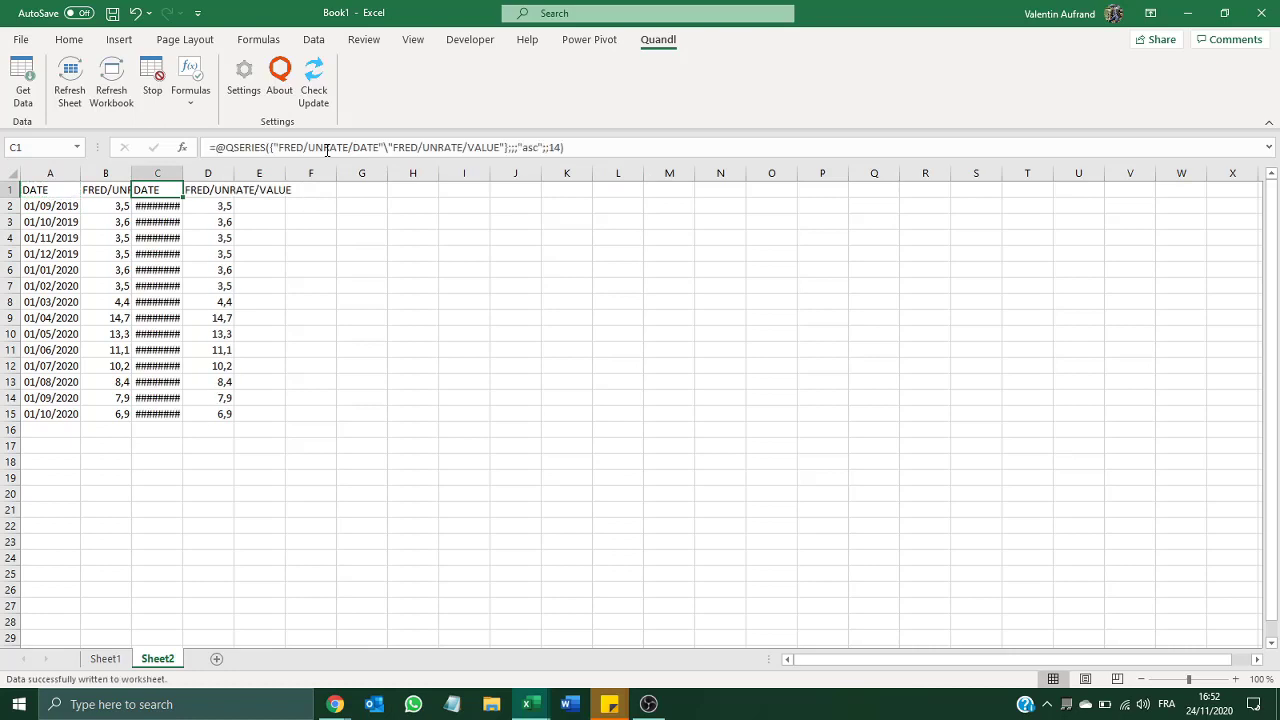
pyautogui.doubleClick(338, 147)
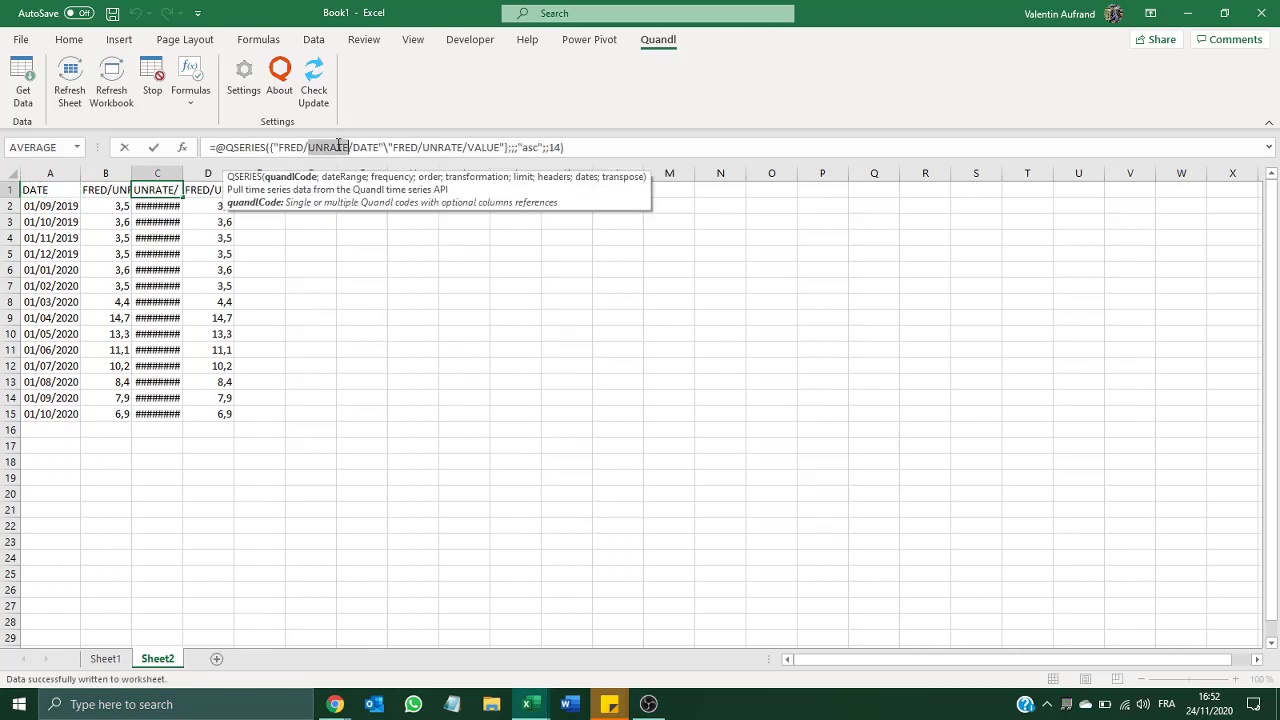
pyautogui.write('NFP')
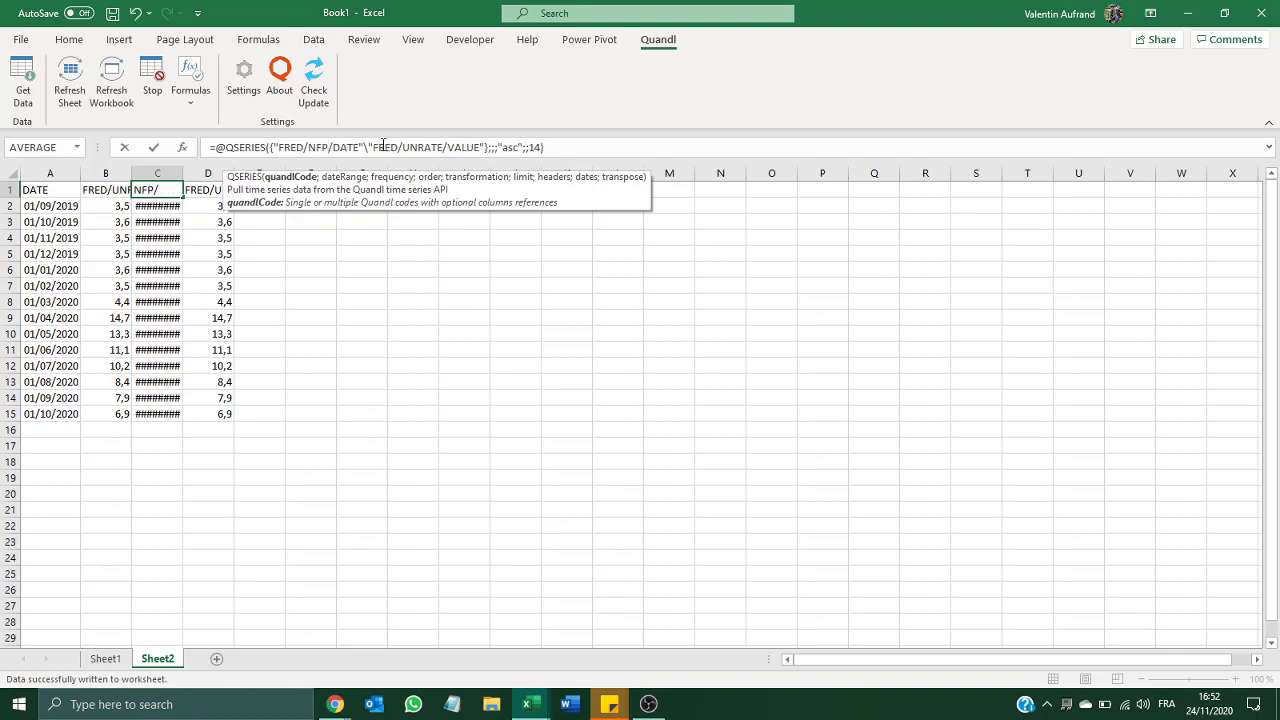
pyautogui.doubleClick(418, 147)
pyautogui.write('NFP')
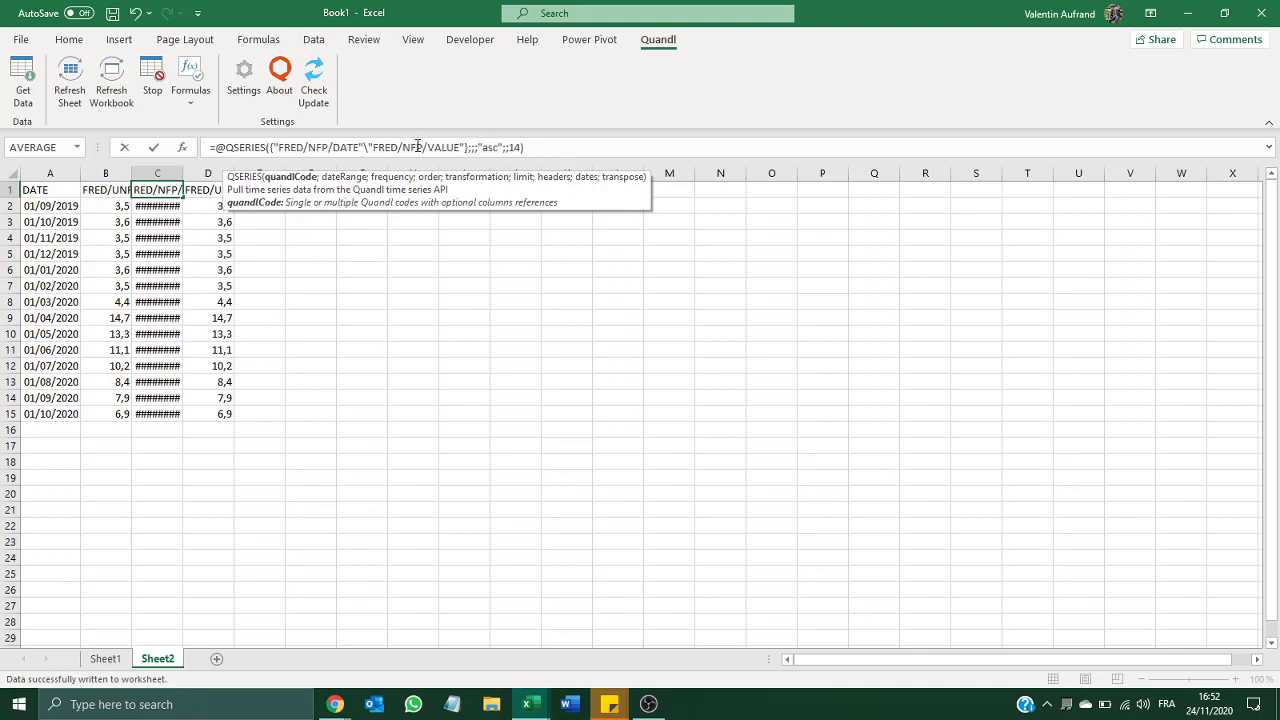
pyautogui.press('Return')
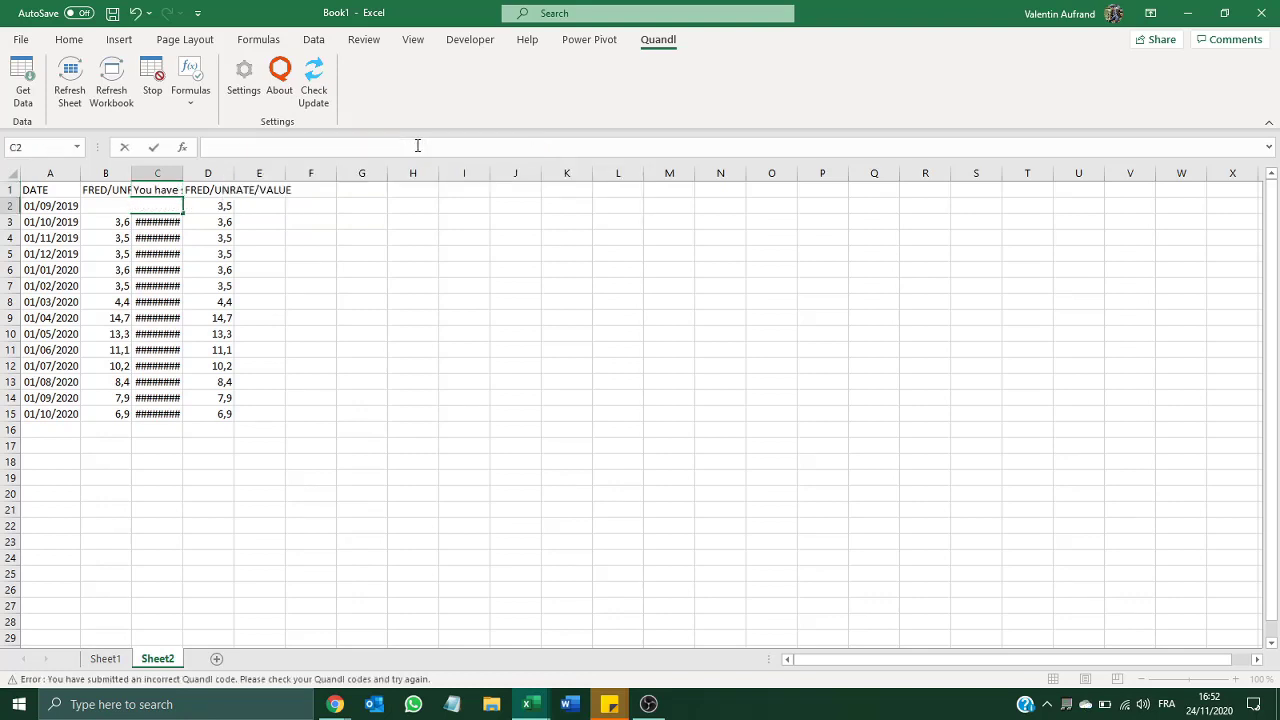
# Correct the second series code in the C1 formula to FRED/NFP/VALUE and refresh the sheet
pyautogui.click(180, 188)
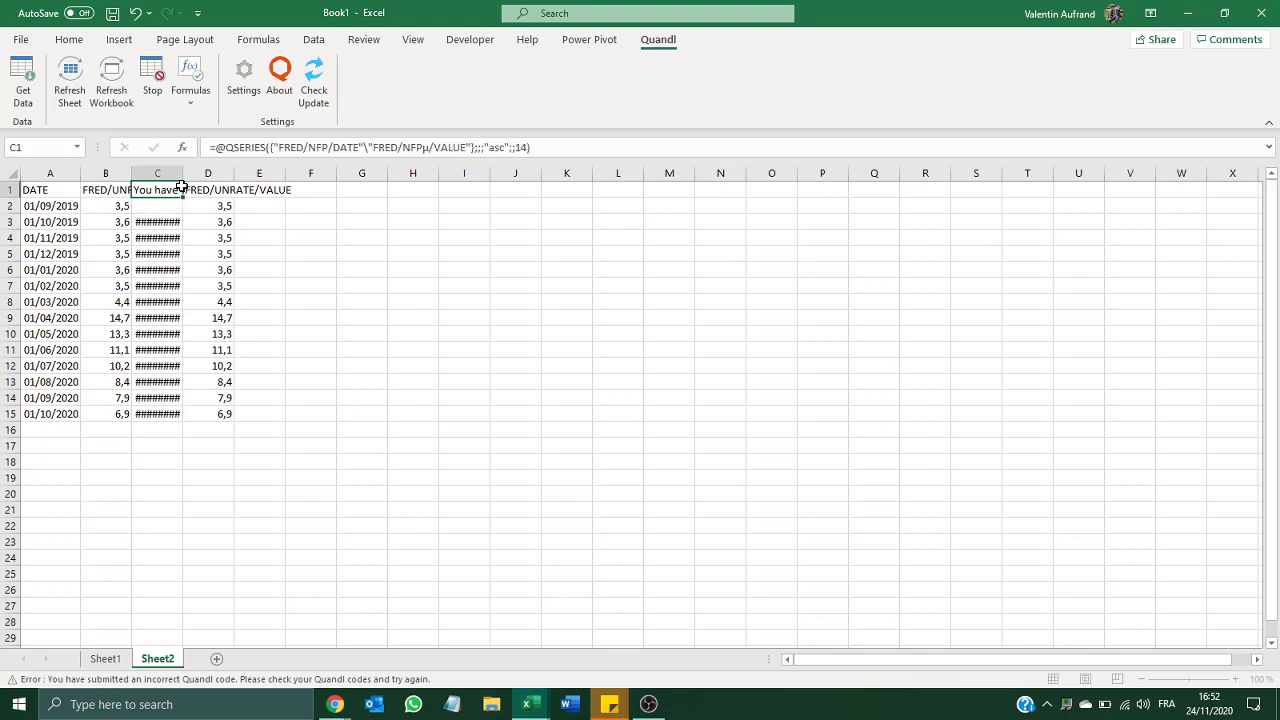
pyautogui.click(430, 147)
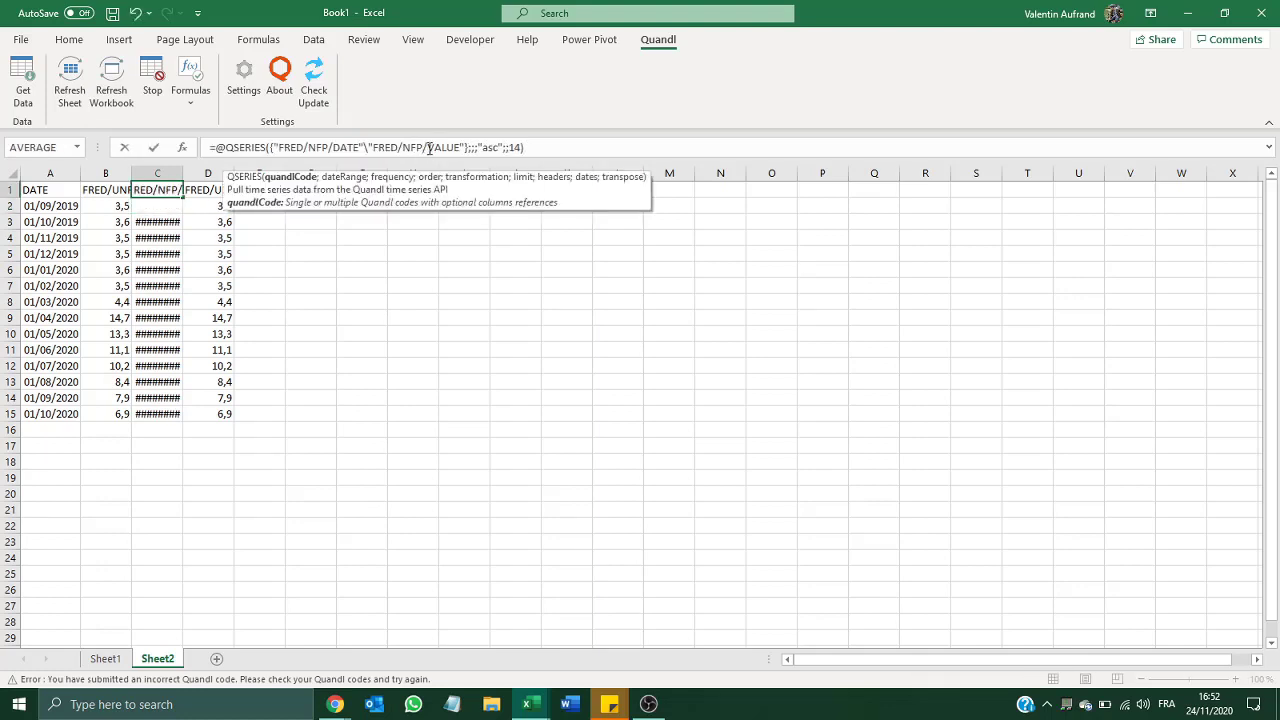
pyautogui.press('Return')
pyautogui.click(362, 252)
pyautogui.click(155, 187)
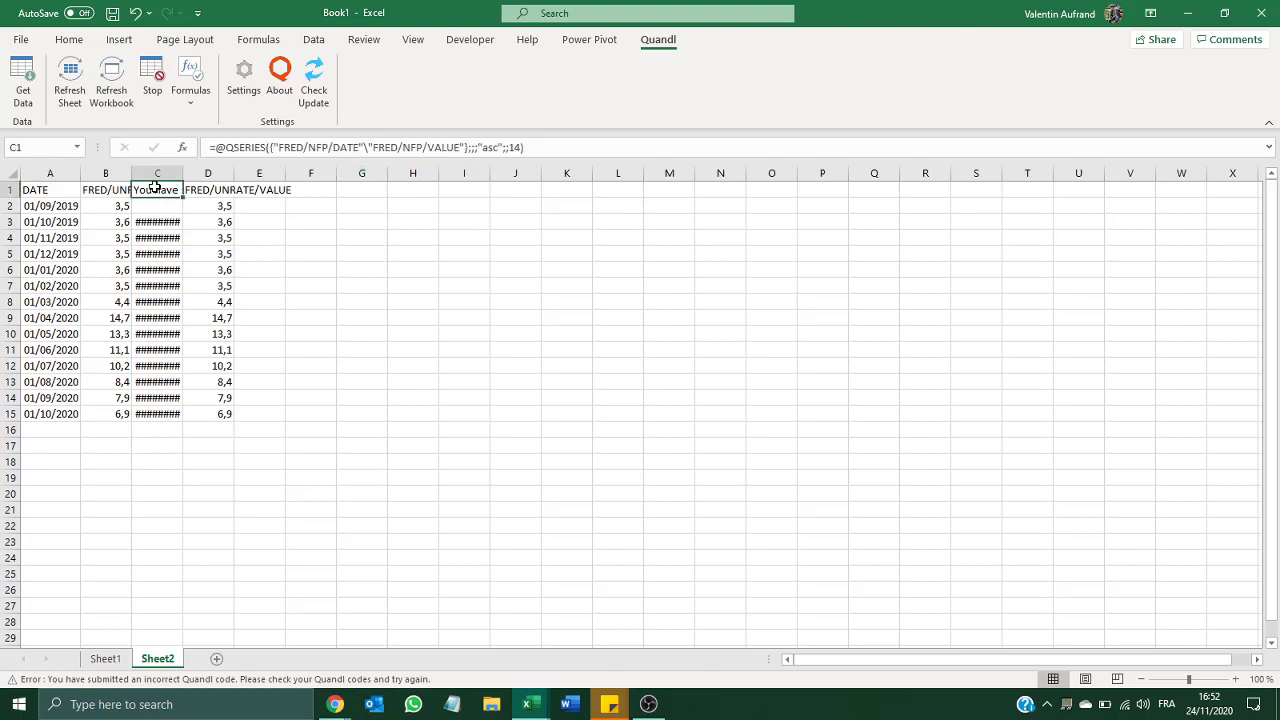
pyautogui.click(71, 88)
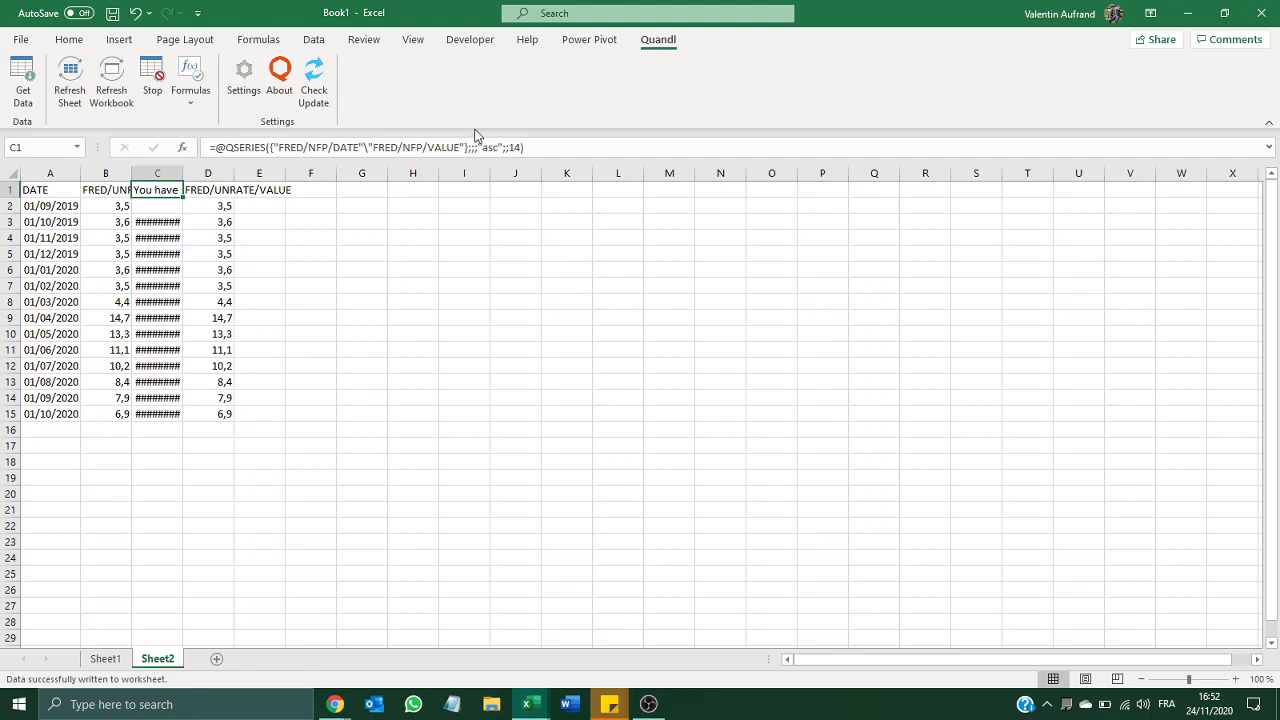
# Clear the copied query and its data from columns C and D
pyautogui.hotkey('ctrl', 'shift', 'Right')
pyautogui.hotkey('ctrl', 'shift', 'Down')
pyautogui.hotkey('ctrl', 'shift', 'Down')
pyautogui.hotkey('ctrl', 'shift', 'Down')
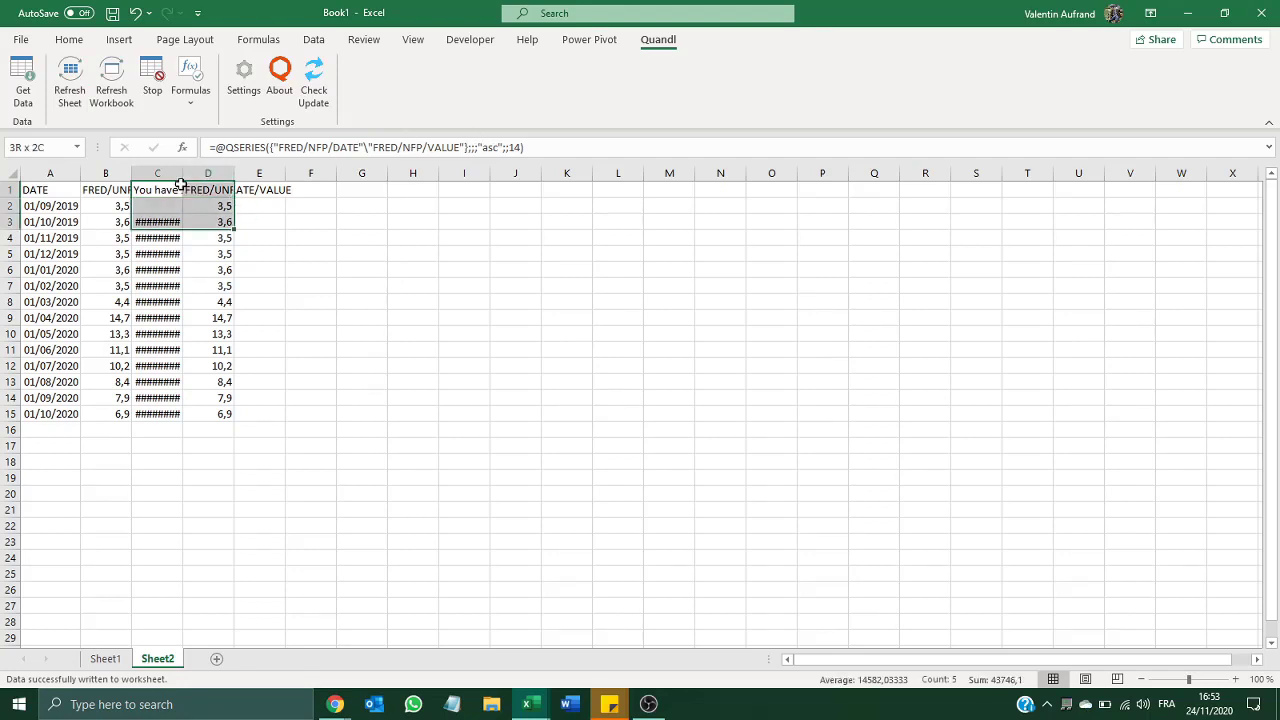
pyautogui.hotkey('ctrl', 'shift', 'Up')
pyautogui.press('Delete')
# Start a new Quandl data query at cell C1
pyautogui.click(180, 184)
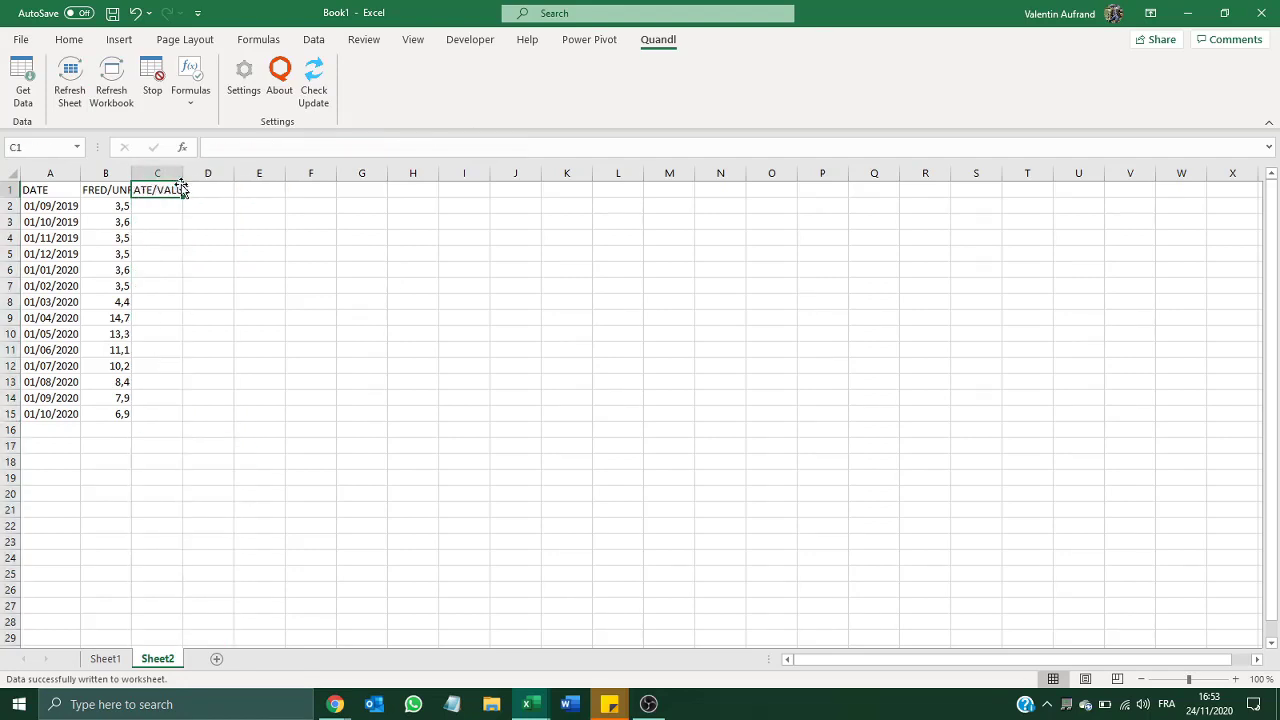
pyautogui.click(23, 92)
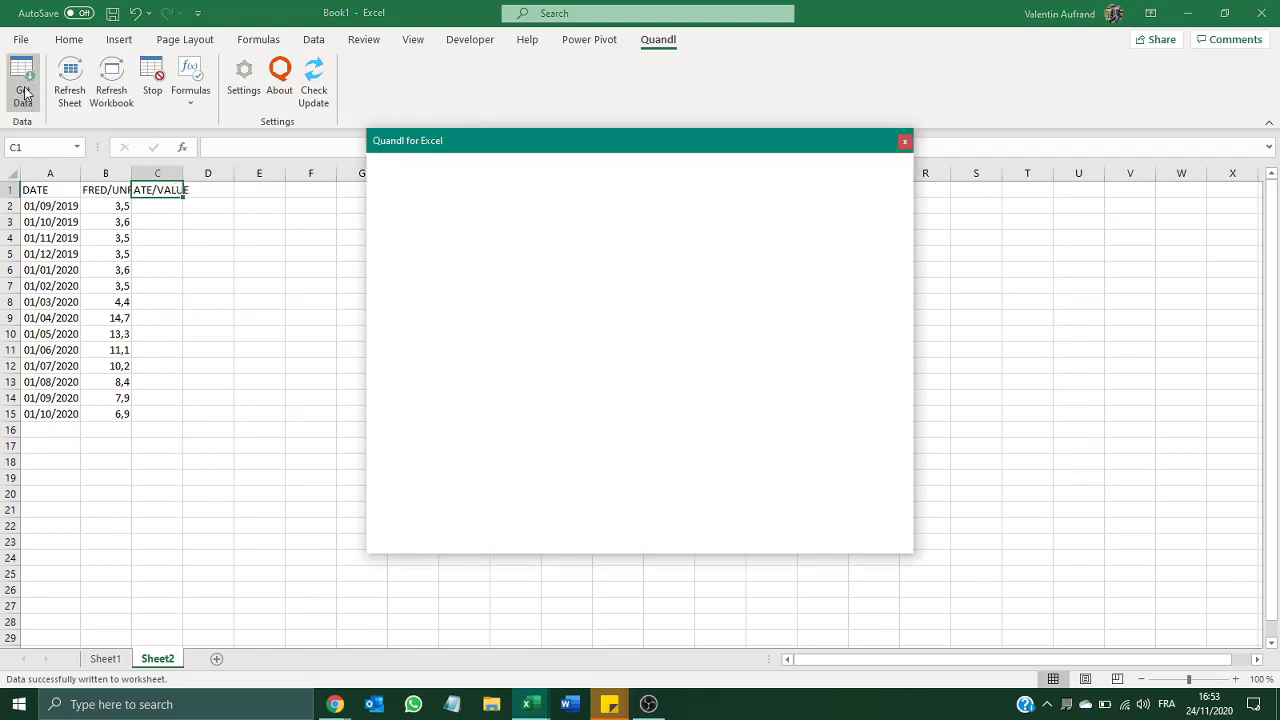
# Switch to the browser, search FRED for ALL EMPLOYEE, open the All Employees, Total Nonfarm series to read its code, and return to Excel
pyautogui.moveTo(350, 708)
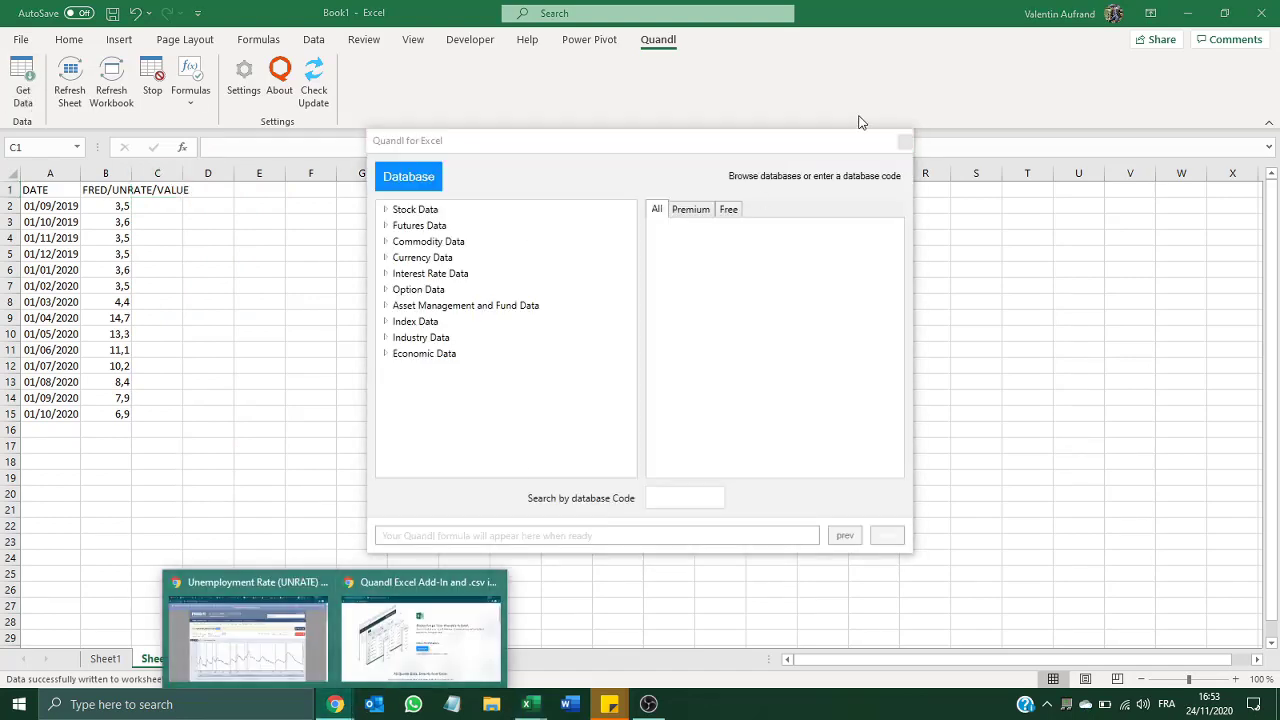
pyautogui.click(245, 632)
pyautogui.click(822, 158)
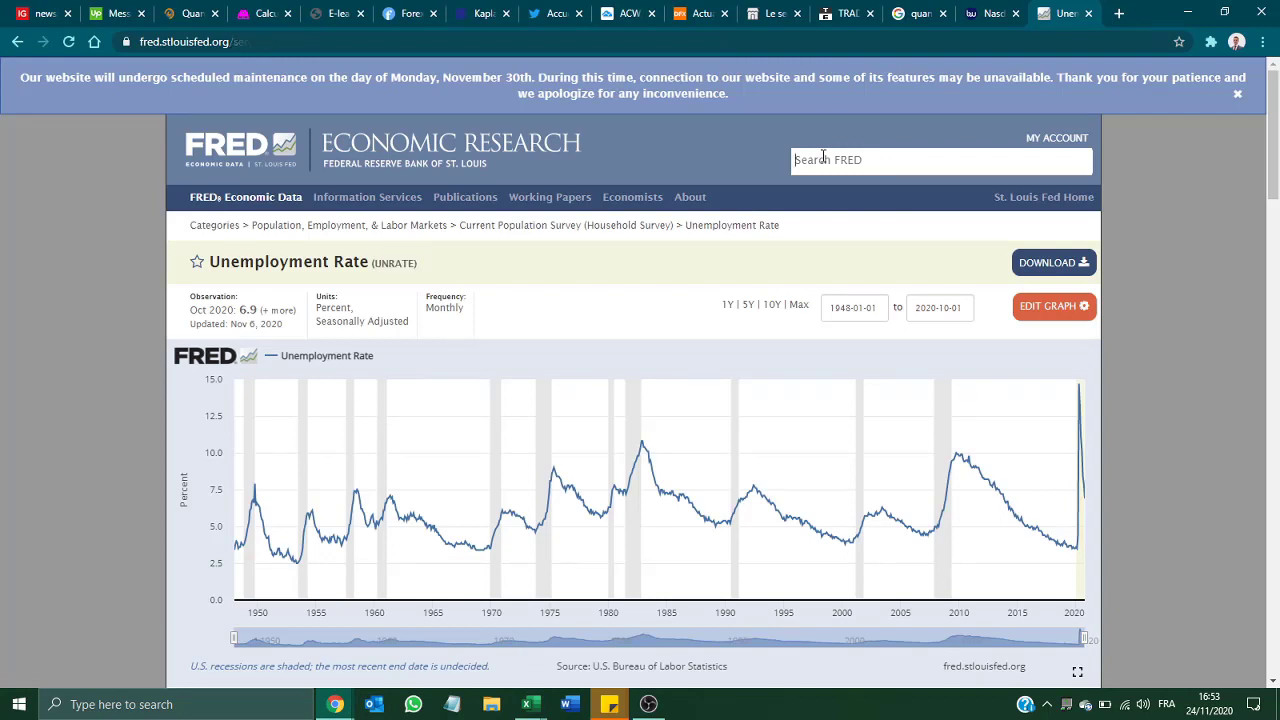
pyautogui.write('ALL EMPLOYEE')
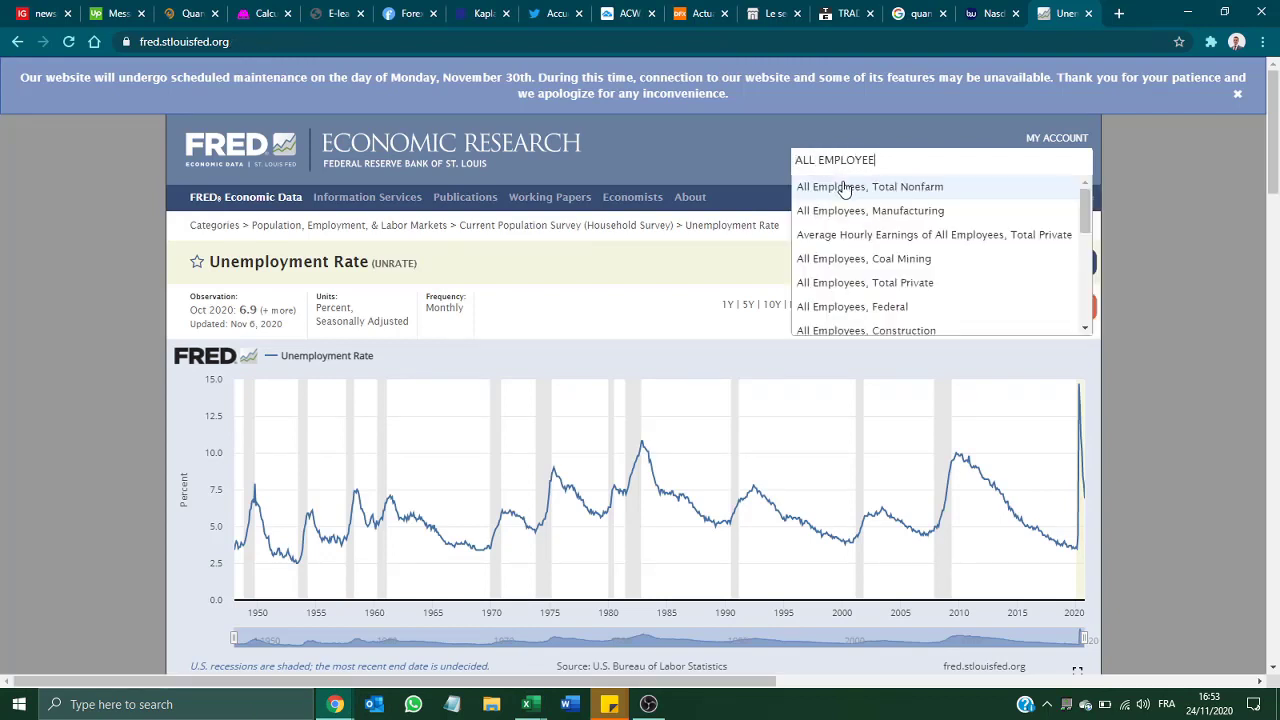
pyautogui.click(843, 187)
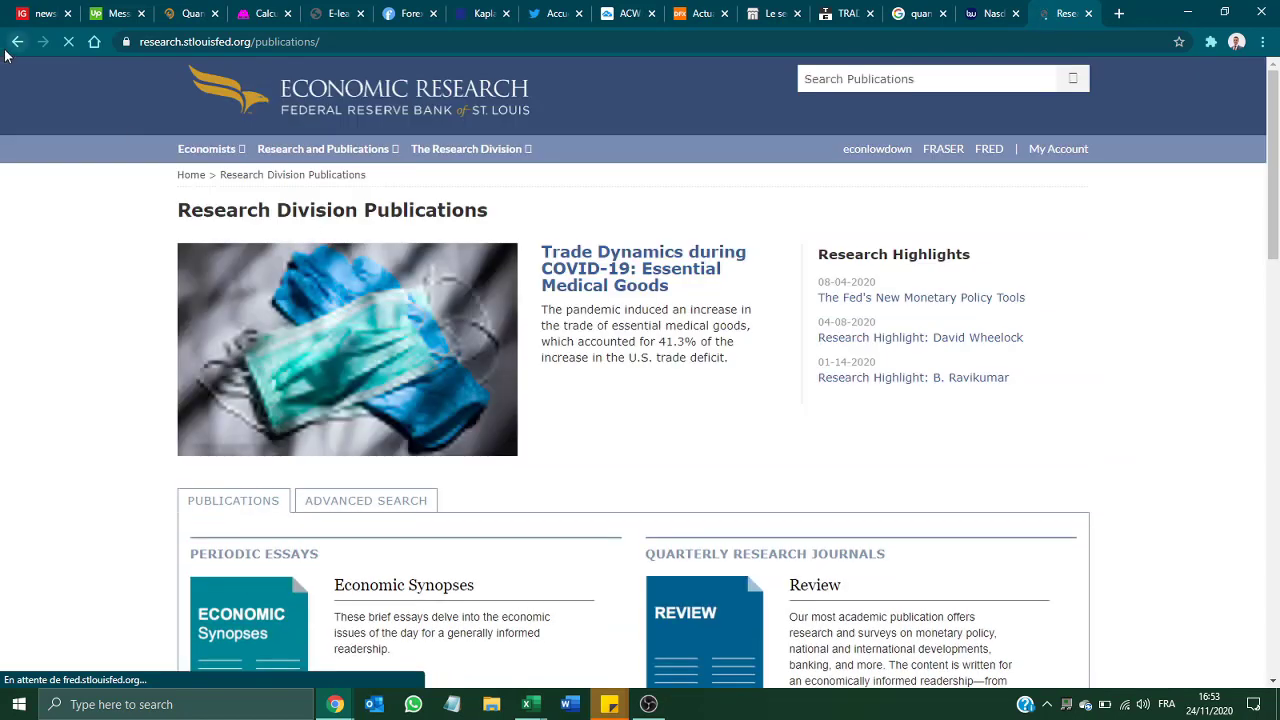
pyautogui.click(17, 42)
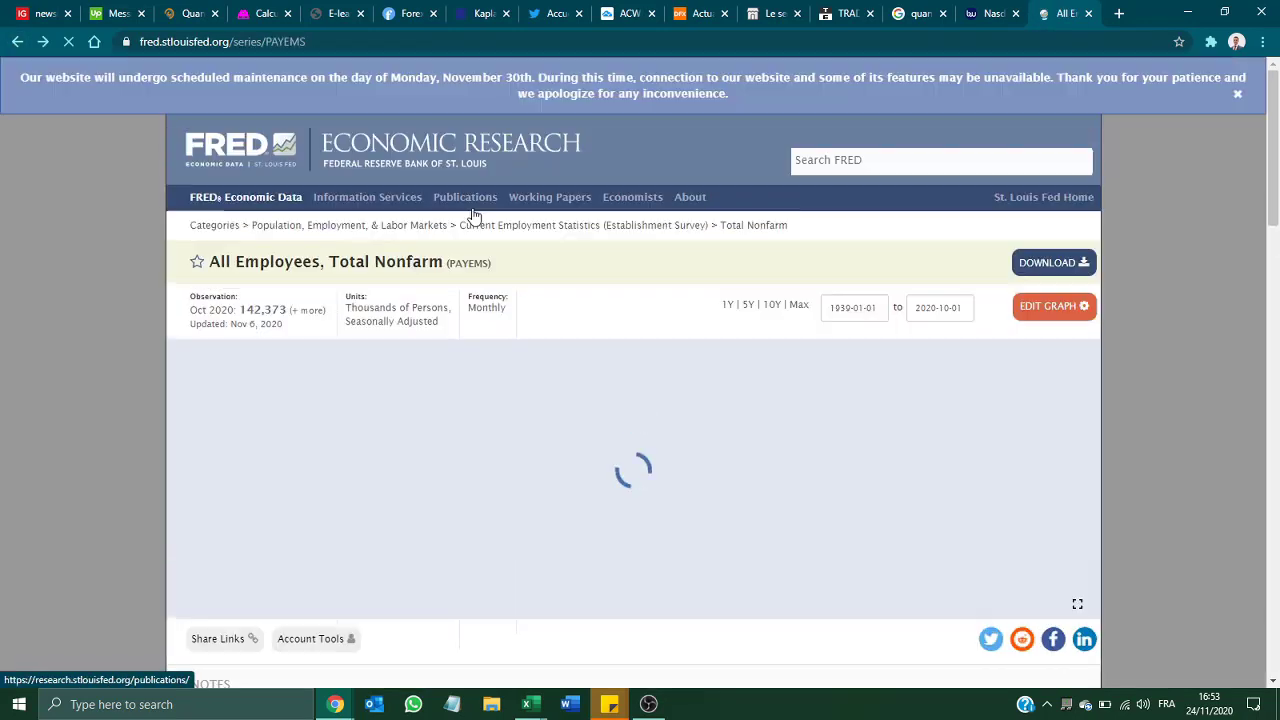
pyautogui.click(474, 214)
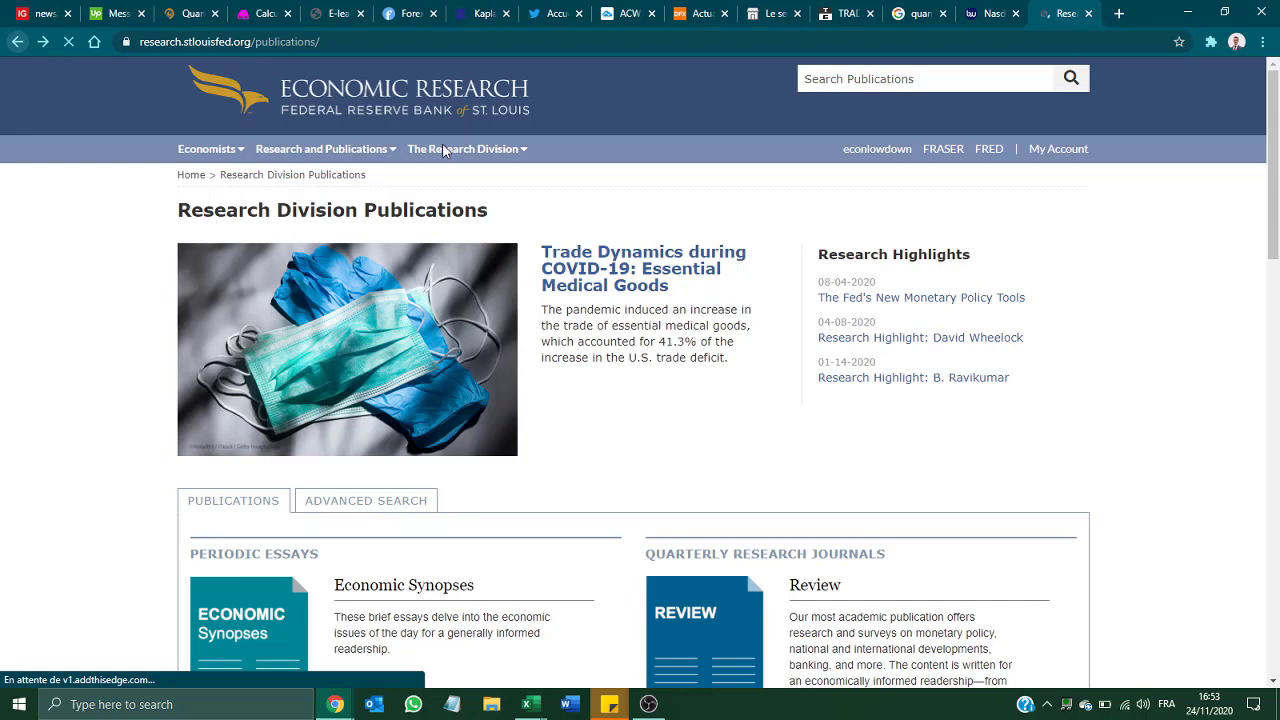
pyautogui.hotkey('alt', 'Tab')
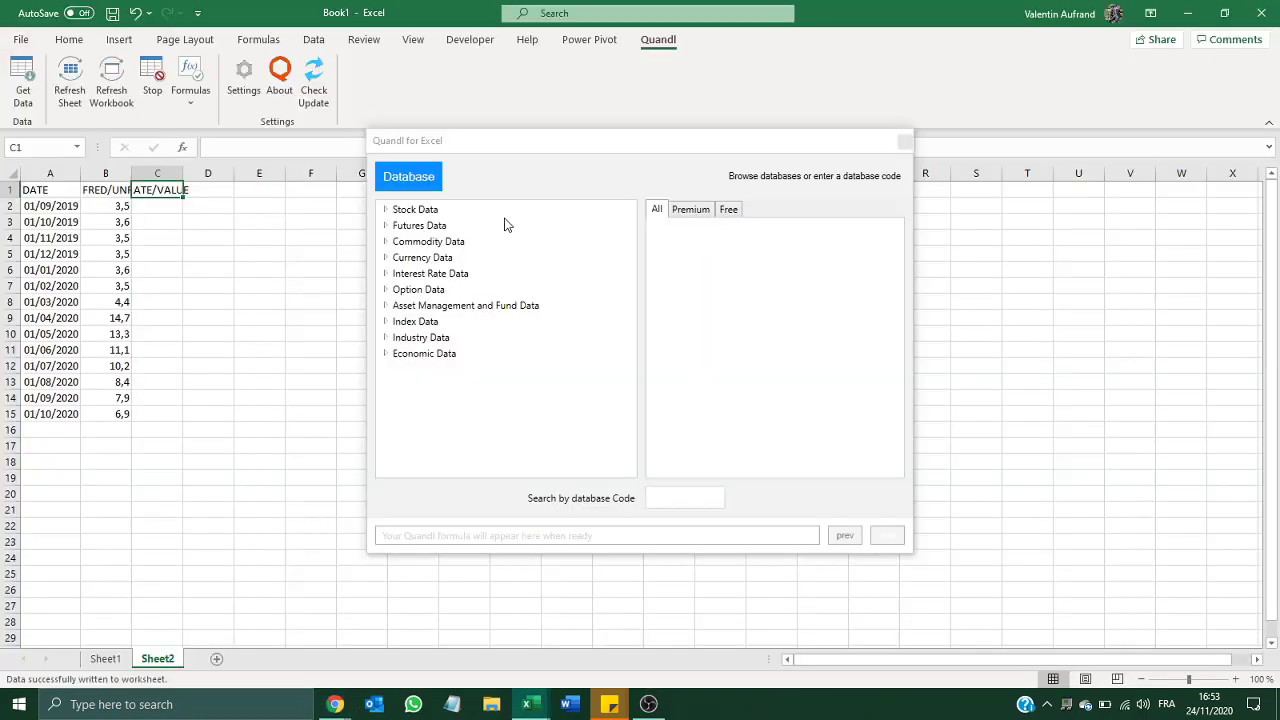
pyautogui.click(386, 353)
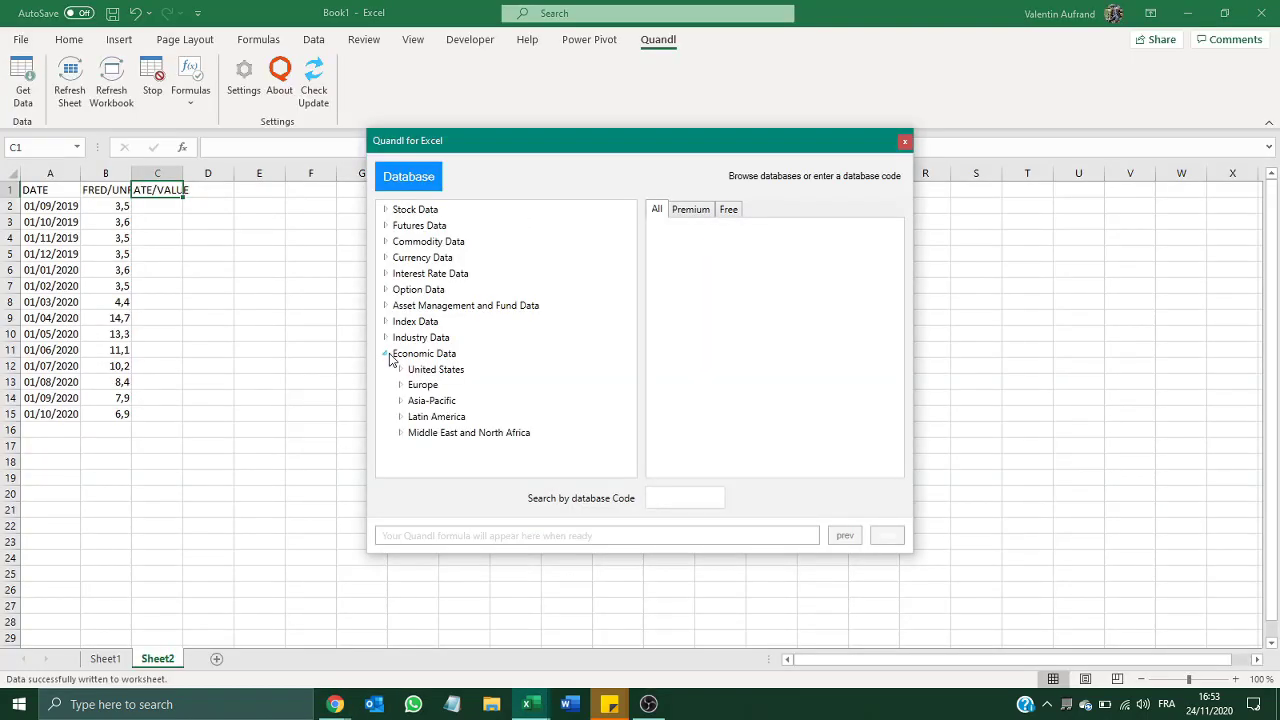
pyautogui.click(400, 369)
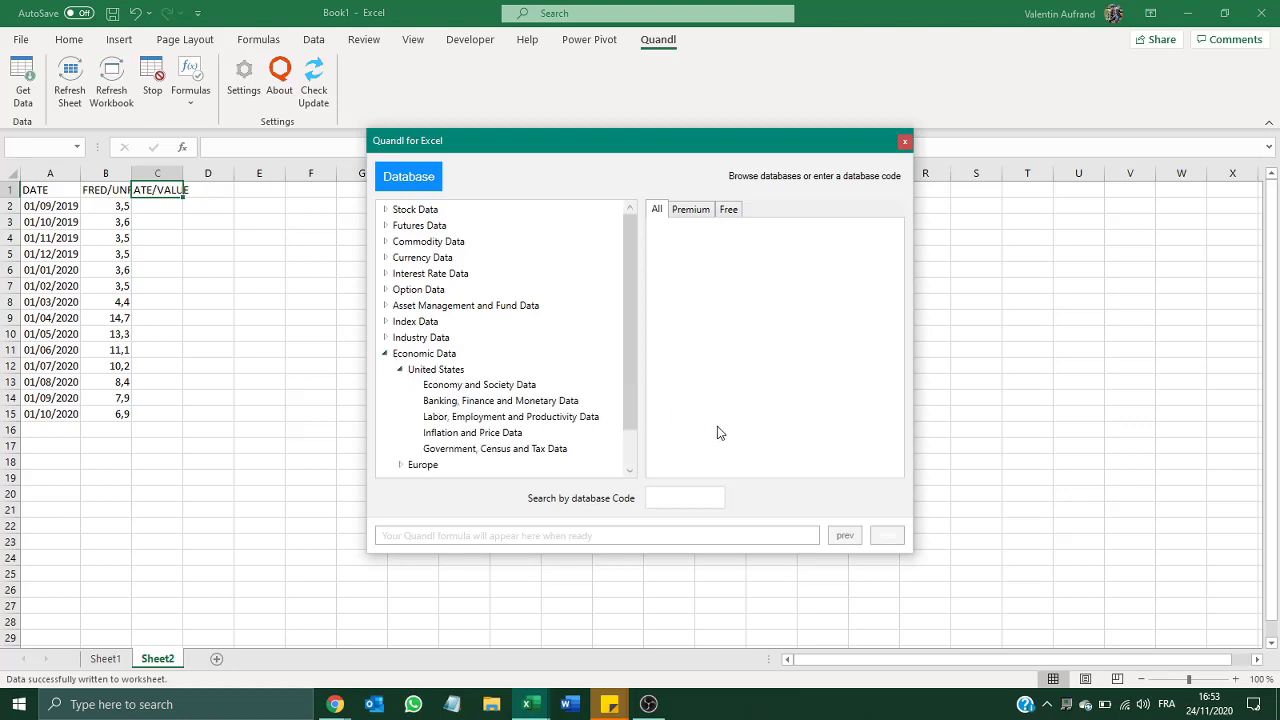
pyautogui.click(904, 141)
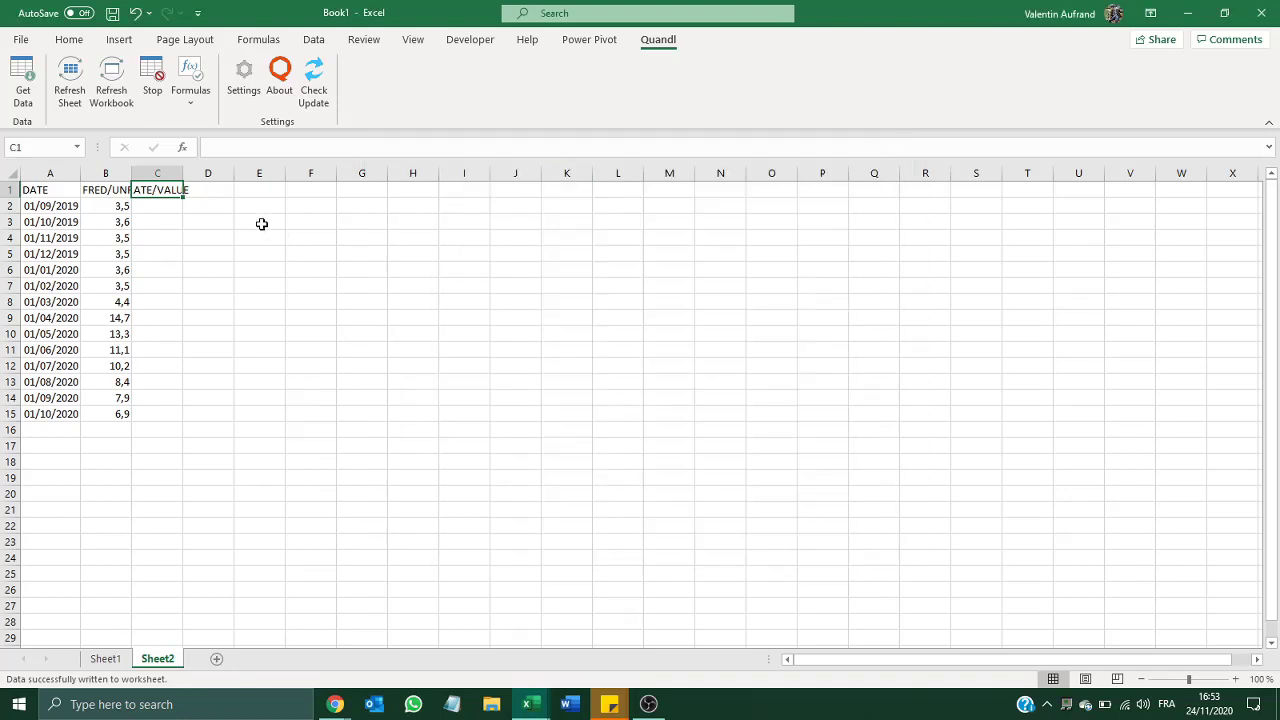
# Copy the unemployment rate query from cell A1 to cell C1
pyautogui.click(104, 190)
pyautogui.click(33, 193)
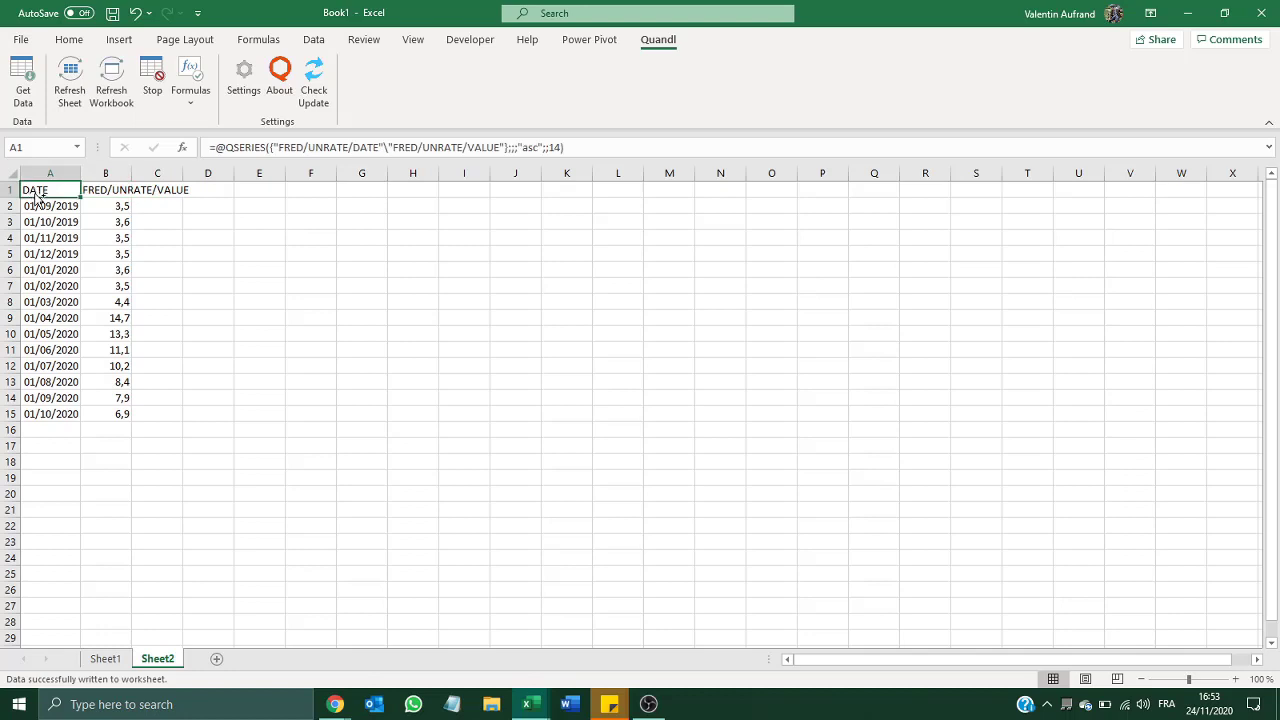
pyautogui.hotkey('ctrl', 'c')
pyautogui.press('Right')
pyautogui.press('Right')
pyautogui.click(34, 193)
pyautogui.press('Right')
pyautogui.press('Right')
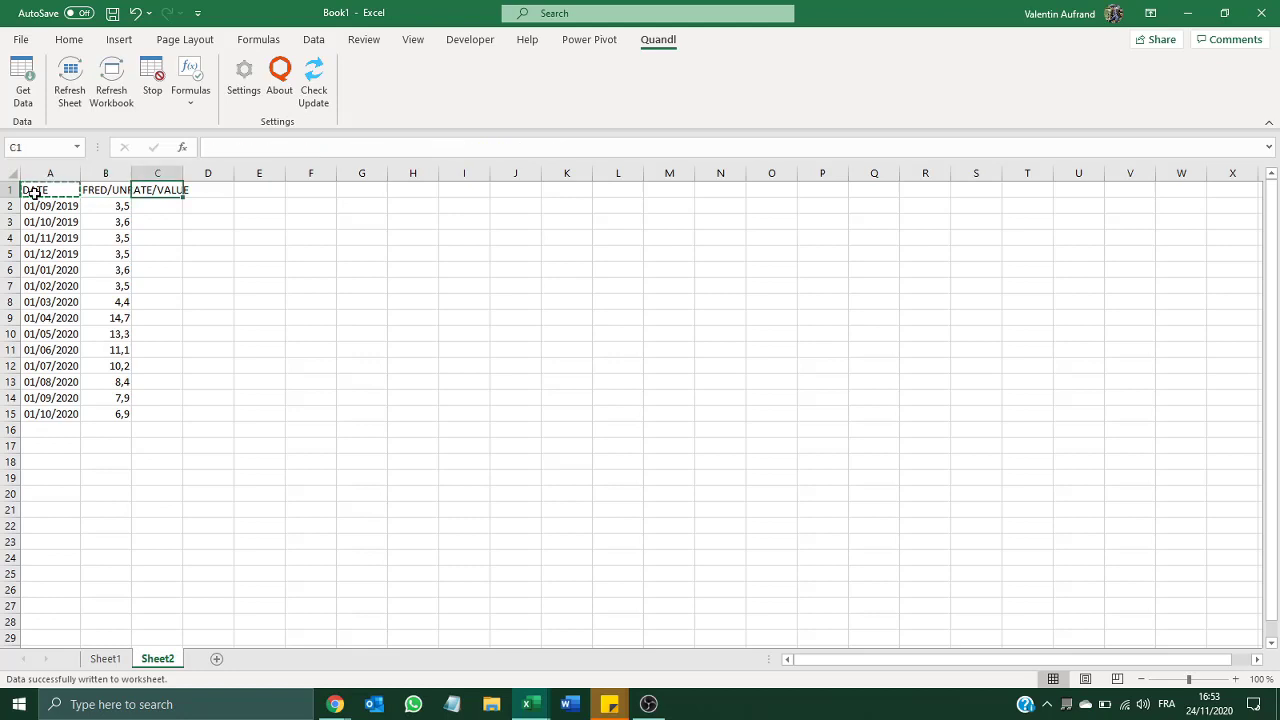
pyautogui.hotkey('ctrl', 'v')
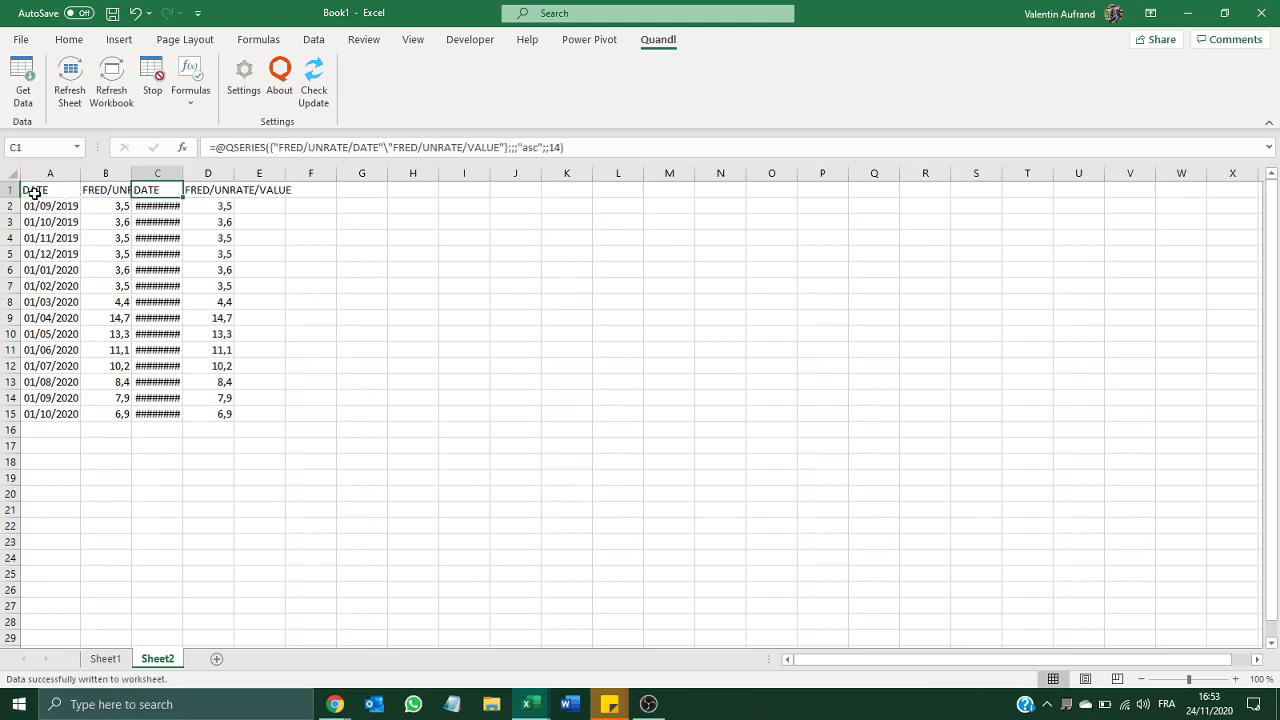
# Replace both UNRATE codes in the C1 formula with PAYEMS to retrieve the nonfarm payroll series
pyautogui.doubleClick(327, 147)
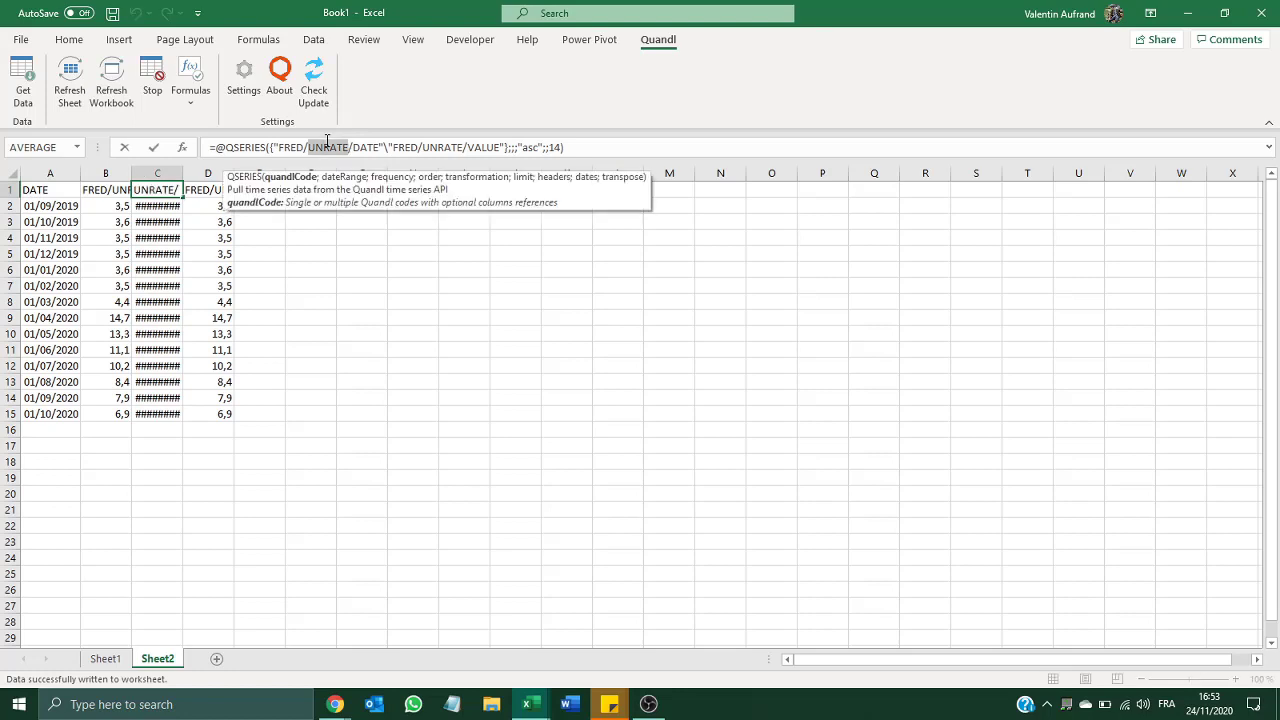
pyautogui.write('PAYEMS')
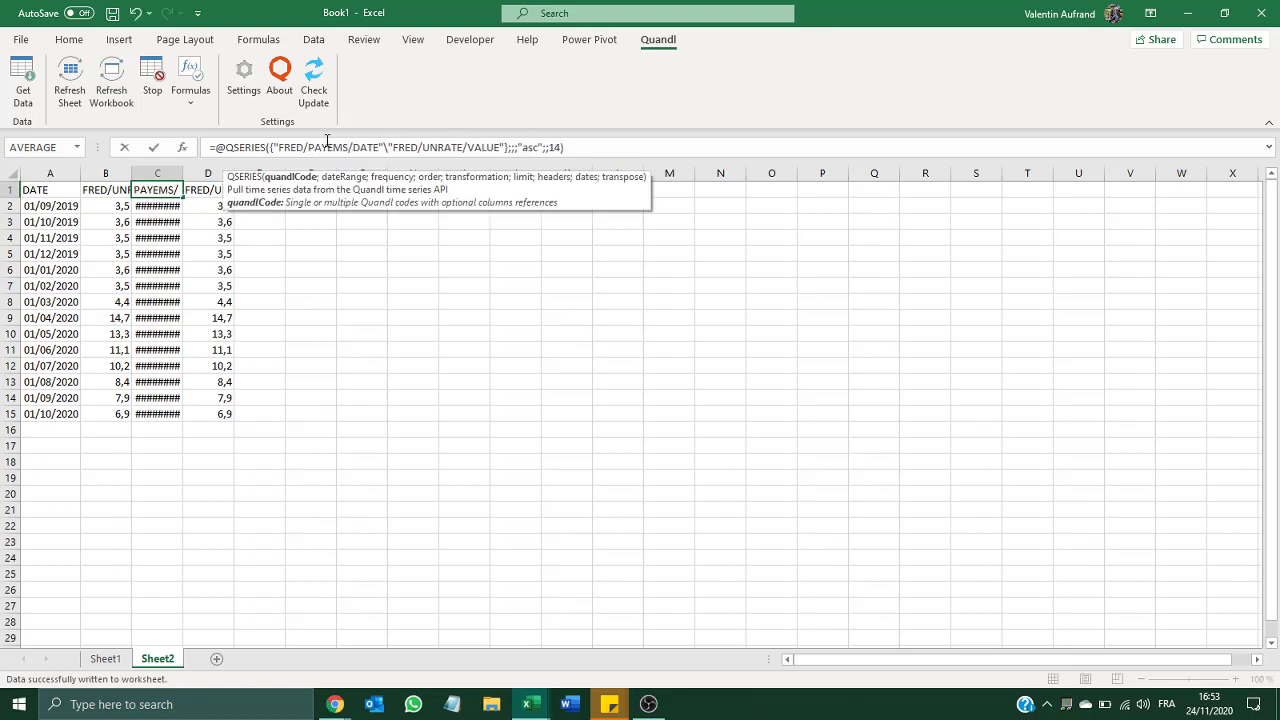
pyautogui.click(373, 147)
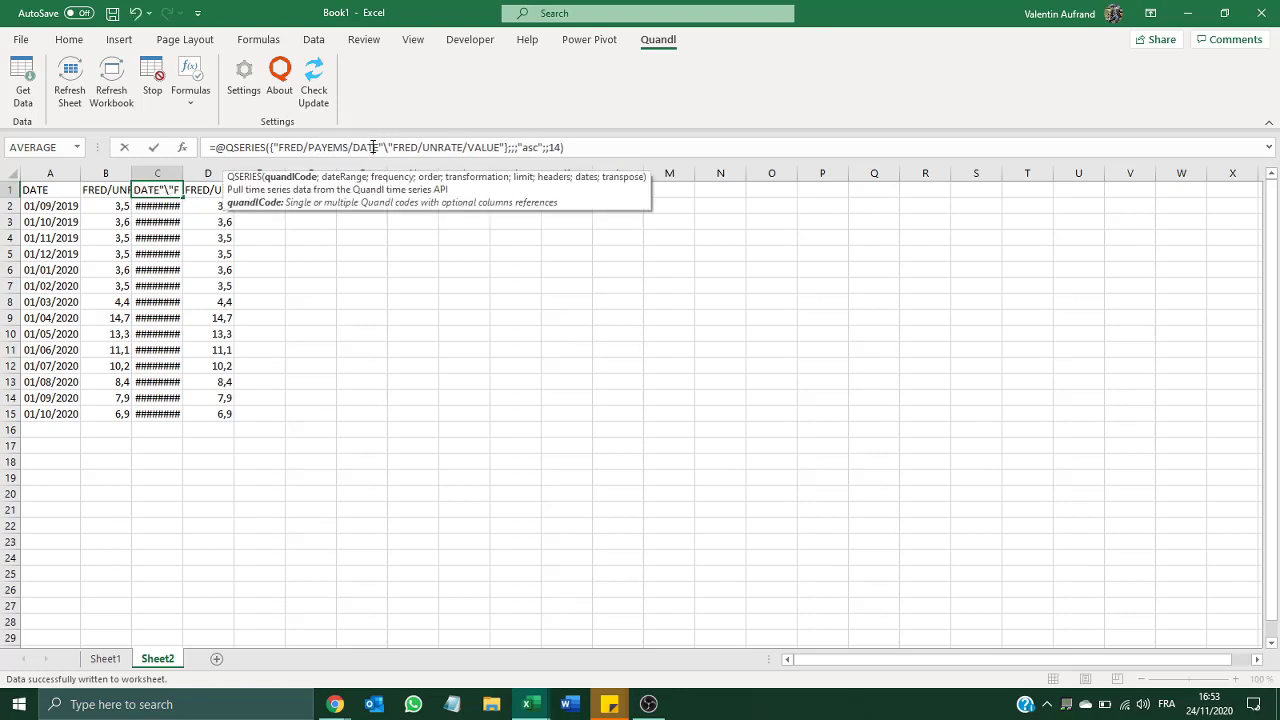
pyautogui.doubleClick(452, 147)
pyautogui.write('PAYEMS')
pyautogui.press('Return')
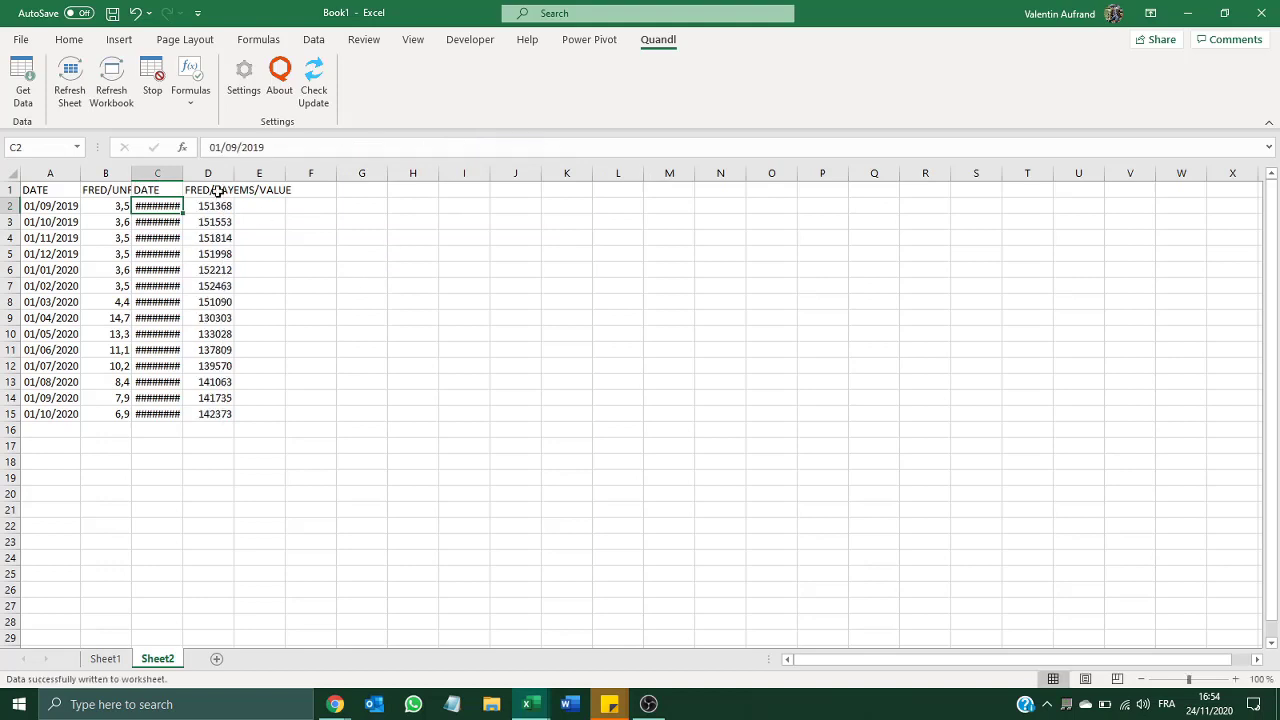
# Auto-fit the widths of columns C, B and D to their contents, checking the PAYEMS formula in C1 along the way
pyautogui.click(211, 205)
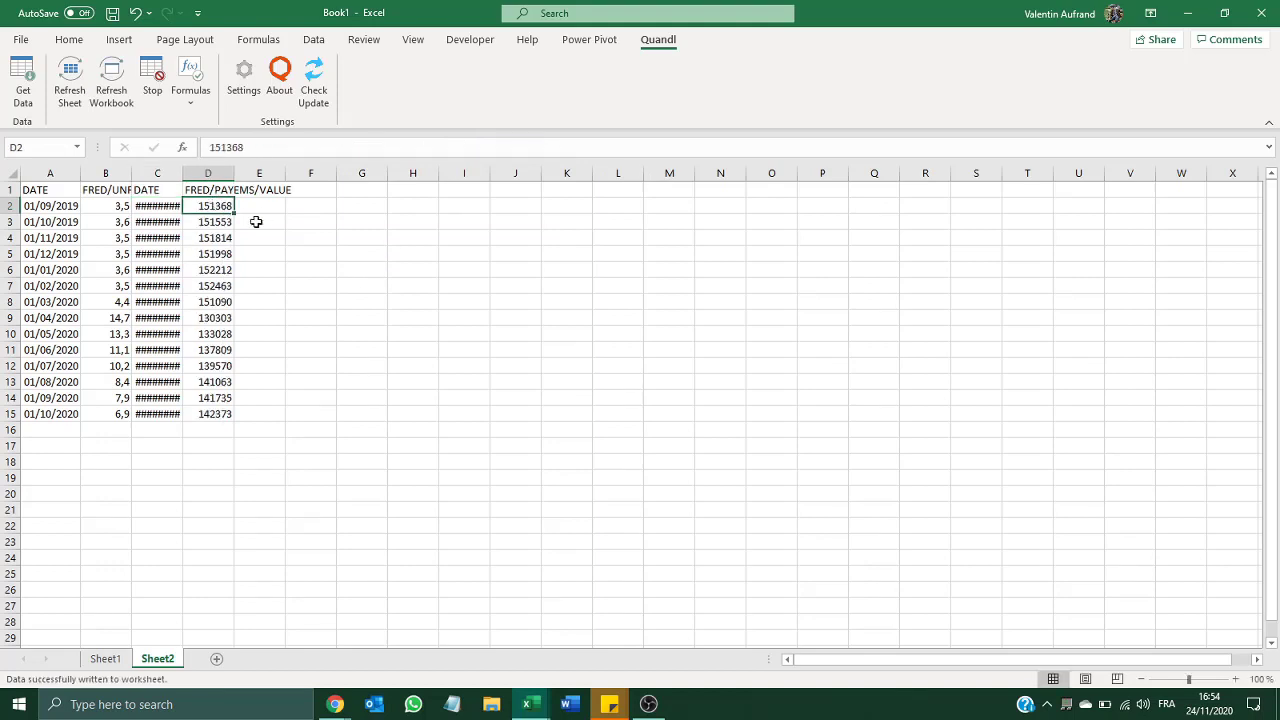
pyautogui.moveTo(181, 167); pyautogui.dragTo(180, 166)
pyautogui.doubleClick(180, 166)
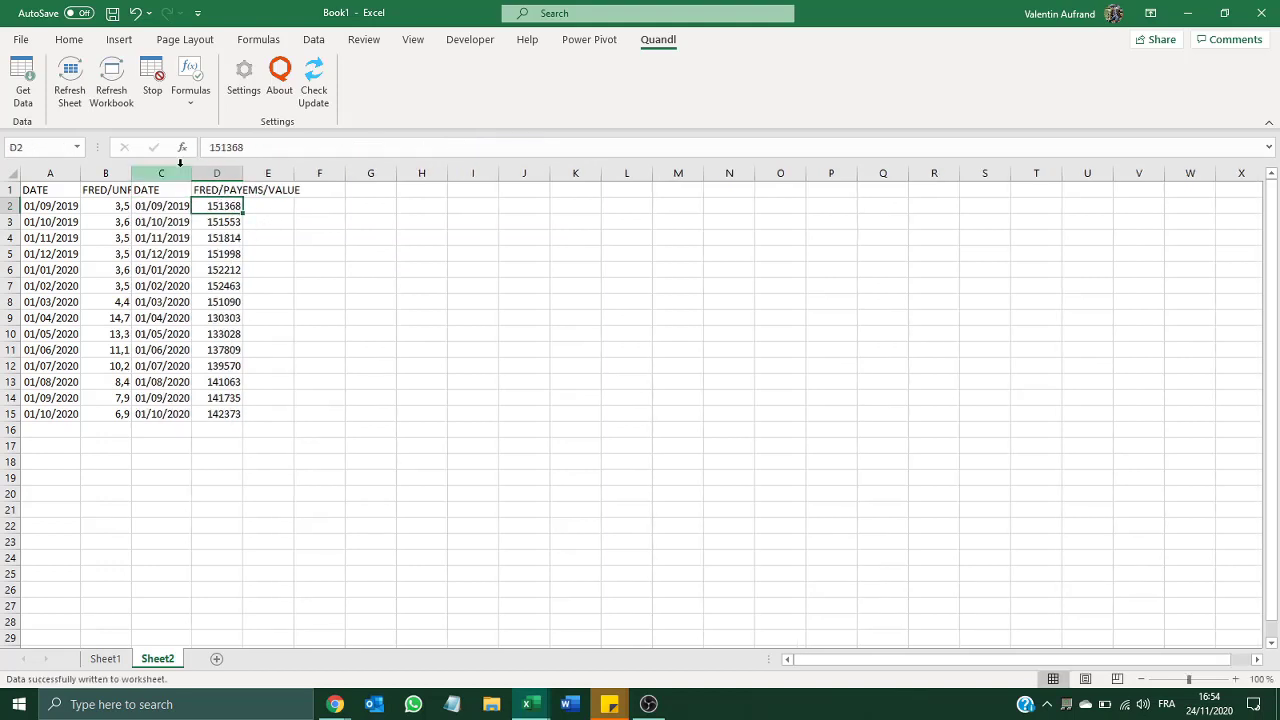
pyautogui.click(167, 189)
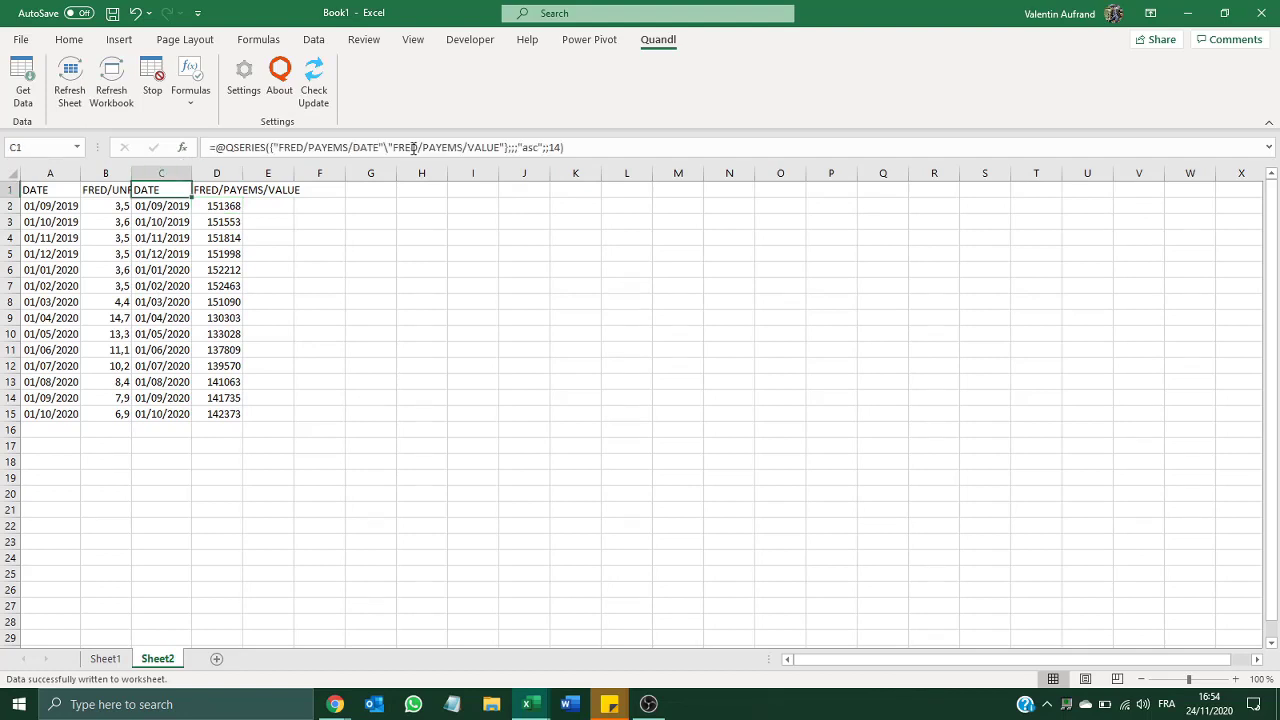
pyautogui.doubleClick(449, 148)
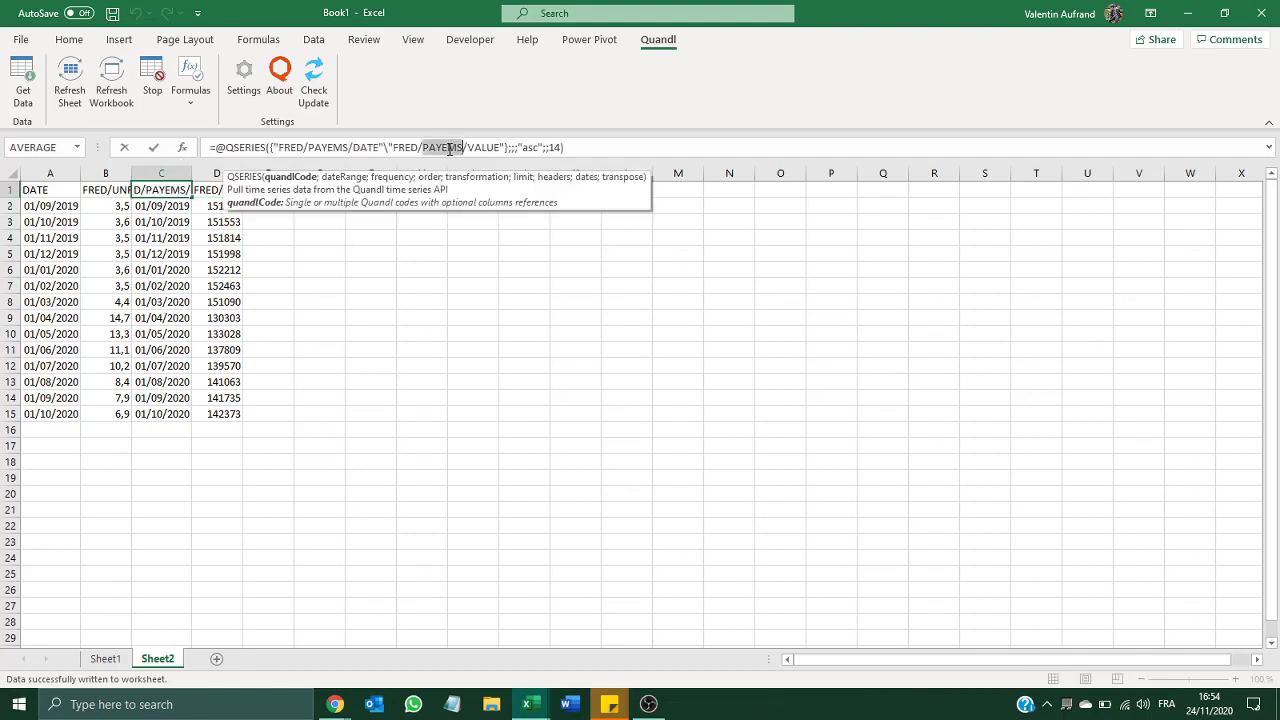
pyautogui.press('Return')
pyautogui.click(266, 286)
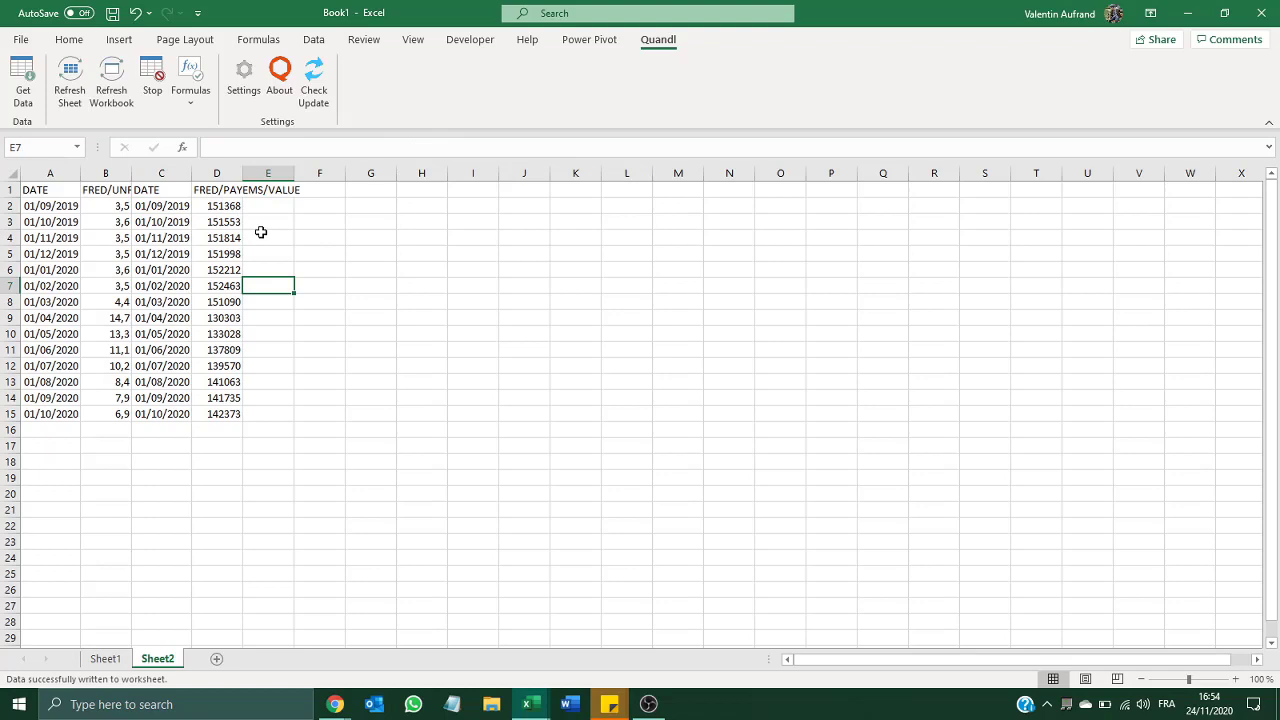
pyautogui.doubleClick(131, 176)
pyautogui.click(261, 221)
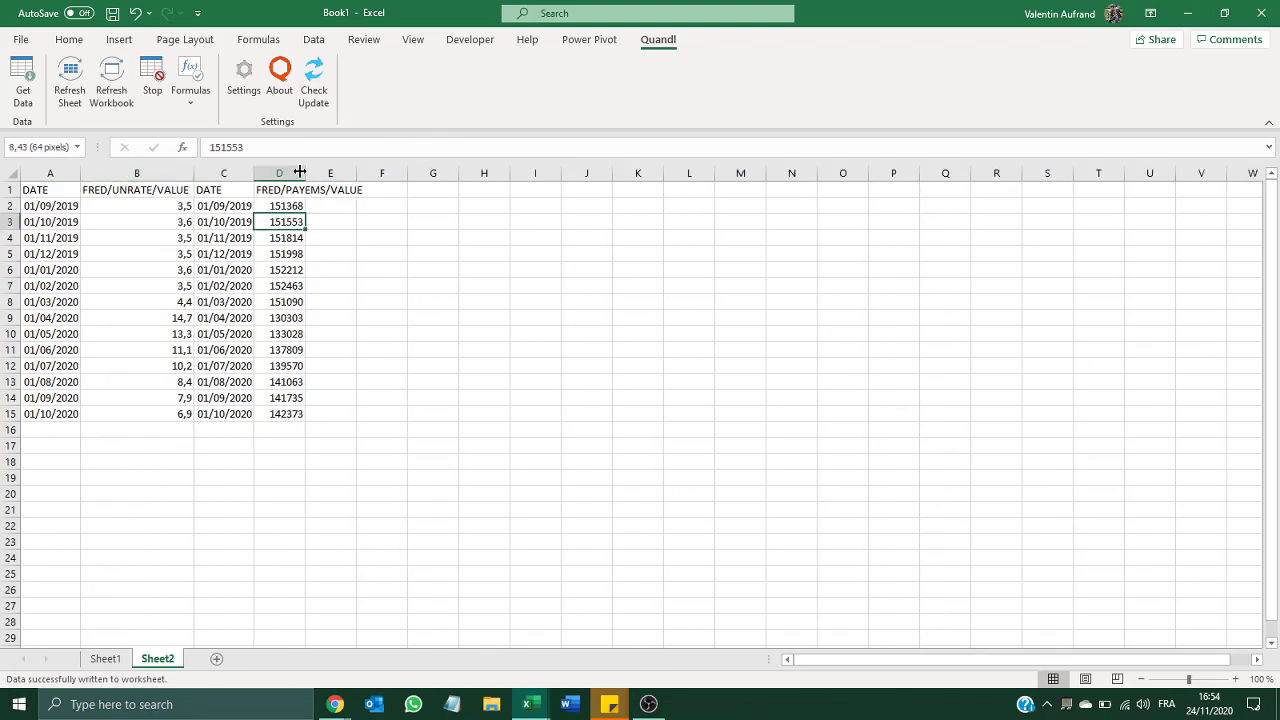
pyautogui.doubleClick(305, 174)
# Replace the first month header in cell B2 of Sheet1 with the formula =TODAY()
pyautogui.click(106, 658)
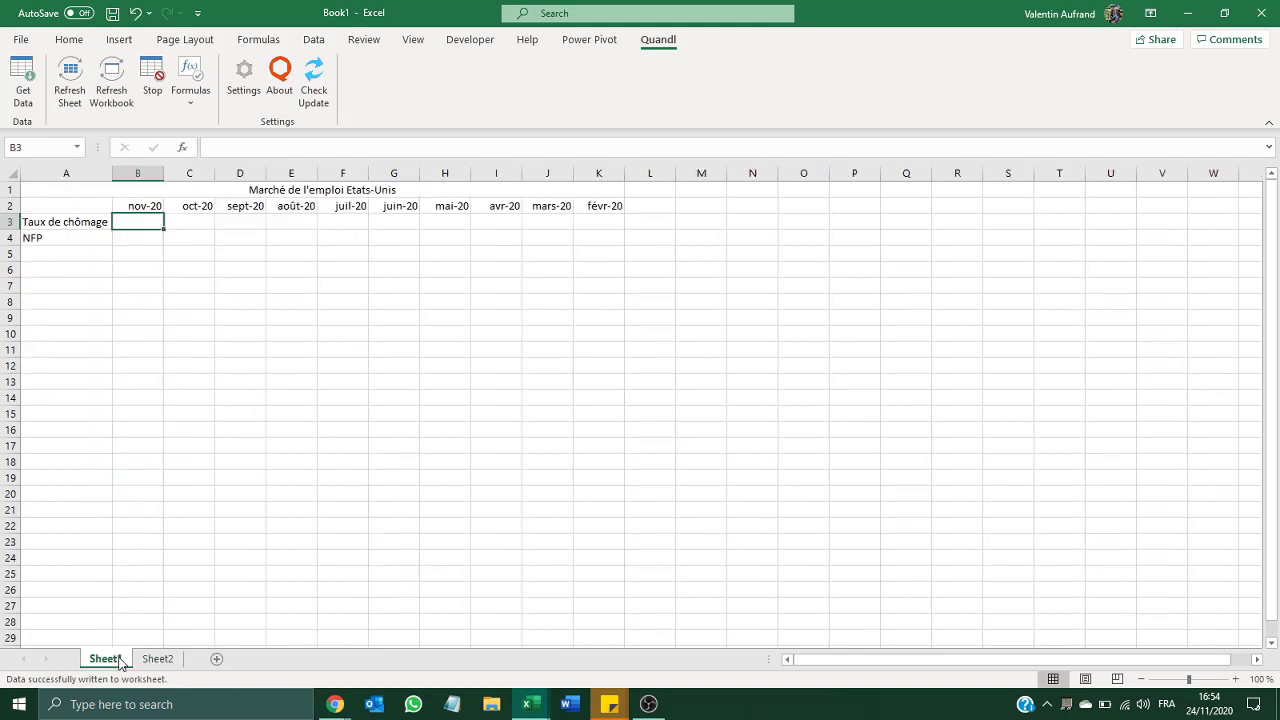
pyautogui.click(158, 204)
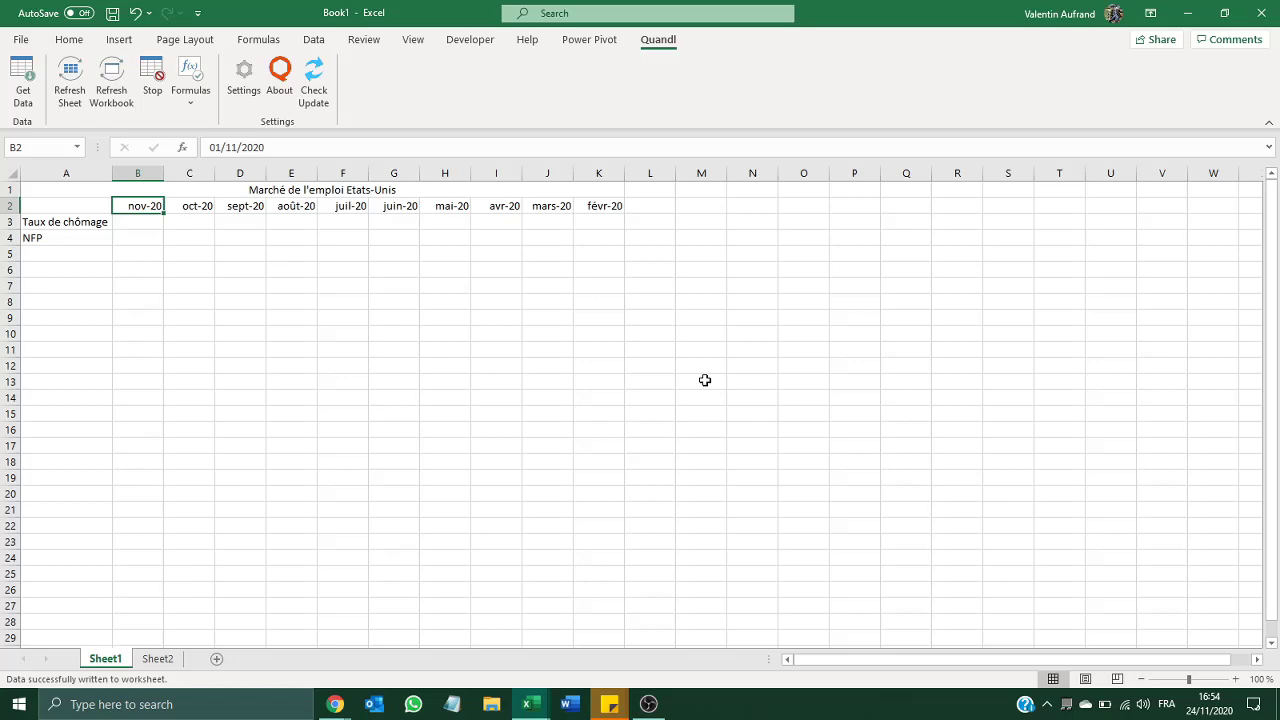
pyautogui.write('+')
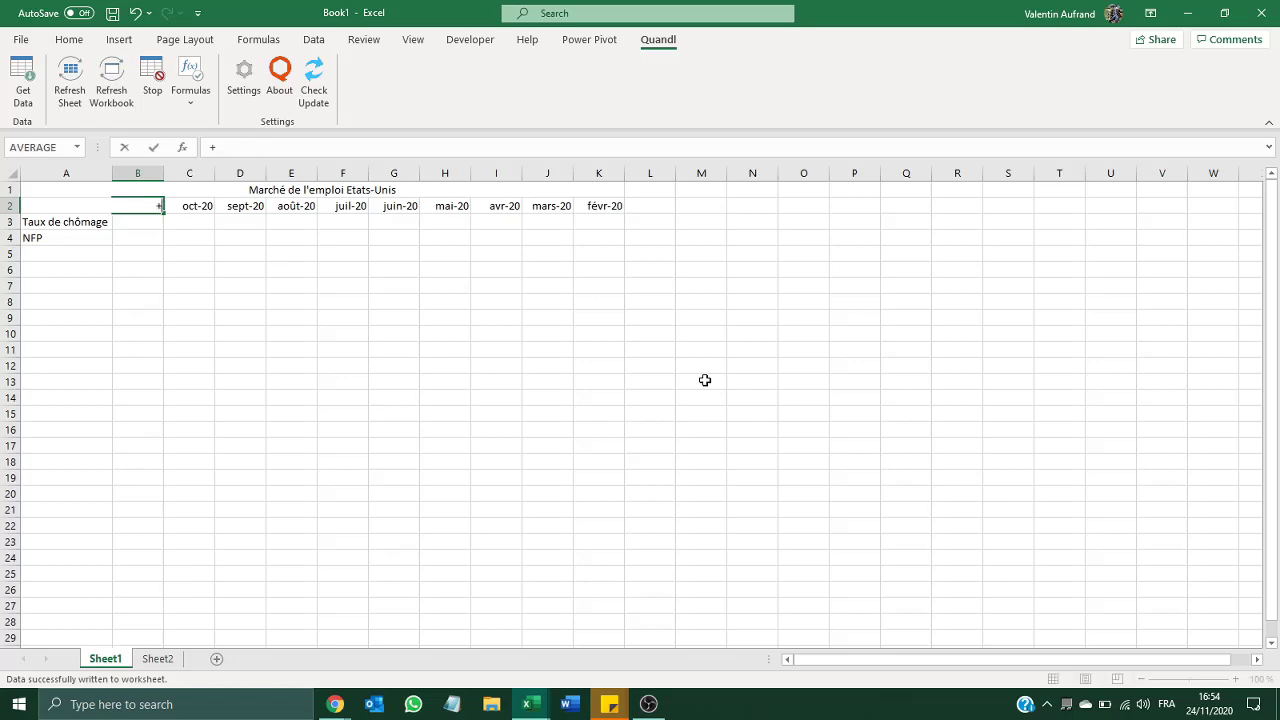
pyautogui.press('BackSpace')
pyautogui.write('=')
pyautogui.write('to')
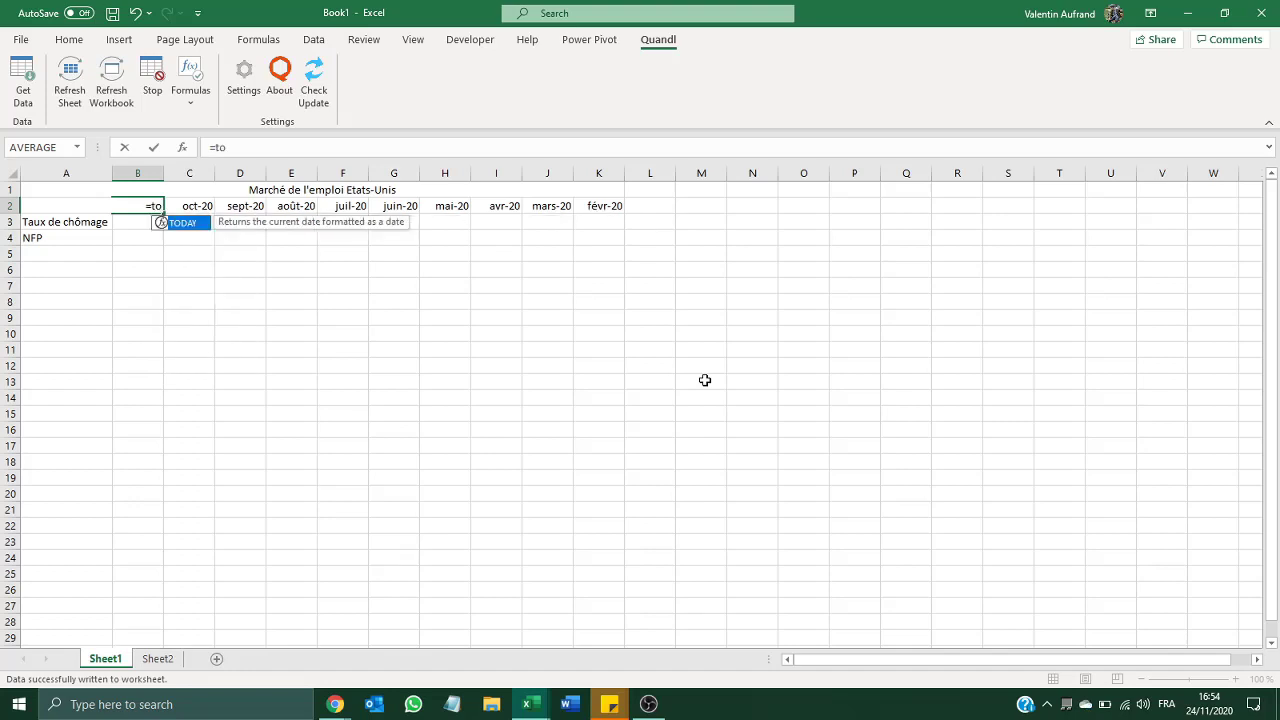
pyautogui.write('day')
pyautogui.press('Tab')
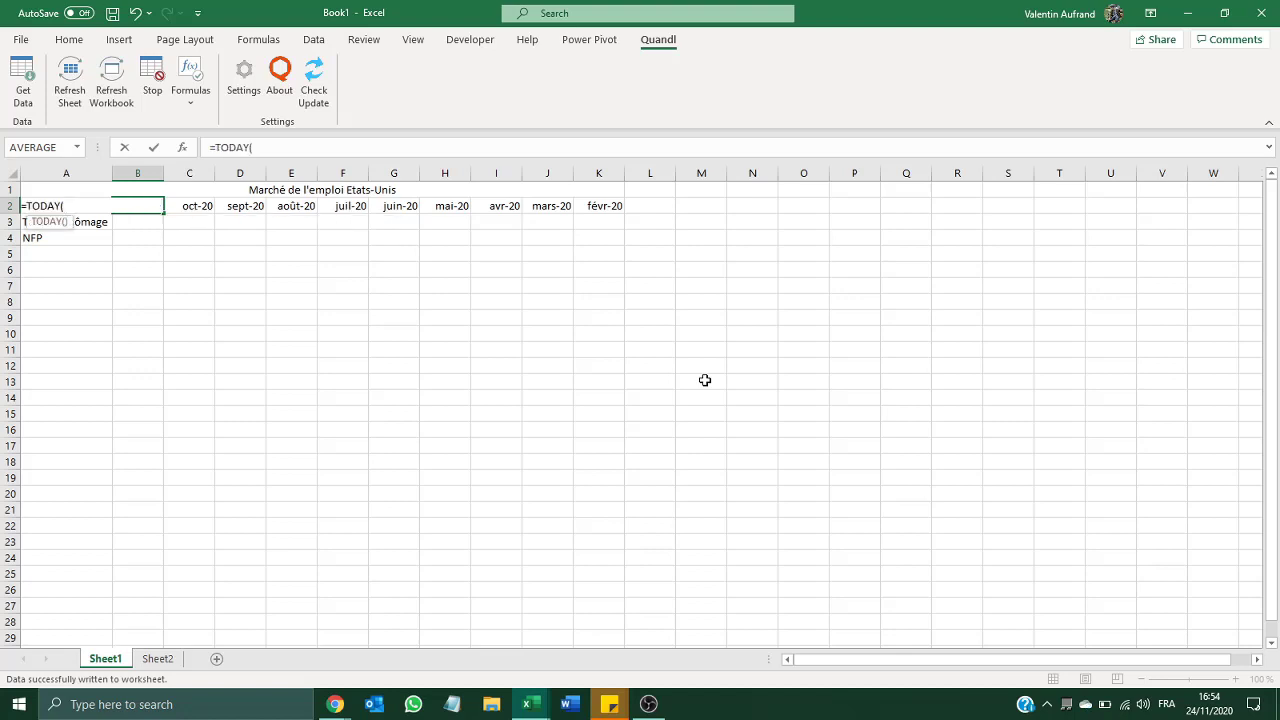
pyautogui.press('Return')
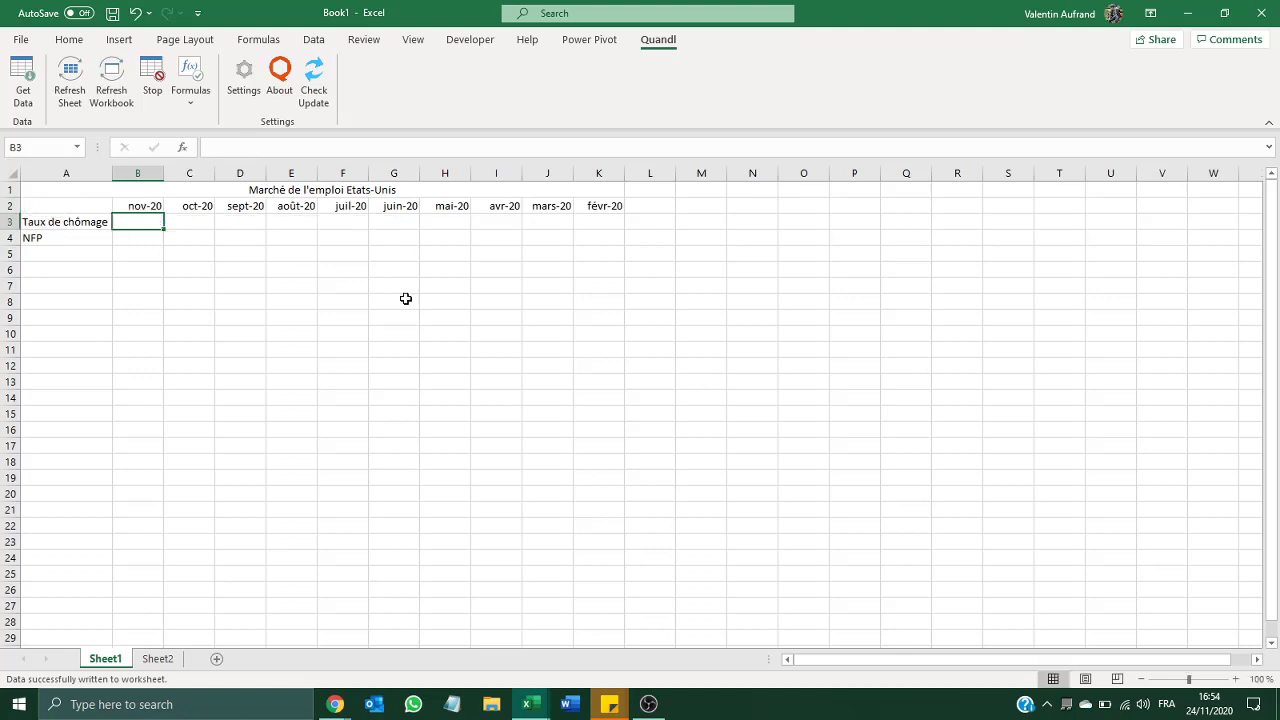
pyautogui.click(133, 207)
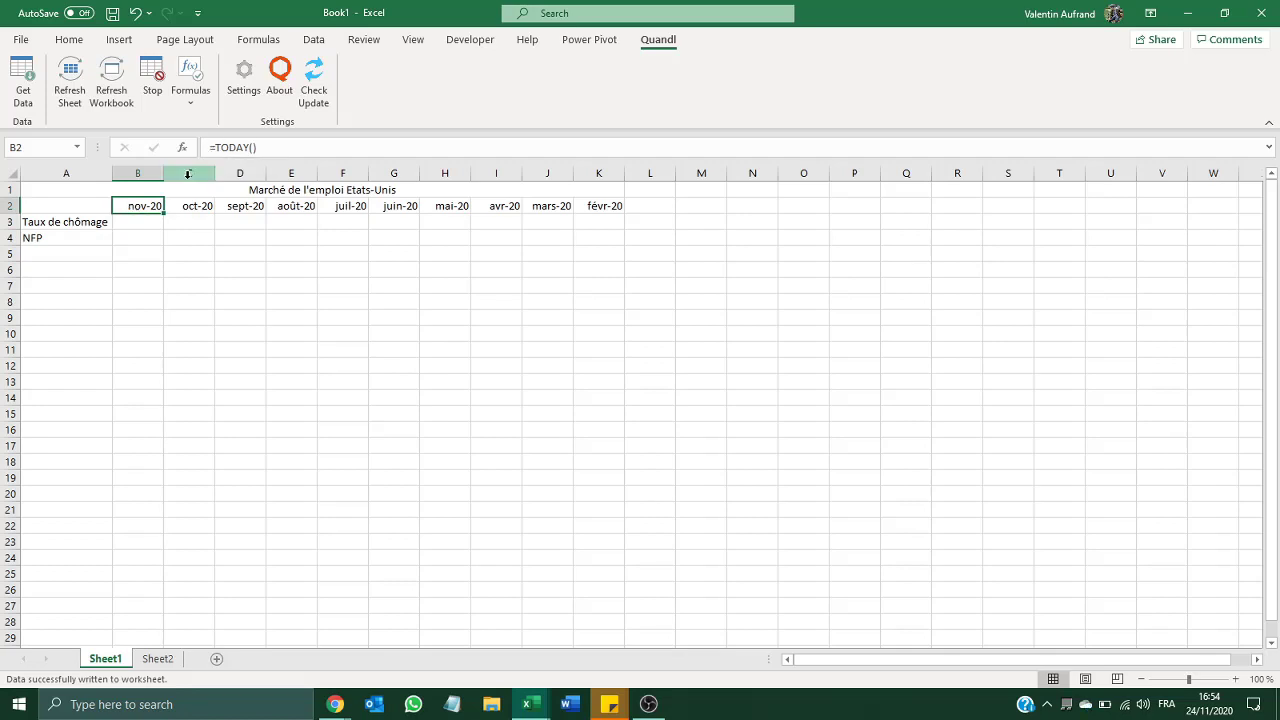
pyautogui.click(221, 147)
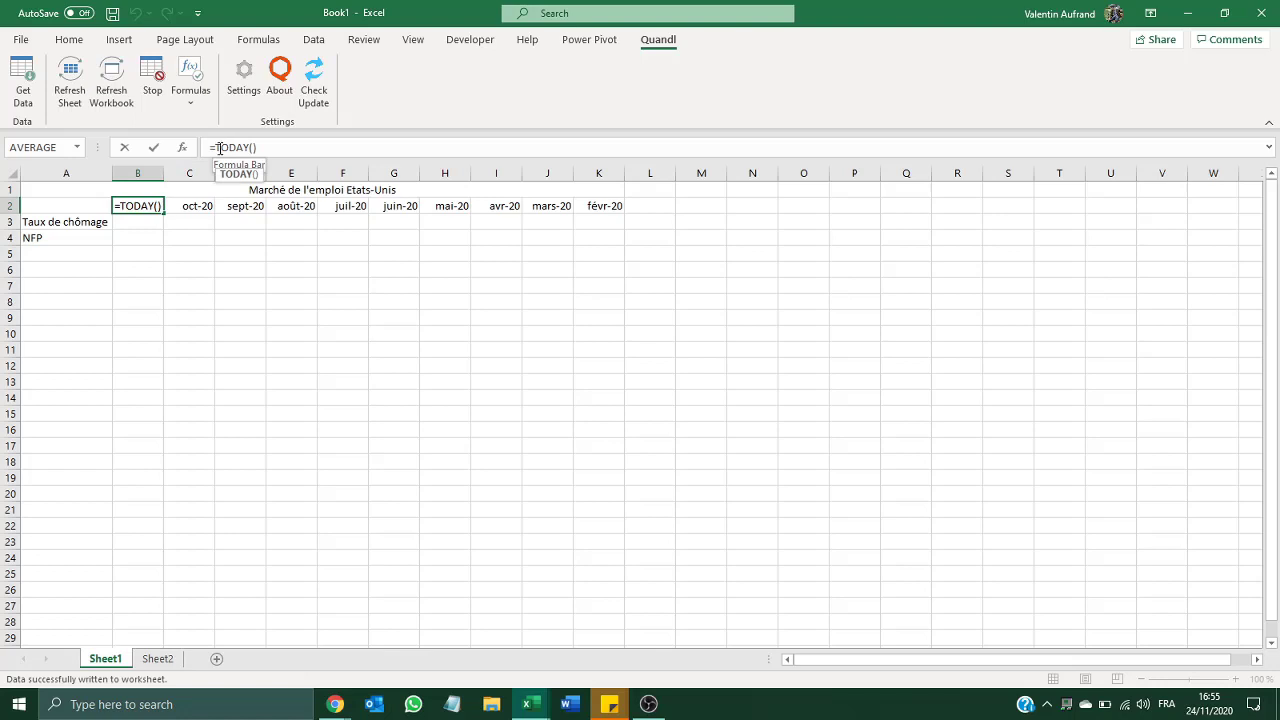
pyautogui.click(218, 148)
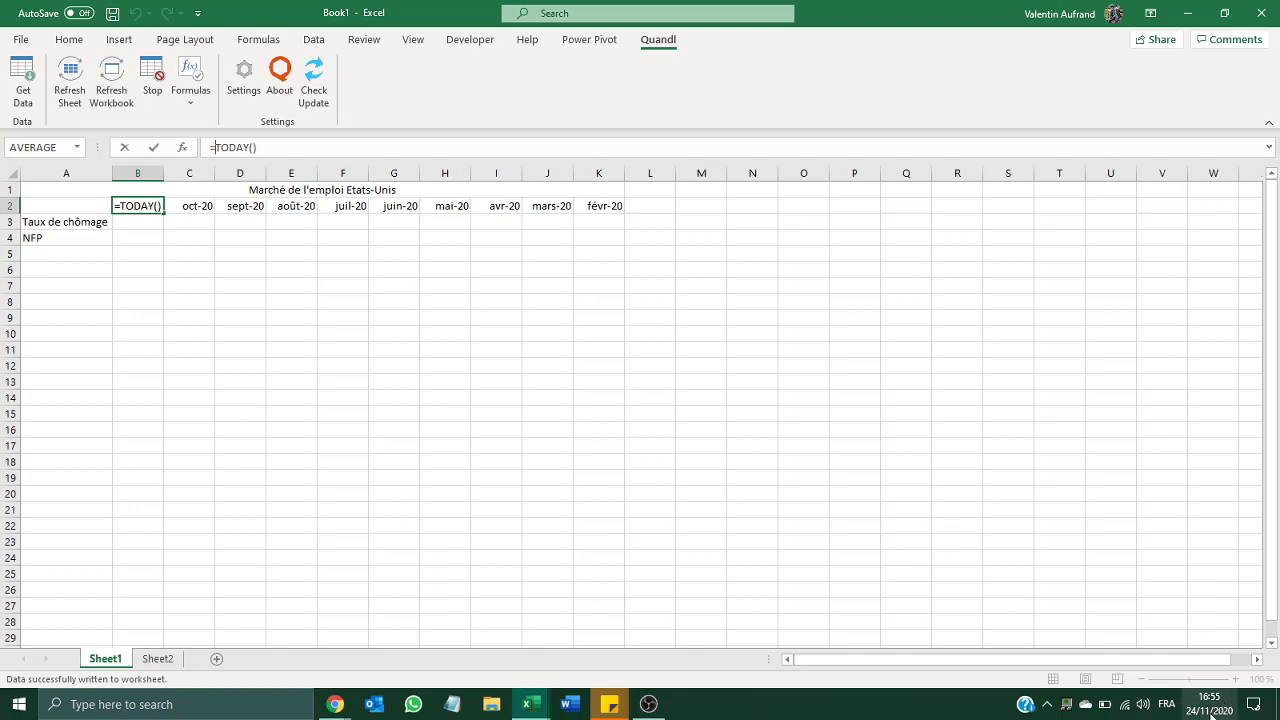
pyautogui.click(414, 364)
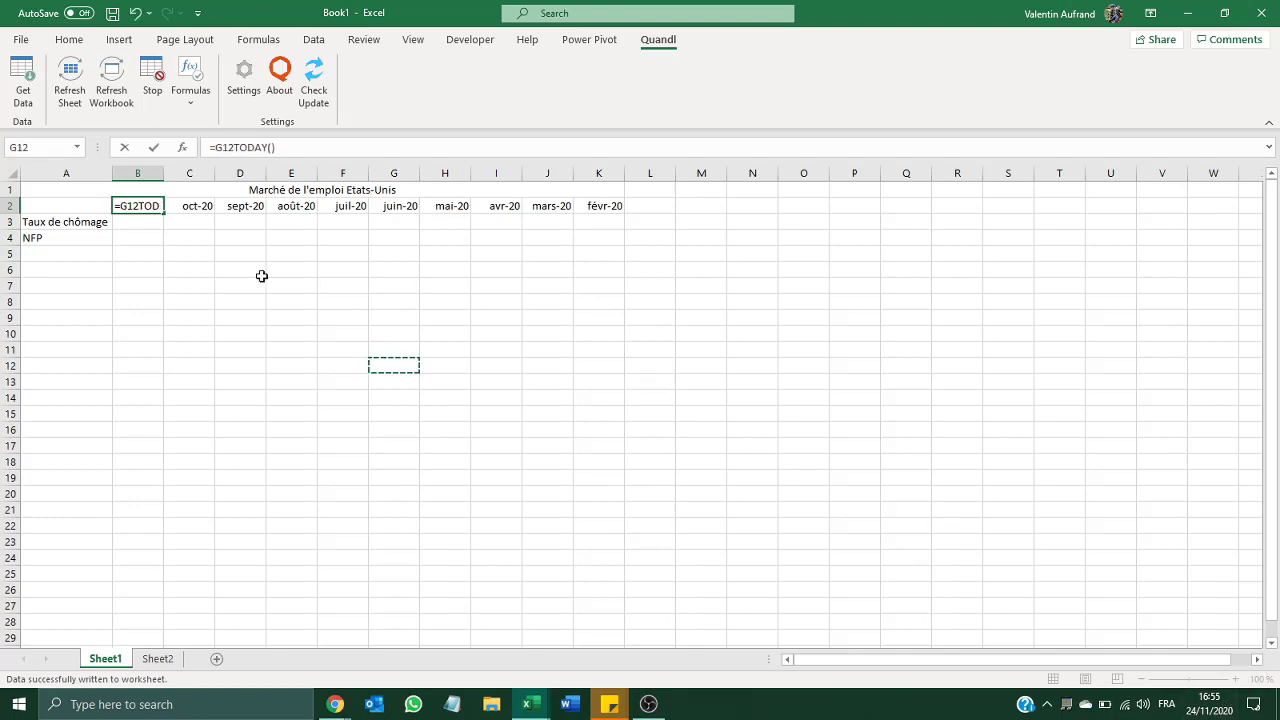
pyautogui.press('Escape')
pyautogui.press('Return')
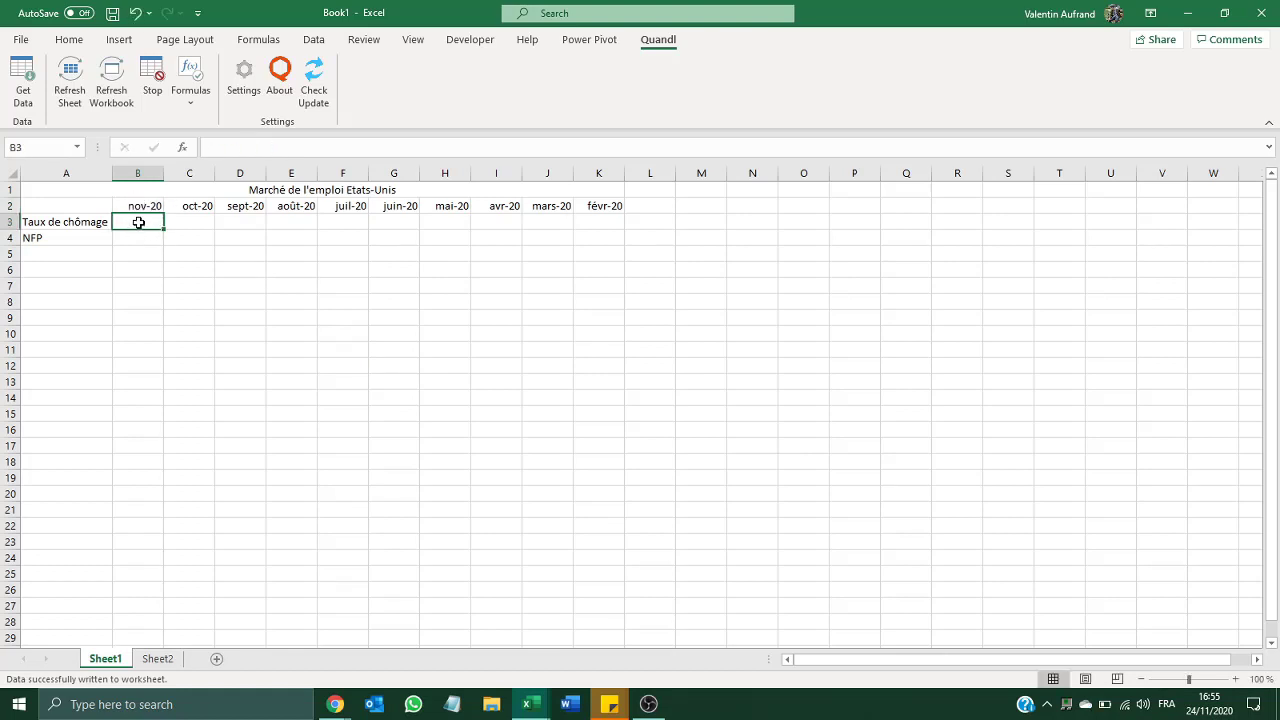
# Check the date columns on Sheet2, and apply the Short Date format to cell B2 of Sheet1
pyautogui.click(158, 658)
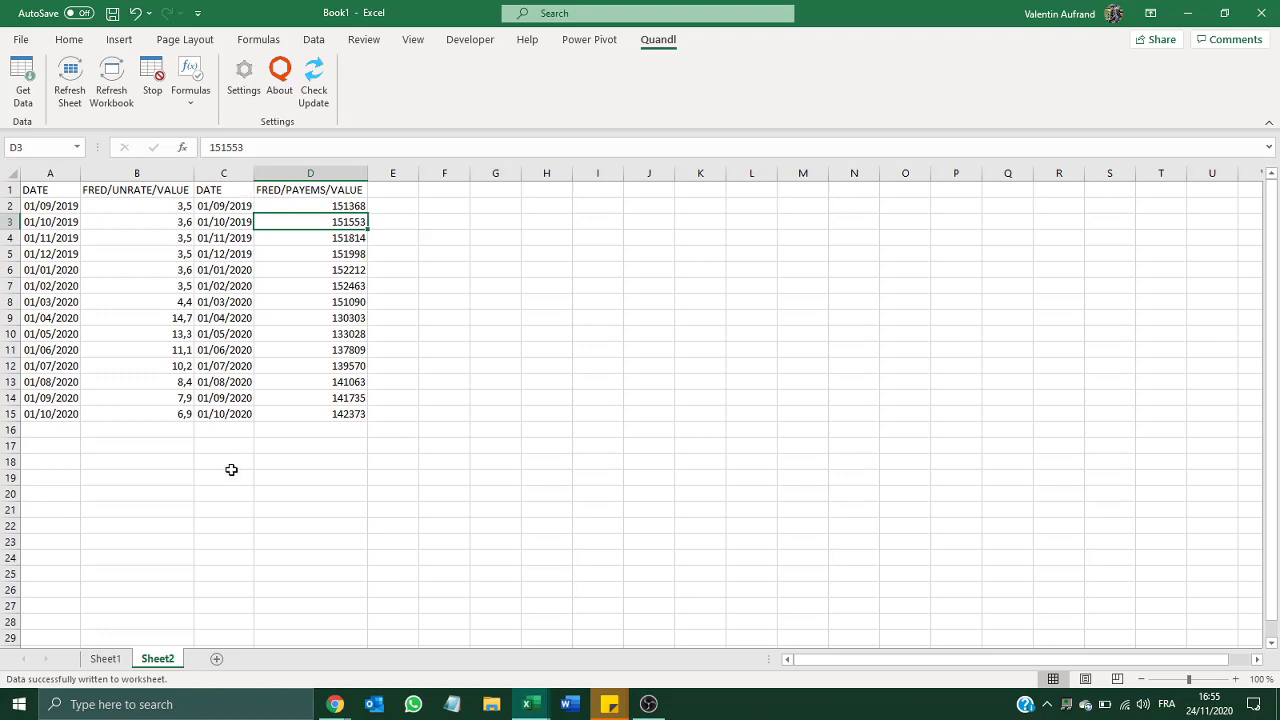
pyautogui.click(230, 172)
pyautogui.click(105, 658)
pyautogui.click(151, 206)
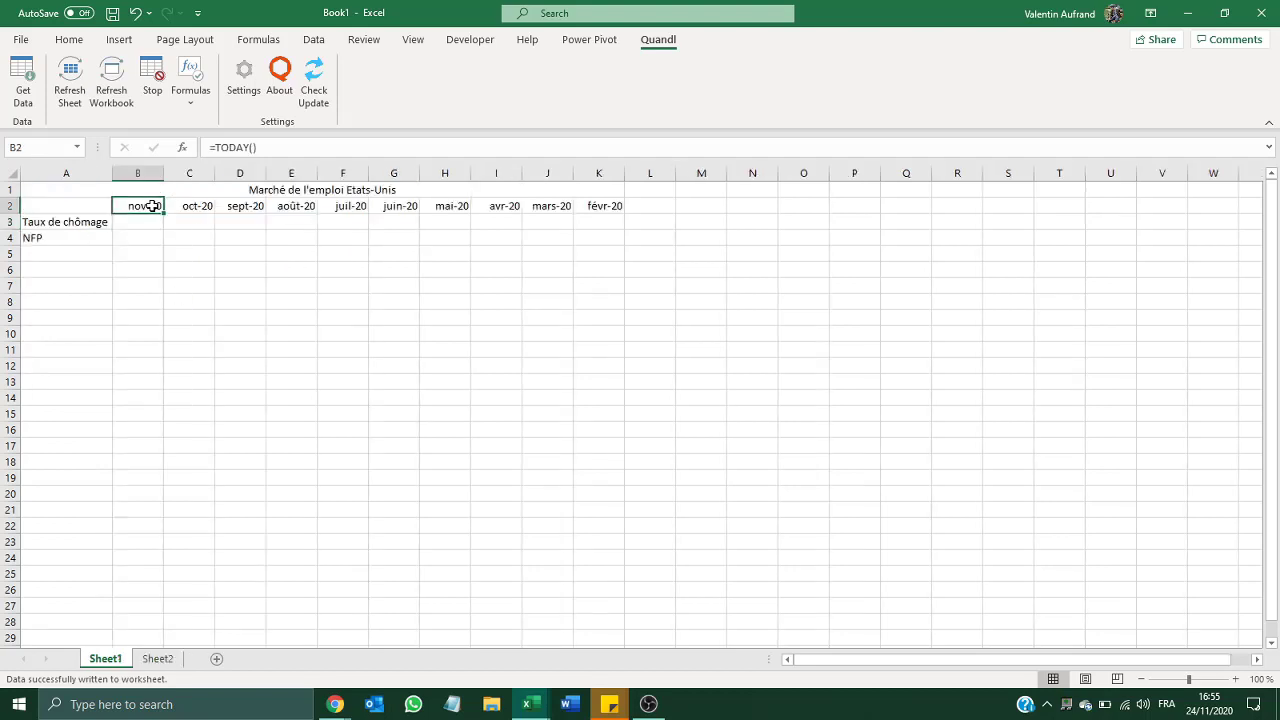
pyautogui.click(66, 40)
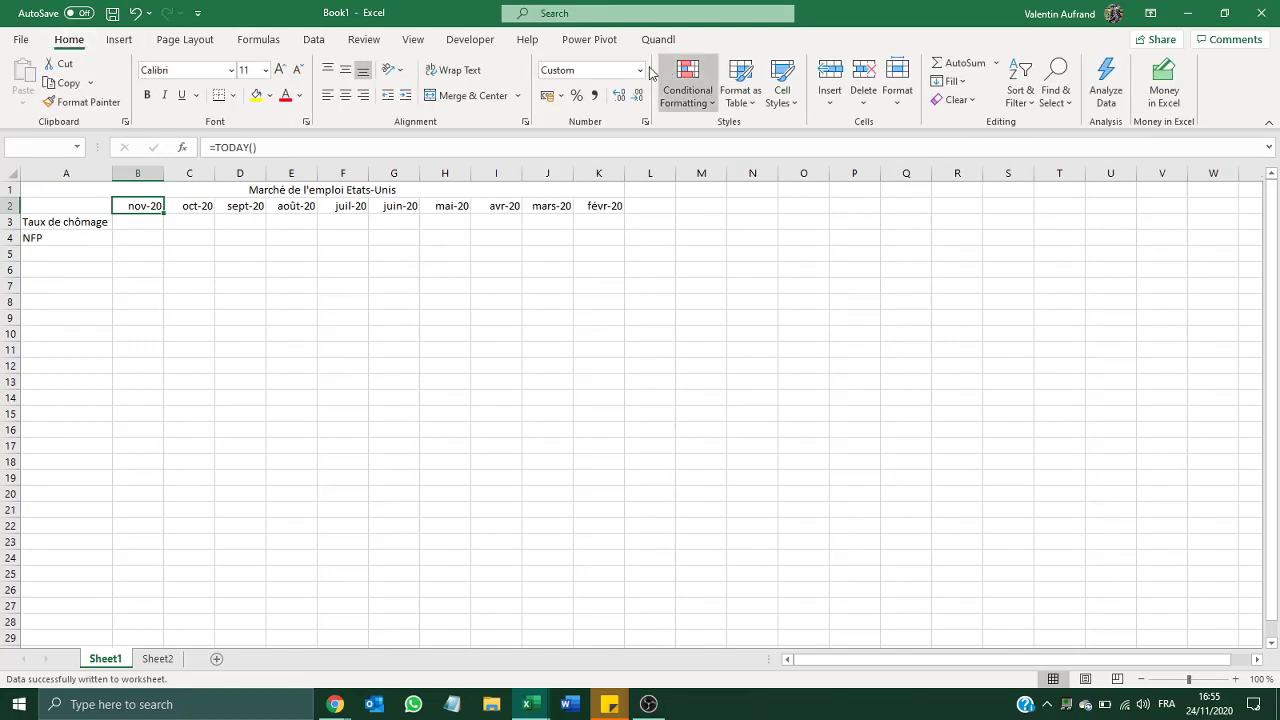
pyautogui.click(641, 70)
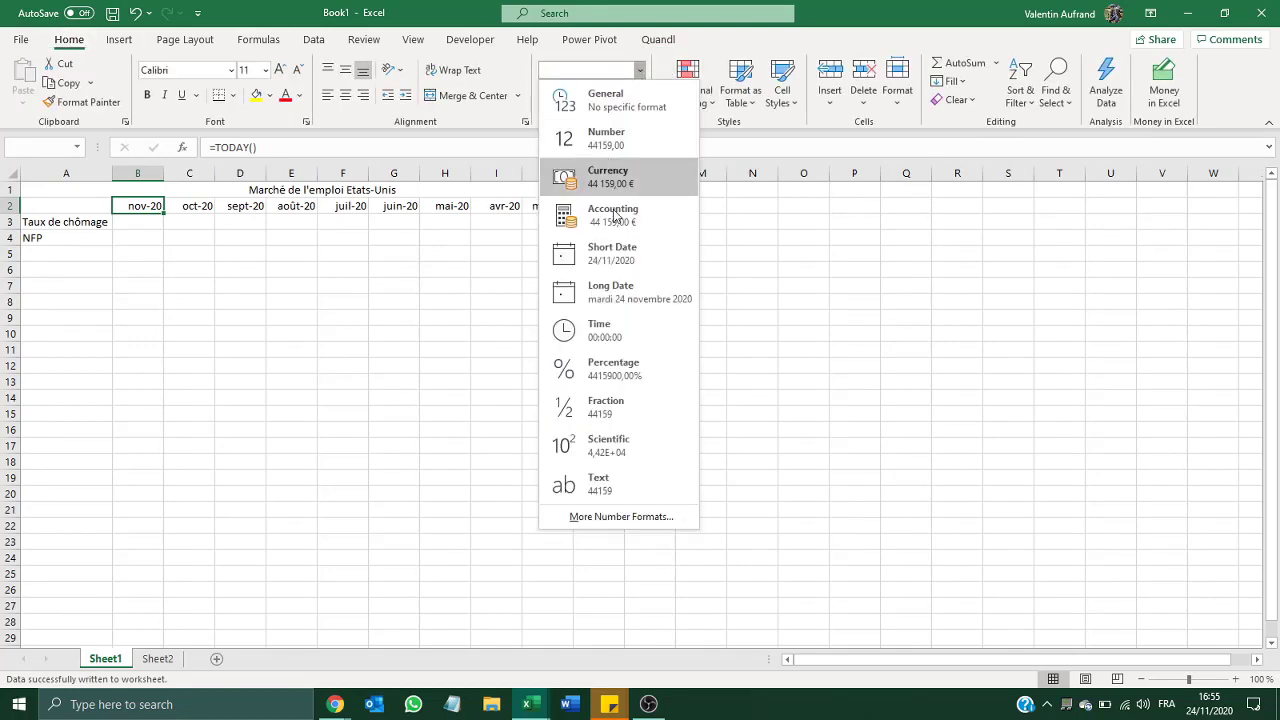
pyautogui.click(613, 259)
pyautogui.click(190, 237)
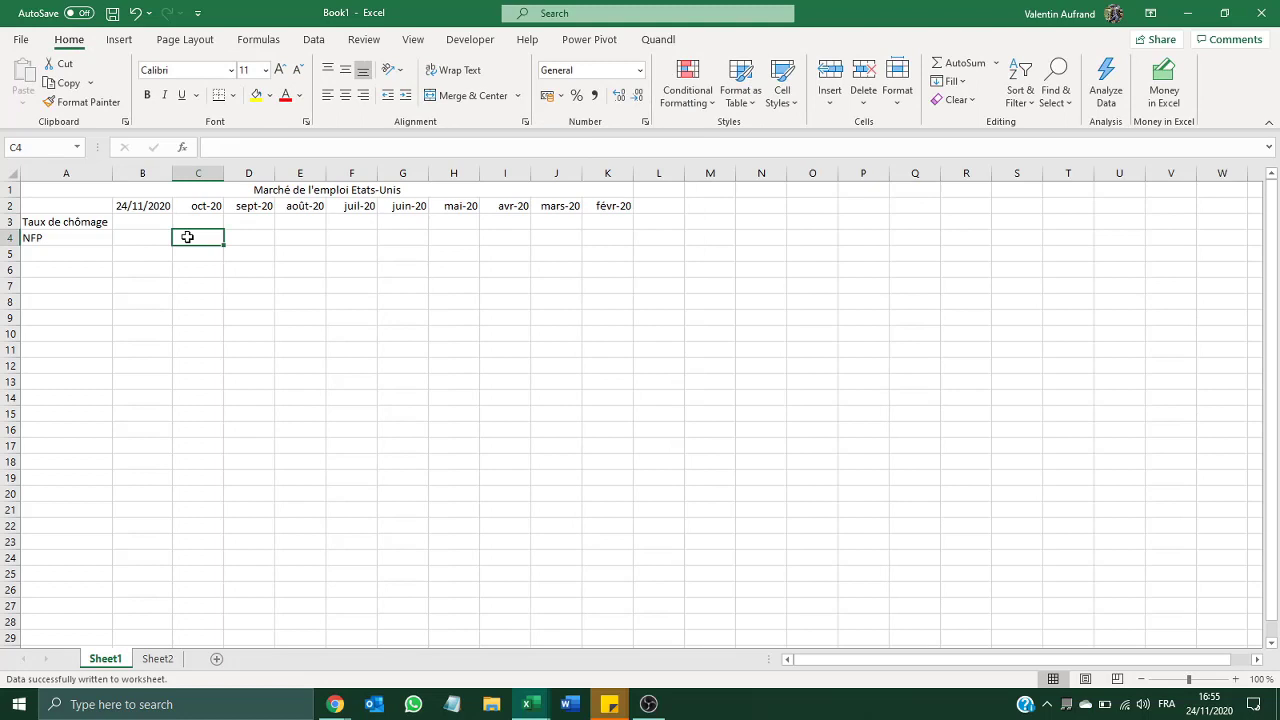
# Replace TODAY() in cell B2's formula with "01/"&MONTH(TODAY()) to start a first-of-month date
pyautogui.click(134, 205)
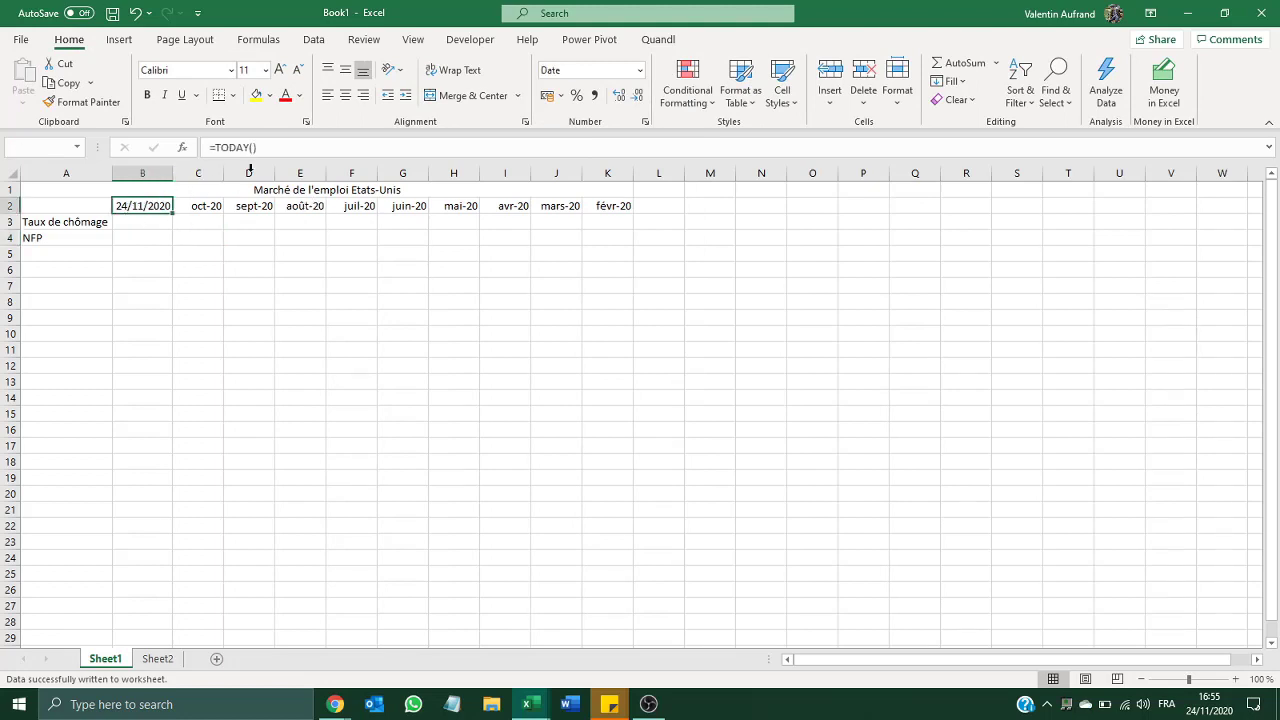
pyautogui.click(250, 141)
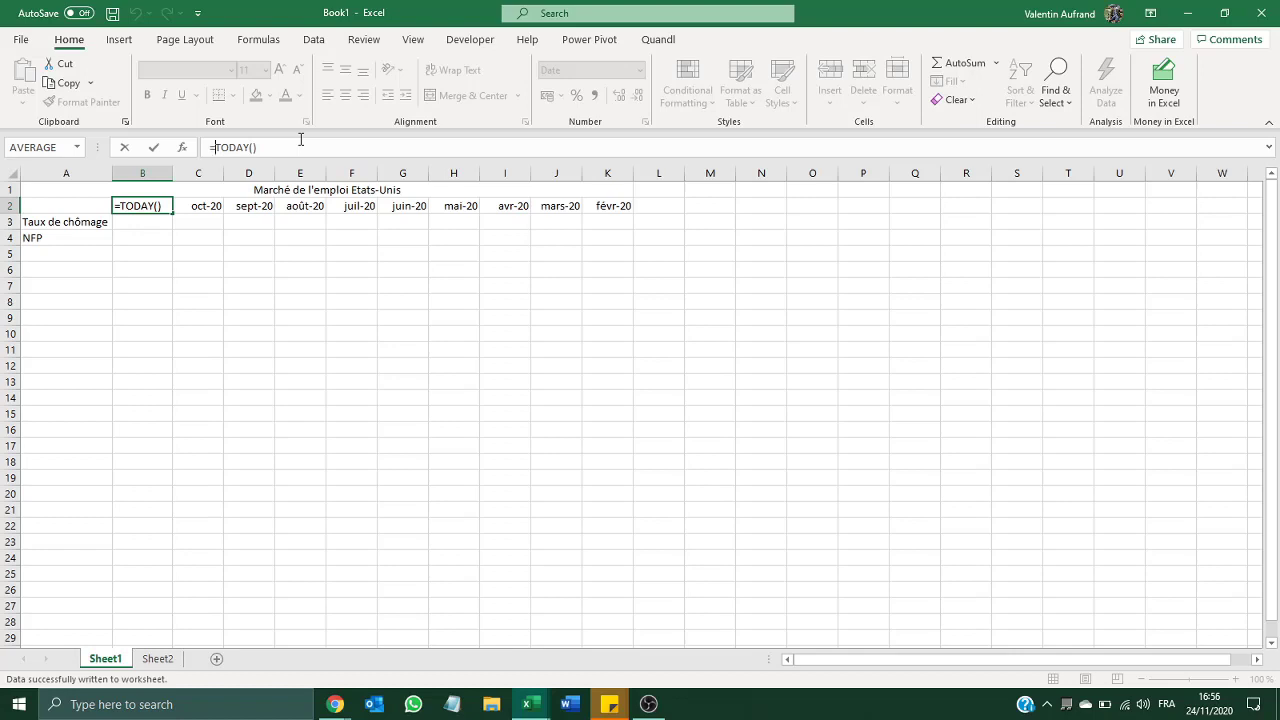
pyautogui.press('Delete')
pyautogui.press('Delete')
pyautogui.press('Delete')
pyautogui.press('Delete')
pyautogui.press('Delete')
pyautogui.press('Delete')
pyautogui.write('"01/"&')
pyautogui.write('to')
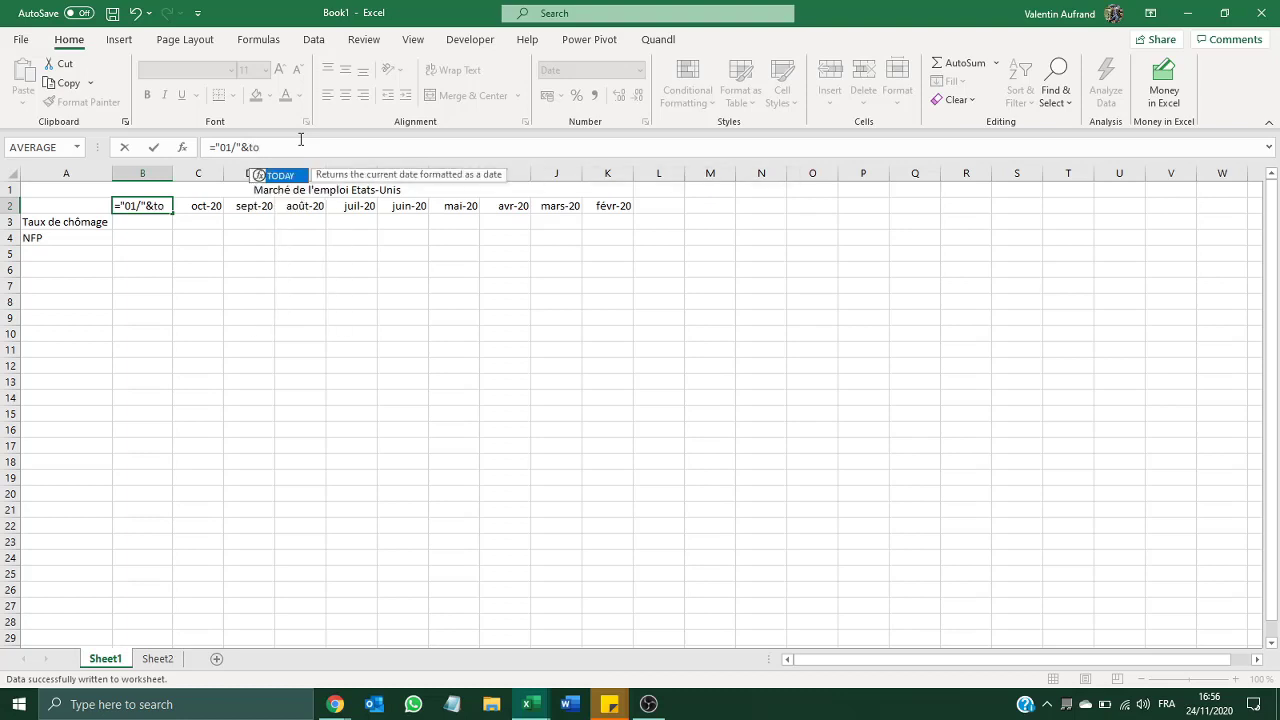
pyautogui.press('BackSpace')
pyautogui.press('BackSpace')
pyautogui.write('month')
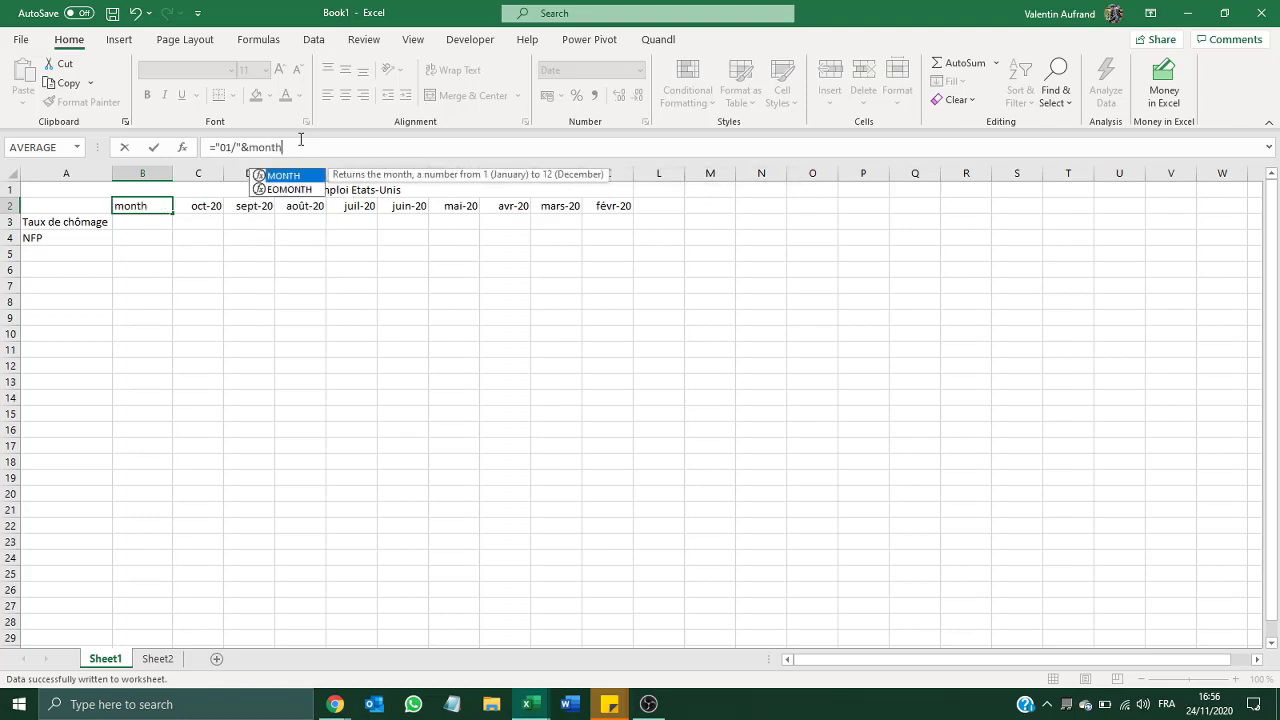
pyautogui.press('Tab')
pyautogui.write('toda')
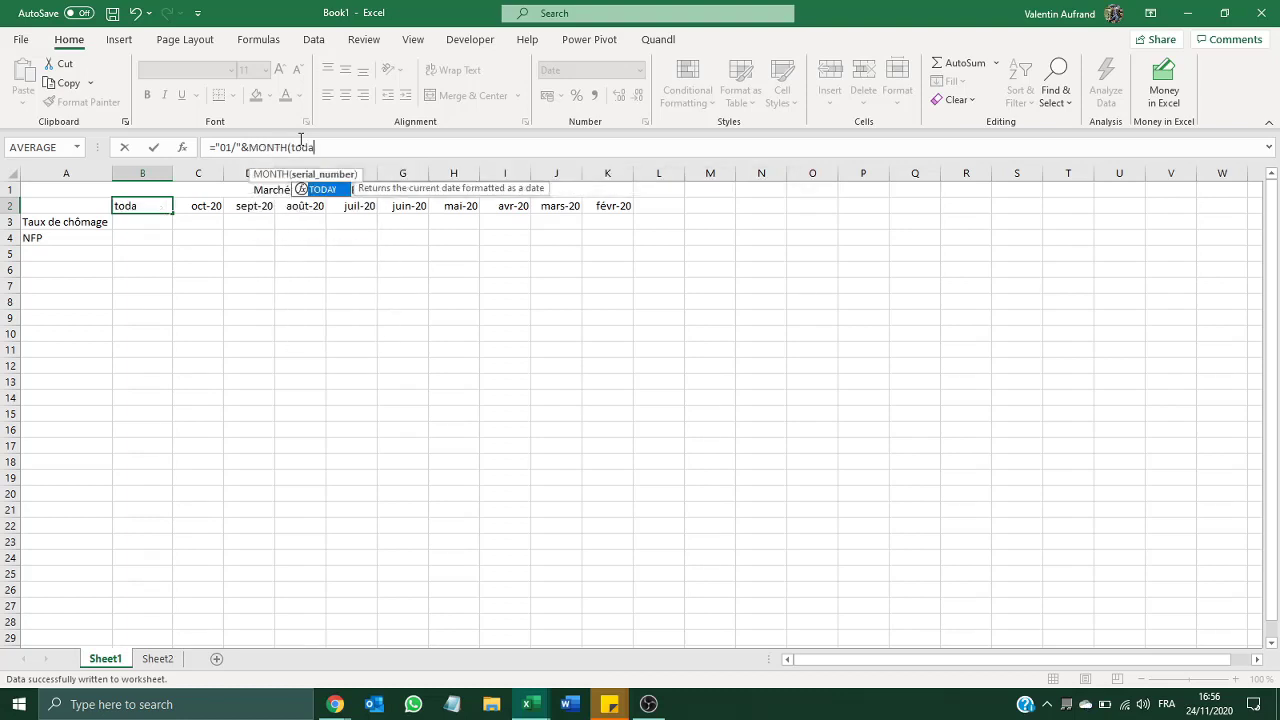
pyautogui.press('Tab')
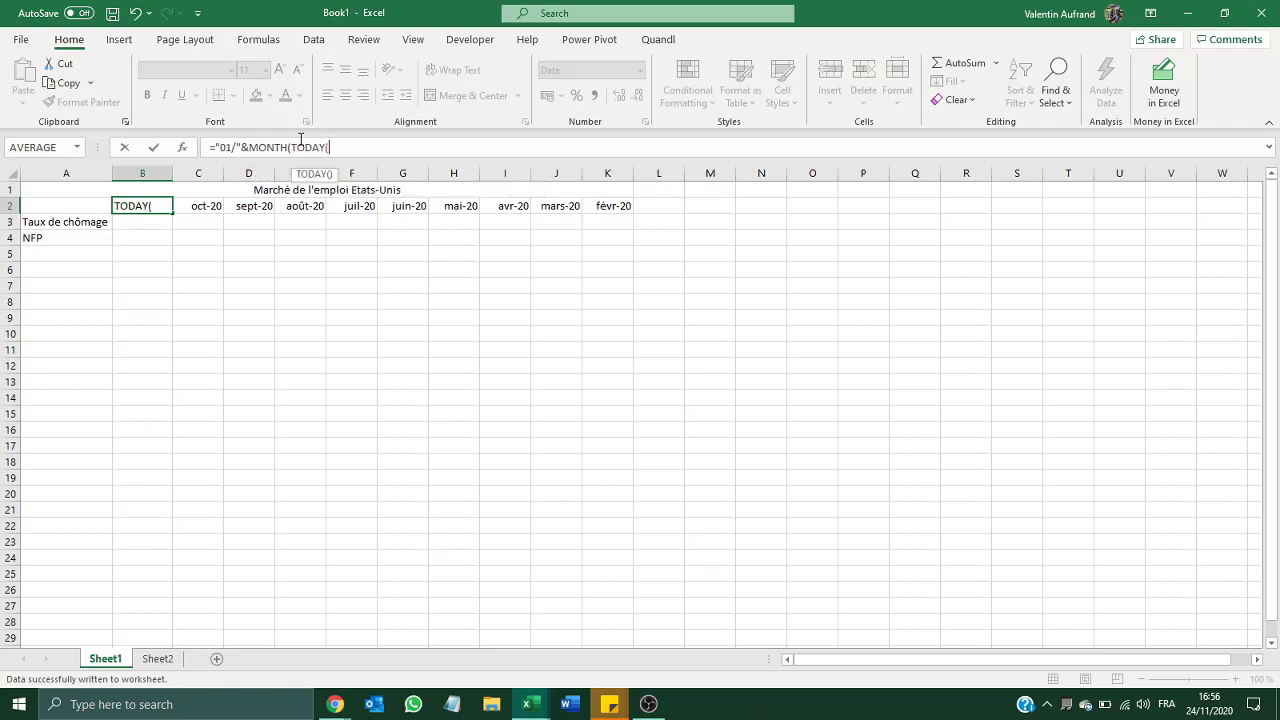
pyautogui.write(')')
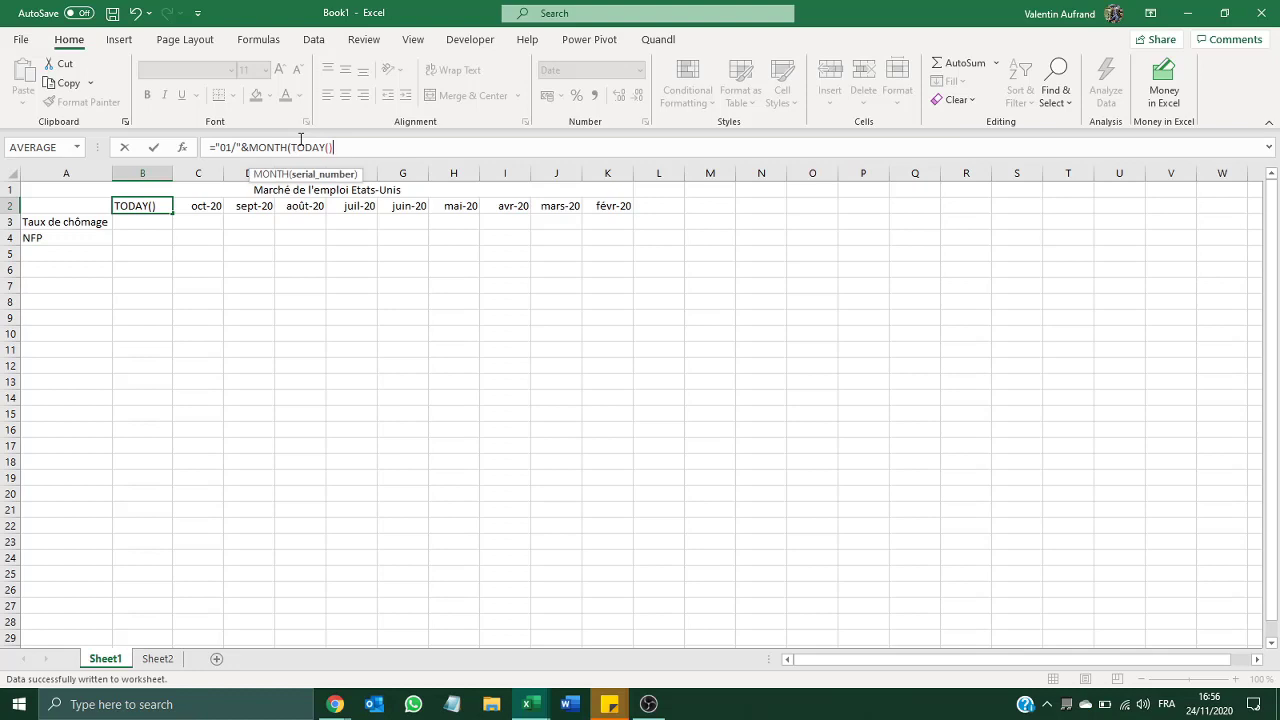
pyautogui.write(')')
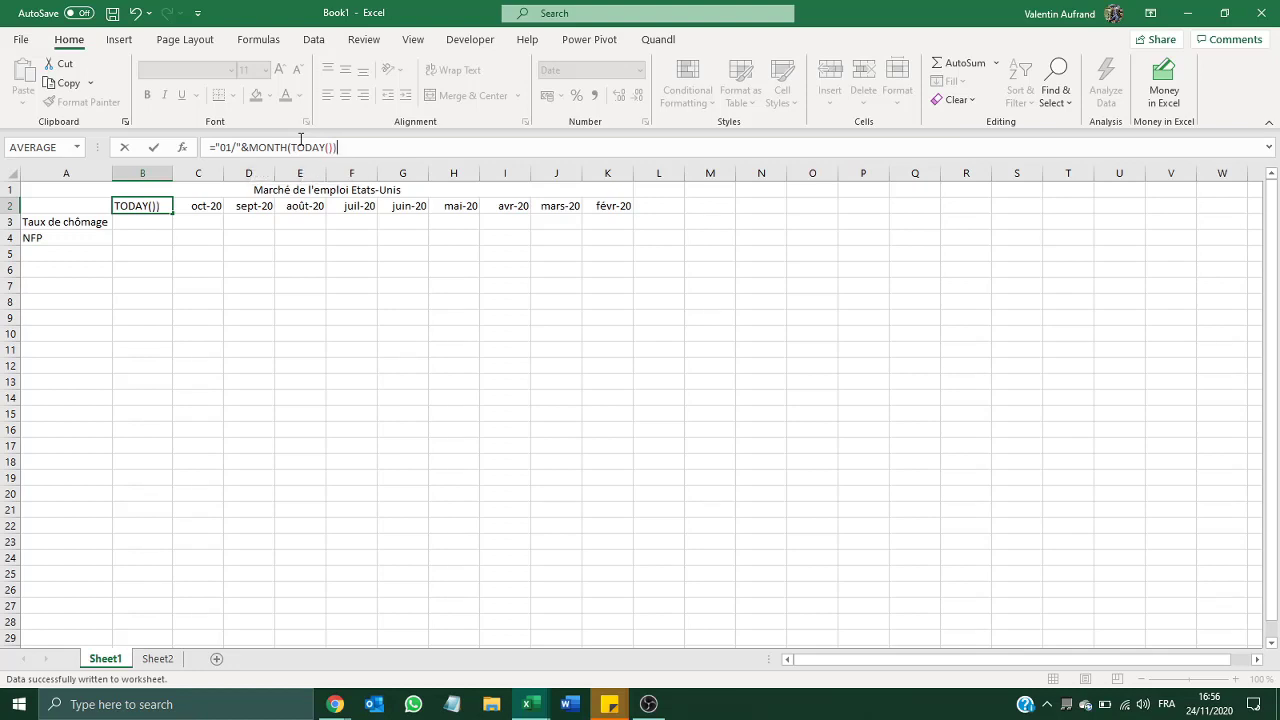
# Complete the B2 formula by appending &"/"&YEAR(TODAY()) after the month part
pyautogui.write('&"/"&')
pyautogui.write('year')
pyautogui.press('Tab')
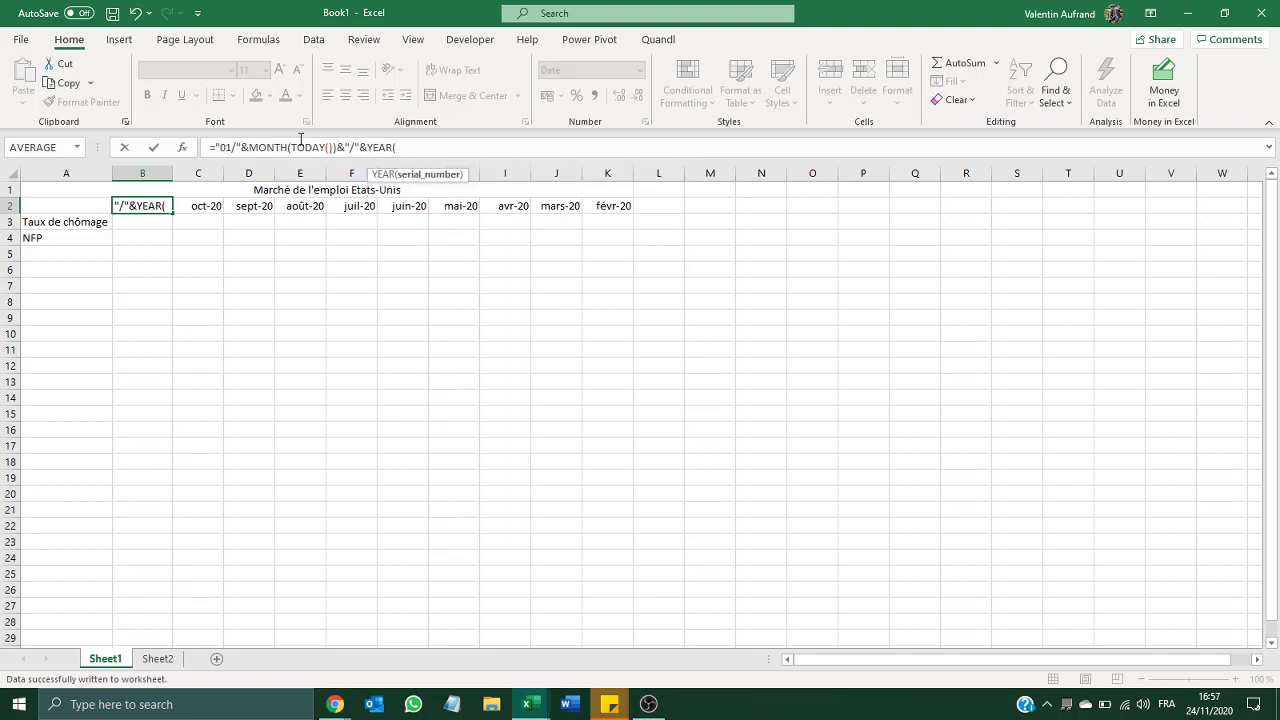
pyautogui.write('today')
pyautogui.press('Tab')
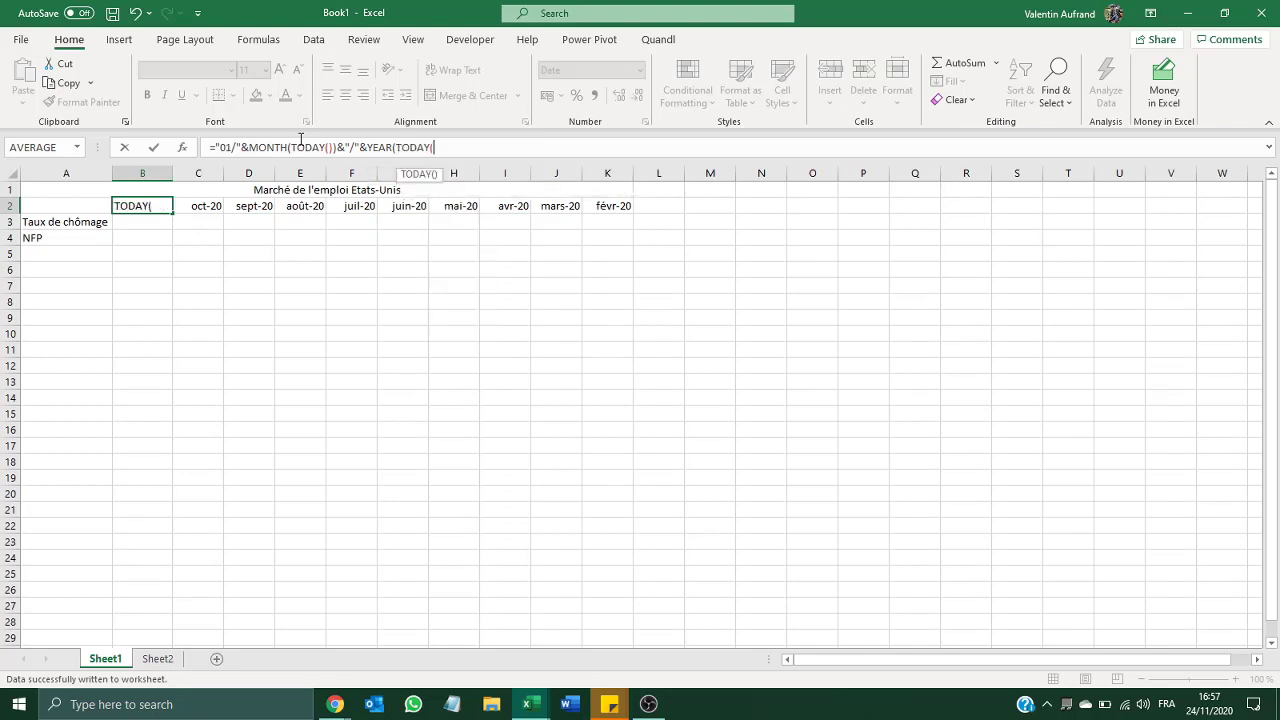
pyautogui.write('))')
pyautogui.press('Return')
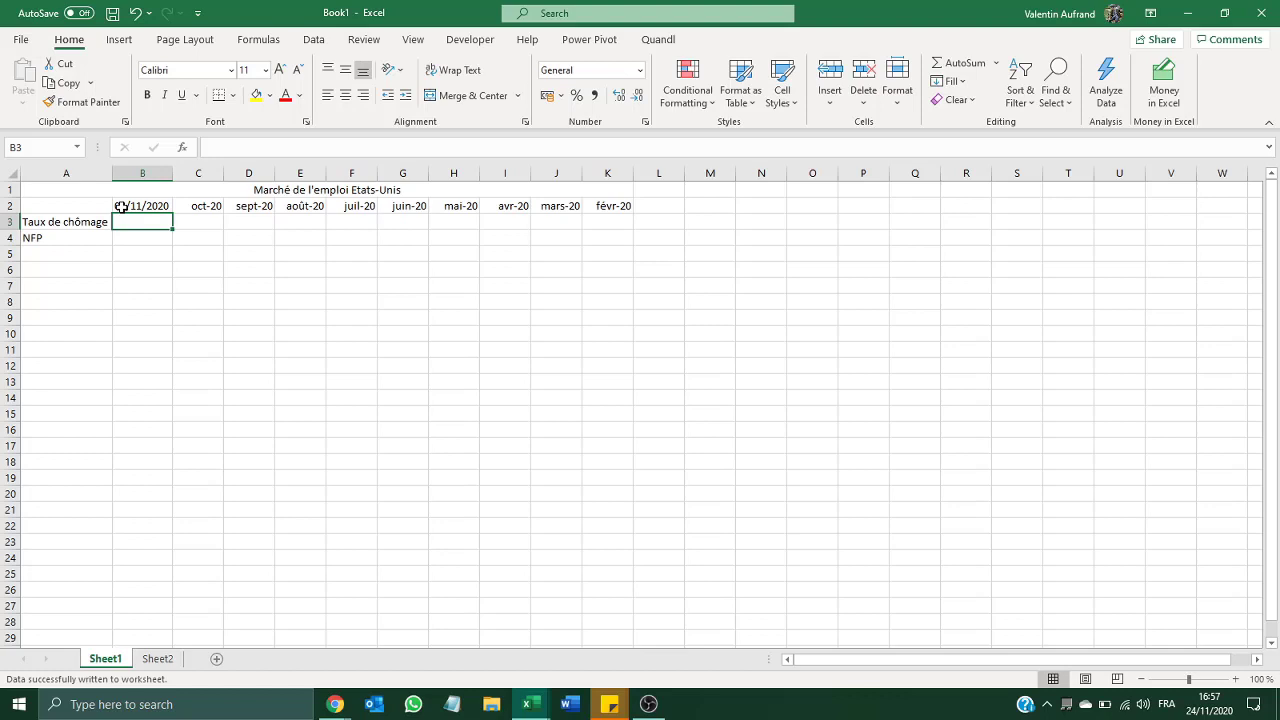
# Review the month headers in row 2 and replace the one in cell C2 with the formula =EDATE(B1;-1)
pyautogui.click(205, 205)
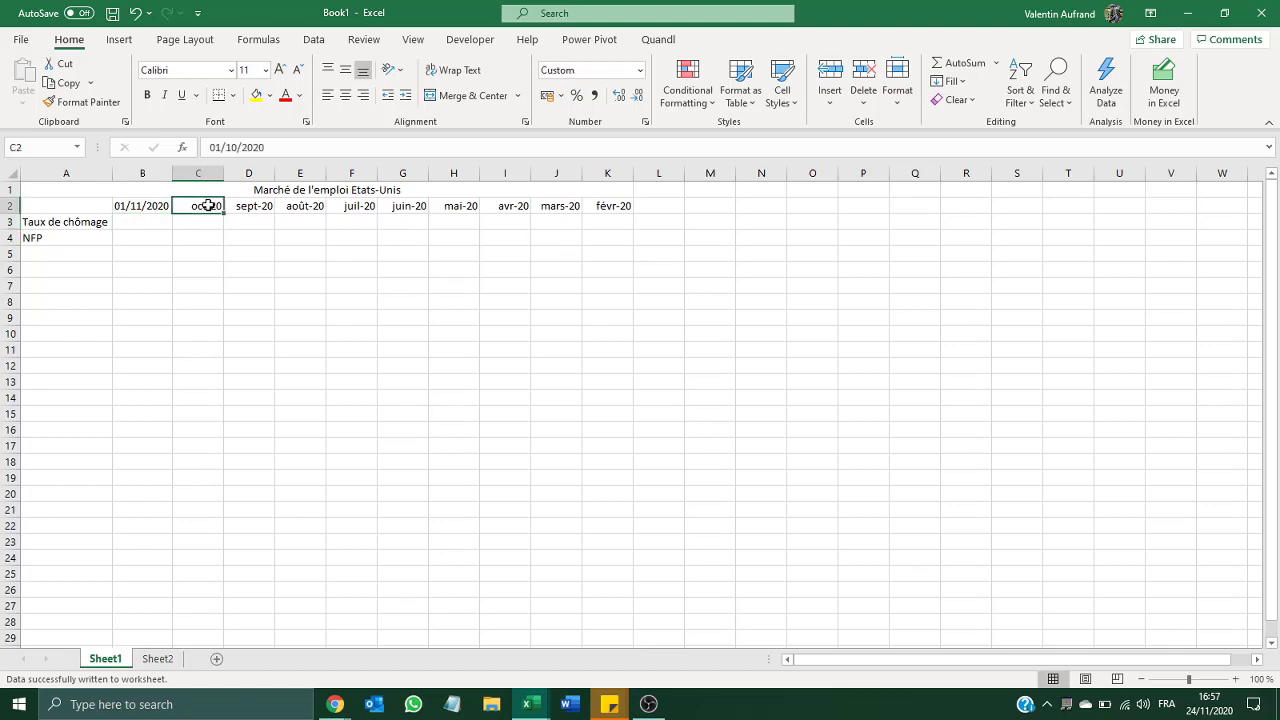
pyautogui.moveTo(611, 204); pyautogui.dragTo(185, 207)
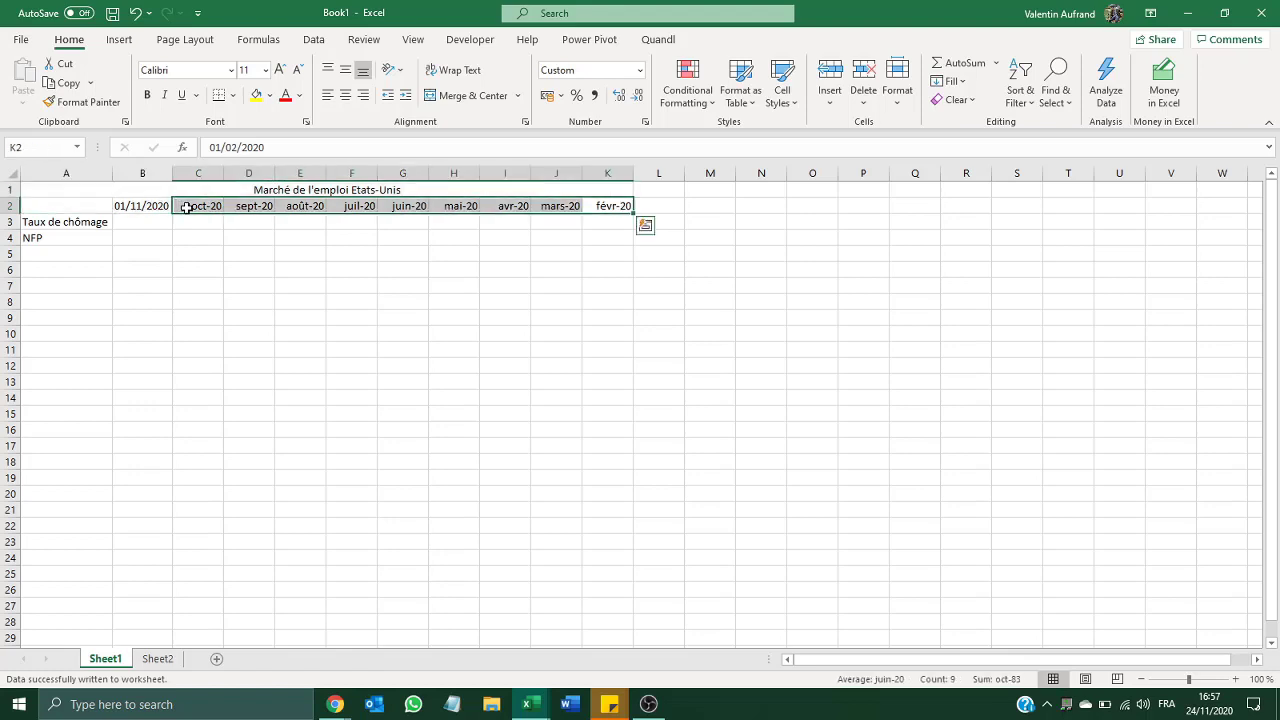
pyautogui.click(127, 203)
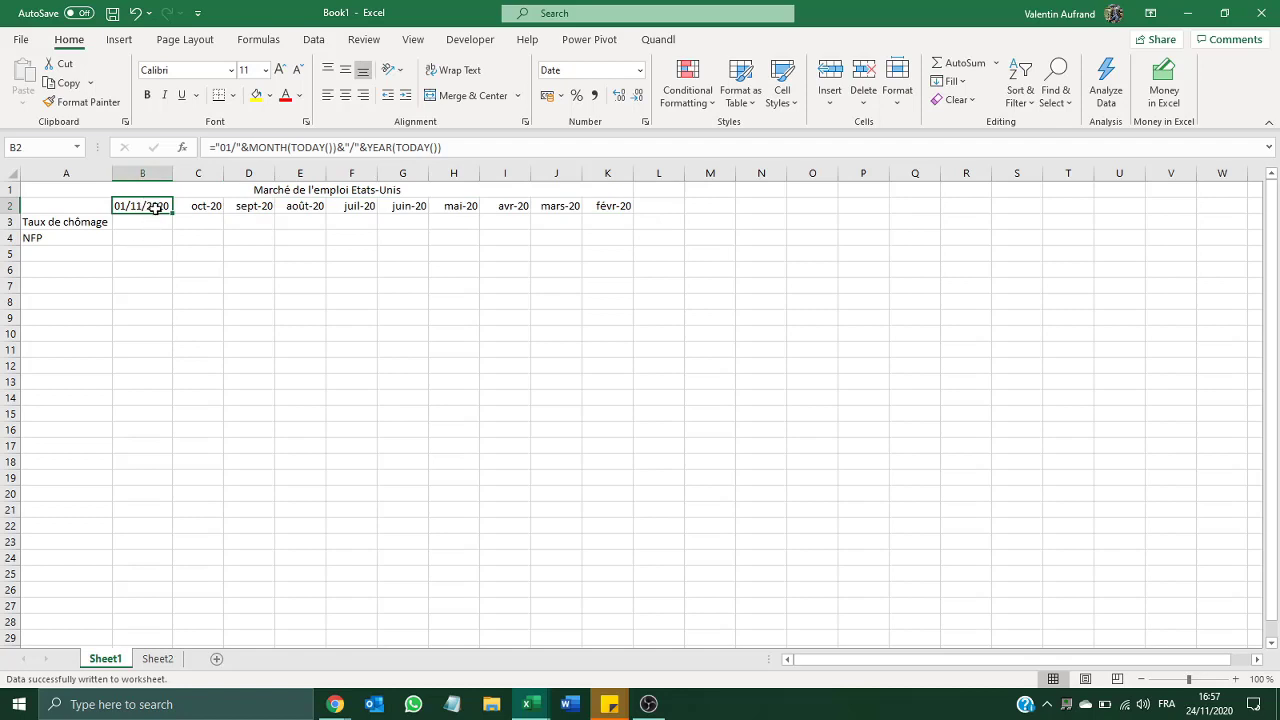
pyautogui.click(207, 207)
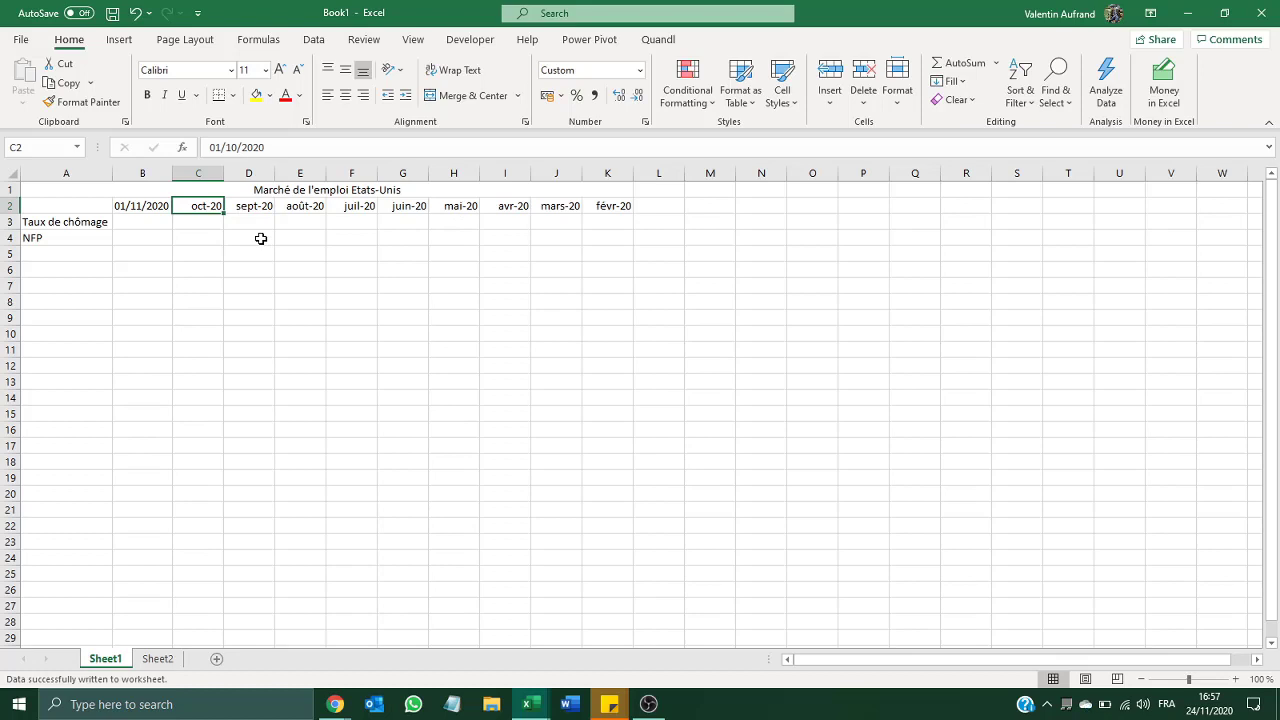
pyautogui.write('=')
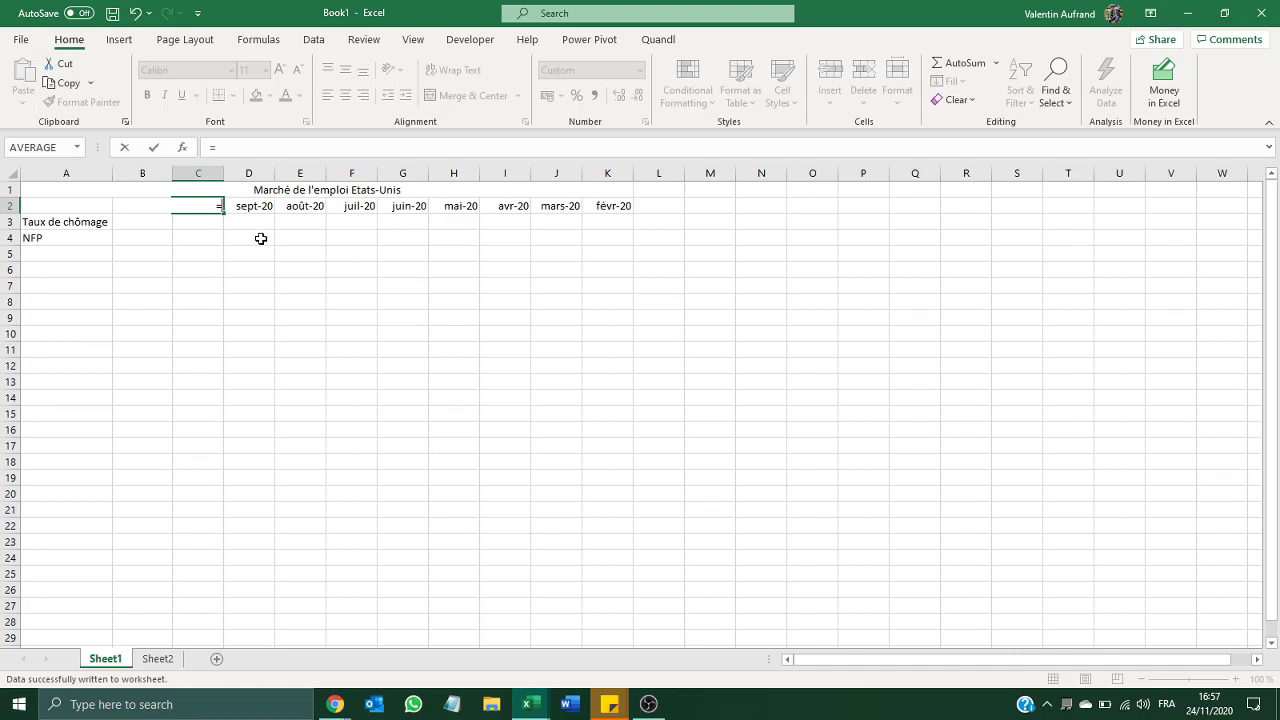
pyautogui.write('e')
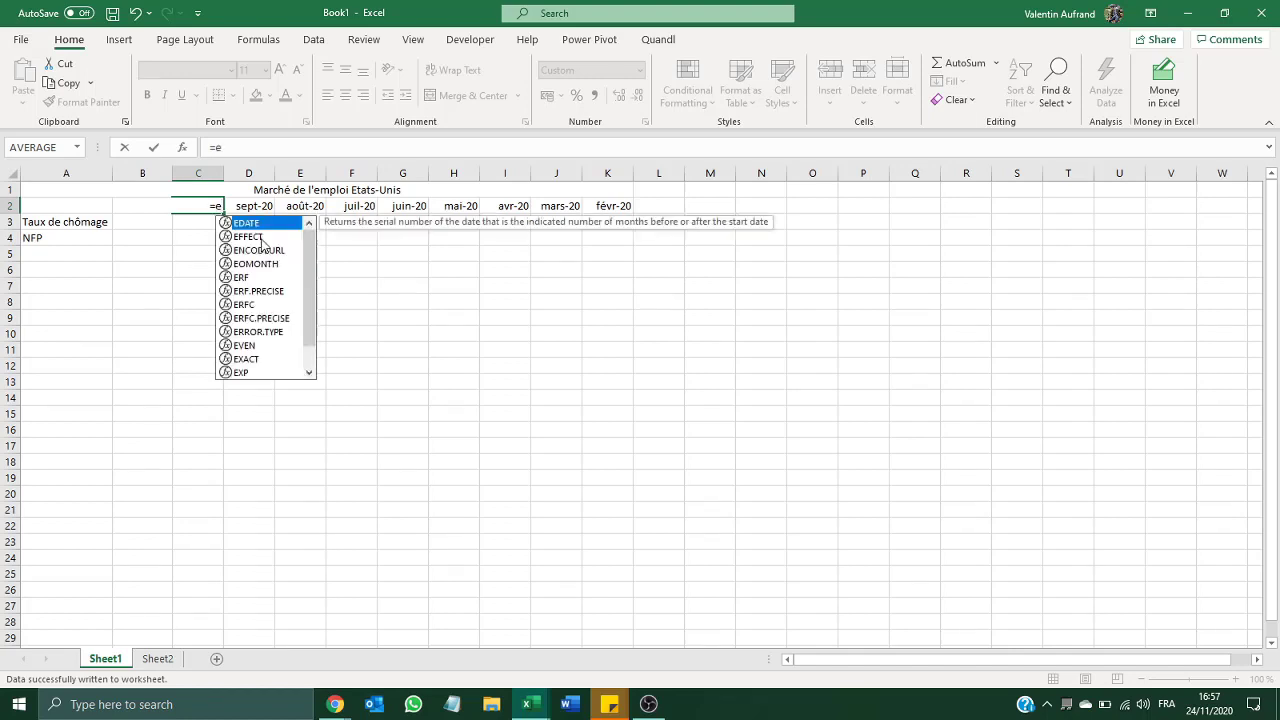
pyautogui.press('Tab')
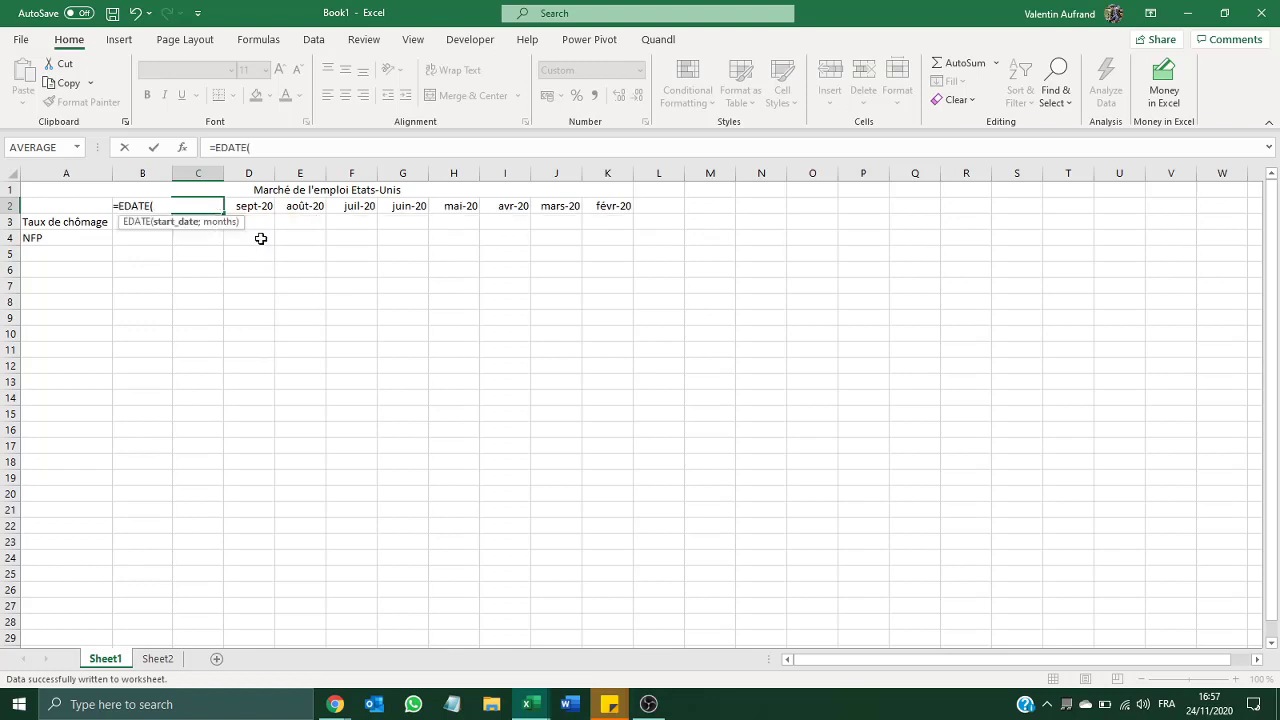
pyautogui.click(116, 193)
pyautogui.write(';')
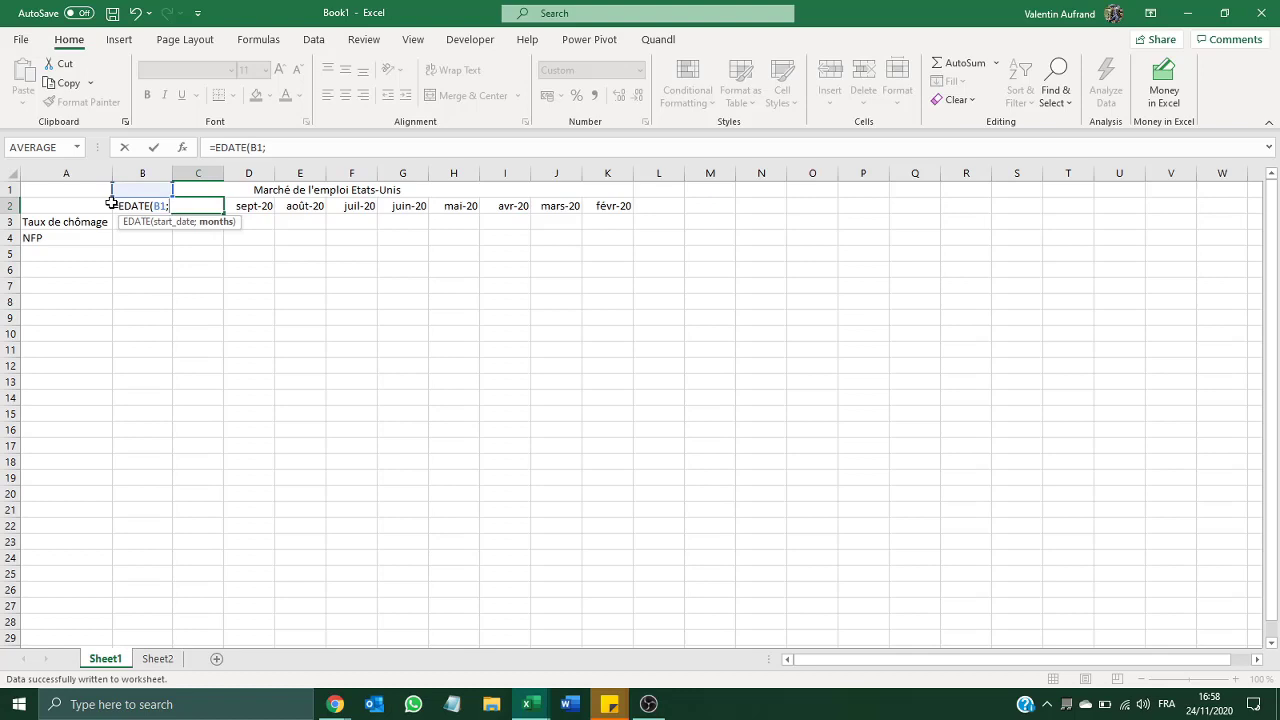
pyautogui.write('-1)')
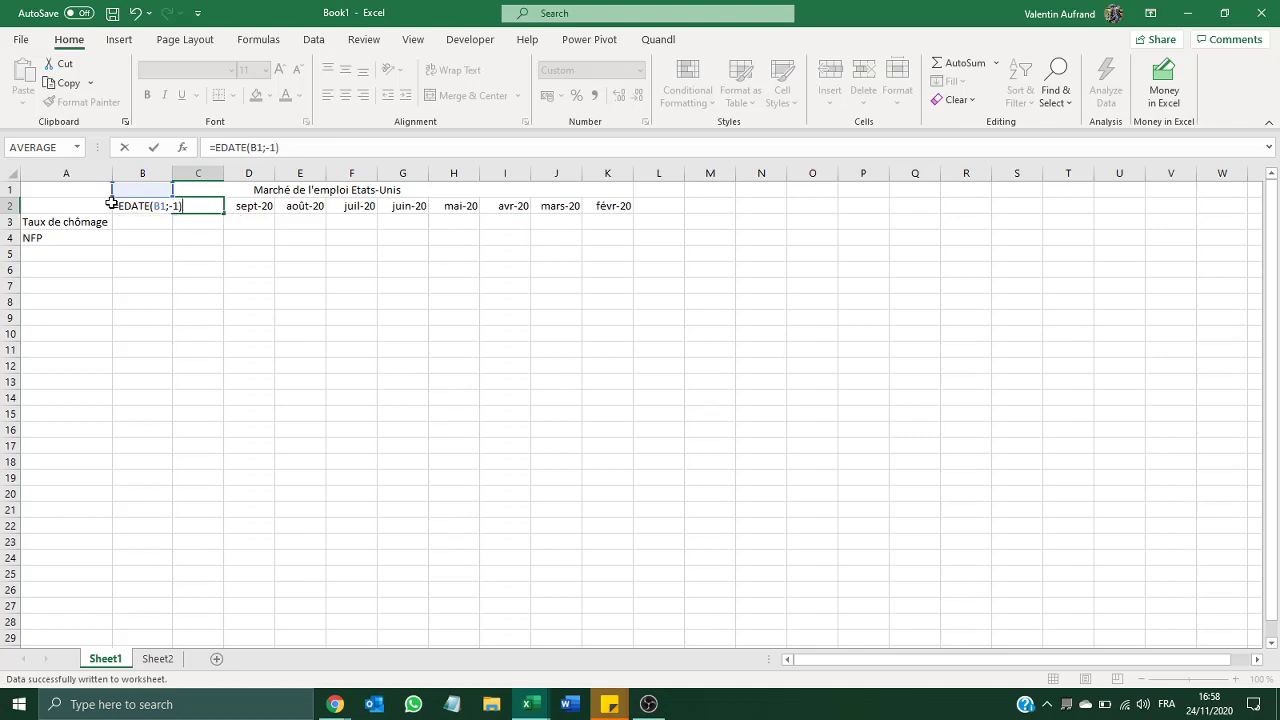
pyautogui.press('Return')
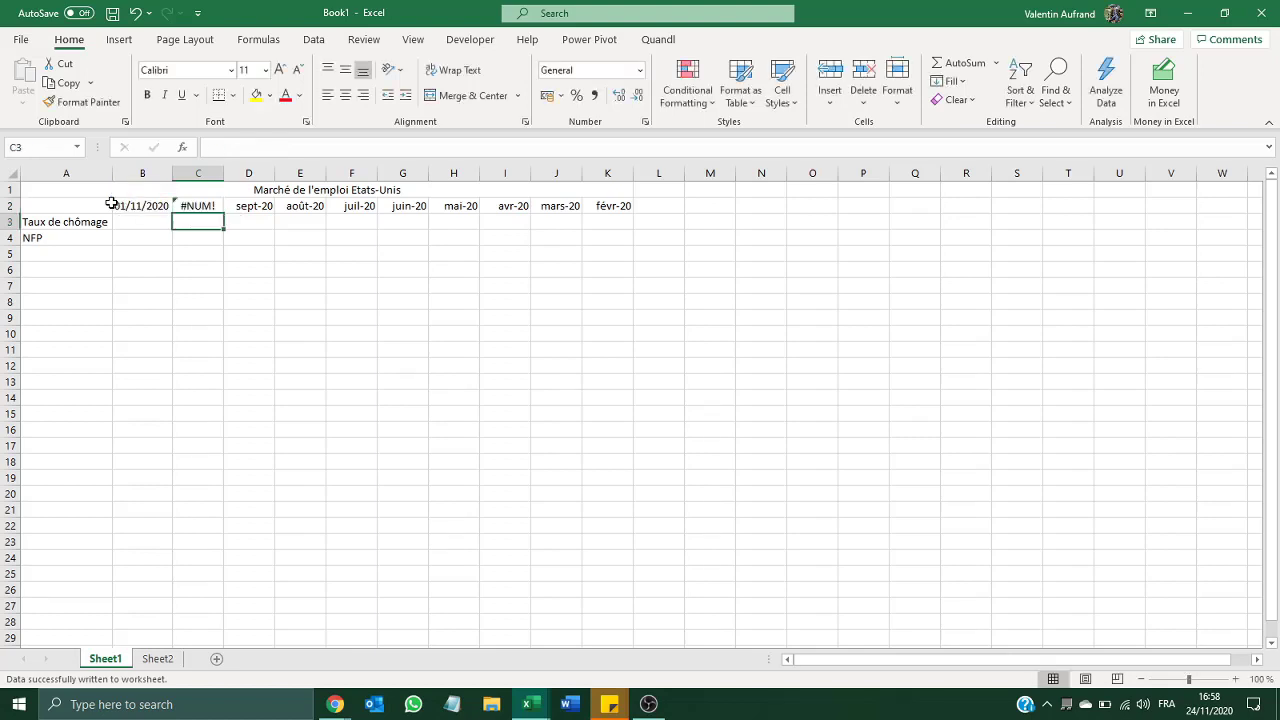
# Correct the C2 formula to =EDATE(B2;-1) and fill it across the month headers through K2
pyautogui.doubleClick(198, 205)
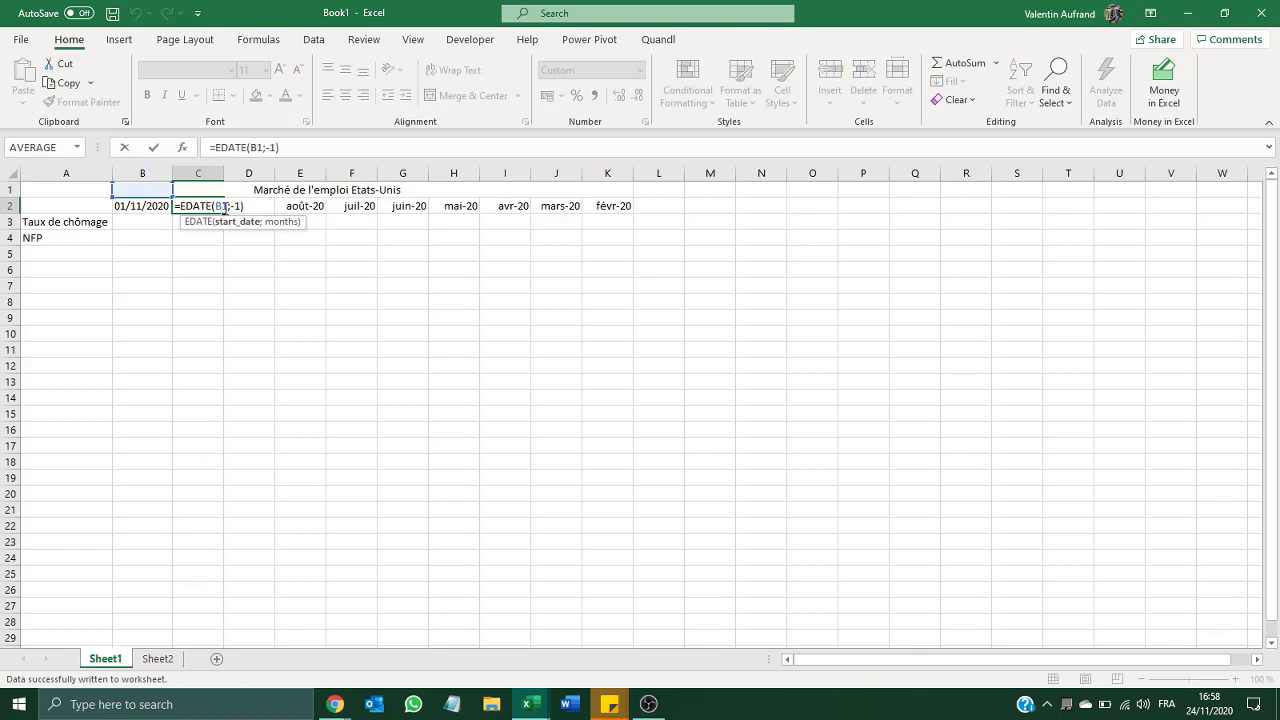
pyautogui.press('BackSpace')
pyautogui.write('2')
pyautogui.press('Return')
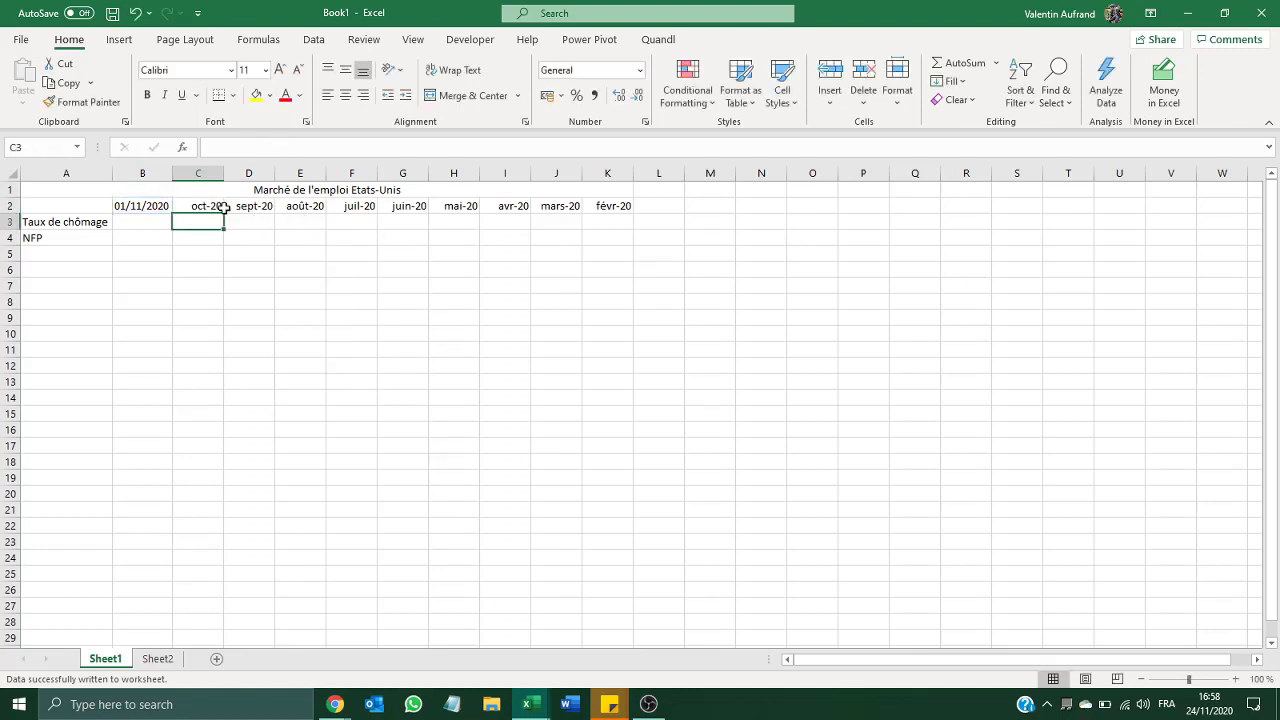
pyautogui.click(207, 206)
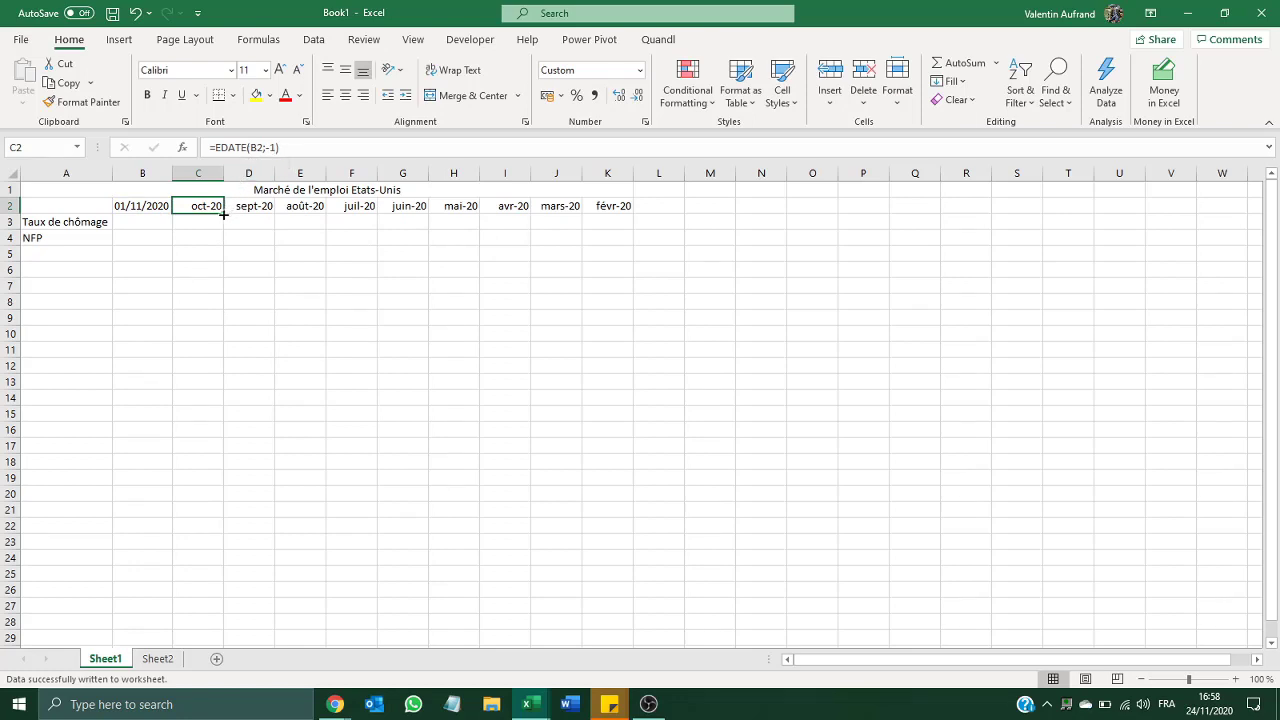
pyautogui.moveTo(224, 214); pyautogui.dragTo(615, 200)
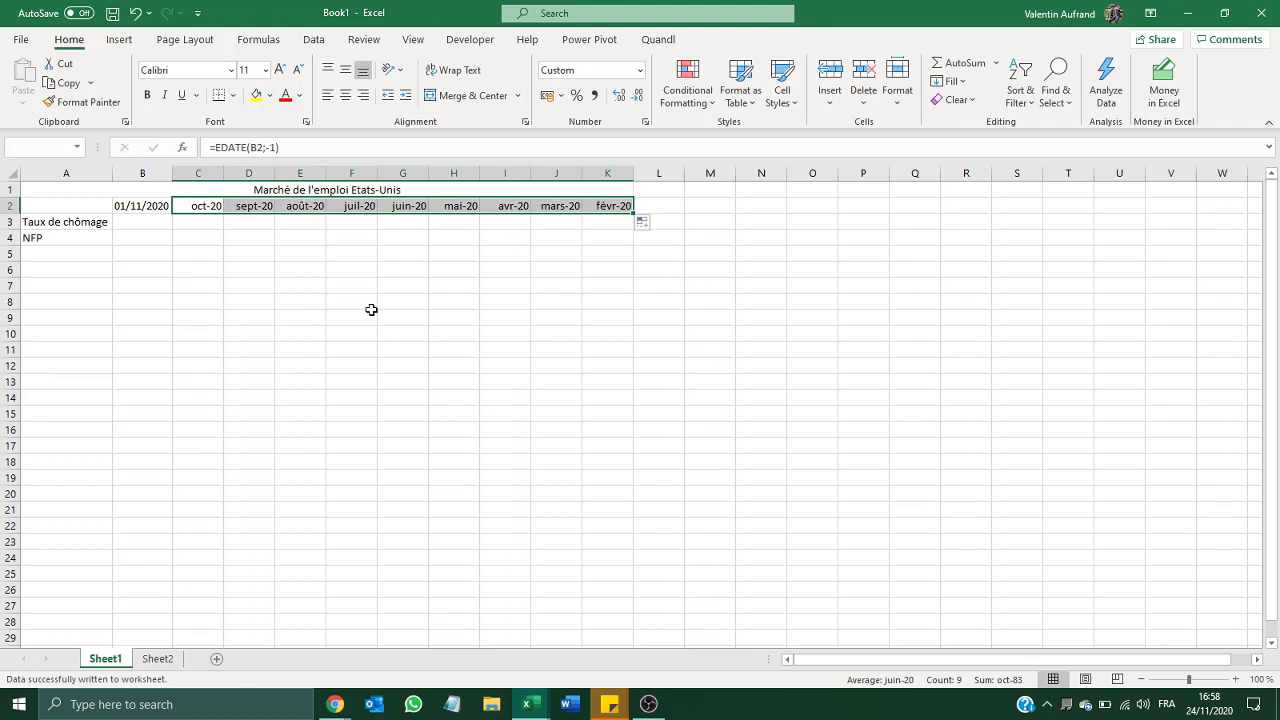
# Examine the date formulas in the row 2 headers and the number formats offered for cell B2
pyautogui.doubleClick(253, 207)
pyautogui.press('Escape')
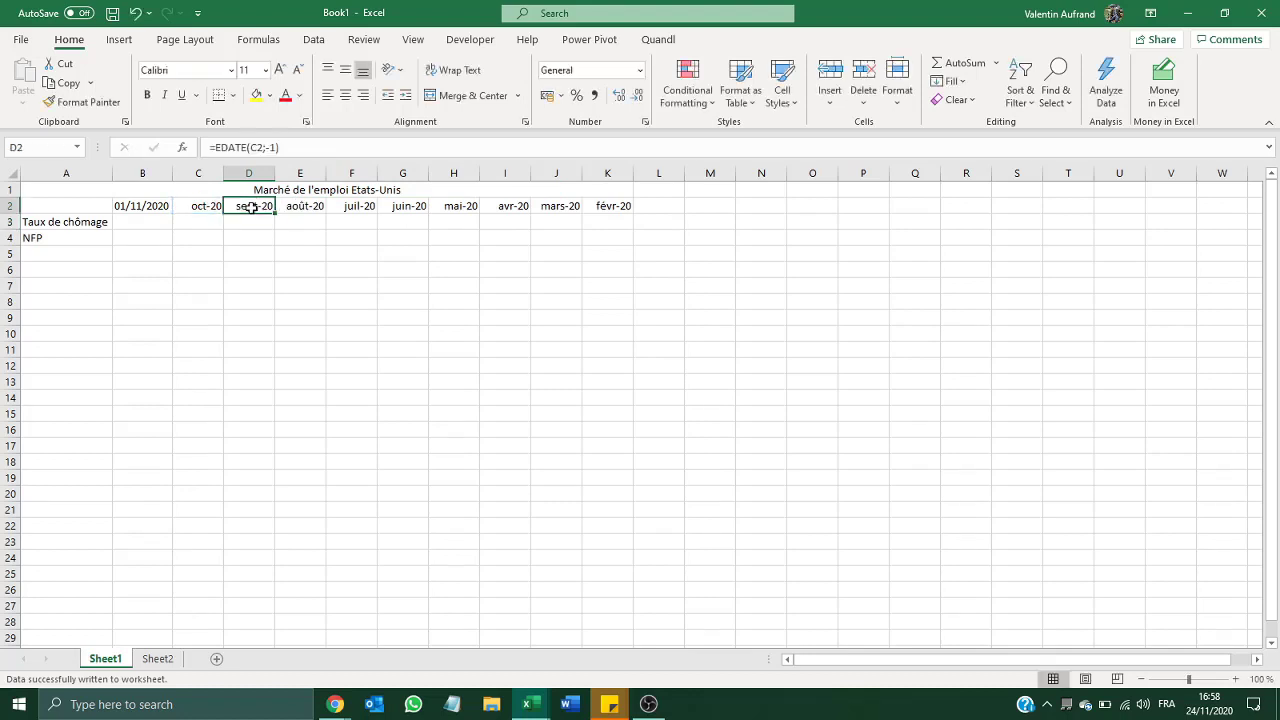
pyautogui.press('Right')
pyautogui.press('Right')
pyautogui.press('Left')
pyautogui.press('Left')
pyautogui.press('Left')
pyautogui.press('Left')
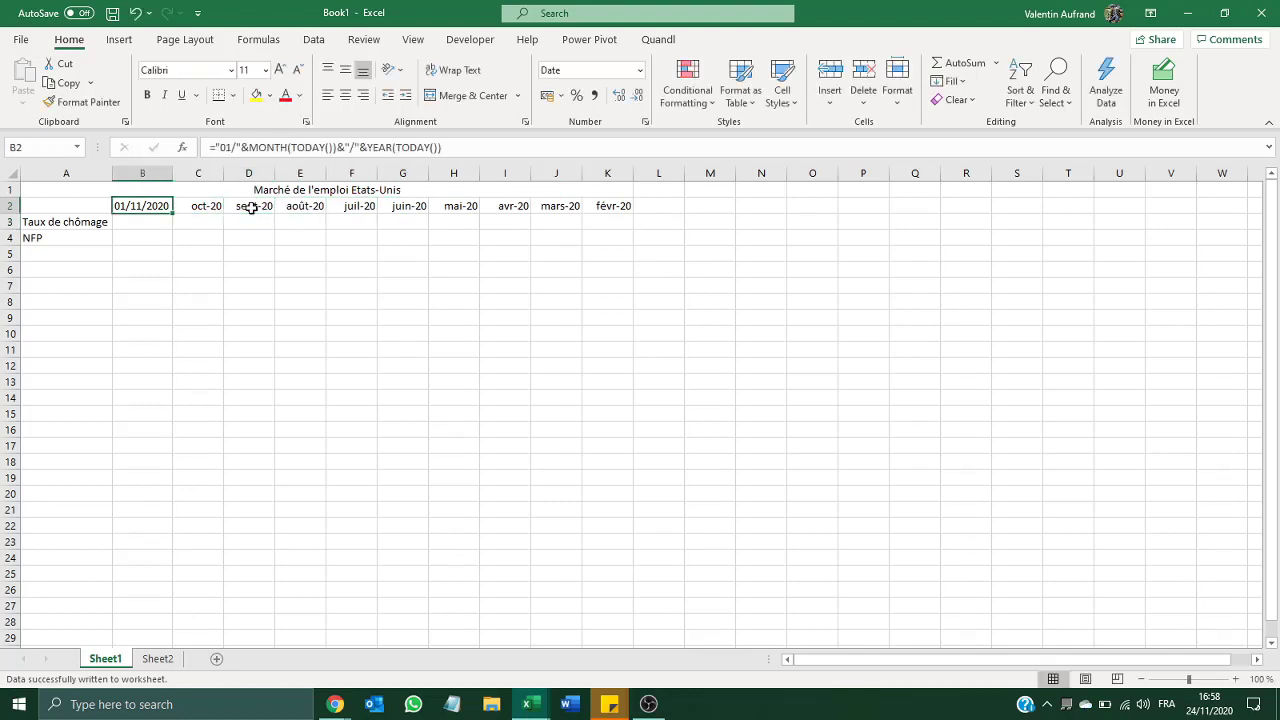
pyautogui.click(640, 71)
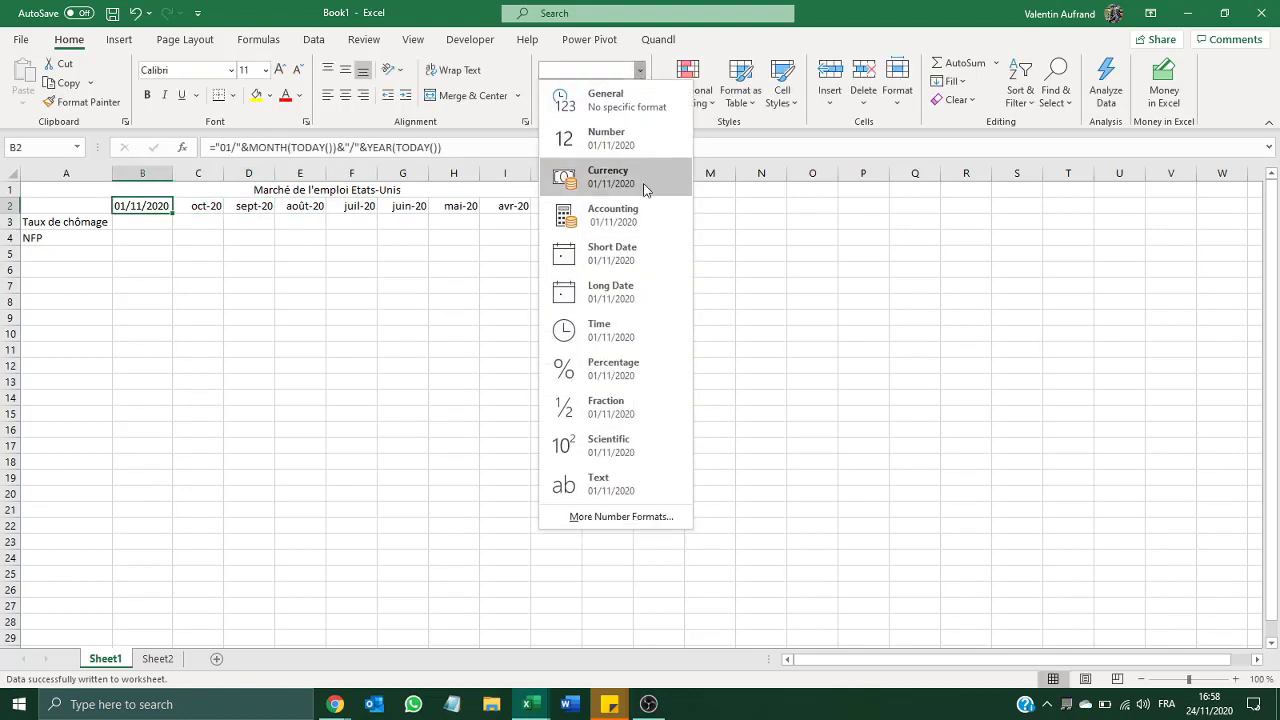
pyautogui.click(347, 260)
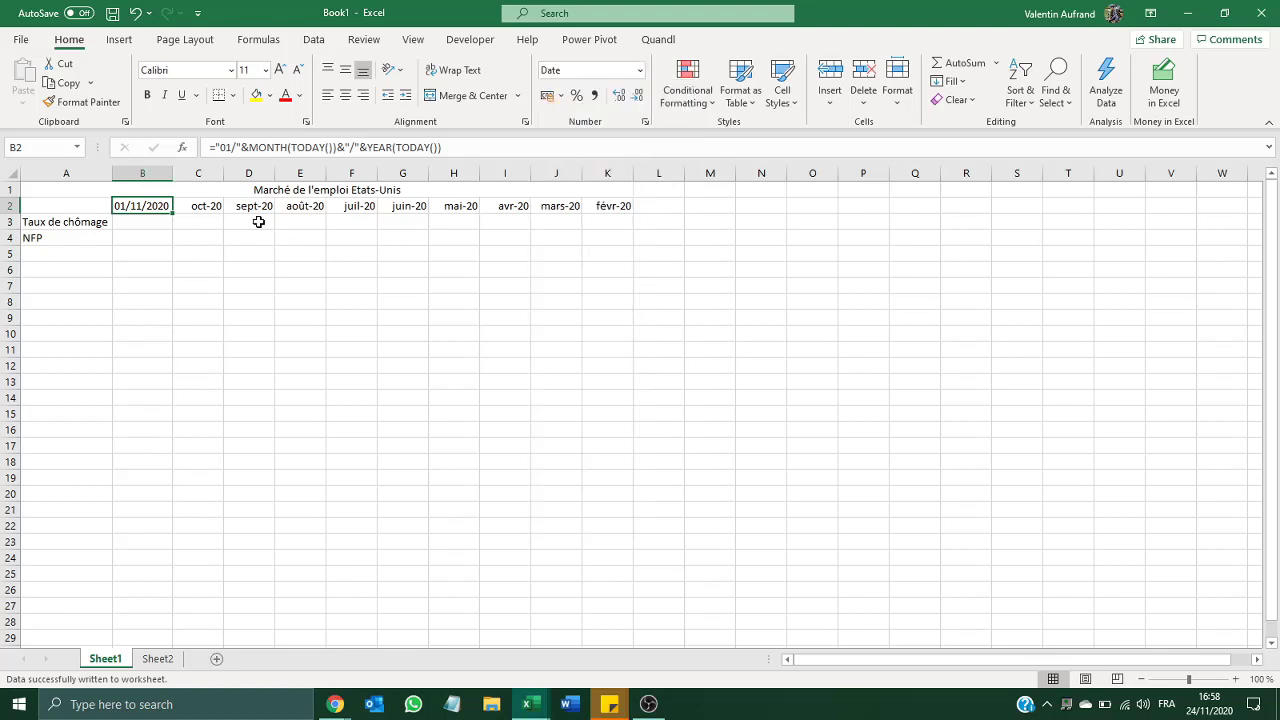
pyautogui.click(196, 206)
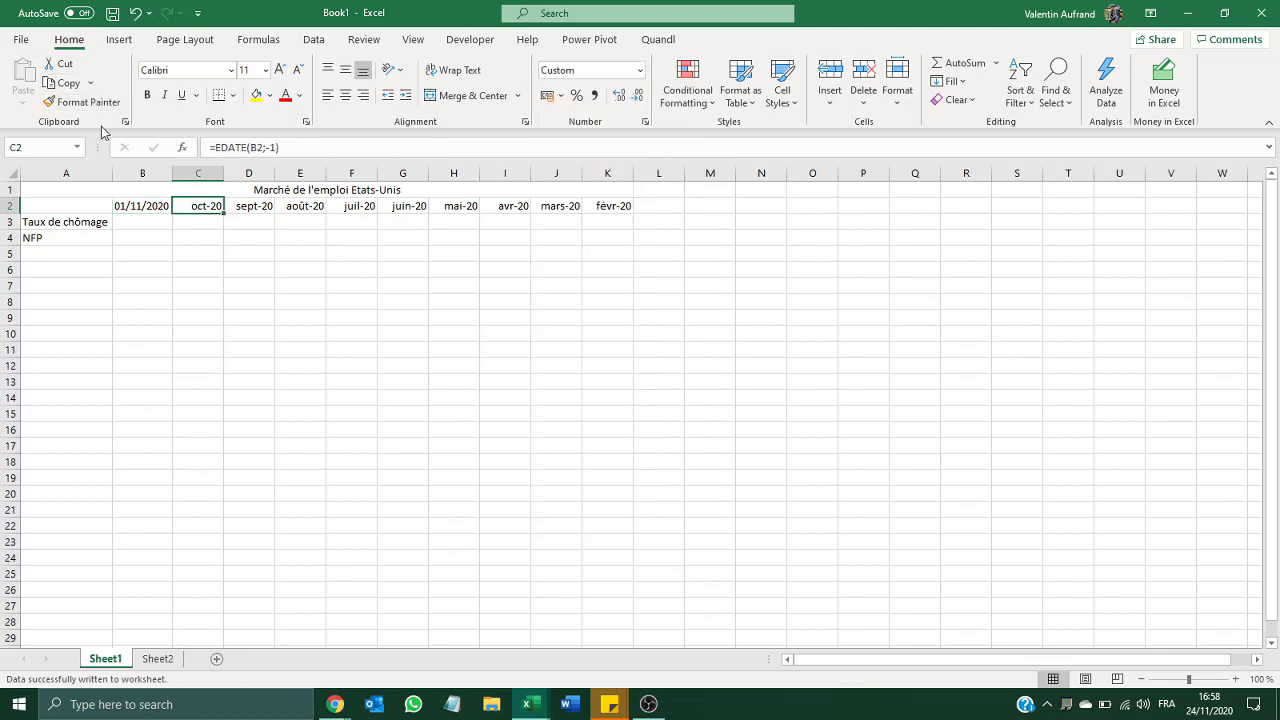
pyautogui.click(155, 206)
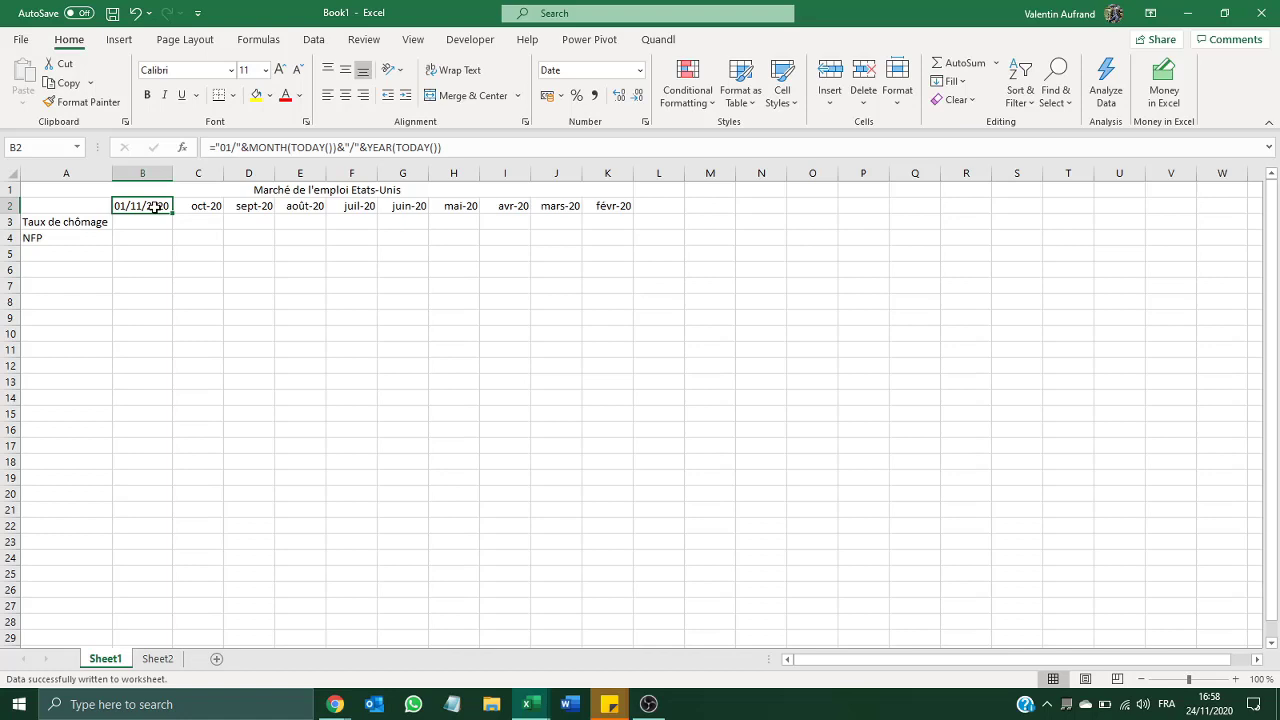
# Start a VLOOKUP formula in B3 for the Taux de chômage row, using the date in B2 as the lookup value
pyautogui.press('Down')
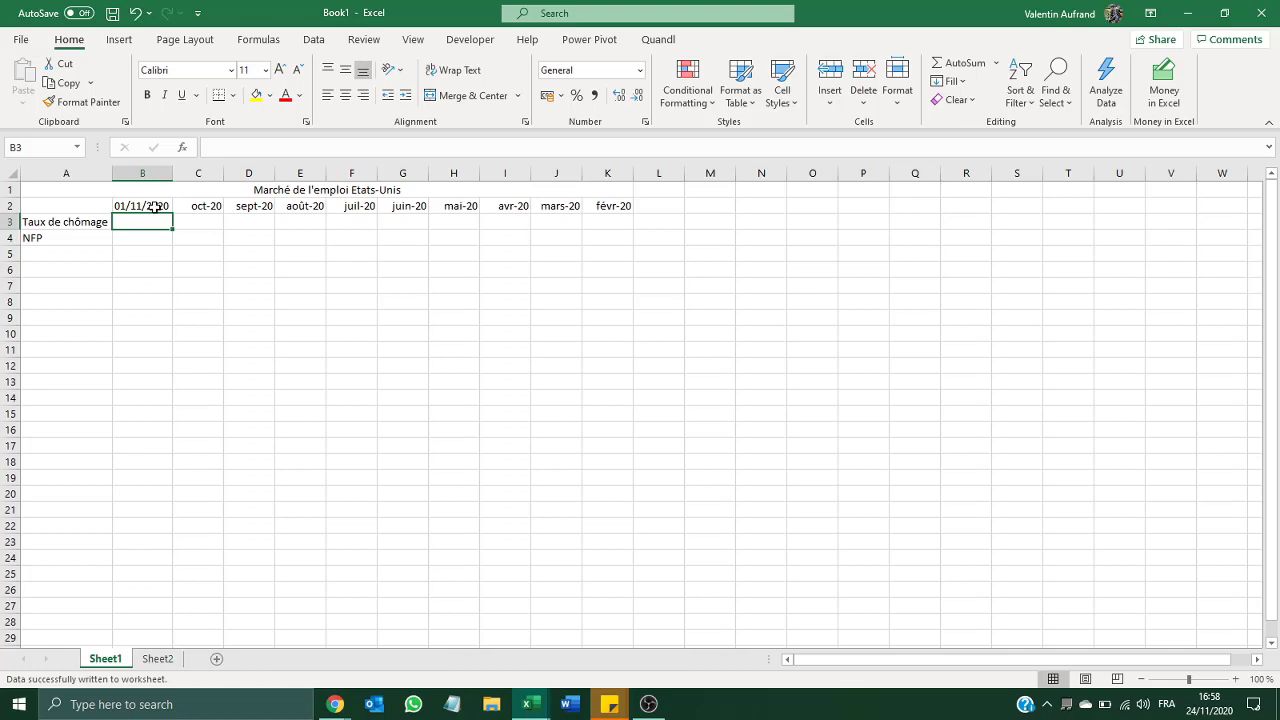
pyautogui.click(157, 659)
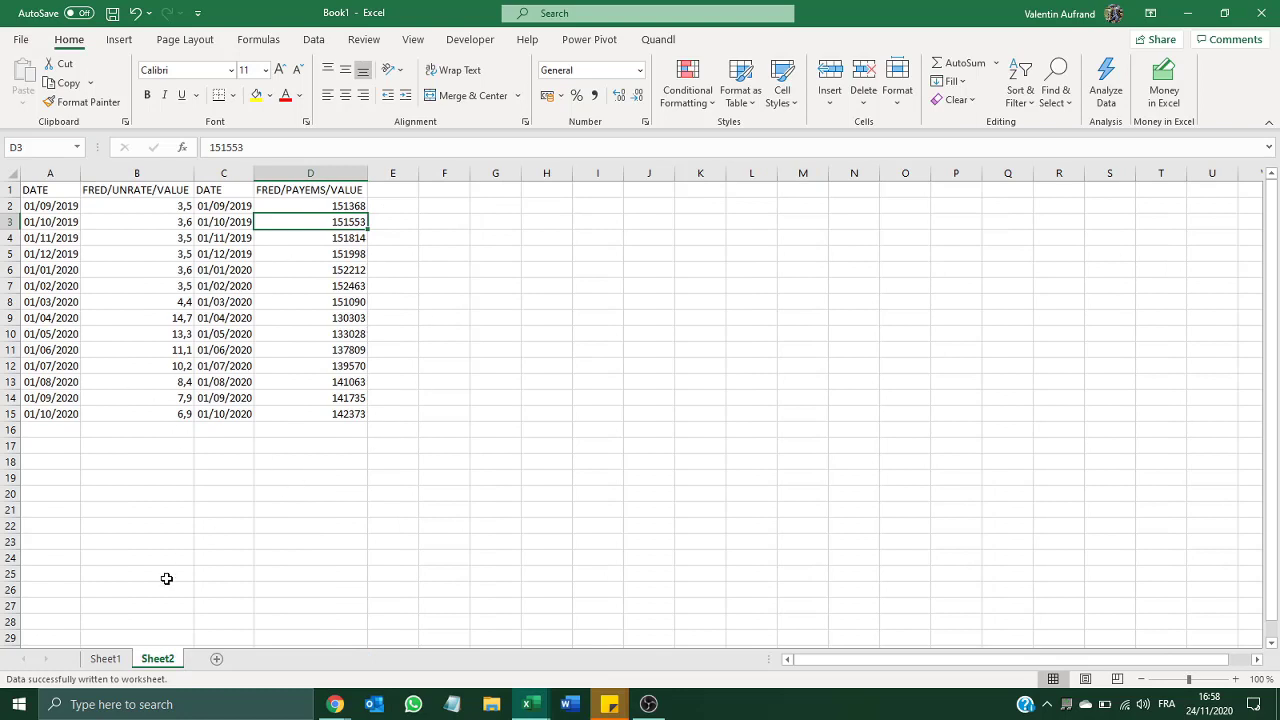
pyautogui.click(104, 659)
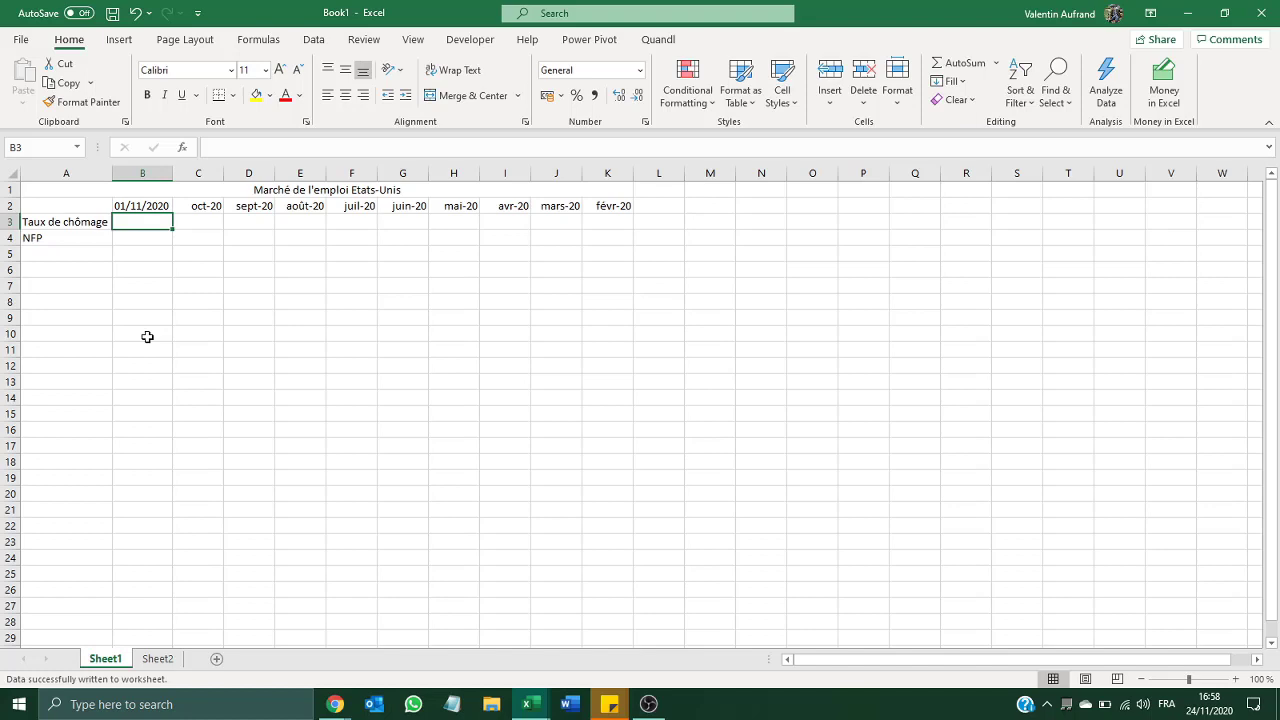
pyautogui.write('=')
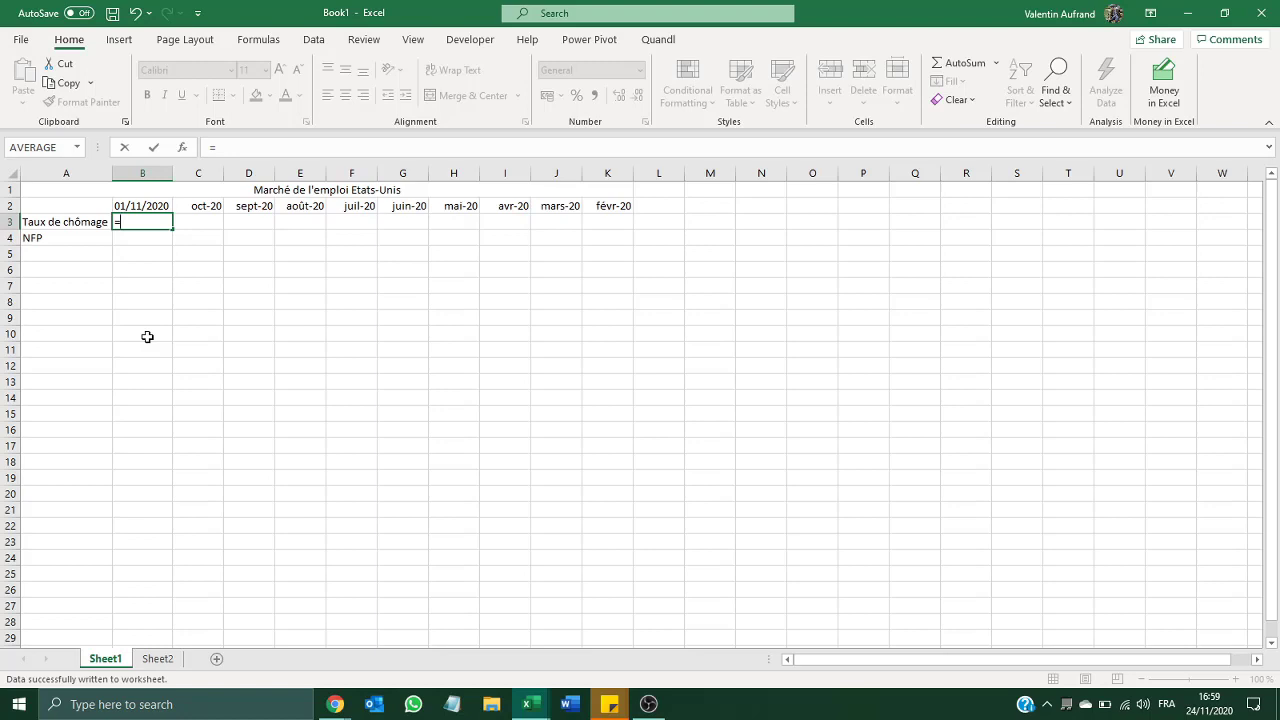
pyautogui.write('vlo')
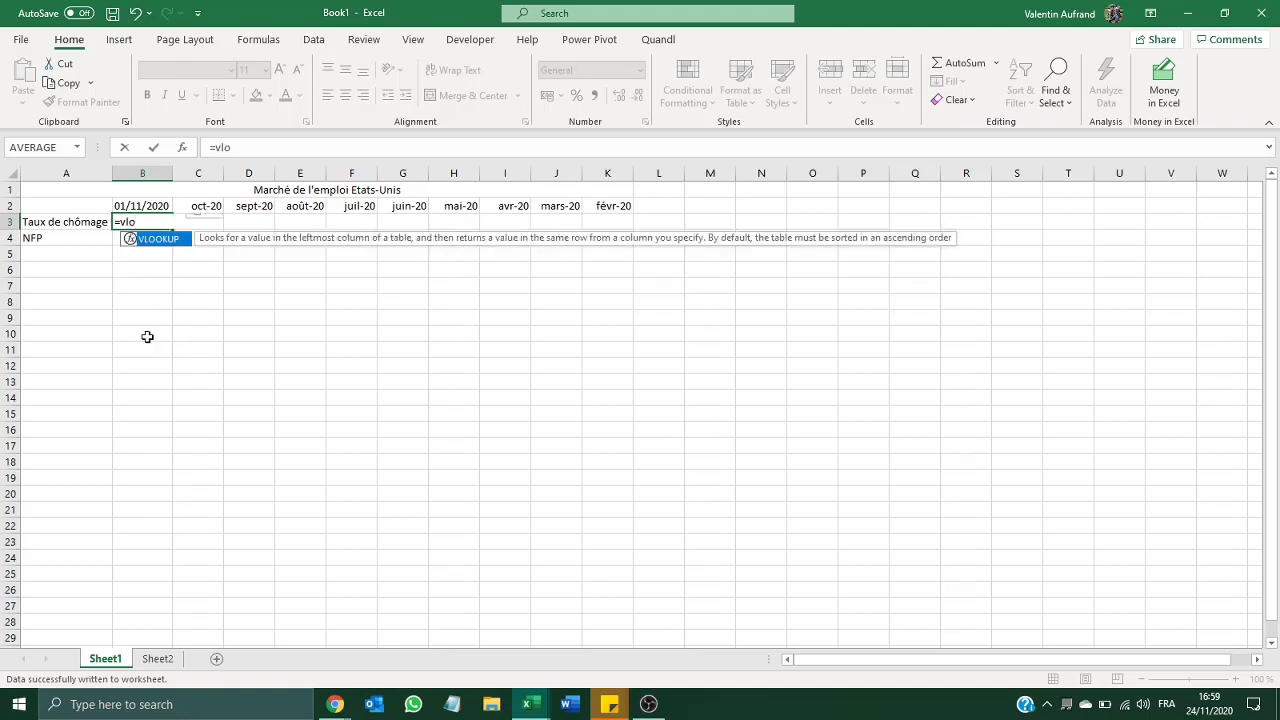
pyautogui.press('Tab')
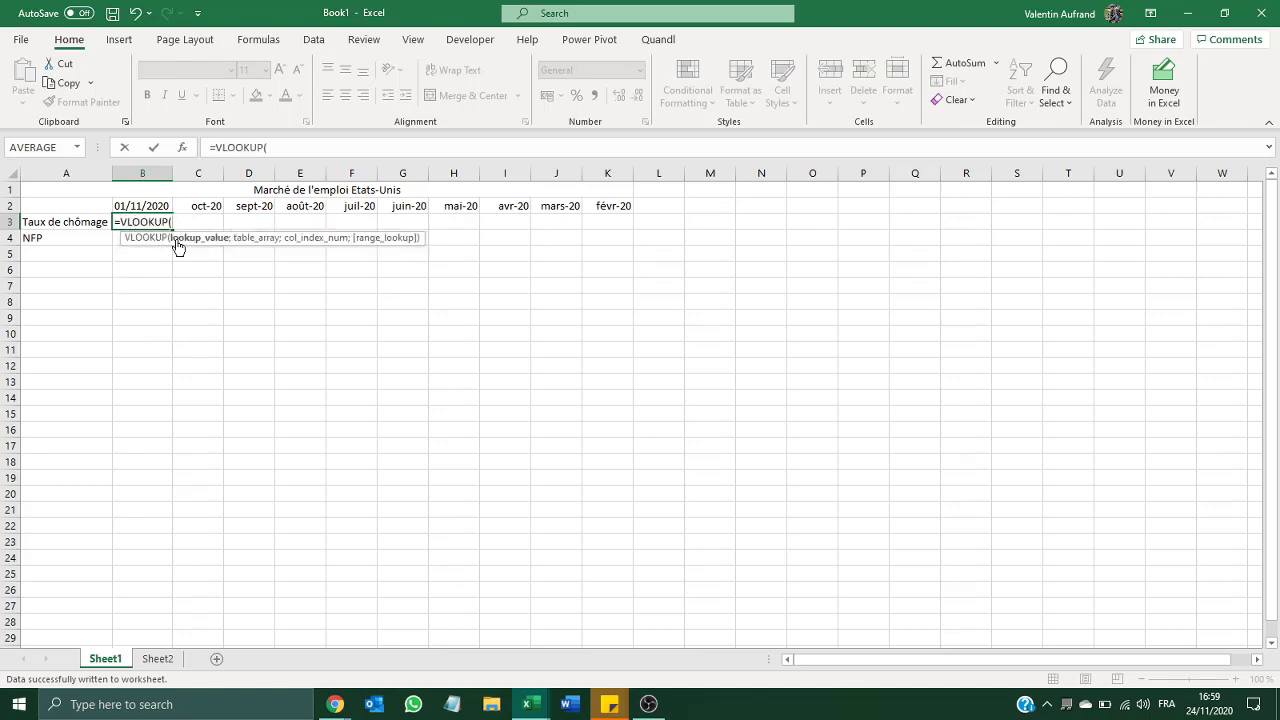
pyautogui.click(129, 206)
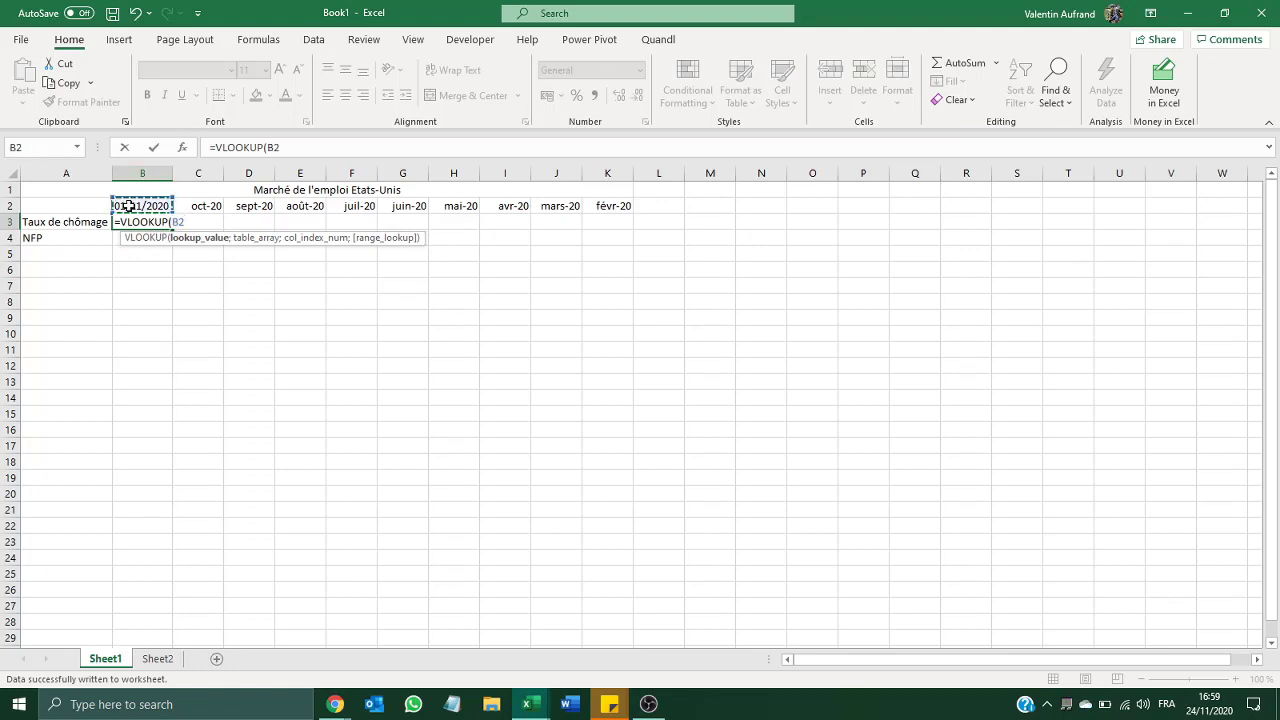
pyautogui.write(';')
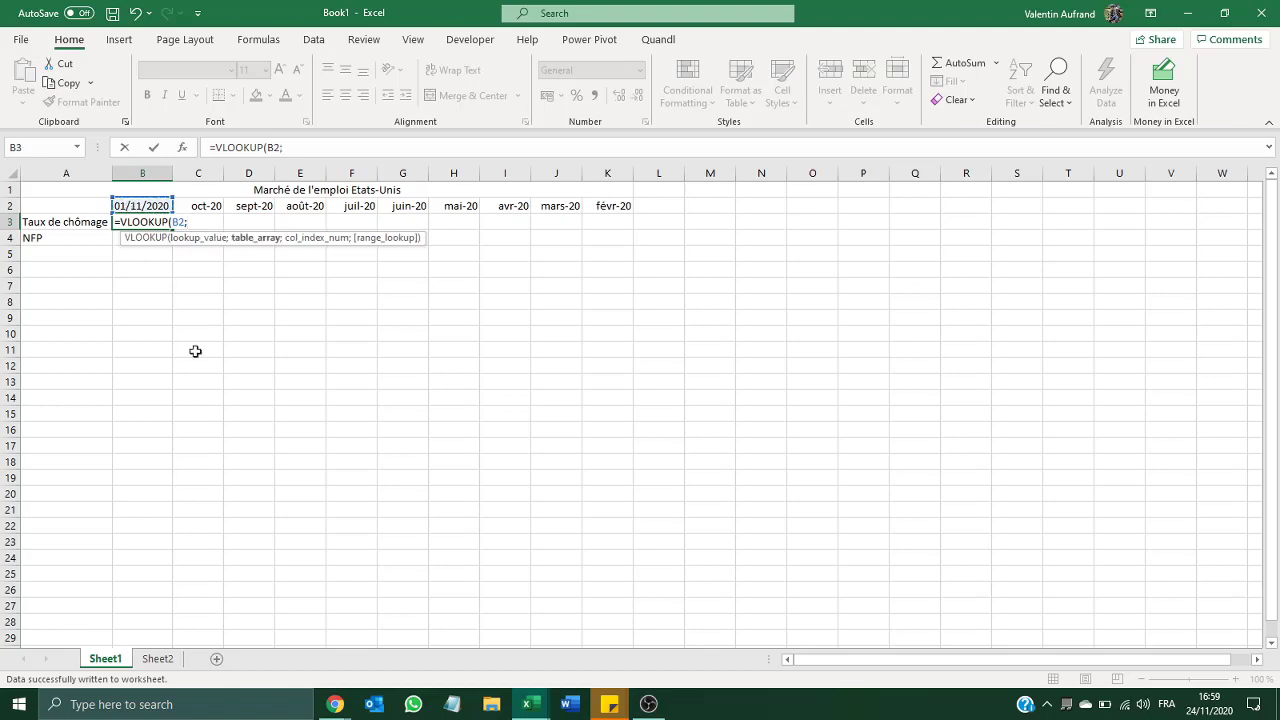
# Complete the B3 VLOOKUP with Sheet2 columns A:B as the table, column index 2 and FALSE for an exact match
pyautogui.click(157, 658)
pyautogui.moveTo(50, 172); pyautogui.dragTo(122, 167)
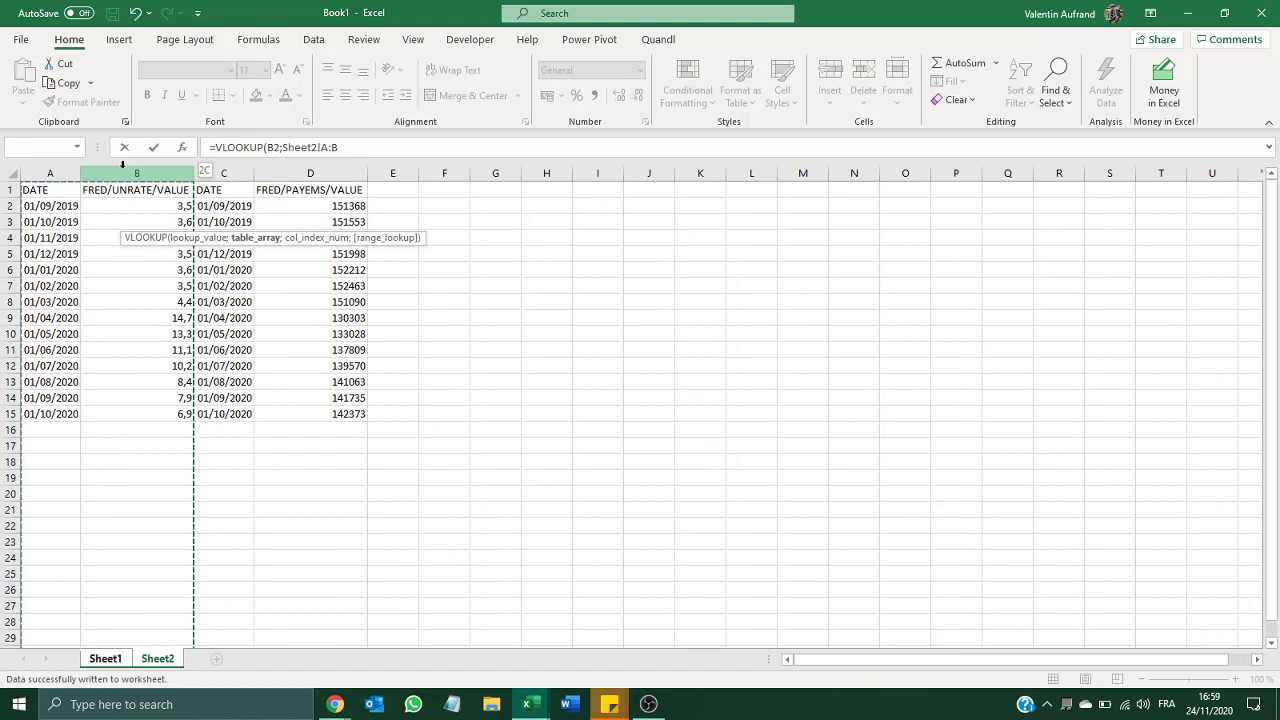
pyautogui.write(';')
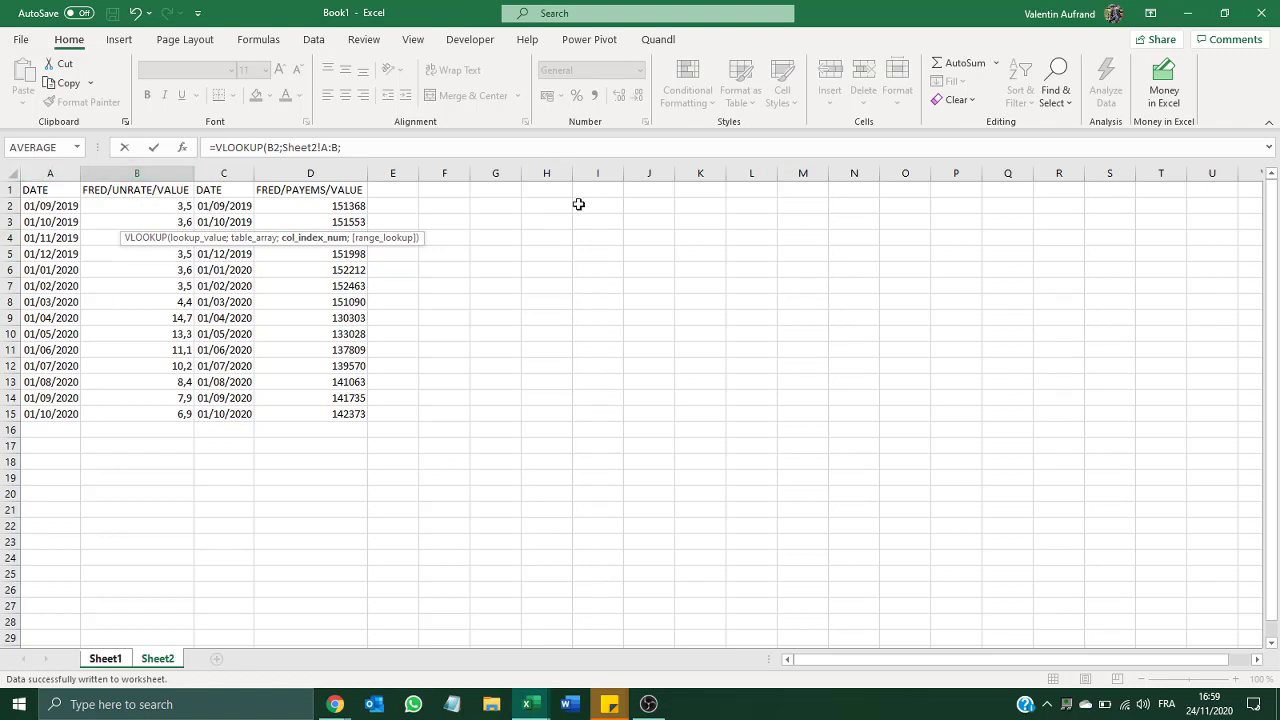
pyautogui.click(352, 148)
pyautogui.write('2')
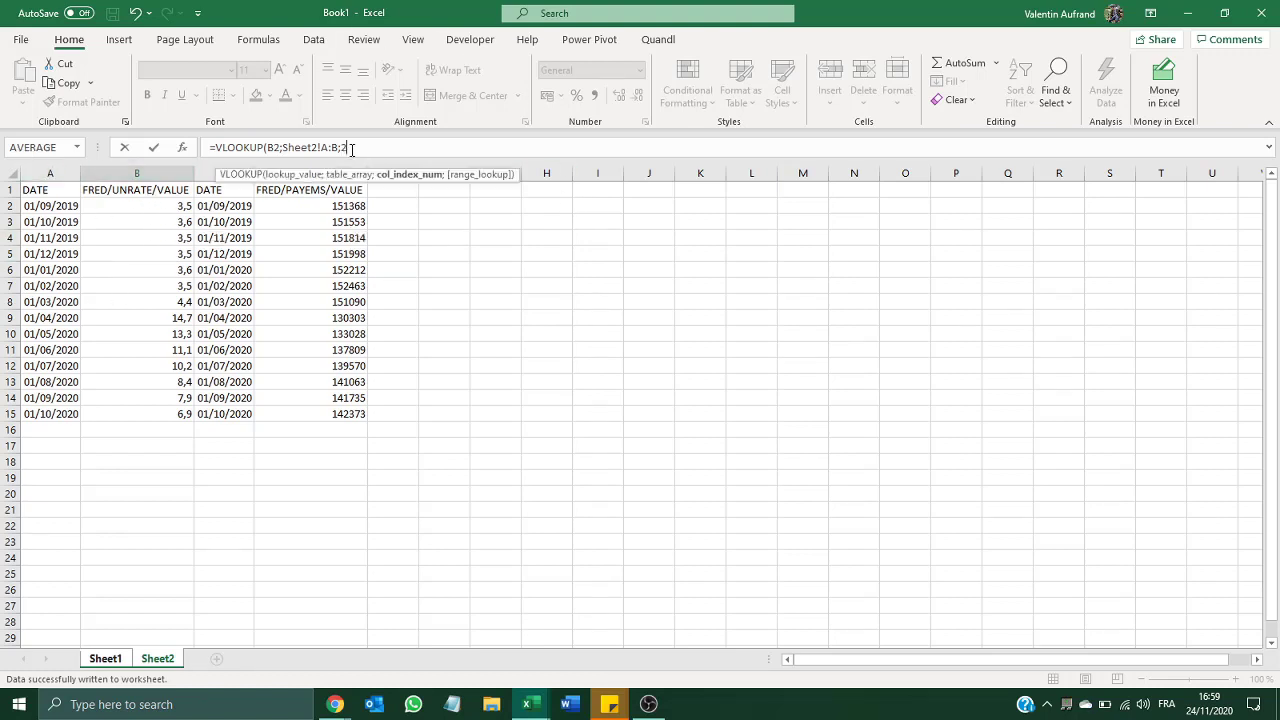
pyautogui.write(';')
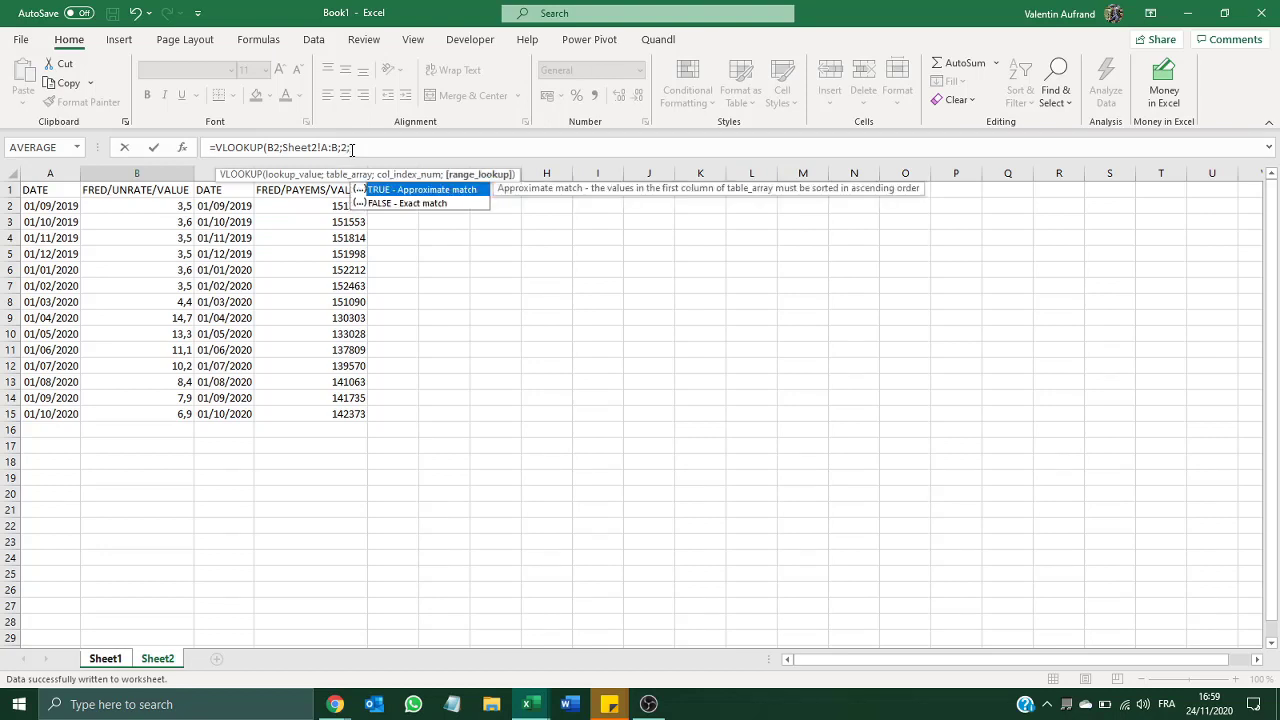
pyautogui.write('FALSE)')
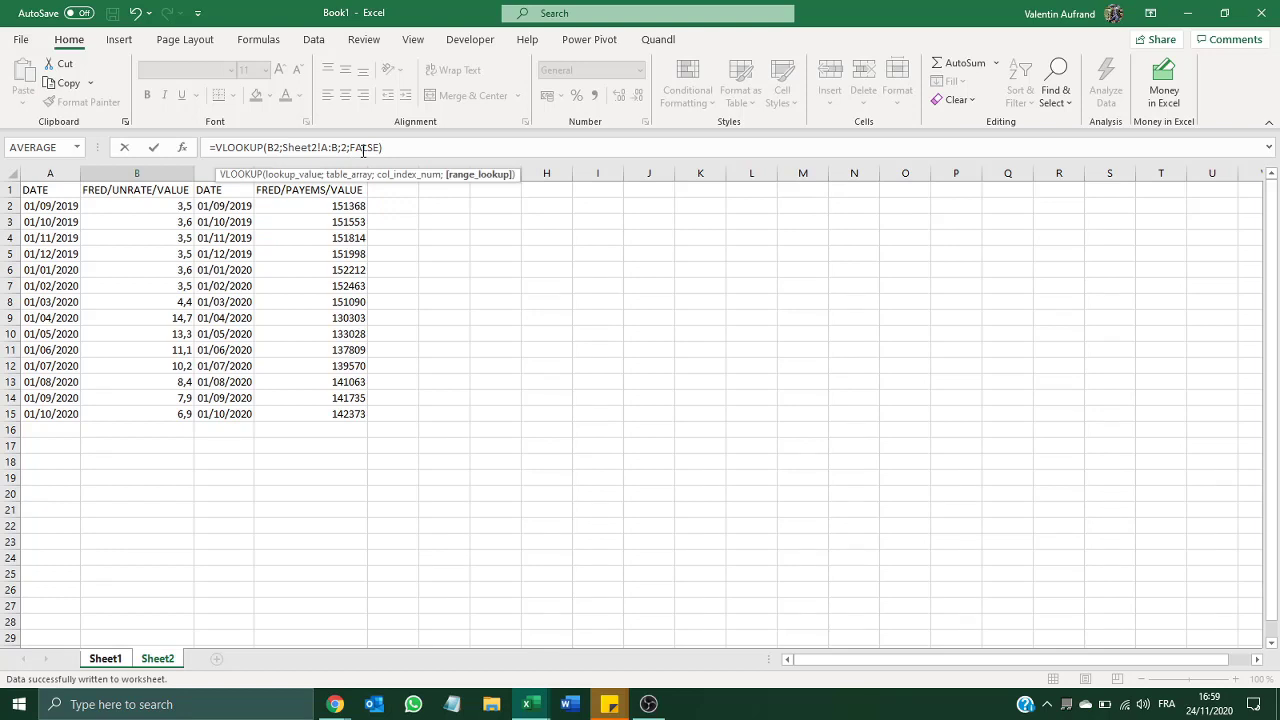
pyautogui.press('Return')
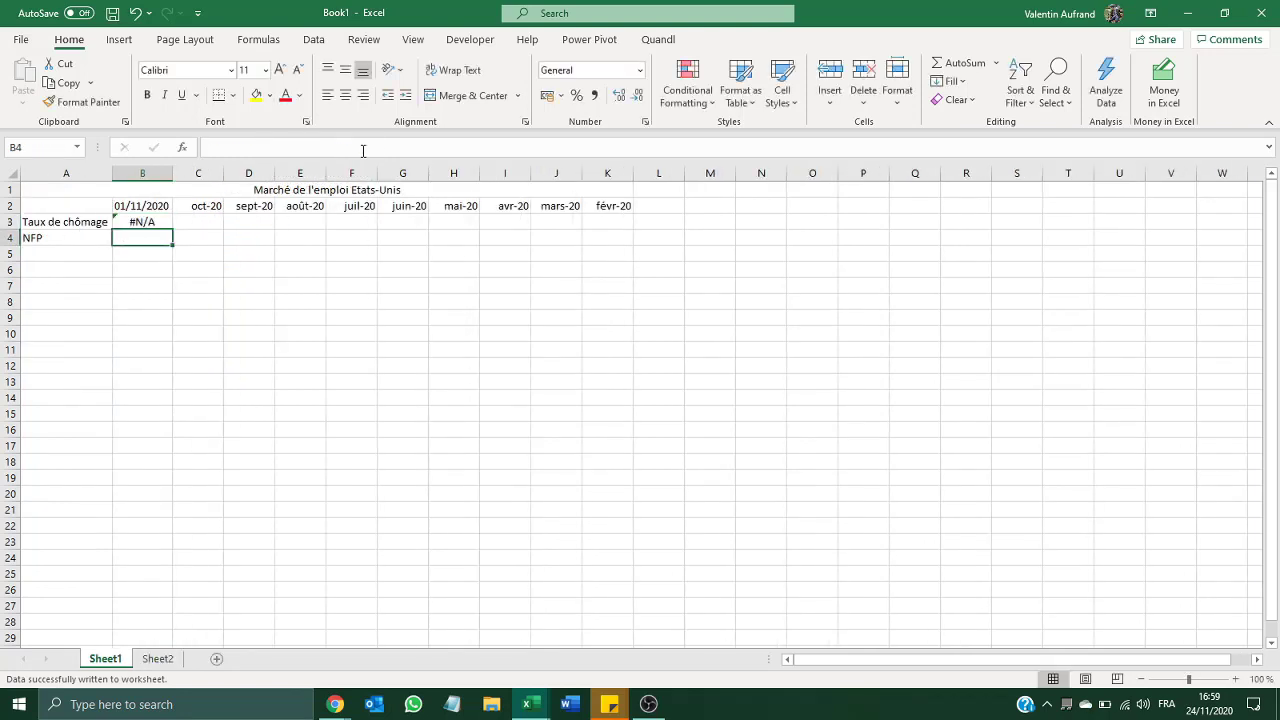
# Check the lookup date in B2 against the dates and the last data row in Sheet2
pyautogui.click(147, 221)
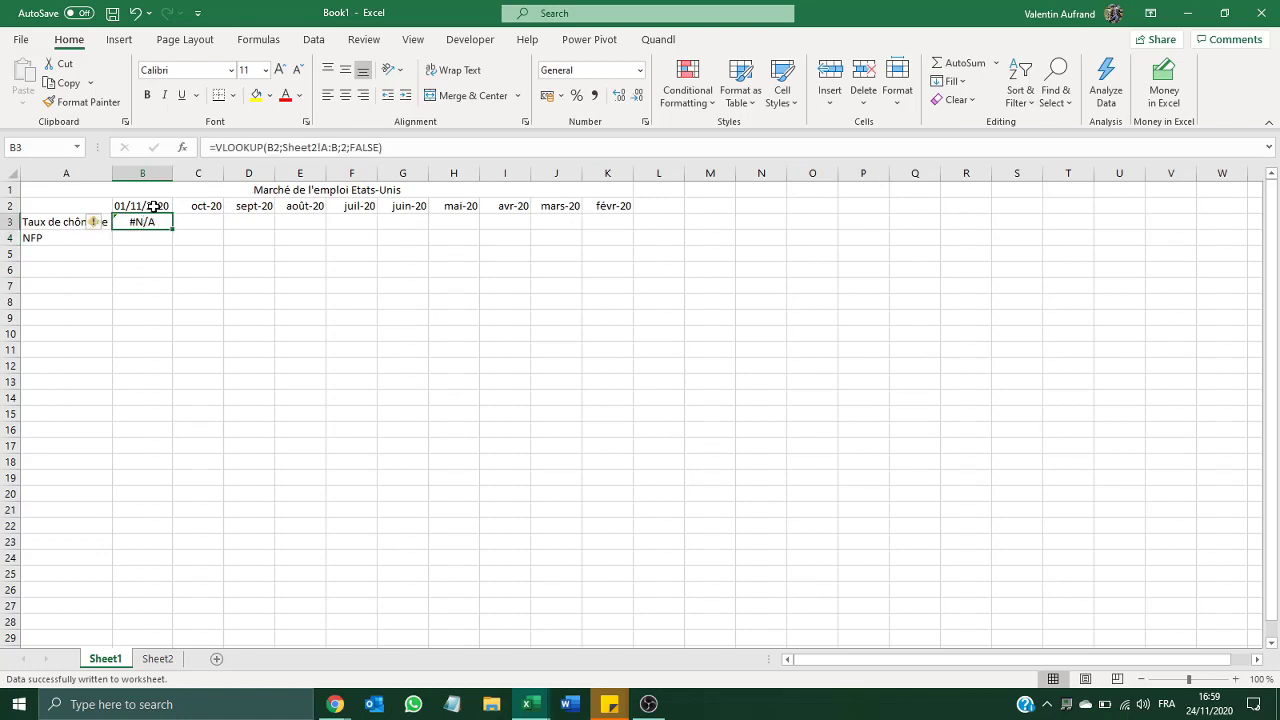
pyautogui.click(153, 205)
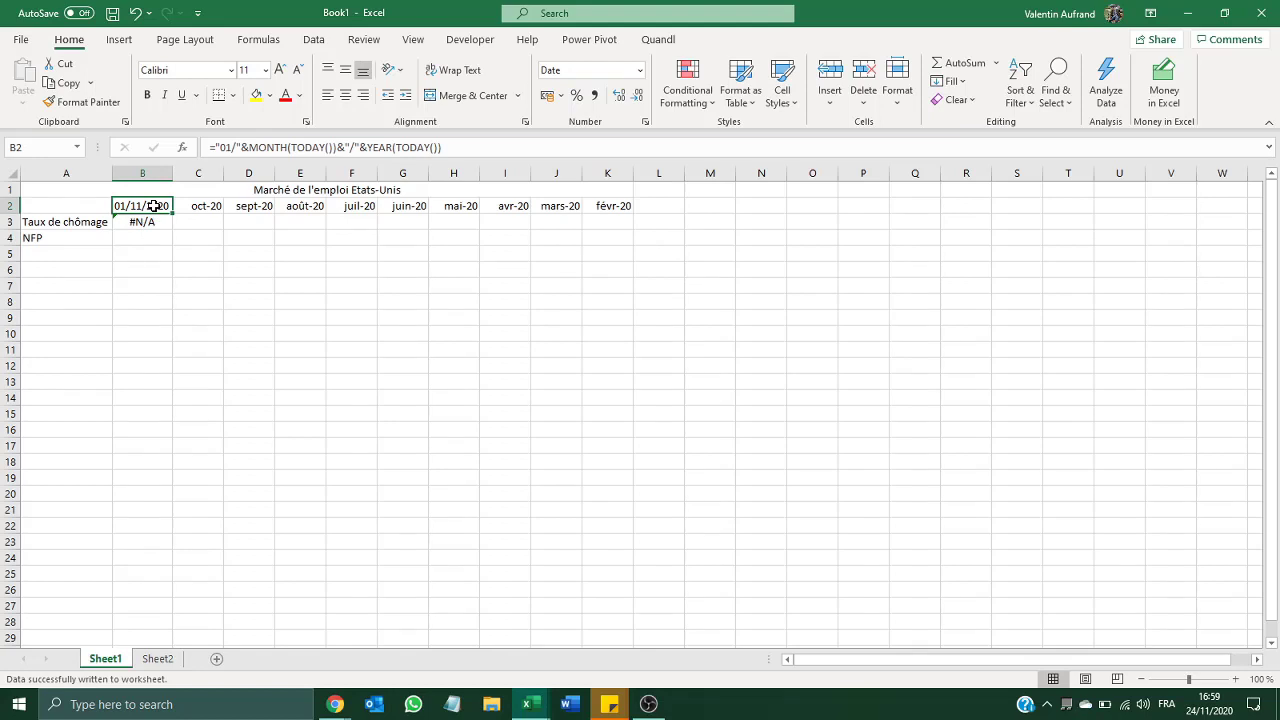
pyautogui.click(157, 658)
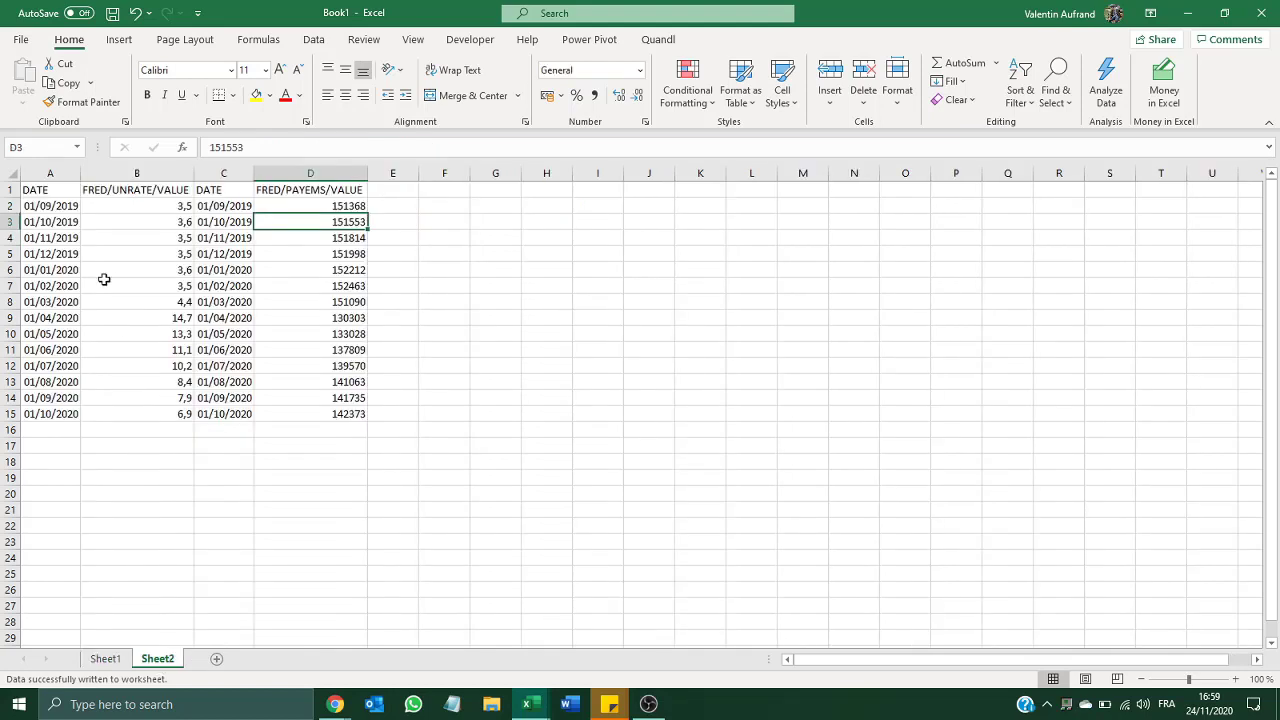
pyautogui.click(97, 284)
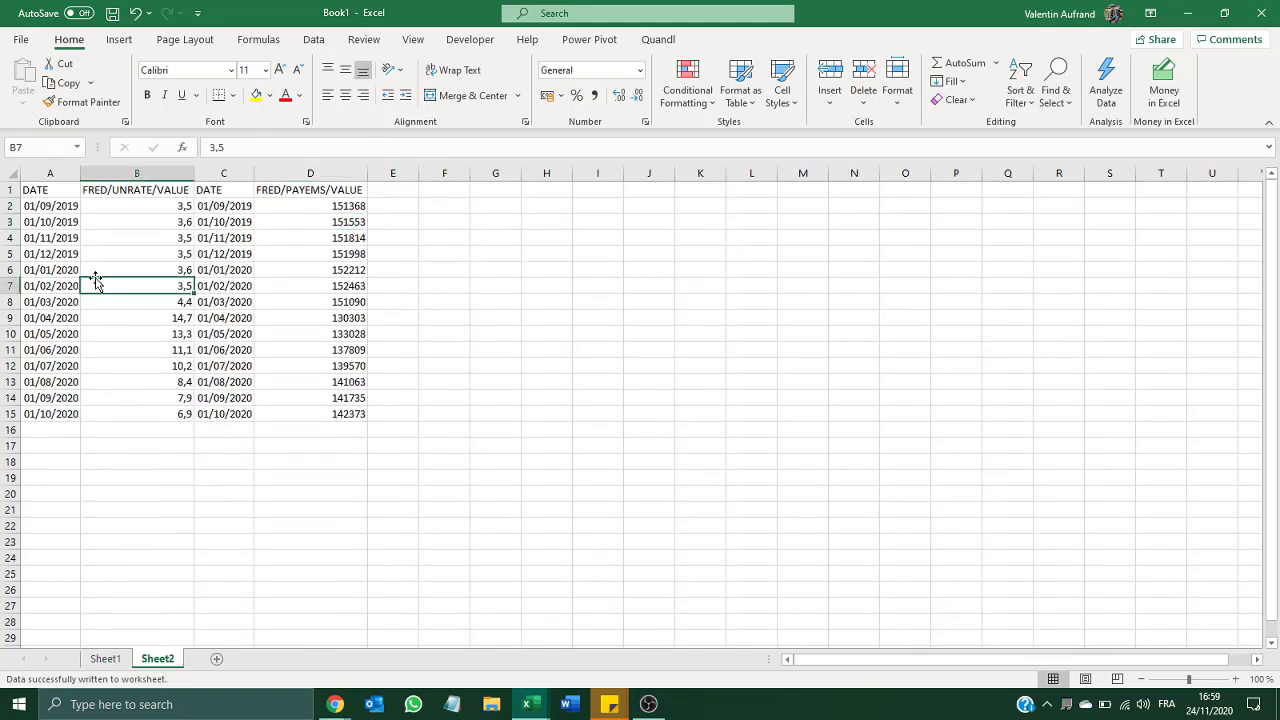
pyautogui.click(340, 240)
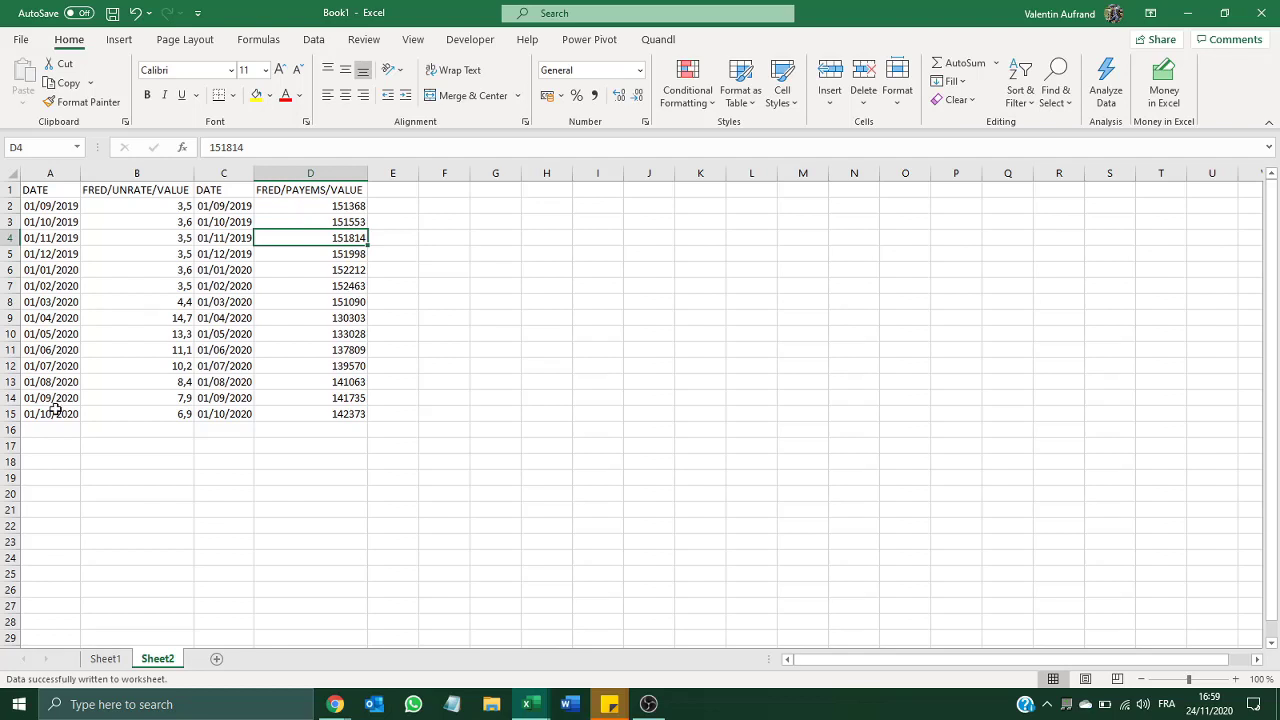
pyautogui.moveTo(50, 412); pyautogui.dragTo(337, 416)
pyautogui.click(114, 664)
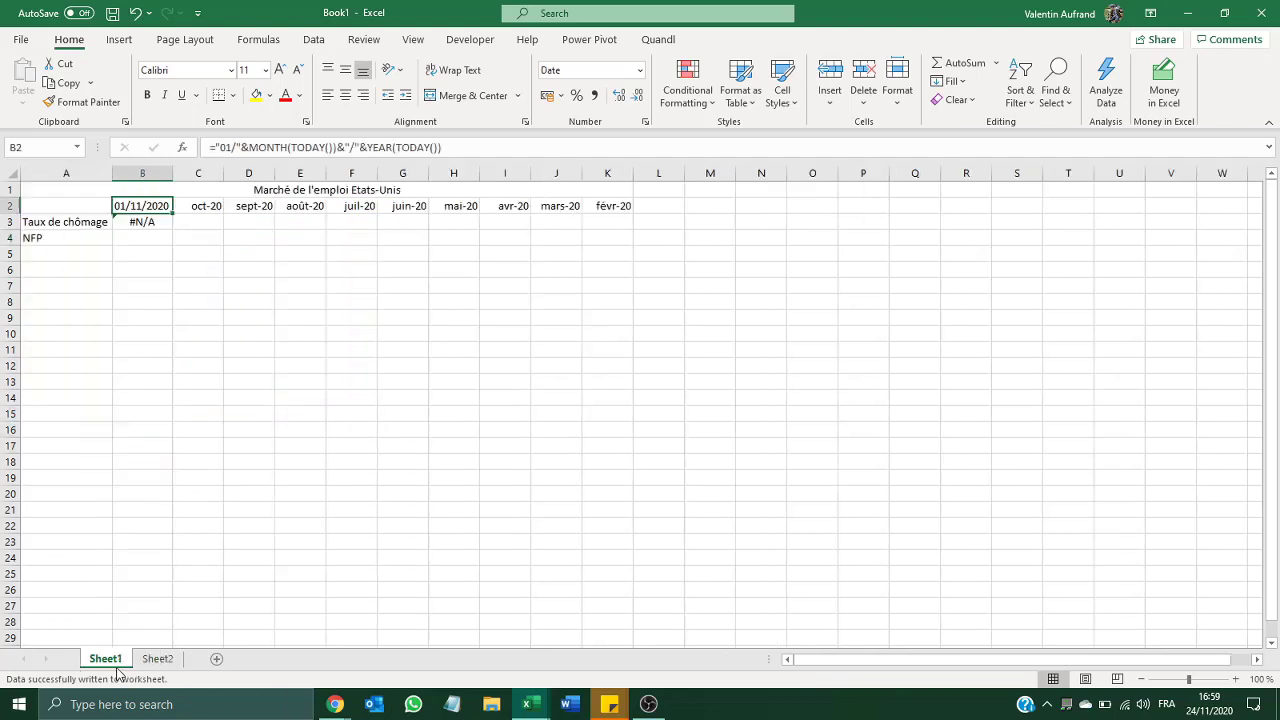
# Lock the references in the B3 formula so it reads =VLOOKUP(B$2;Sheet2!$A:$B;2;FALSE)
pyautogui.click(151, 222)
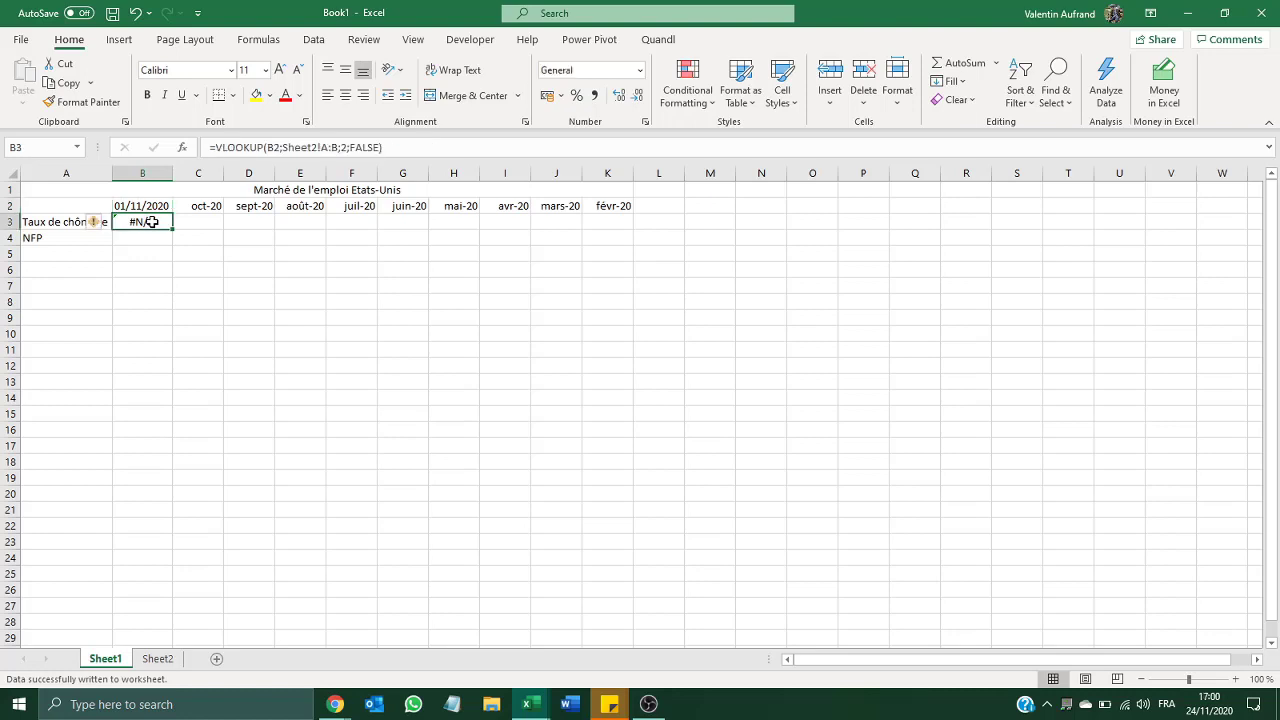
pyautogui.click(329, 147)
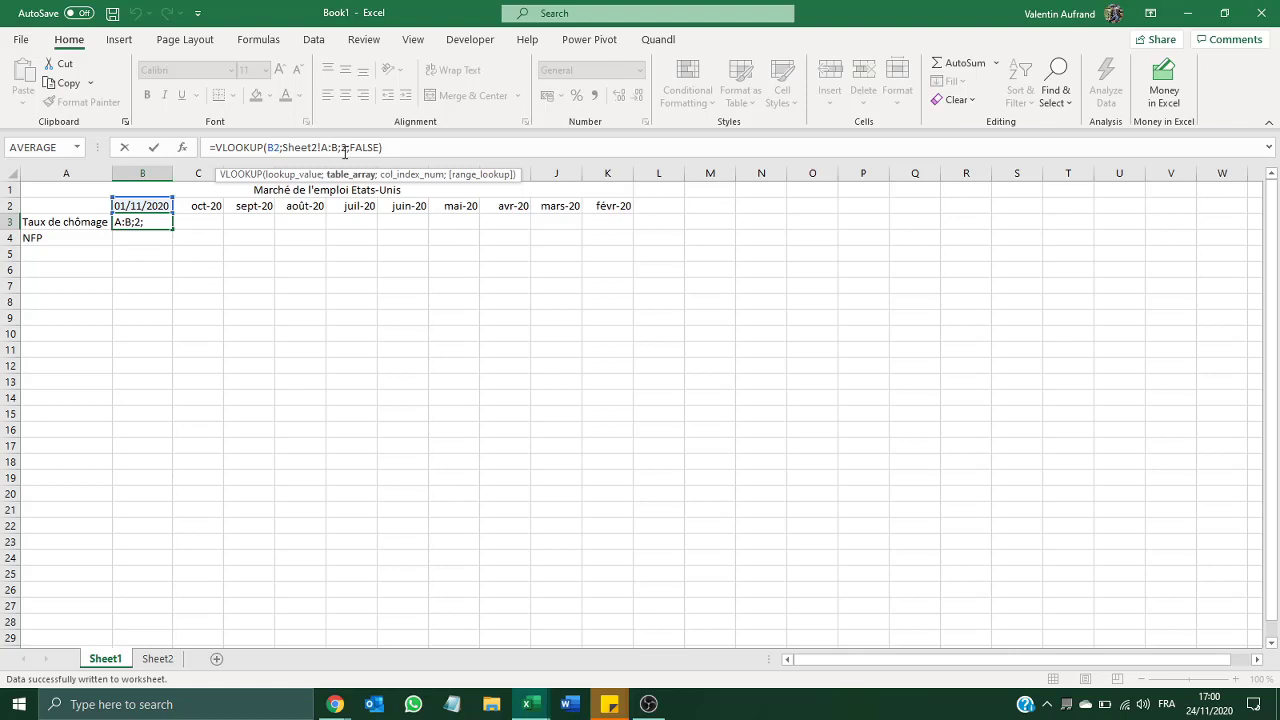
pyautogui.press('F4')
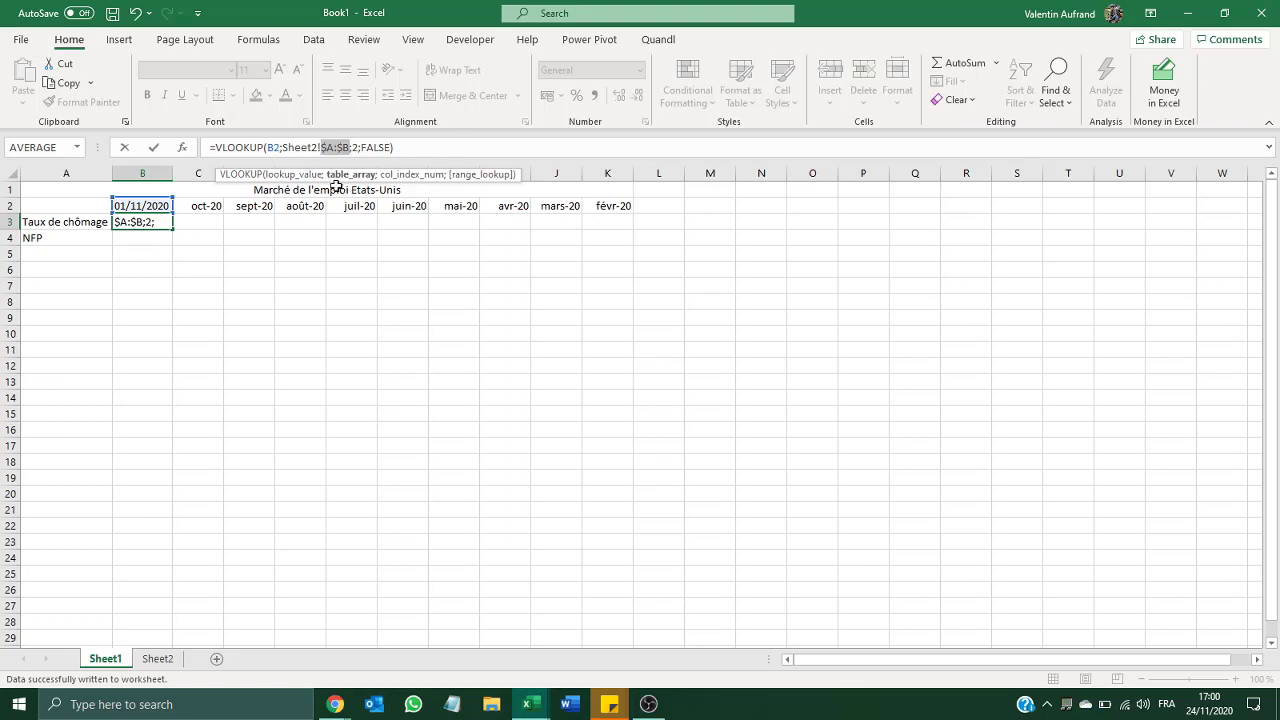
pyautogui.click(275, 147)
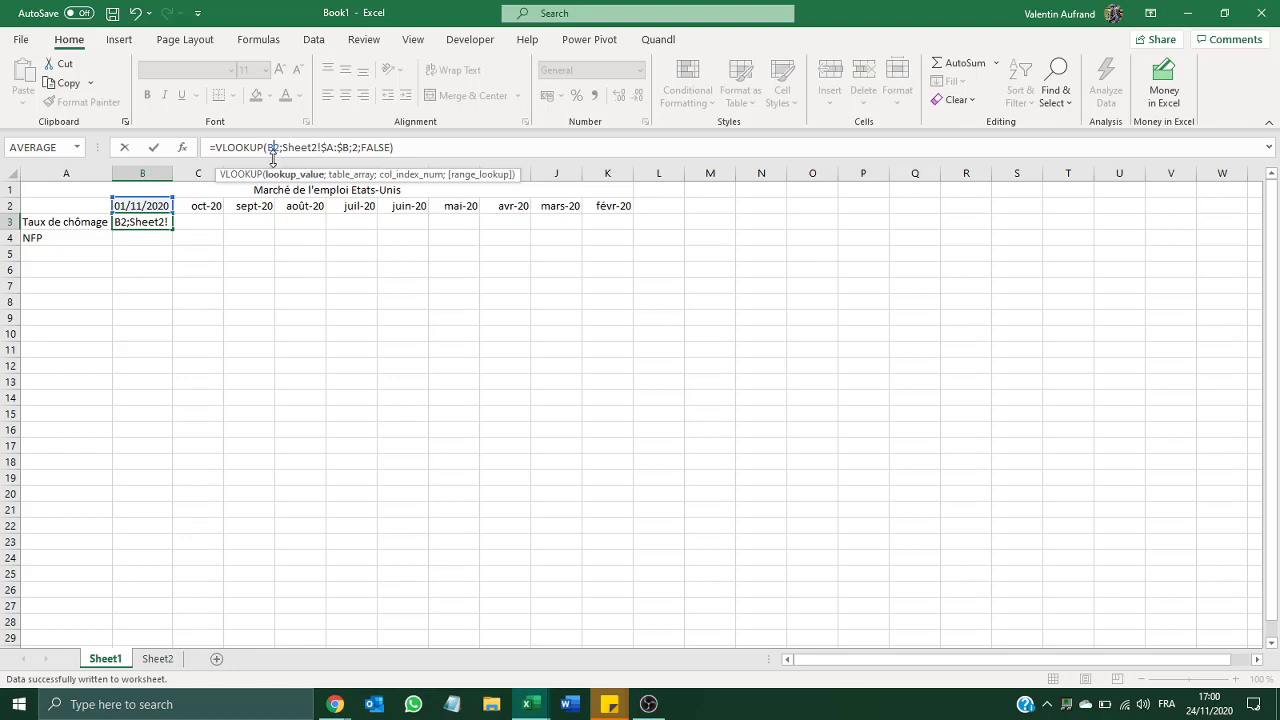
pyautogui.write('$')
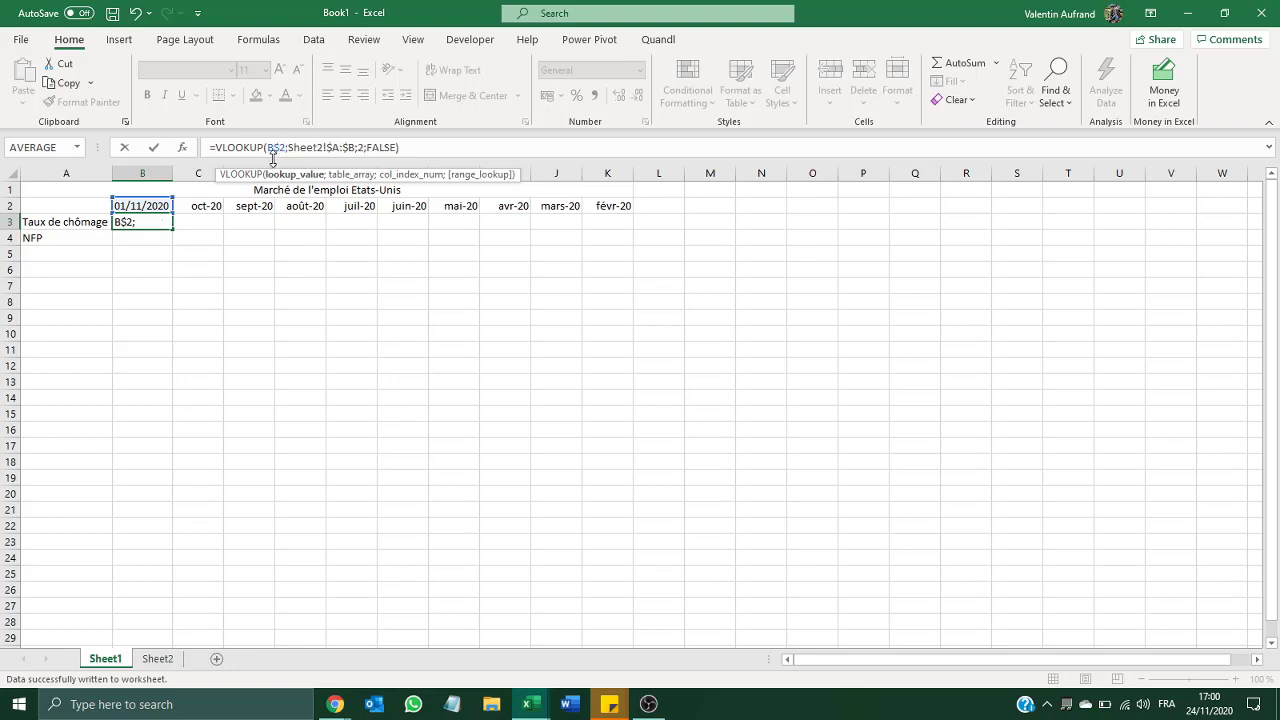
pyautogui.hotkey('ctrl', 'Return')
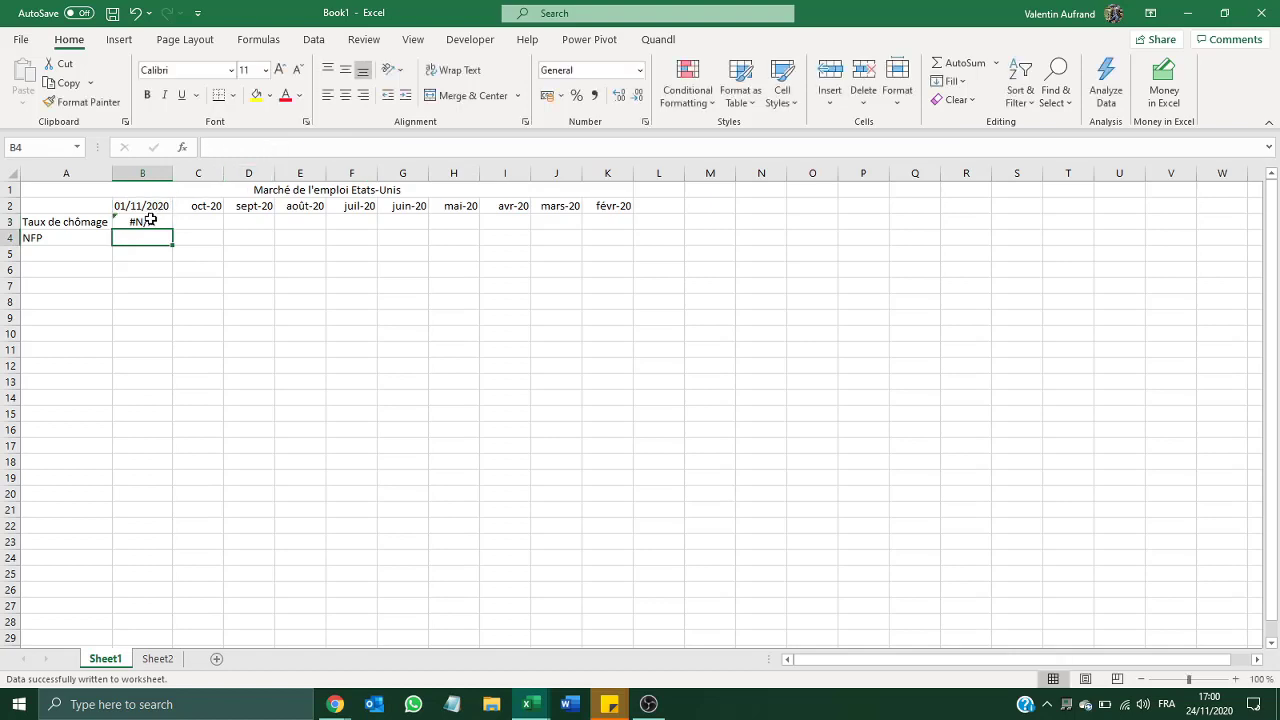
# Fill the B3 unemployment rate formula across to K3 and check the formulas in B3 and C3
pyautogui.moveTo(163, 228); pyautogui.dragTo(611, 257)
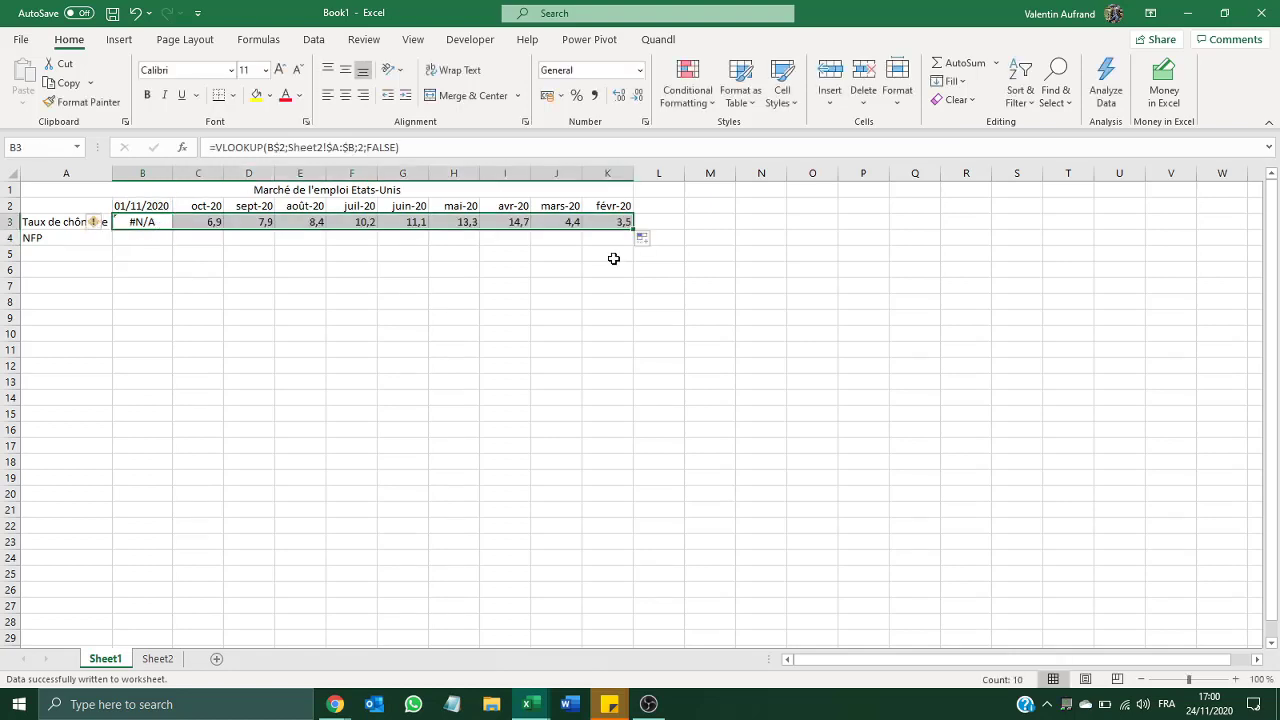
pyautogui.click(158, 221)
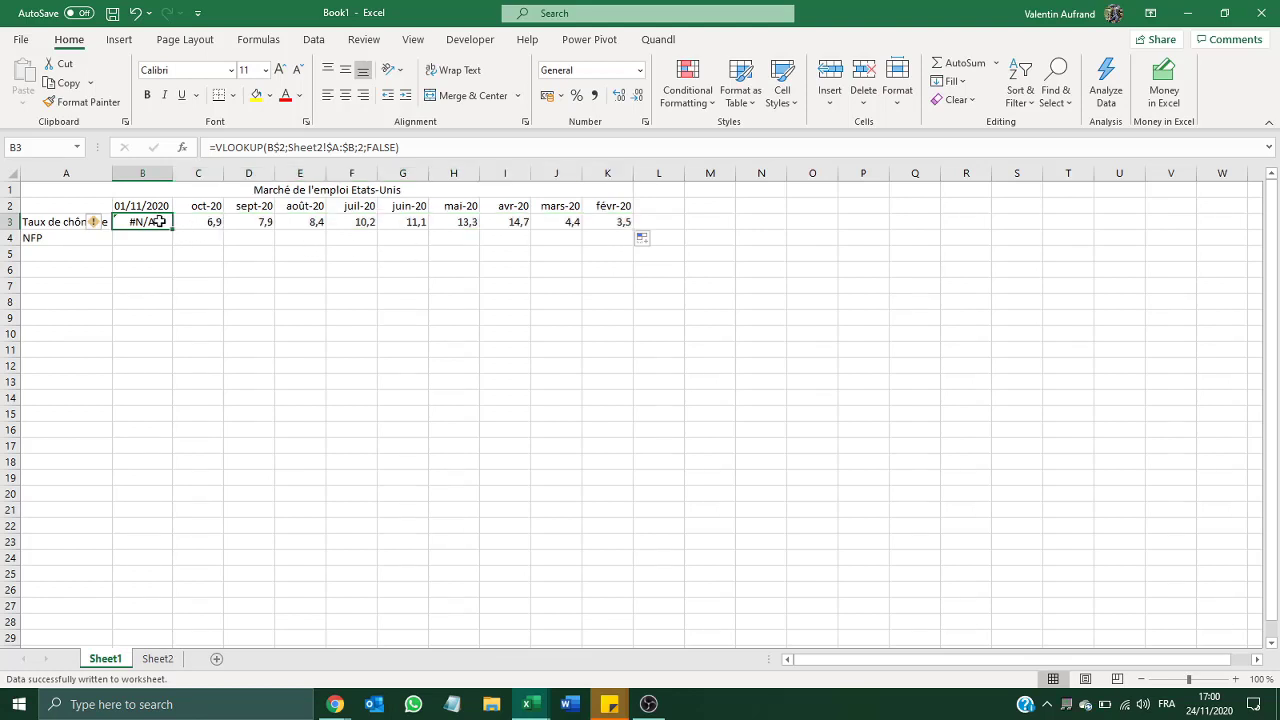
pyautogui.click(215, 225)
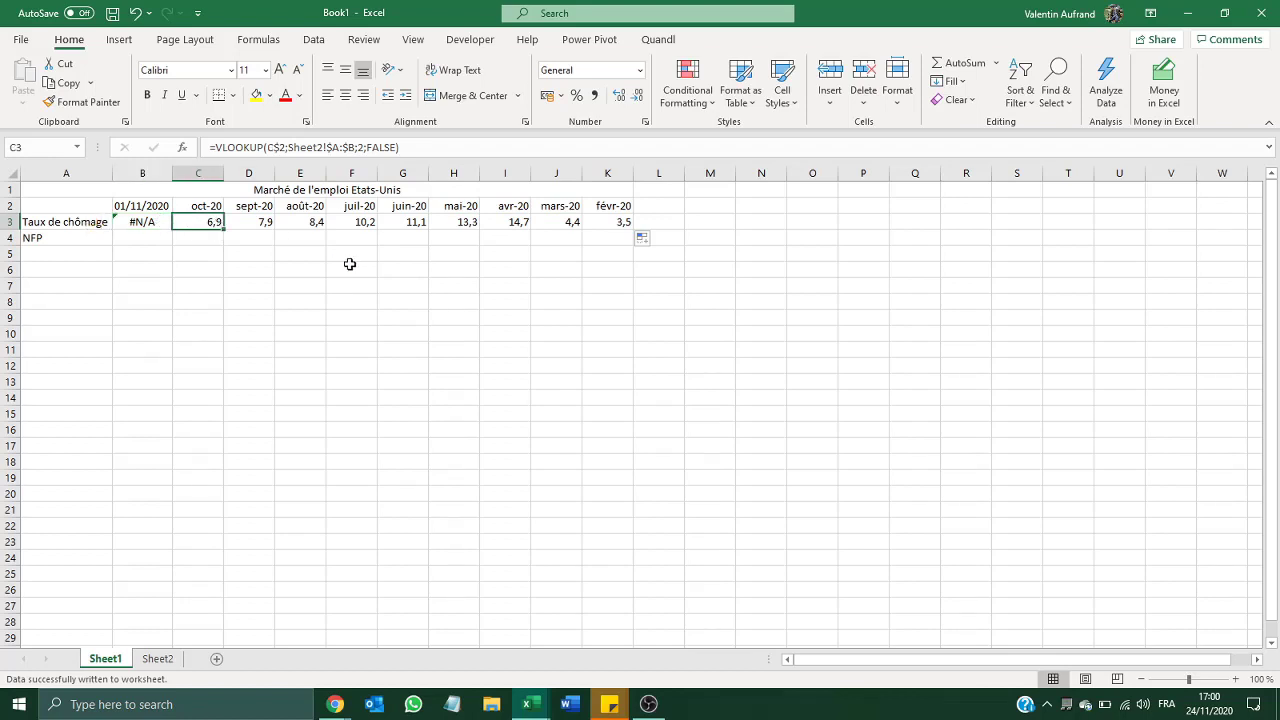
# Format the unemployment rates in B3:K3 as percentages and check the source values in column B of Sheet2
pyautogui.click(134, 222)
pyautogui.hotkey('ctrl', 'shift', 'Right')
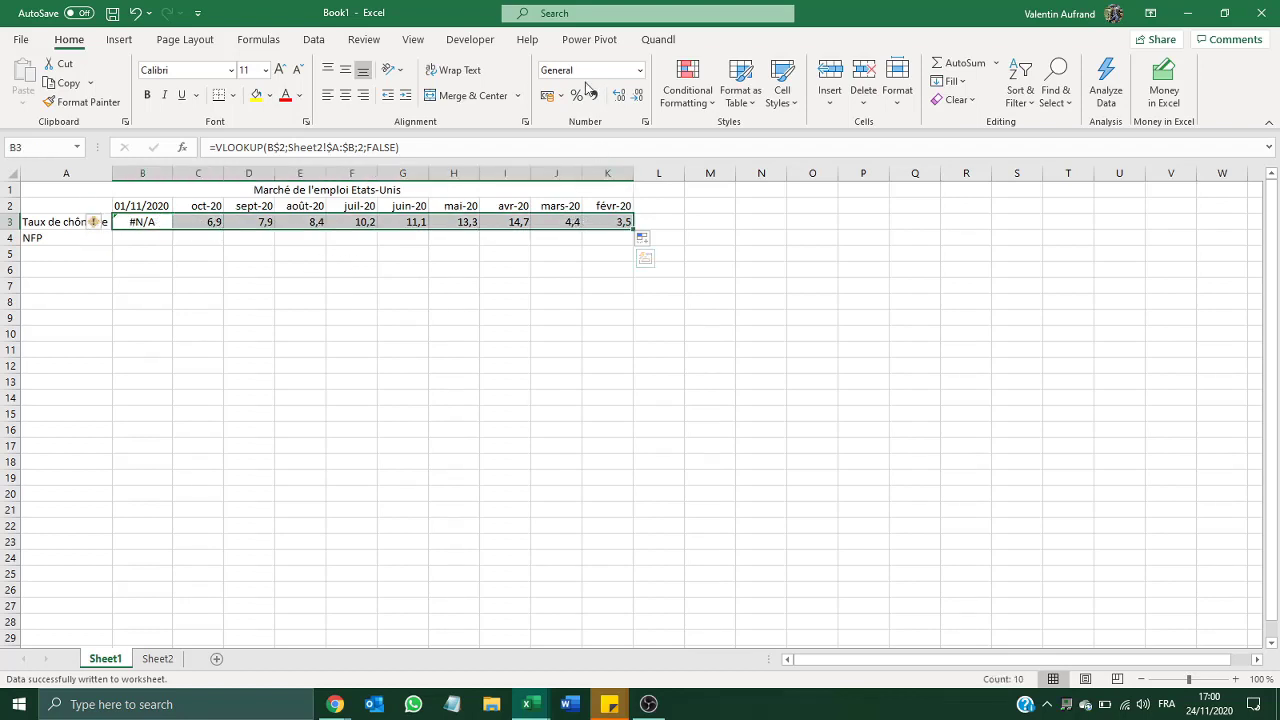
pyautogui.click(576, 96)
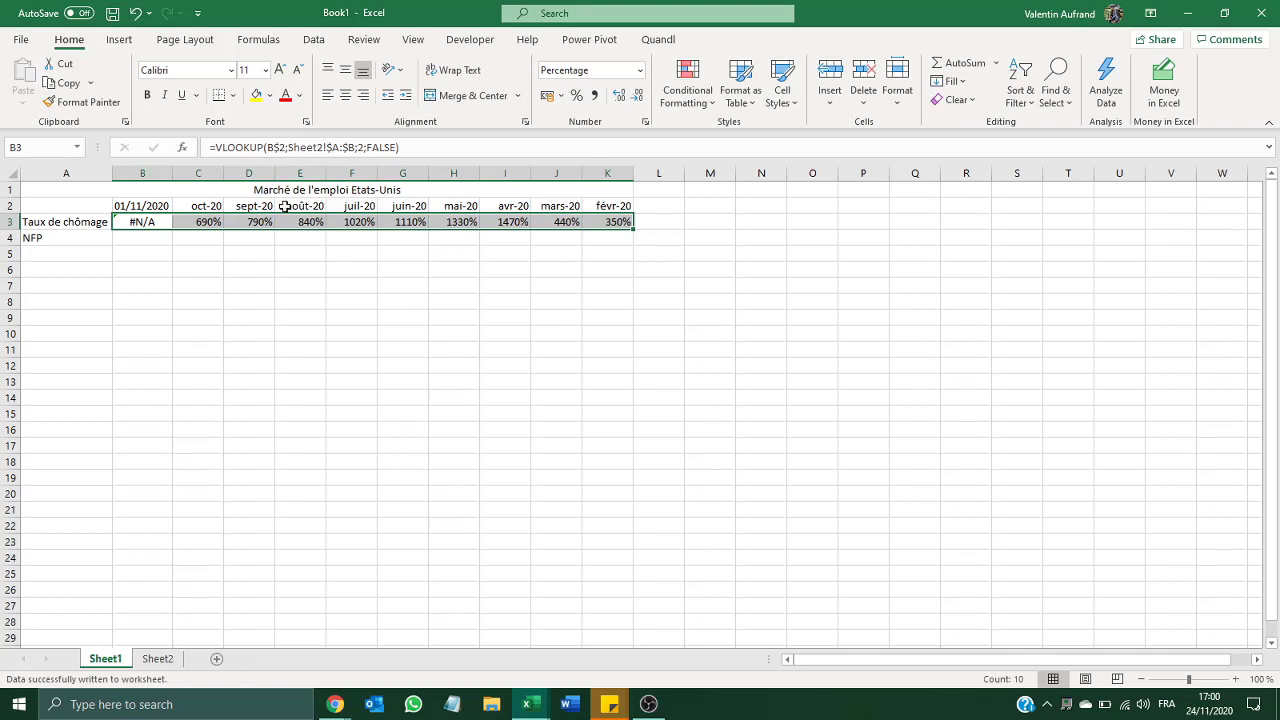
pyautogui.click(158, 658)
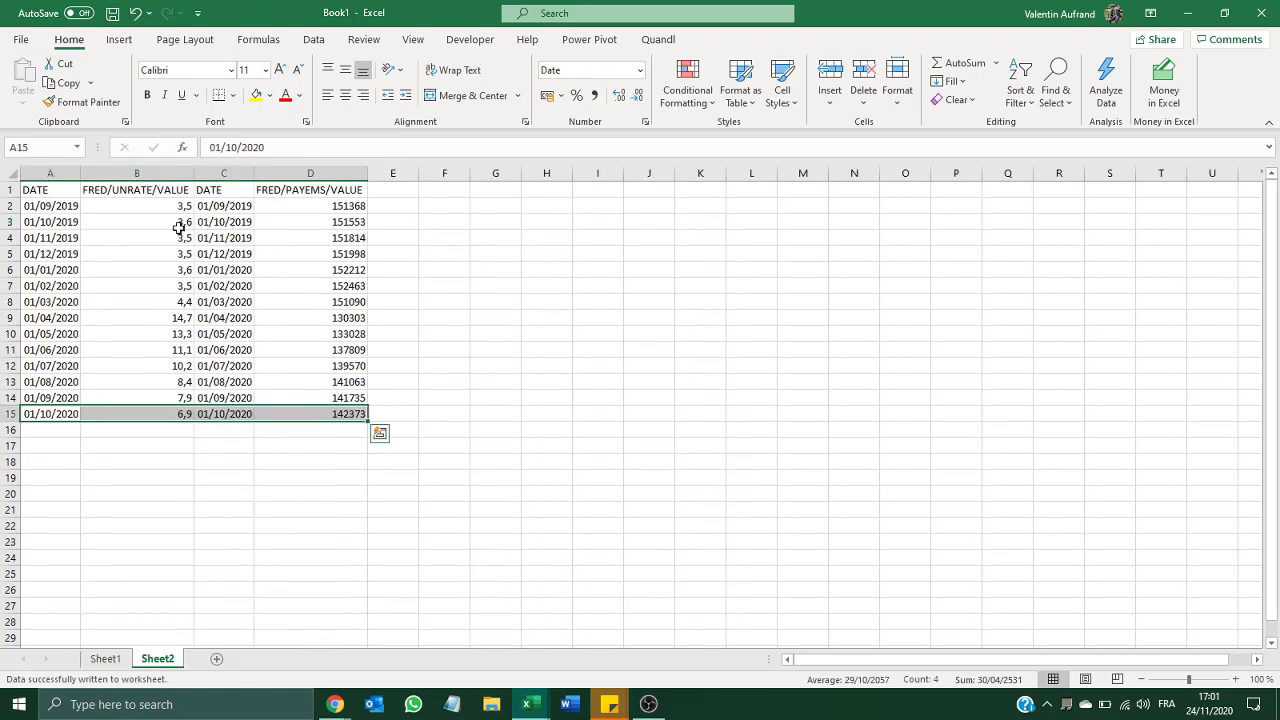
pyautogui.moveTo(181, 206); pyautogui.dragTo(170, 434)
pyautogui.click(88, 662)
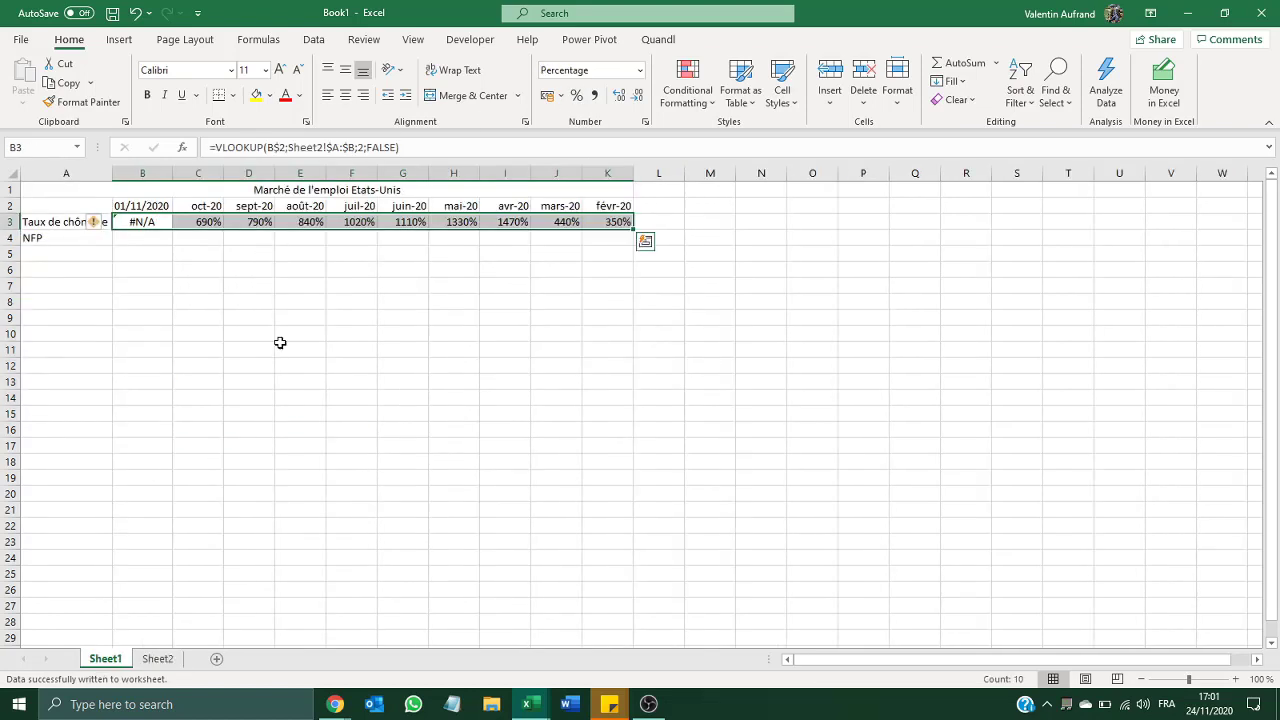
# Divide the C3 lookup by 100 so the formula reads =VLOOKUP(C$2;Sheet2!$A:$B;2;FALSE)/100
pyautogui.click(397, 148)
pyautogui.click(193, 221)
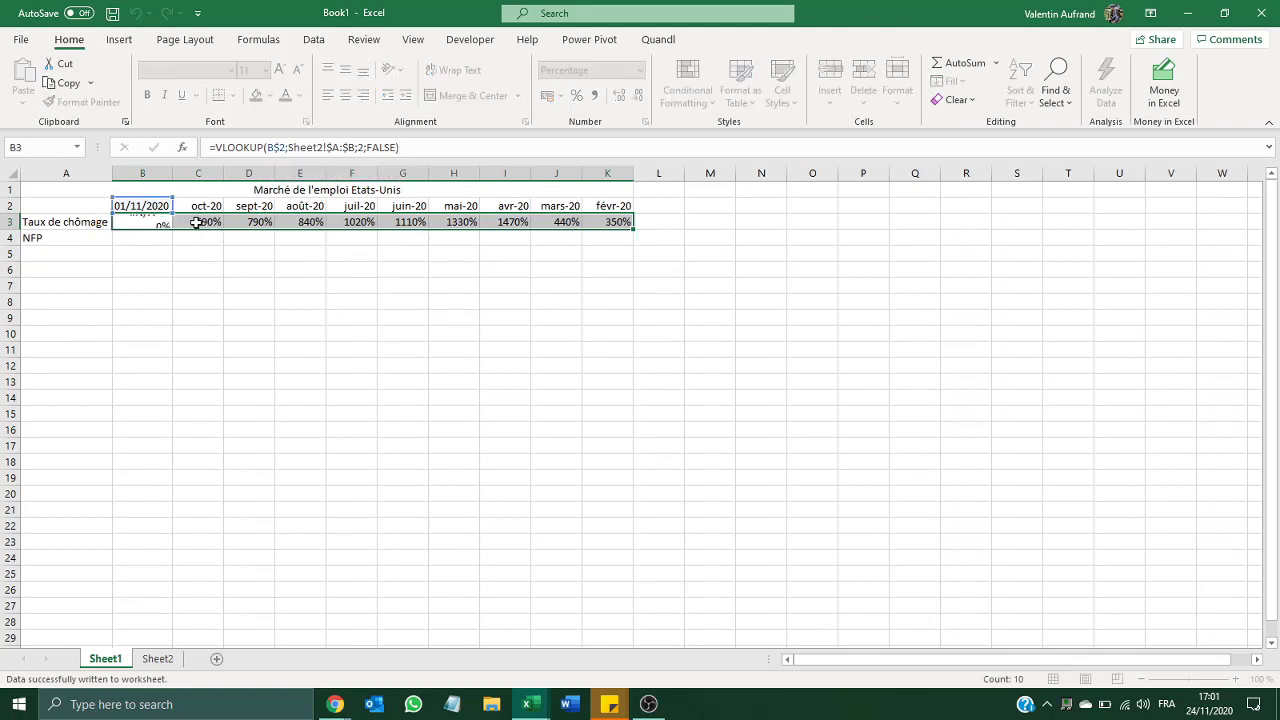
pyautogui.click(409, 147)
pyautogui.write('/100')
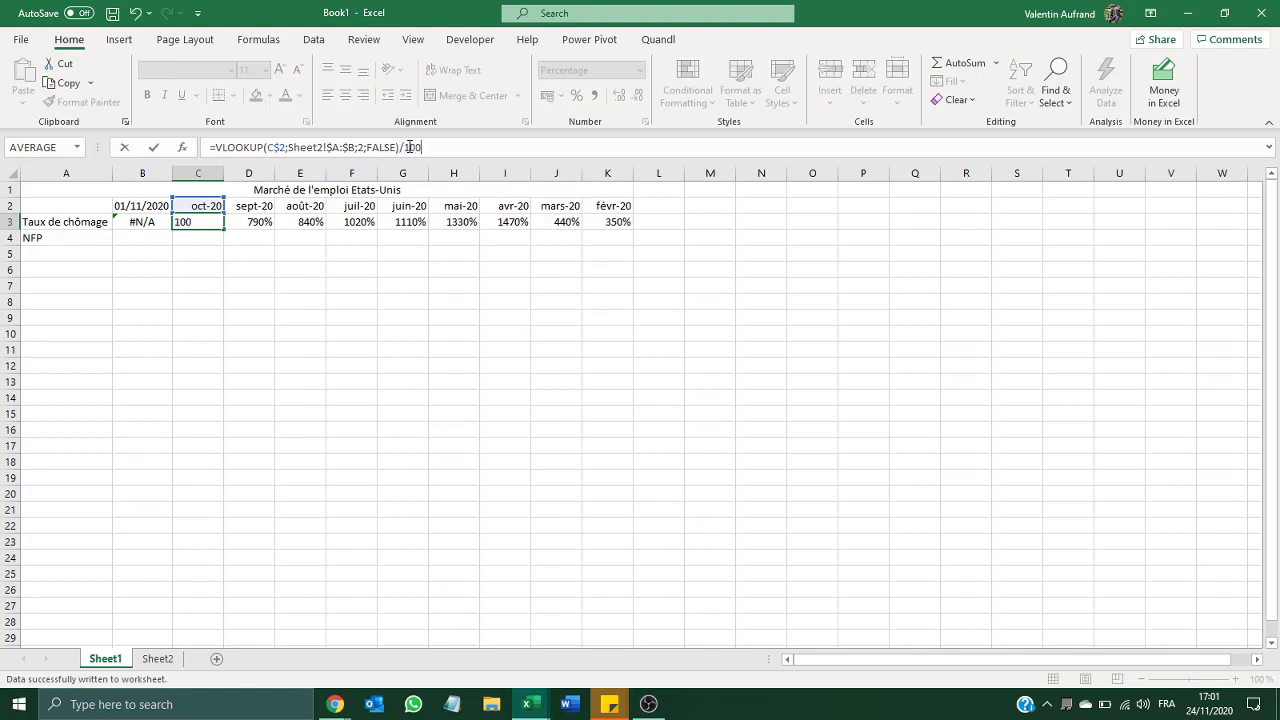
pyautogui.press('Return')
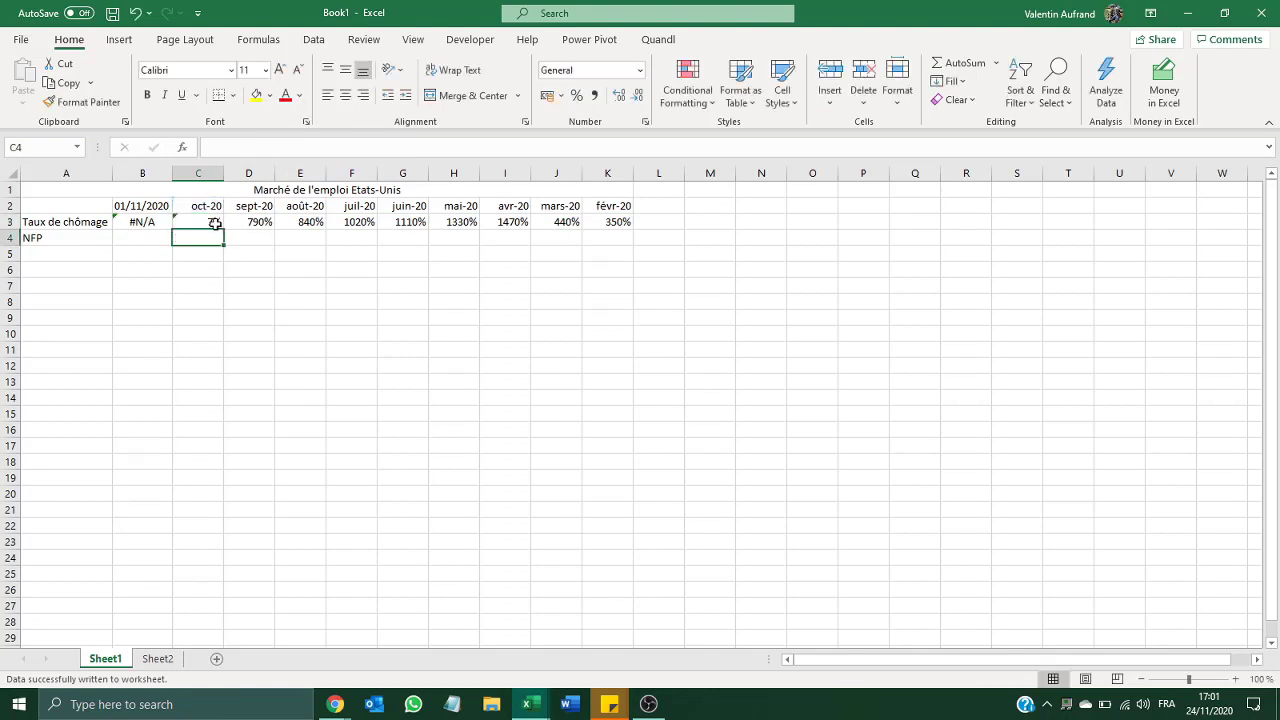
# Fill the C3 formula across to K3 and show the percentages with one decimal place
pyautogui.click(212, 222)
pyautogui.moveTo(224, 229); pyautogui.dragTo(646, 262)
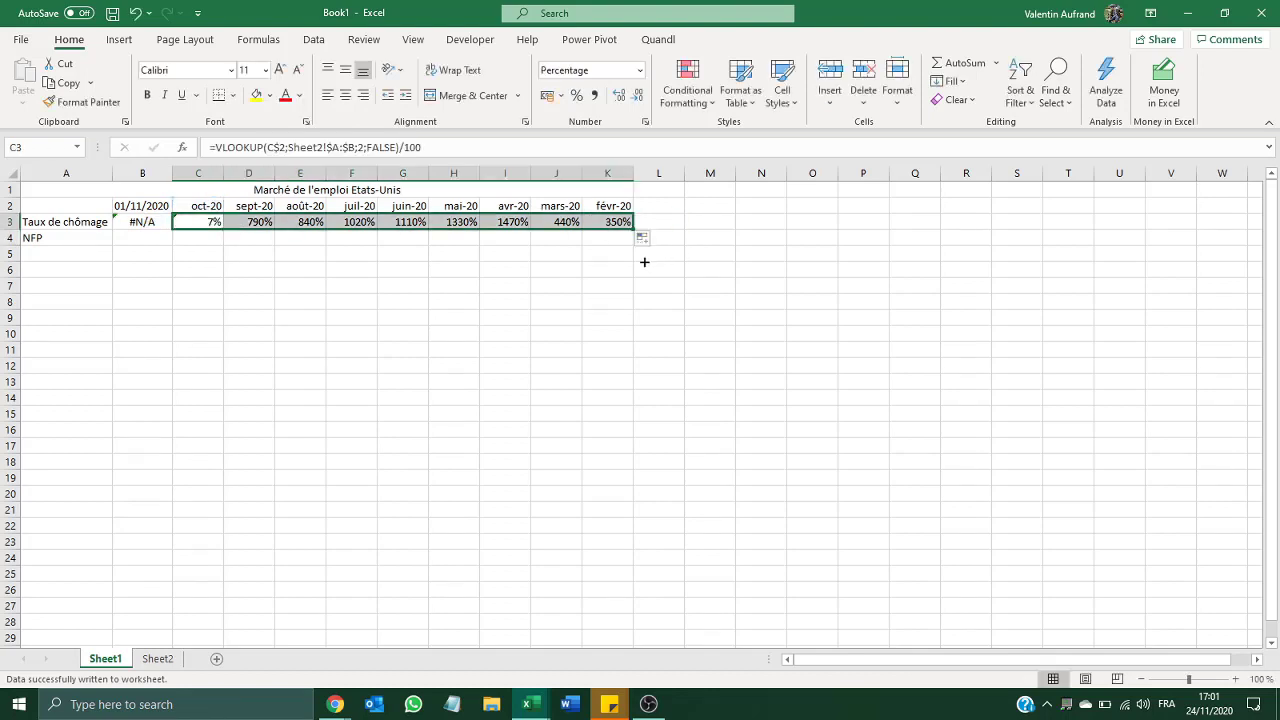
pyautogui.click(618, 99)
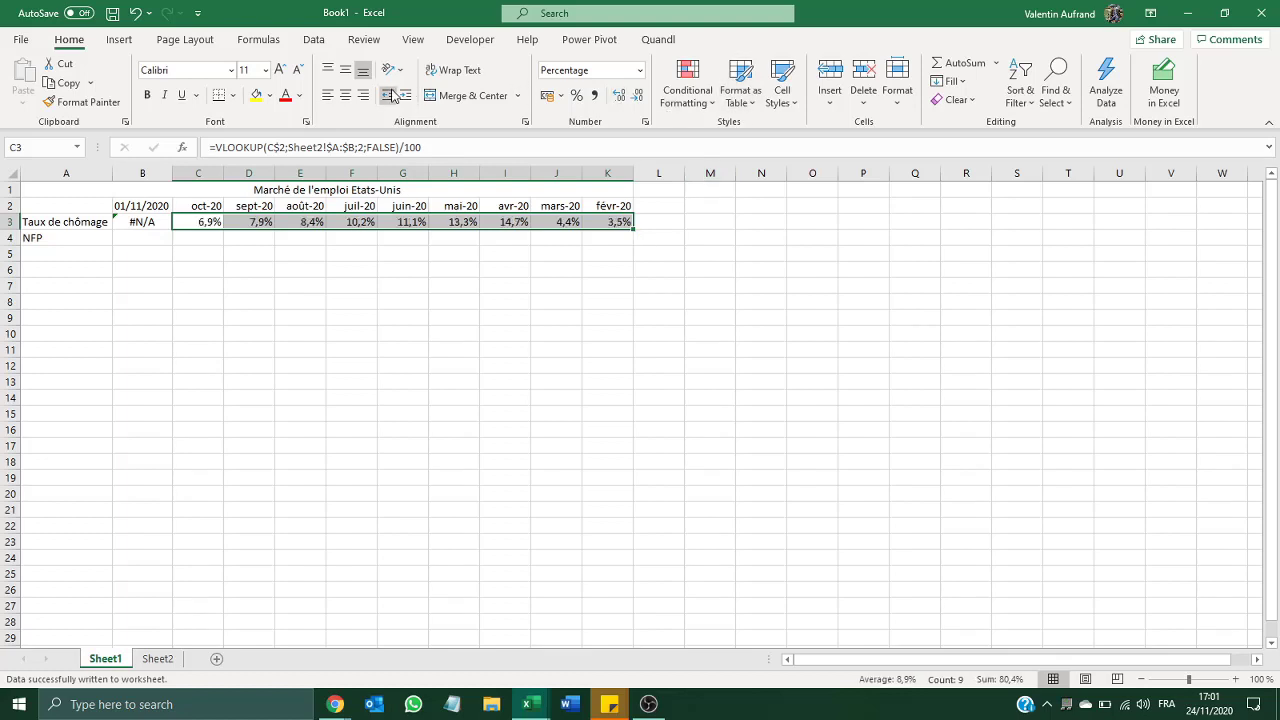
# Wrap the B3 lookup in IFERROR with an empty text fallback: =IFERROR(VLOOKUP(B$2;Sheet2!$A:$B;2;FALSE);"")
pyautogui.click(145, 222)
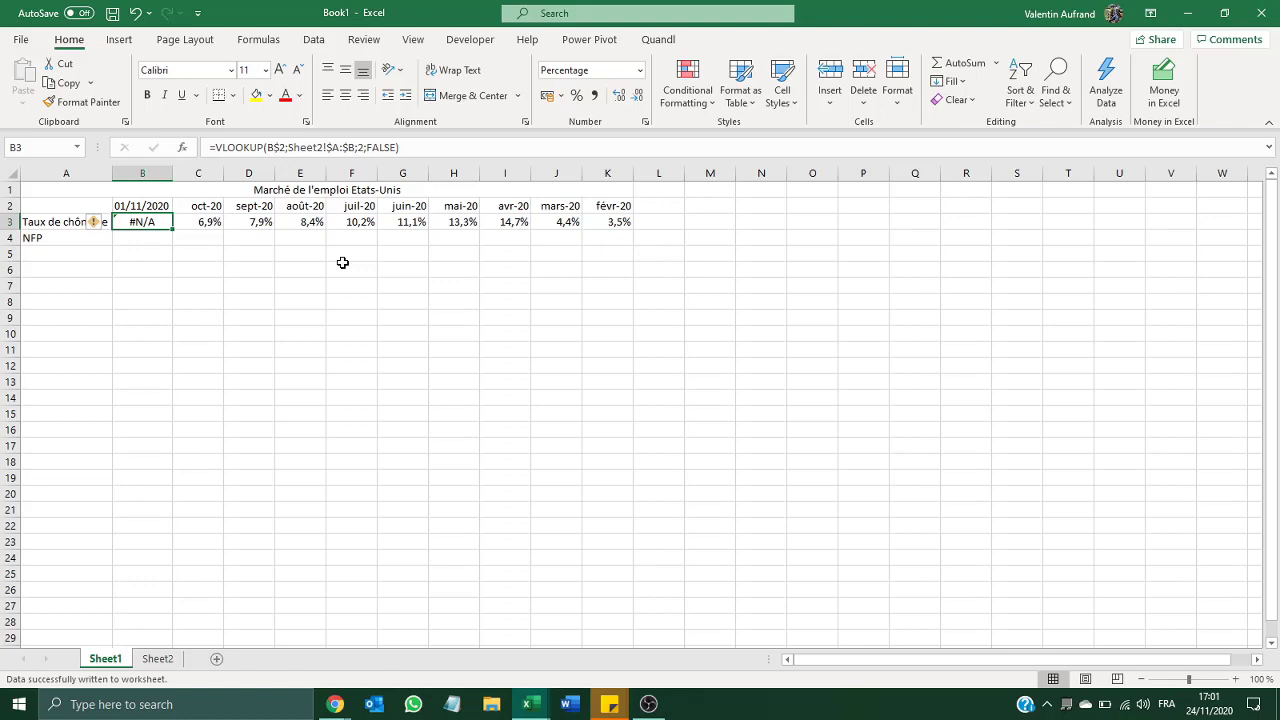
pyautogui.click(215, 147)
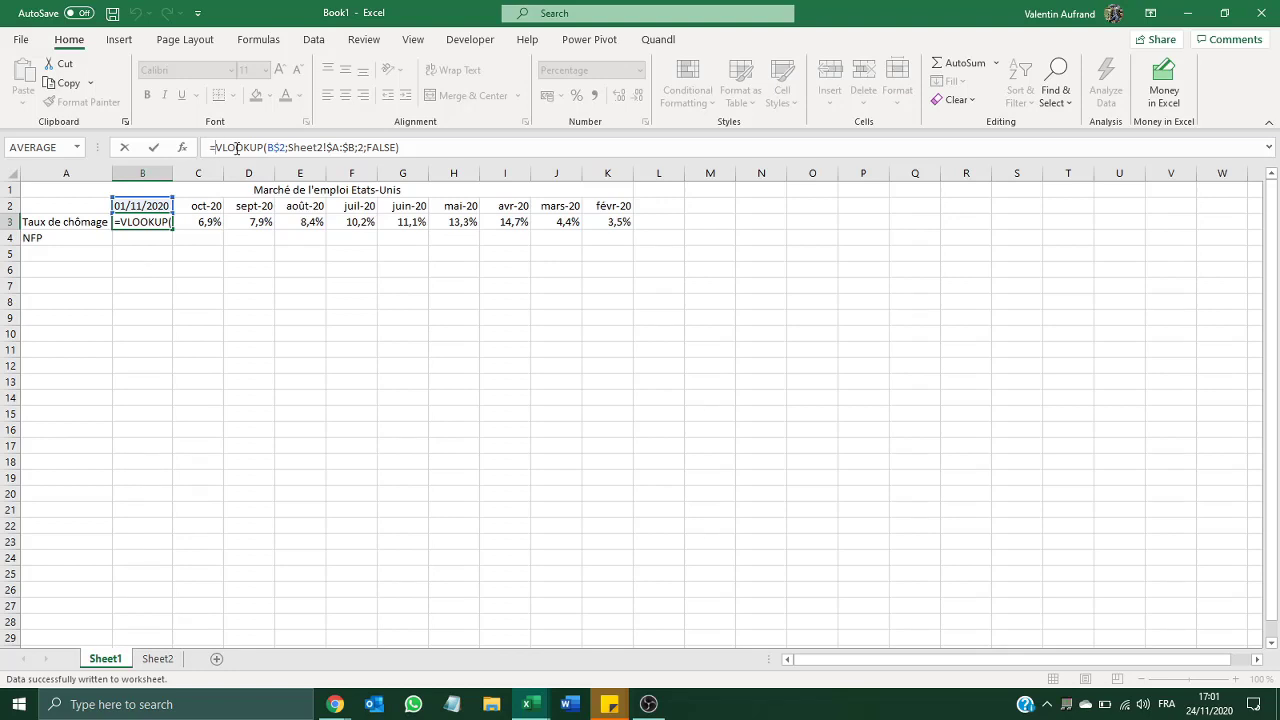
pyautogui.write('IFERROR(')
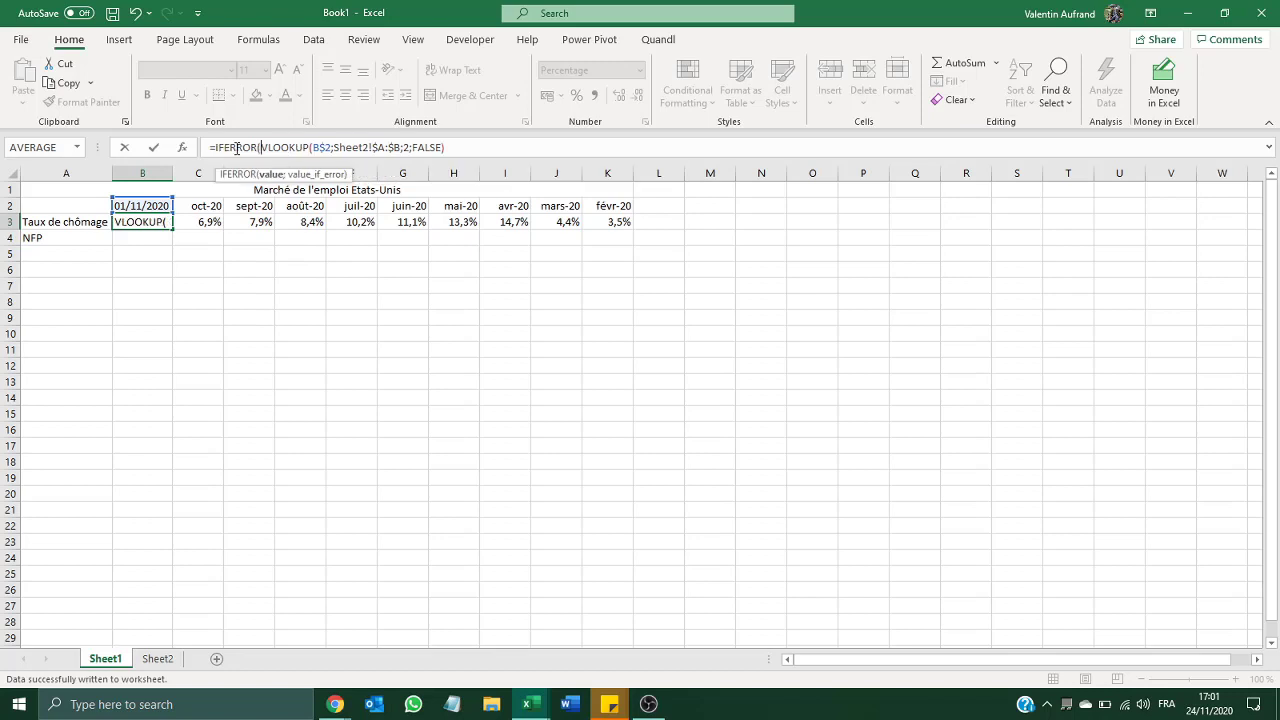
pyautogui.moveTo(285, 147)
pyautogui.mouseDown()
pyautogui.moveTo(497, 154)
pyautogui.moveTo(261, 147)
pyautogui.mouseUp()
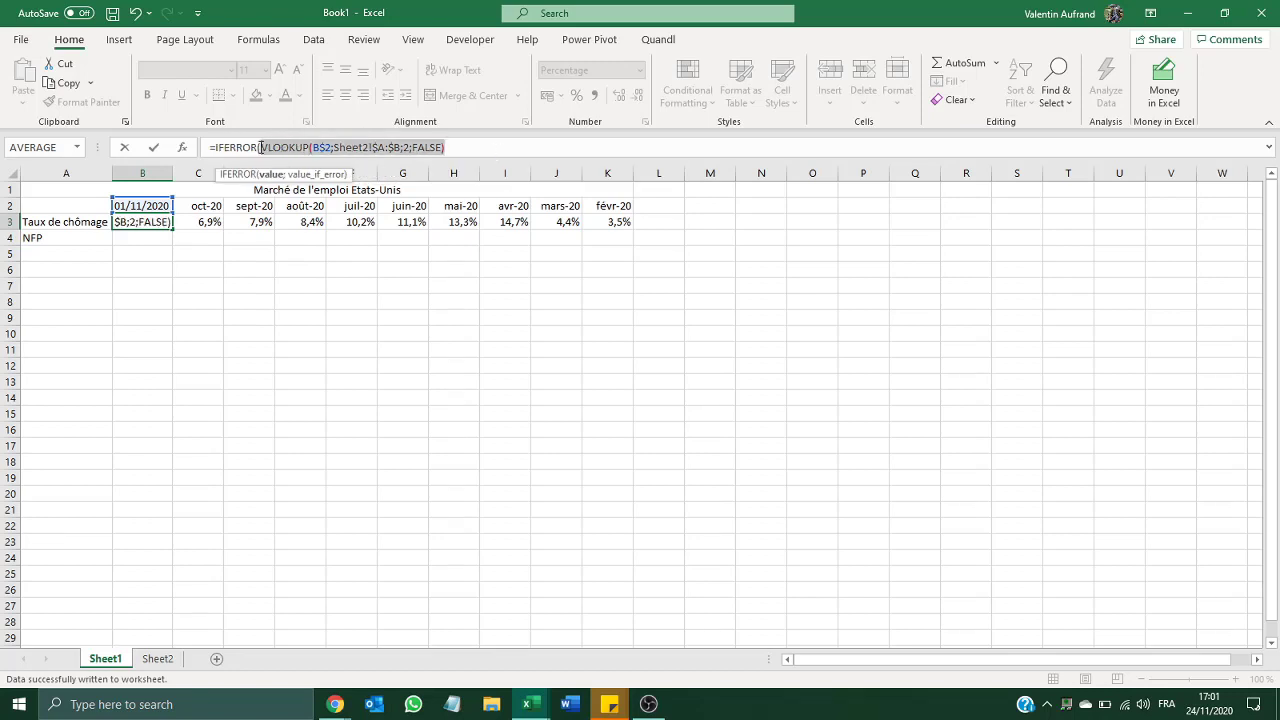
pyautogui.click(492, 147)
pyautogui.write(';')
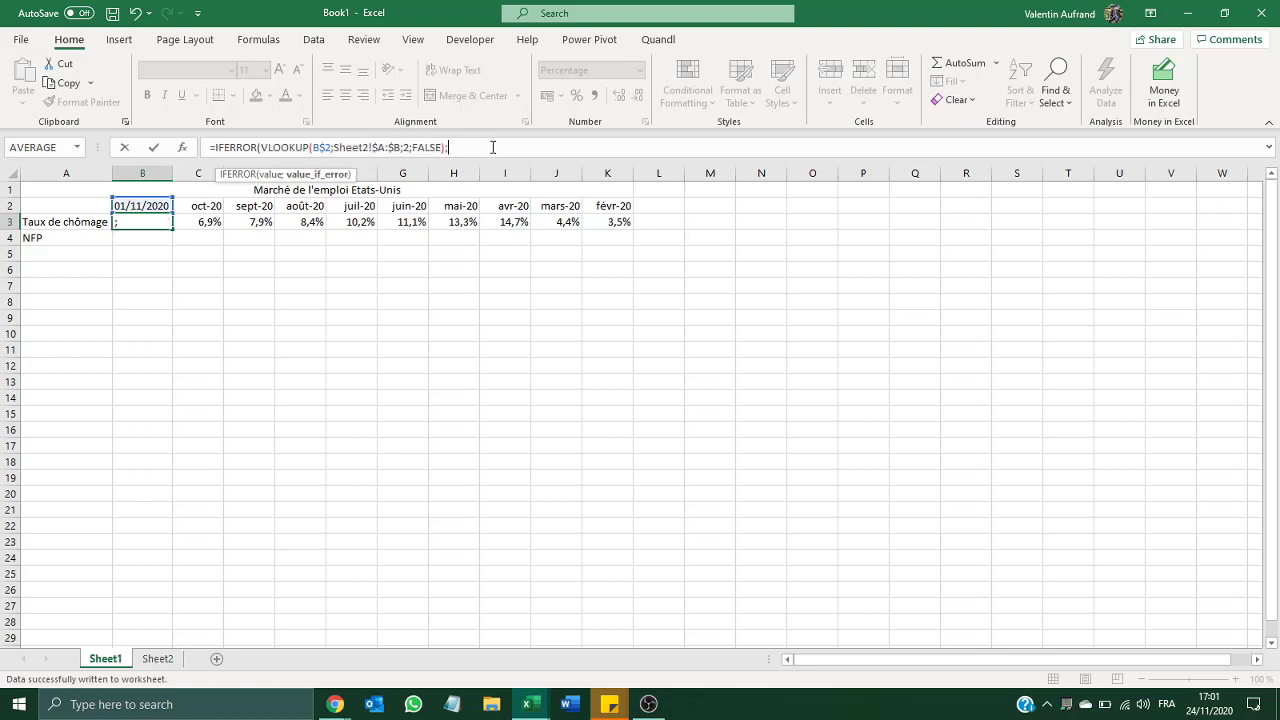
pyautogui.write('"")')
pyautogui.press('Return')
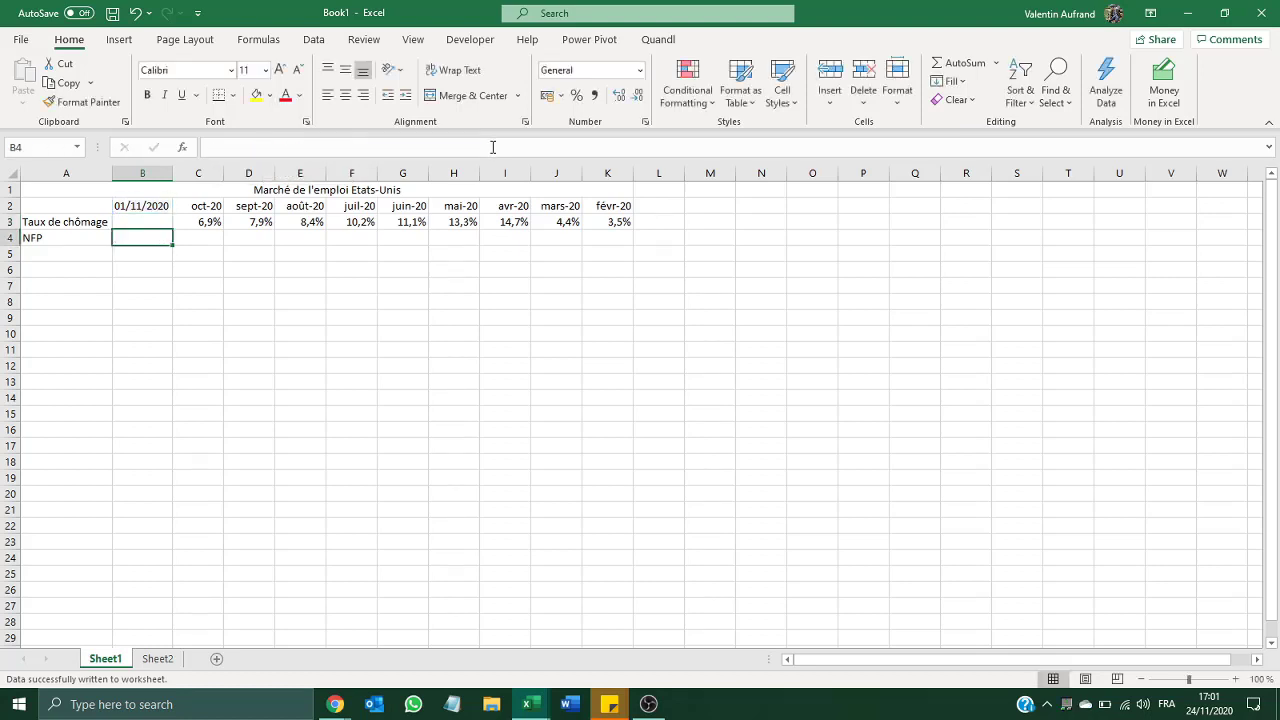
# Fill the B3 IFERROR formula across the unemployment rate row to K3
pyautogui.click(150, 220)
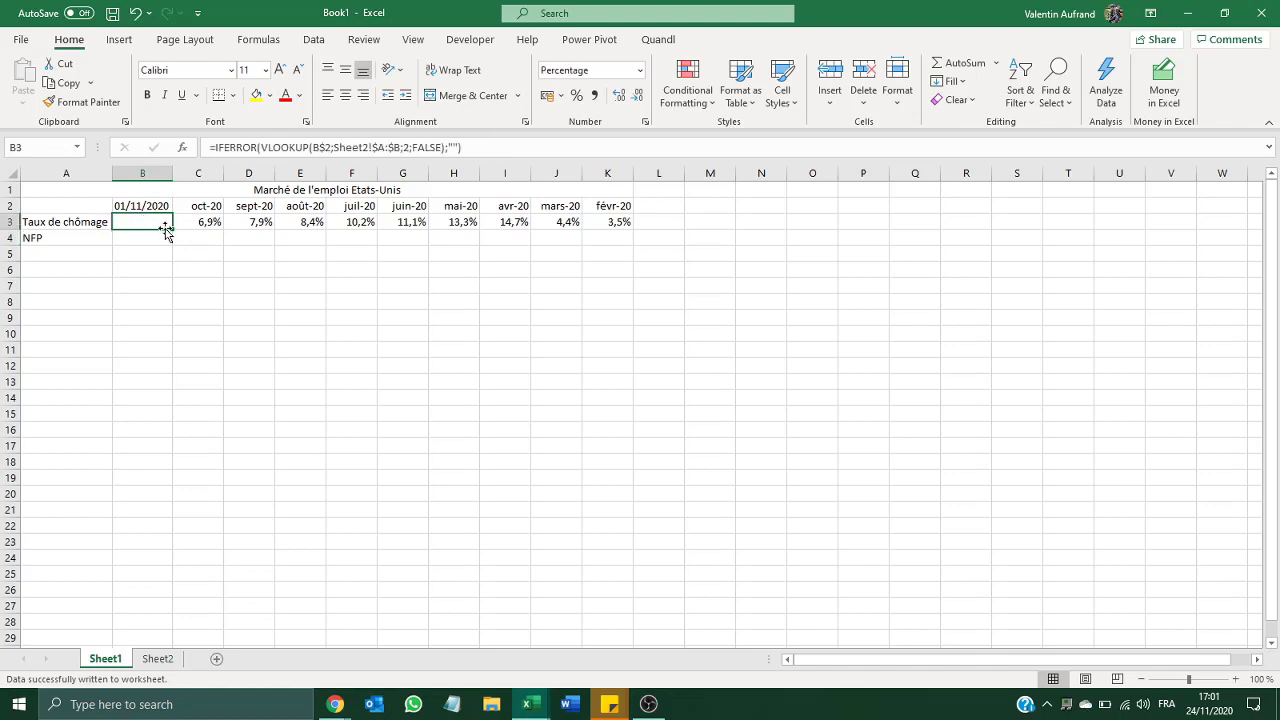
pyautogui.moveTo(174, 229); pyautogui.dragTo(617, 331)
pyautogui.click(549, 286)
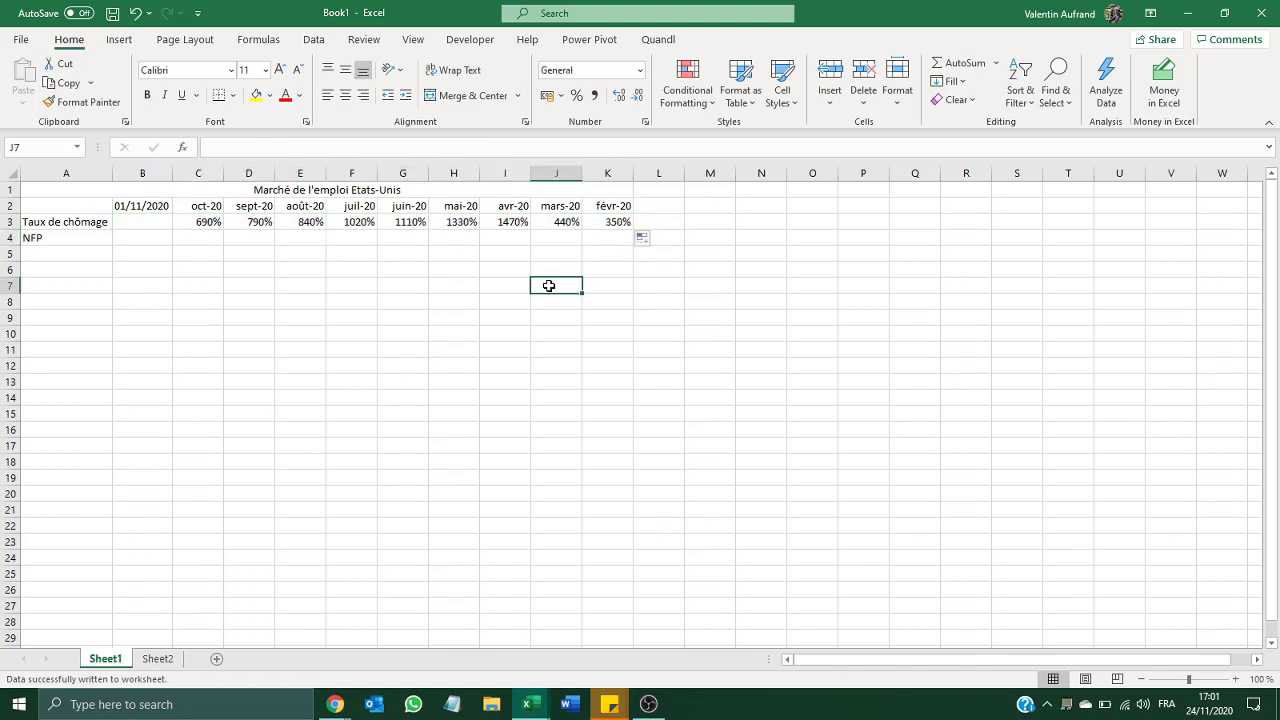
# Divide the VLOOKUP inside the B3 IFERROR formula by 100 and fill the formula across to K3
pyautogui.click(161, 226)
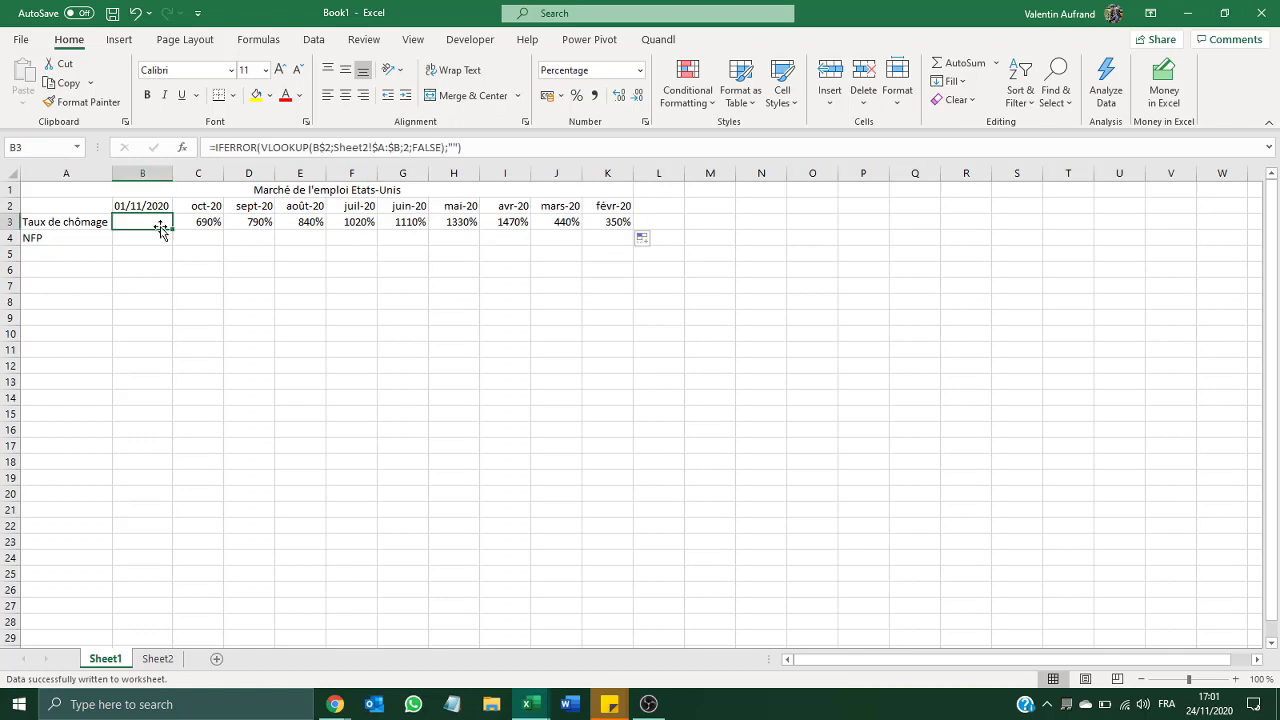
pyautogui.click(447, 147)
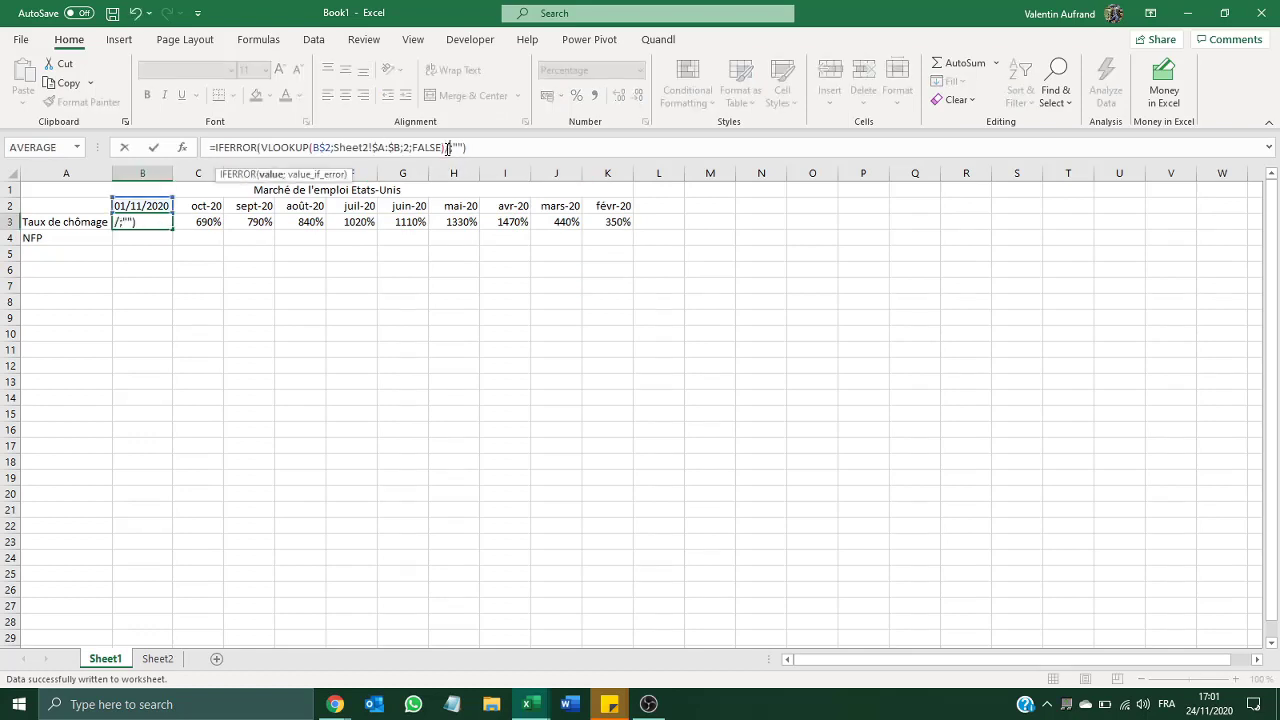
pyautogui.write('*100')
pyautogui.press('Return')
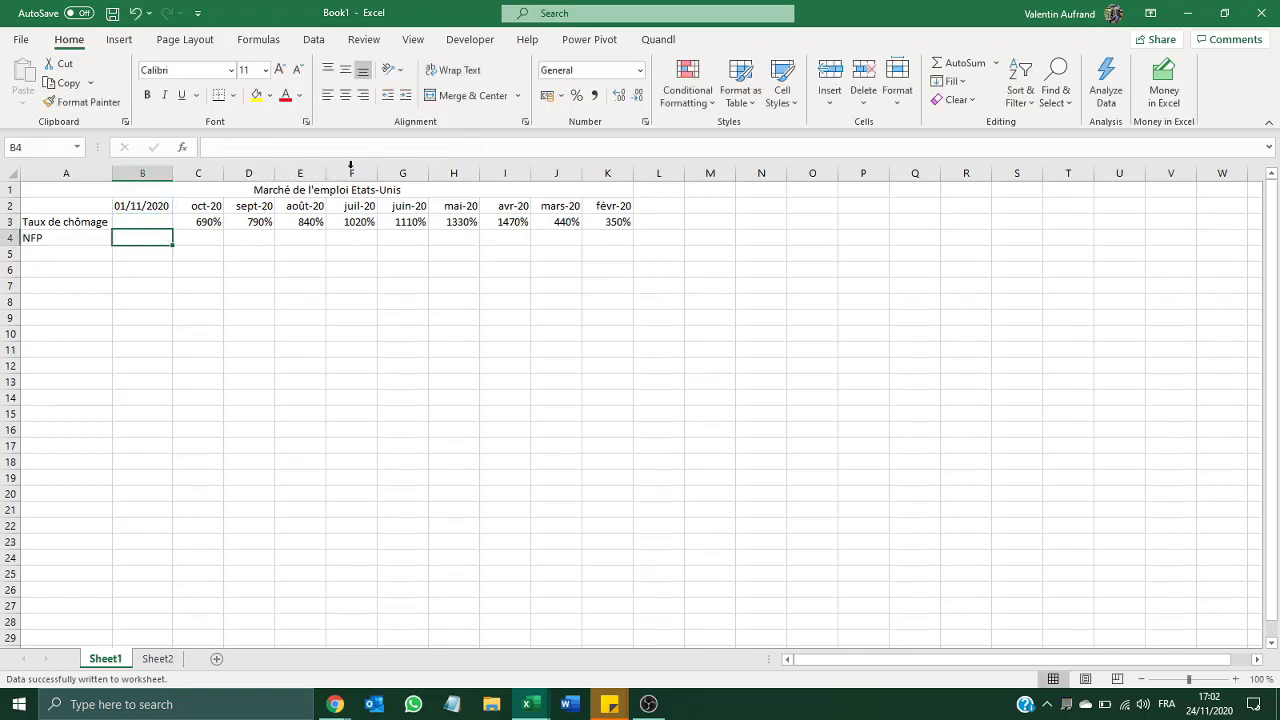
pyautogui.click(160, 222)
pyautogui.moveTo(171, 226); pyautogui.dragTo(612, 228)
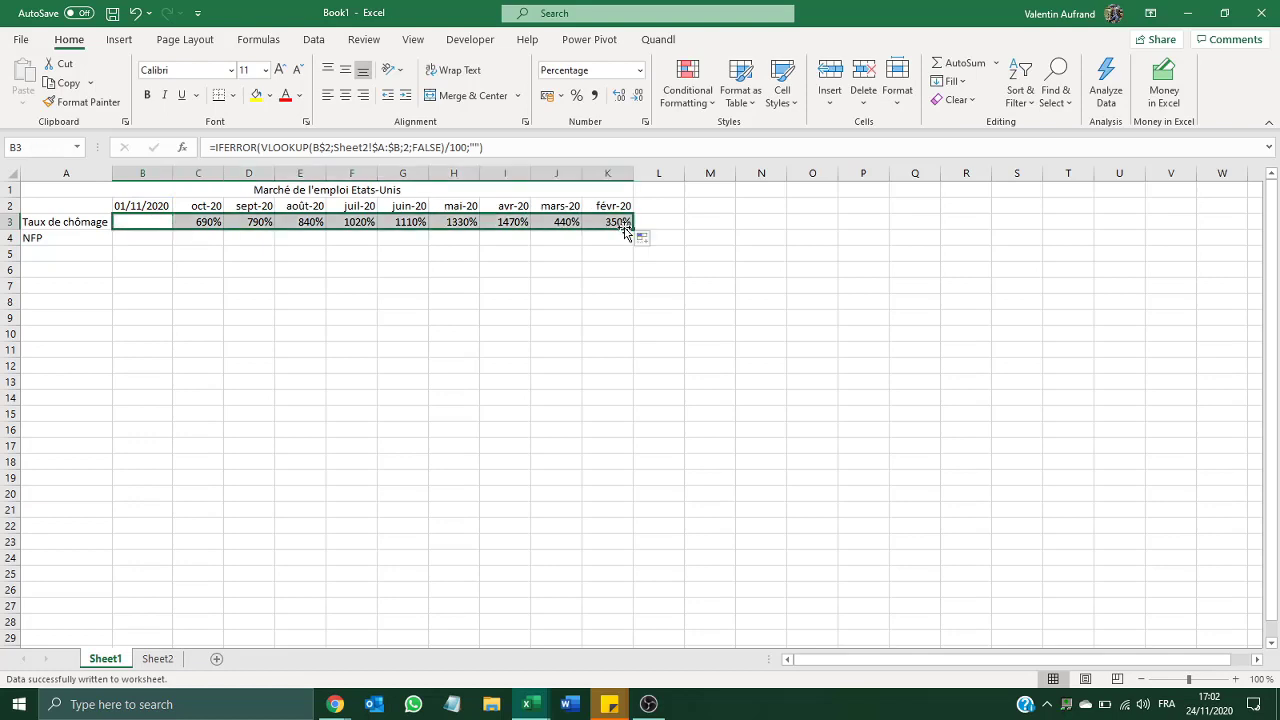
pyautogui.click(446, 252)
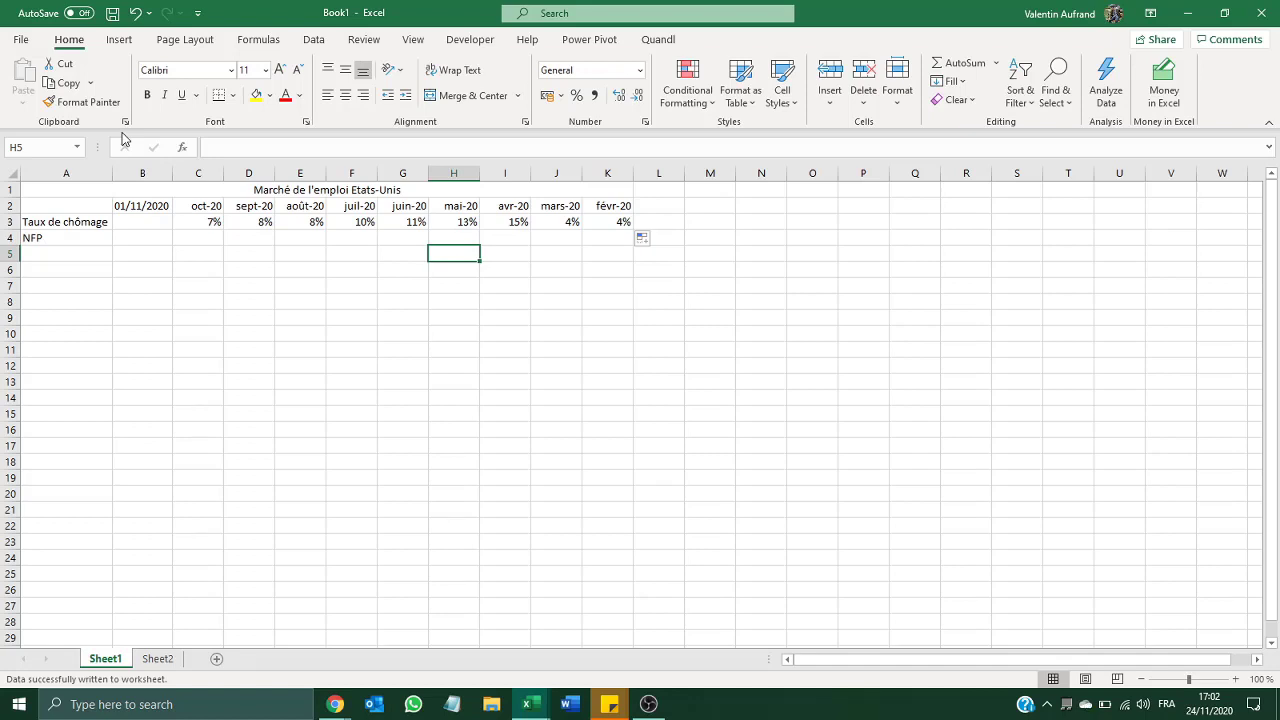
# Copy the complete text of the date formula in B2, leaving the cell unchanged
pyautogui.click(165, 240)
pyautogui.moveTo(163, 222); pyautogui.dragTo(143, 330)
pyautogui.click(154, 206)
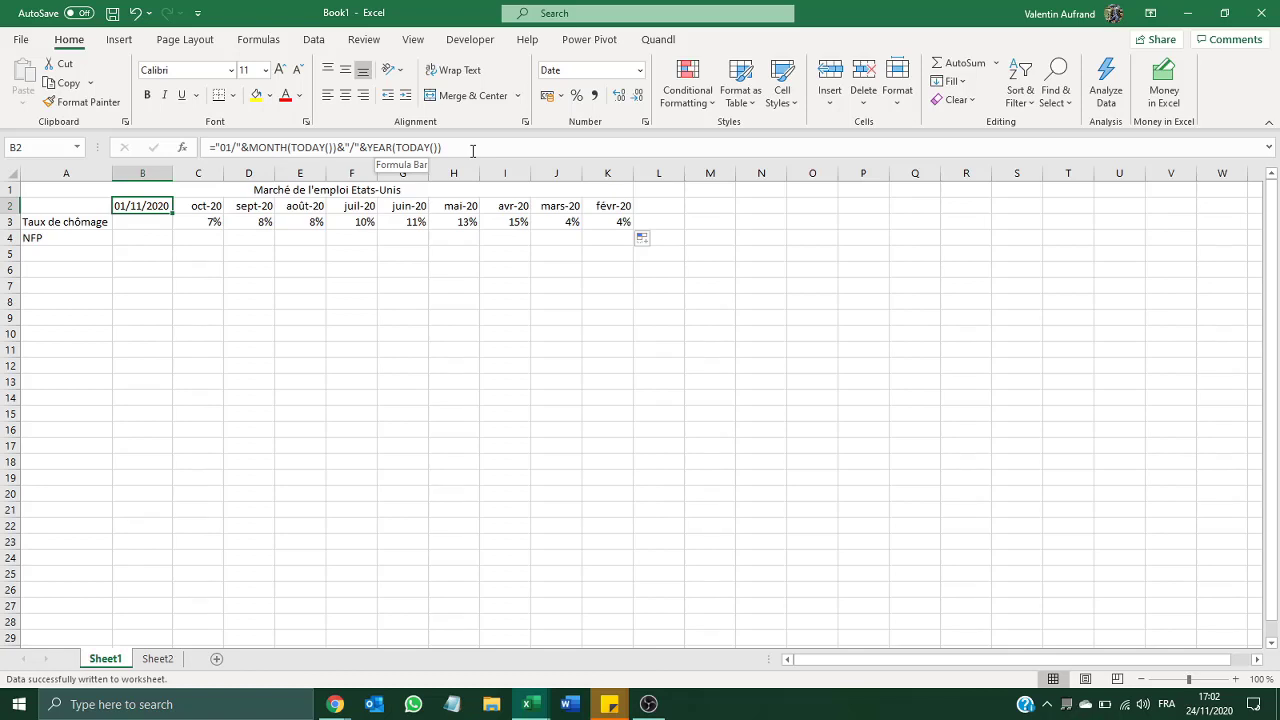
pyautogui.click(473, 150)
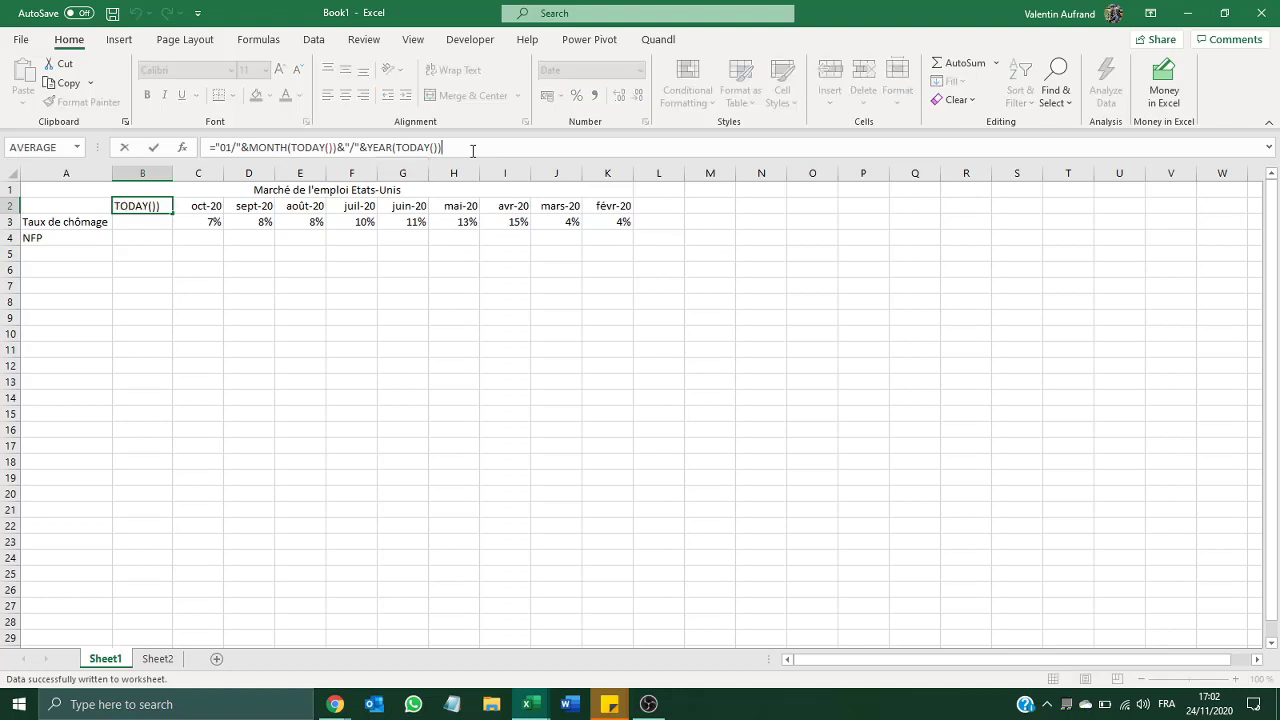
pyautogui.hotkey('shift', 'Home')
pyautogui.hotkey('ctrl', 'c')
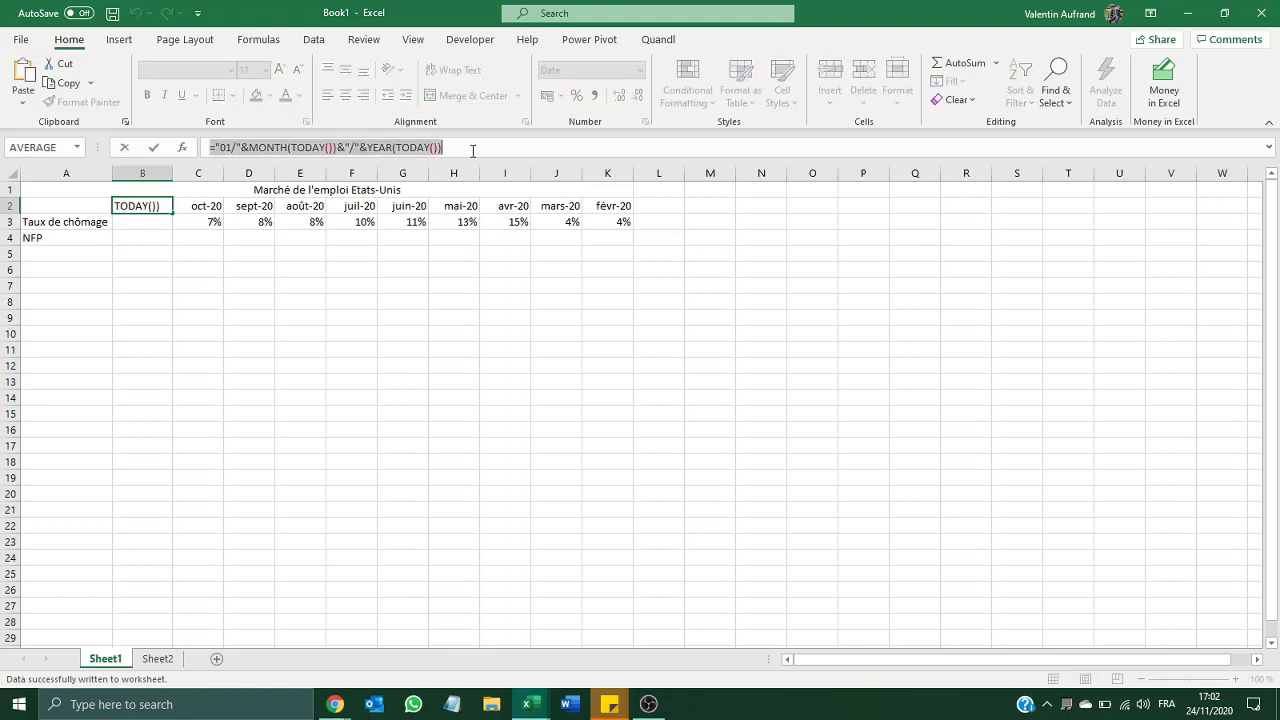
pyautogui.press('Return')
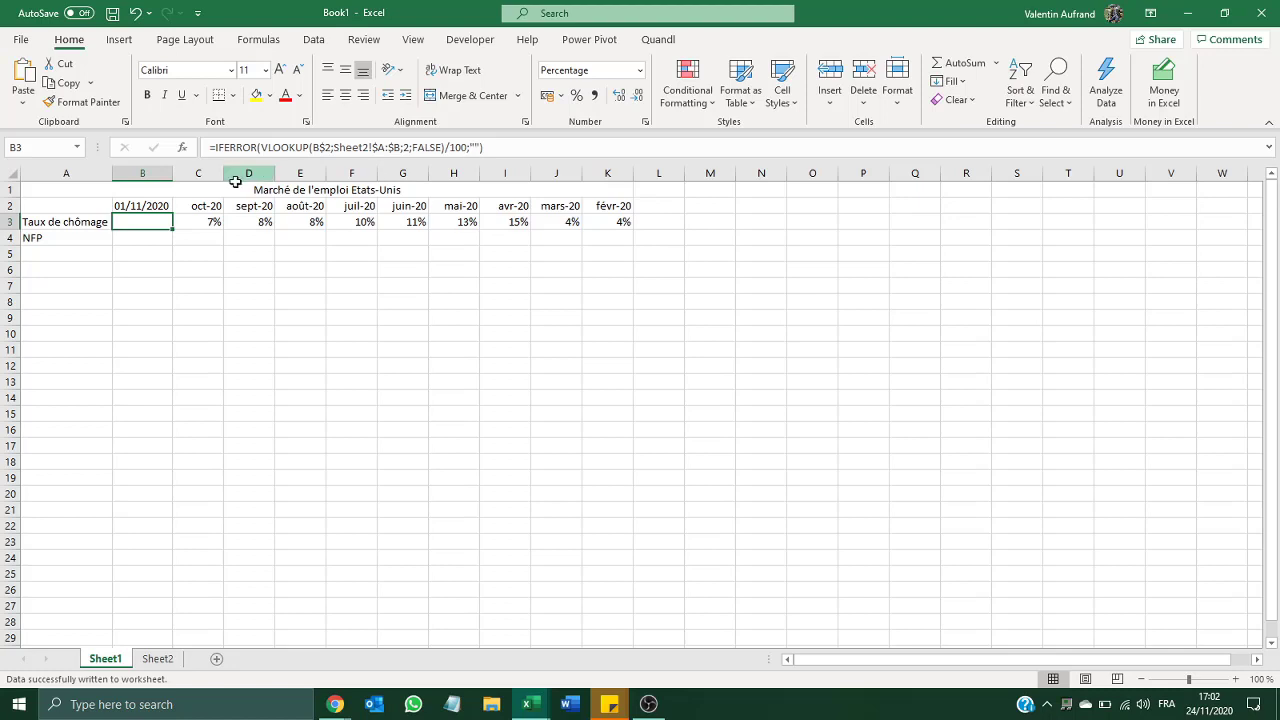
# Enter the date formula from B2, ="01/"&MONTH(TODAY())&"/"&YEAR(TODAY()), in helper cell N1
pyautogui.click(145, 205)
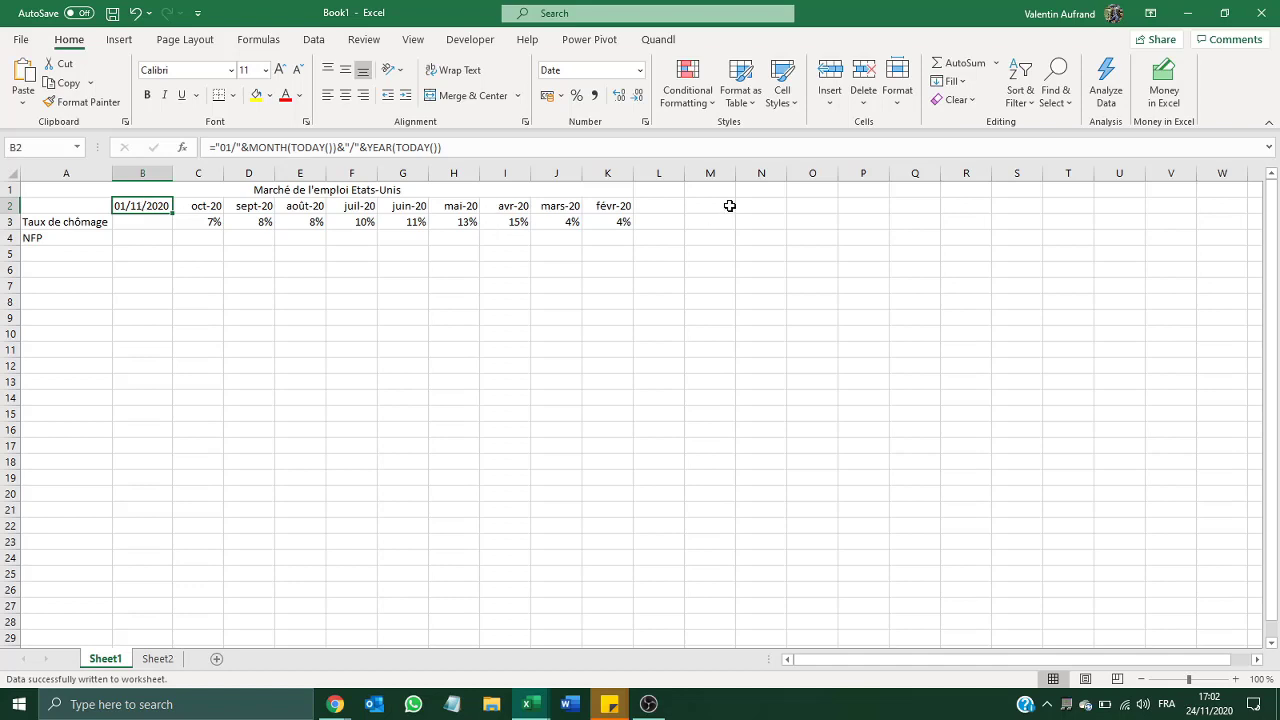
pyautogui.press('F2')
pyautogui.hotkey('shift', 'Home')
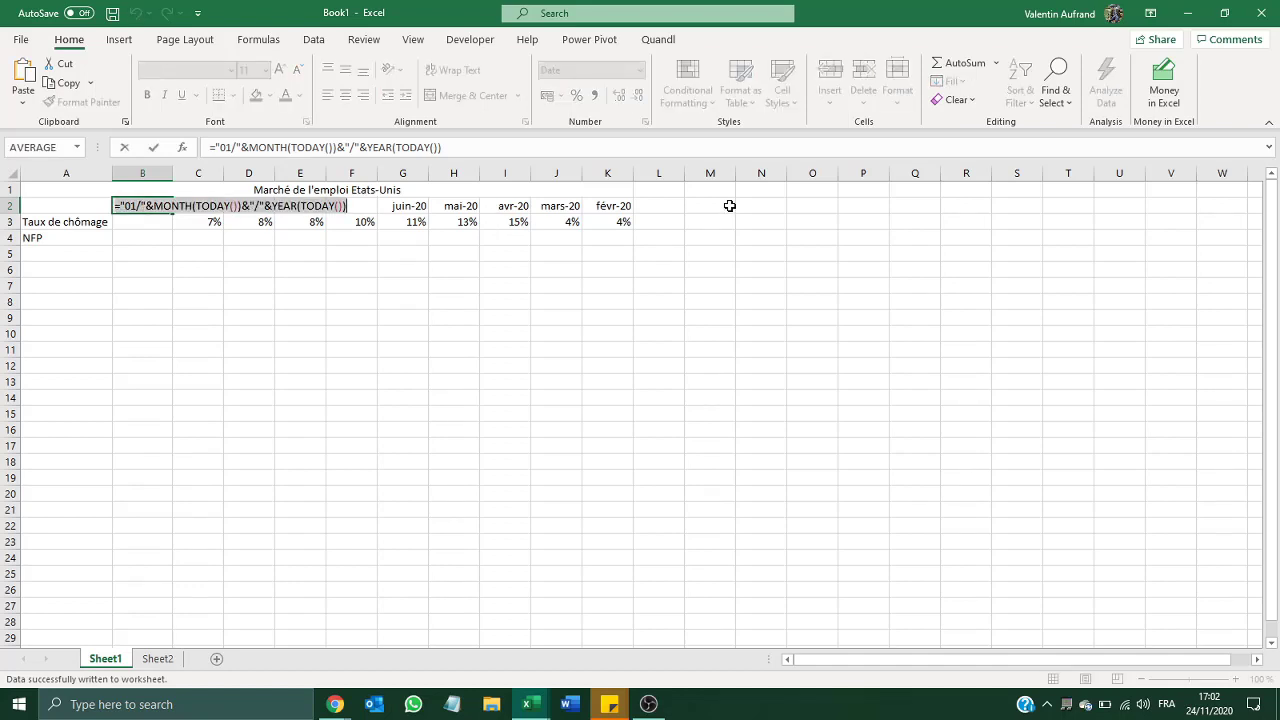
pyautogui.press('Return')
pyautogui.click(762, 189)
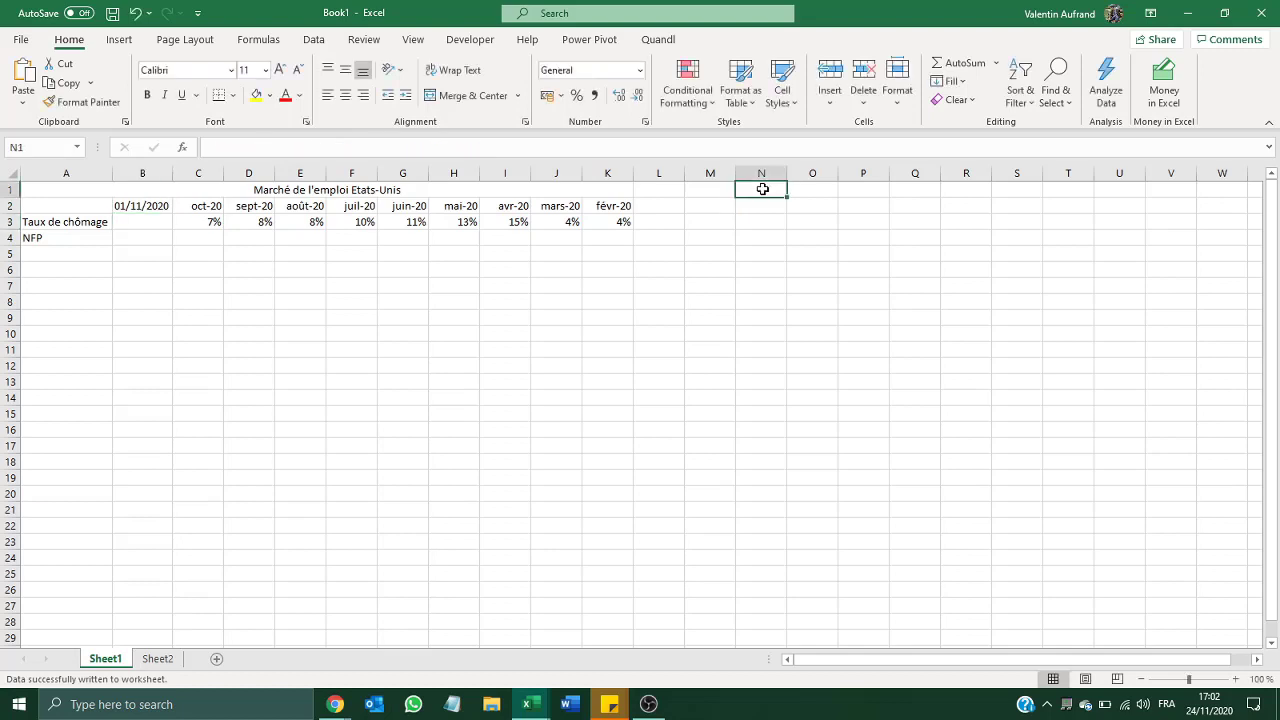
pyautogui.doubleClick(763, 189)
pyautogui.hotkey('ctrl', 'v')
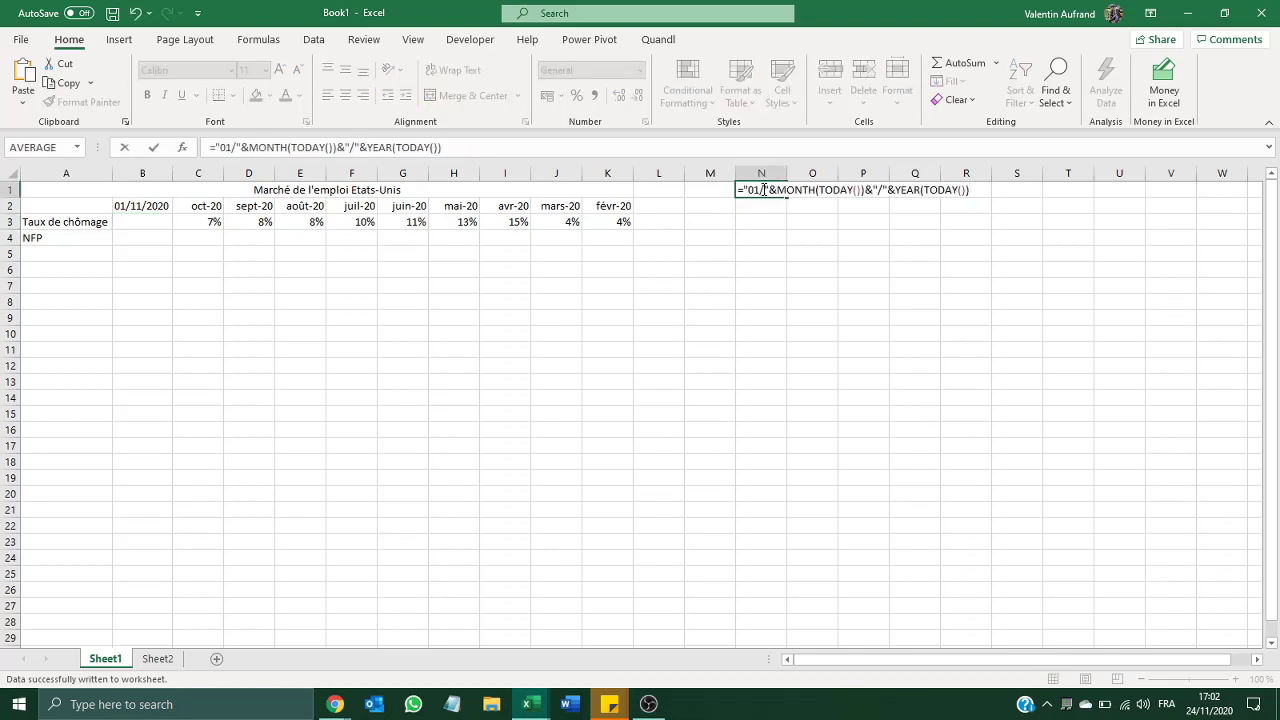
pyautogui.press('Return')
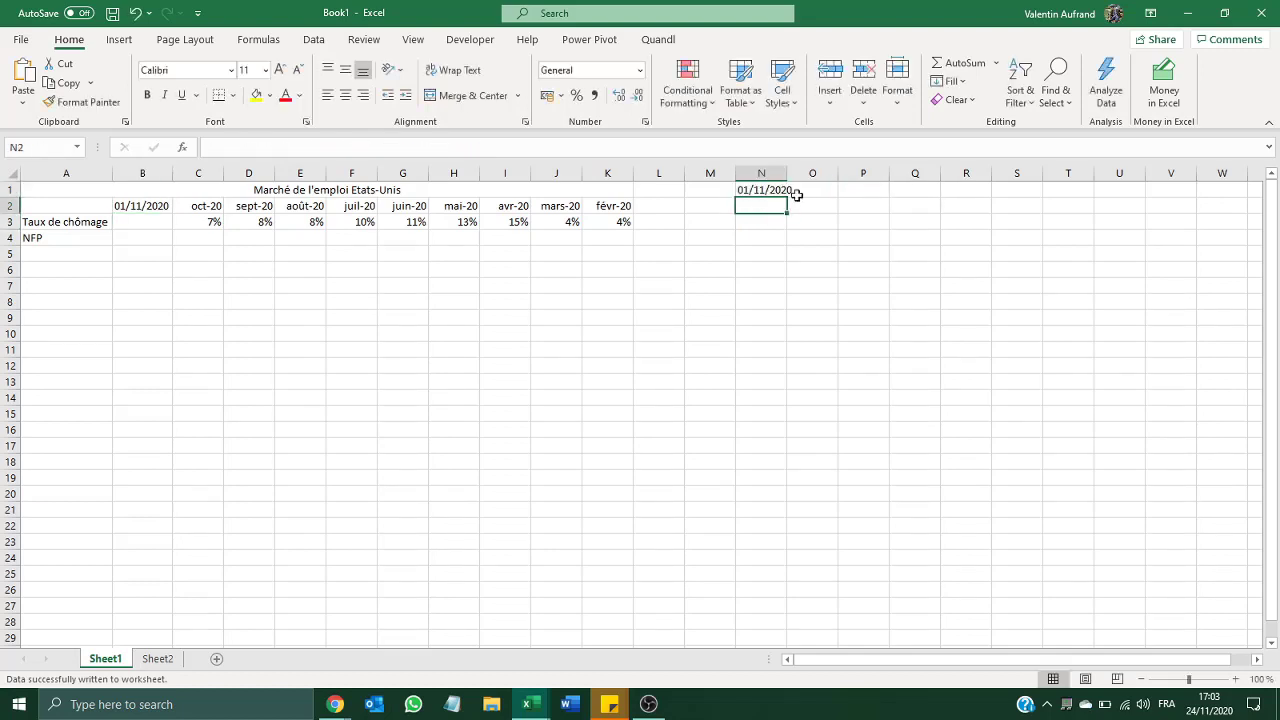
# Replace the B2 formula with =EDATE(N1;-1), basing the first month on helper cell N1
pyautogui.click(200, 207)
pyautogui.doubleClick(200, 207)
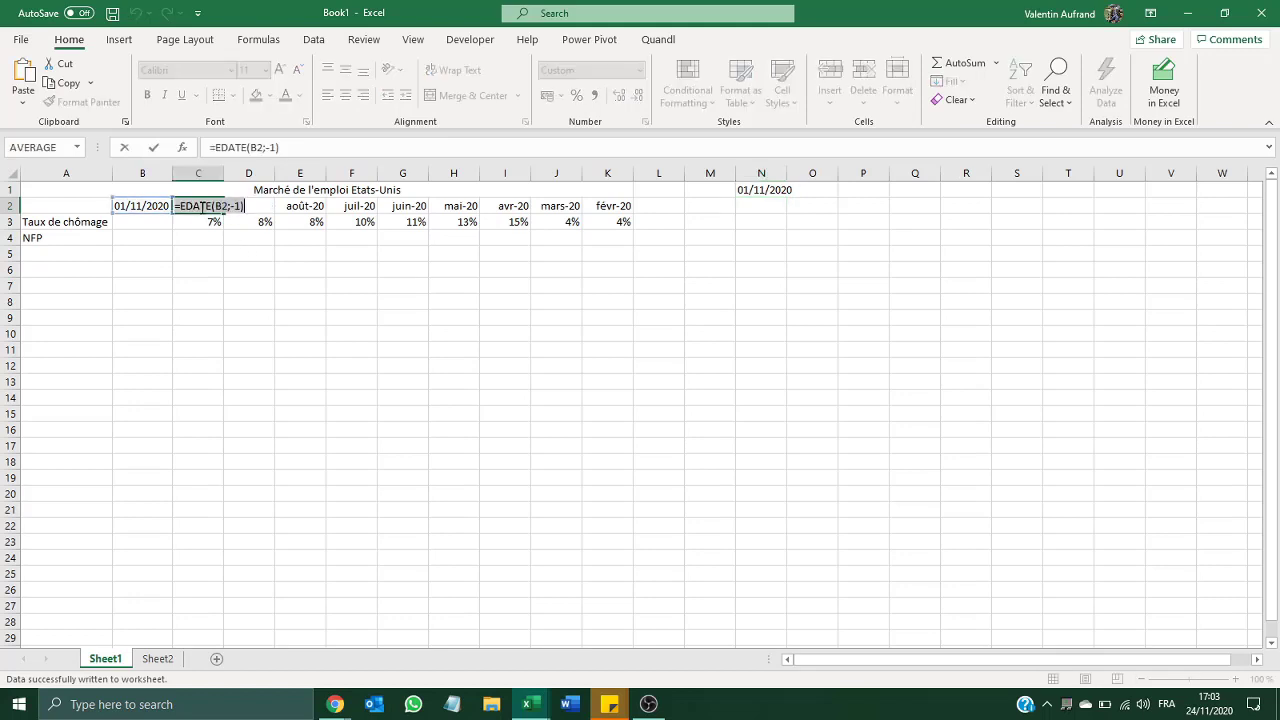
pyautogui.press('Escape')
pyautogui.press('Left')
pyautogui.press('F2')
pyautogui.hotkey('ctrl', 'a')
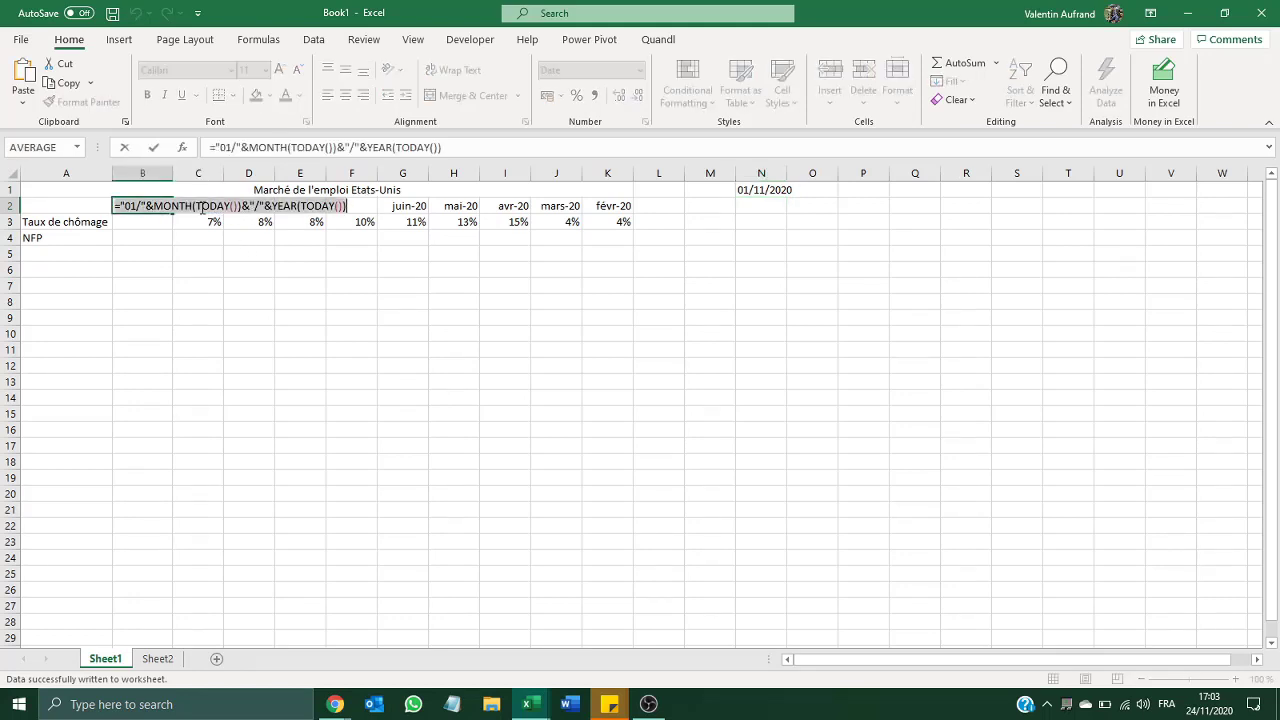
pyautogui.hotkey('ctrl', 'v')
pyautogui.doubleClick(160, 205)
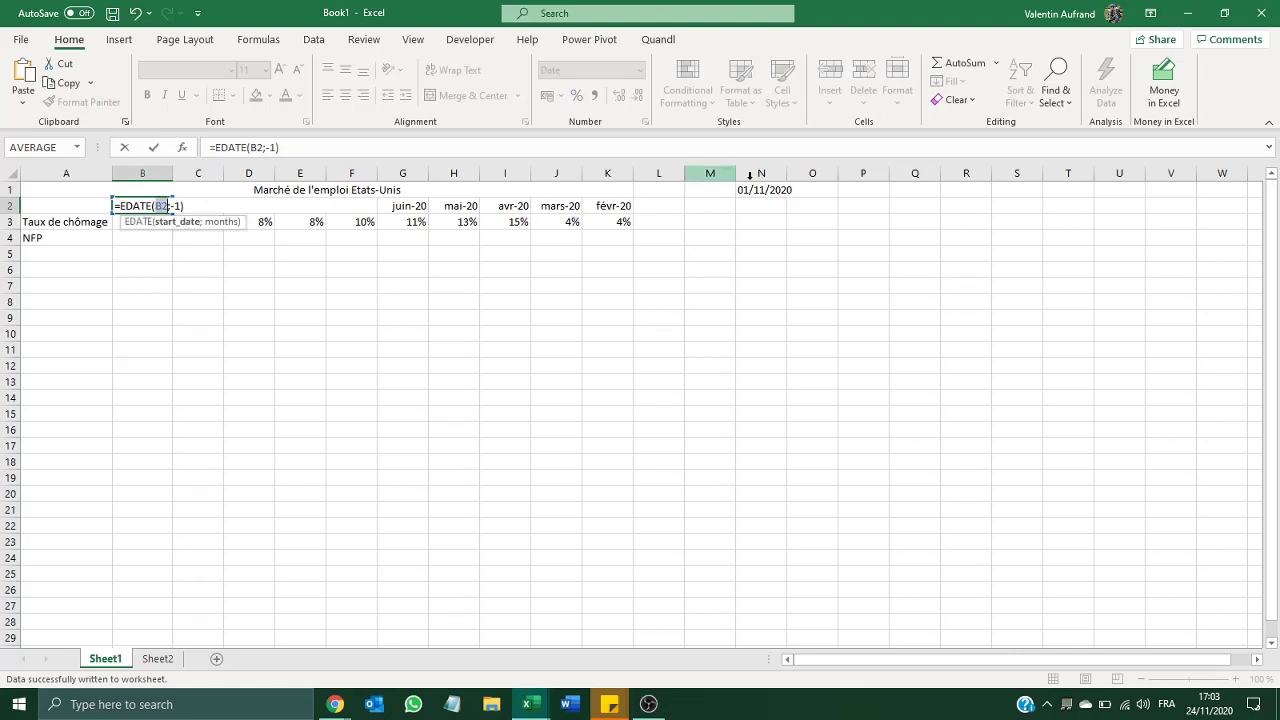
pyautogui.click(777, 191)
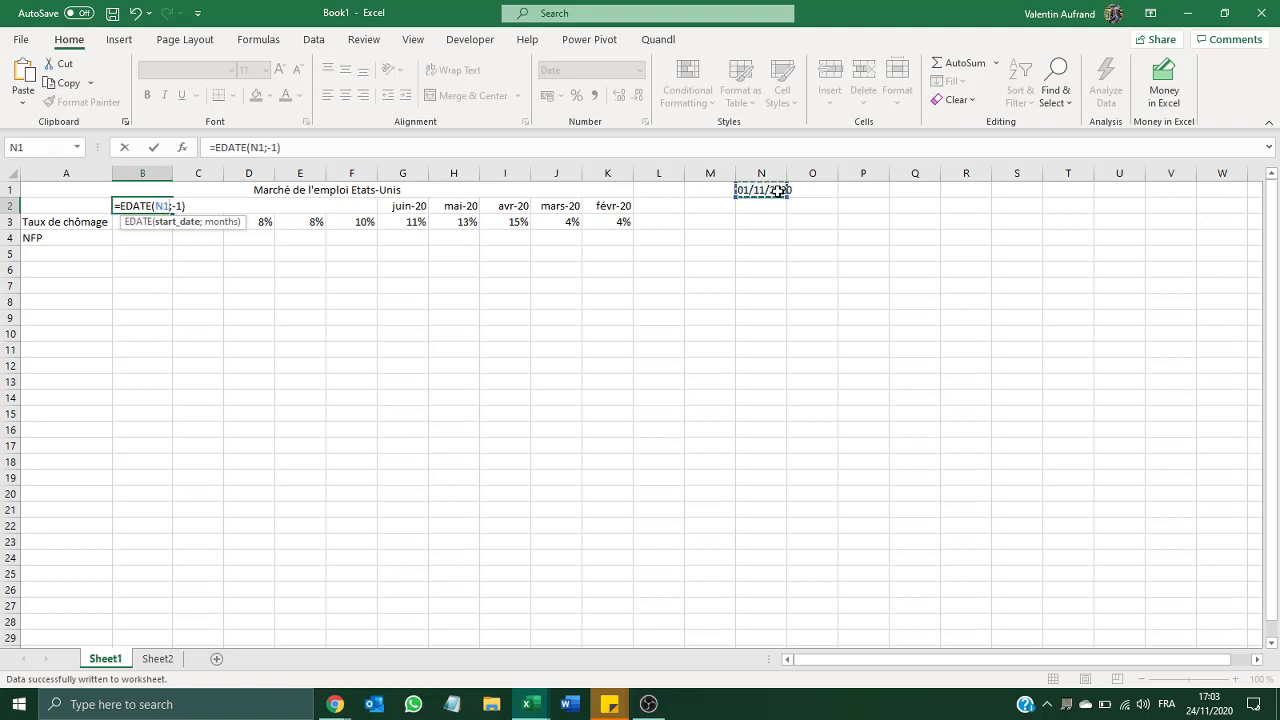
pyautogui.press('Return')
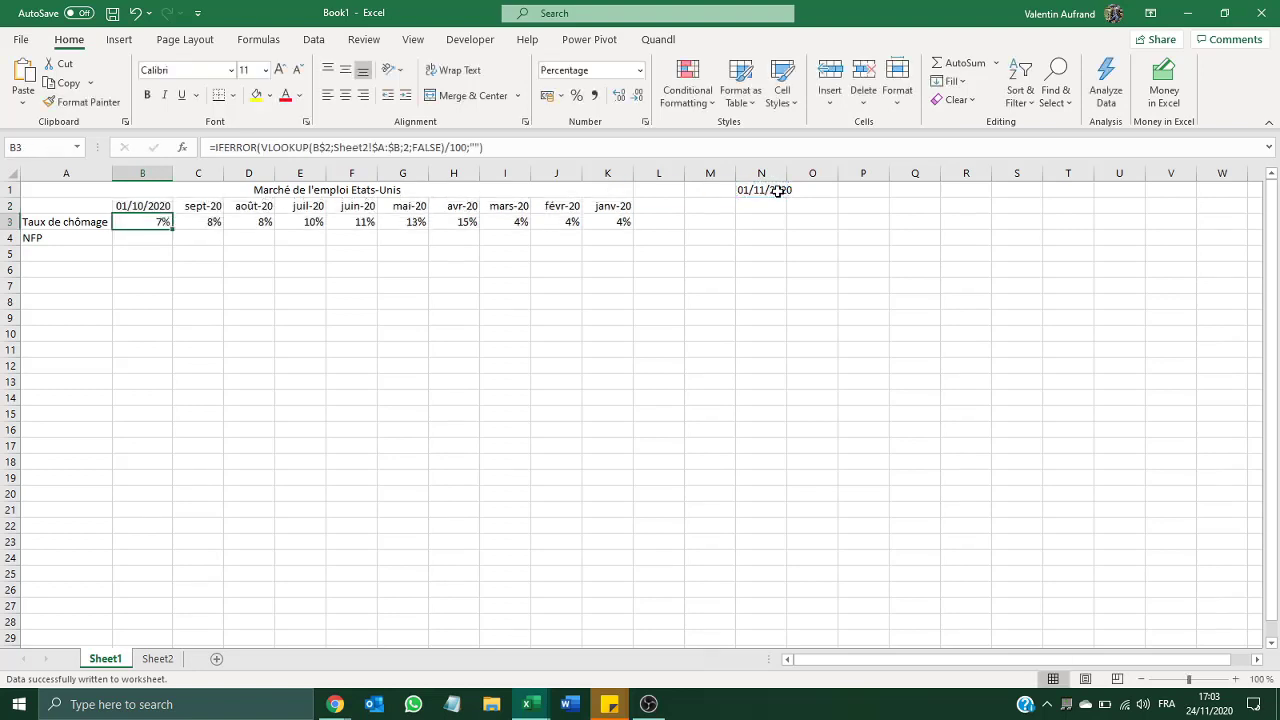
pyautogui.click(163, 206)
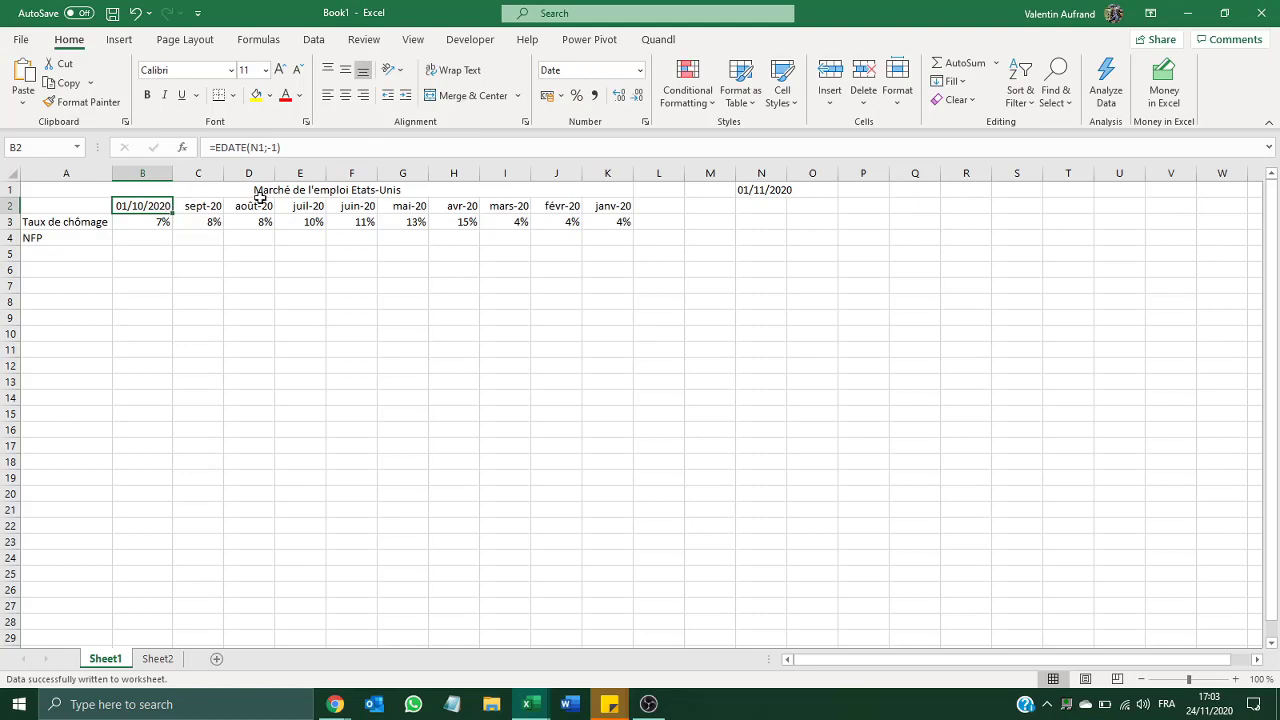
pyautogui.click(640, 72)
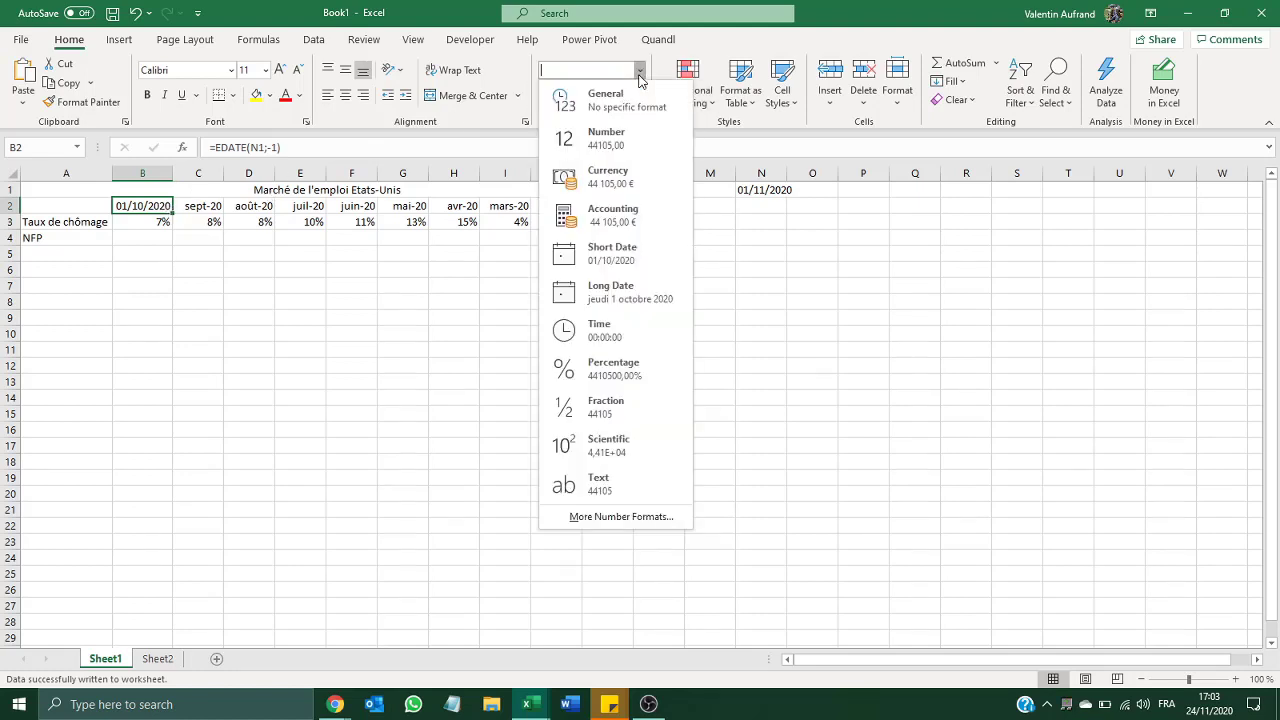
pyautogui.click(721, 217)
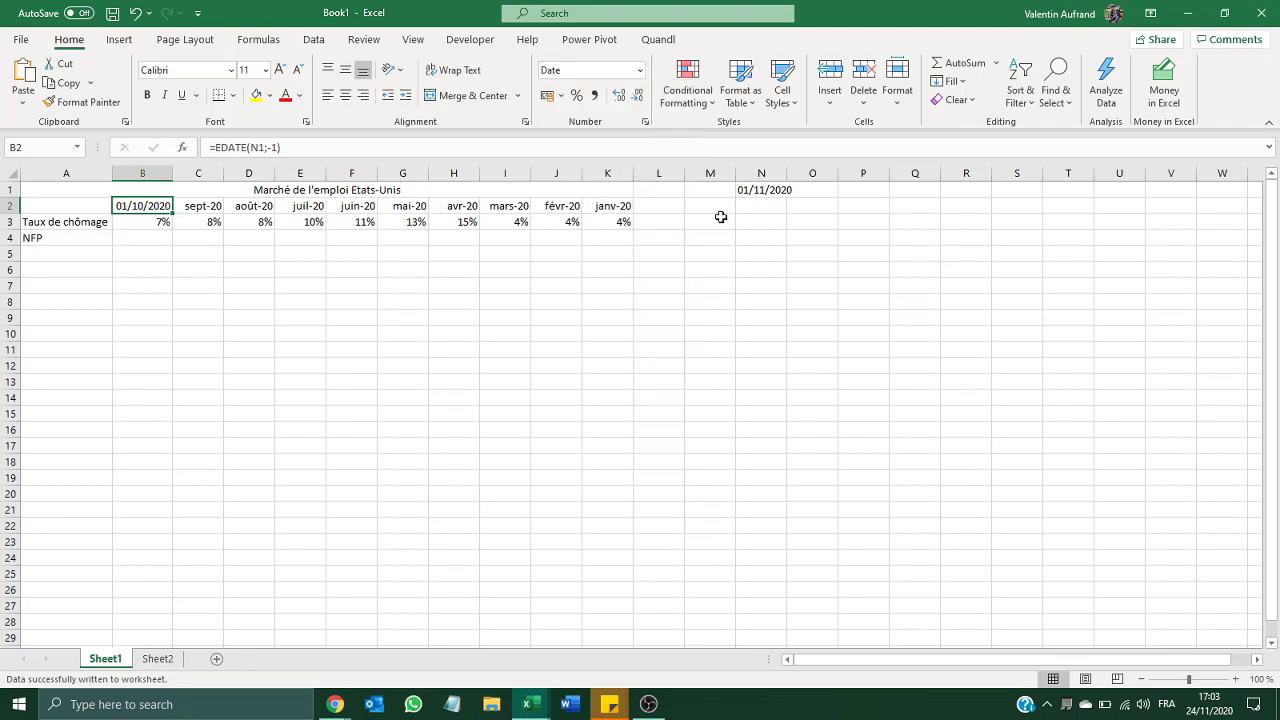
# Hide helper column N and select B2 to check its reference to N1
pyautogui.click(765, 189)
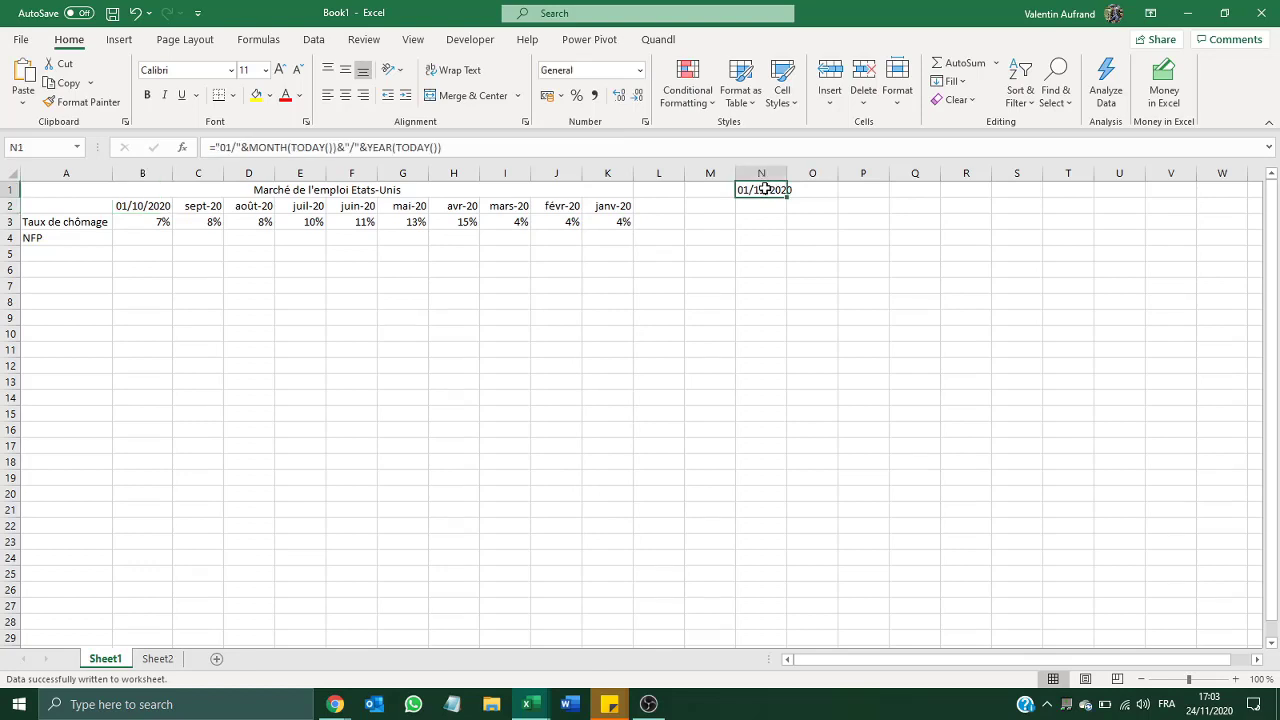
pyautogui.click(762, 174)
pyautogui.rightClick(762, 174)
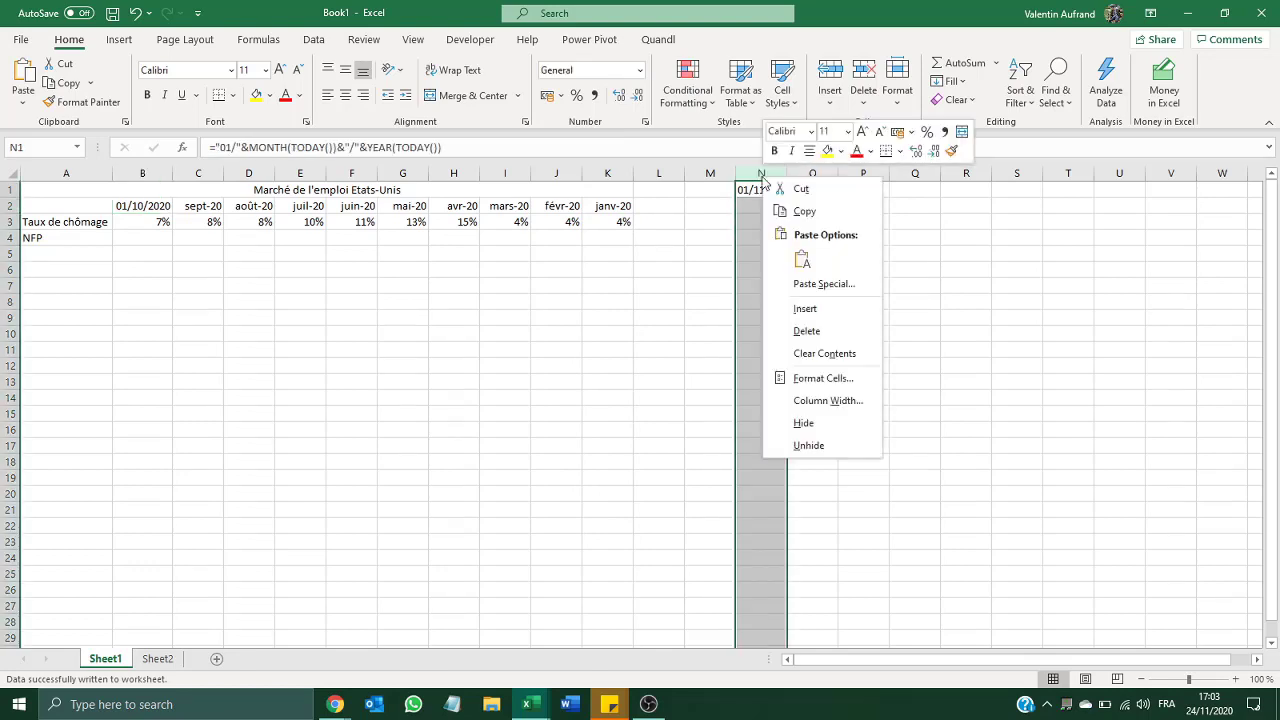
pyautogui.click(810, 424)
pyautogui.click(843, 270)
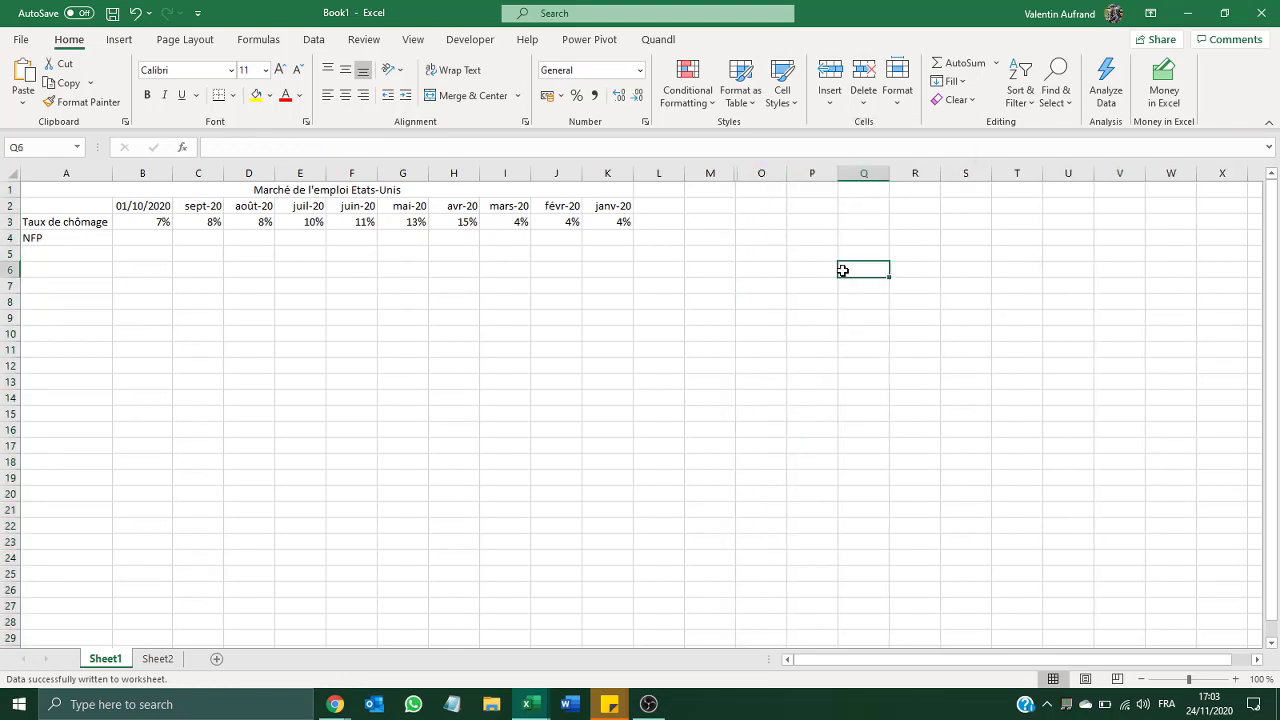
pyautogui.click(751, 173)
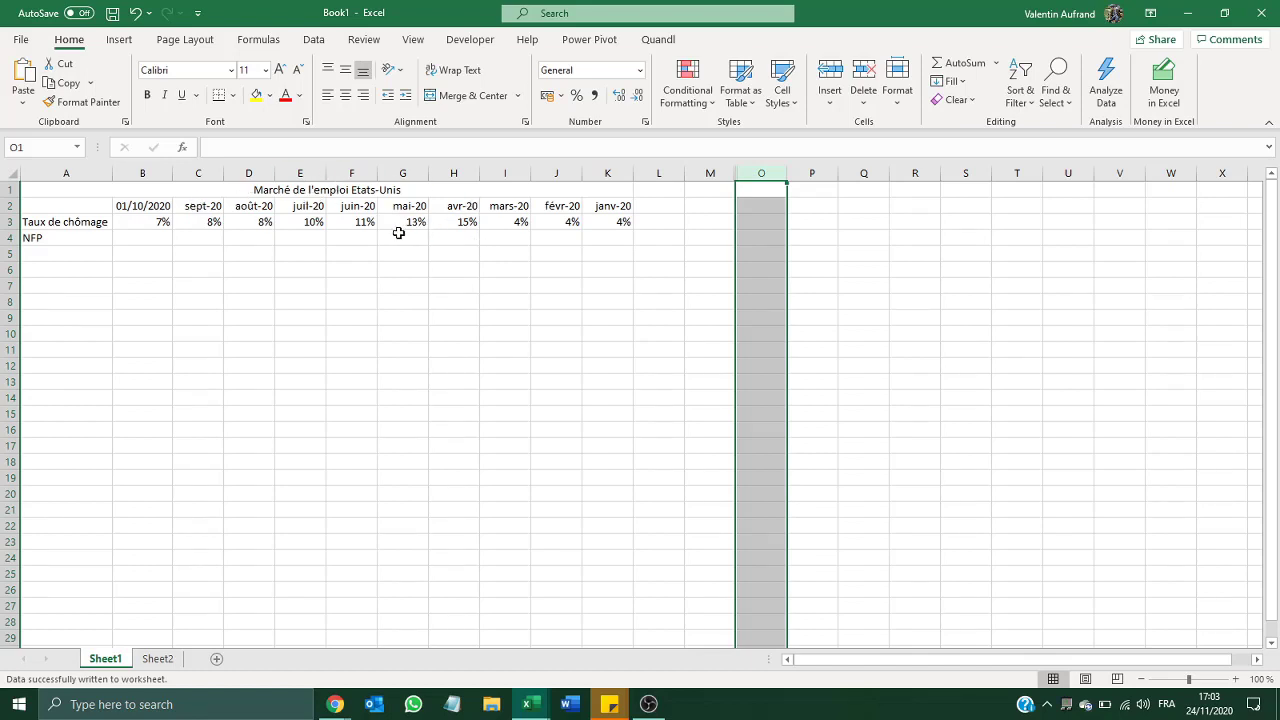
pyautogui.click(120, 206)
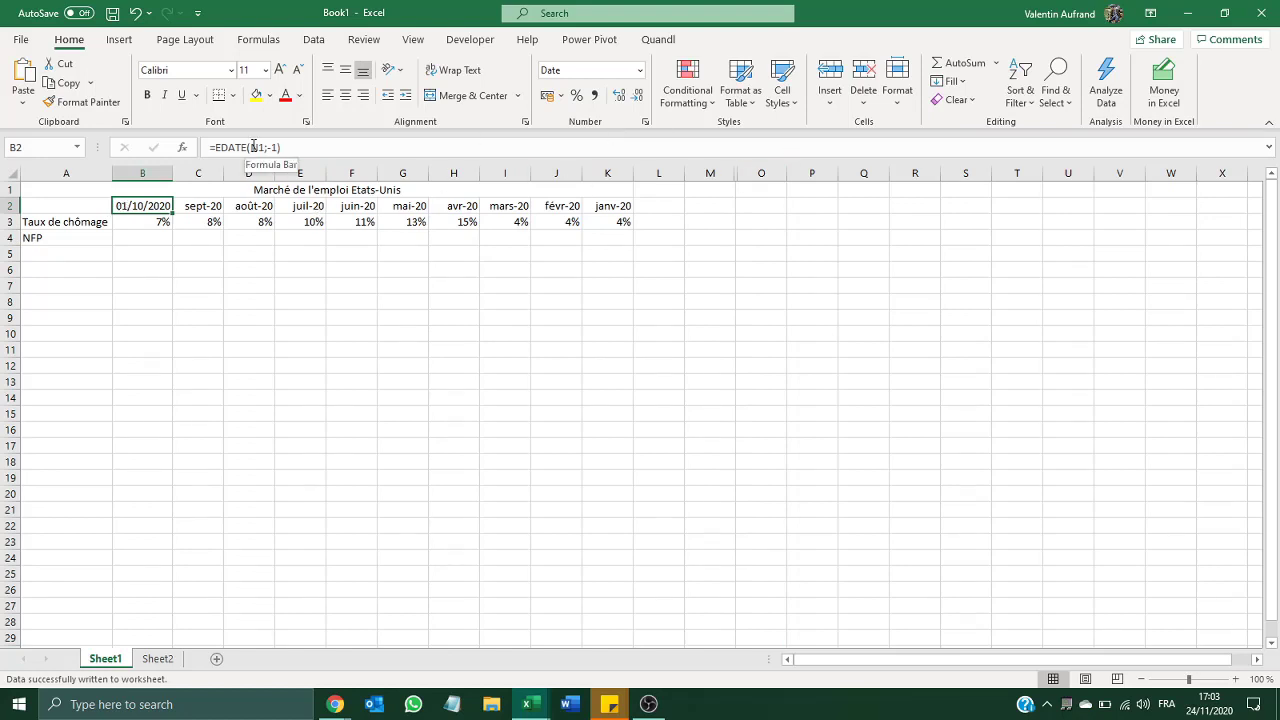
# Try the text of the B3 formula in NFP cell B4, and clear B4 again
pyautogui.click(158, 246)
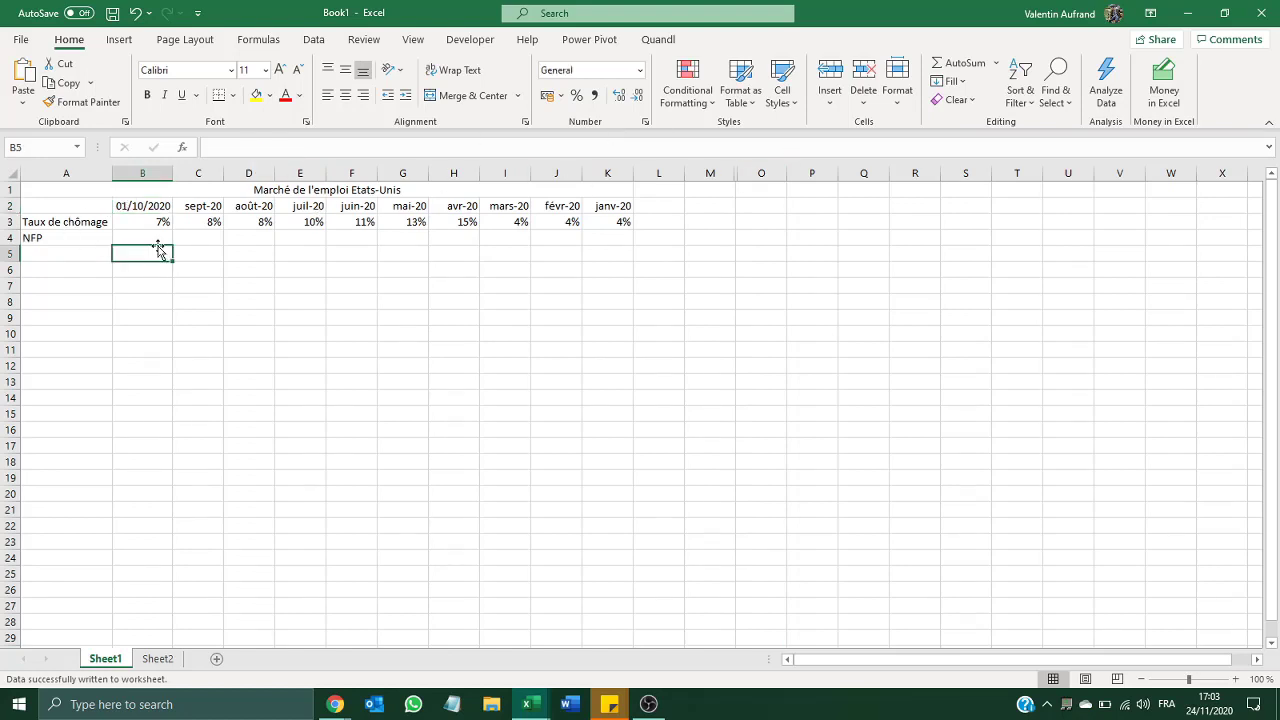
pyautogui.press('Up')
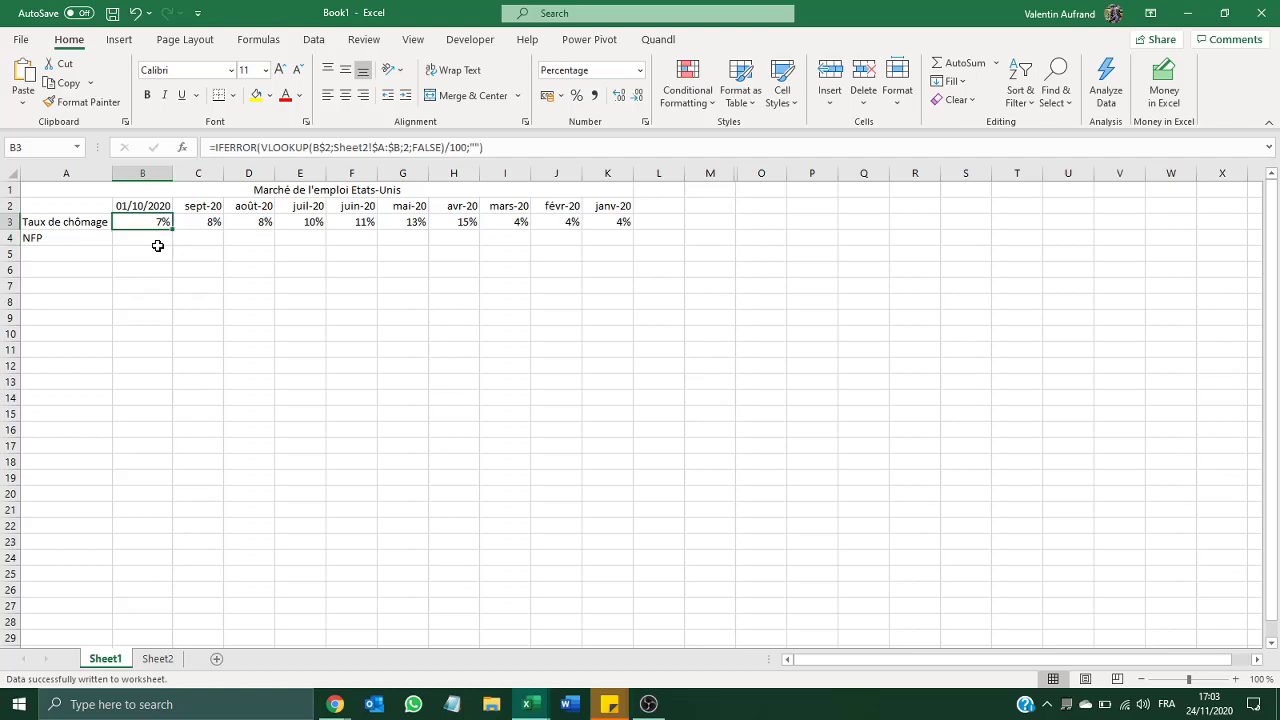
pyautogui.press('F2')
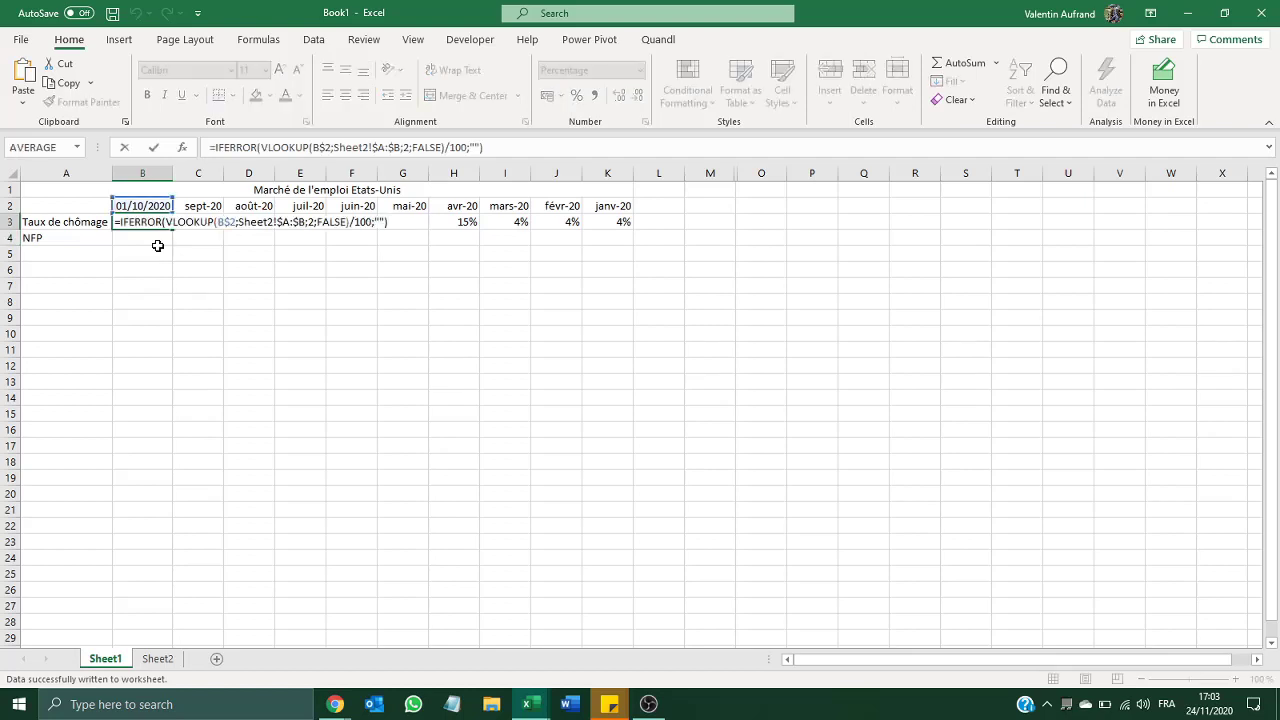
pyautogui.hotkey('shift', 'Home')
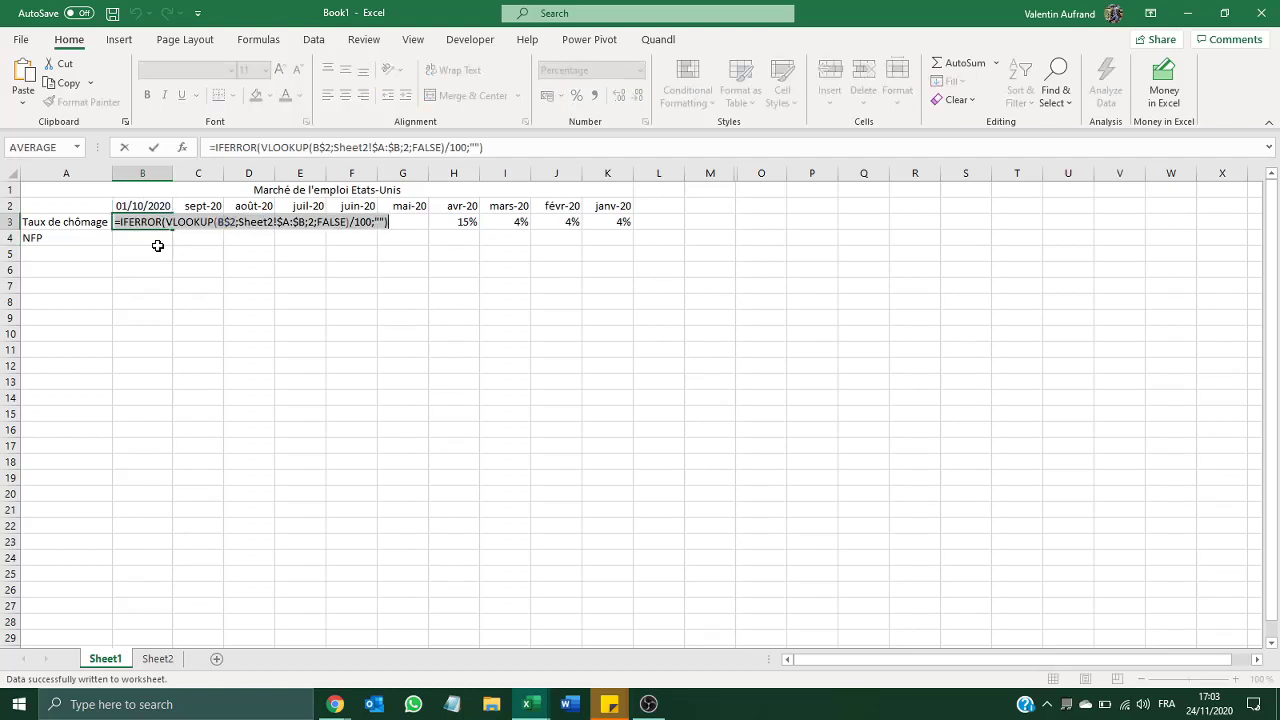
pyautogui.hotkey('ctrl', 'c')
pyautogui.press('Return')
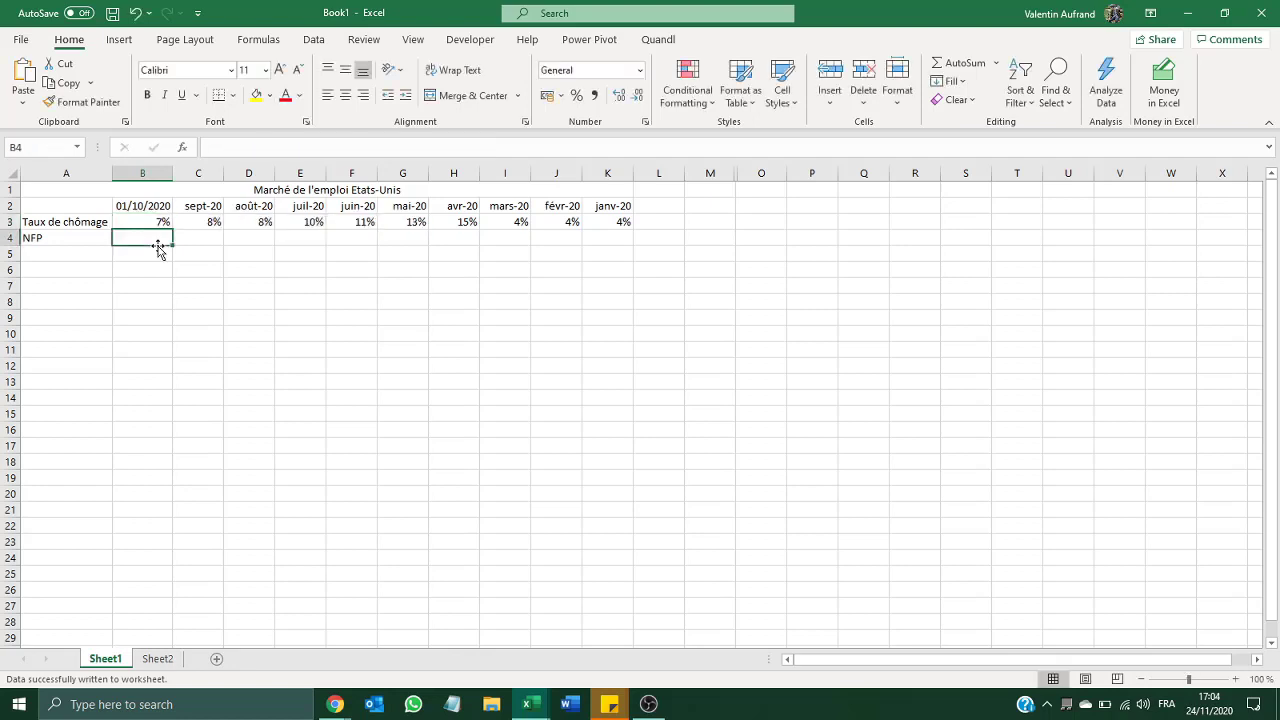
pyautogui.press('F2')
pyautogui.hotkey('ctrl', 'v')
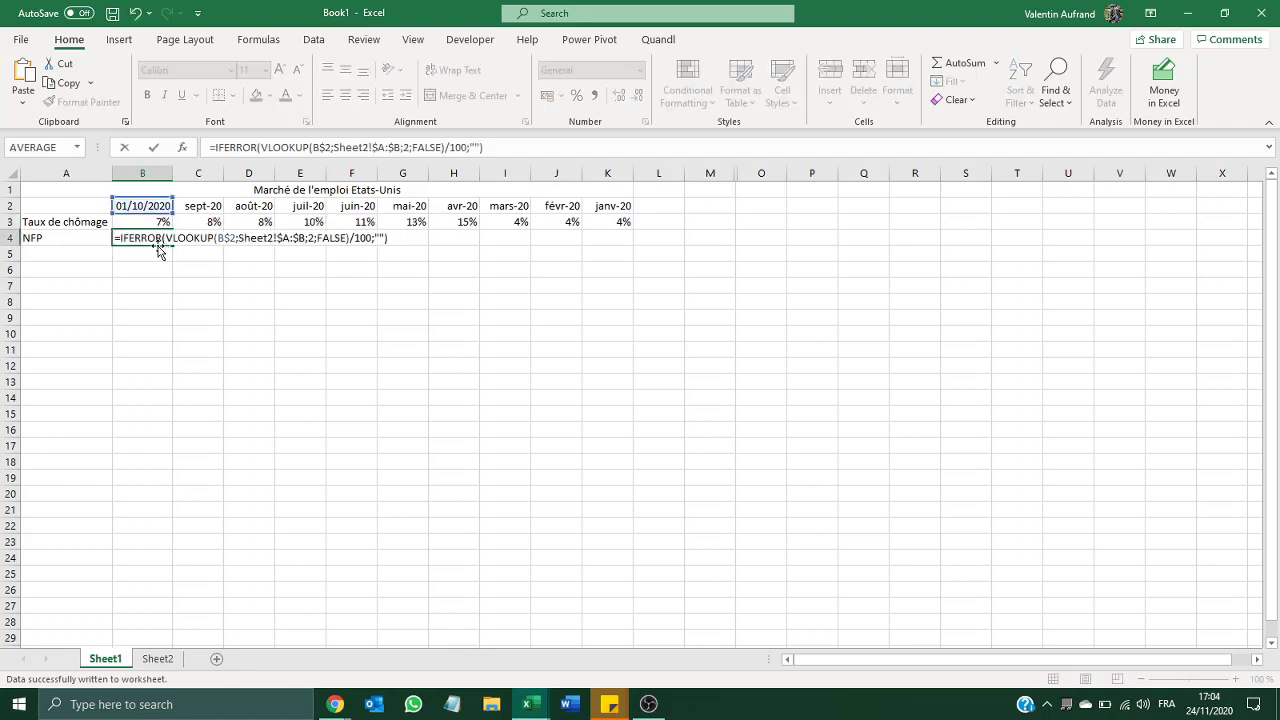
pyautogui.press('Return')
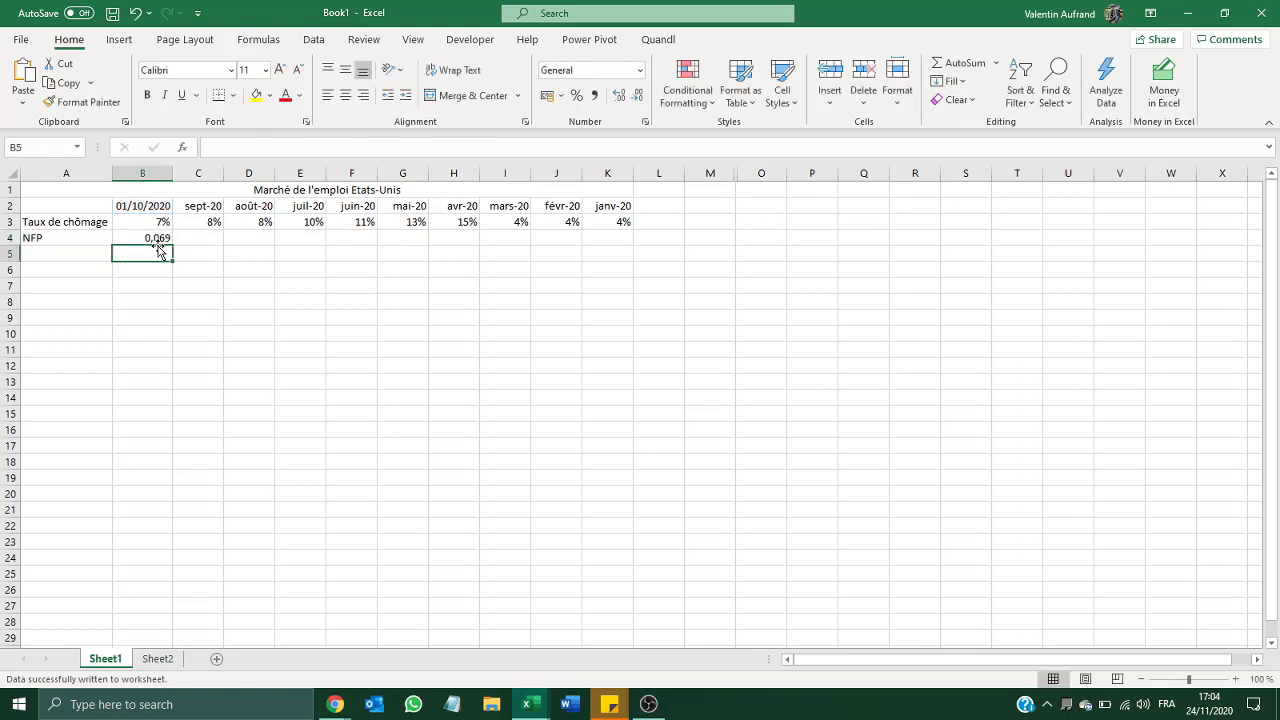
pyautogui.press('Up')
pyautogui.press('Delete')
# Copy cell B3 with its formula and percentage format into B4
pyautogui.press('Up')
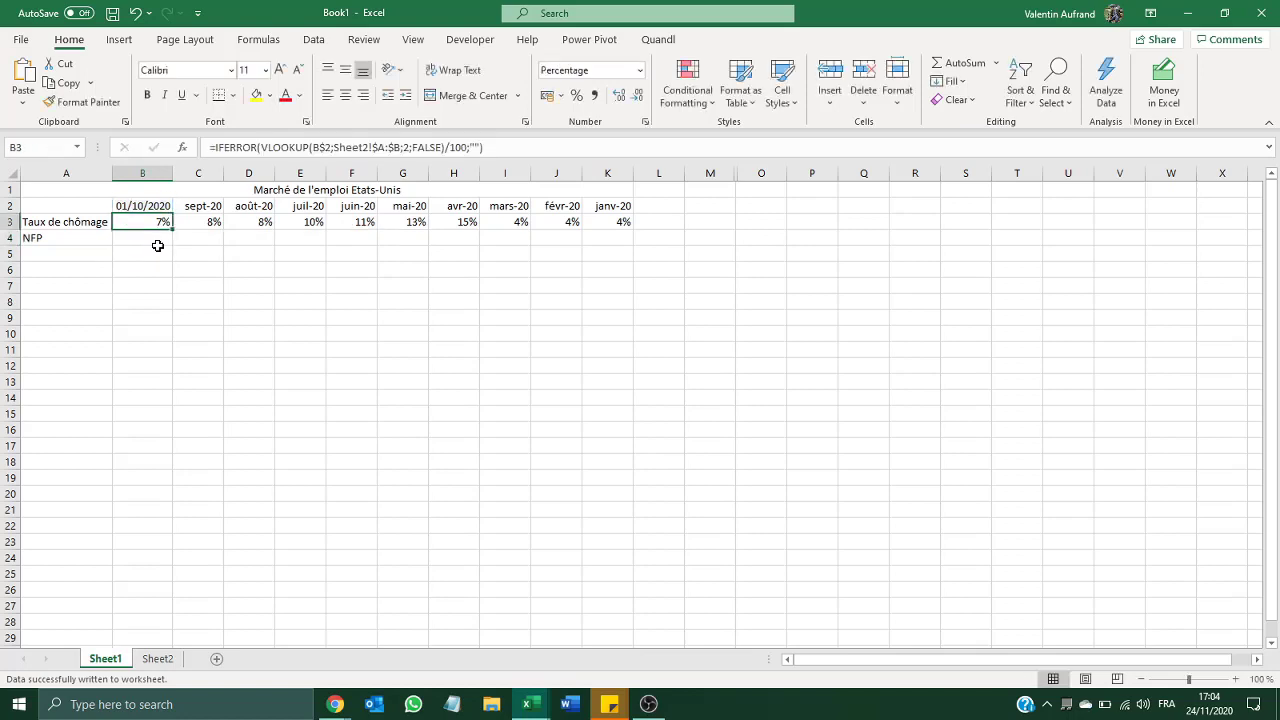
pyautogui.hotkey('ctrl', 'c')
pyautogui.press('Down')
pyautogui.hotkey('ctrl', 'v')
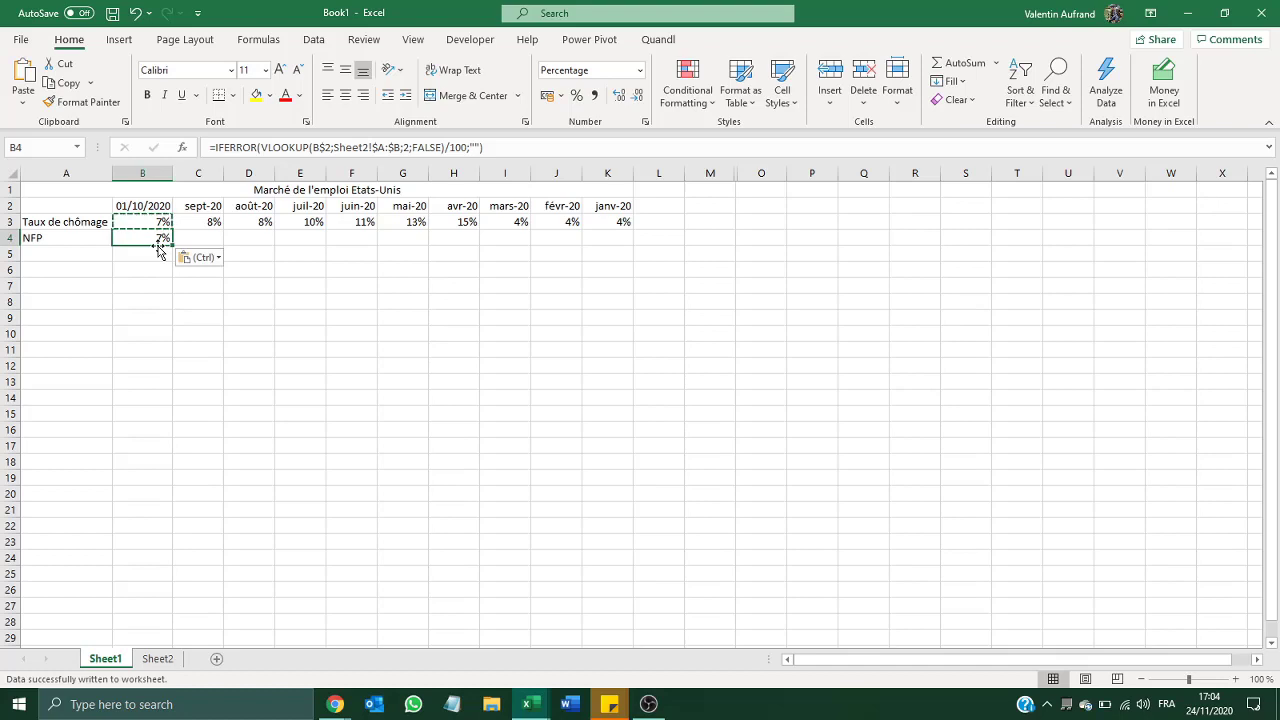
# Copy the complete text of the B3 formula and overwrite the contents of B4 with it
pyautogui.press('Up')
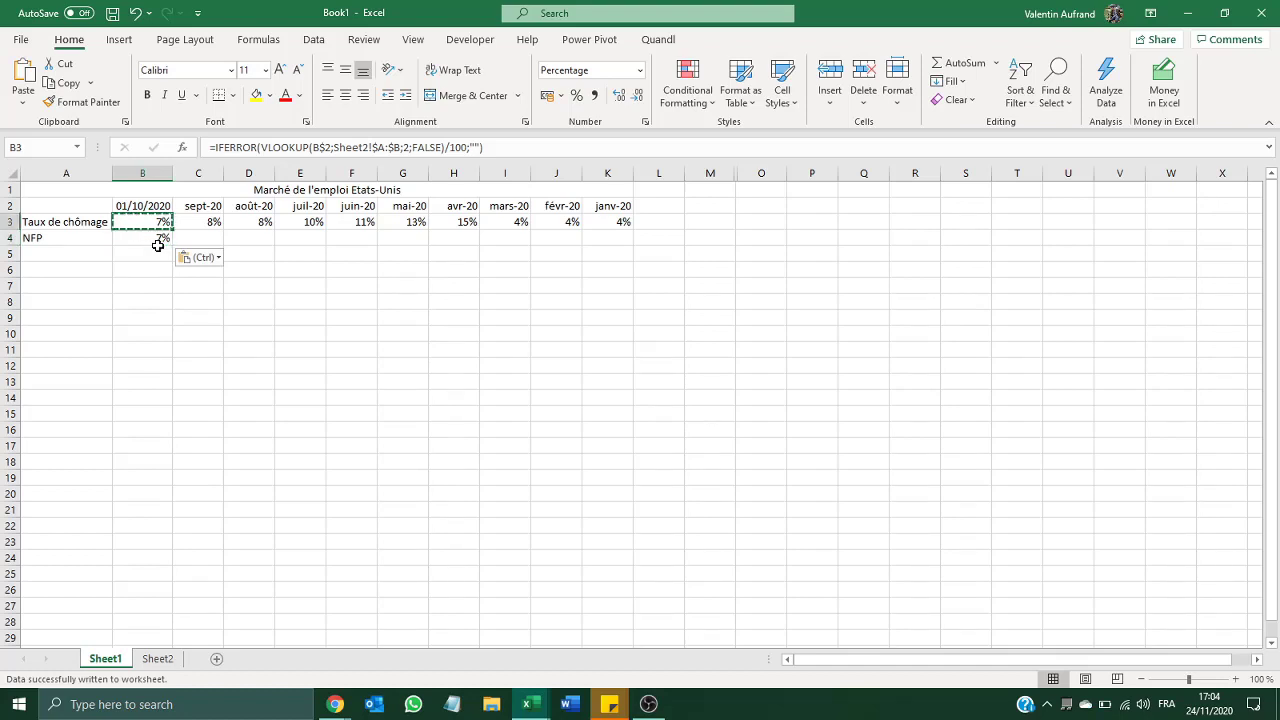
pyautogui.press('F2')
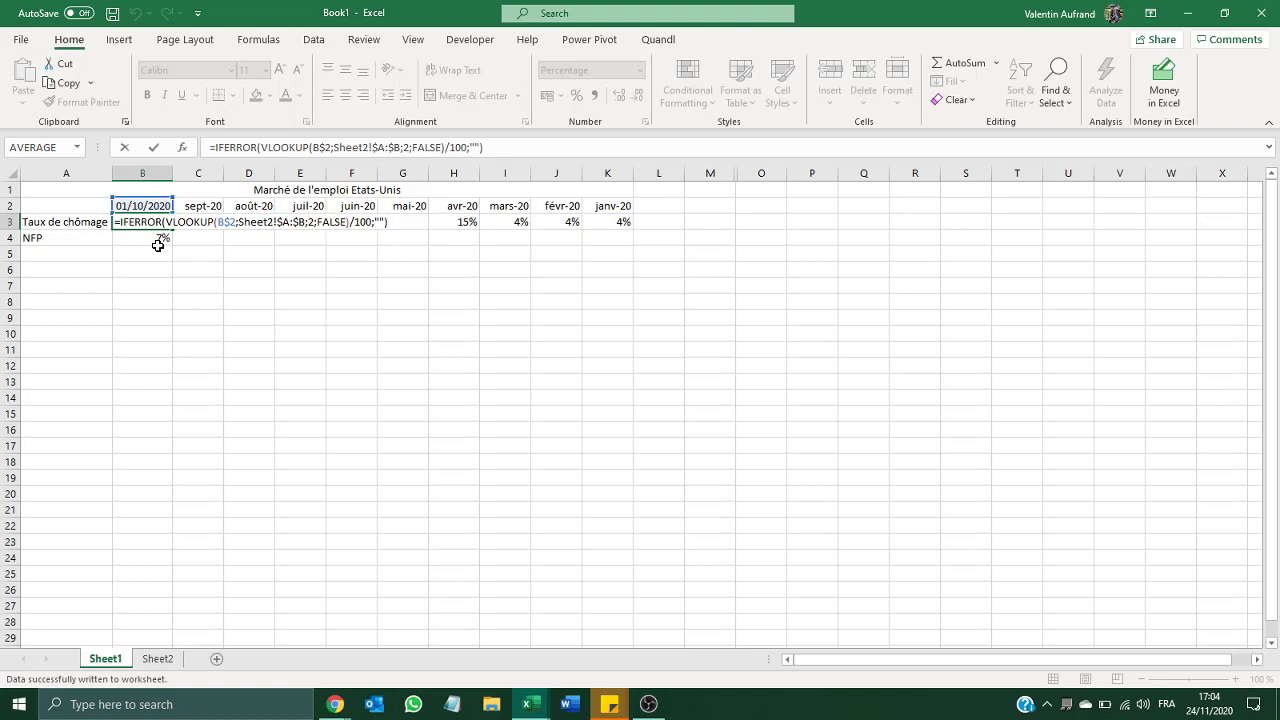
pyautogui.hotkey('shift', 'Home')
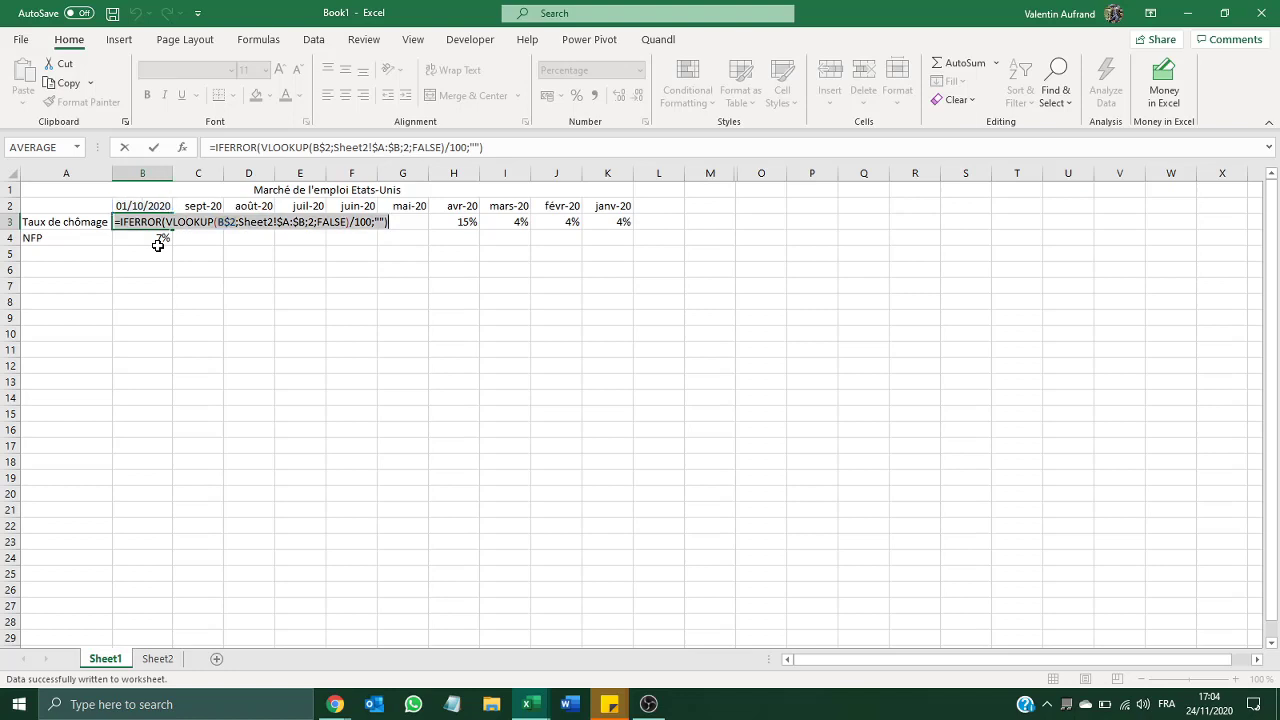
pyautogui.hotkey('ctrl', 'c')
pyautogui.press('Return')
pyautogui.doubleClick(158, 240)
pyautogui.hotkey('ctrl', 'v')
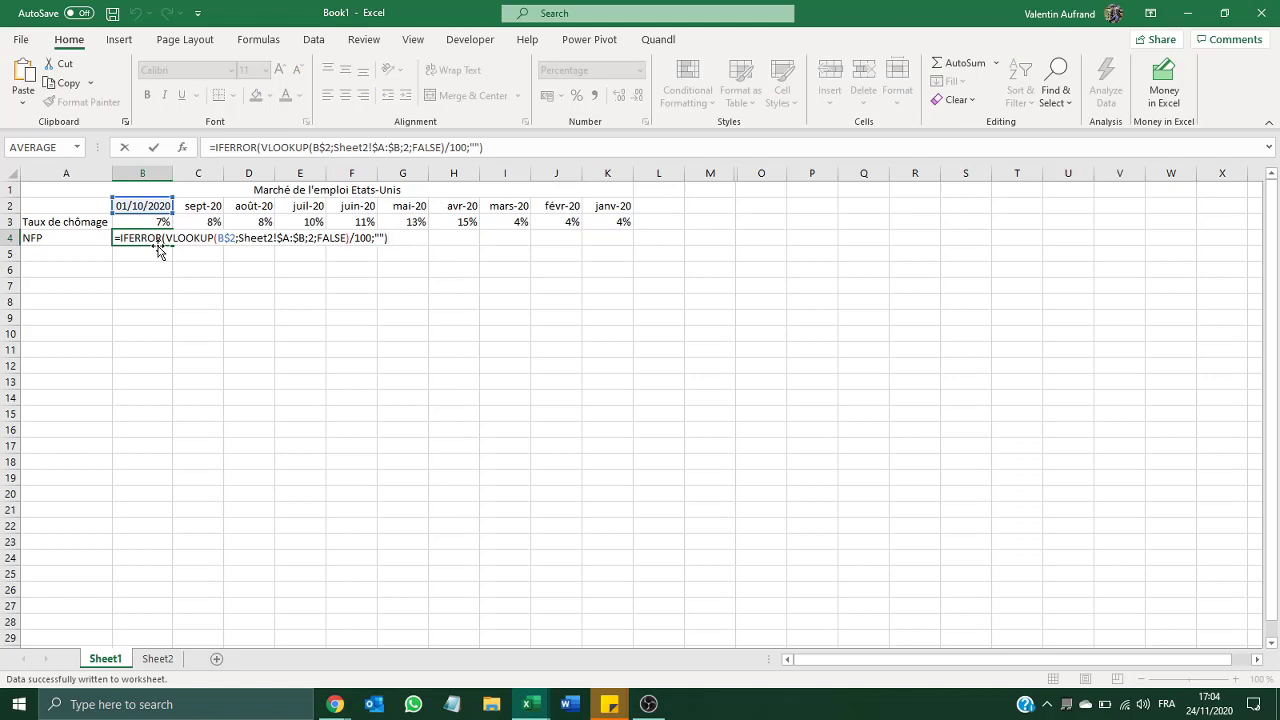
pyautogui.hotkey('ctrl', 'a')
pyautogui.hotkey('ctrl', 'v')
pyautogui.press('Return')
# Change the VLOOKUP range in B4 to Sheet2!$C:$D and remove the division by 100
pyautogui.doubleClick(157, 238)
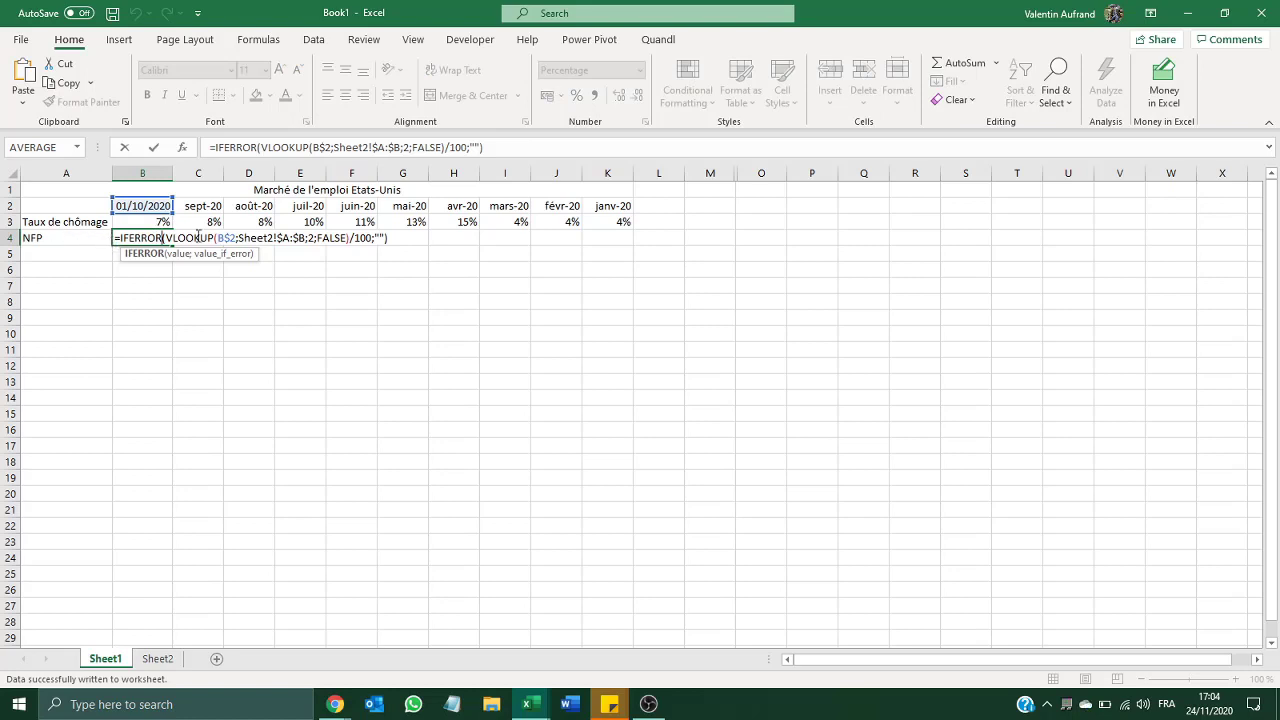
pyautogui.click(277, 238)
pyautogui.moveTo(277, 238); pyautogui.dragTo(291, 240)
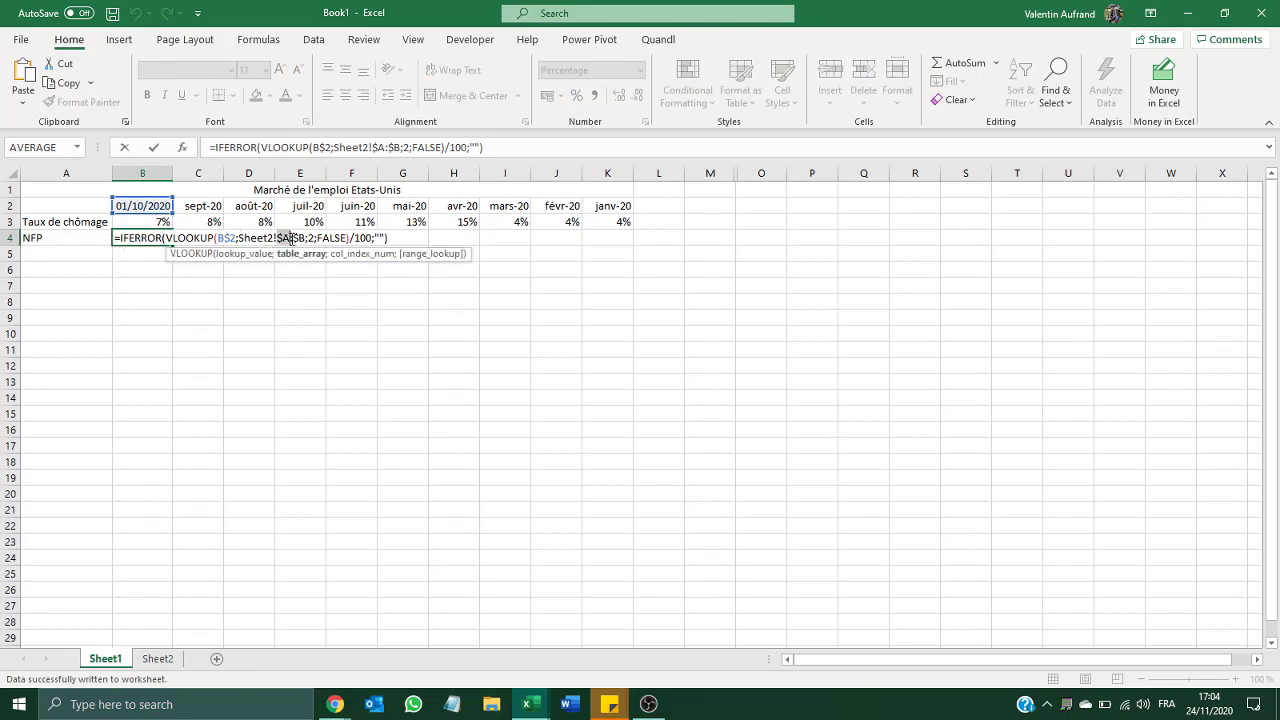
pyautogui.click(291, 240)
pyautogui.press('BackSpace')
pyautogui.write('C')
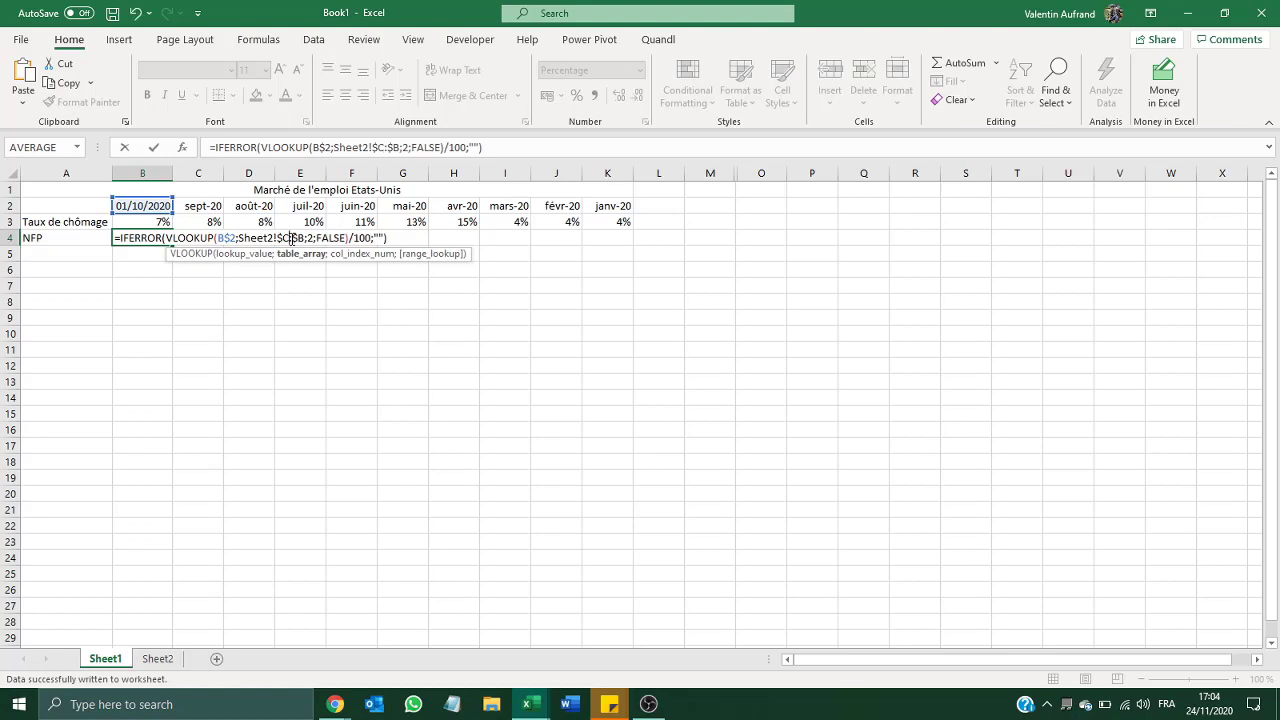
pyautogui.press('Delete')
pyautogui.write('D')
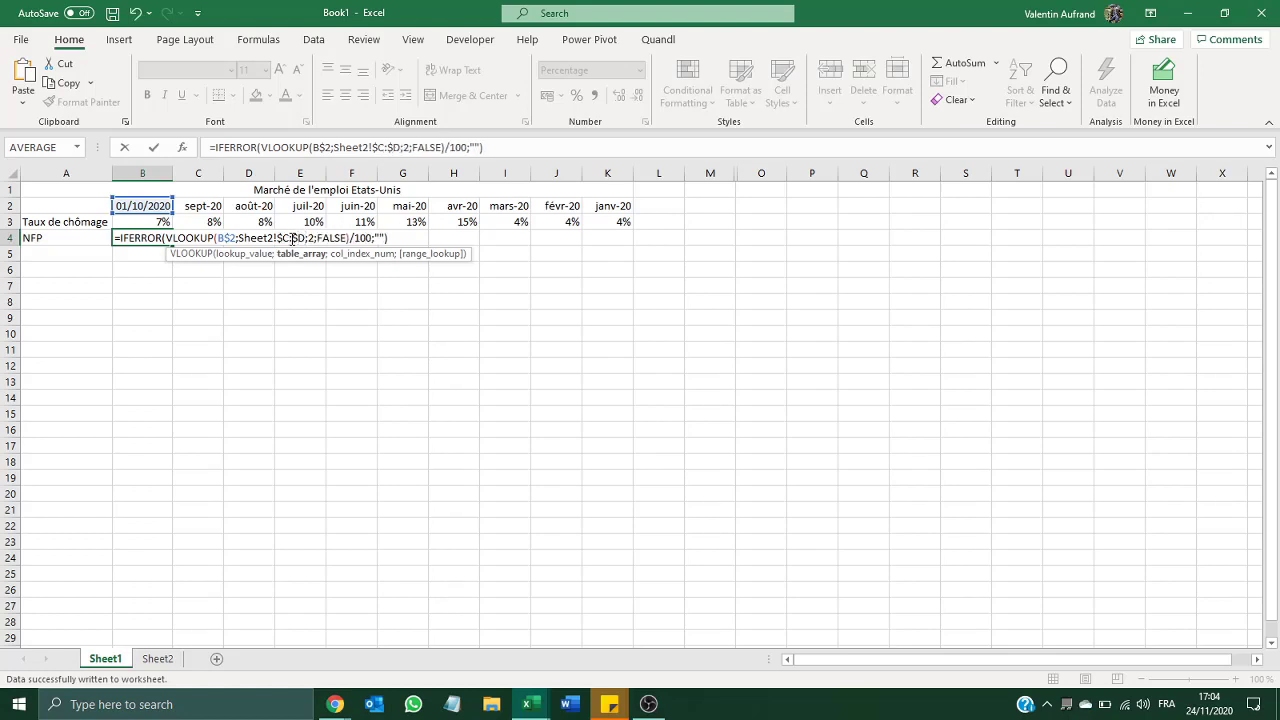
pyautogui.moveTo(351, 238); pyautogui.dragTo(372, 238)
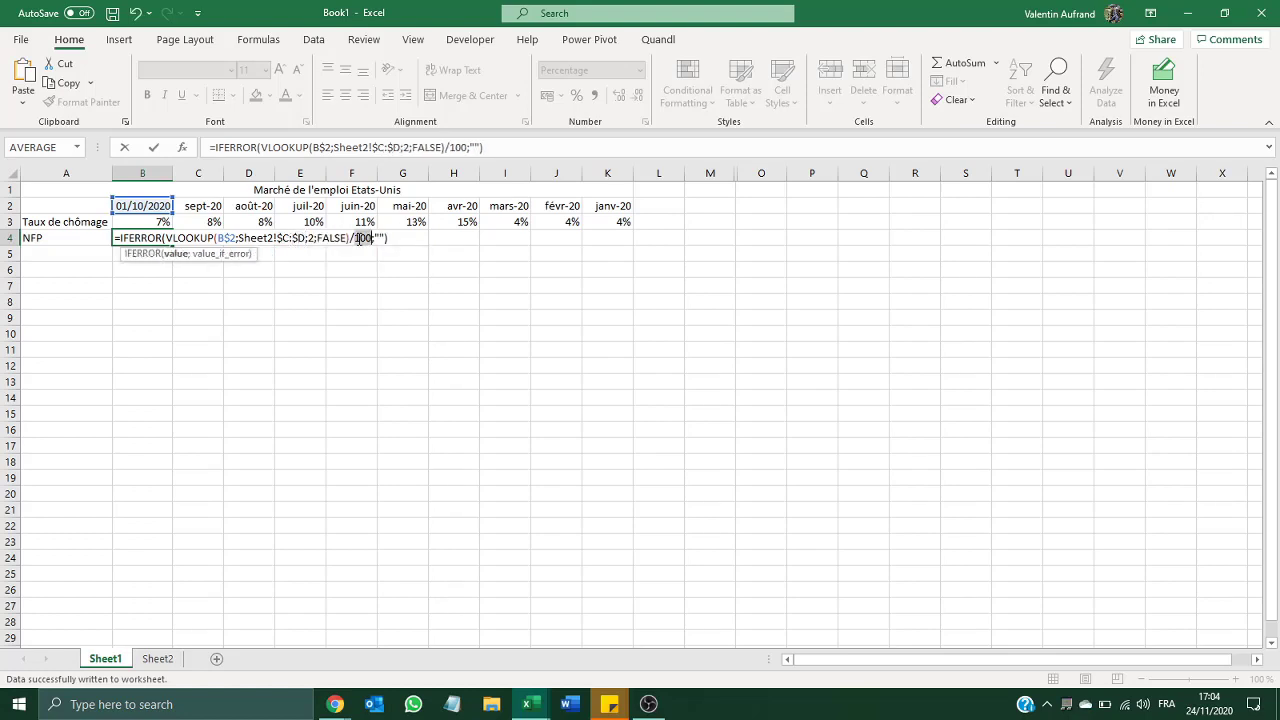
pyautogui.press('BackSpace')
pyautogui.press('Return')
# Format B4 with a thousands separator and no decimals, and fill it across the NFP row to K4
pyautogui.click(163, 237)
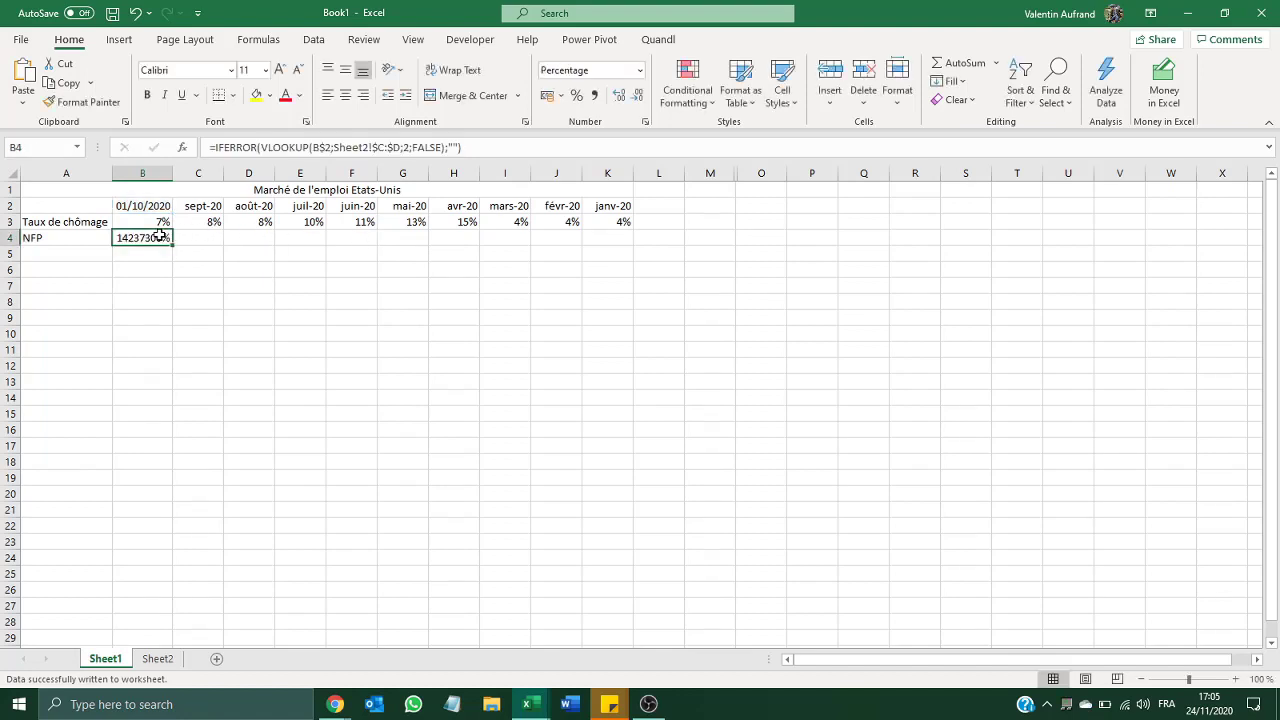
pyautogui.click(640, 71)
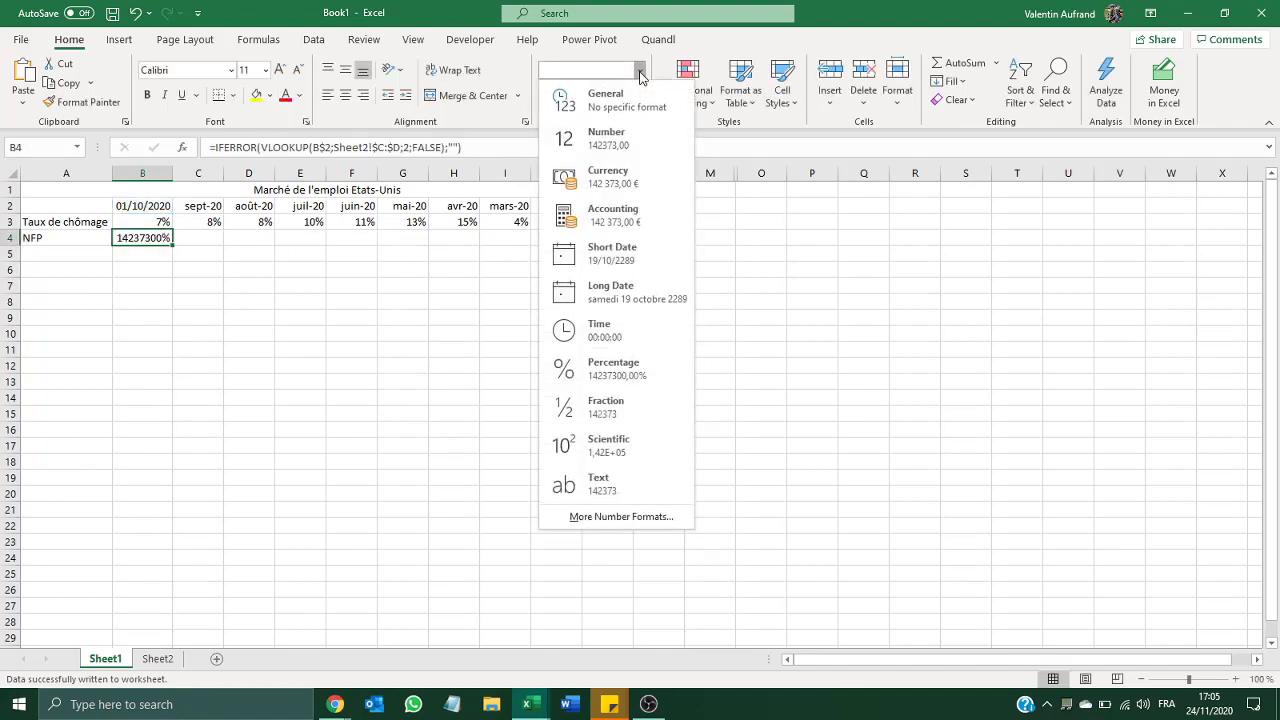
pyautogui.click(640, 71)
pyautogui.click(595, 95)
pyautogui.click(637, 104)
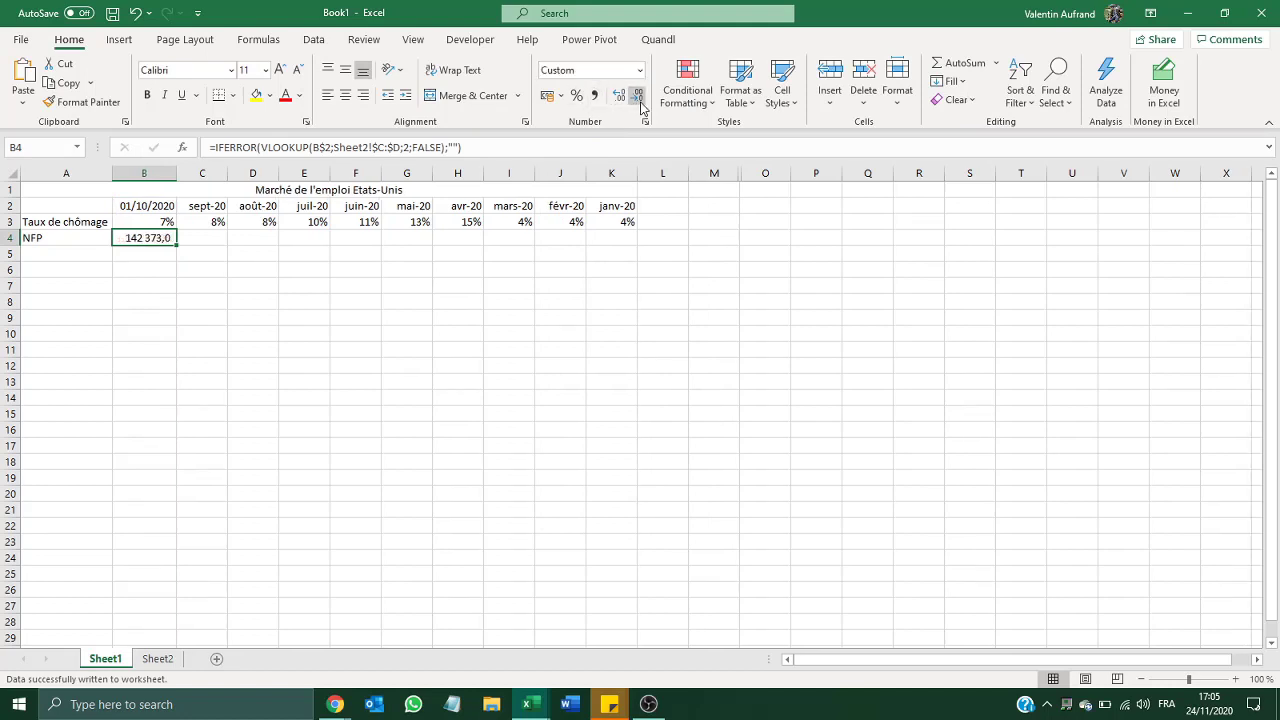
pyautogui.click(637, 104)
pyautogui.moveTo(184, 241); pyautogui.dragTo(631, 240)
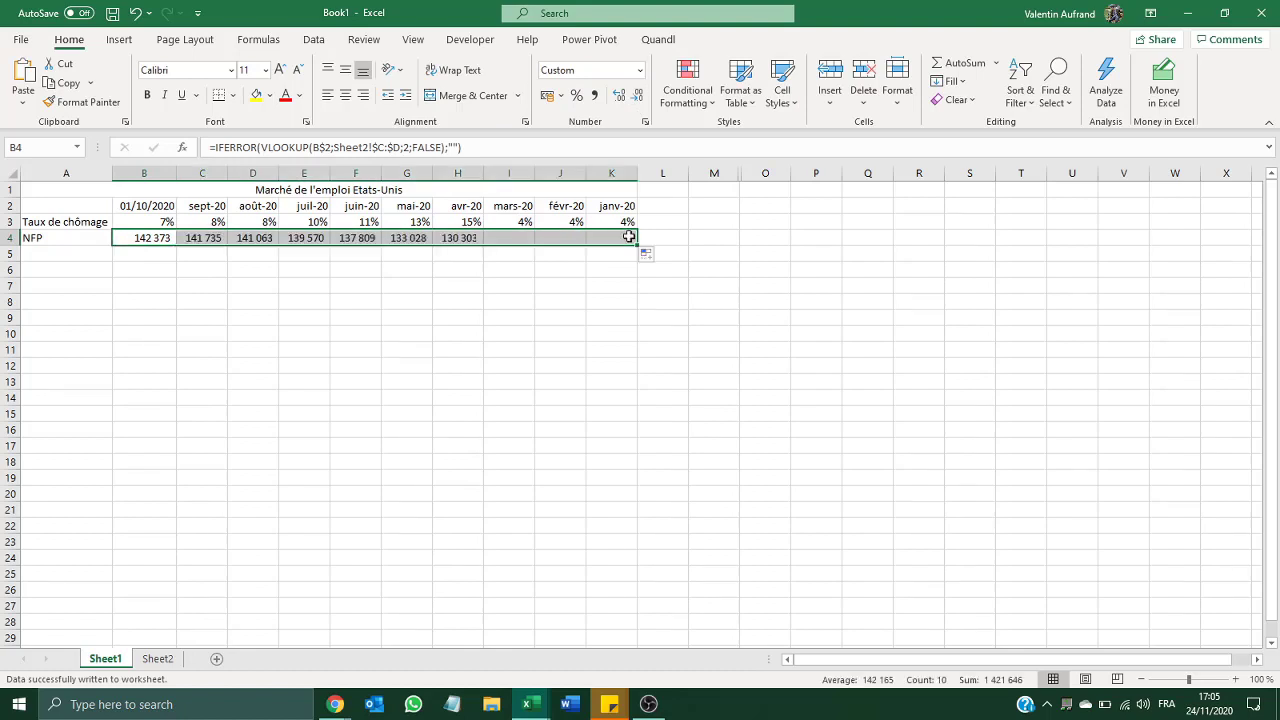
# Show the unemployment rates in B3:K3 as percentages with one decimal place
pyautogui.click(537, 286)
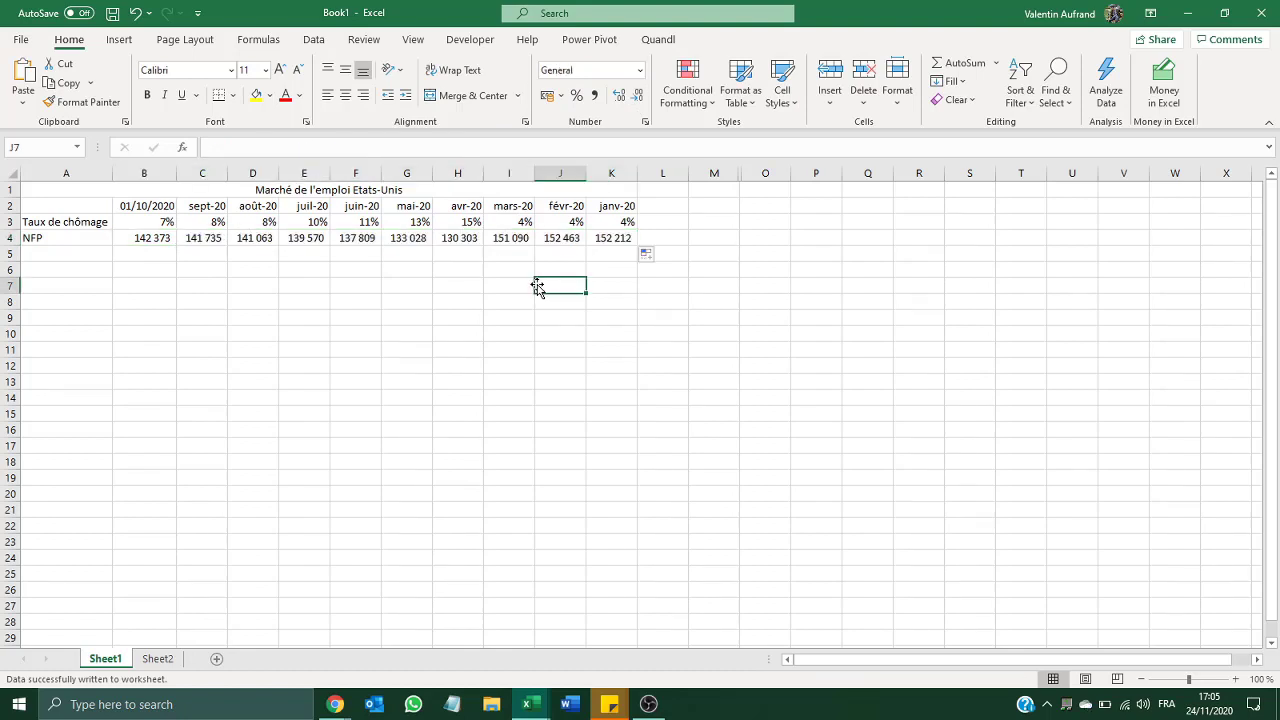
pyautogui.moveTo(157, 229); pyautogui.dragTo(620, 222)
pyautogui.click(620, 97)
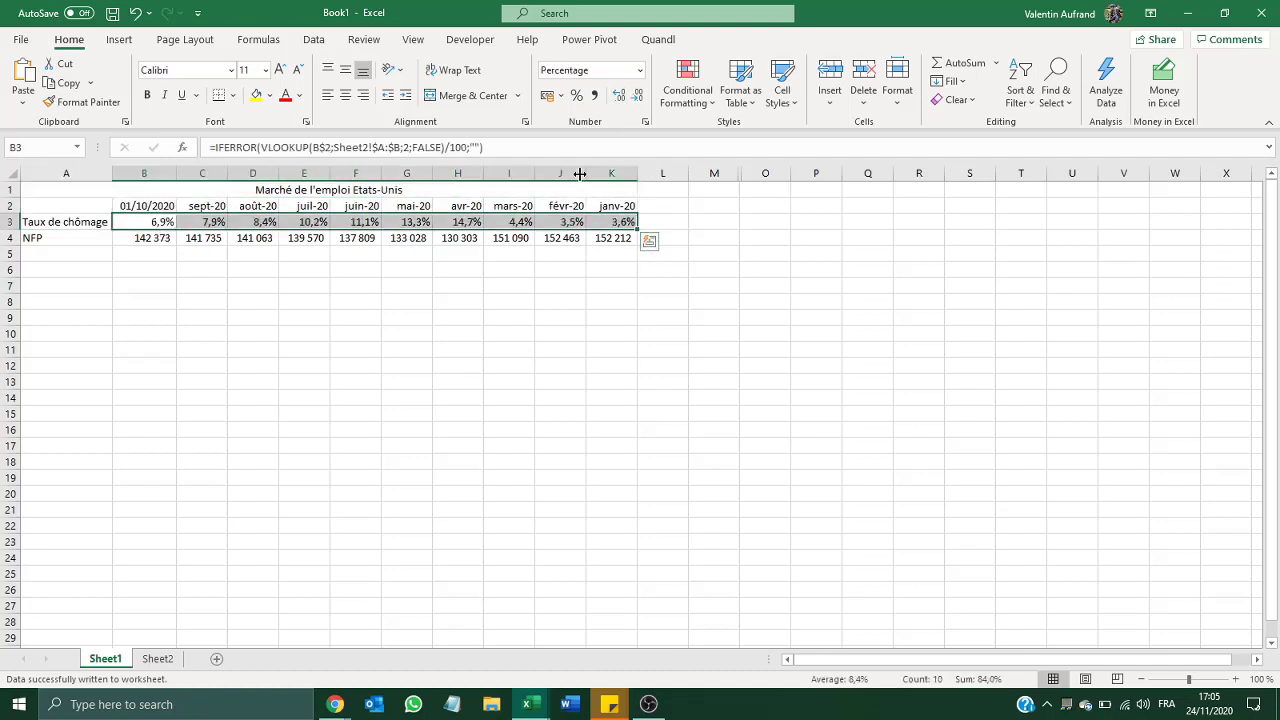
pyautogui.click(457, 316)
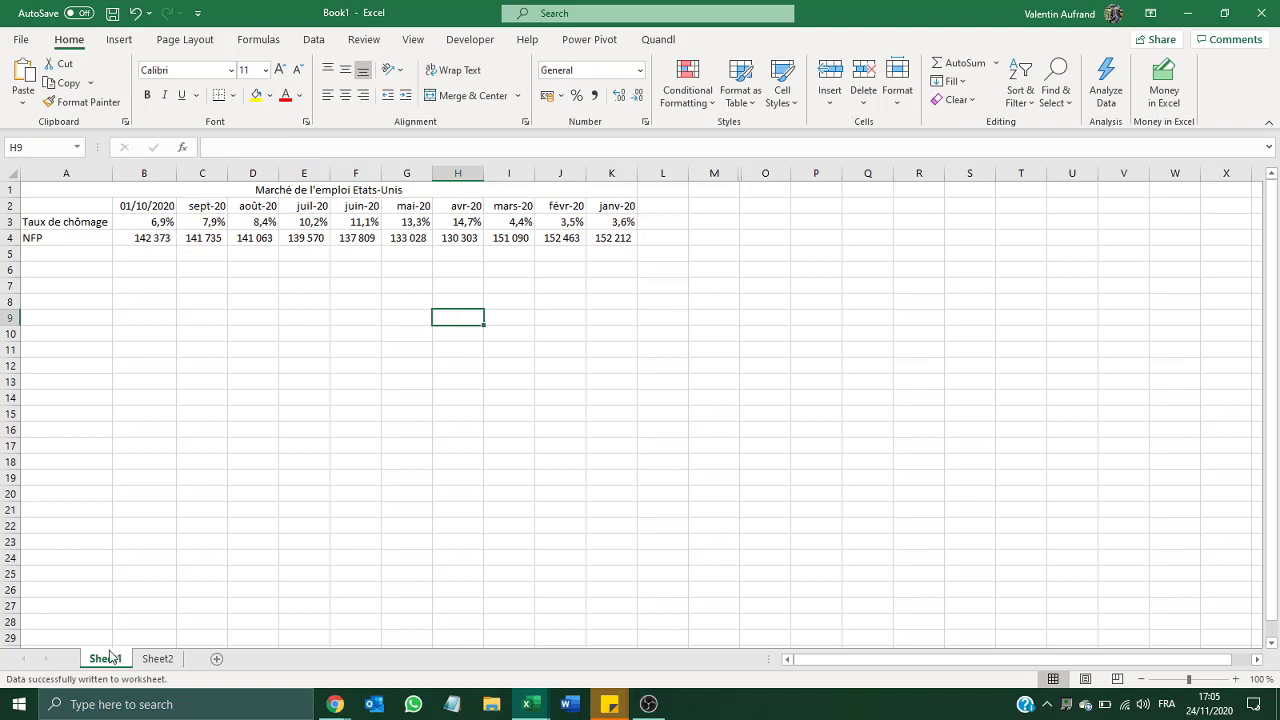
# Compare the source dates and values in Sheet2 with the lookup table in Sheet1
pyautogui.click(141, 664)
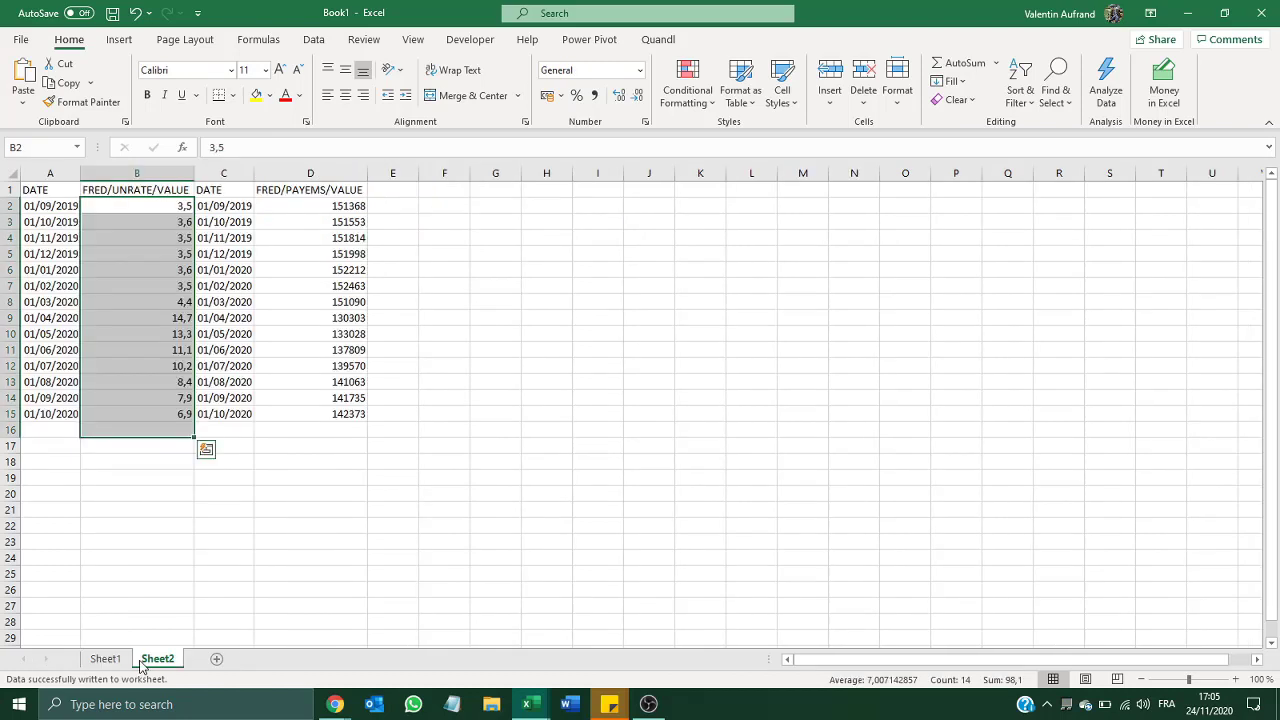
pyautogui.click(406, 196)
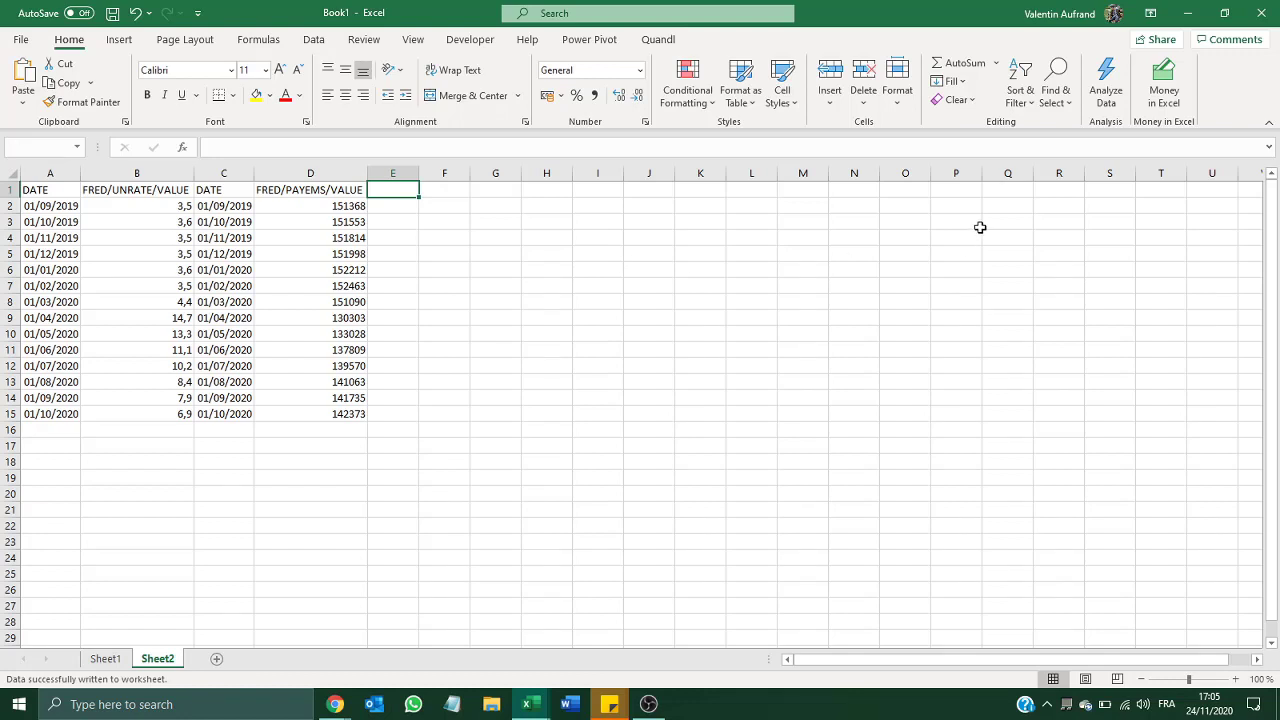
pyautogui.click(104, 659)
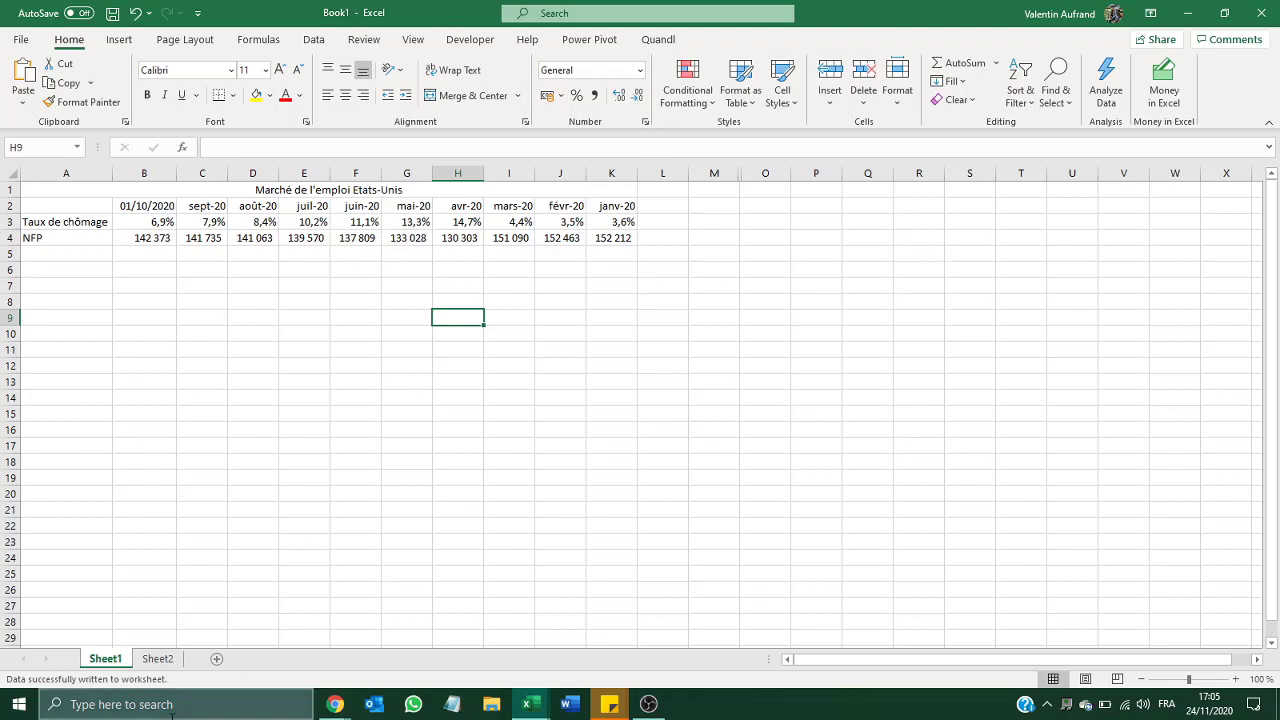
pyautogui.click(157, 659)
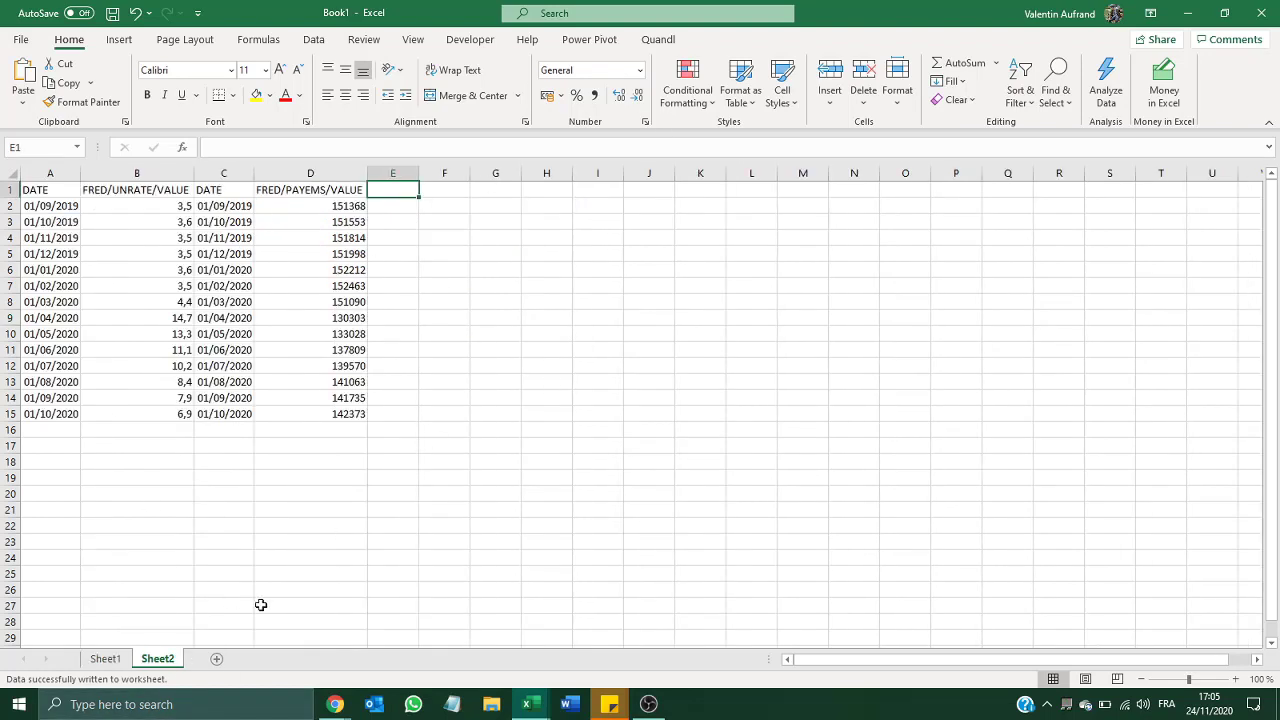
pyautogui.click(106, 659)
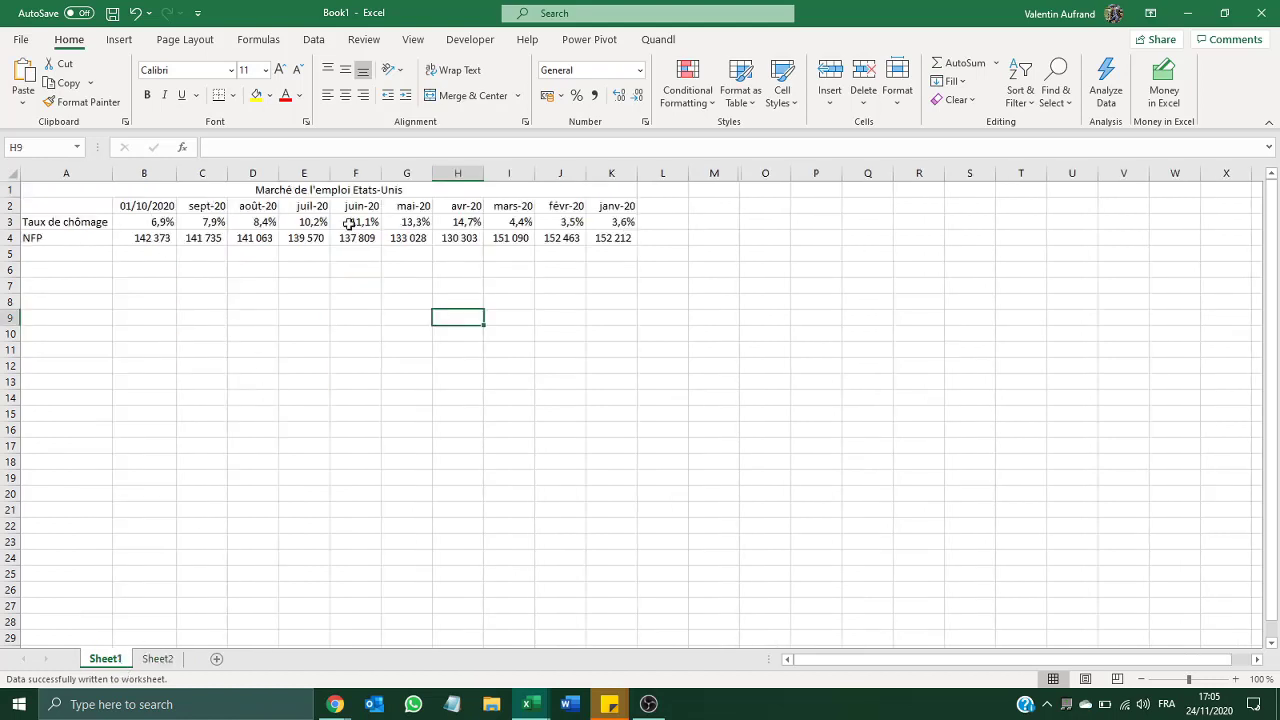
# Add the row labels "Salaire" in A5 and "Taux de participation" in A6 of Sheet1
pyautogui.click(219, 287)
pyautogui.click(95, 251)
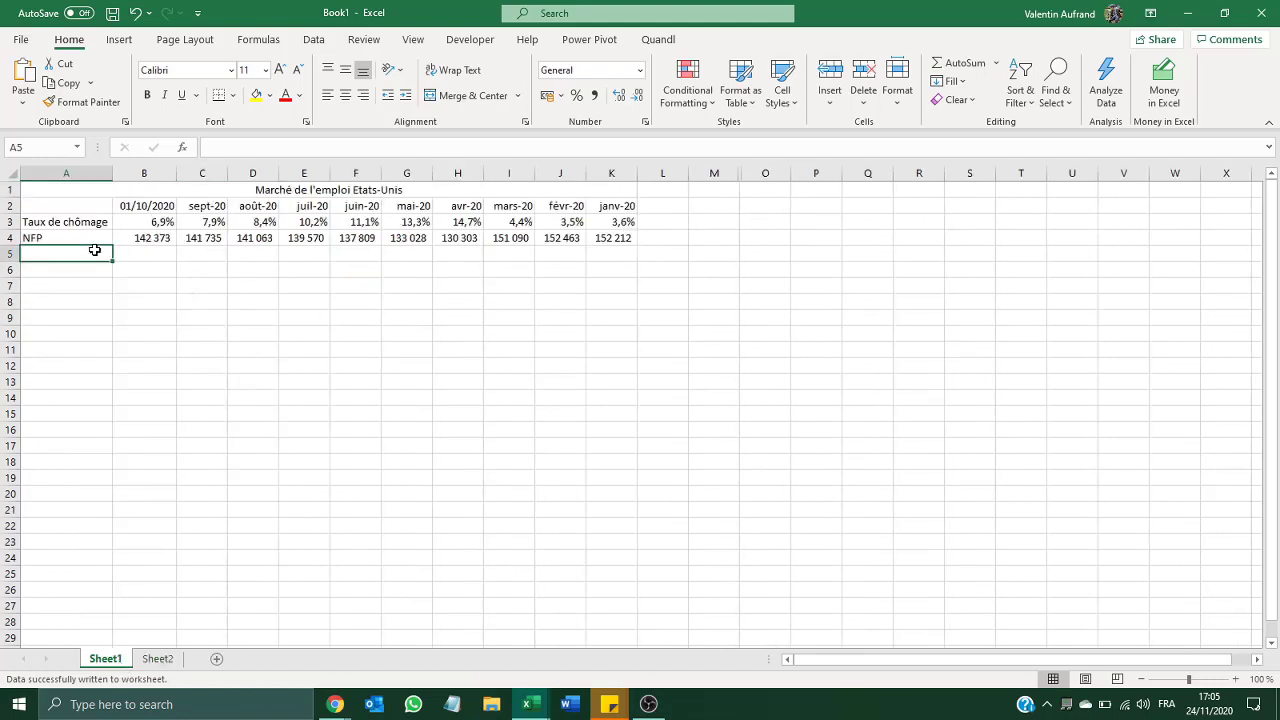
pyautogui.write('Salaire')
pyautogui.press('Return')
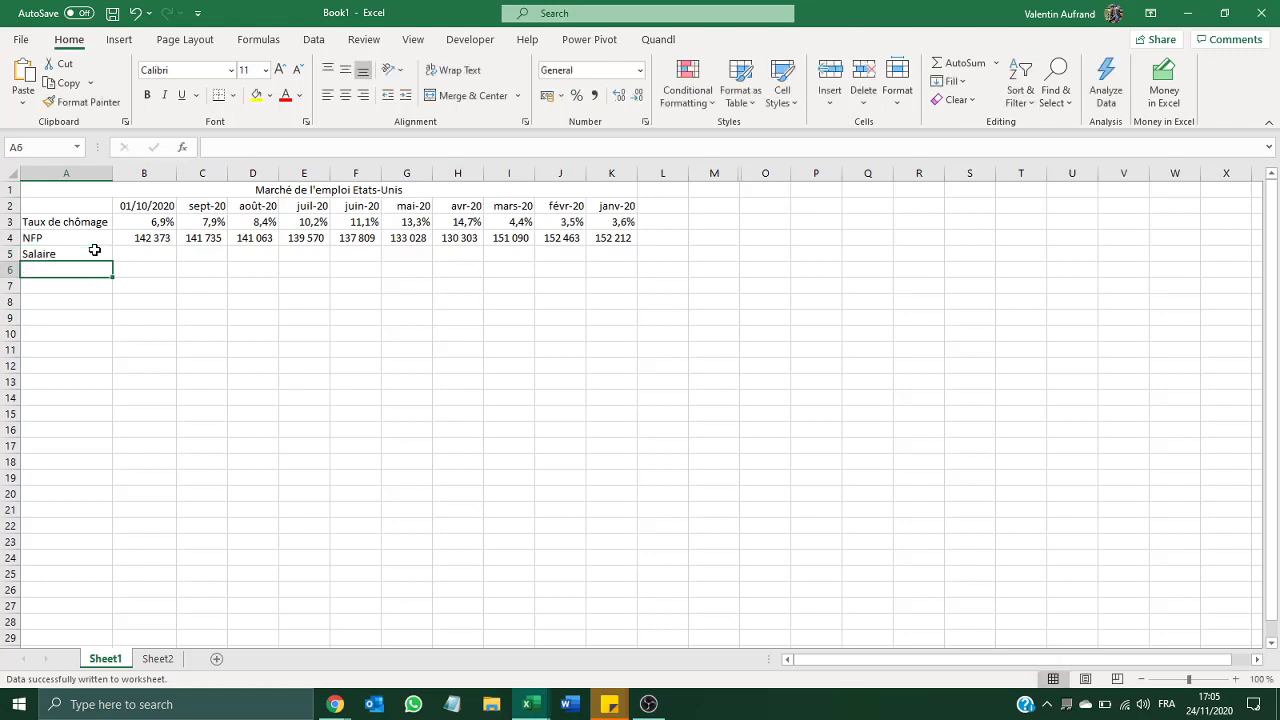
pyautogui.write('Taux de p')
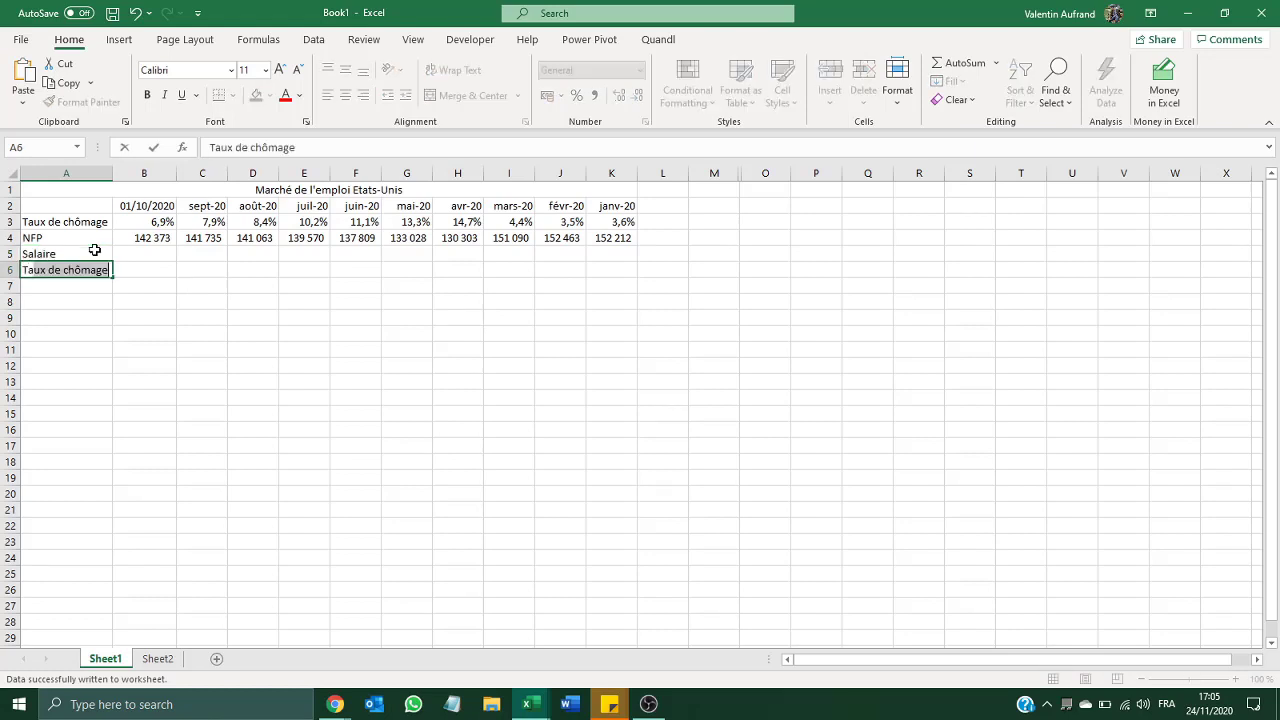
pyautogui.write('articipation')
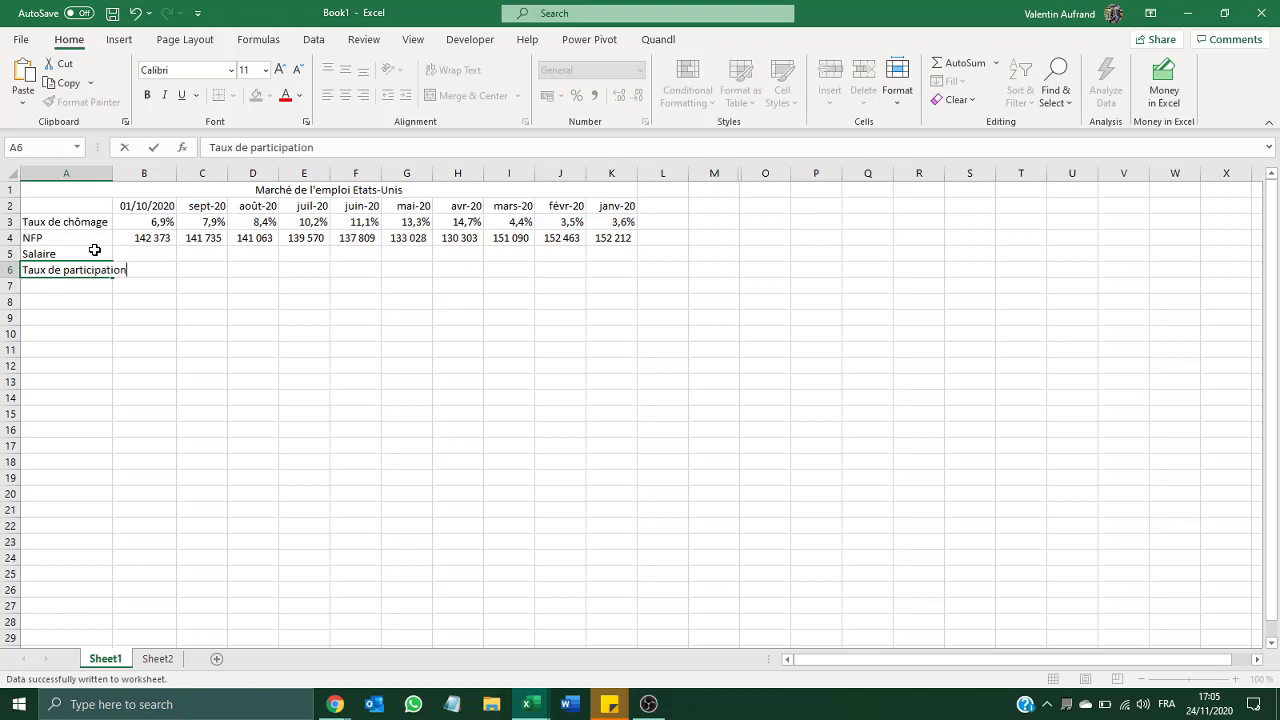
pyautogui.press('Return')
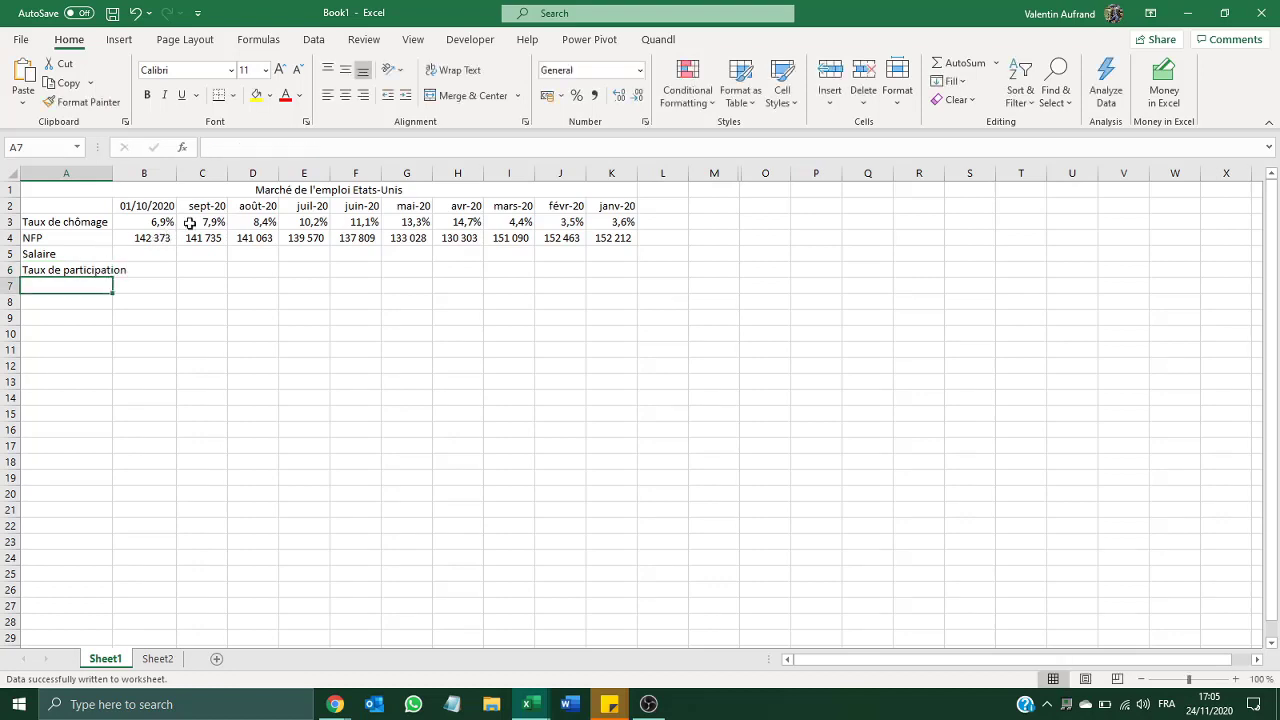
# Format the merged title in row 1 as bold white 14 pt text on a black fill
pyautogui.click(235, 185)
pyautogui.click(270, 95)
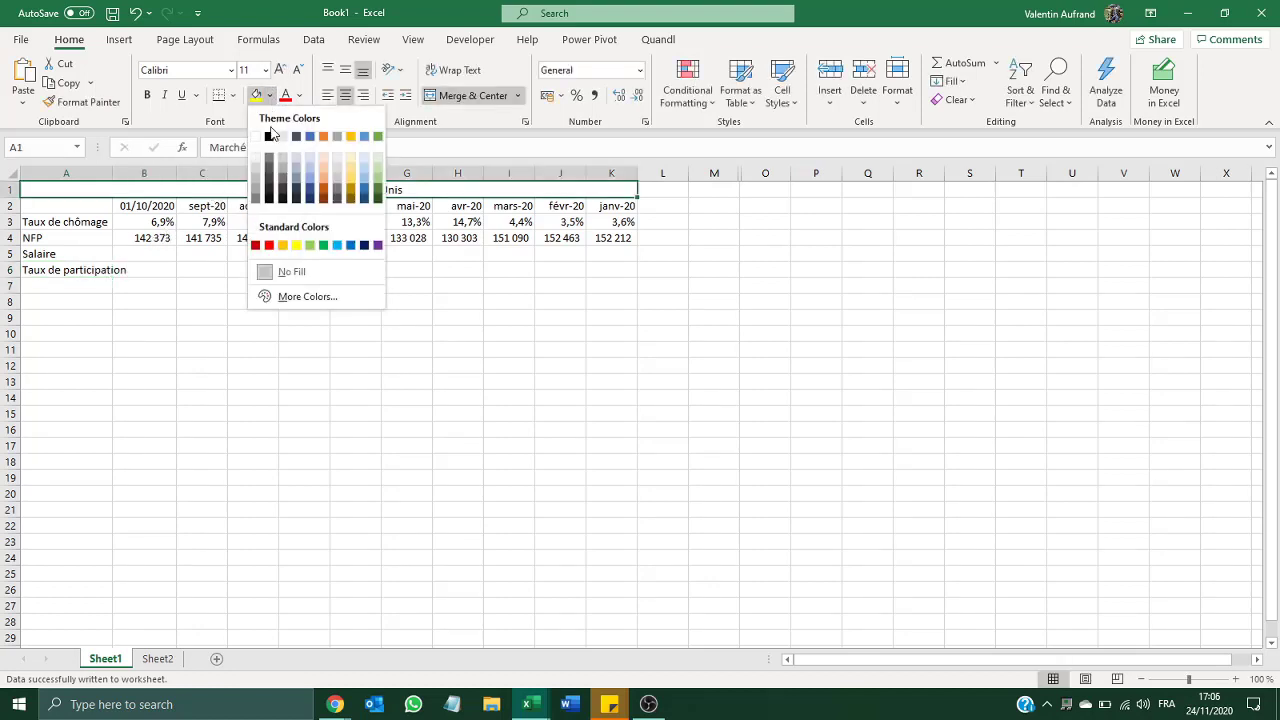
pyautogui.click(275, 135)
pyautogui.click(279, 69)
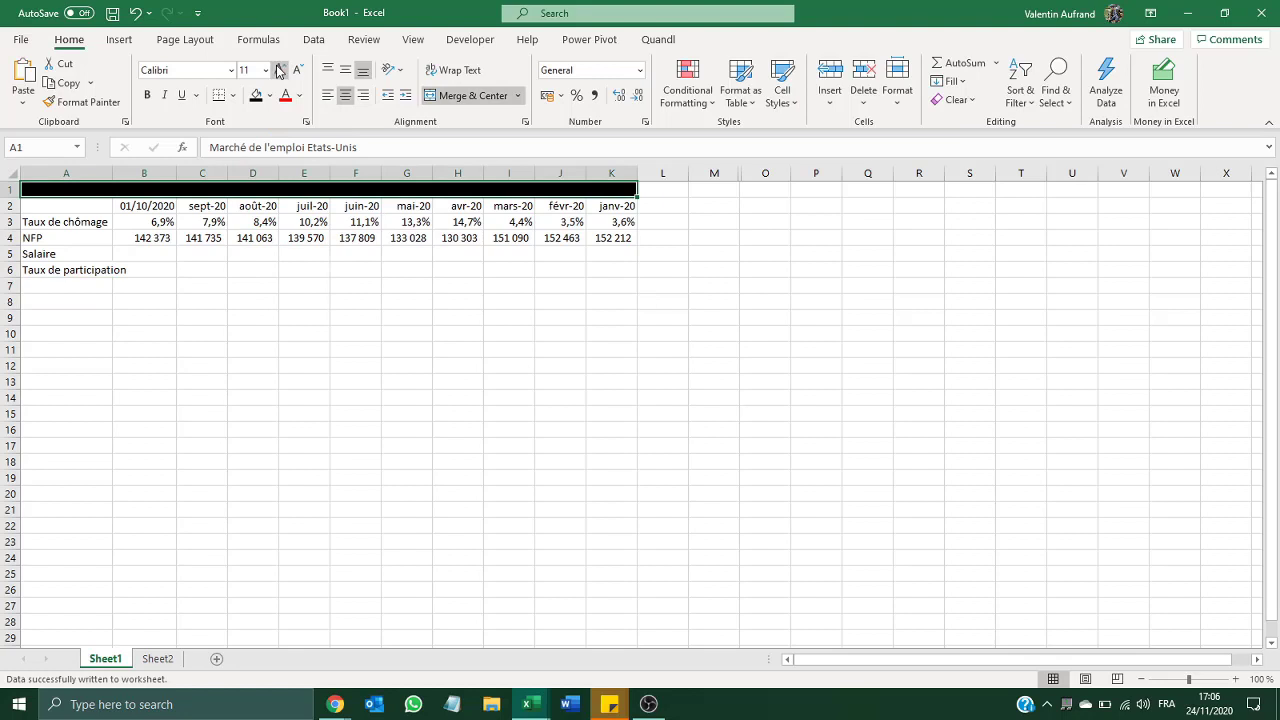
pyautogui.click(279, 69)
pyautogui.click(147, 95)
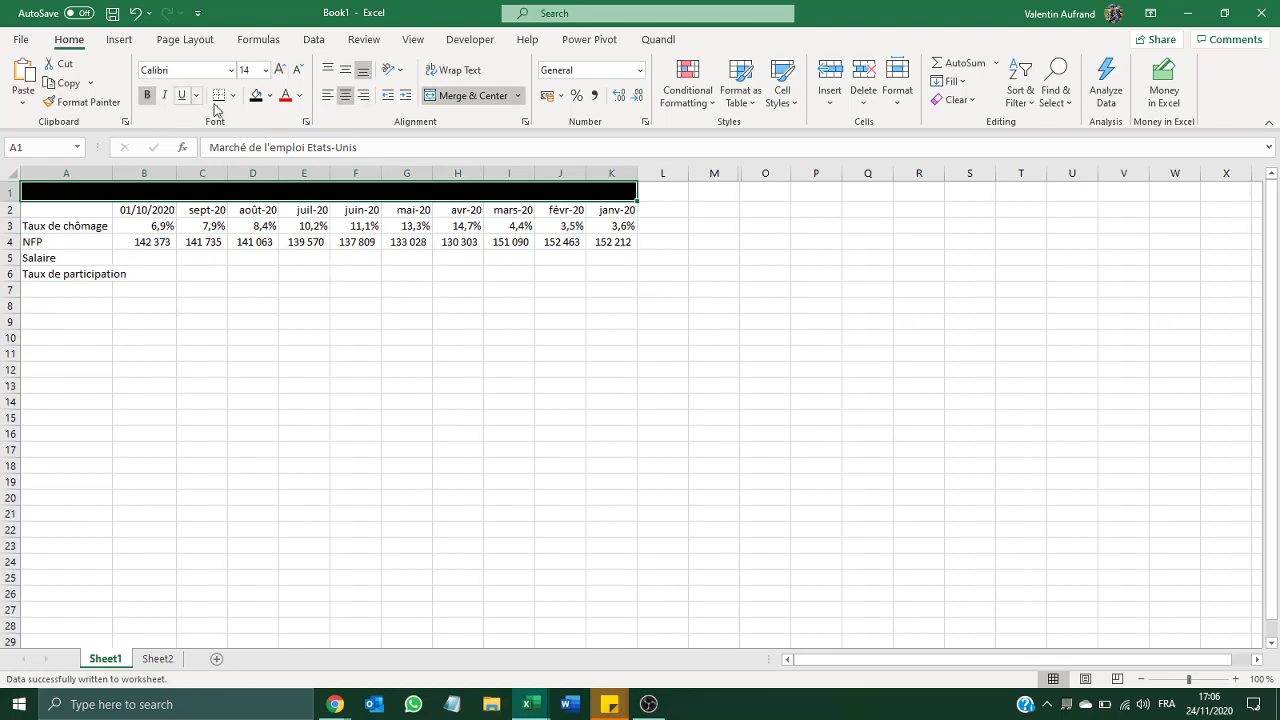
pyautogui.click(299, 95)
pyautogui.click(286, 162)
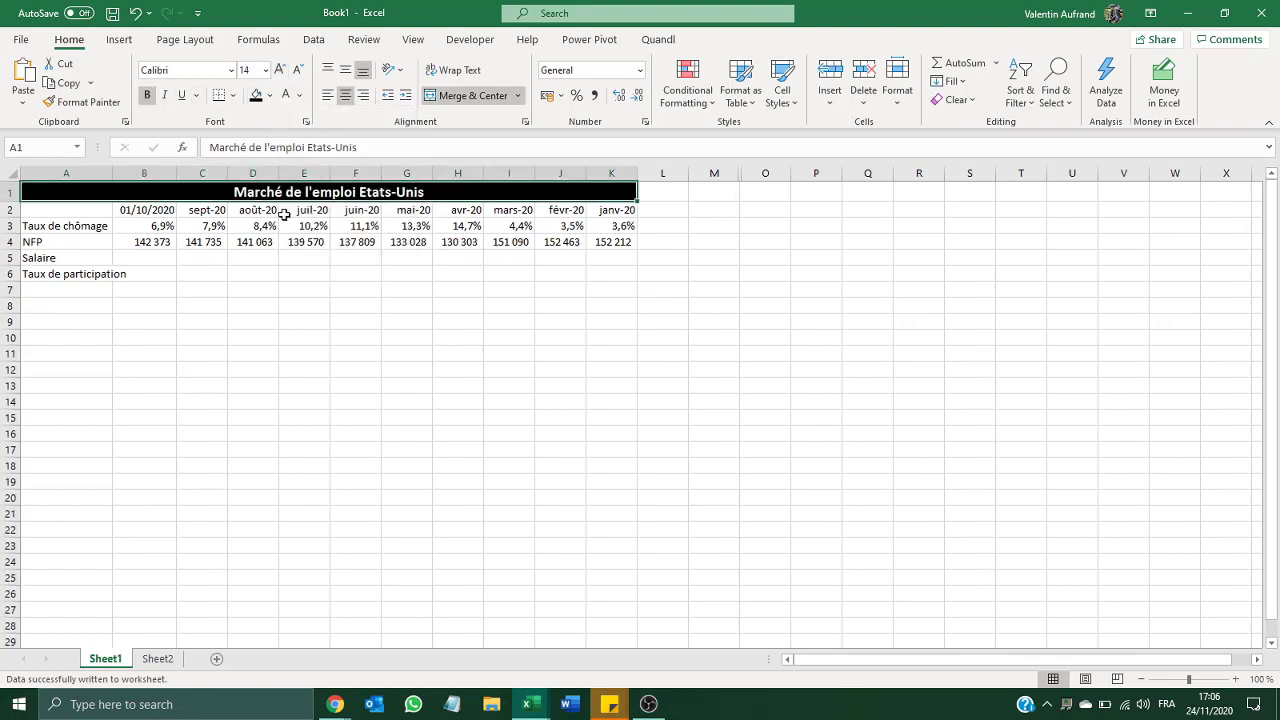
# Make the whole date row 2 bold and give it a light grey fill
pyautogui.click(304, 210)
pyautogui.doubleClick(4, 218)
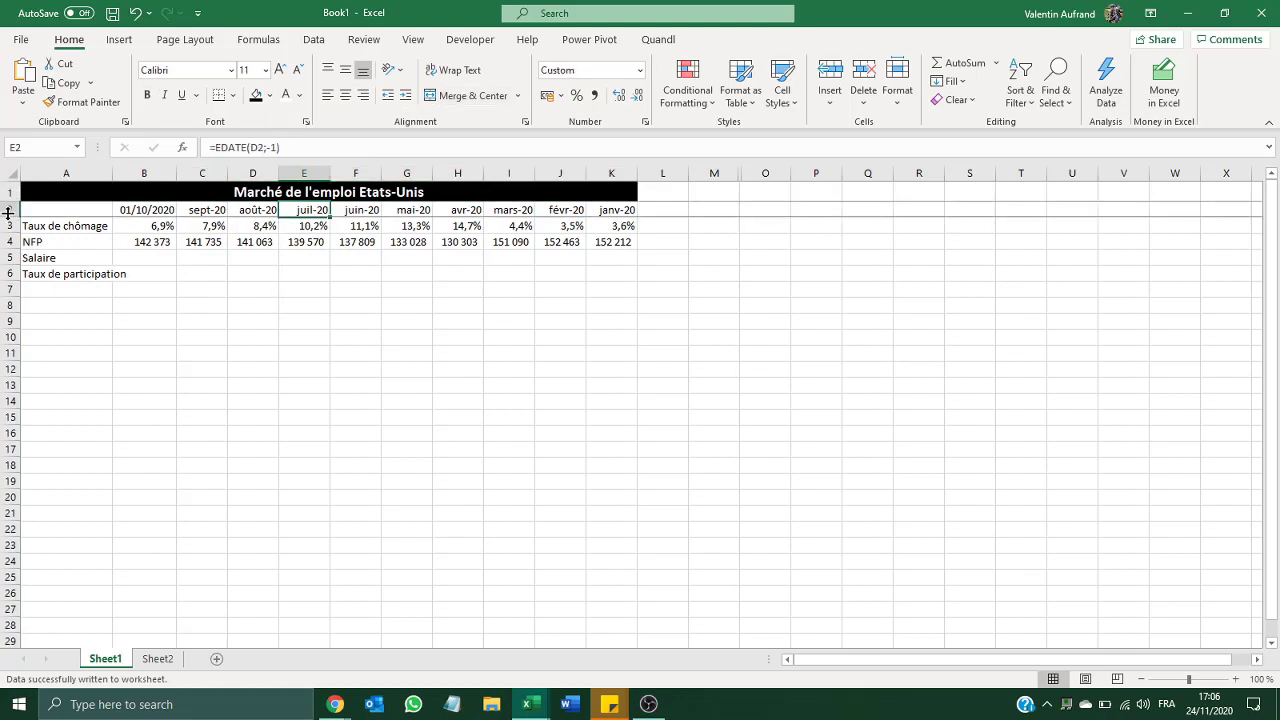
pyautogui.click(8, 209)
pyautogui.click(147, 95)
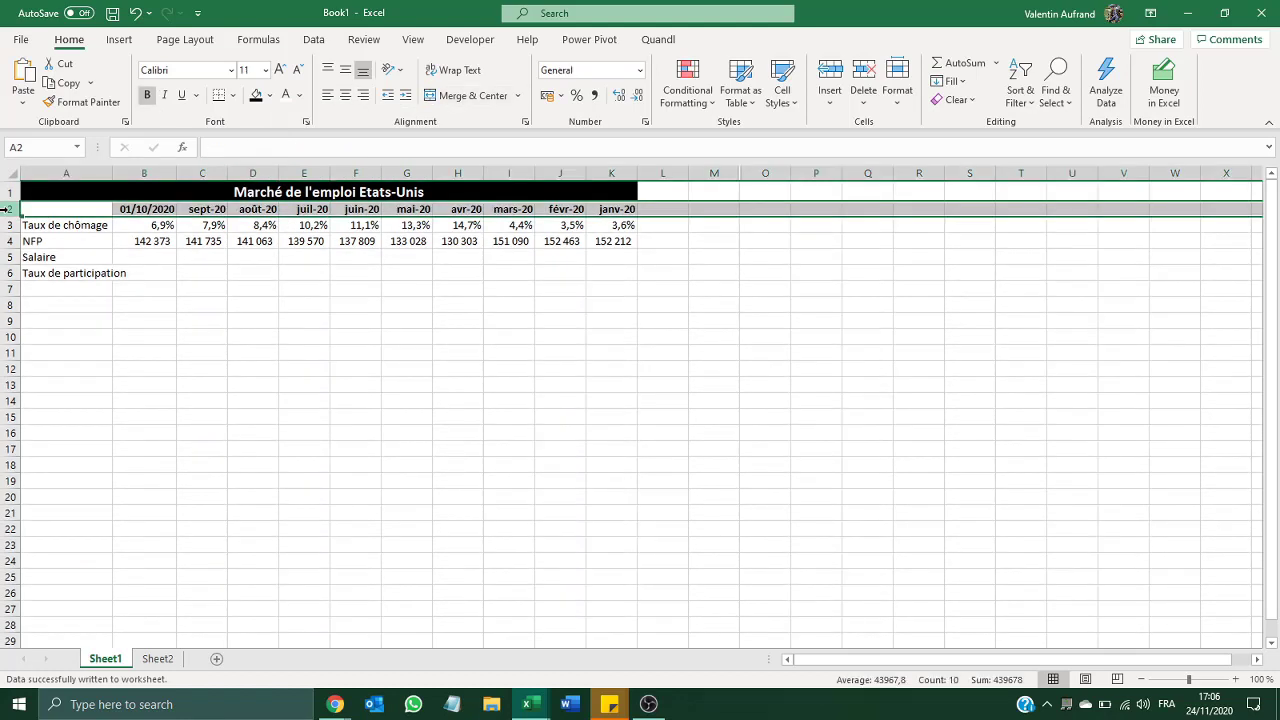
pyautogui.click(269, 94)
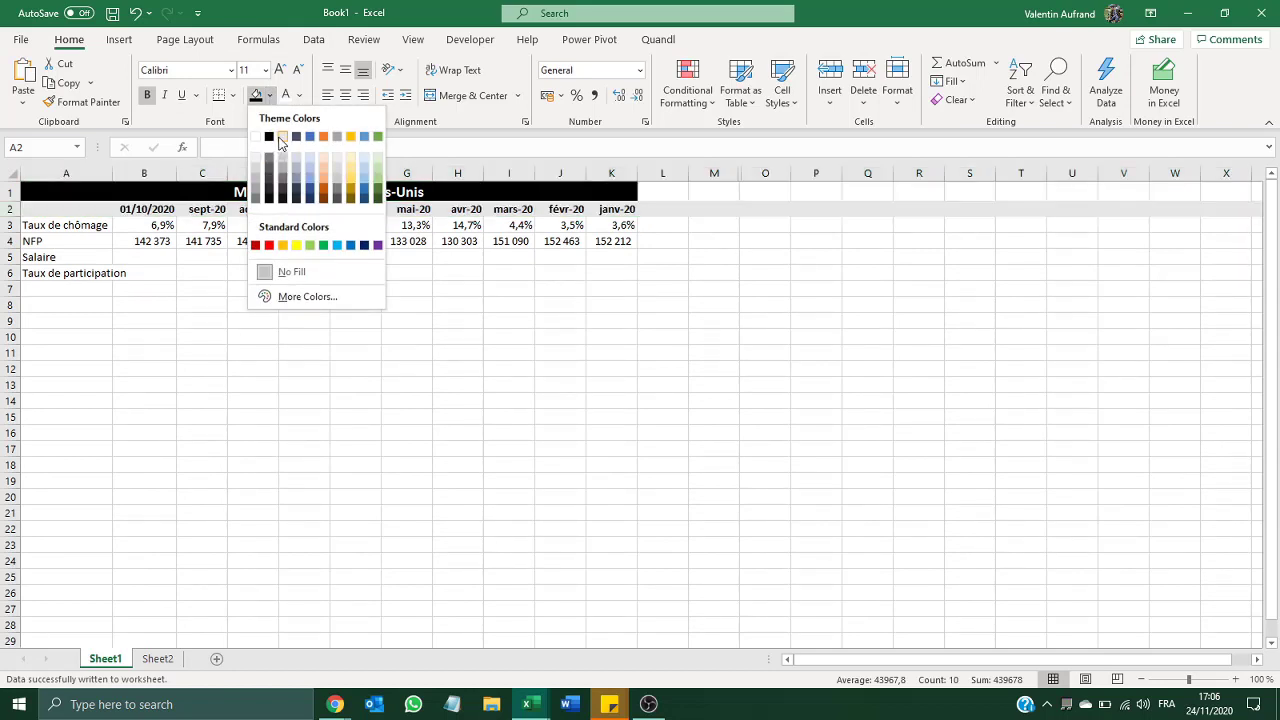
pyautogui.click(256, 178)
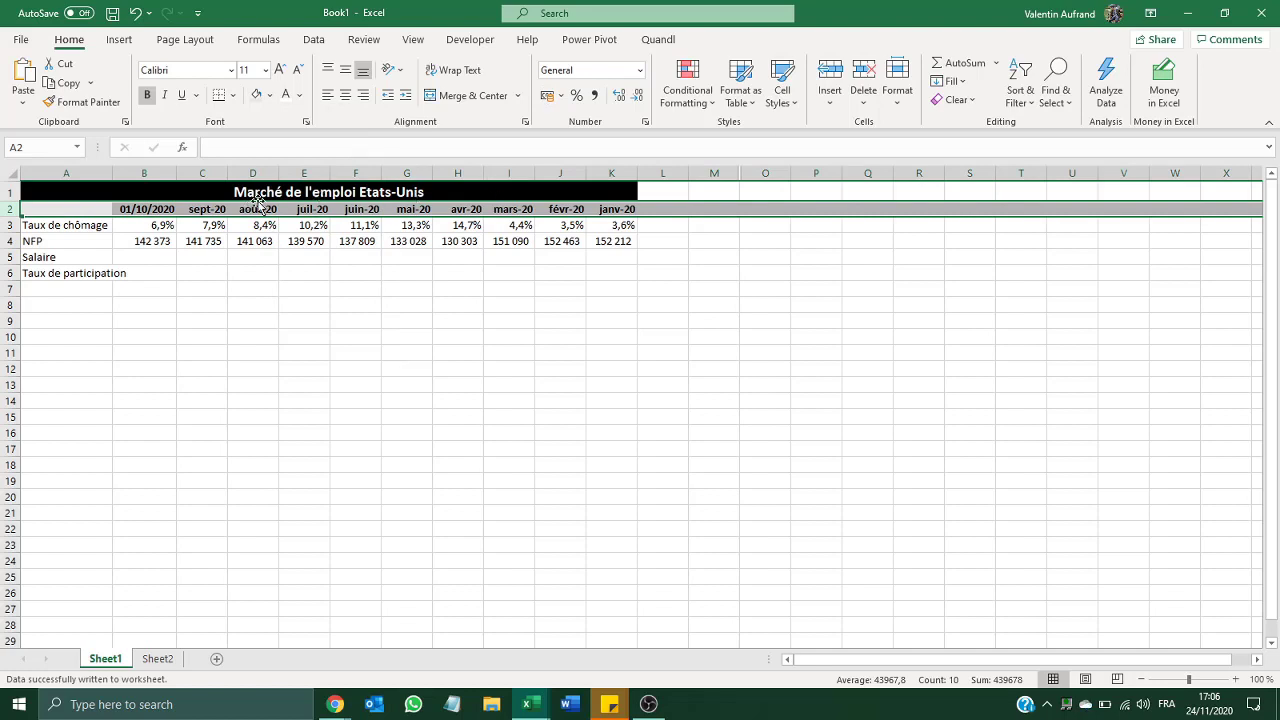
# Format the row 2 dates with the French date type showing the full month name and two-digit year
pyautogui.click(640, 70)
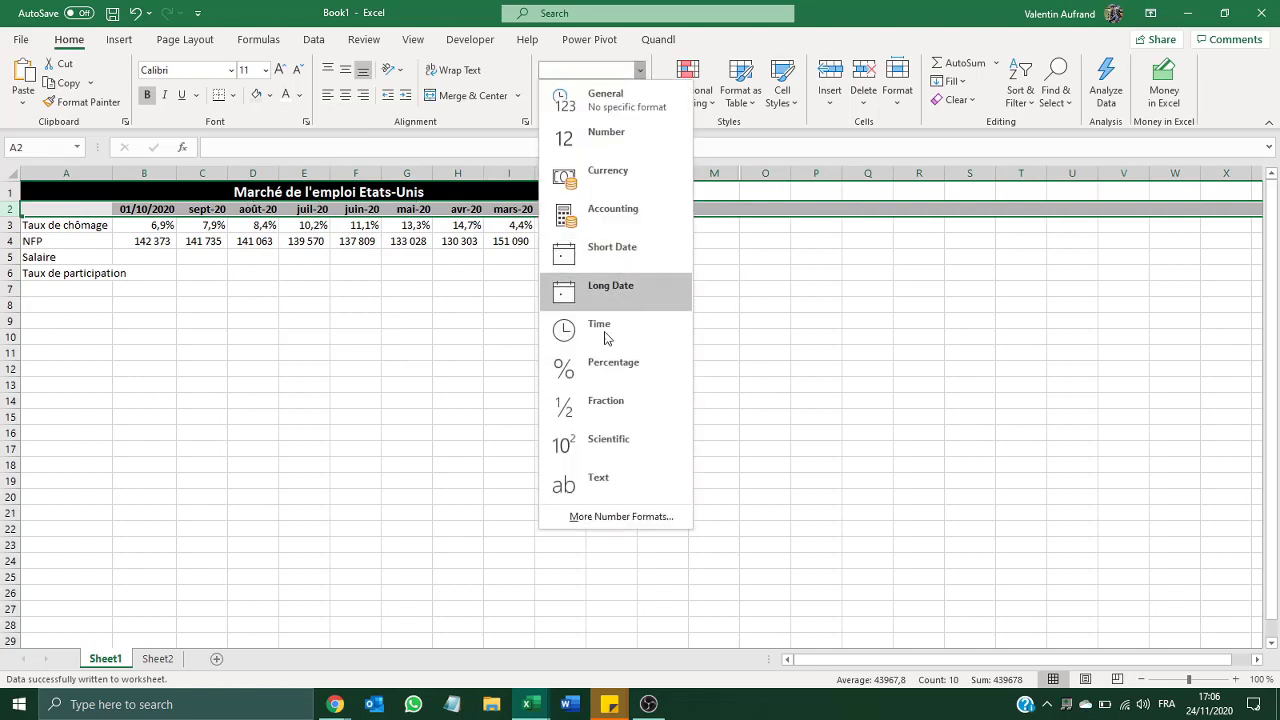
pyautogui.click(594, 520)
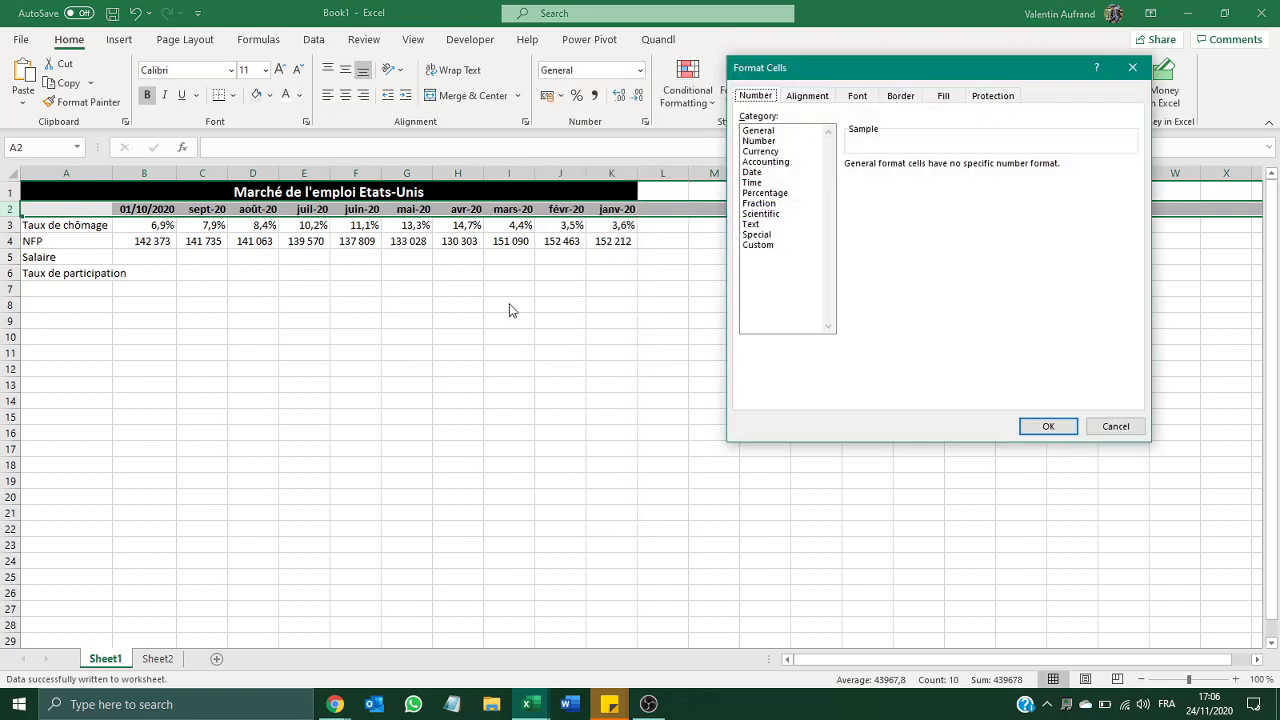
pyautogui.click(752, 173)
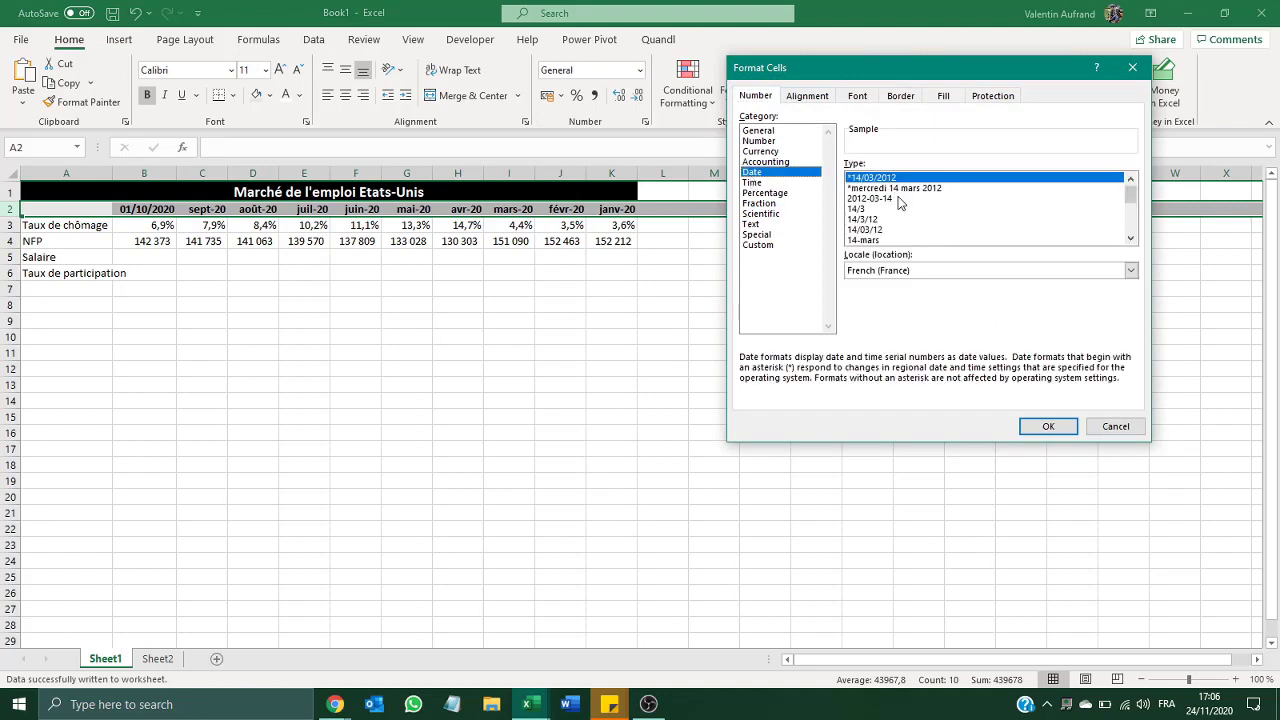
pyautogui.click(1131, 238)
pyautogui.click(1131, 238)
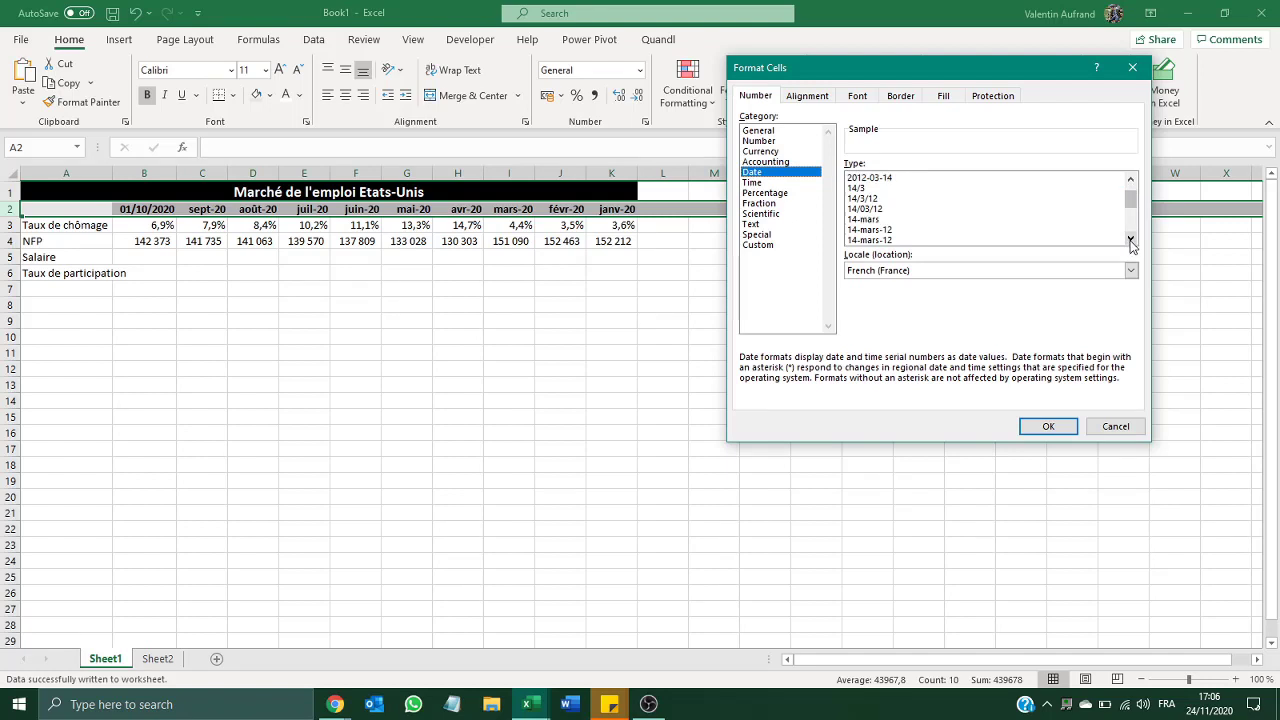
pyautogui.click(1131, 238)
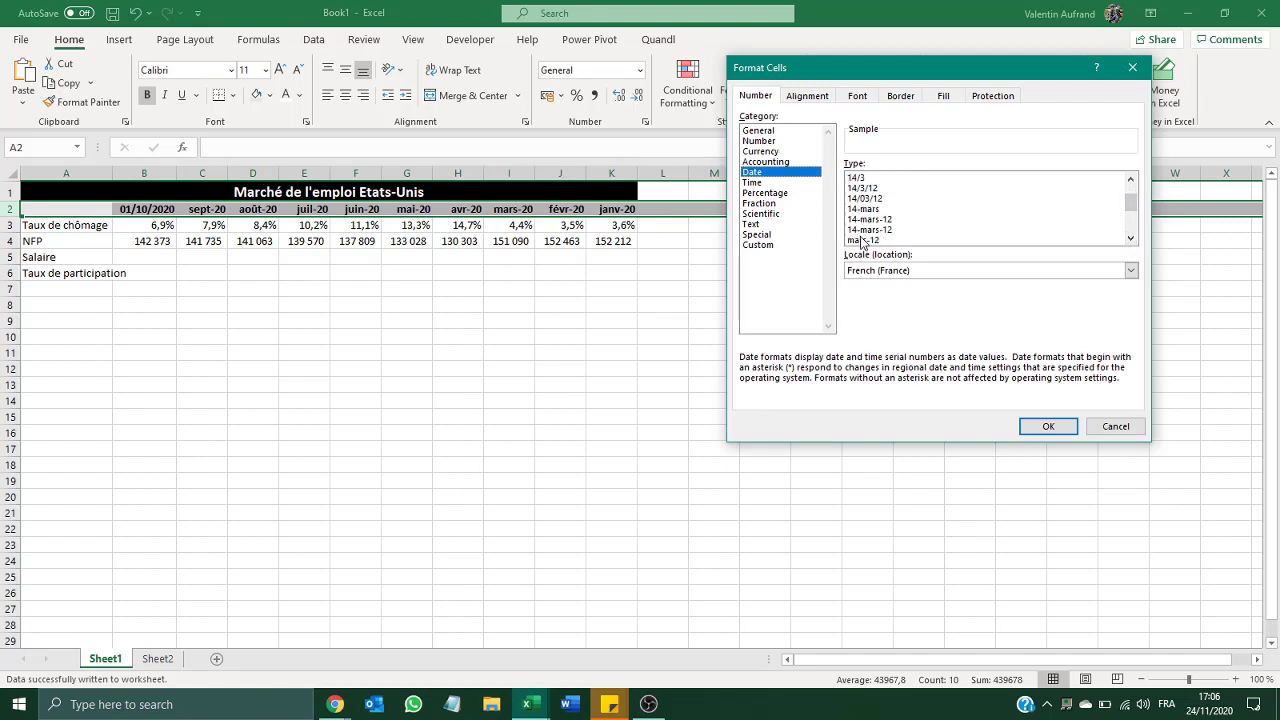
pyautogui.click(1131, 238)
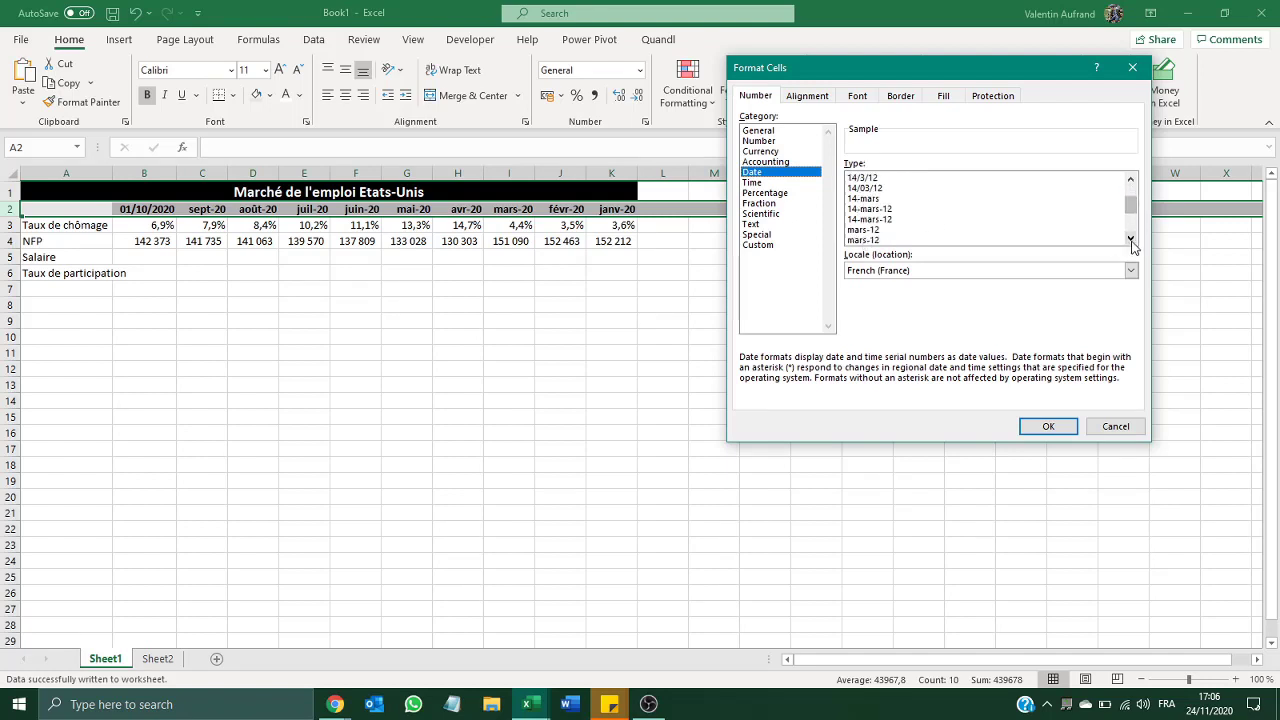
pyautogui.click(889, 241)
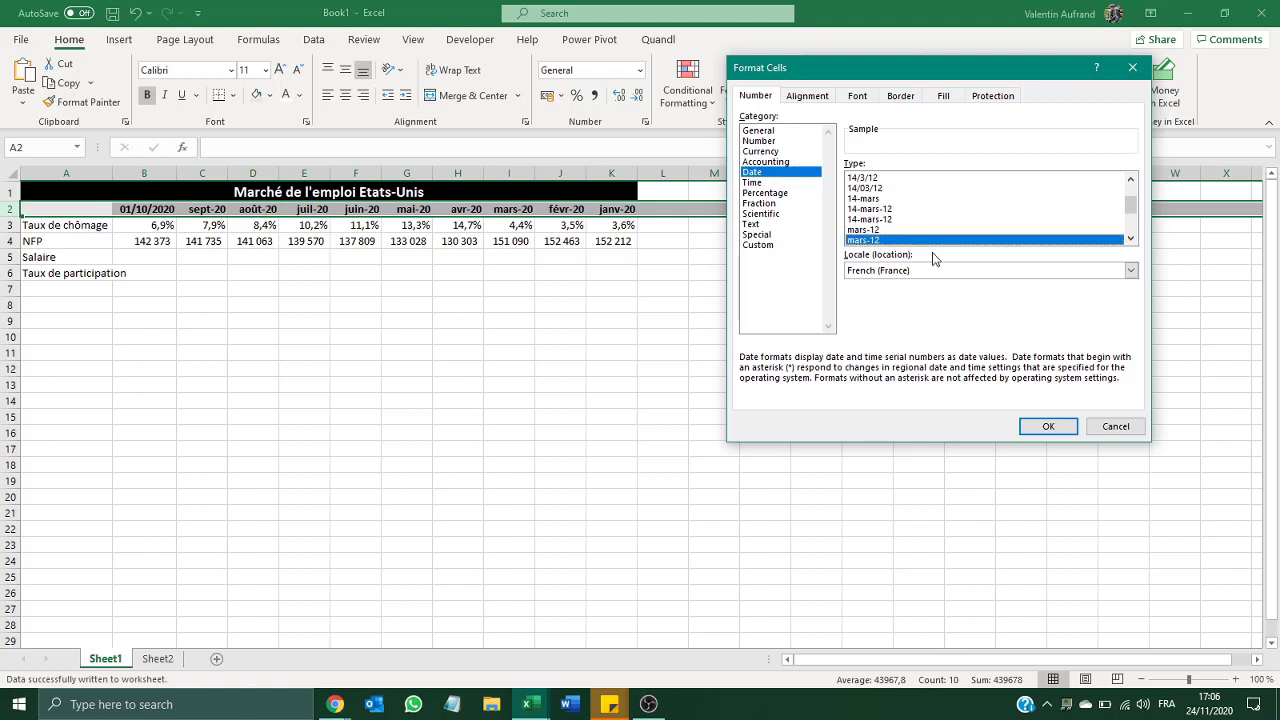
pyautogui.click(1044, 425)
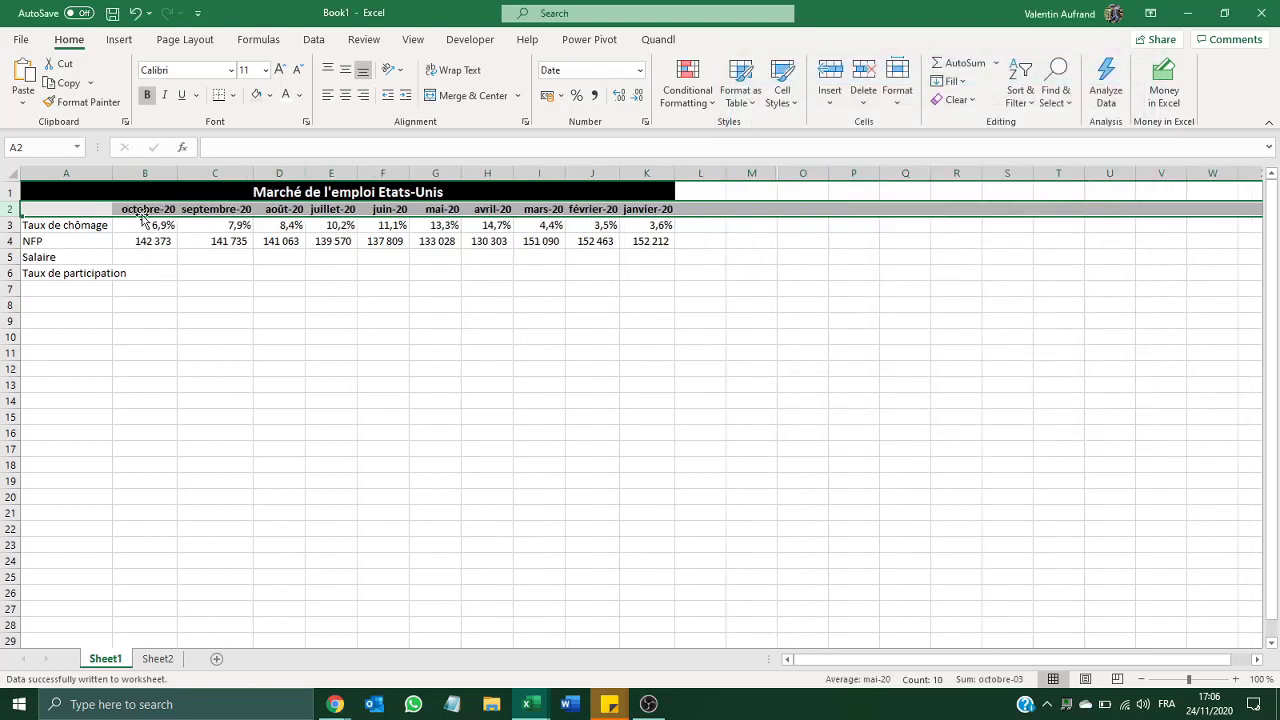
pyautogui.click(420, 253)
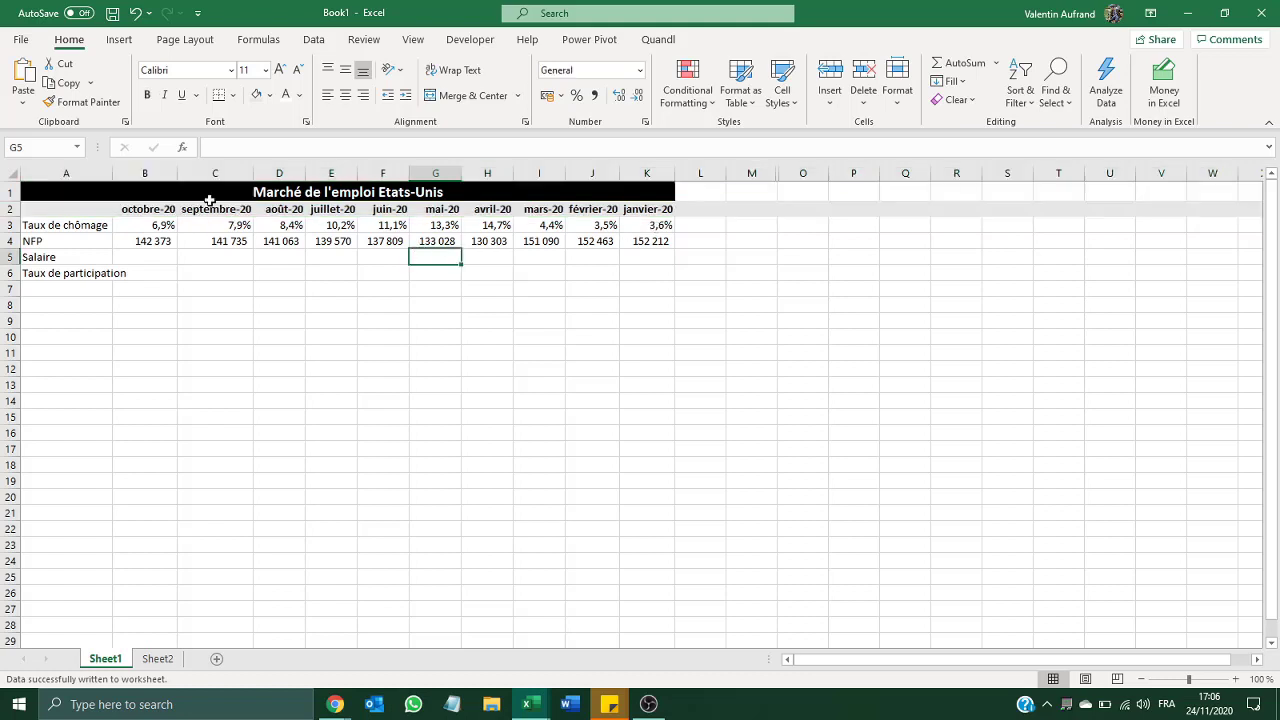
# Fit column A to its longest label and apply all borders to the table range A1:K6
pyautogui.doubleClick(112, 174)
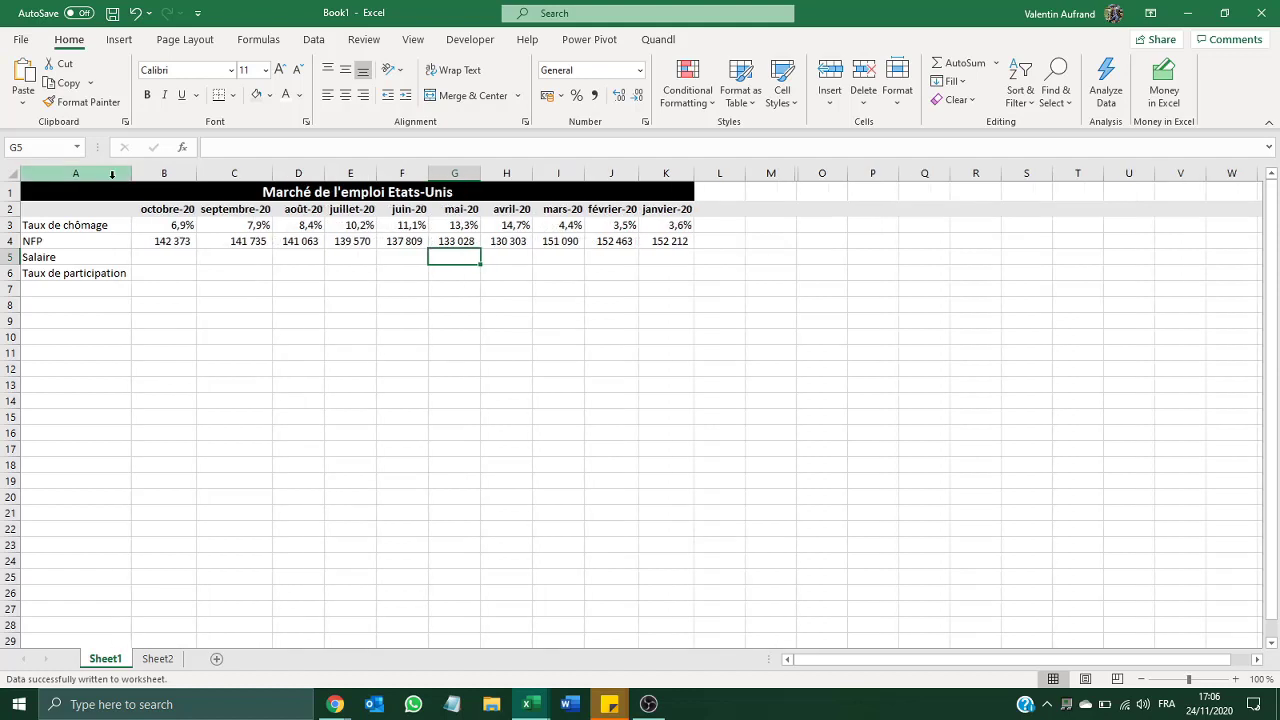
pyautogui.moveTo(22, 227); pyautogui.dragTo(93, 106)
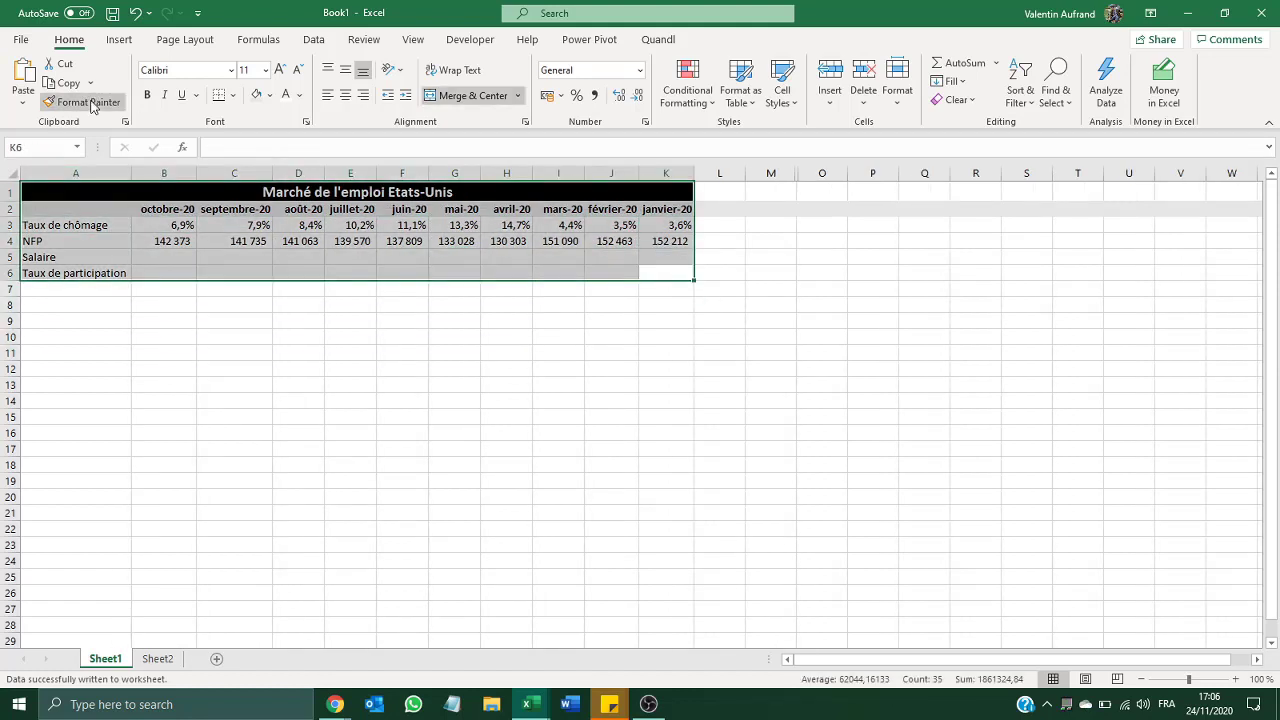
pyautogui.click(232, 95)
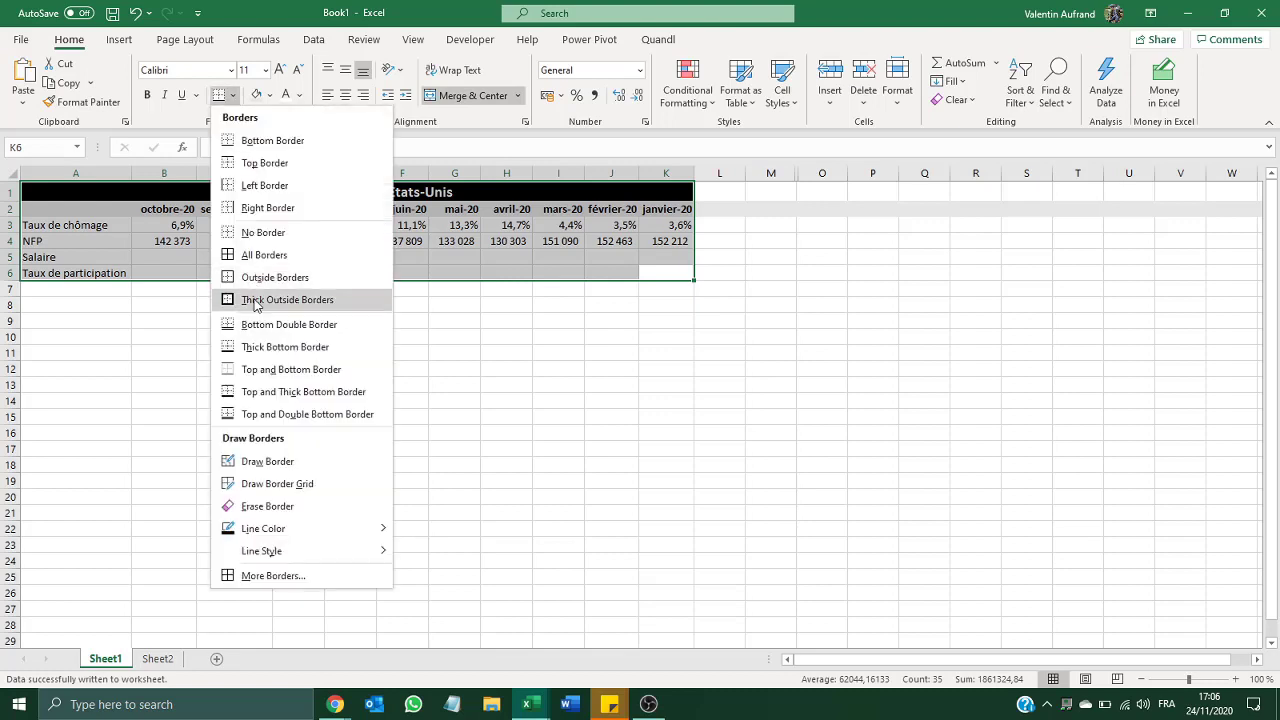
pyautogui.click(264, 256)
pyautogui.click(402, 320)
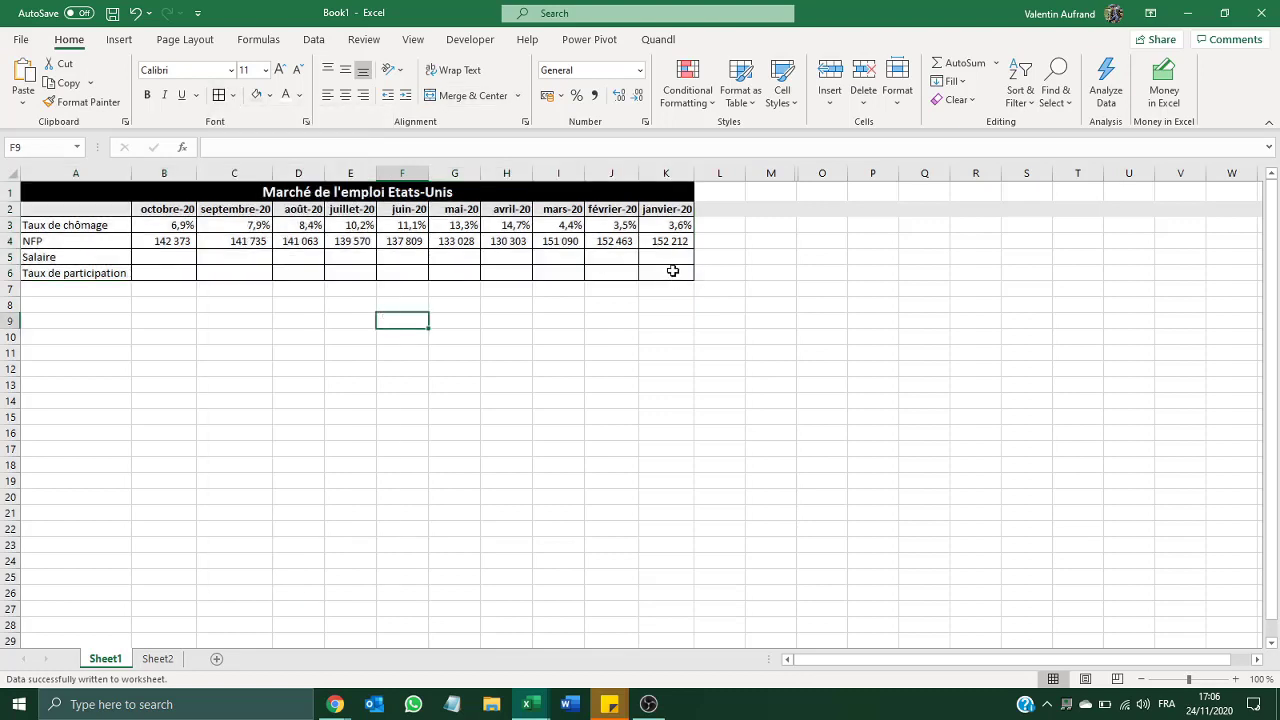
# Apply thick outside borders around the whole table range A1:K6
pyautogui.moveTo(672, 271); pyautogui.dragTo(60, 60)
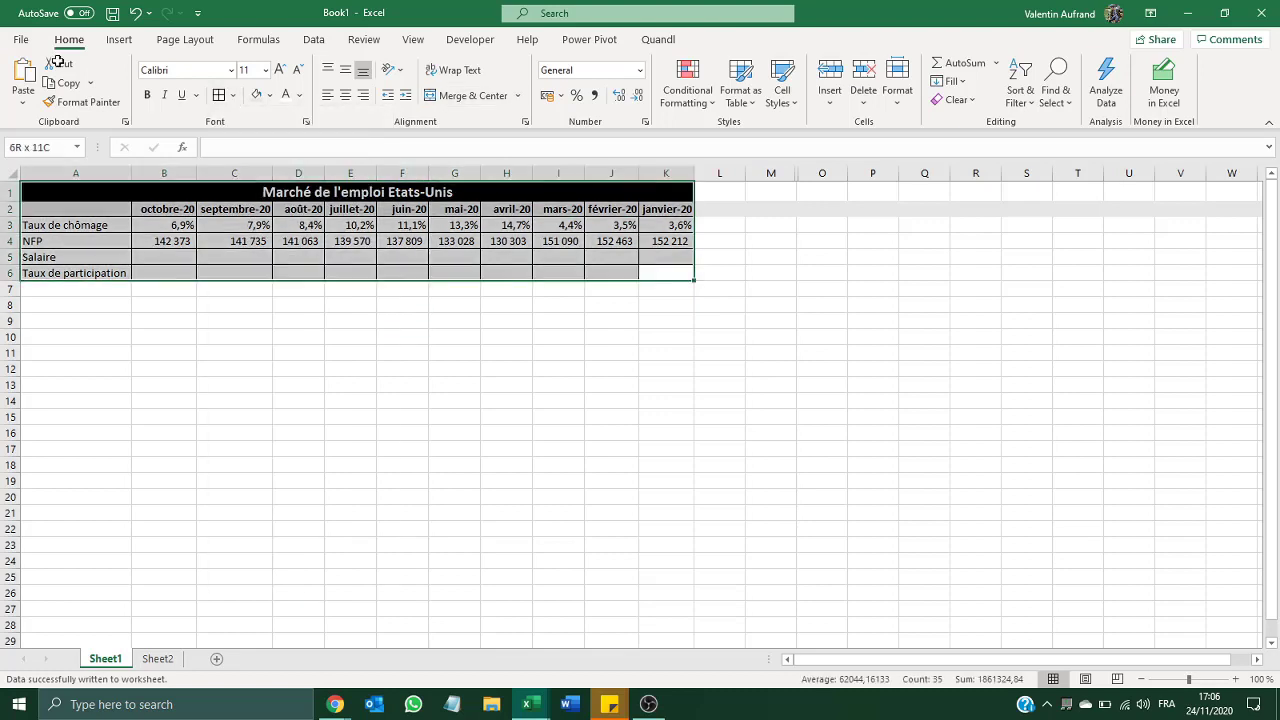
pyautogui.click(232, 95)
pyautogui.click(250, 295)
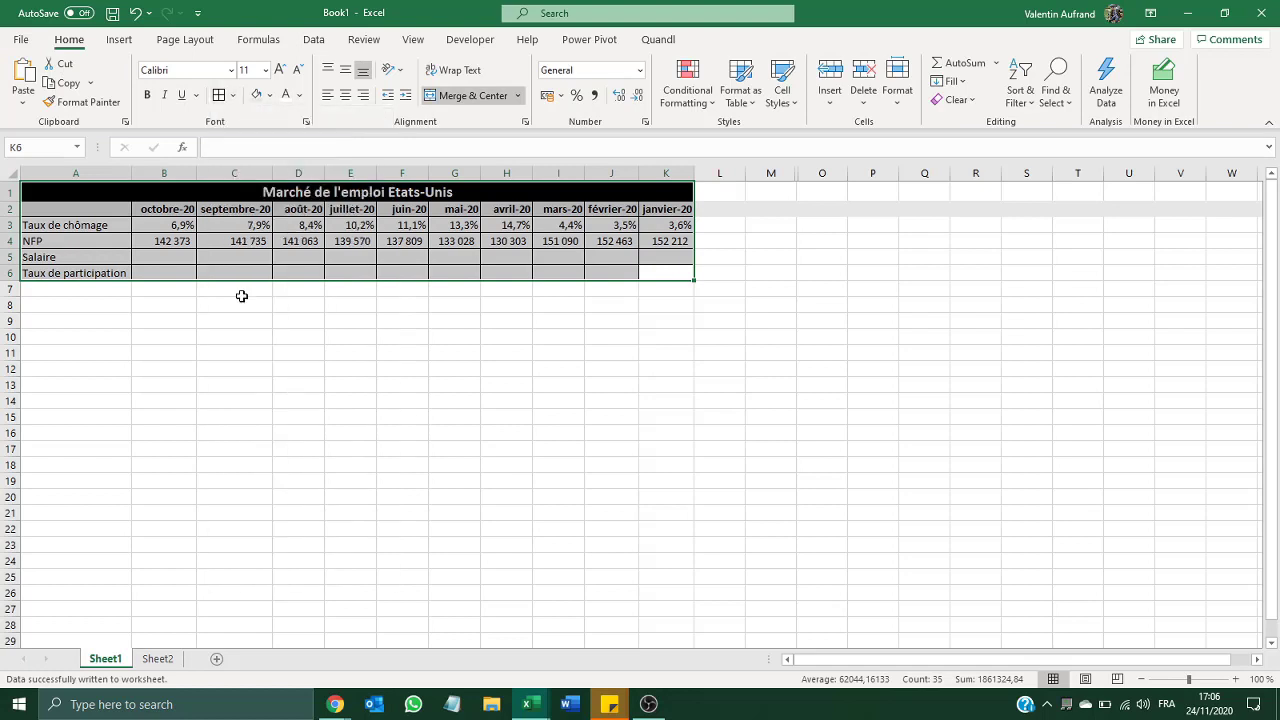
pyautogui.click(168, 188)
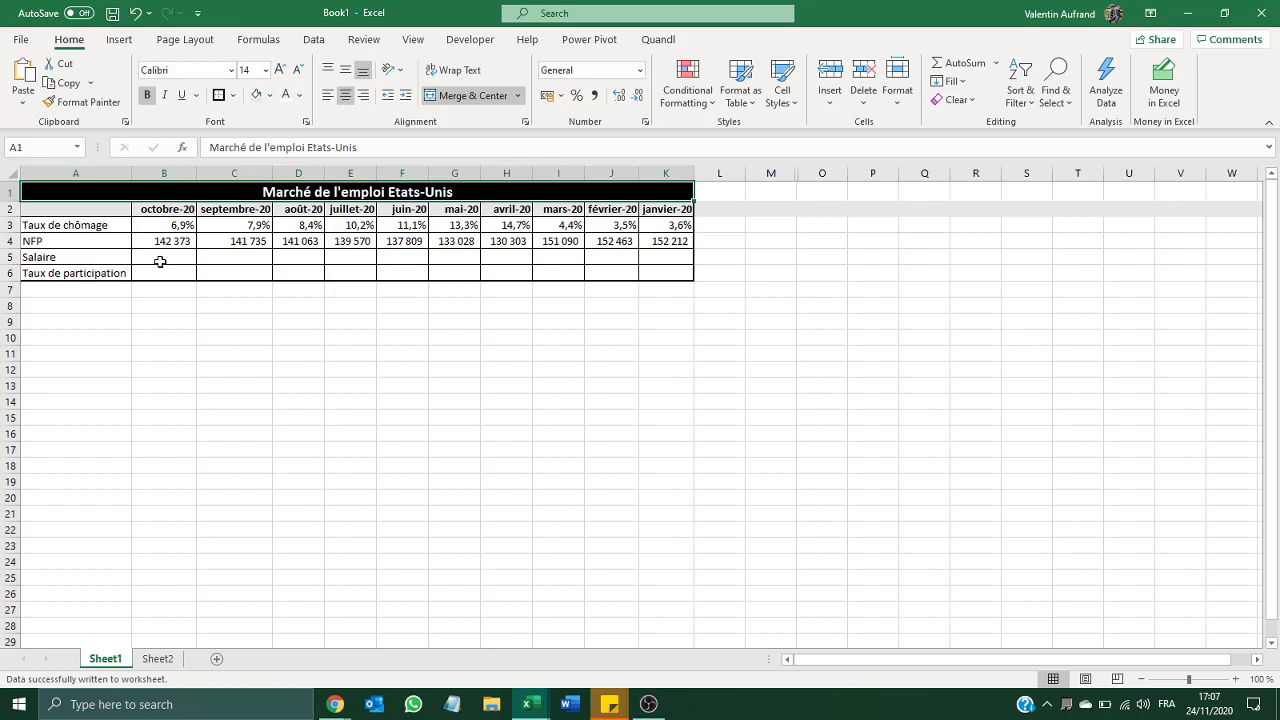
# Apply the Red-White-Green color scale to the unemployment rates in B3:K3 so high rates are red and low rates green
pyautogui.moveTo(166, 228); pyautogui.dragTo(655, 227)
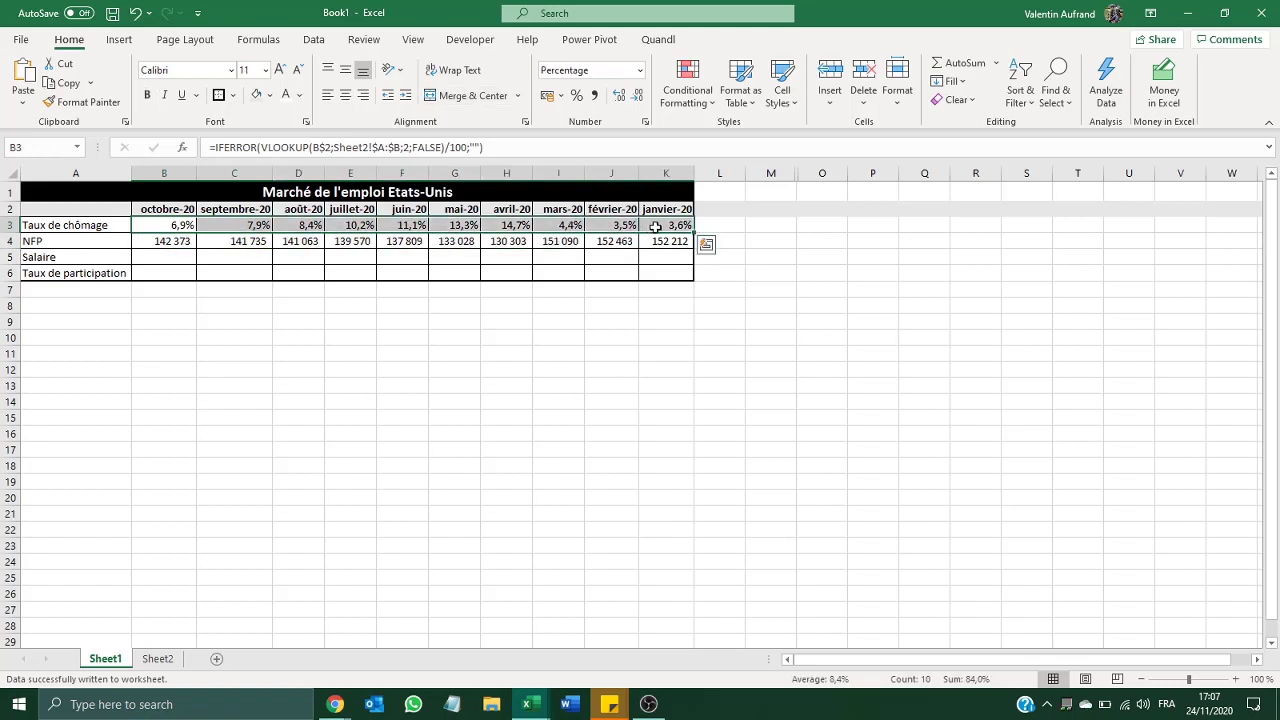
pyautogui.click(687, 88)
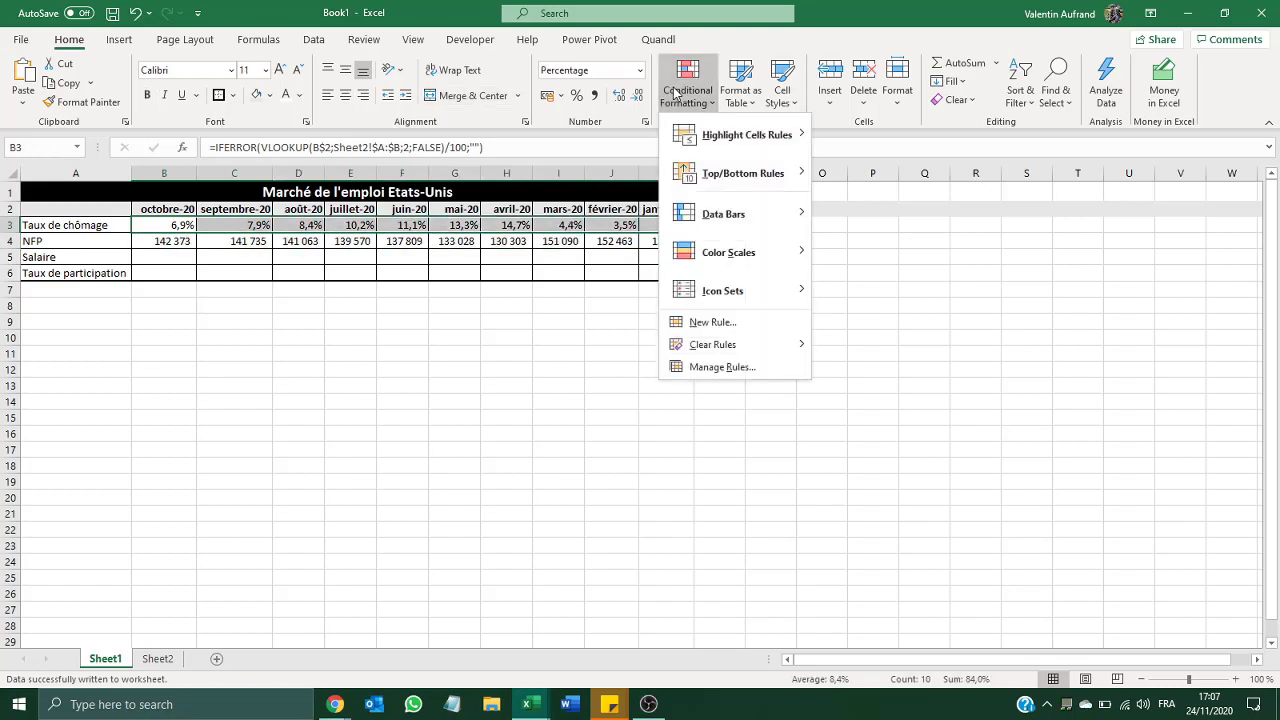
pyautogui.moveTo(698, 258)
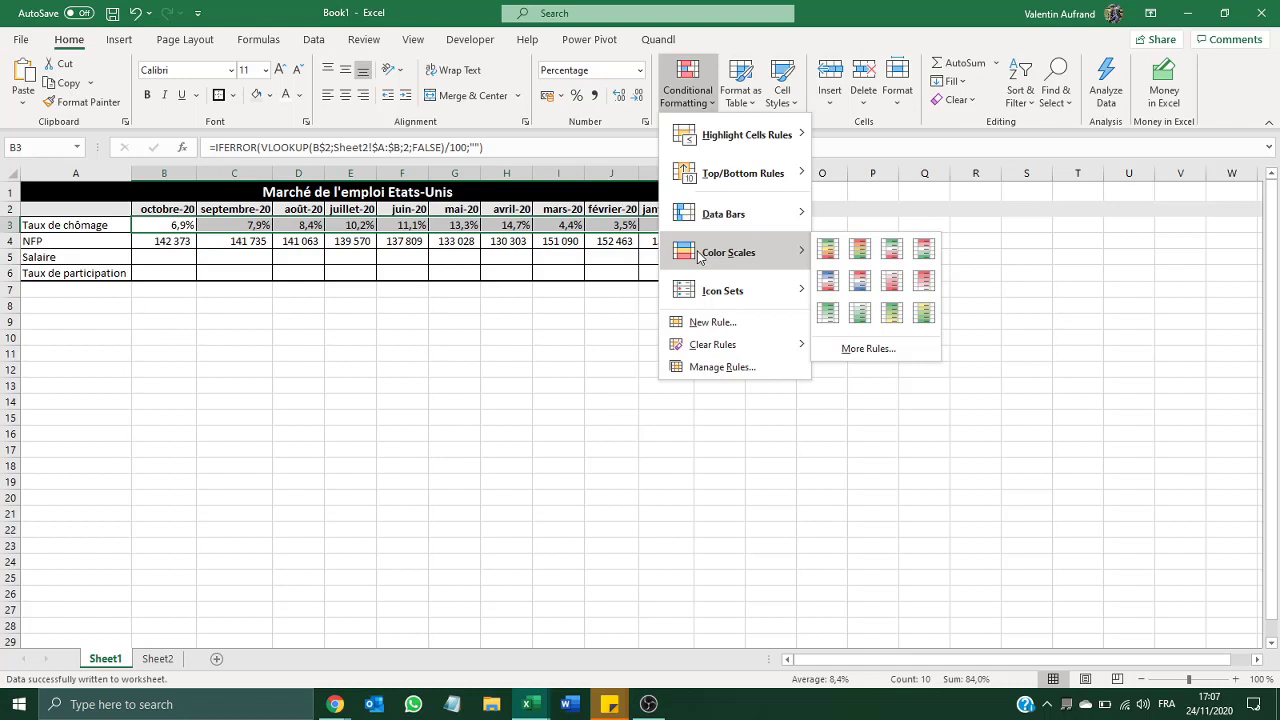
pyautogui.click(925, 251)
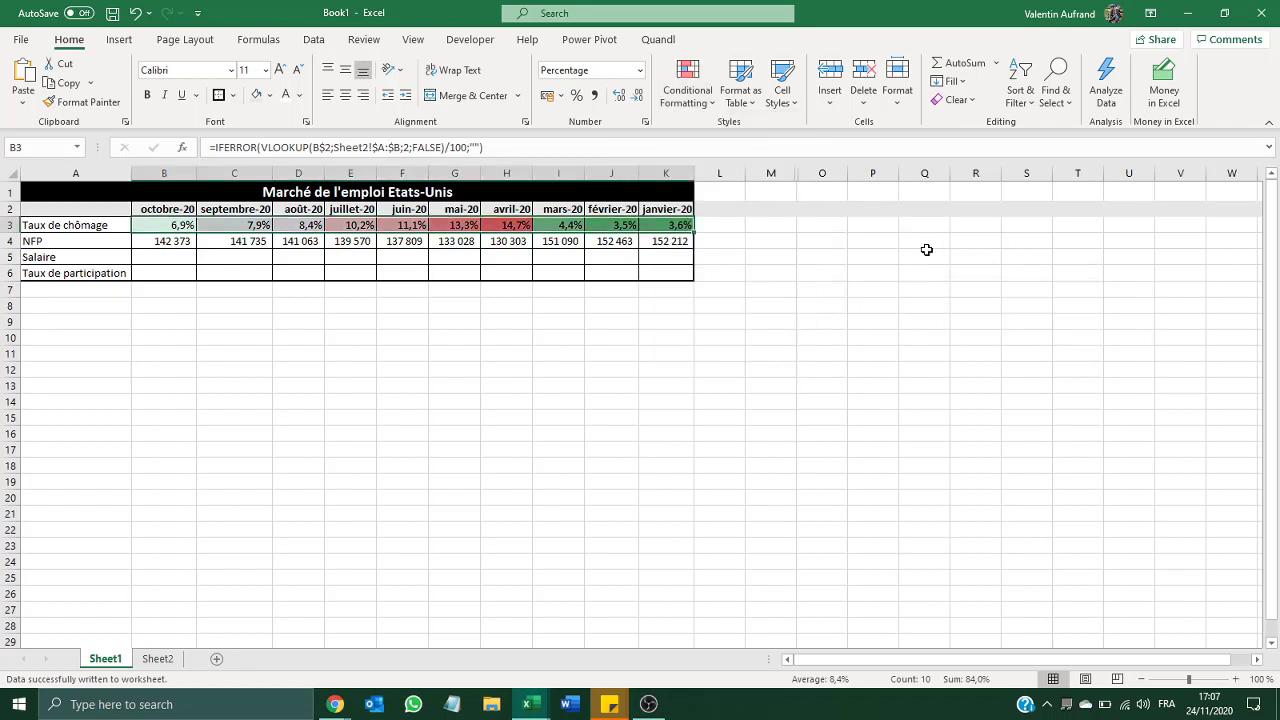
pyautogui.click(926, 250)
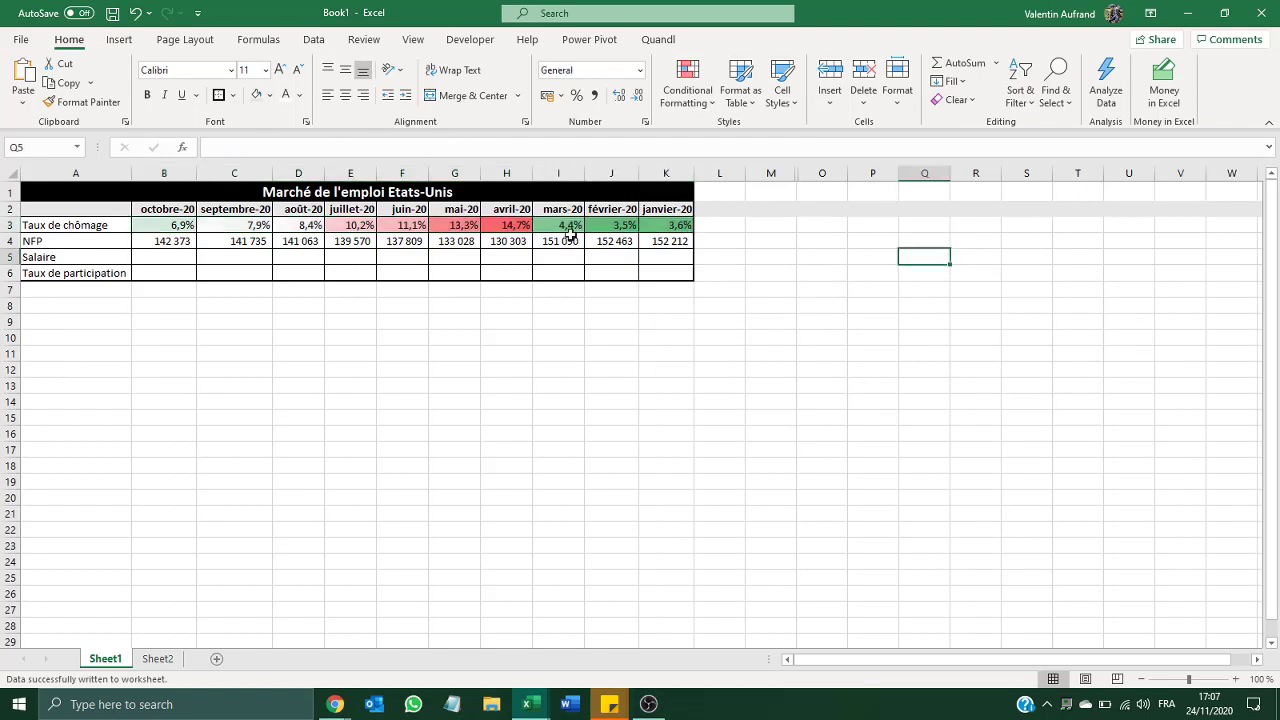
pyautogui.click(513, 225)
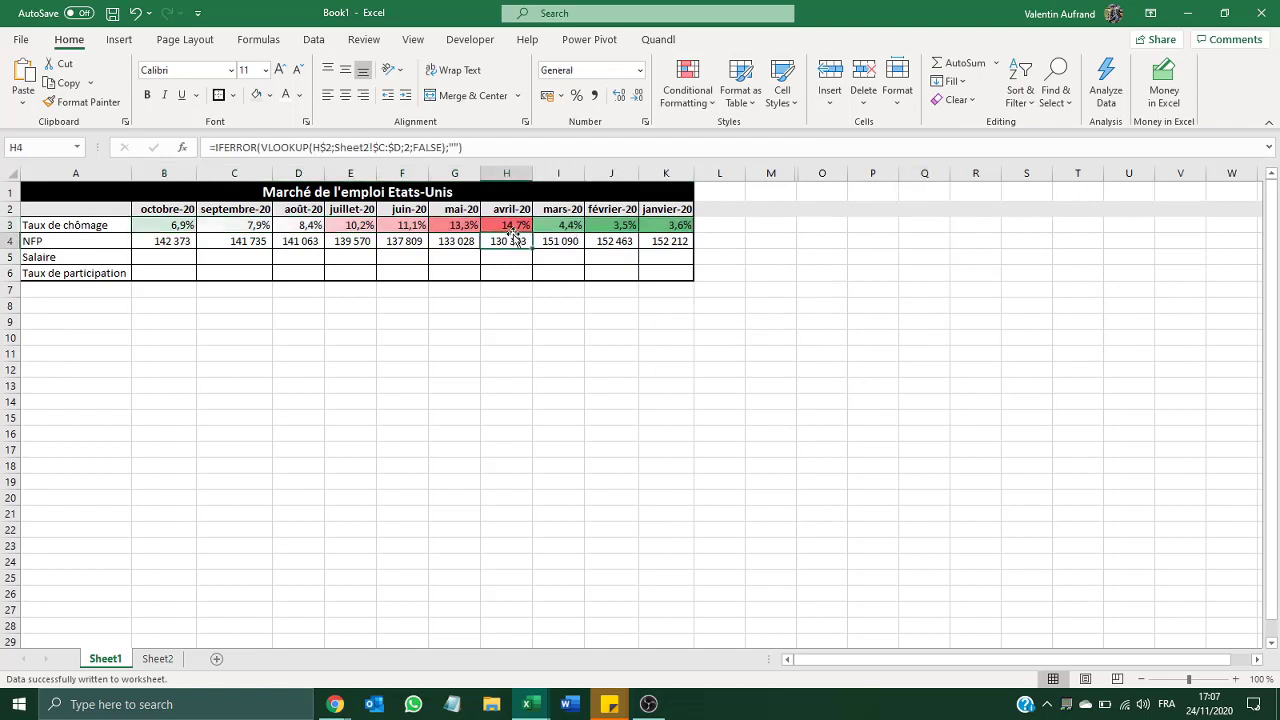
pyautogui.click(685, 226)
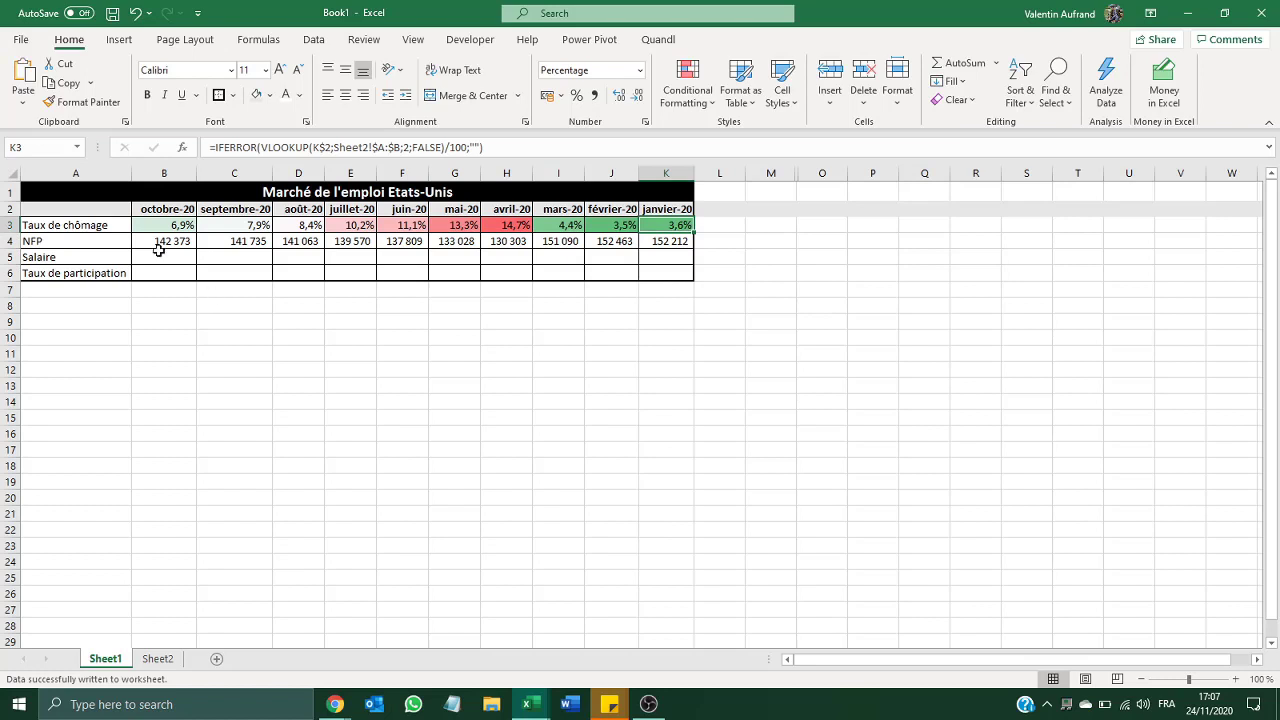
# Apply the Green-White-Red color scale to the NFP values in B4:K4 so high values are green and low values red
pyautogui.moveTo(155, 248); pyautogui.dragTo(680, 244)
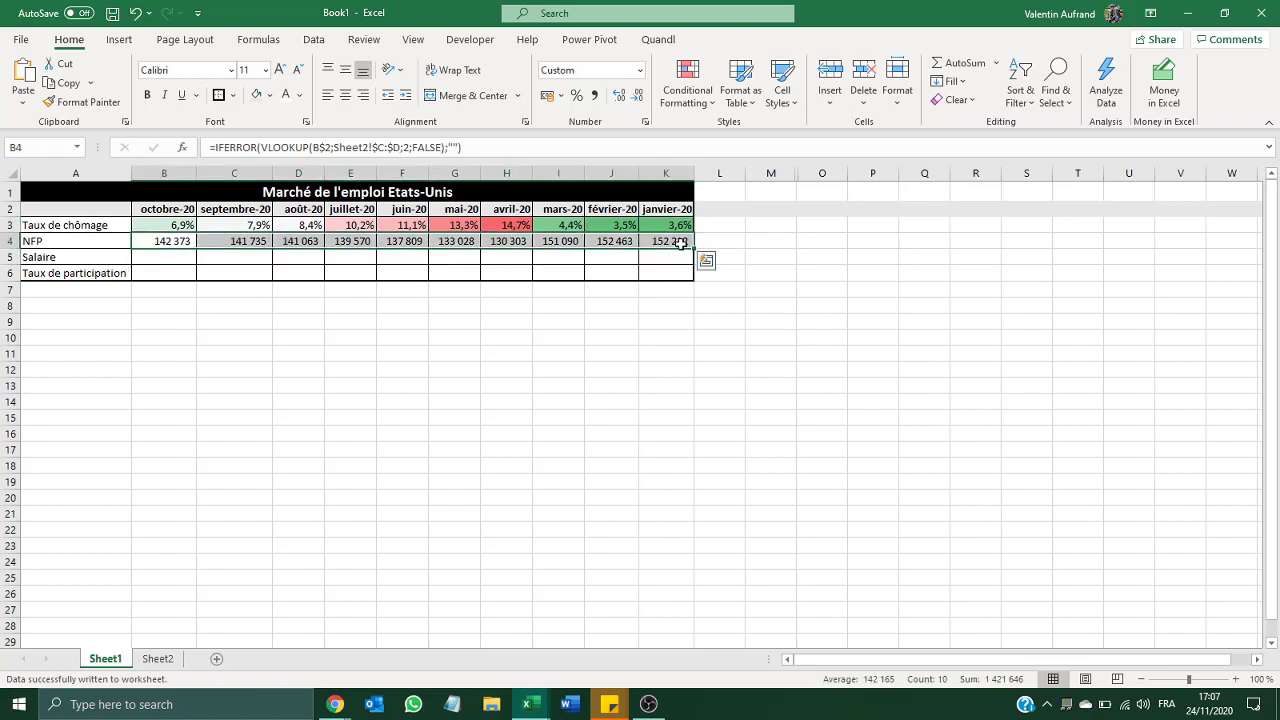
pyautogui.click(684, 96)
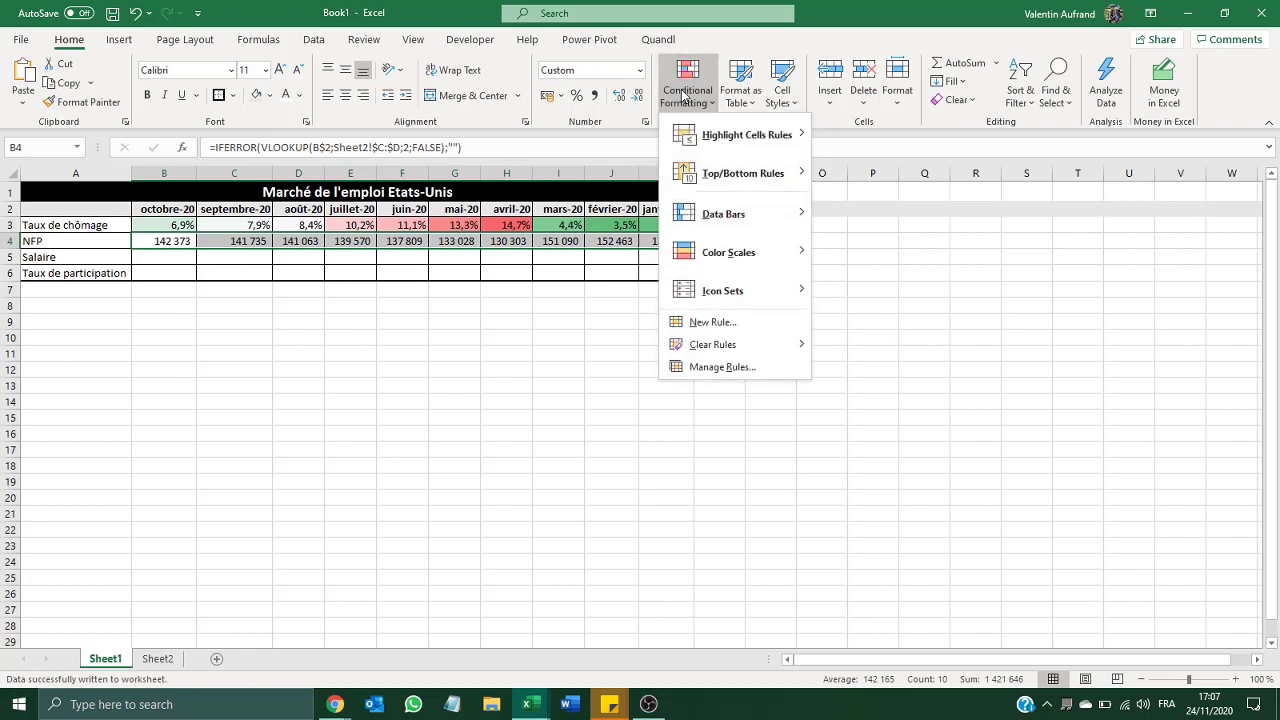
pyautogui.moveTo(745, 252)
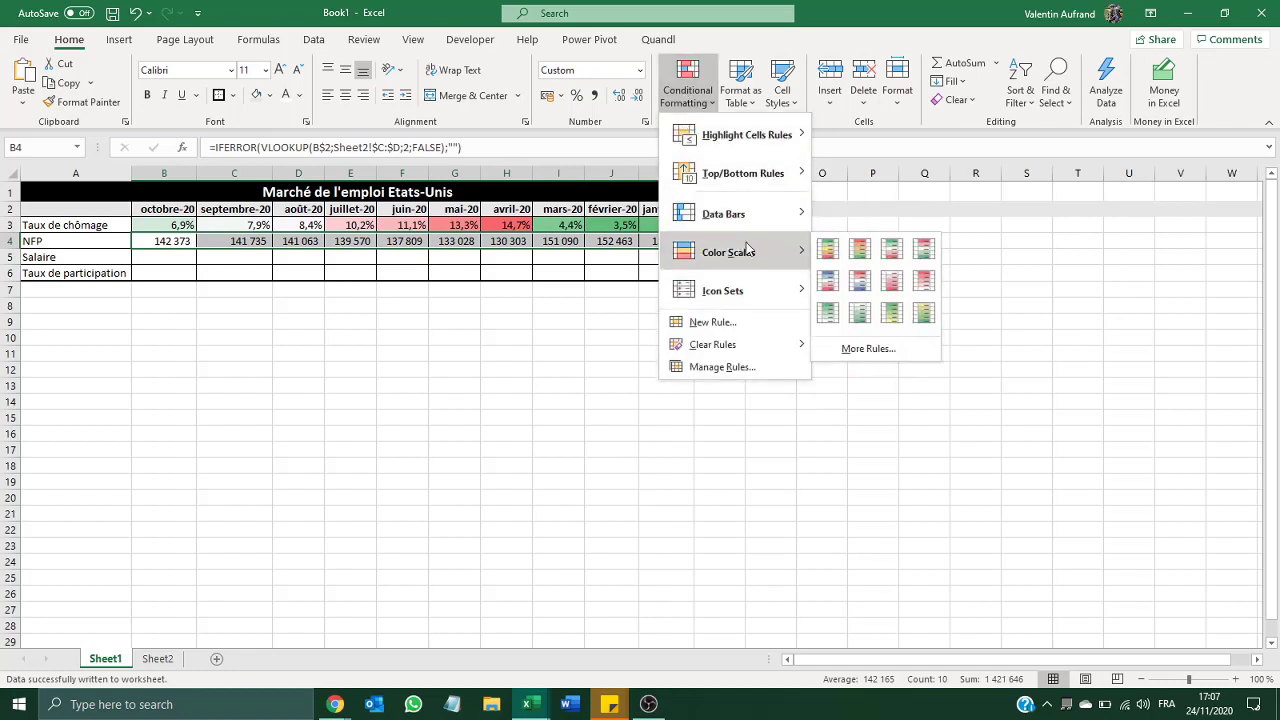
pyautogui.click(901, 256)
pyautogui.click(540, 273)
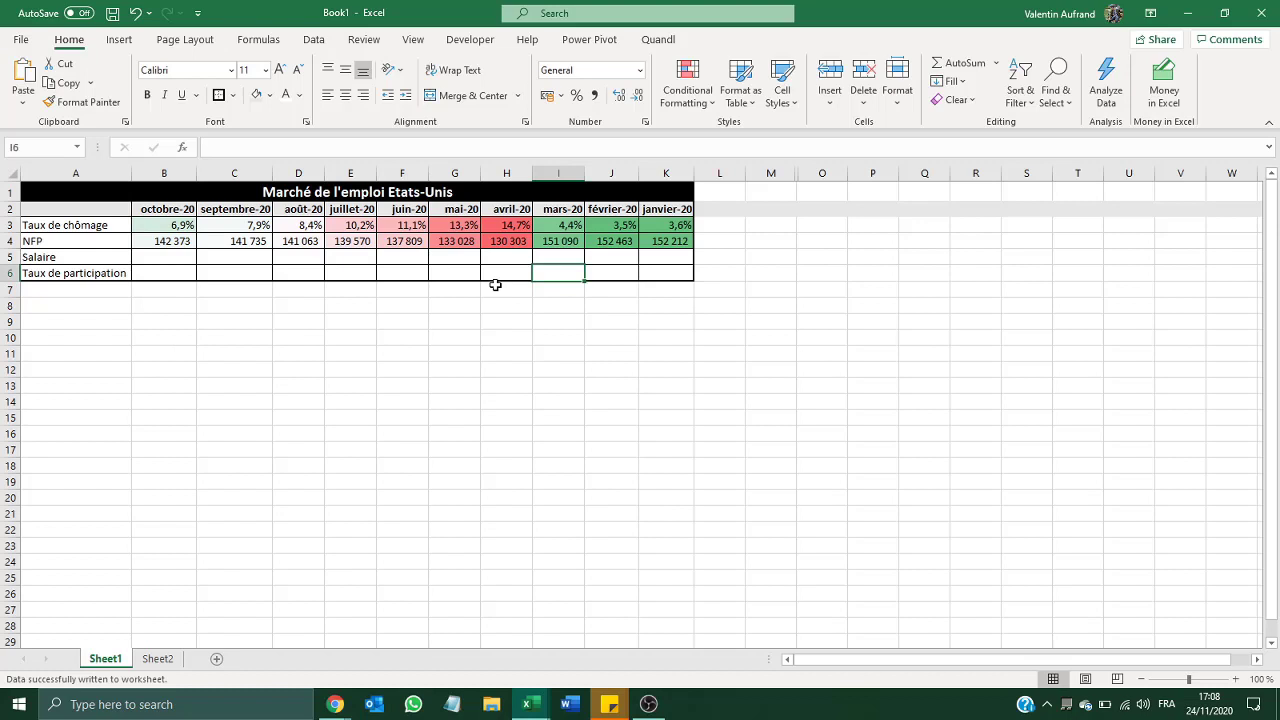
# Insert a new column between the row labels and the October 2020 column
pyautogui.click(240, 262)
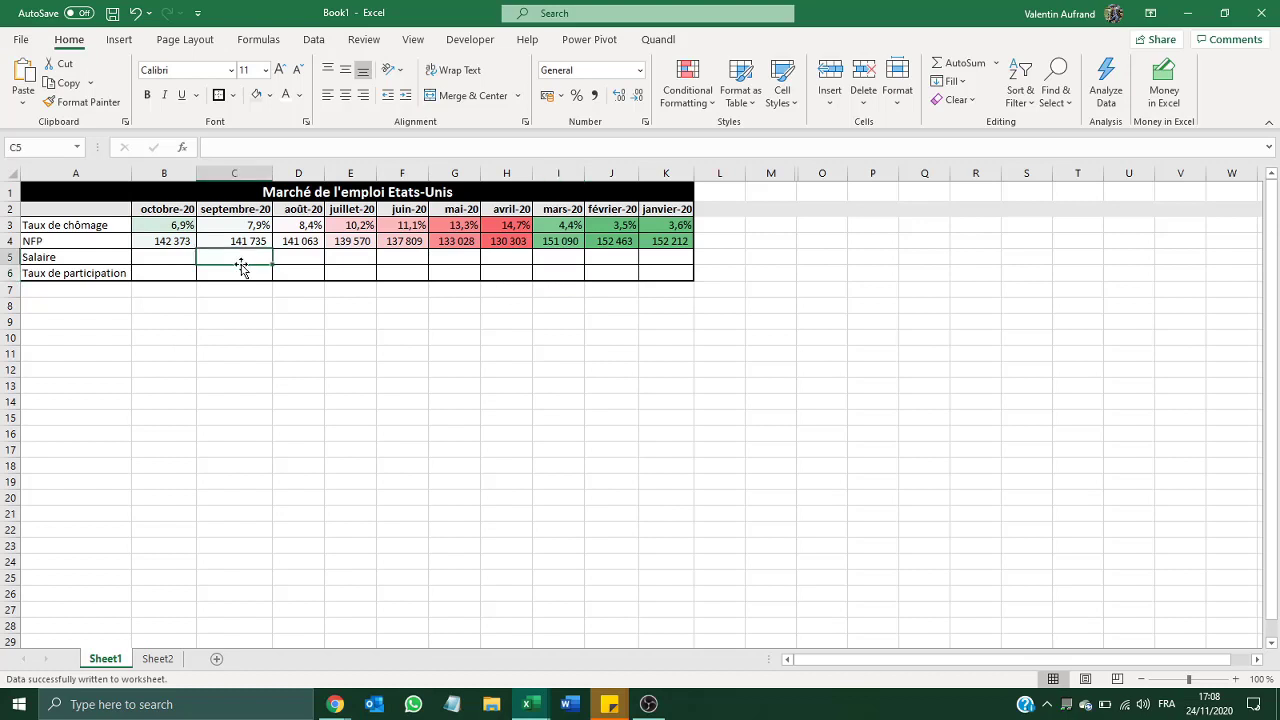
pyautogui.click(170, 176)
pyautogui.rightClick(172, 180)
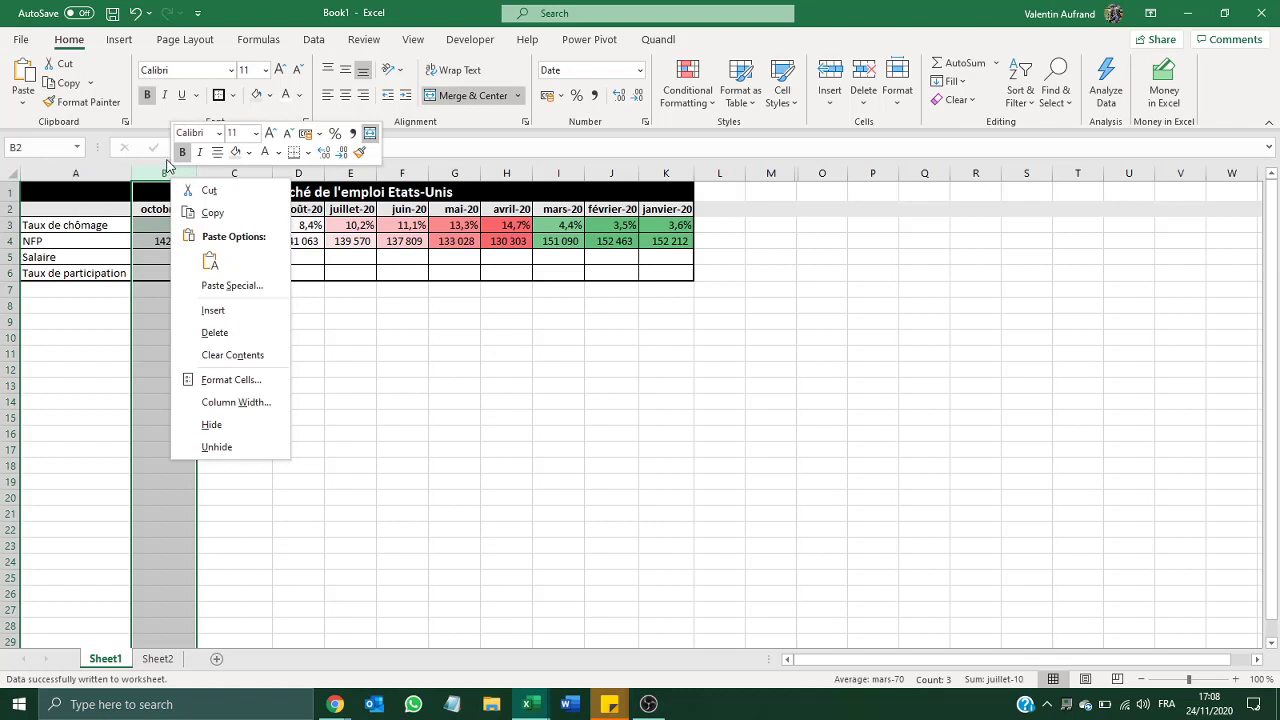
pyautogui.click(215, 311)
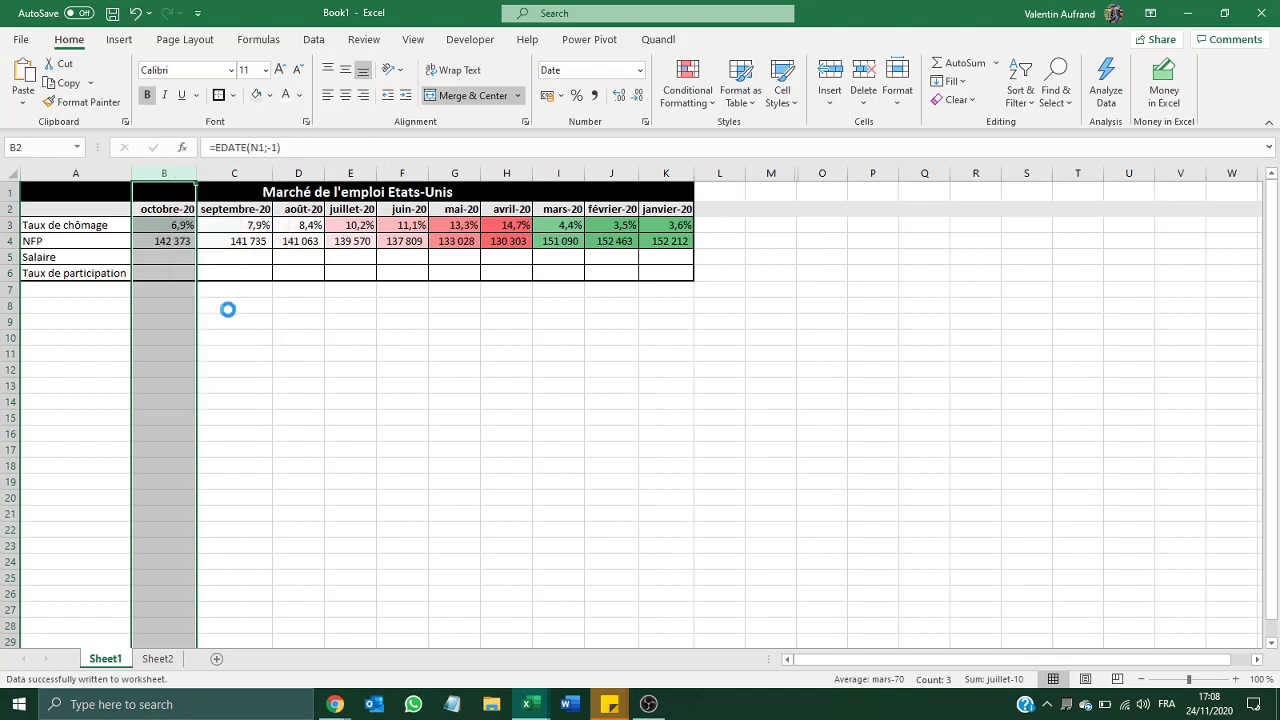
# Enter the heading "Tendance" in B2 of the empty column and center it
pyautogui.click(170, 226)
pyautogui.click(182, 208)
pyautogui.write('Tendance')
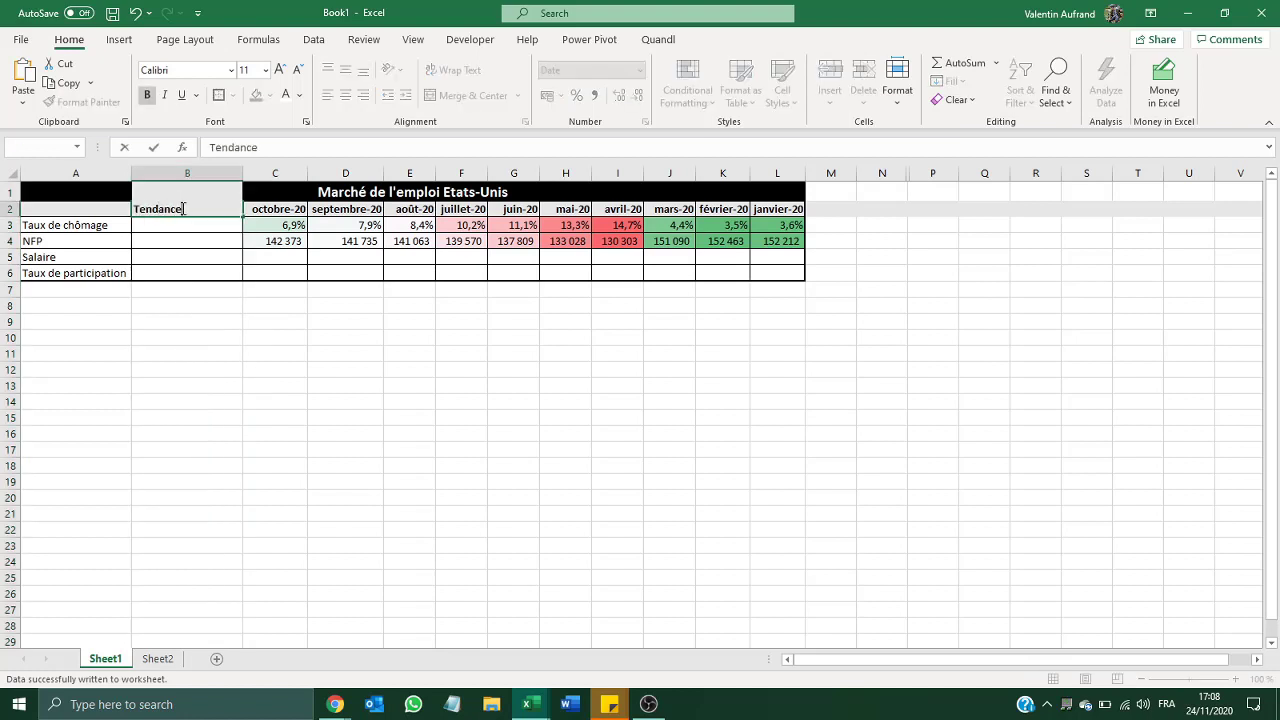
pyautogui.press('Return')
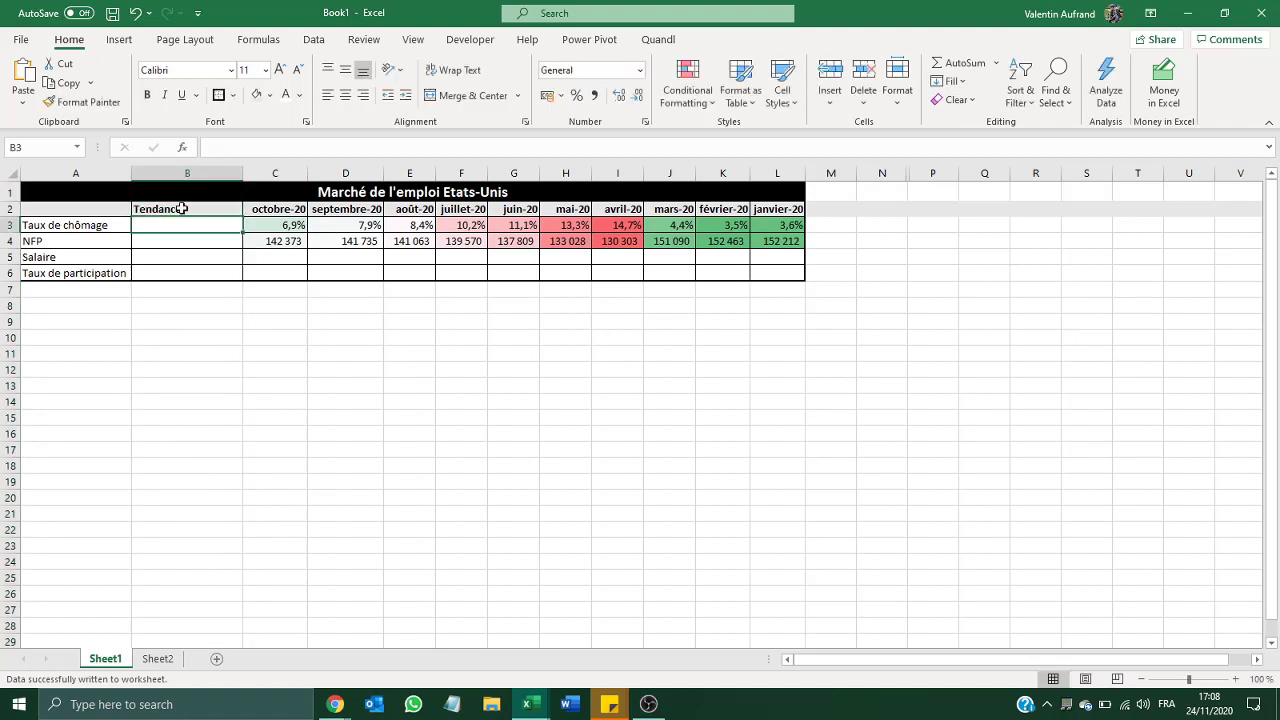
pyautogui.click(183, 208)
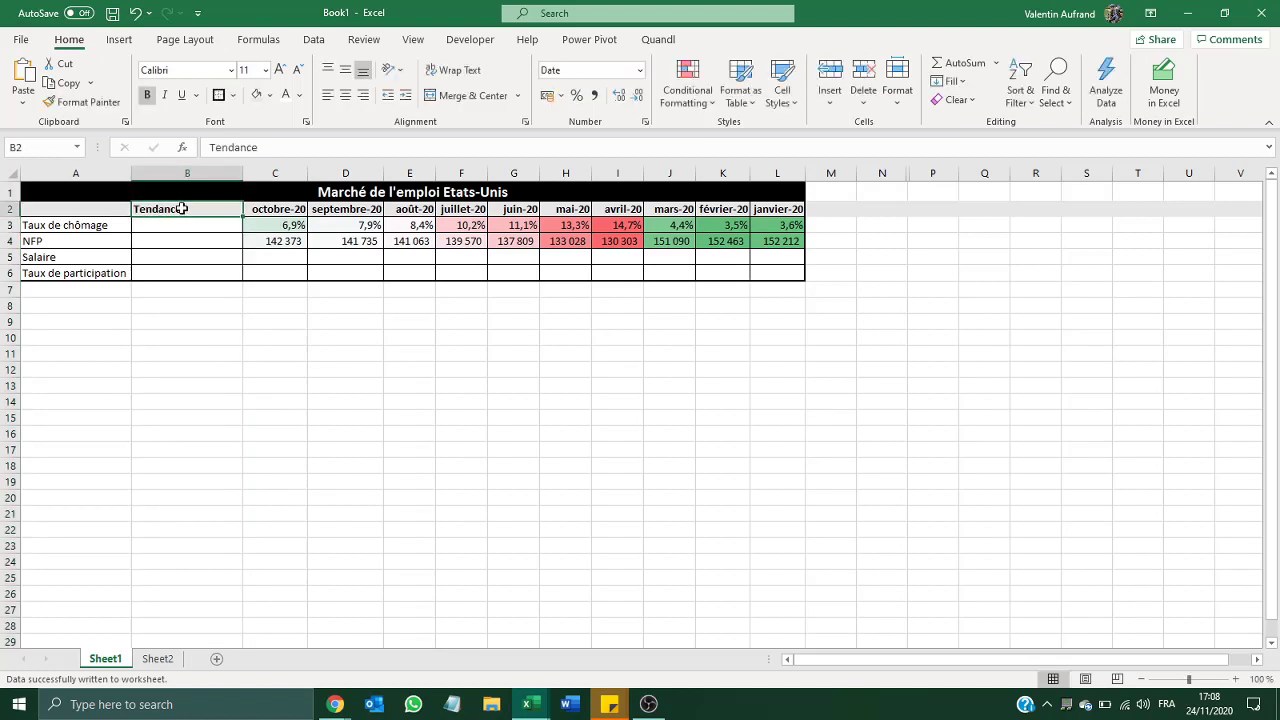
pyautogui.click(345, 94)
# Insert a column sparkline in B3 that plots the unemployment rates from the data range C3:L3
pyautogui.click(178, 223)
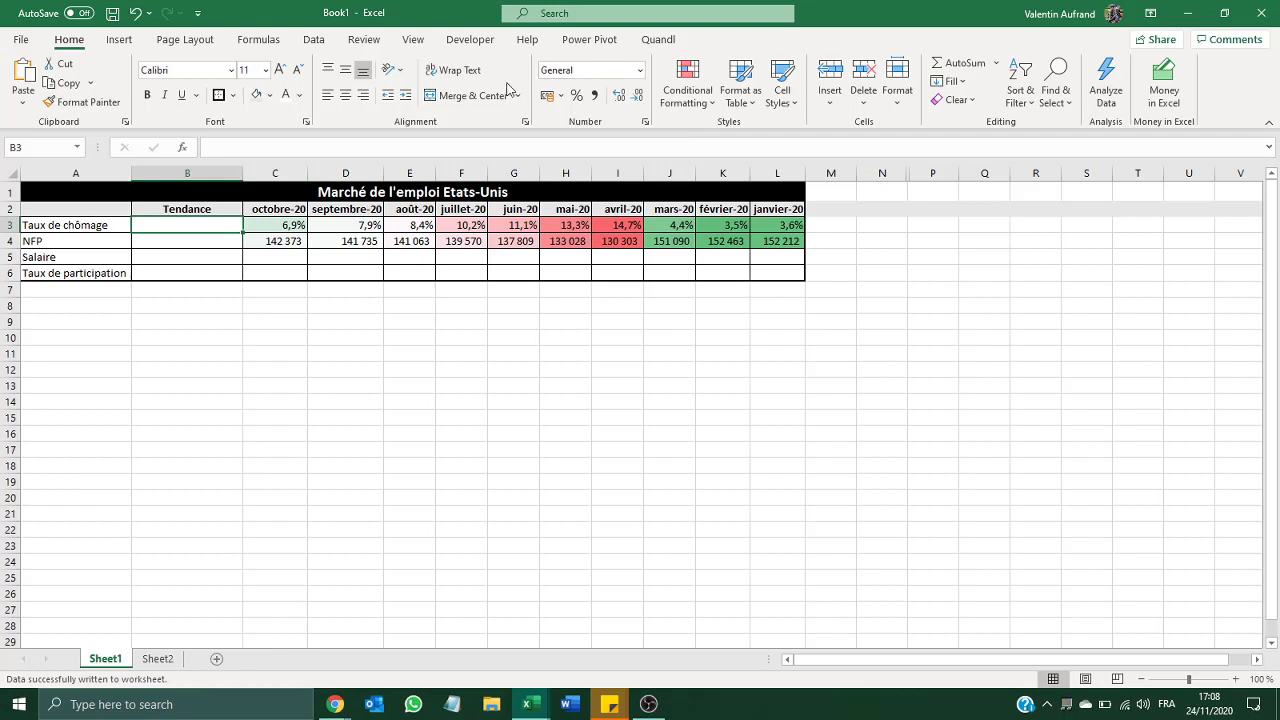
pyautogui.click(315, 42)
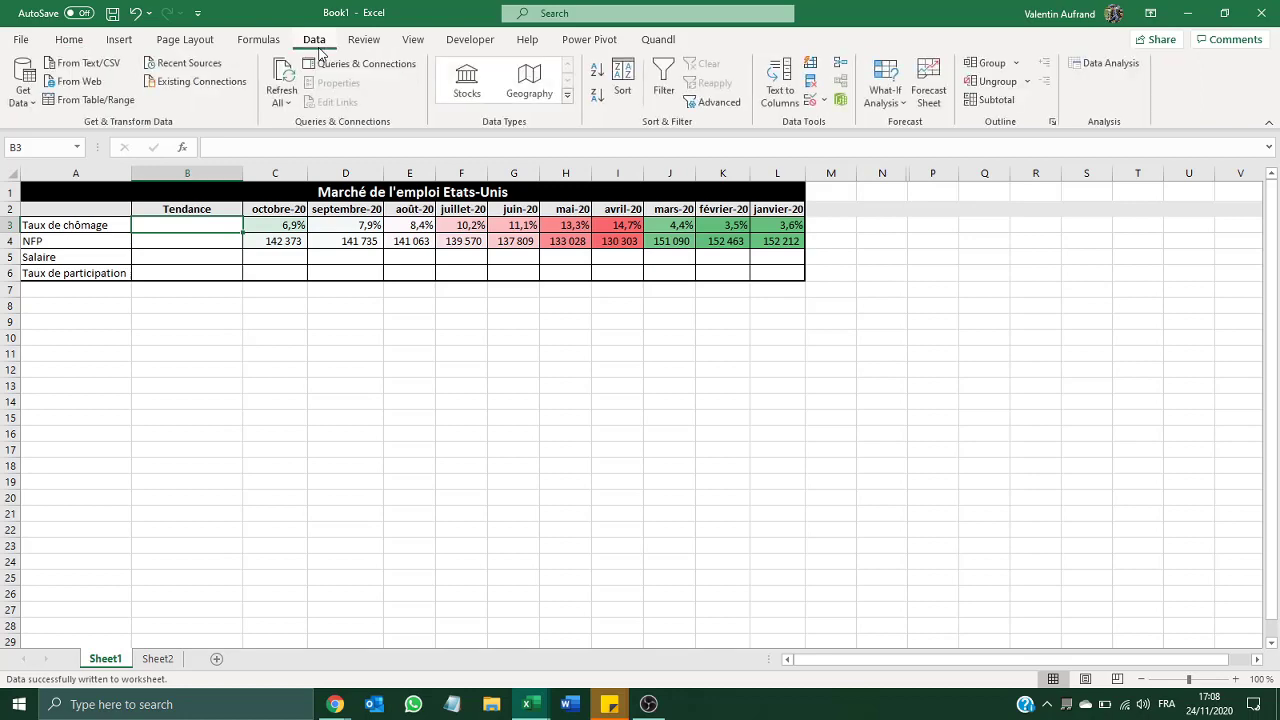
pyautogui.click(260, 44)
pyautogui.click(190, 40)
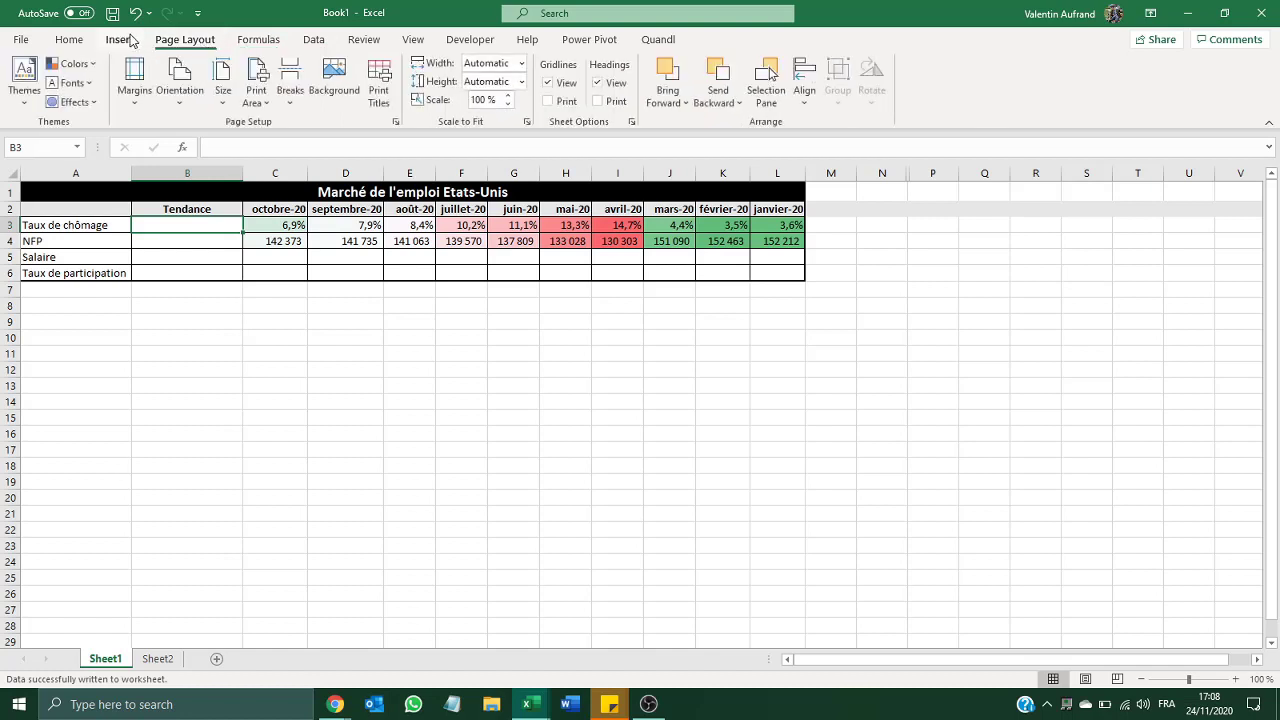
pyautogui.click(122, 40)
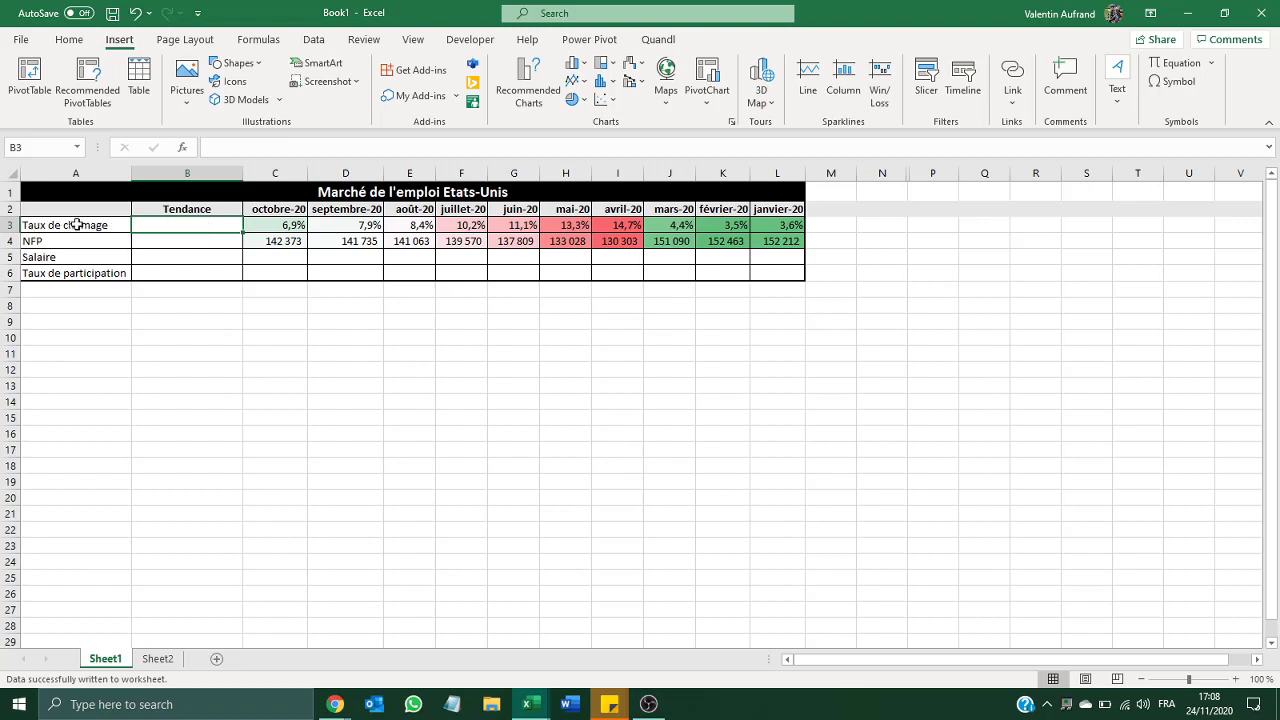
pyautogui.click(281, 232)
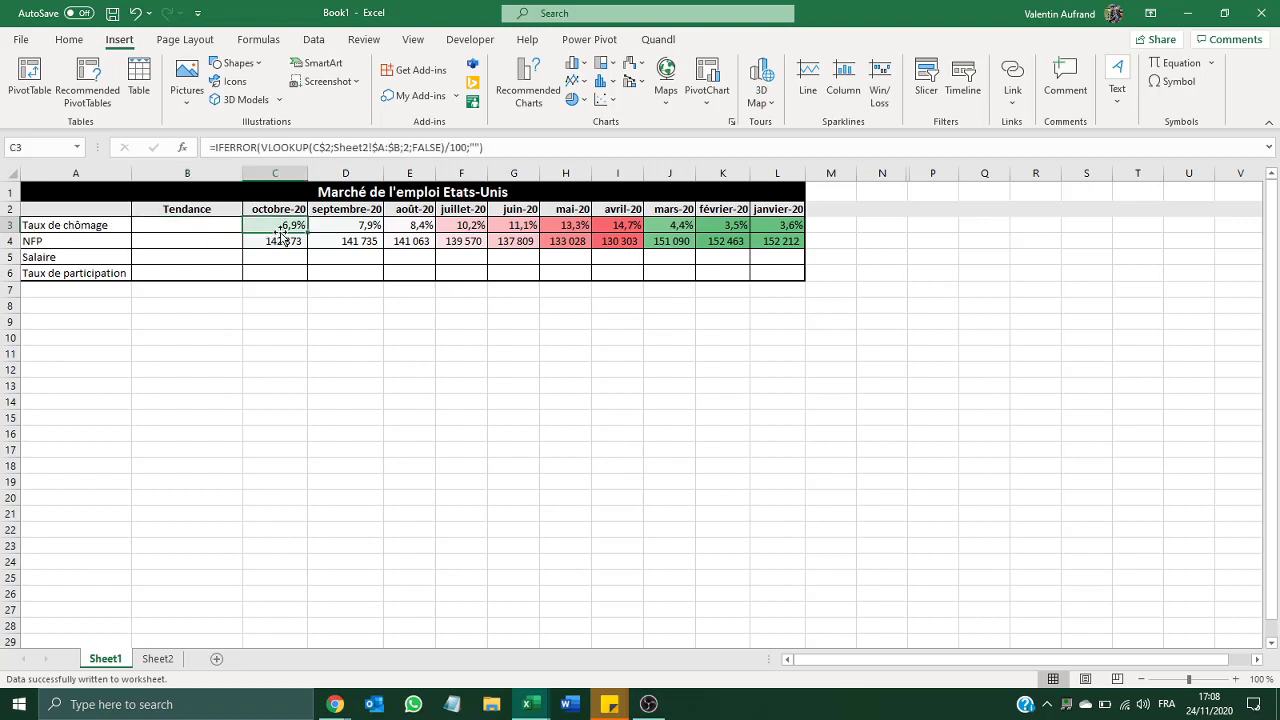
pyautogui.click(200, 227)
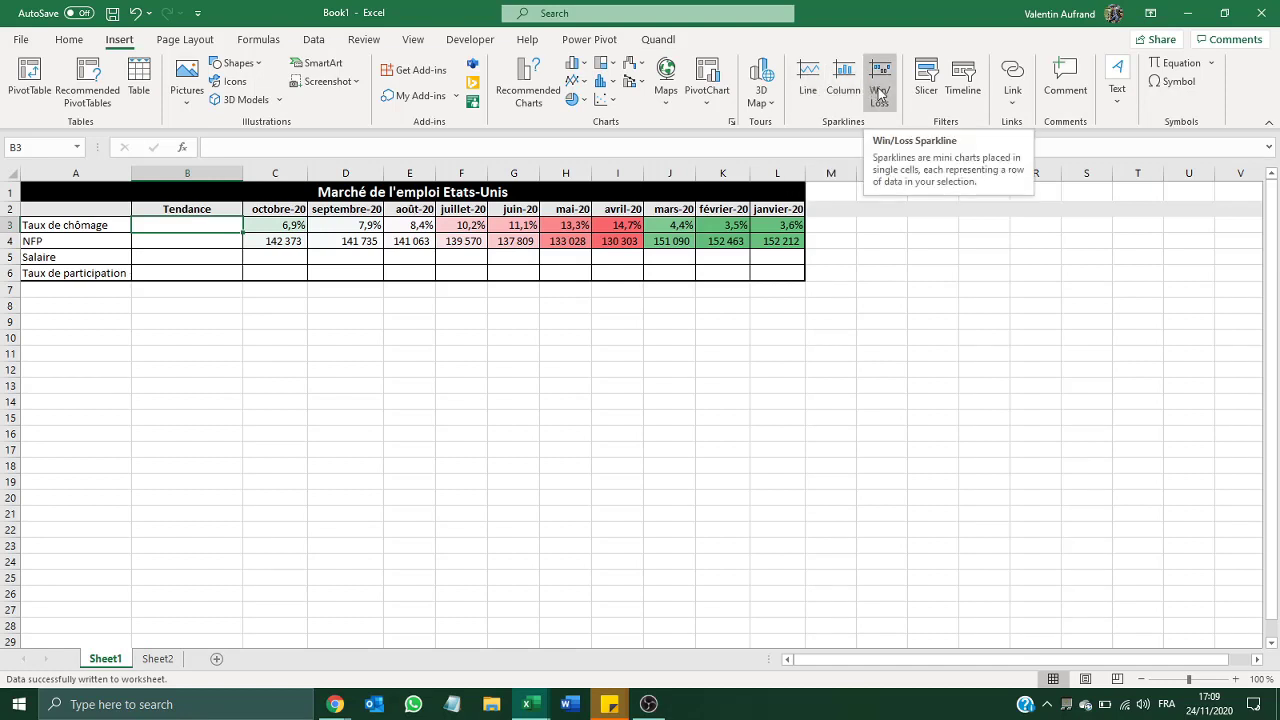
pyautogui.click(845, 87)
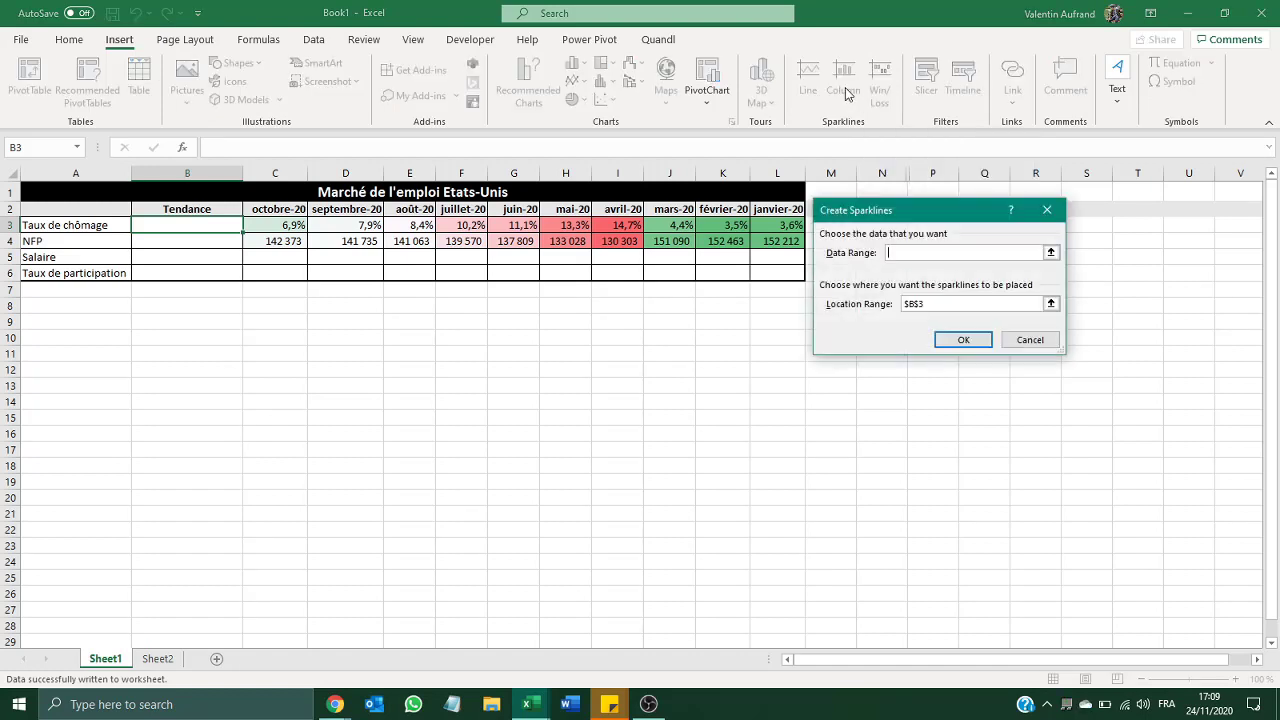
pyautogui.click(1050, 253)
pyautogui.moveTo(283, 226); pyautogui.dragTo(777, 226)
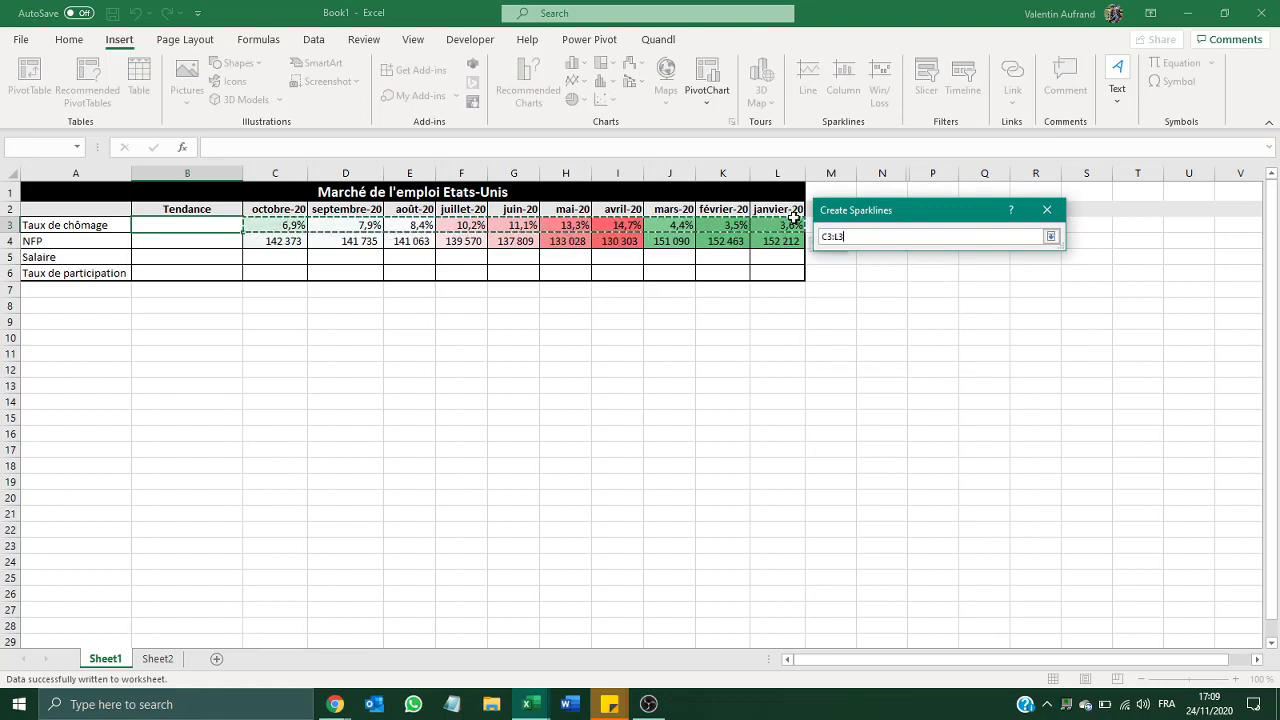
pyautogui.click(1051, 237)
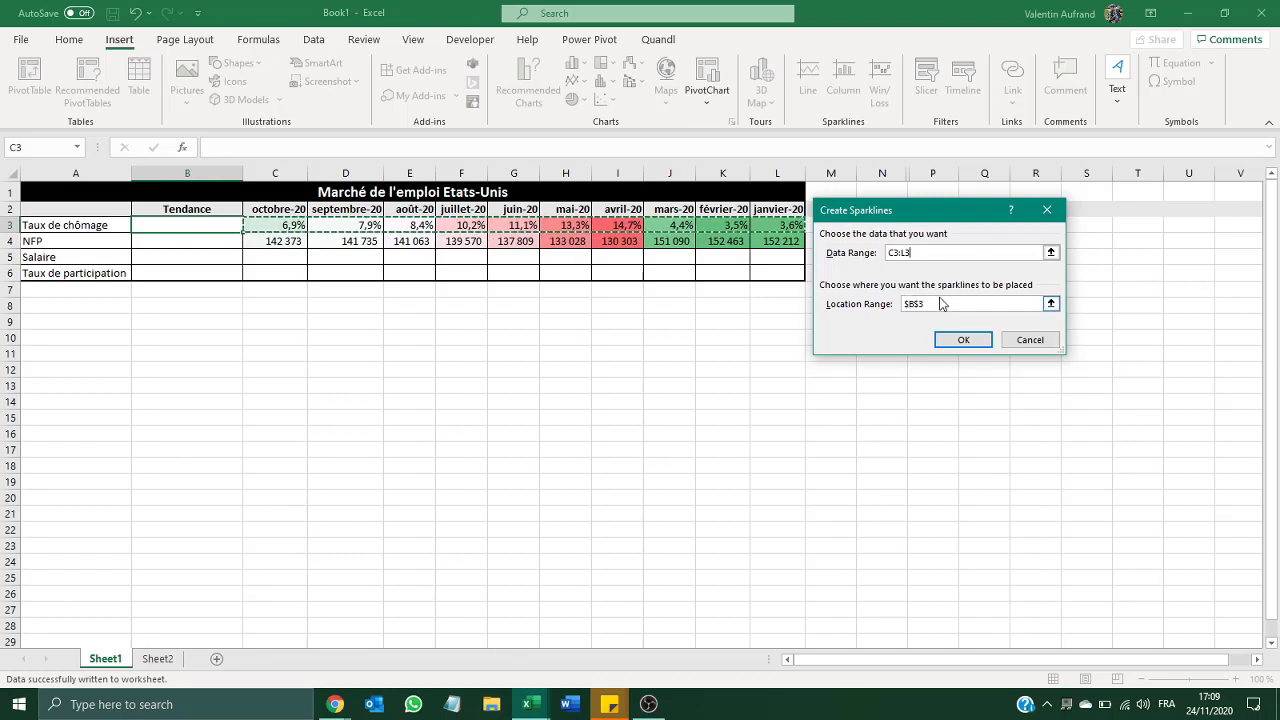
pyautogui.click(964, 341)
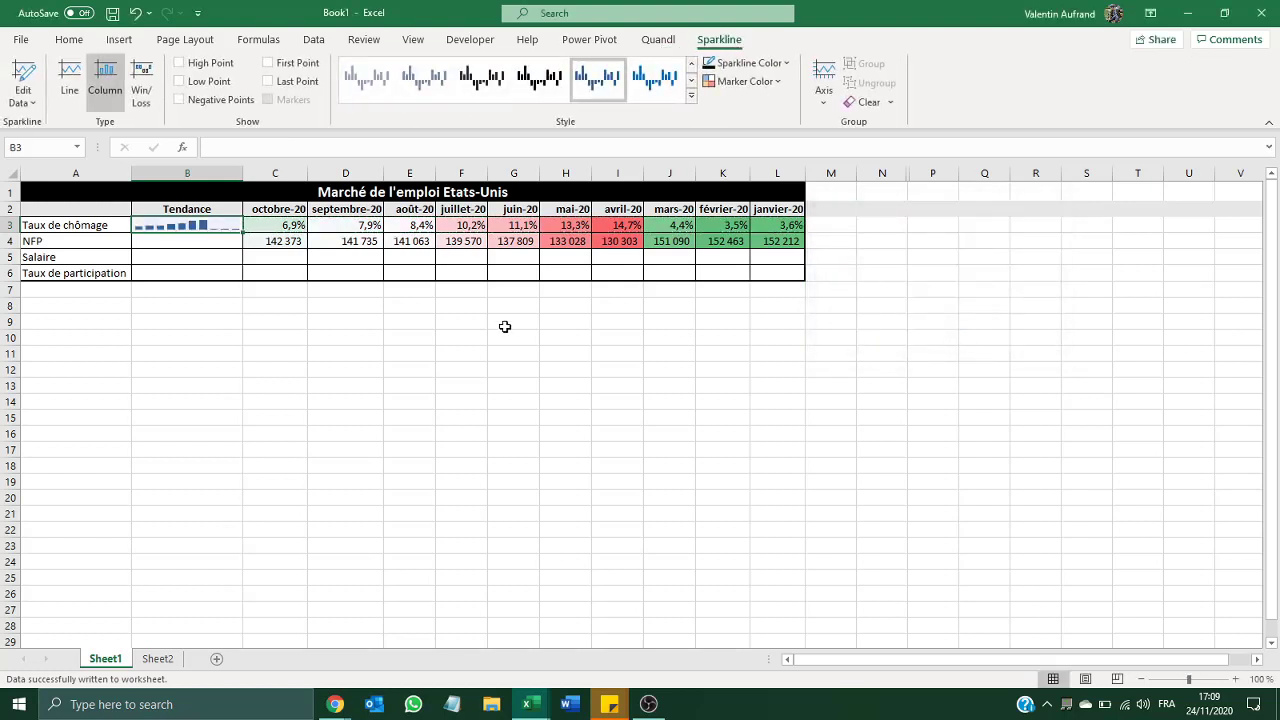
# Increase the height of row 3 to about three times its default to enlarge the sparkline
pyautogui.click(6, 225)
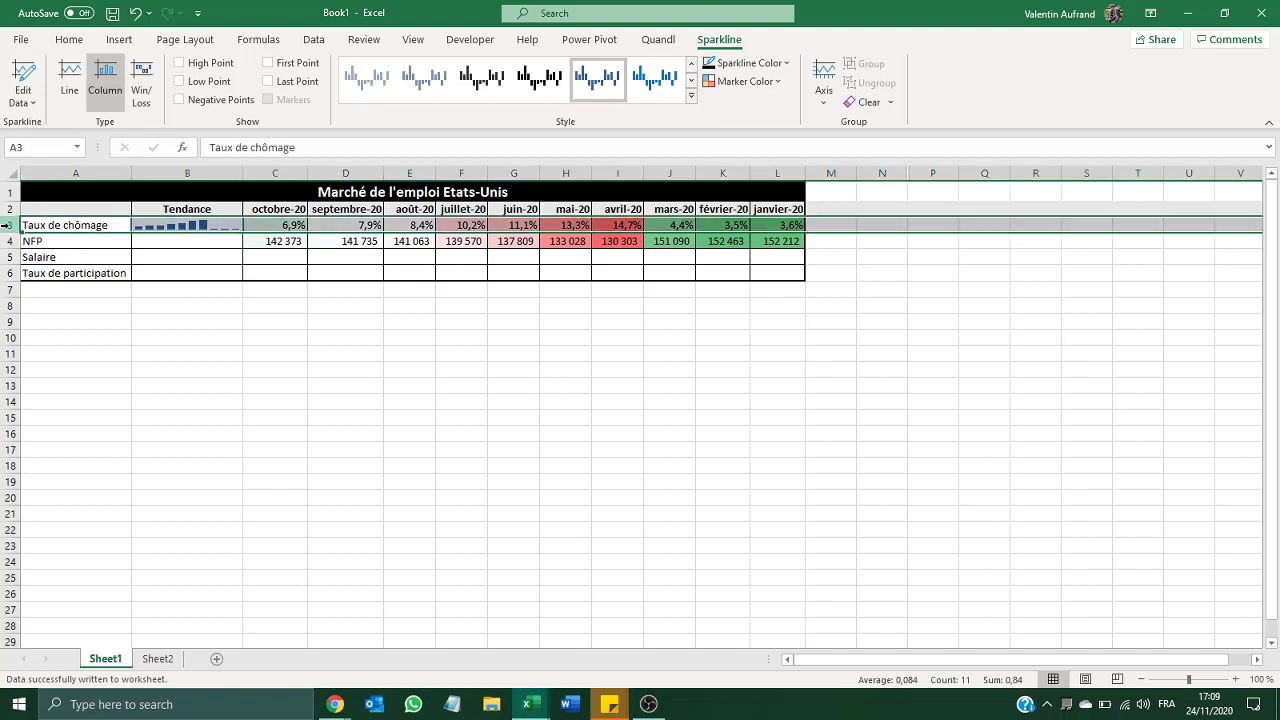
pyautogui.moveTo(10, 233); pyautogui.dragTo(12, 260)
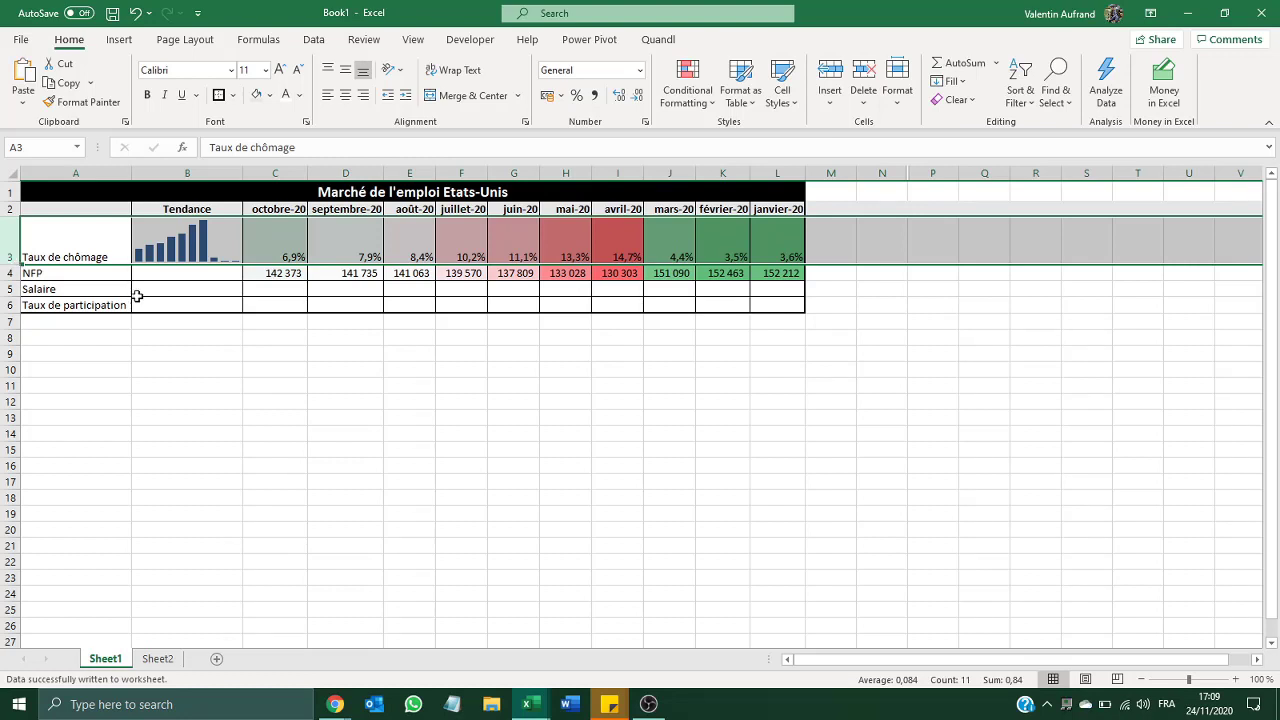
pyautogui.doubleClick(255, 229)
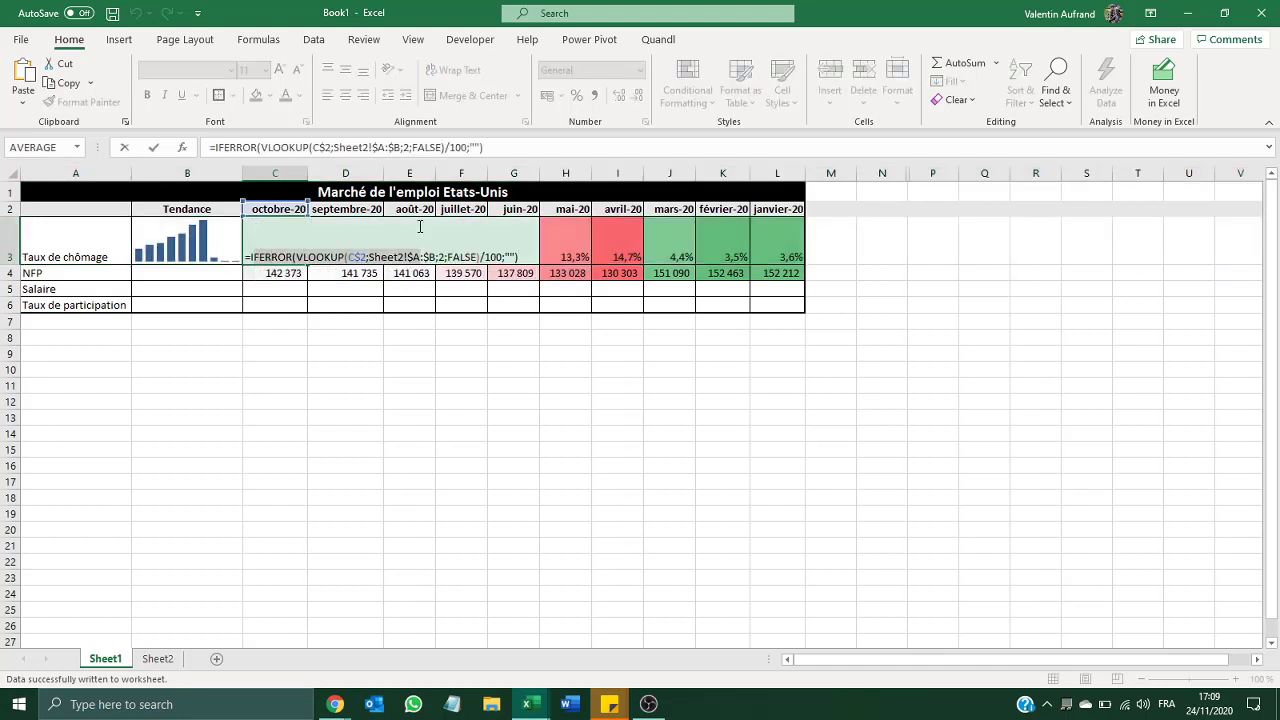
pyautogui.press('Return')
# Apply a dark, near-black sparkline style to the unemployment rate sparkline in B3
pyautogui.click(225, 237)
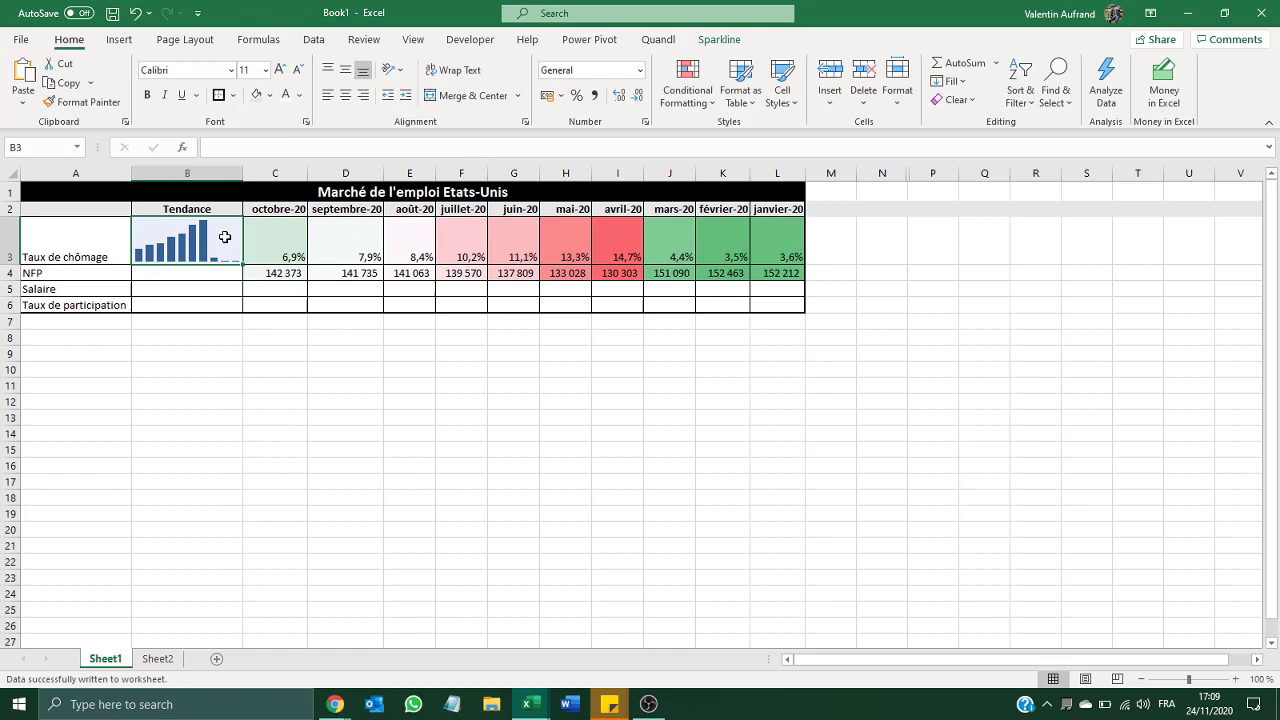
pyautogui.click(721, 39)
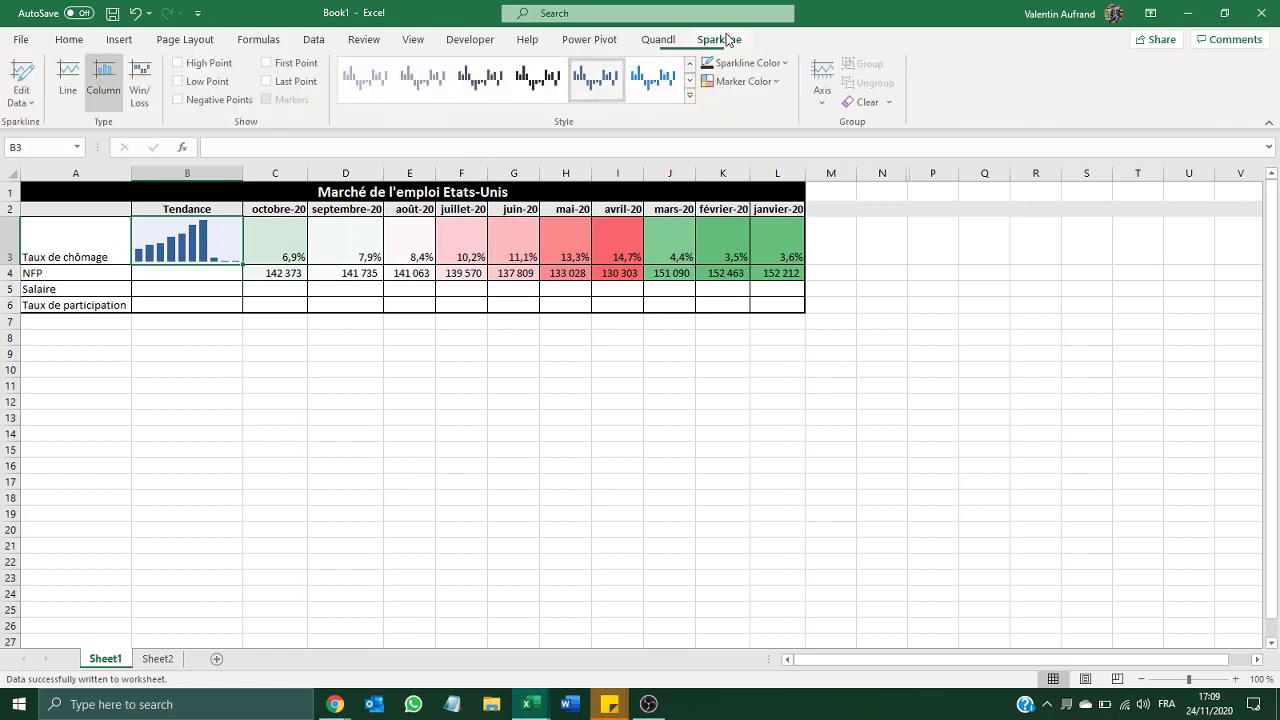
pyautogui.click(691, 95)
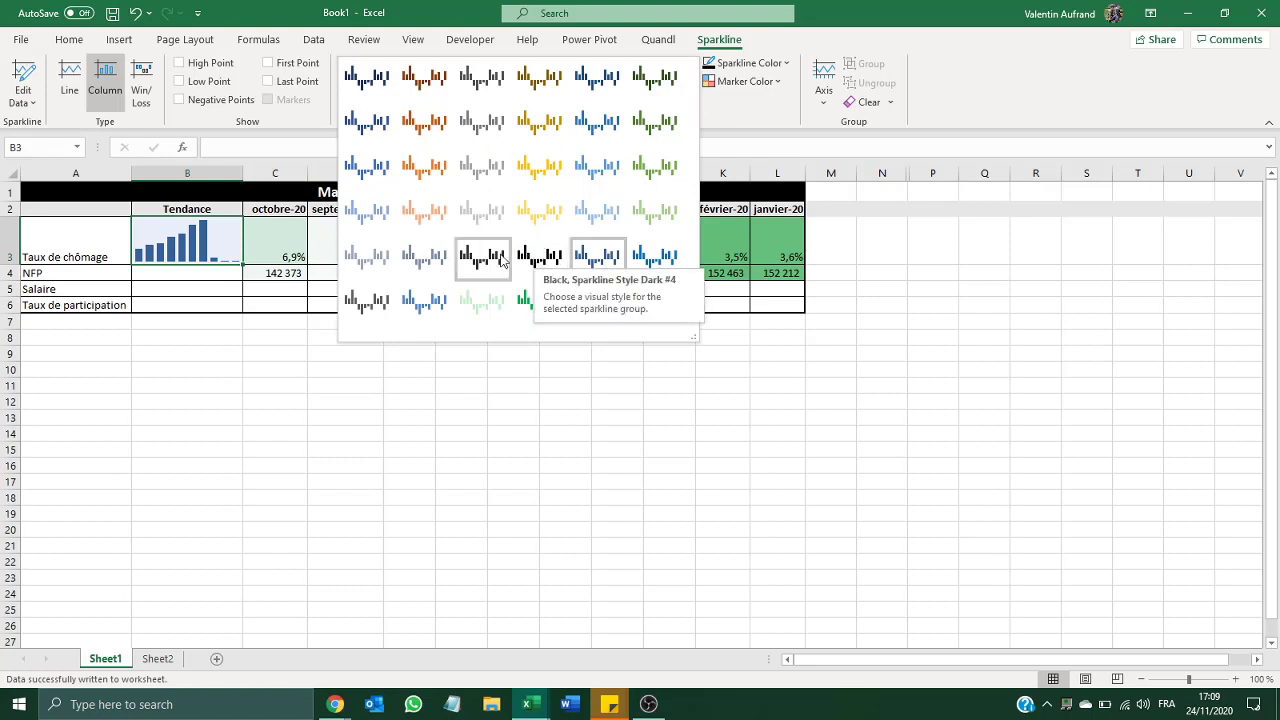
pyautogui.click(537, 258)
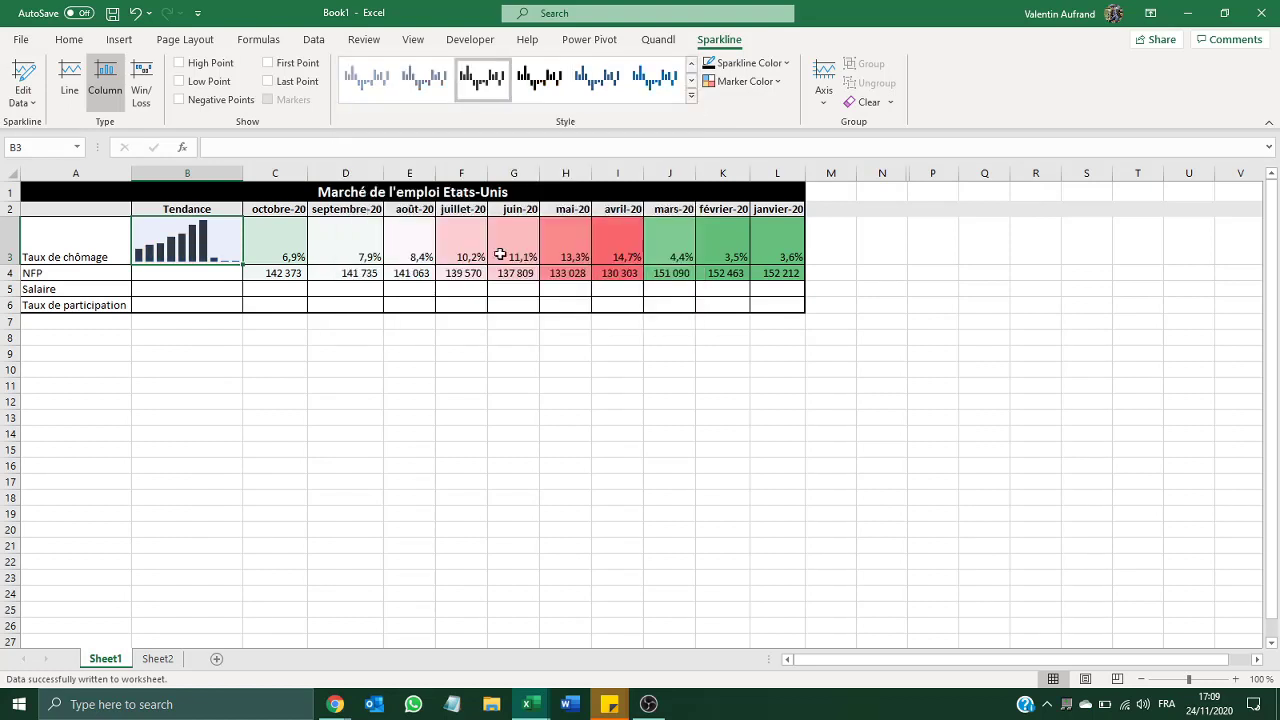
# Highlight the high and low points of the B3 sparkline and color the low point green
pyautogui.click(204, 68)
pyautogui.click(760, 84)
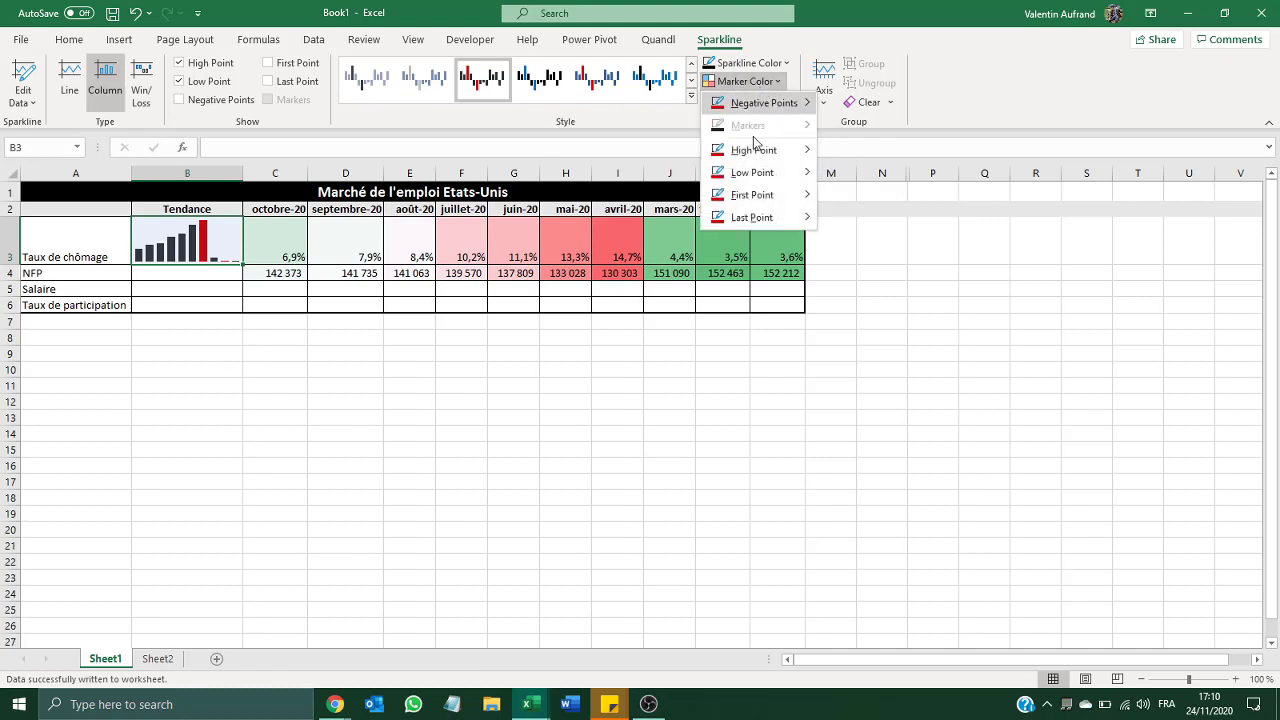
pyautogui.moveTo(755, 160)
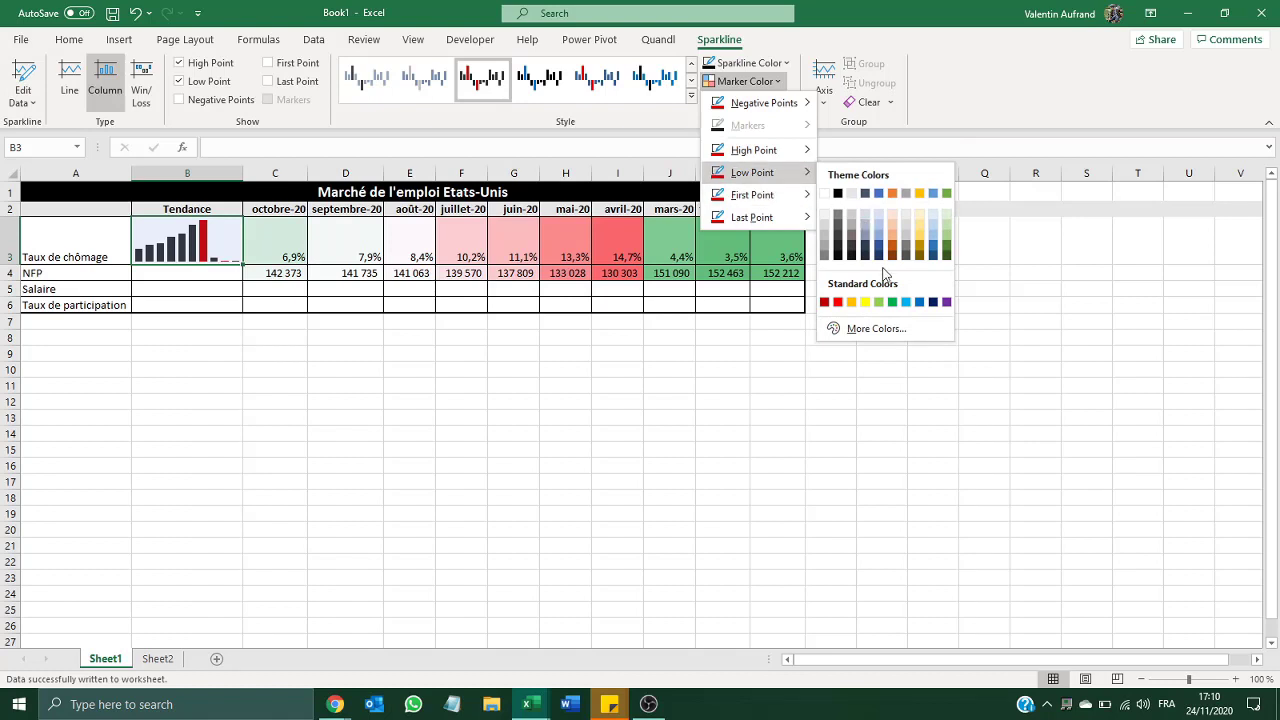
pyautogui.click(892, 303)
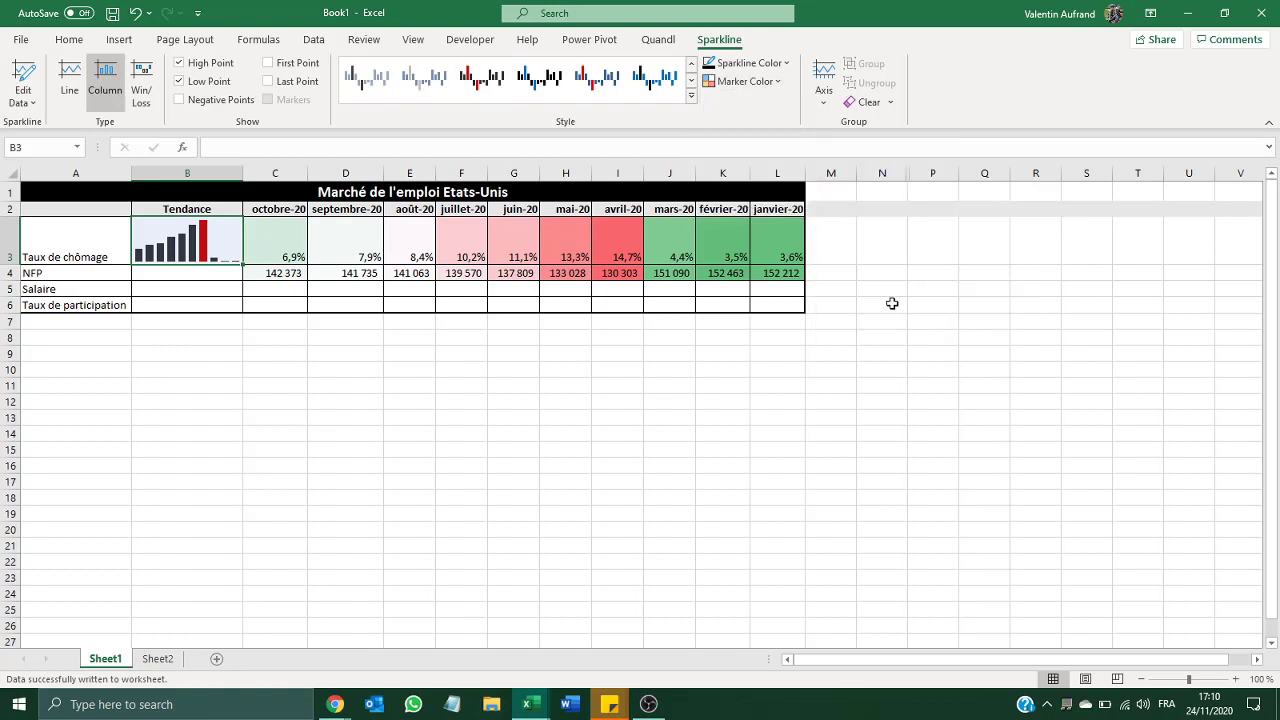
pyautogui.click(587, 398)
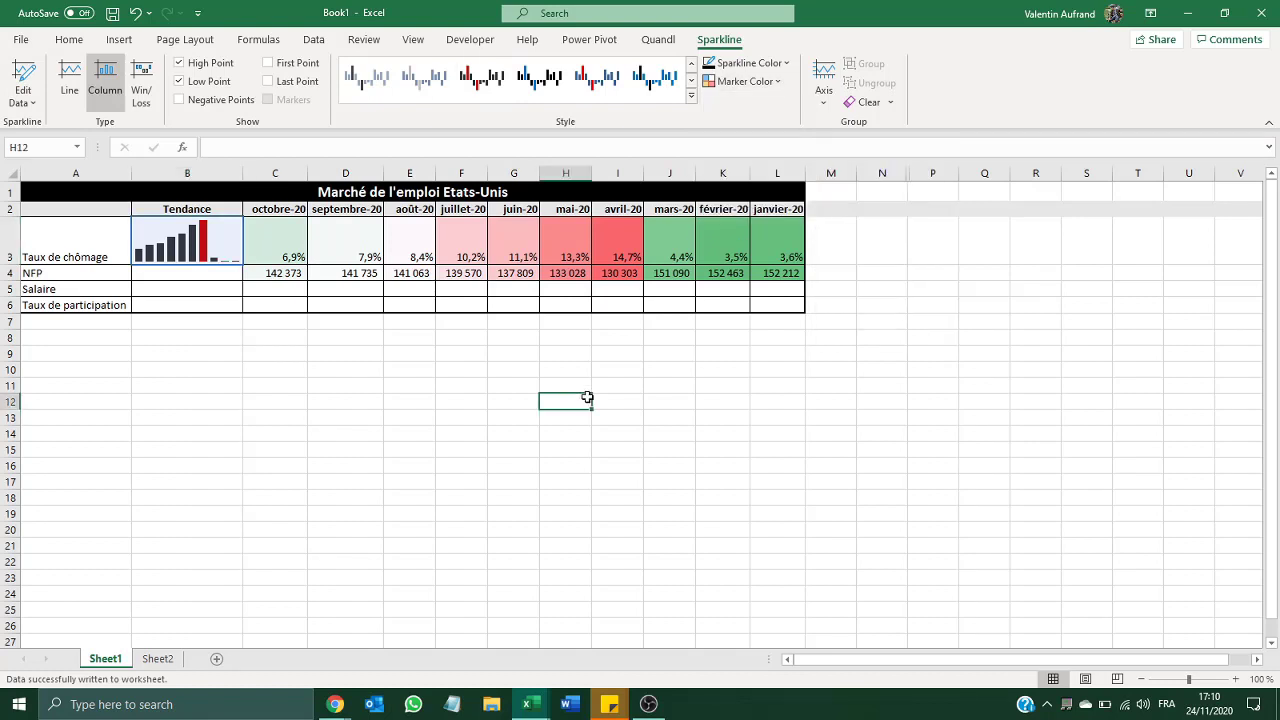
pyautogui.click(188, 240)
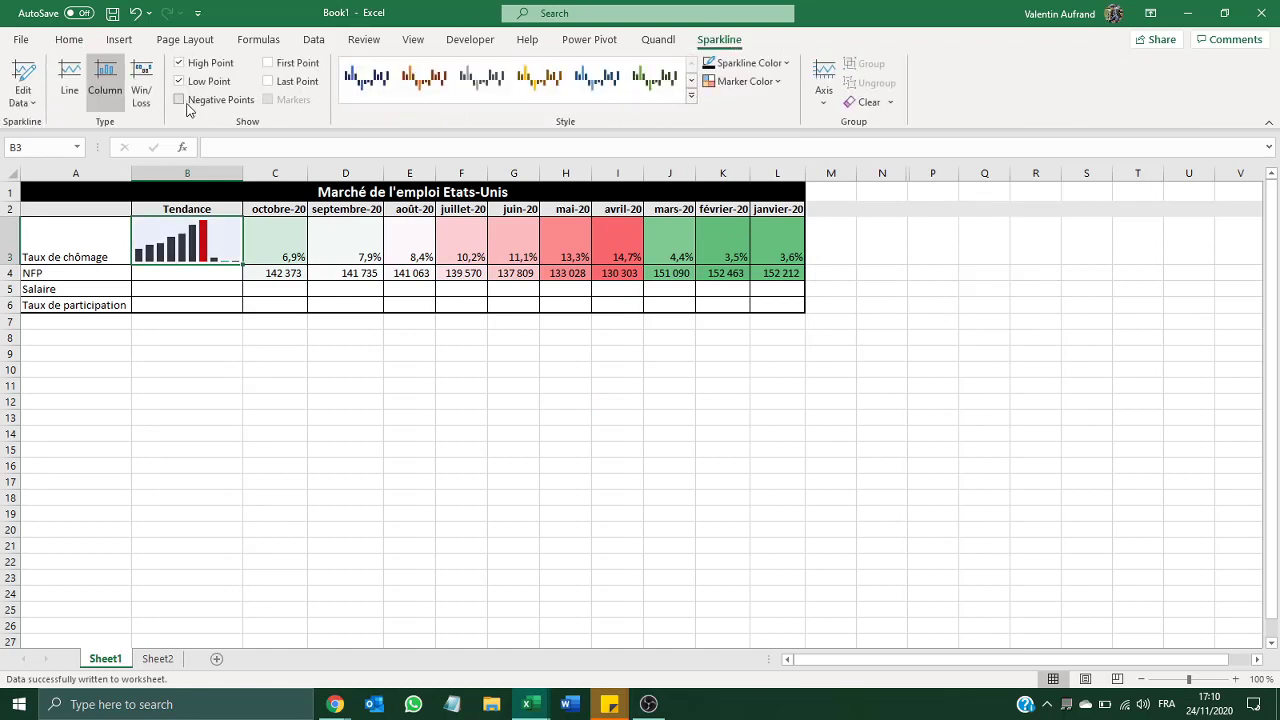
pyautogui.click(315, 66)
pyautogui.click(311, 66)
pyautogui.moveTo(240, 267); pyautogui.dragTo(244, 268)
pyautogui.click(265, 262)
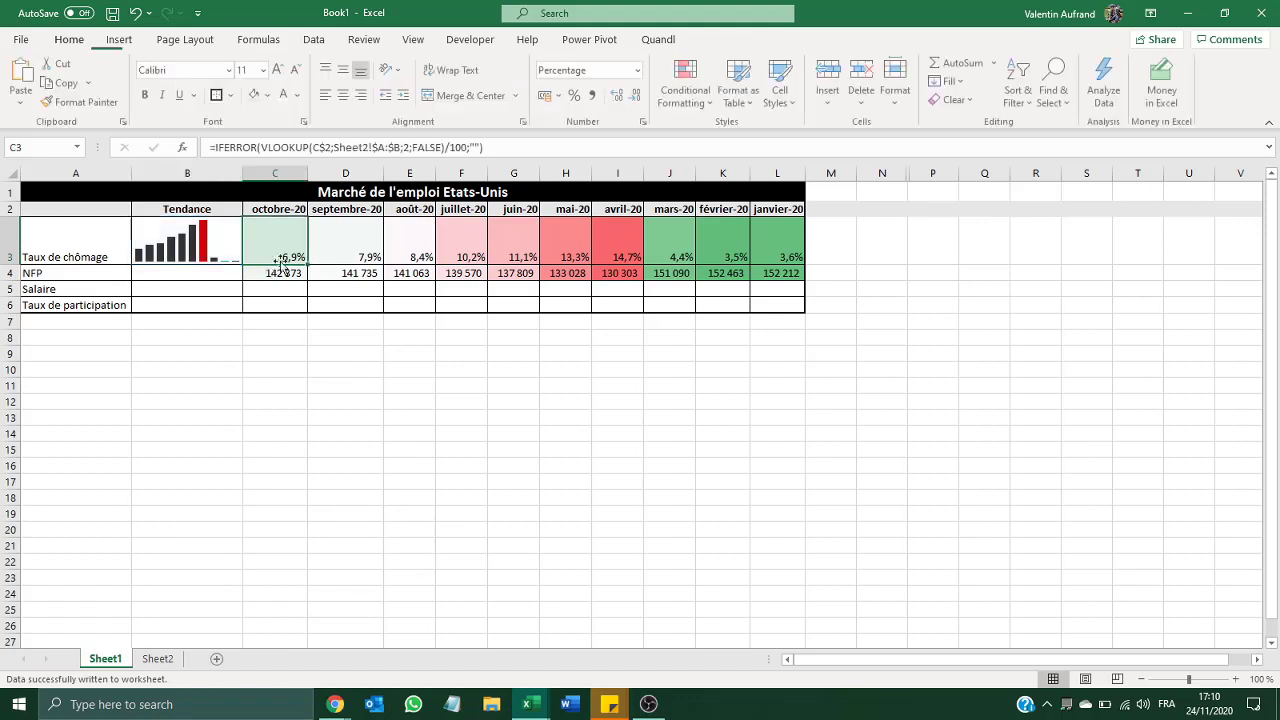
pyautogui.moveTo(307, 264); pyautogui.dragTo(240, 252)
# Fill the B3 sparkline down through B6 and increase the height of row 4 to nearly match row 3
pyautogui.click(233, 262)
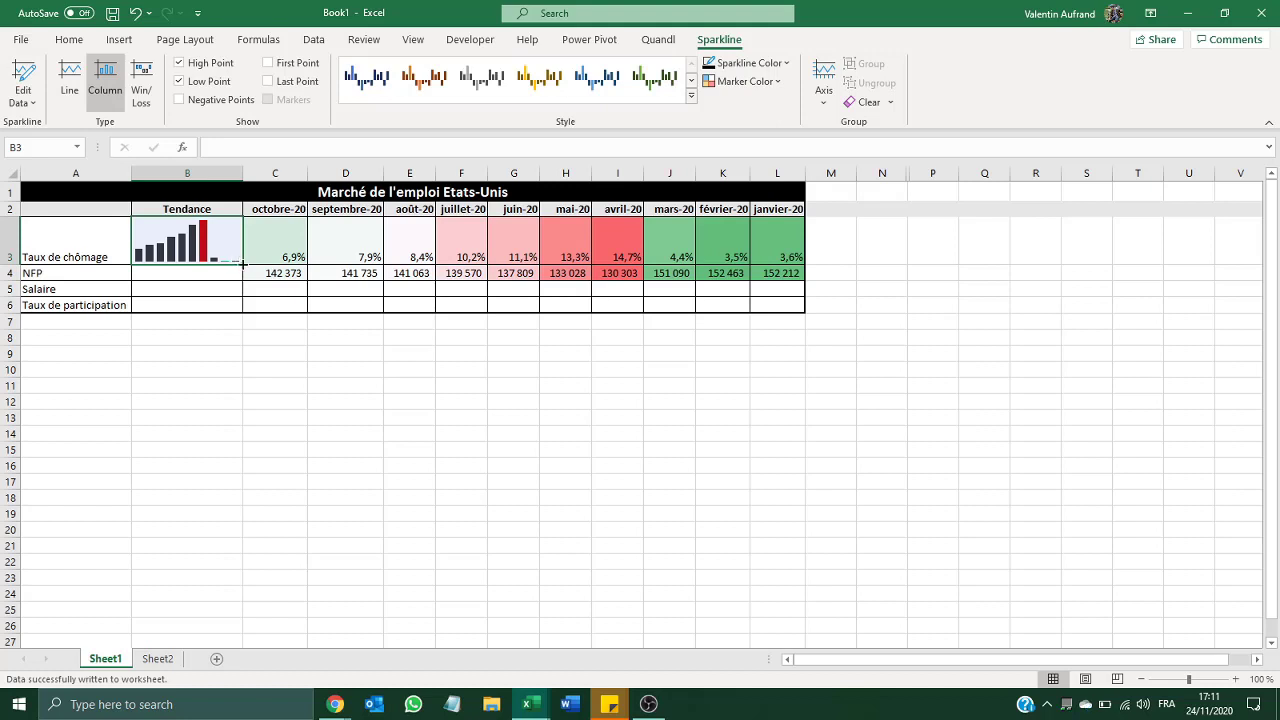
pyautogui.moveTo(243, 264); pyautogui.dragTo(236, 306)
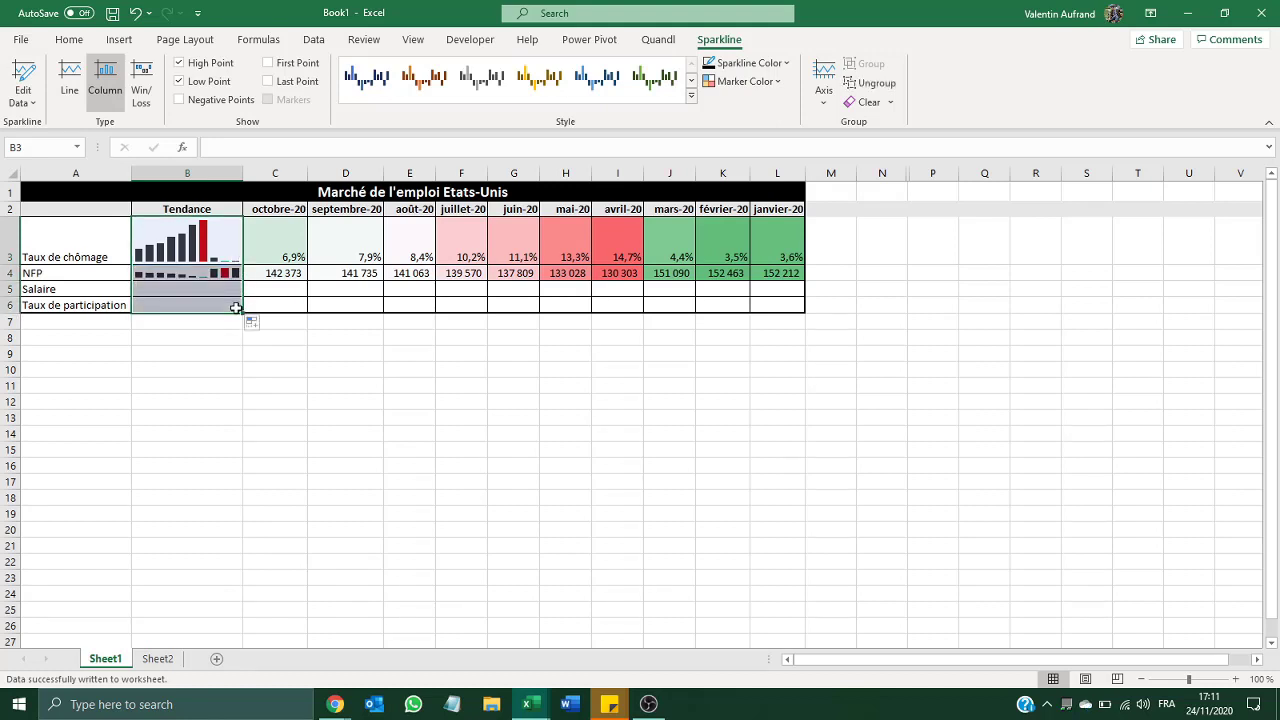
pyautogui.click(8, 273)
pyautogui.moveTo(8, 281); pyautogui.dragTo(12, 309)
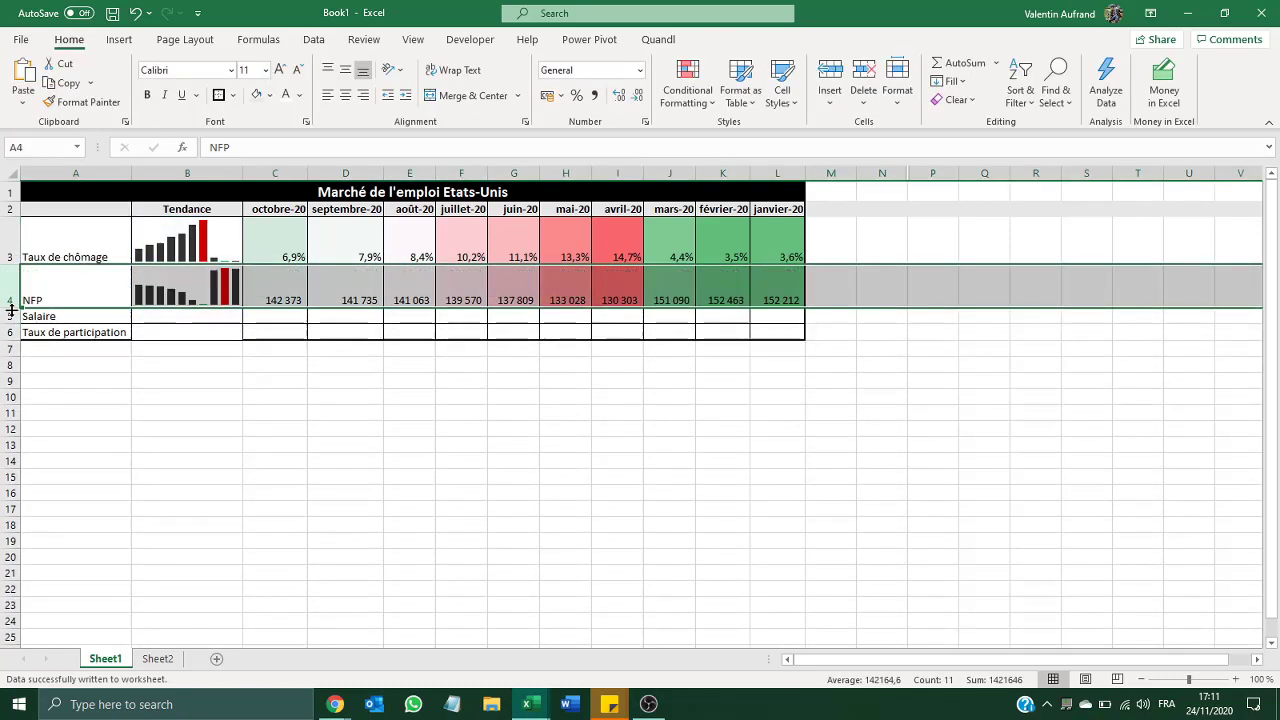
# Try to color the NFP sparkline's low point red and its high point green while it is still grouped
pyautogui.click(180, 295)
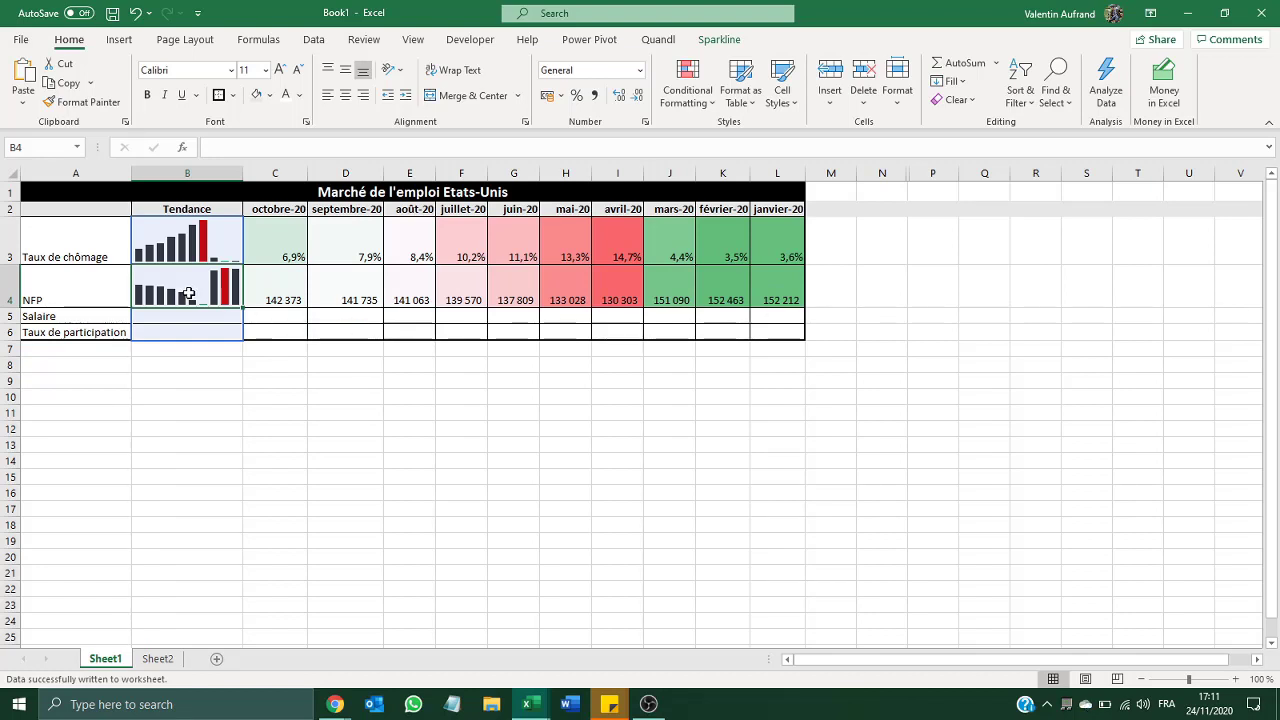
pyautogui.click(722, 41)
pyautogui.click(744, 81)
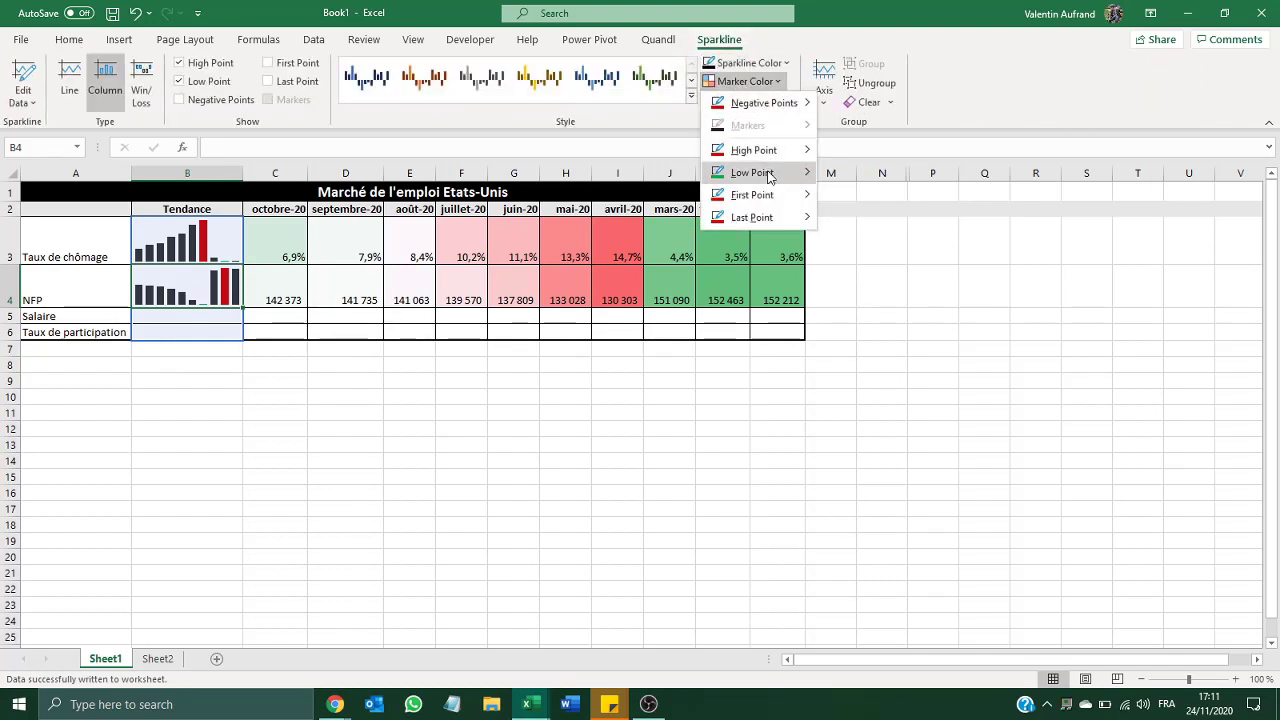
pyautogui.moveTo(769, 177)
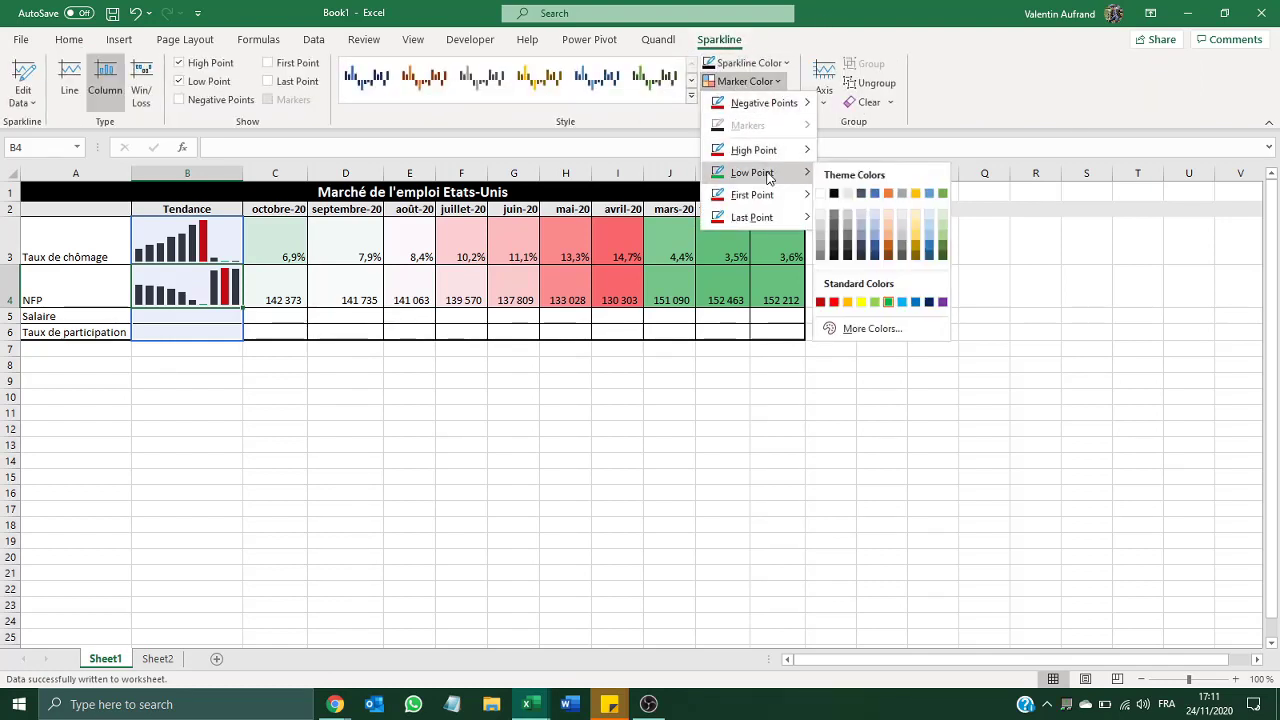
pyautogui.click(838, 302)
pyautogui.click(744, 81)
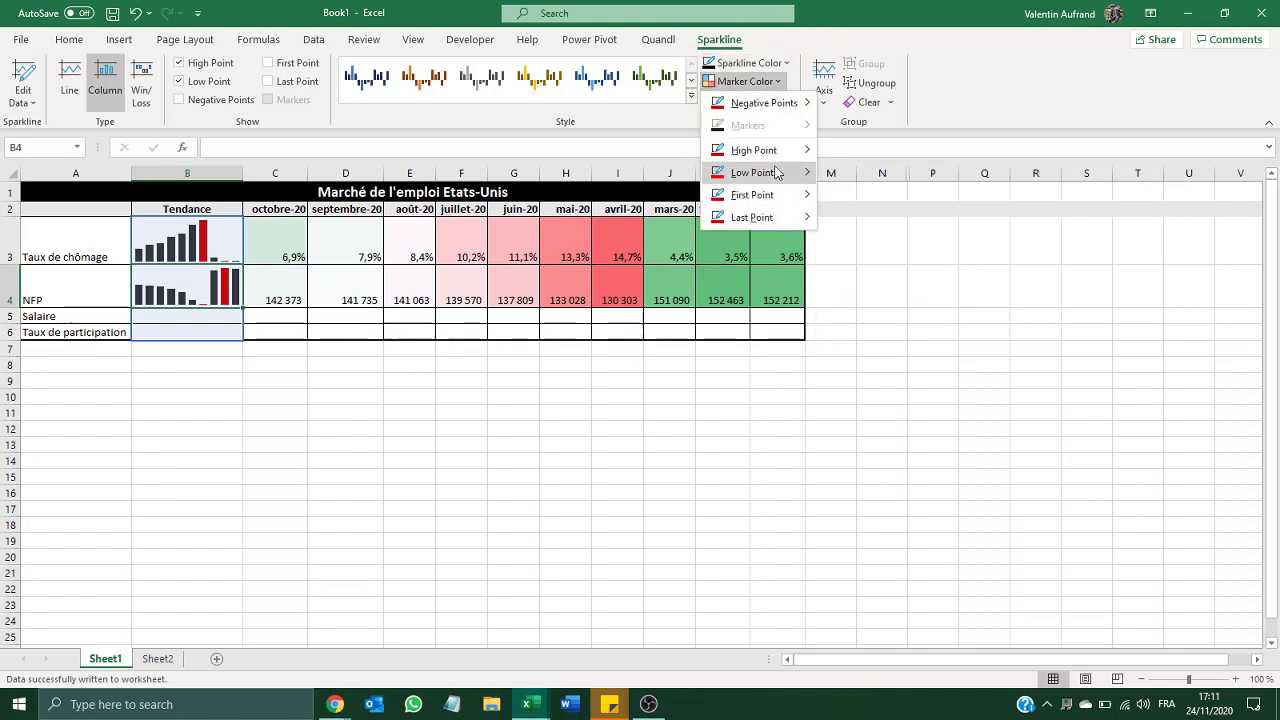
pyautogui.moveTo(778, 150)
pyautogui.click(894, 278)
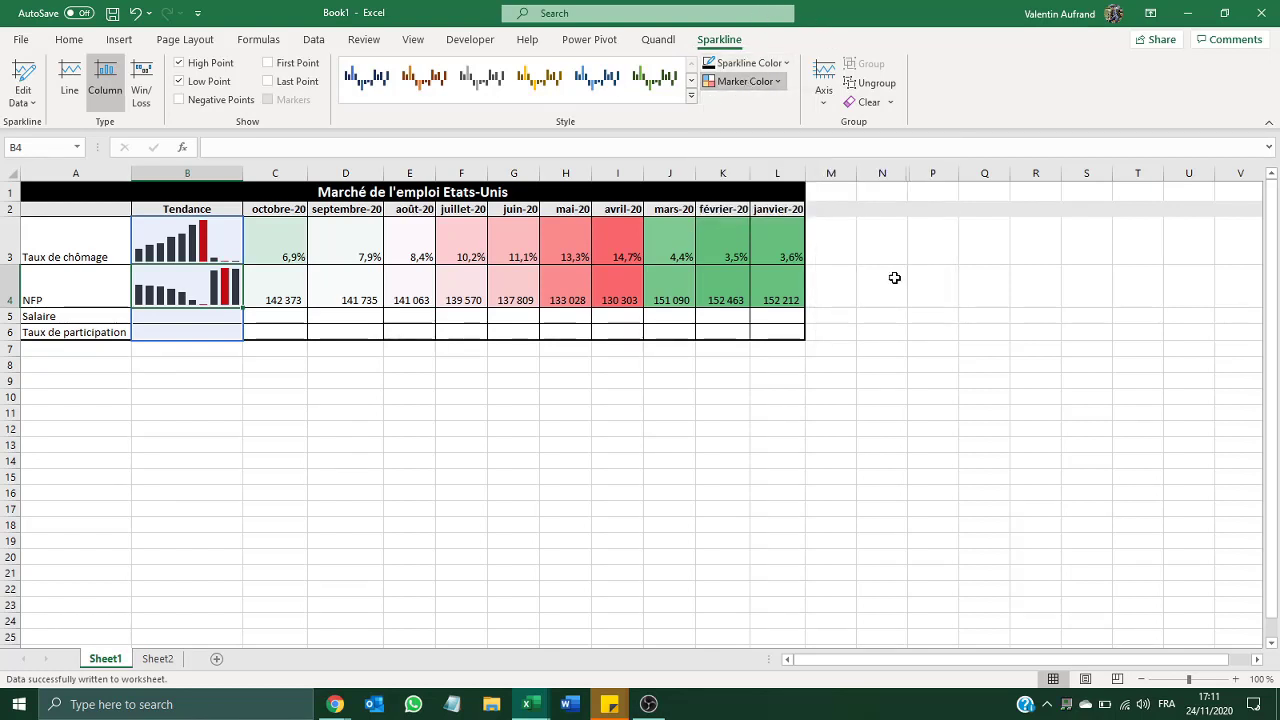
pyautogui.click(585, 444)
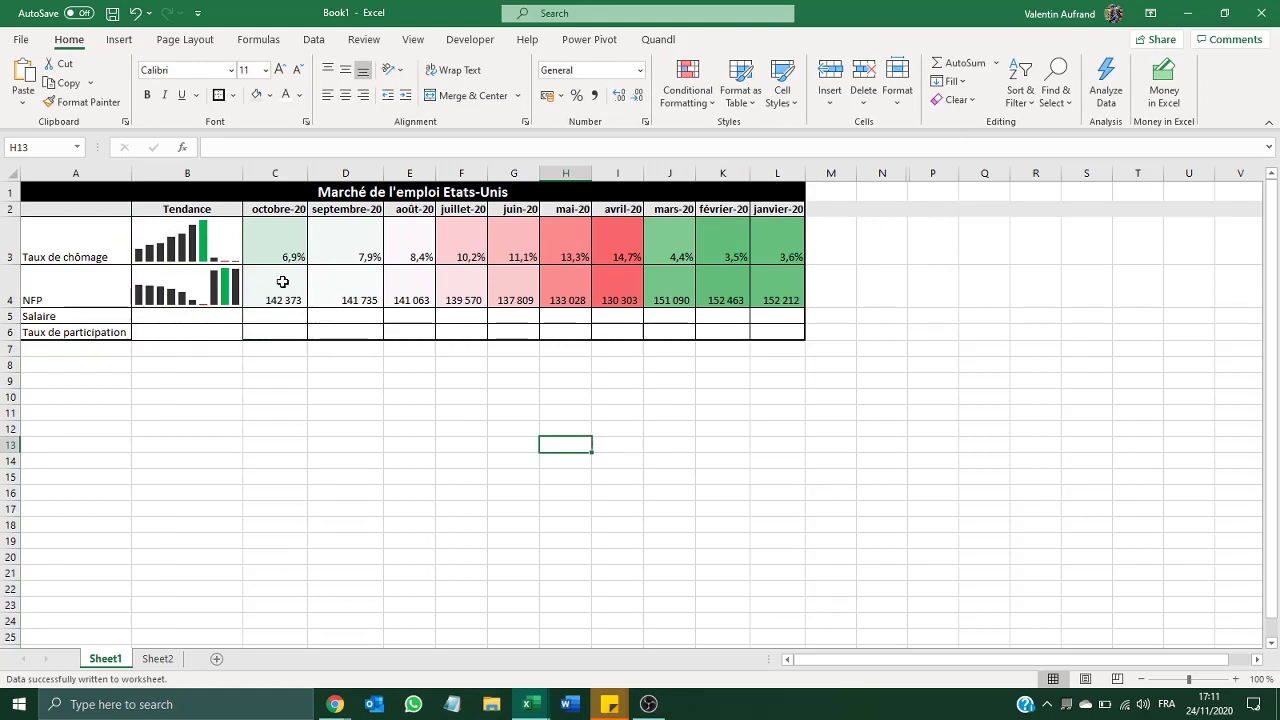
# Undo the marker color changes made to the grouped sparklines
pyautogui.click(220, 291)
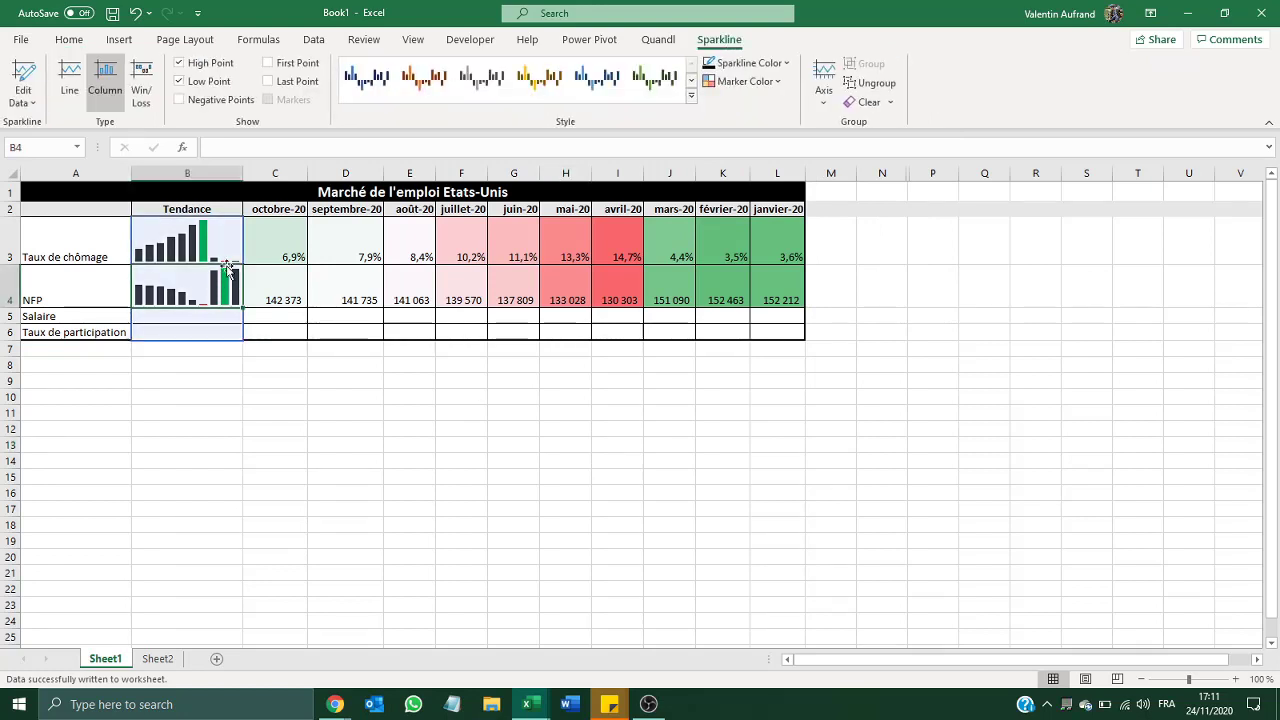
pyautogui.click(203, 239)
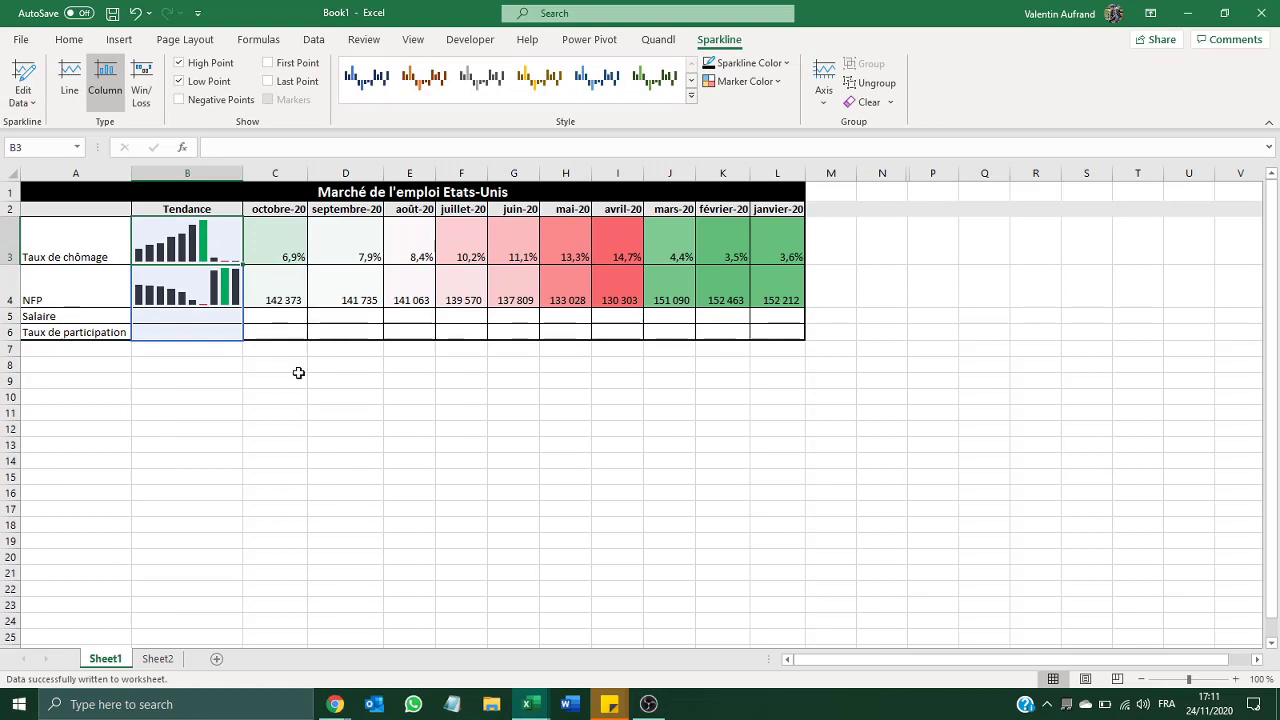
pyautogui.click(300, 378)
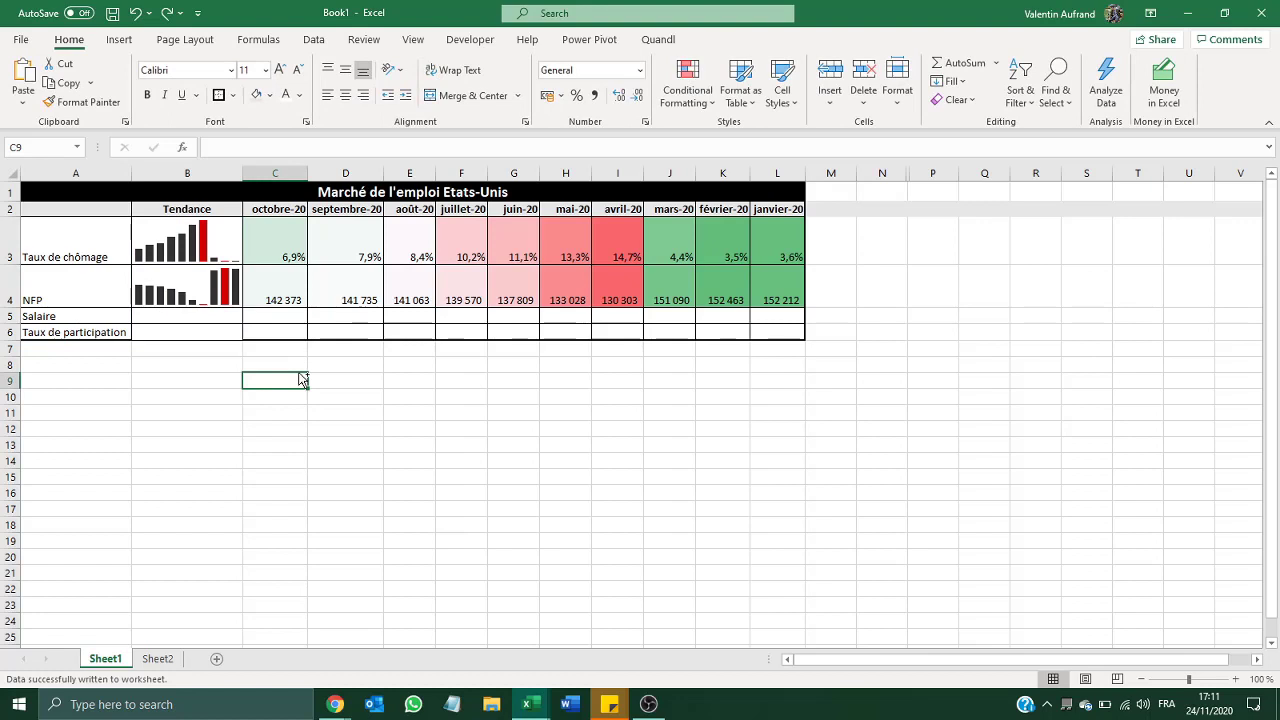
# Ungroup the NFP sparkline in B4 from the other sparklines in the Tendance column
pyautogui.click(213, 285)
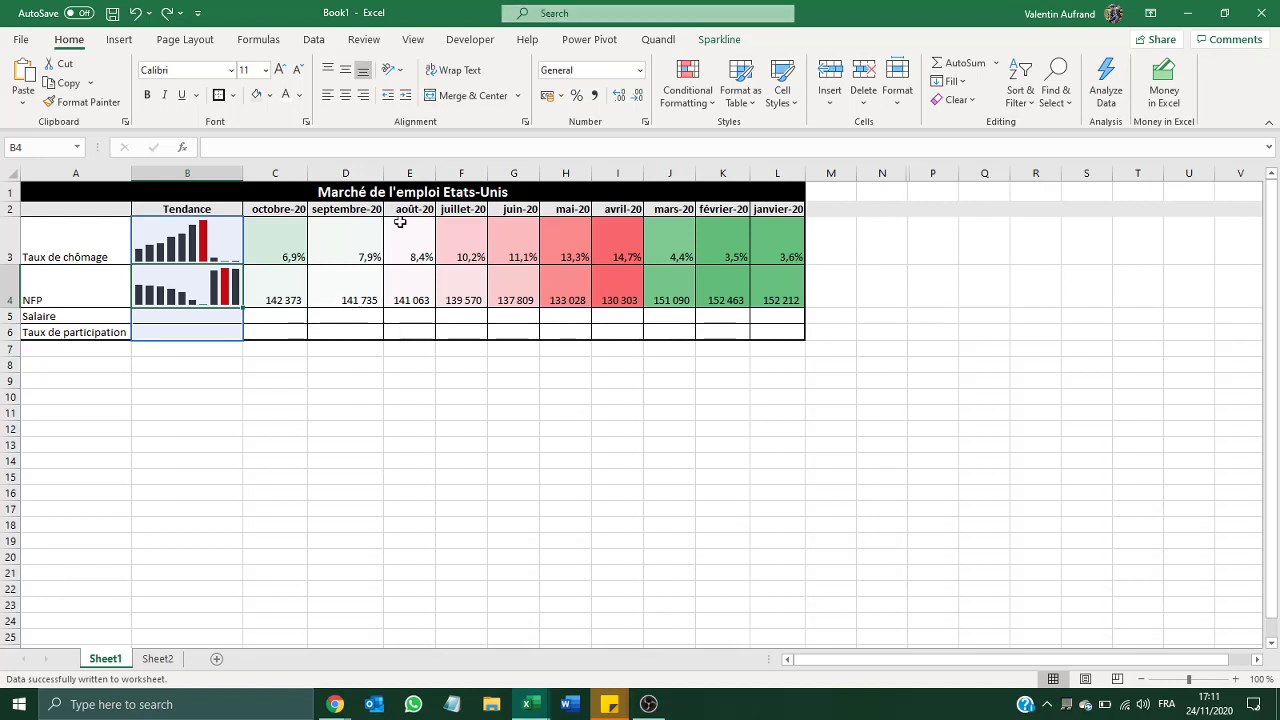
pyautogui.click(228, 232)
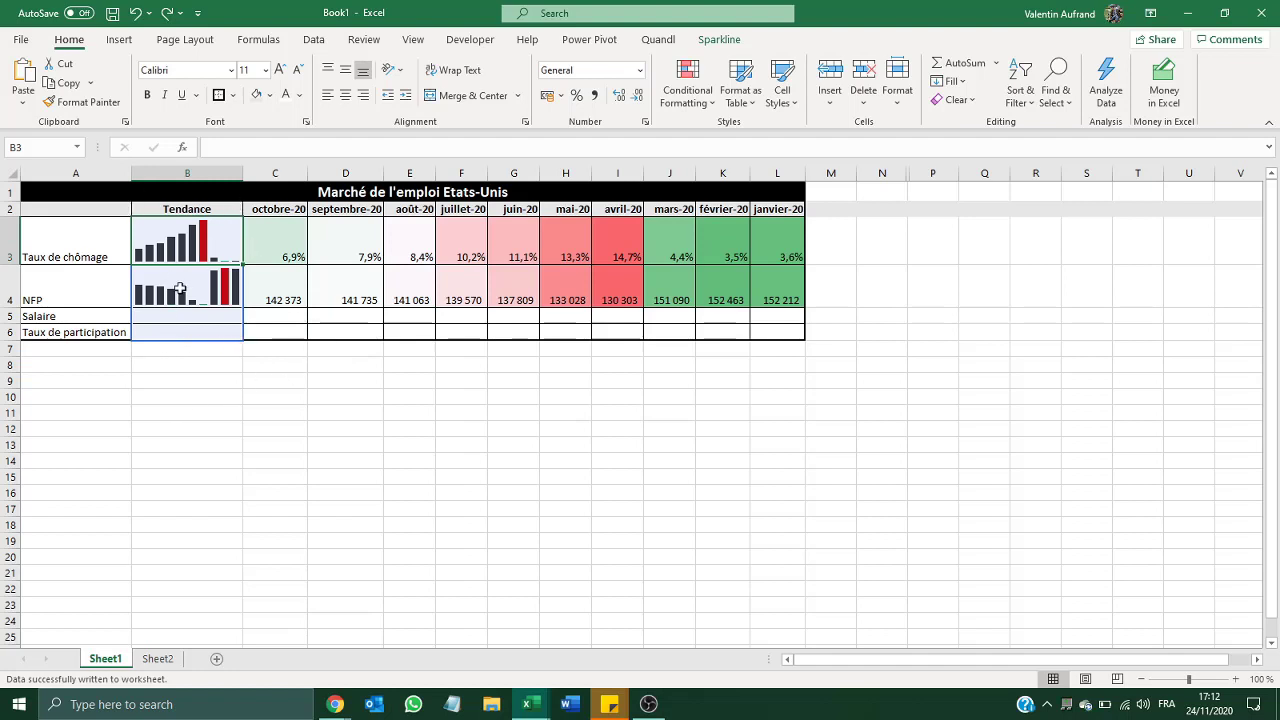
pyautogui.click(180, 289)
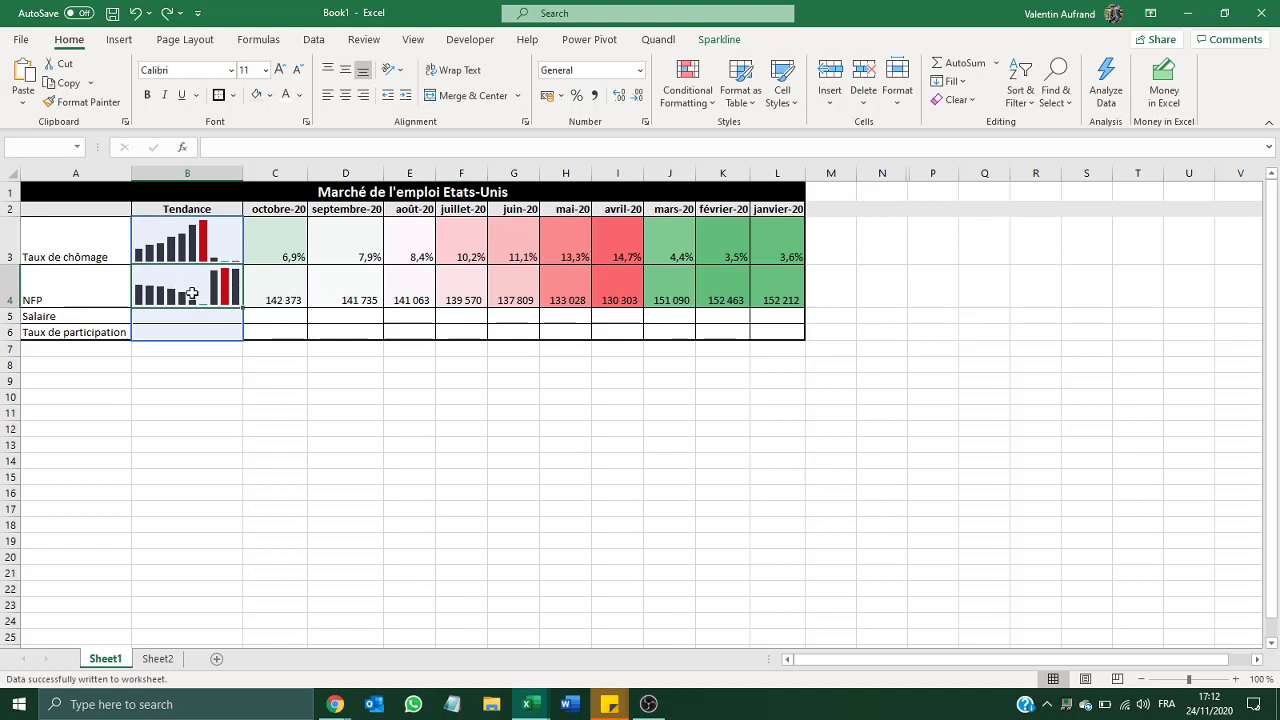
pyautogui.click(196, 256)
pyautogui.click(732, 41)
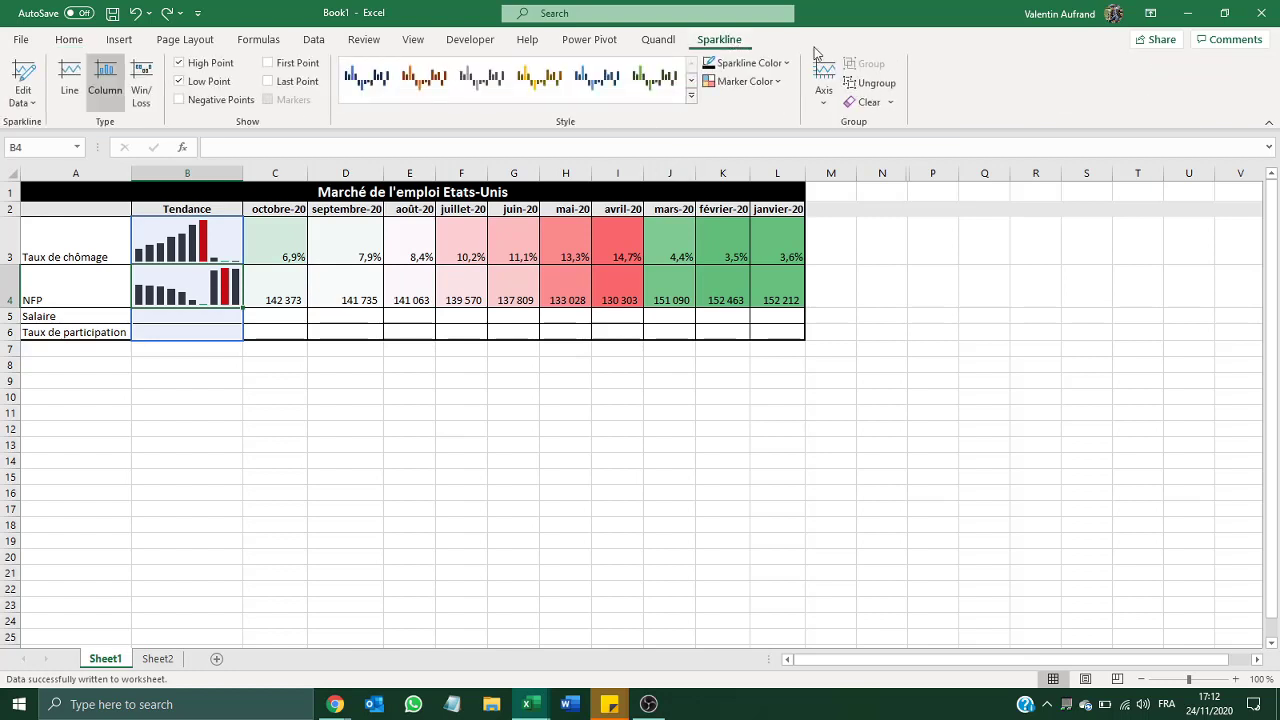
pyautogui.click(869, 88)
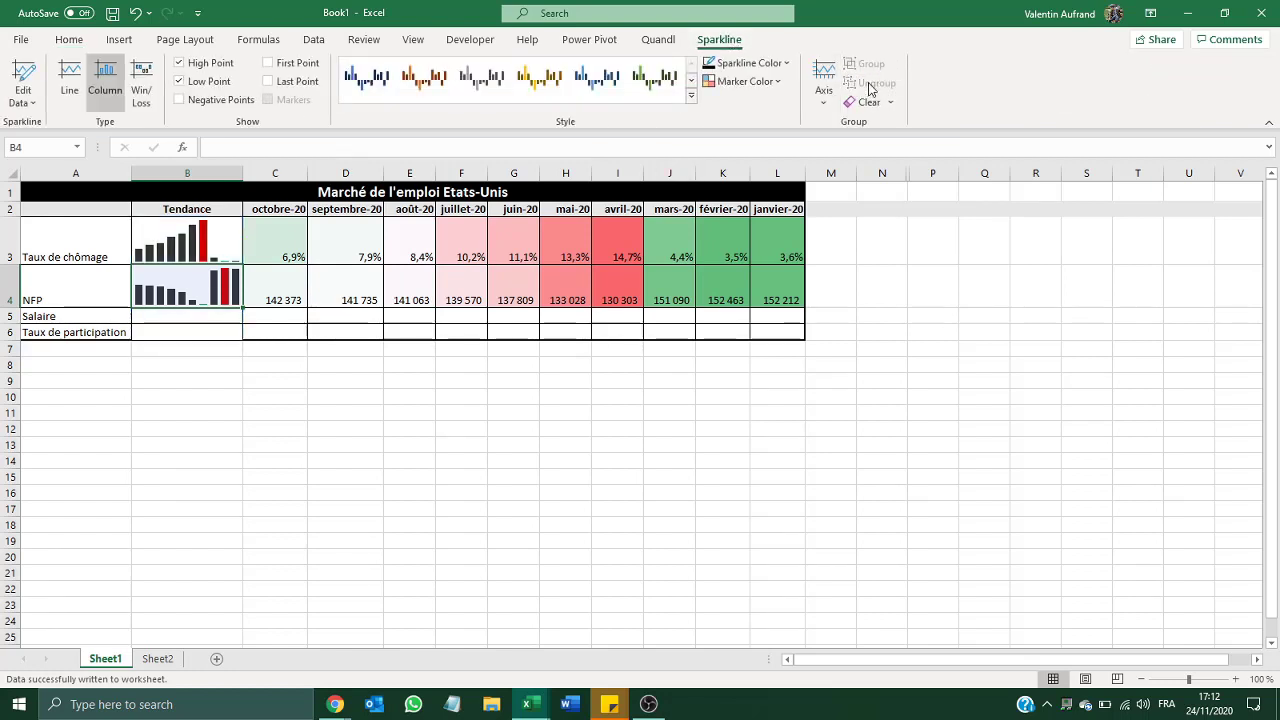
# Try a blue sparkline style on the NFP sparkline in B4 alone, and undo it
pyautogui.click(181, 276)
pyautogui.click(578, 84)
pyautogui.click(373, 98)
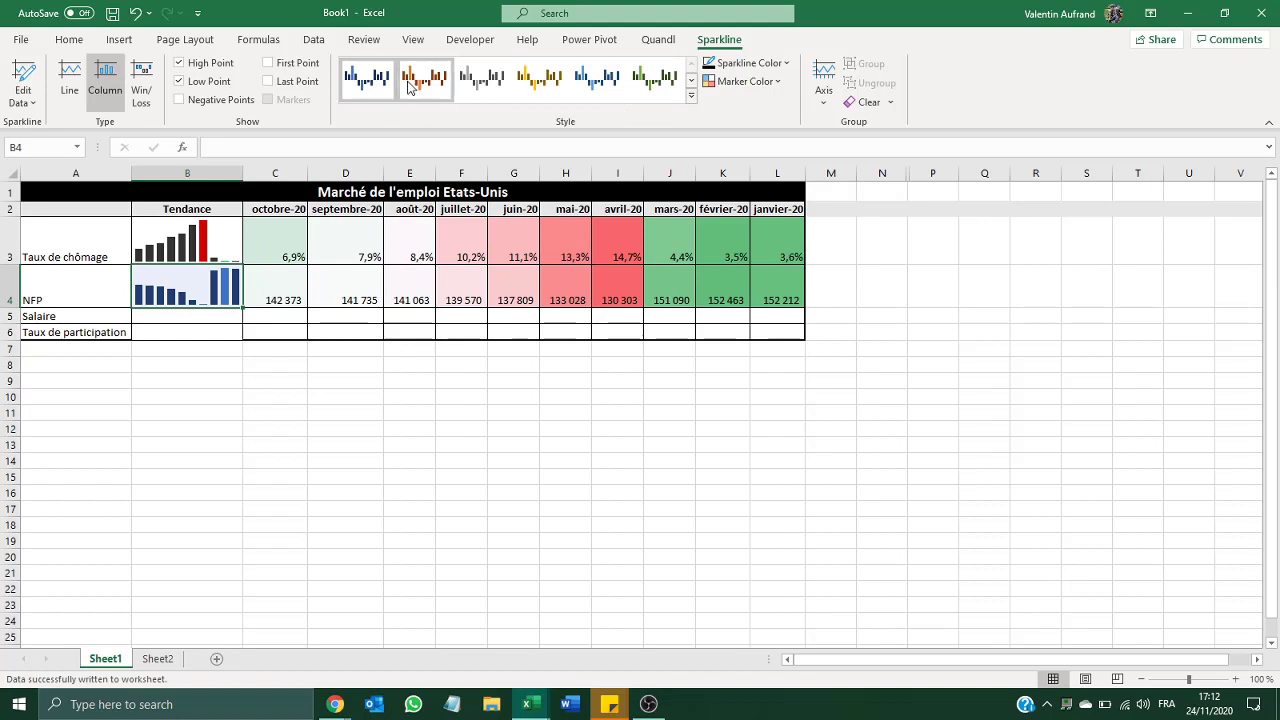
pyautogui.click(450, 480)
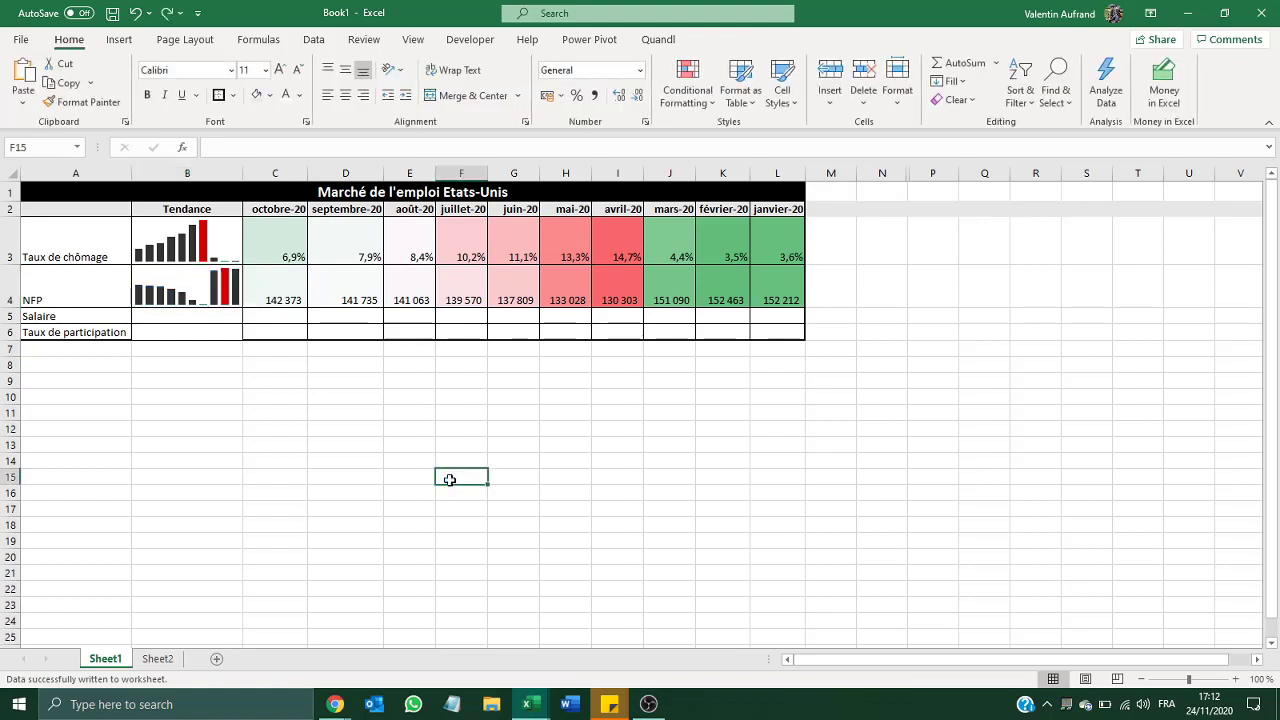
# Set the NFP sparkline's high point color to green and its low point color to red
pyautogui.click(205, 291)
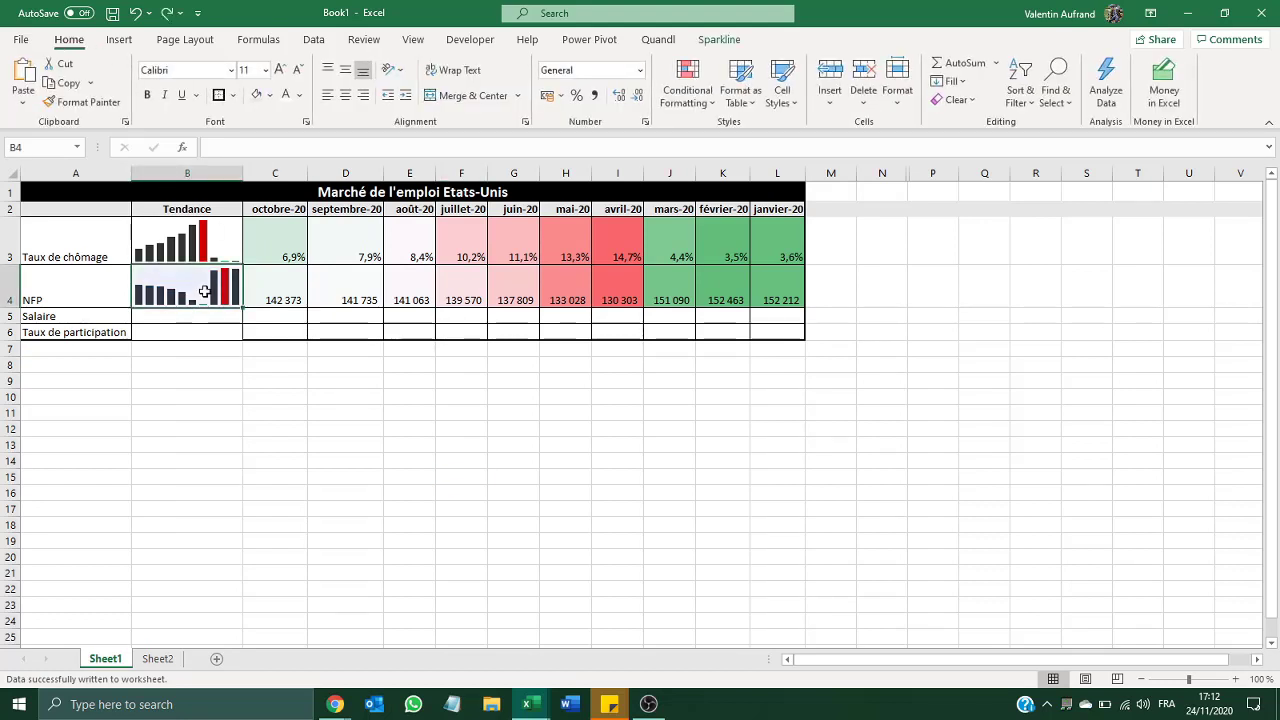
pyautogui.click(722, 41)
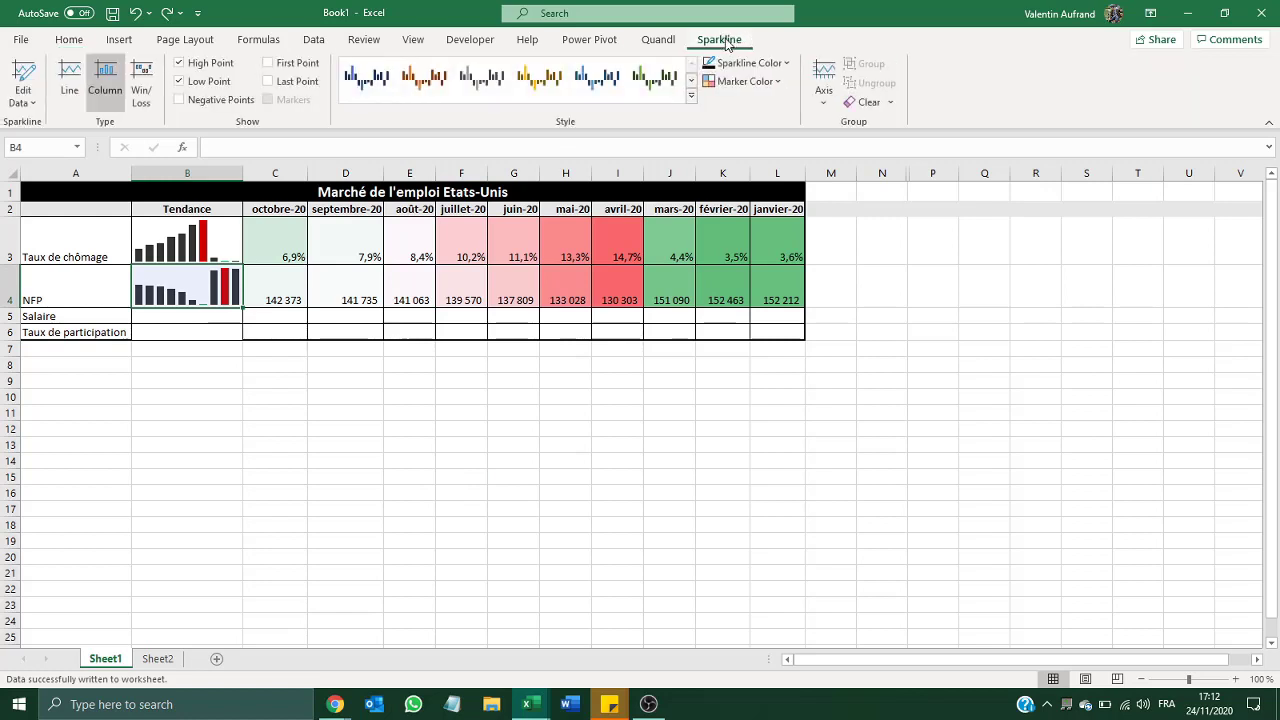
pyautogui.click(745, 81)
pyautogui.moveTo(762, 151)
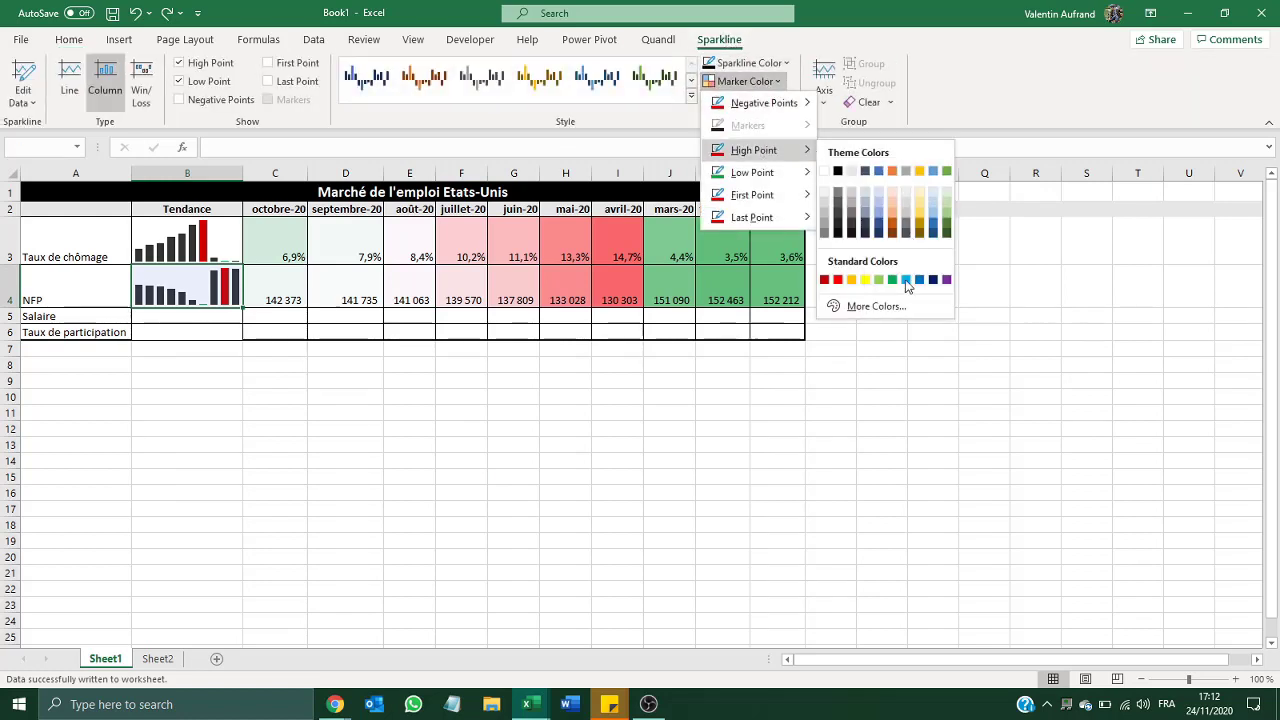
pyautogui.click(893, 283)
pyautogui.click(781, 81)
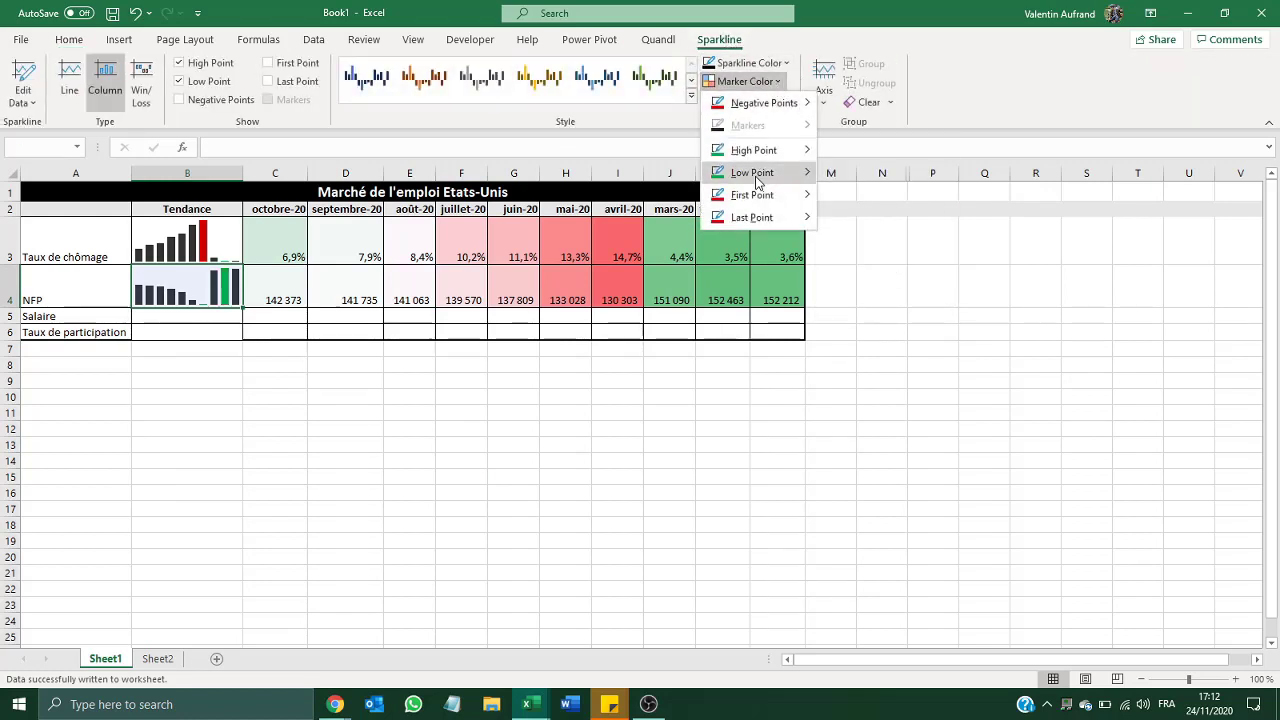
pyautogui.moveTo(762, 172)
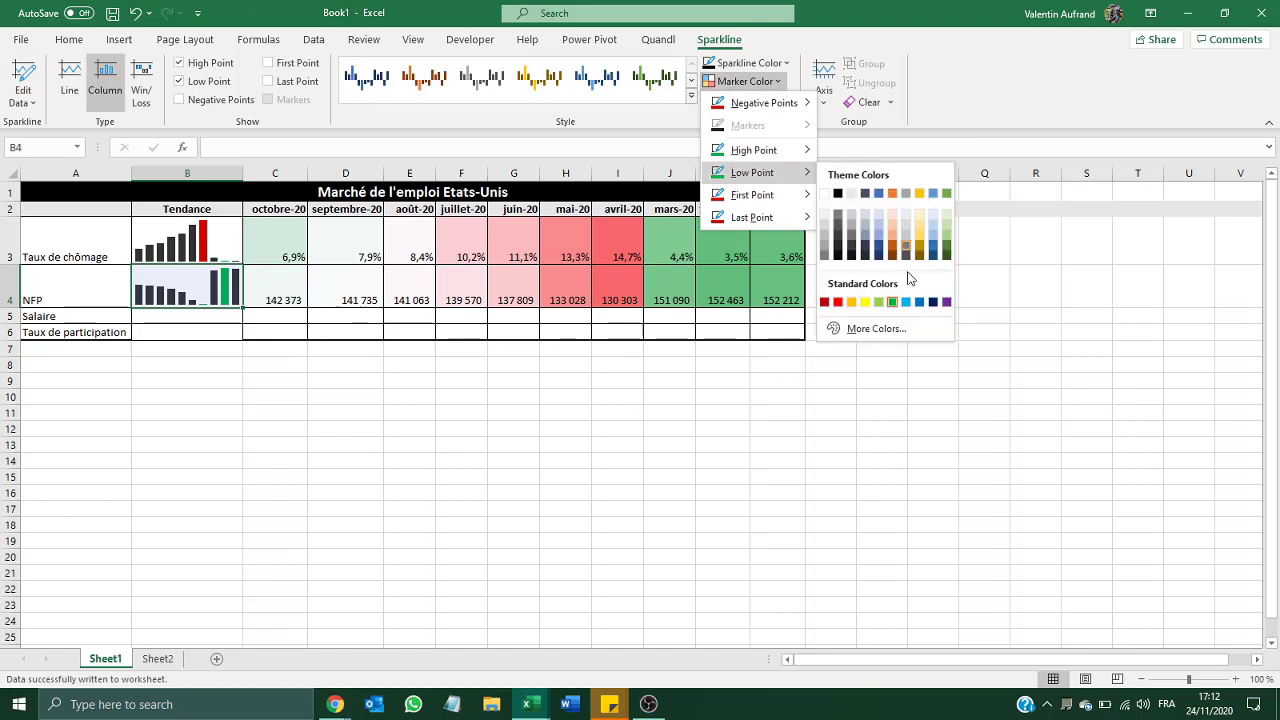
pyautogui.click(840, 303)
pyautogui.click(781, 431)
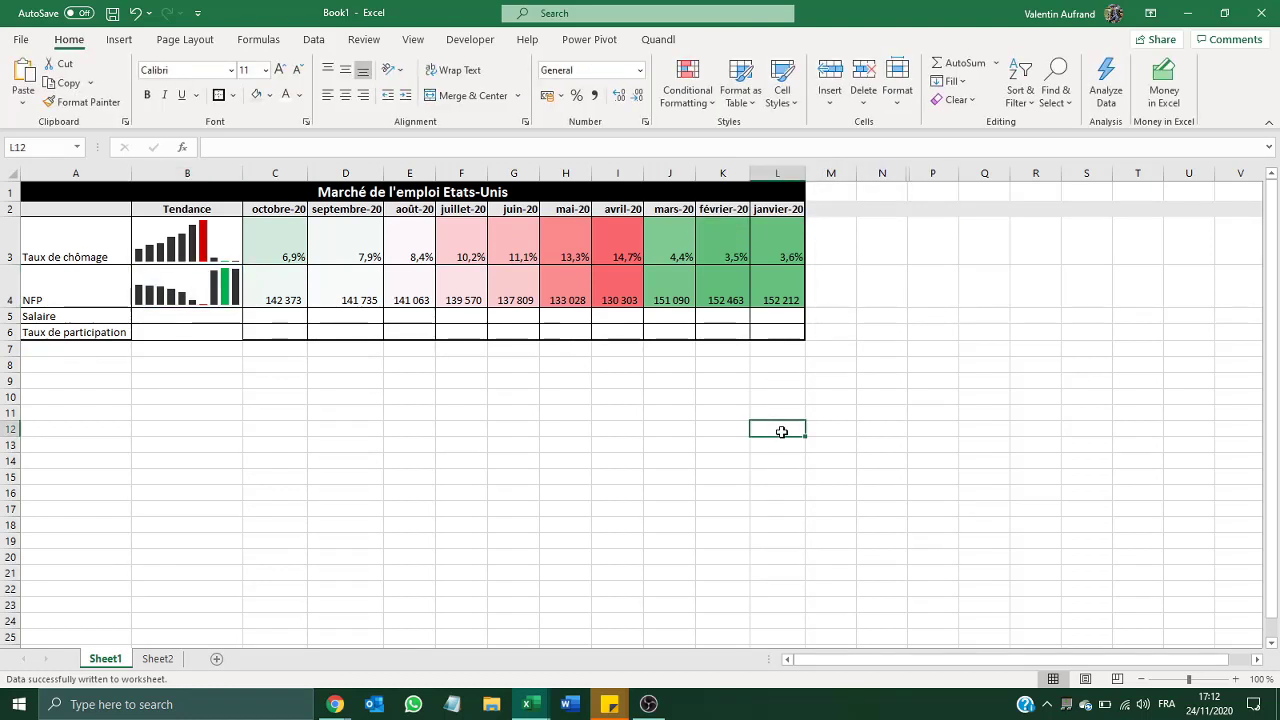
pyautogui.moveTo(779, 330); pyautogui.dragTo(33, 108)
pyautogui.click(218, 95)
pyautogui.click(216, 493)
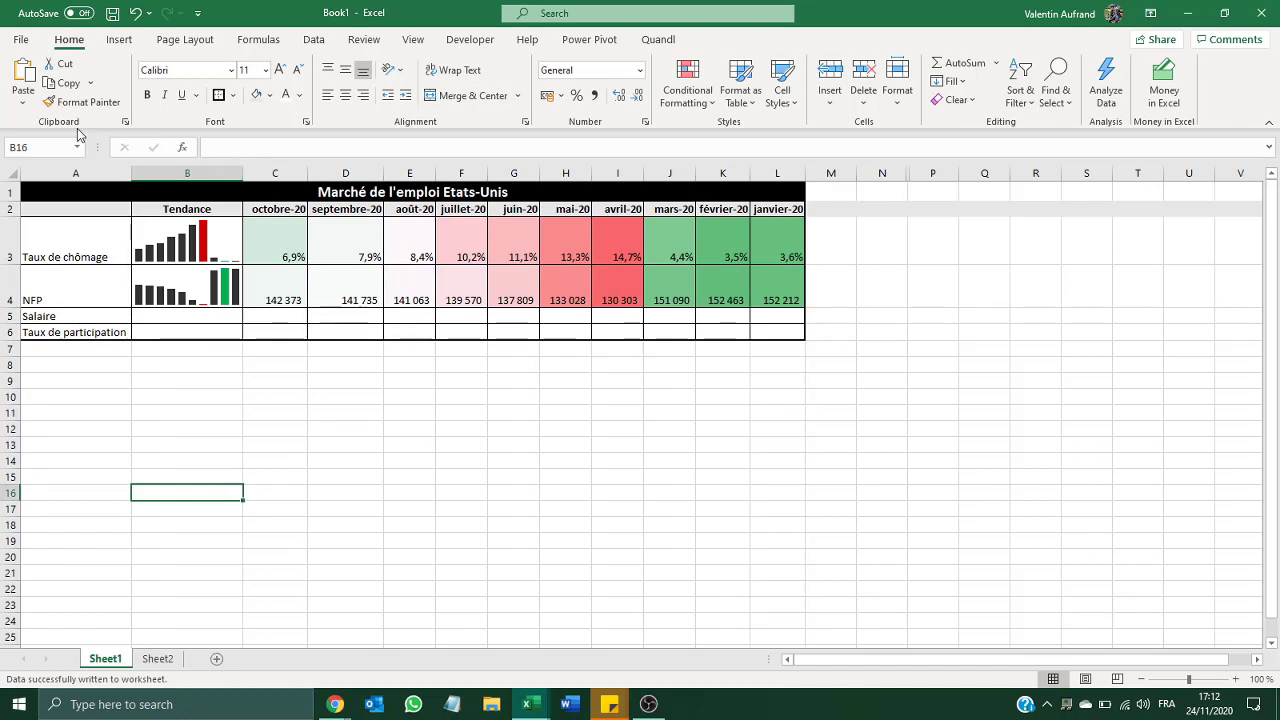
# Save the workbook to the personal OneDrive under the name "marché emploi US" as an Excel Workbook
pyautogui.click(20, 39)
pyautogui.click(50, 224)
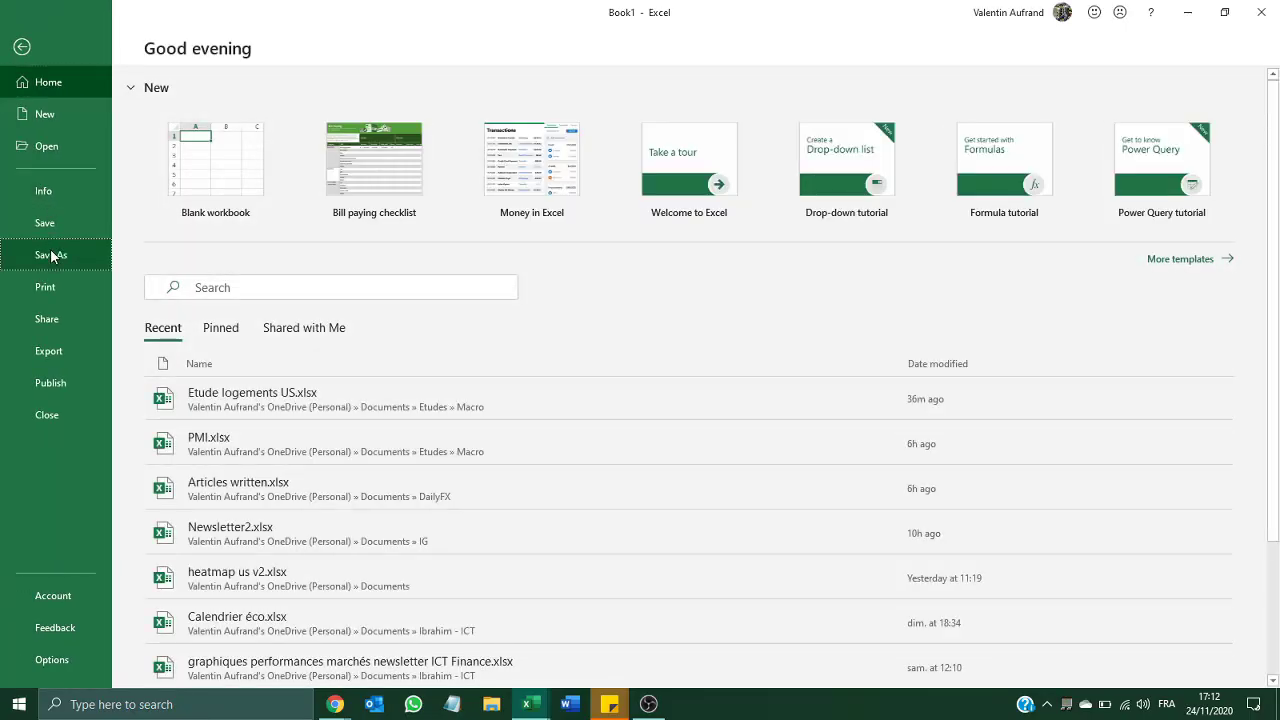
pyautogui.click(262, 176)
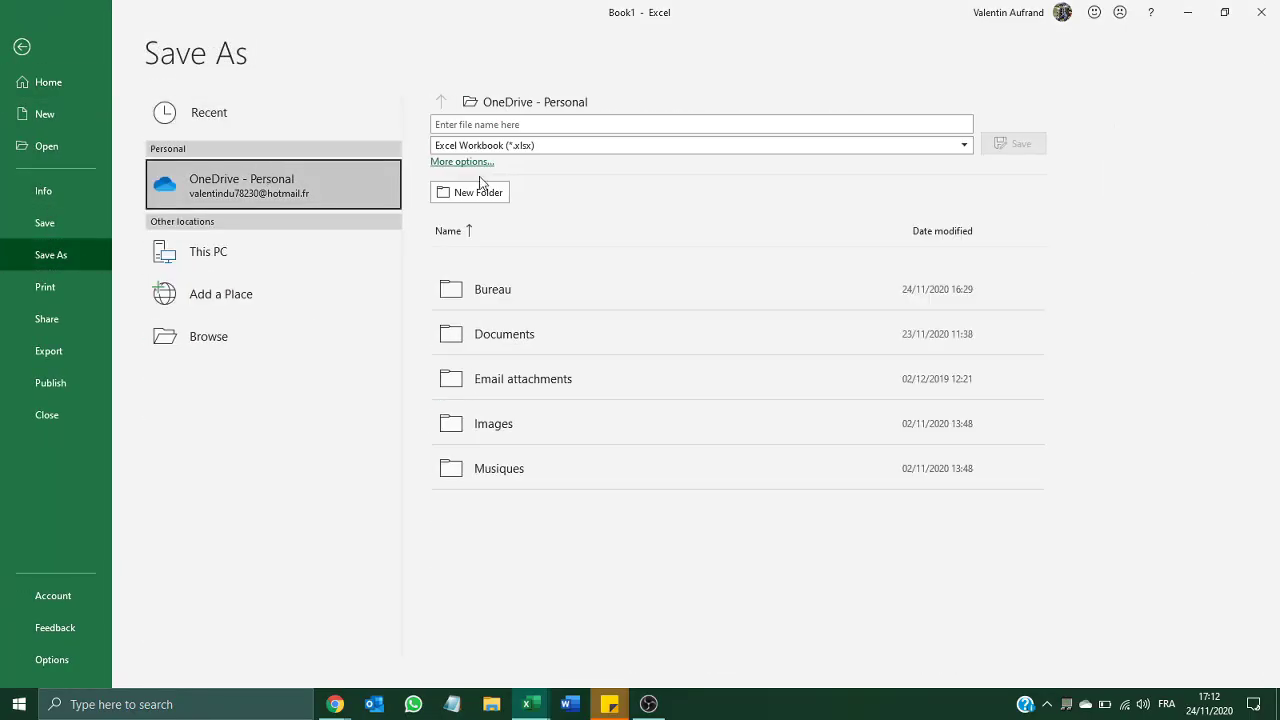
pyautogui.click(488, 125)
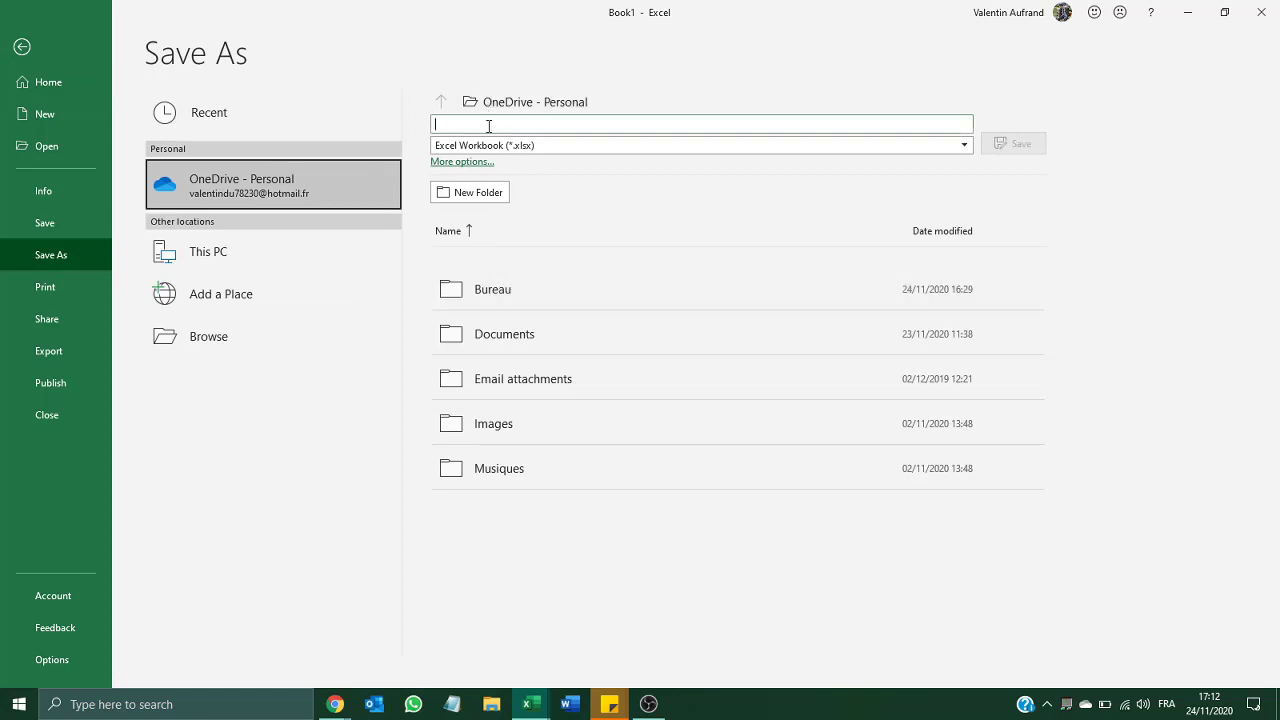
pyautogui.write('marché ')
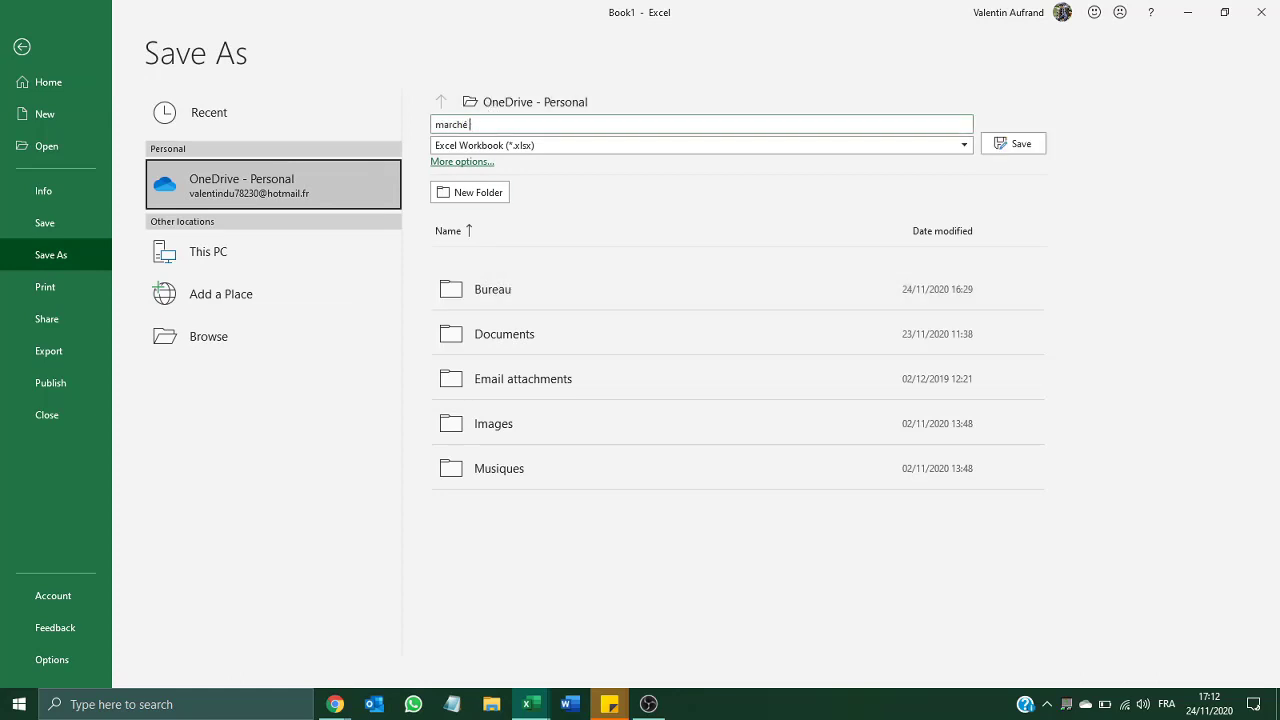
pyautogui.write('empl')
pyautogui.press('BackSpace')
pyautogui.press('BackSpace')
pyautogui.press('BackSpace')
pyautogui.press('BackSpace')
pyautogui.press('BackSpace')
pyautogui.write('ploi US')
pyautogui.tripleClick(488, 124)
pyautogui.press('Return')
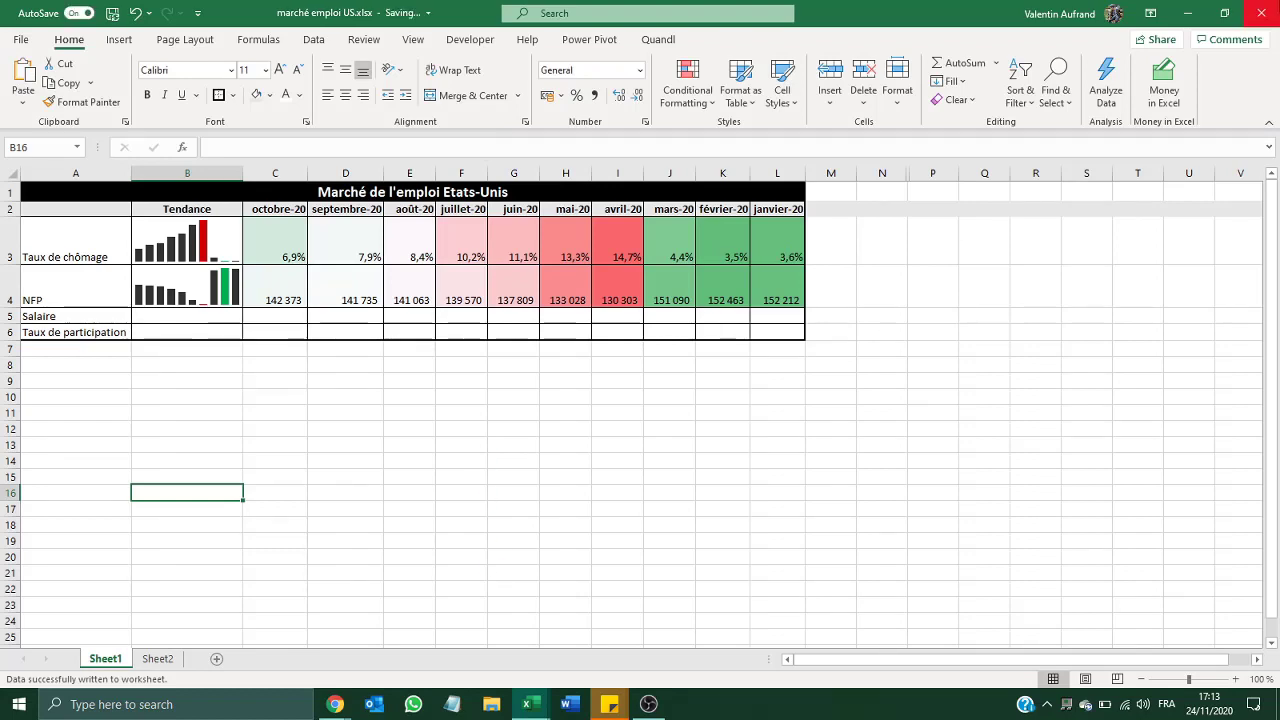
# Close the marché emploi US workbook and check the list of recent Excel files for it
pyautogui.click(1261, 13)
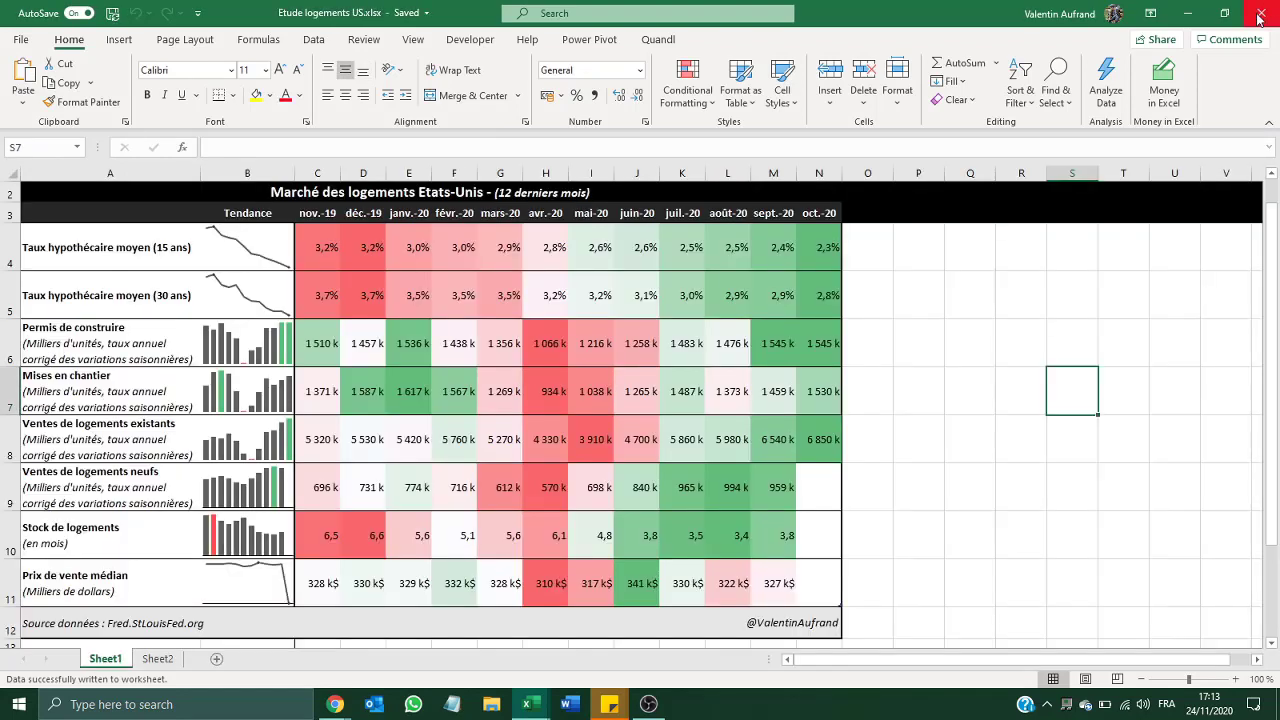
pyautogui.rightClick(531, 705)
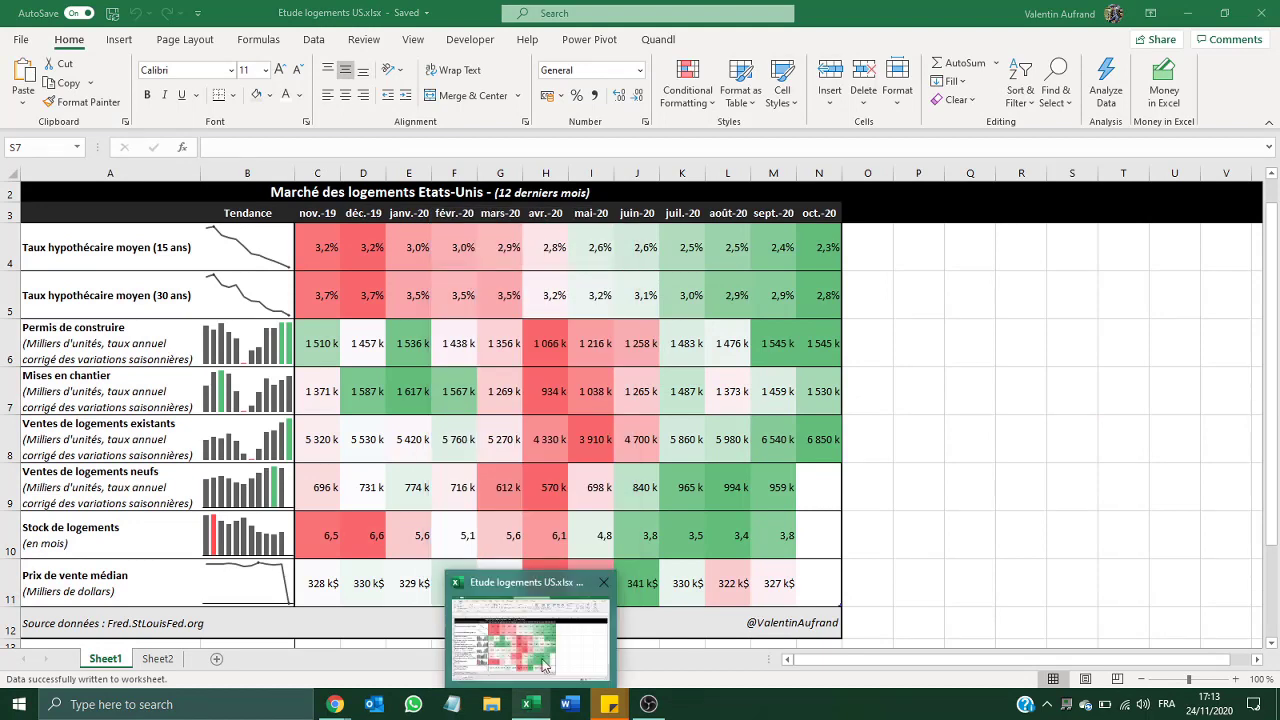
pyautogui.rightClick(534, 712)
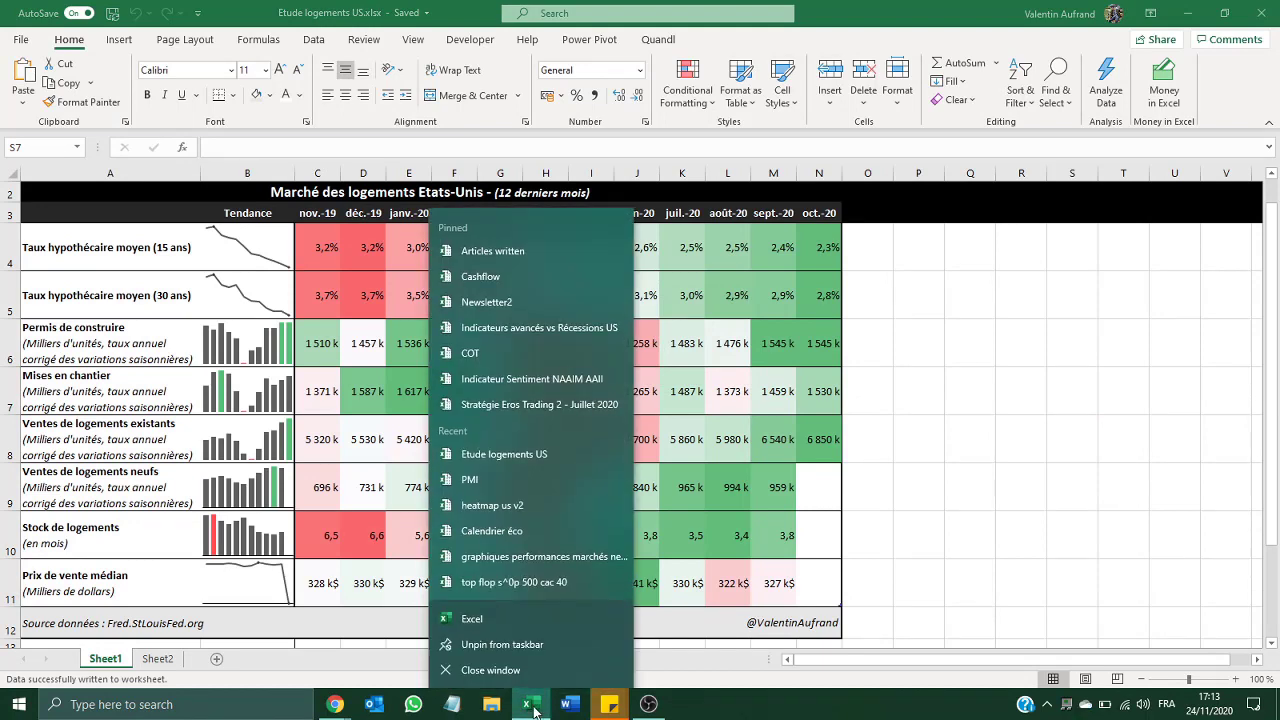
pyautogui.click(266, 495)
# Switch to File Explorer, reopen marché emploi US.xlsx from the OneDrive folder, and accept the update of its Quandl data
pyautogui.click(491, 705)
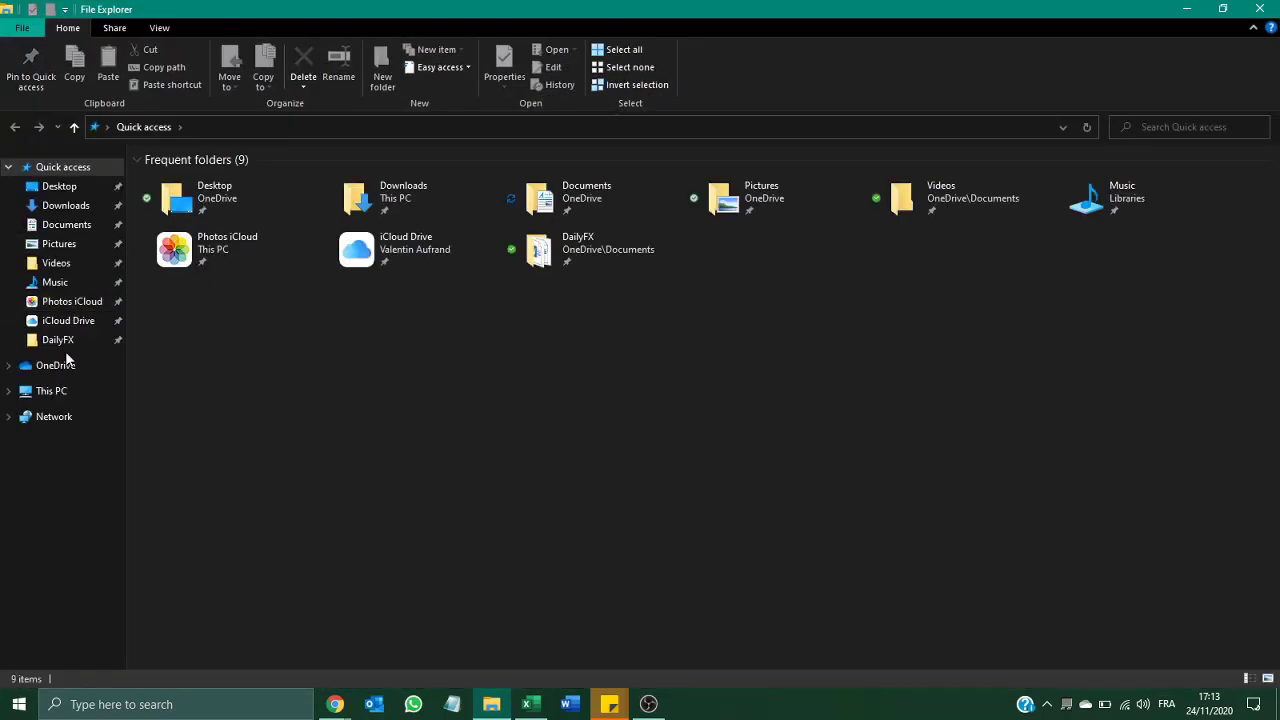
pyautogui.click(30, 366)
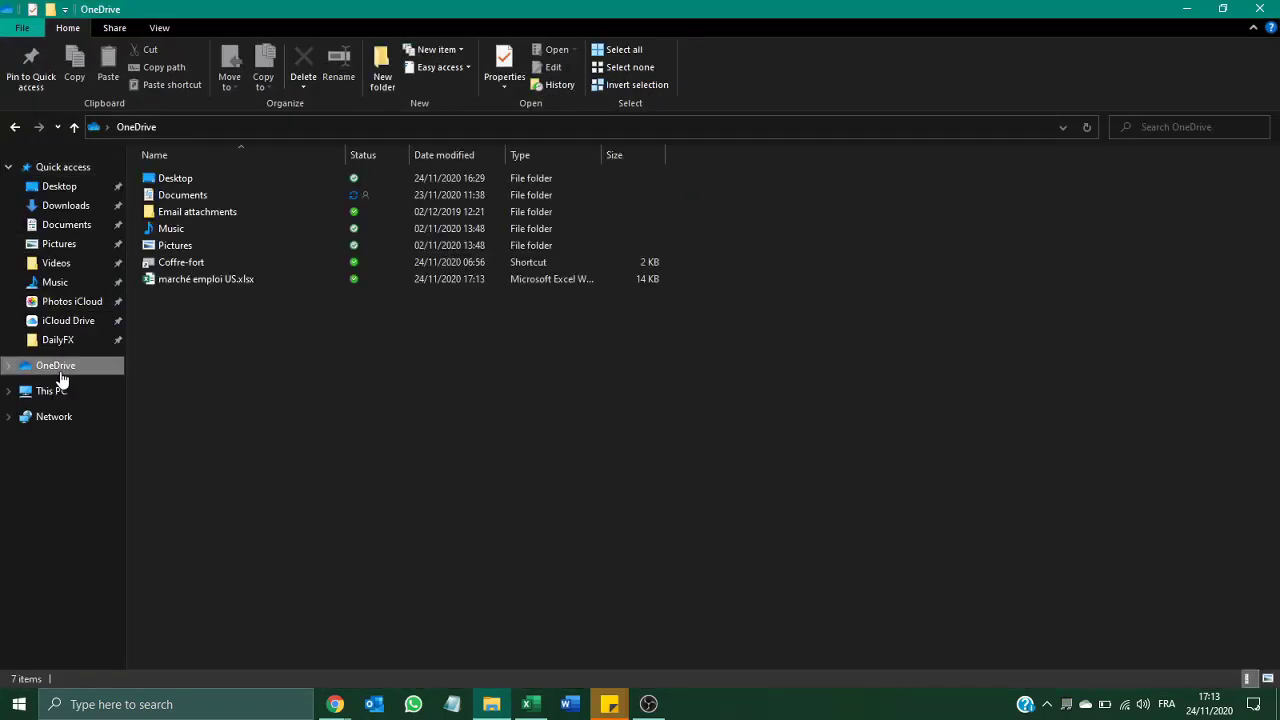
pyautogui.doubleClick(249, 278)
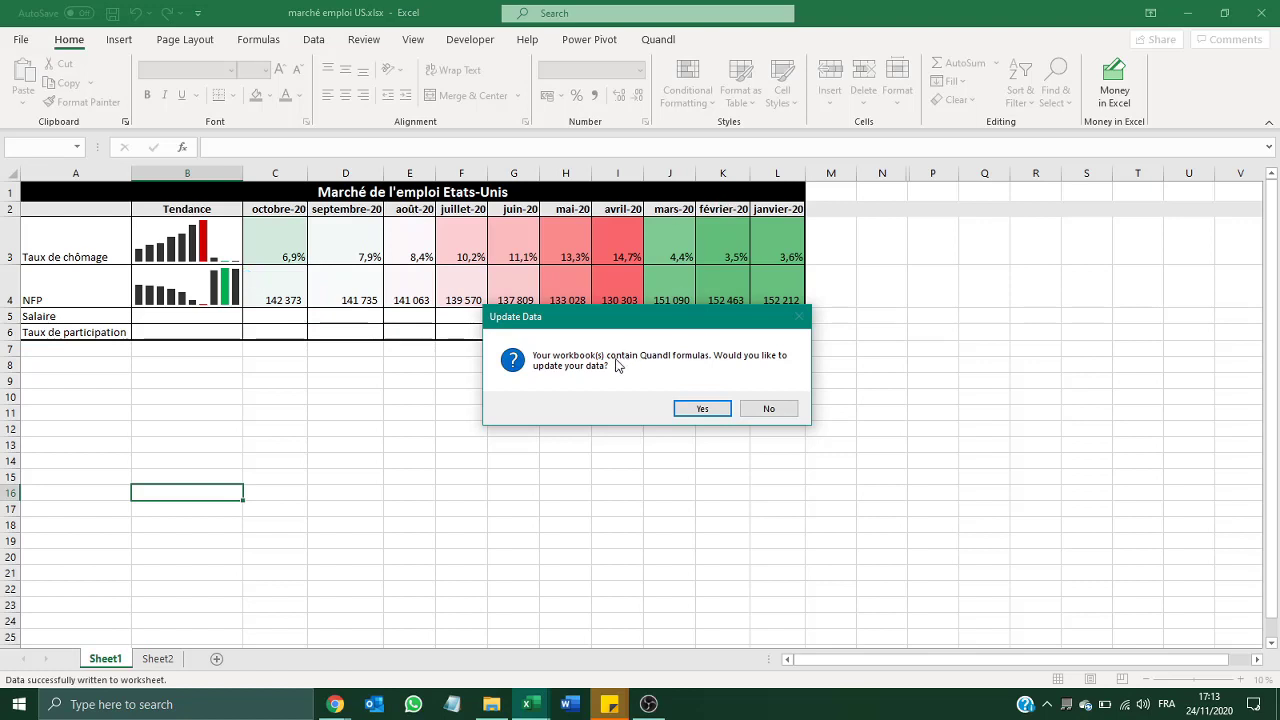
pyautogui.click(700, 409)
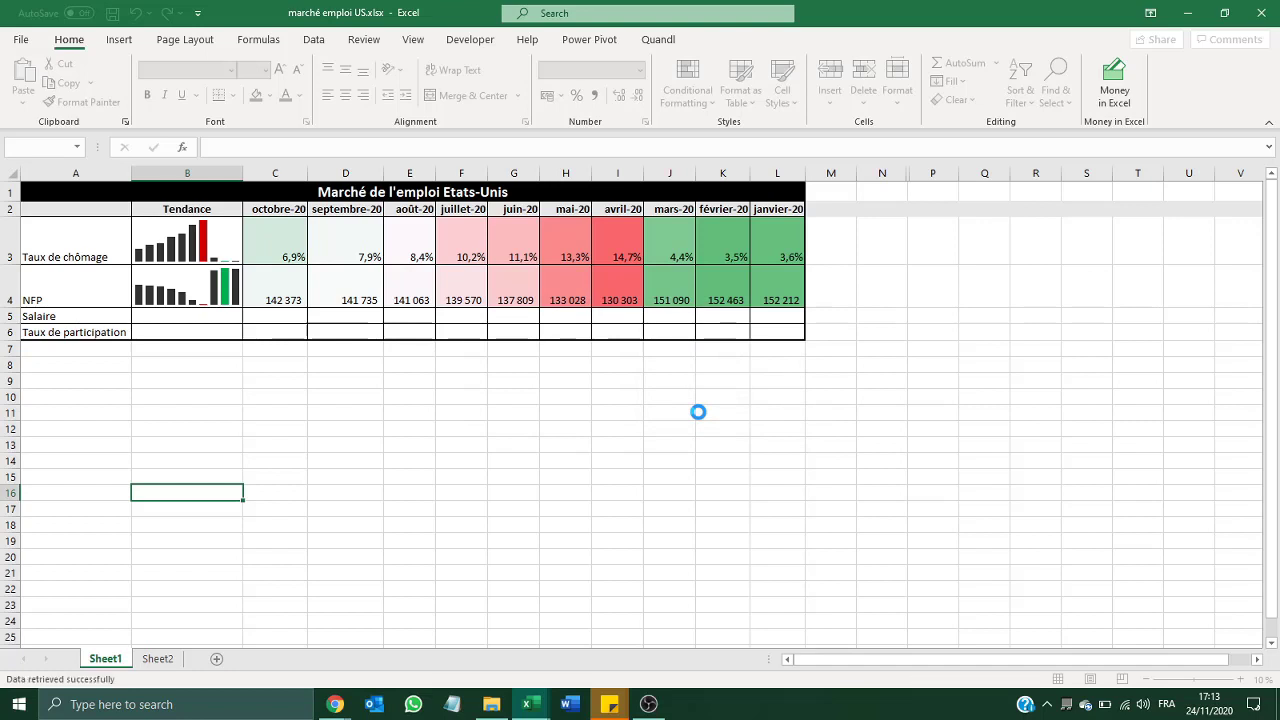
# Compare the imported unemployment and payroll data in Sheet2 with the job market table in Sheet1
pyautogui.click(158, 659)
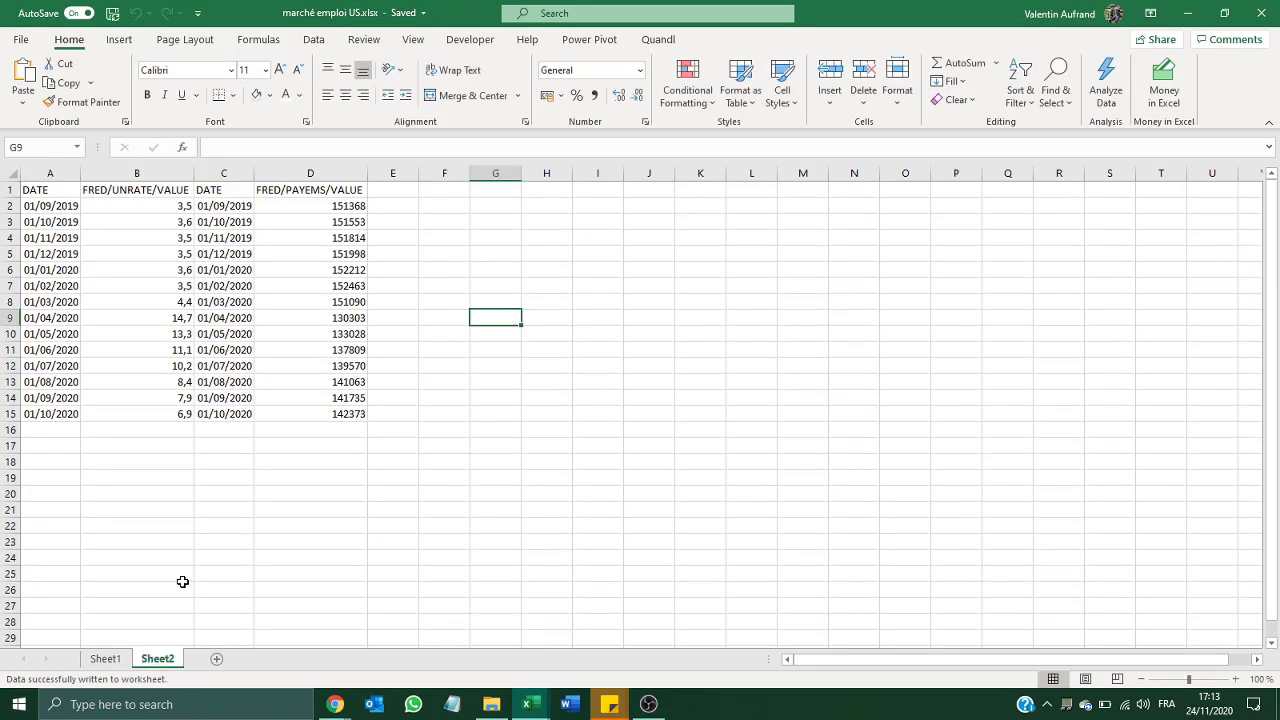
pyautogui.click(106, 659)
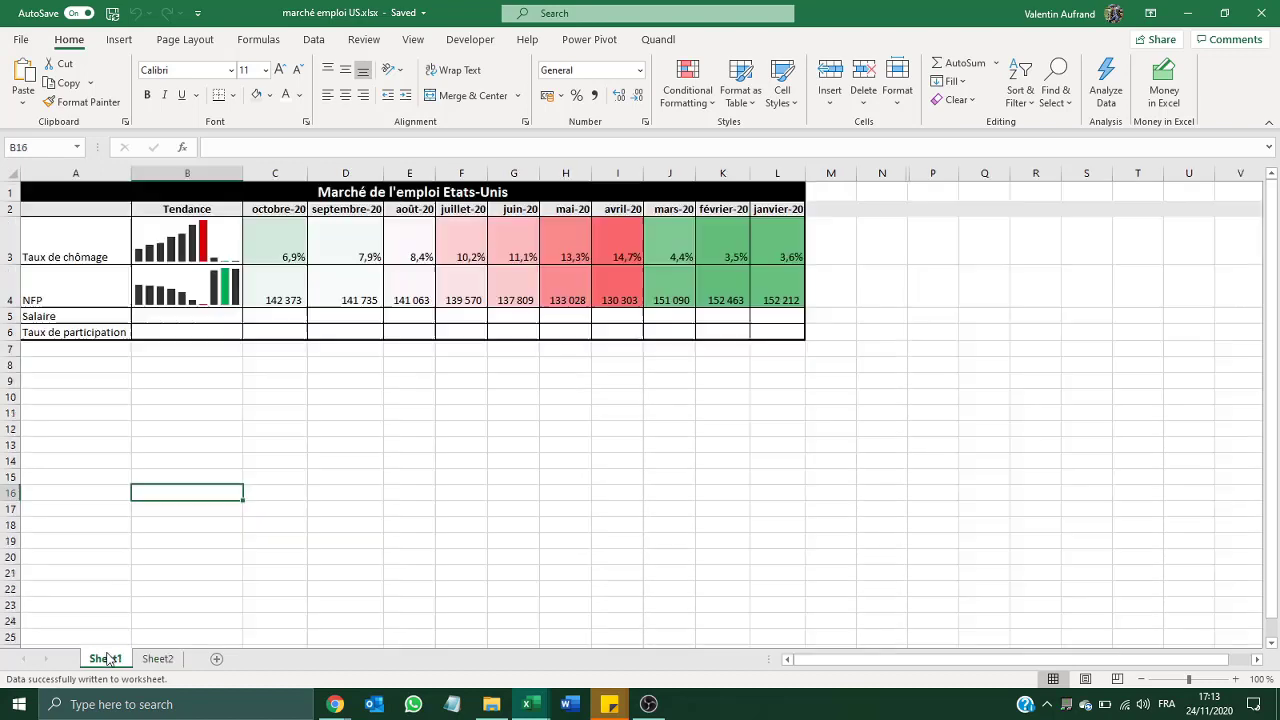
pyautogui.click(228, 415)
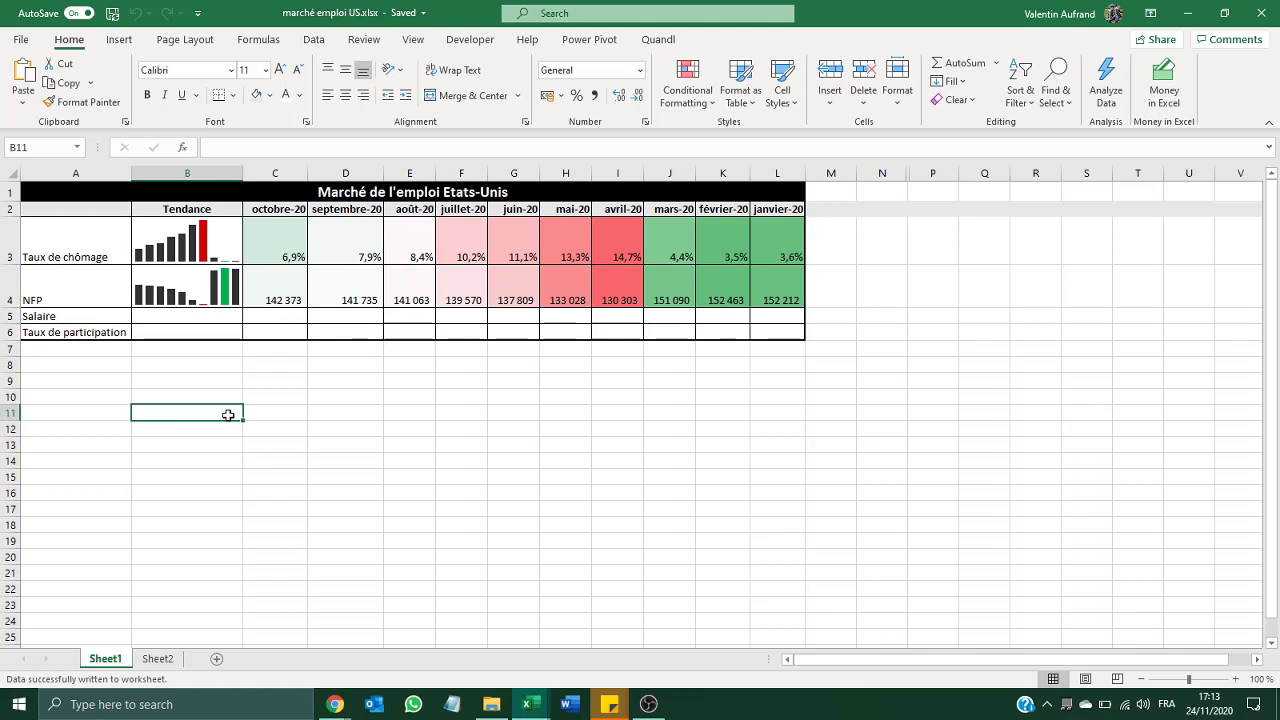
pyautogui.click(157, 659)
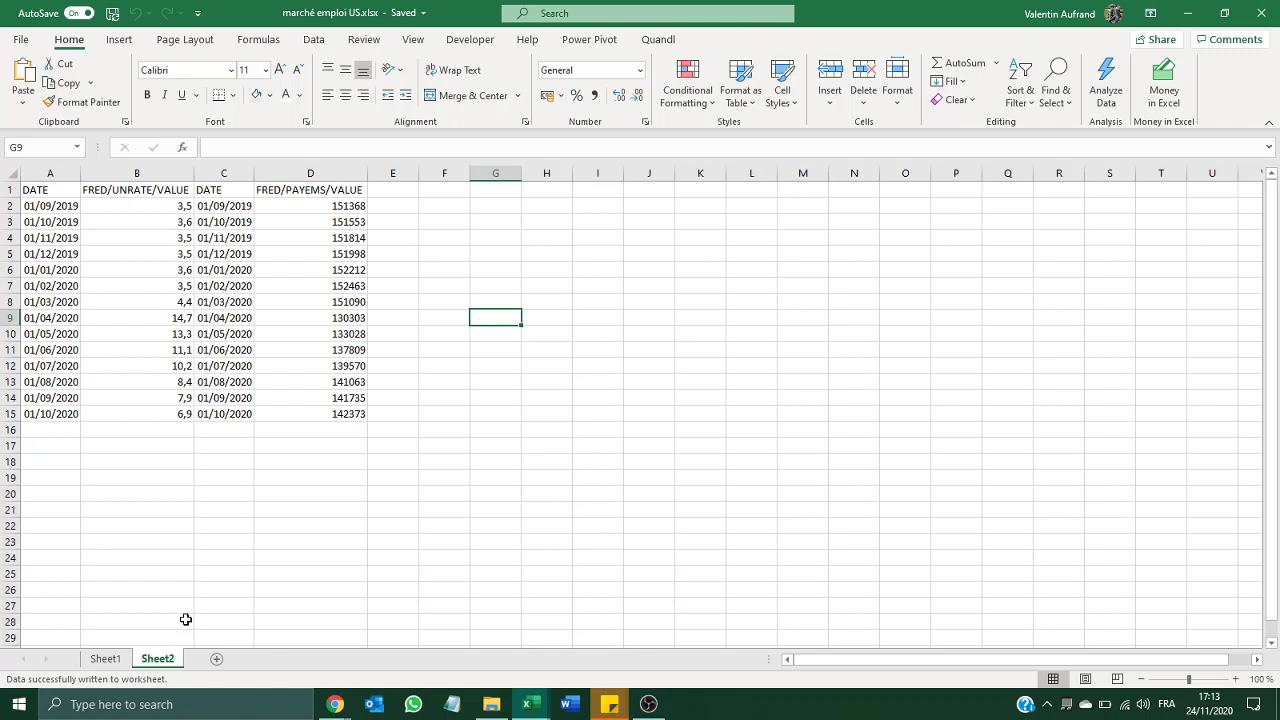
pyautogui.click(258, 508)
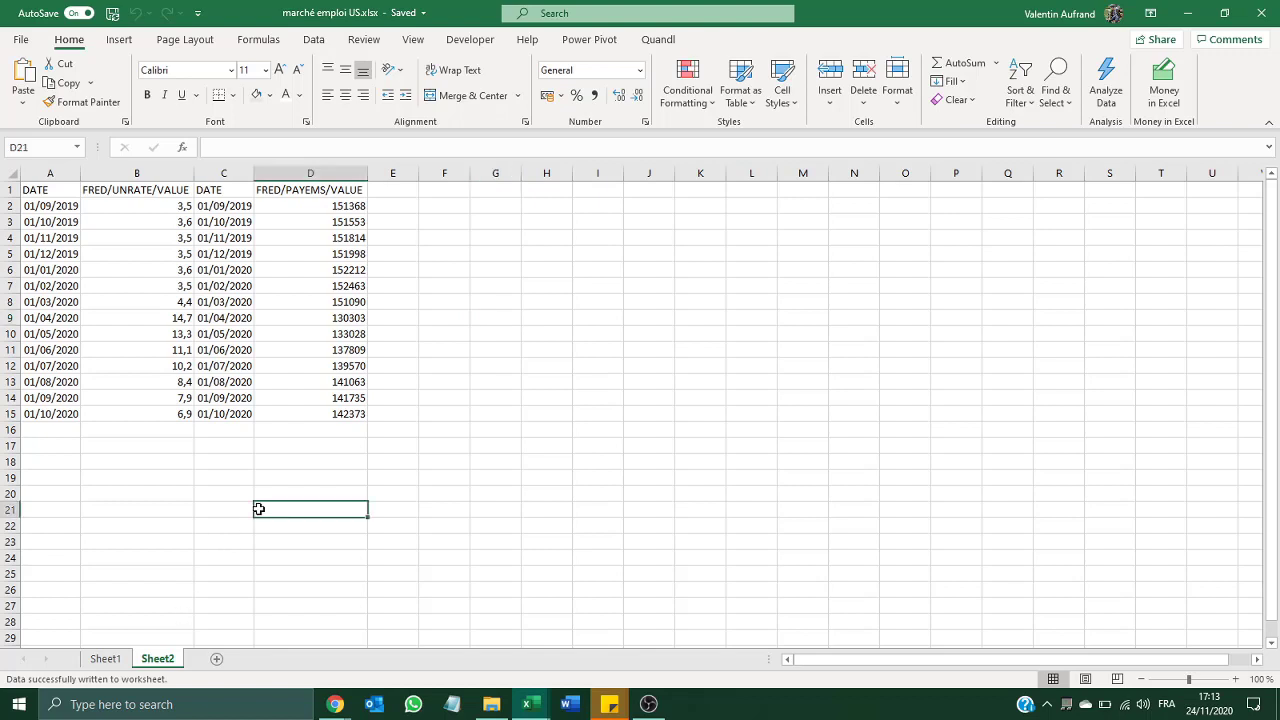
pyautogui.click(105, 659)
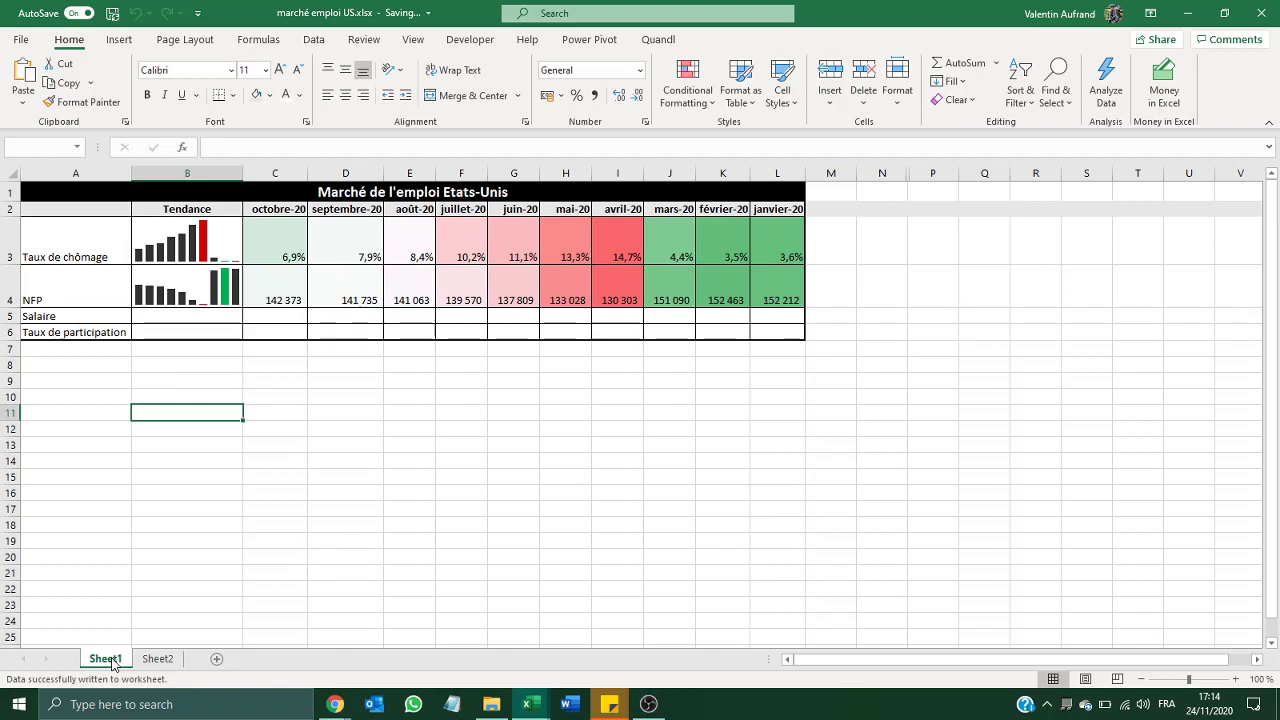
# Refresh the Quandl data for the entire workbook
pyautogui.click(659, 42)
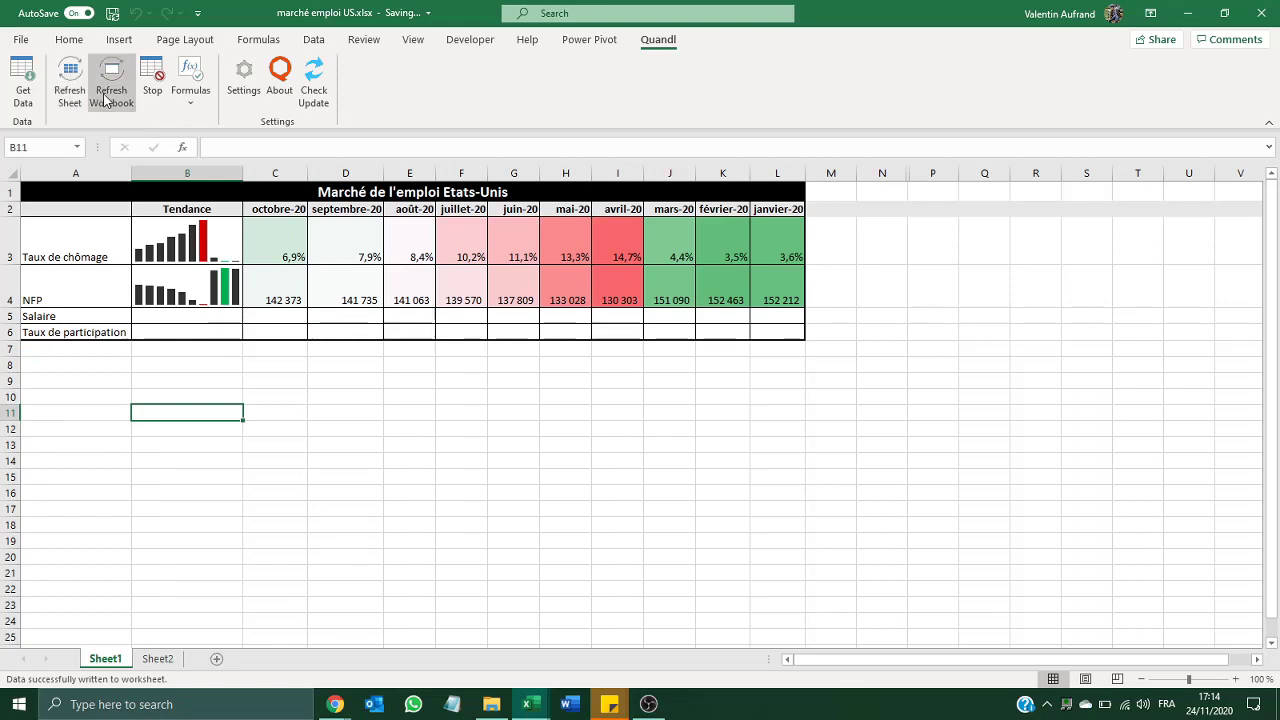
pyautogui.click(111, 92)
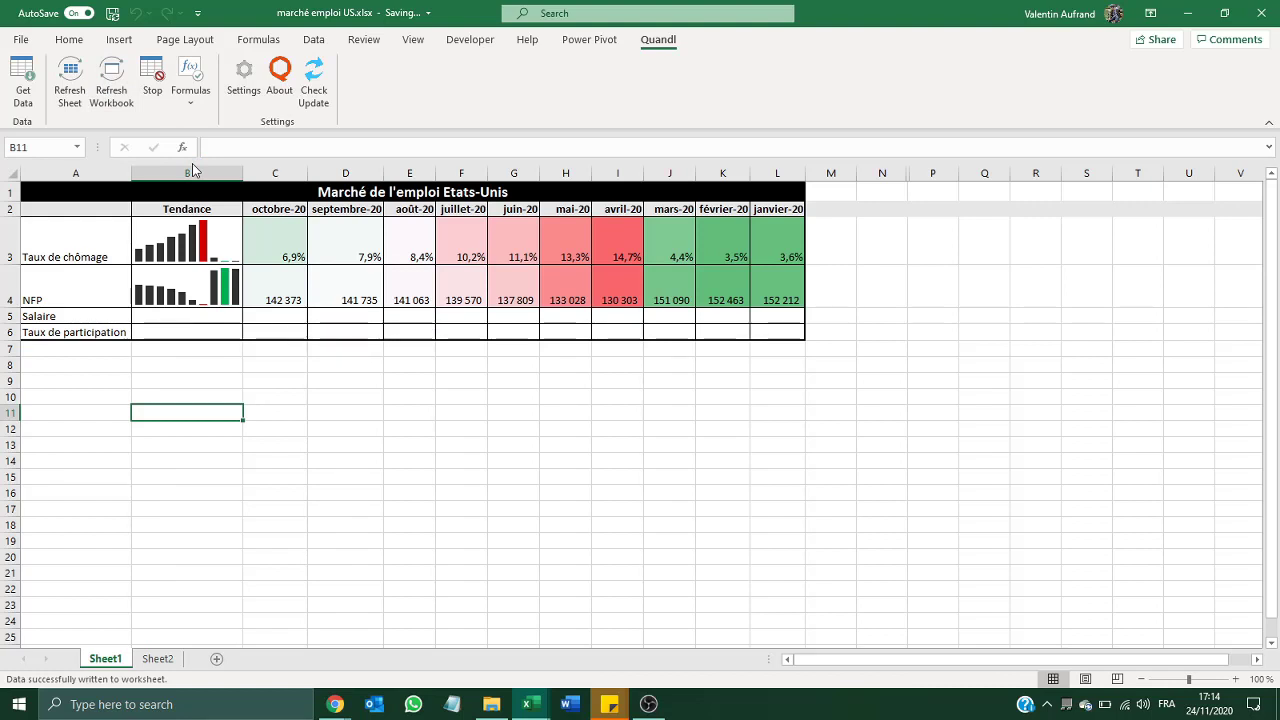
# Disable the Quandl formulas and enable them again
pyautogui.click(191, 95)
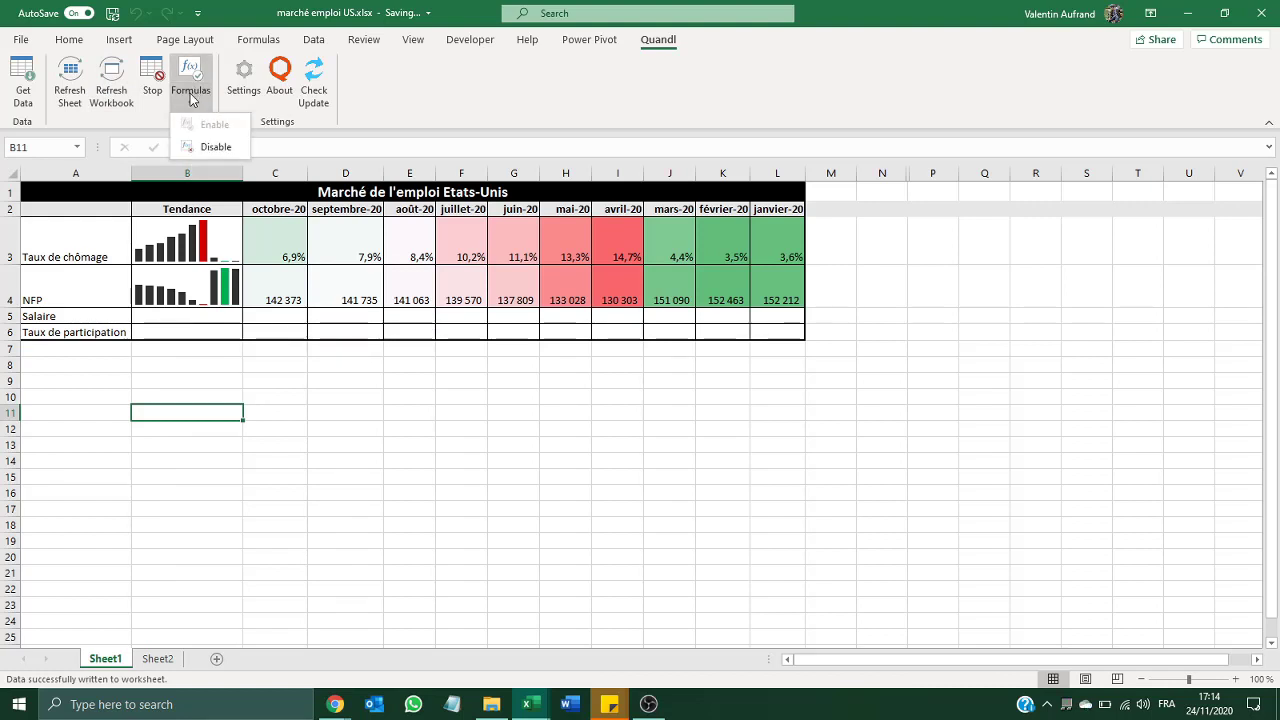
pyautogui.click(201, 148)
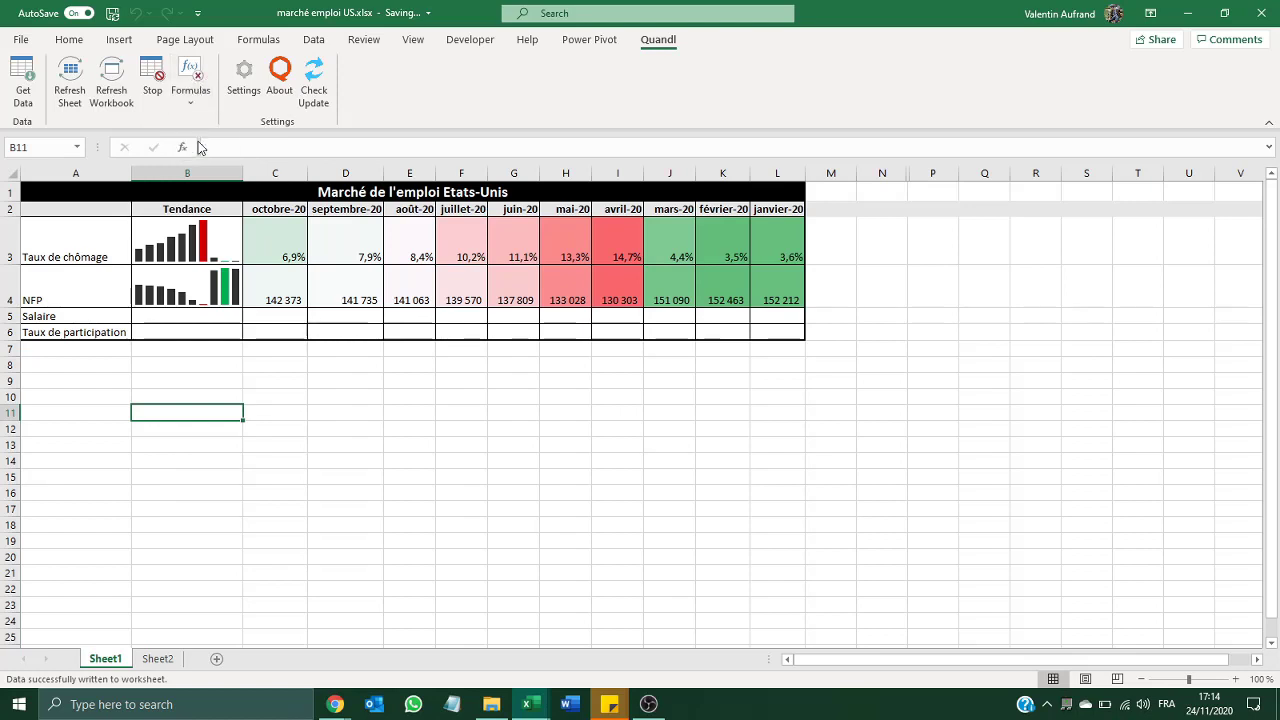
pyautogui.click(190, 92)
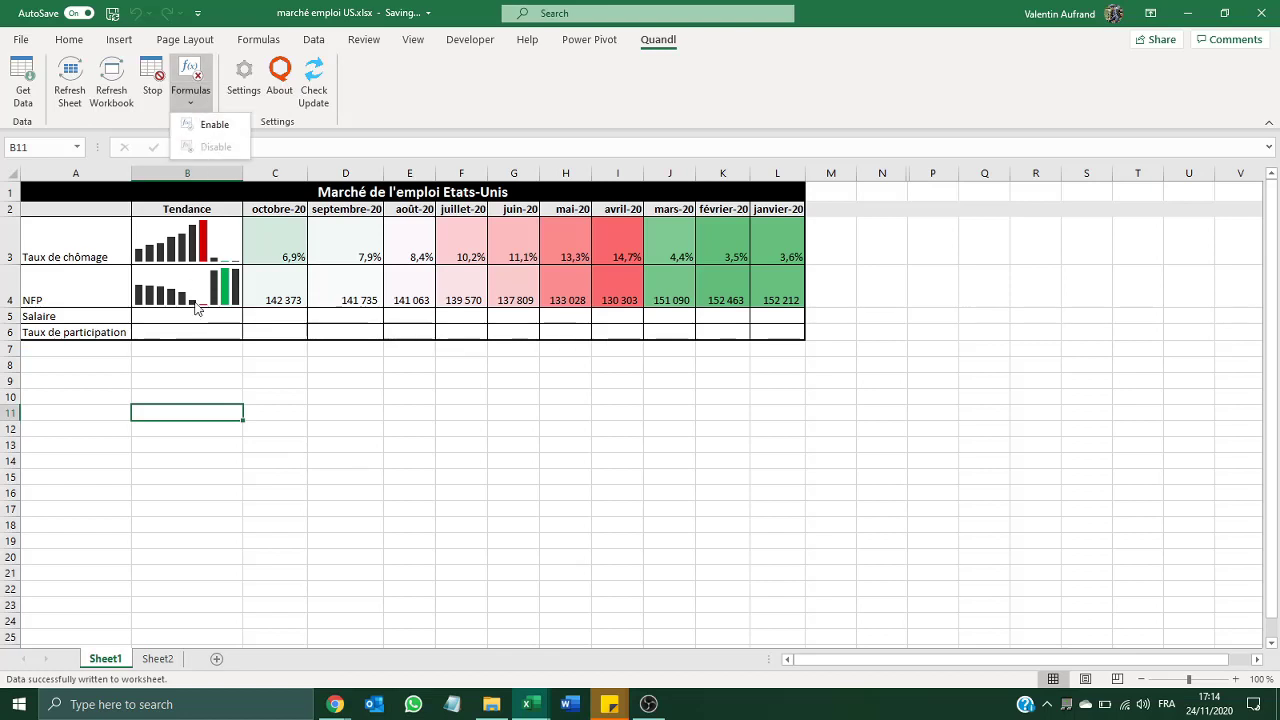
pyautogui.click(197, 308)
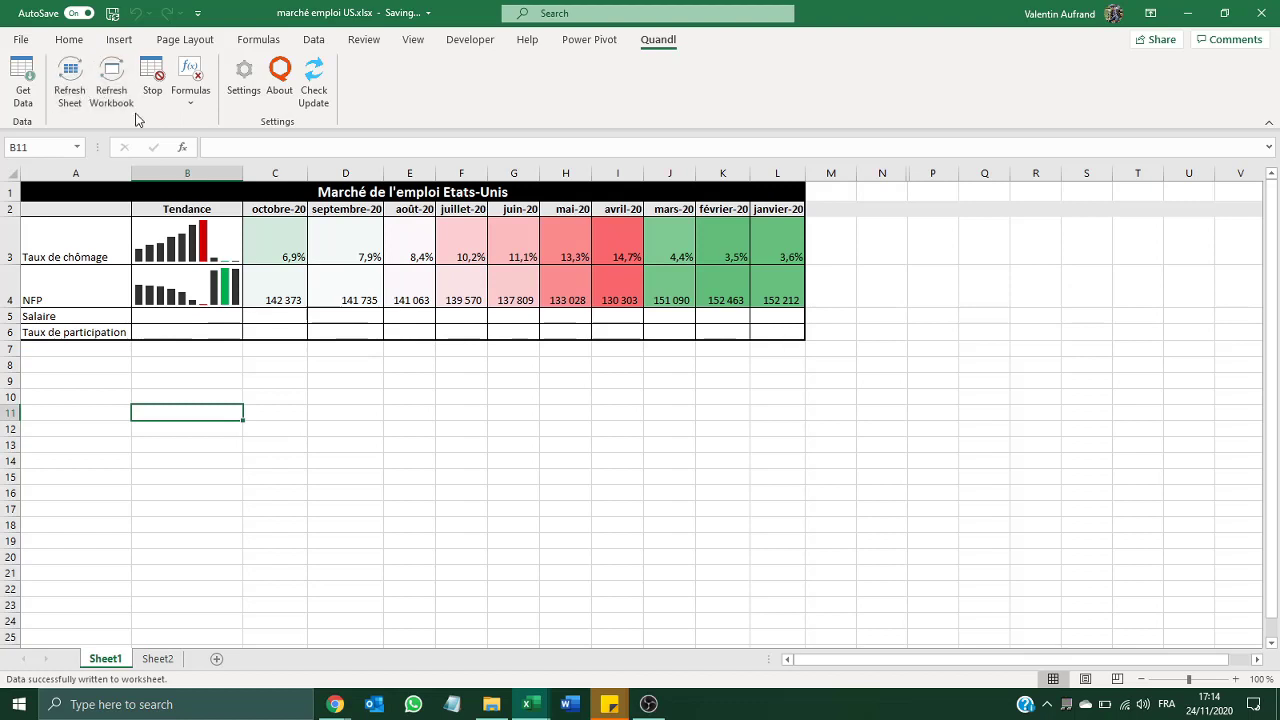
pyautogui.click(205, 98)
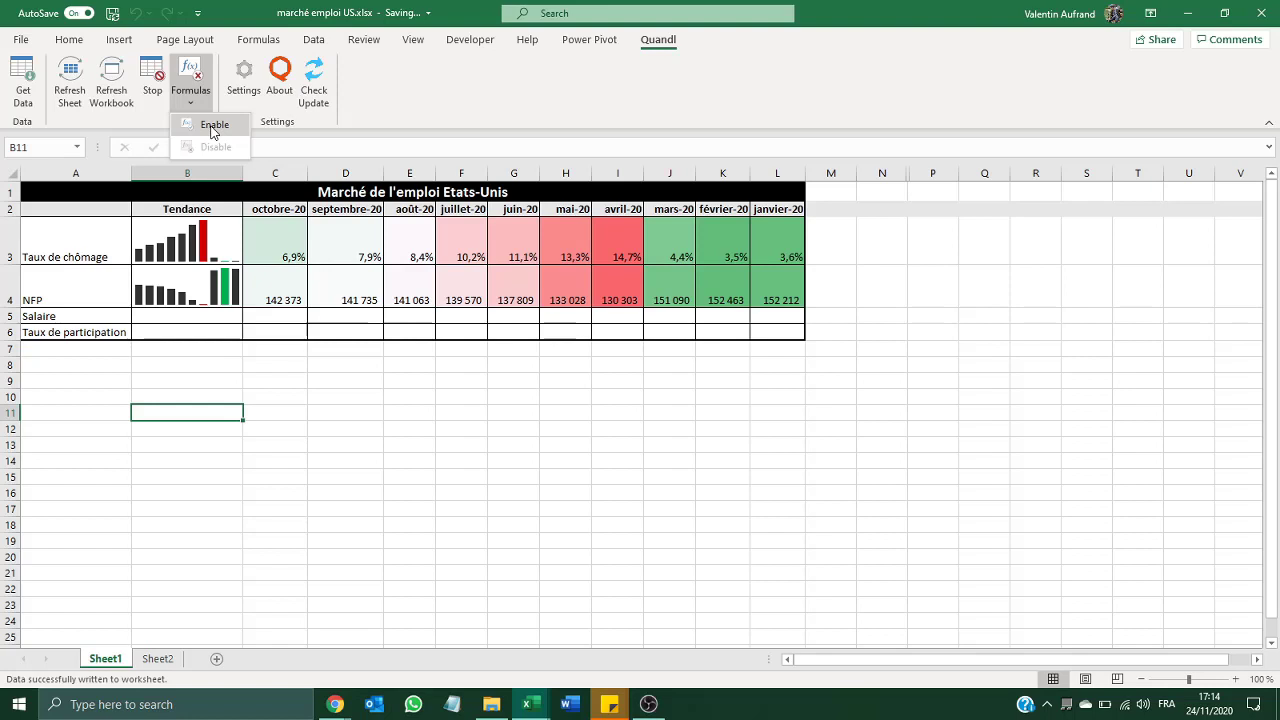
pyautogui.click(211, 128)
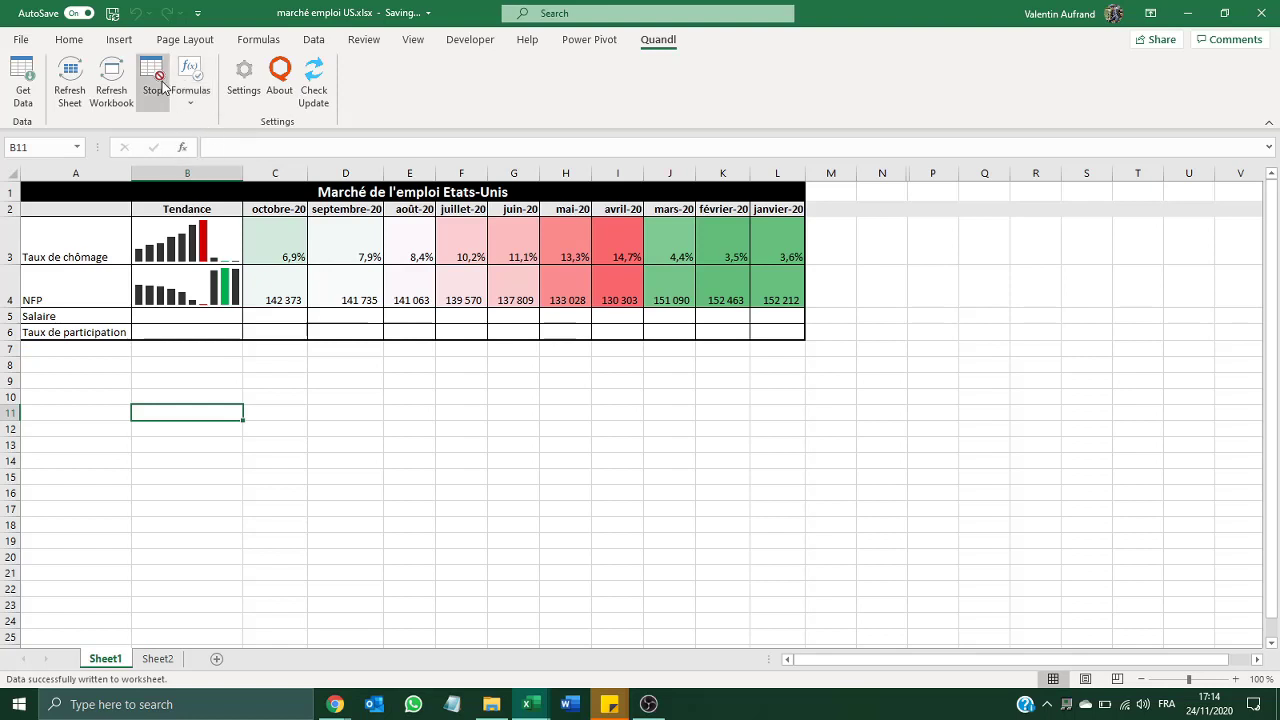
# Refresh the whole workbook's Quandl data once more and select cell C11 in Sheet1
pyautogui.click(111, 80)
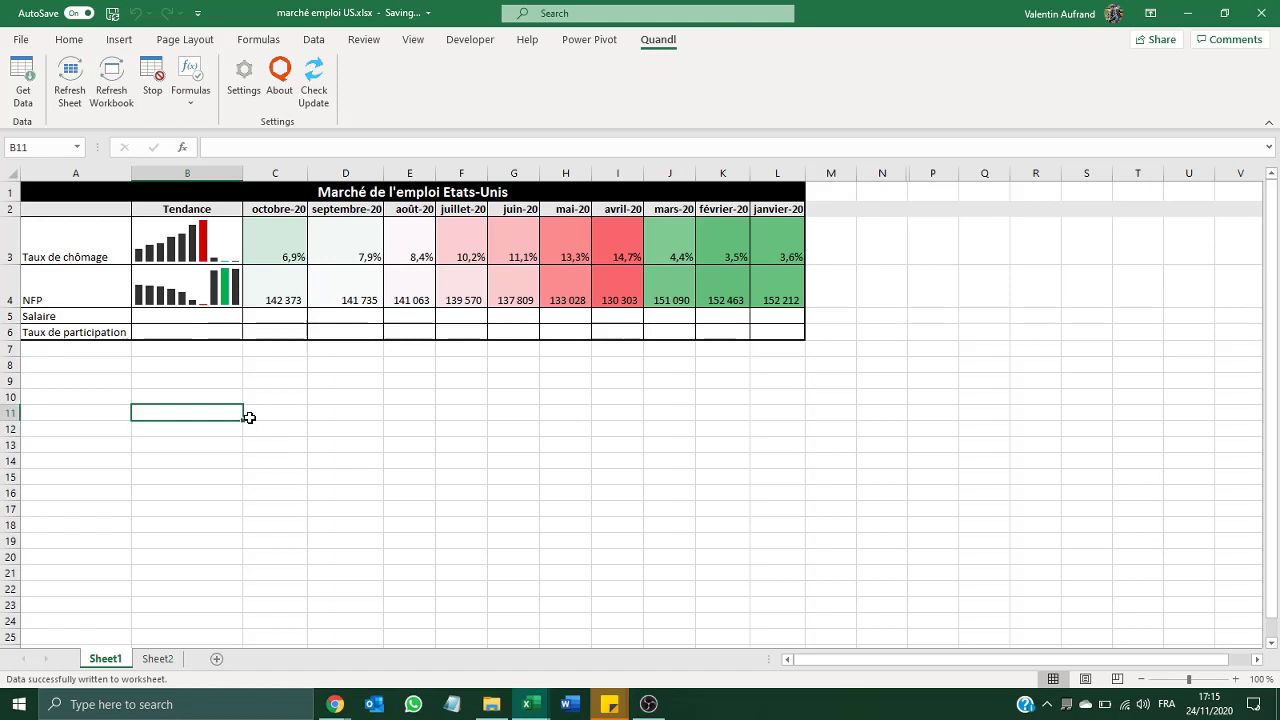
pyautogui.click(249, 417)
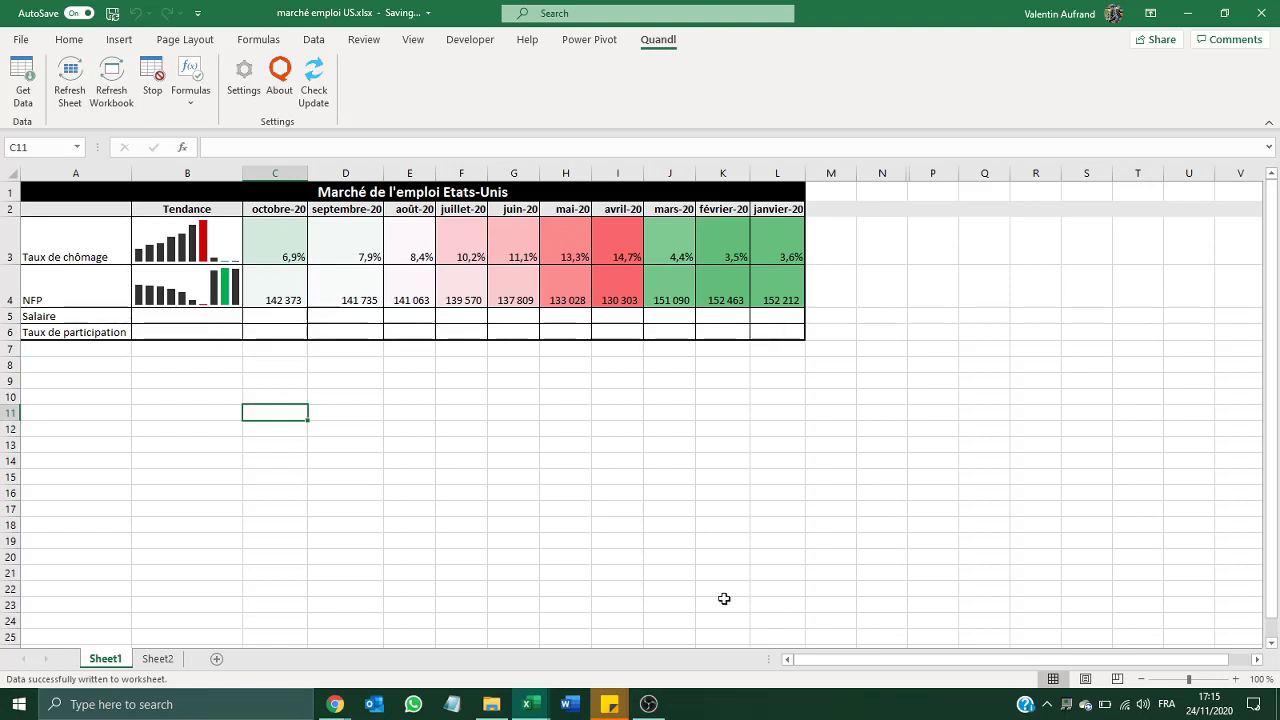
pyautogui.click(649, 704)
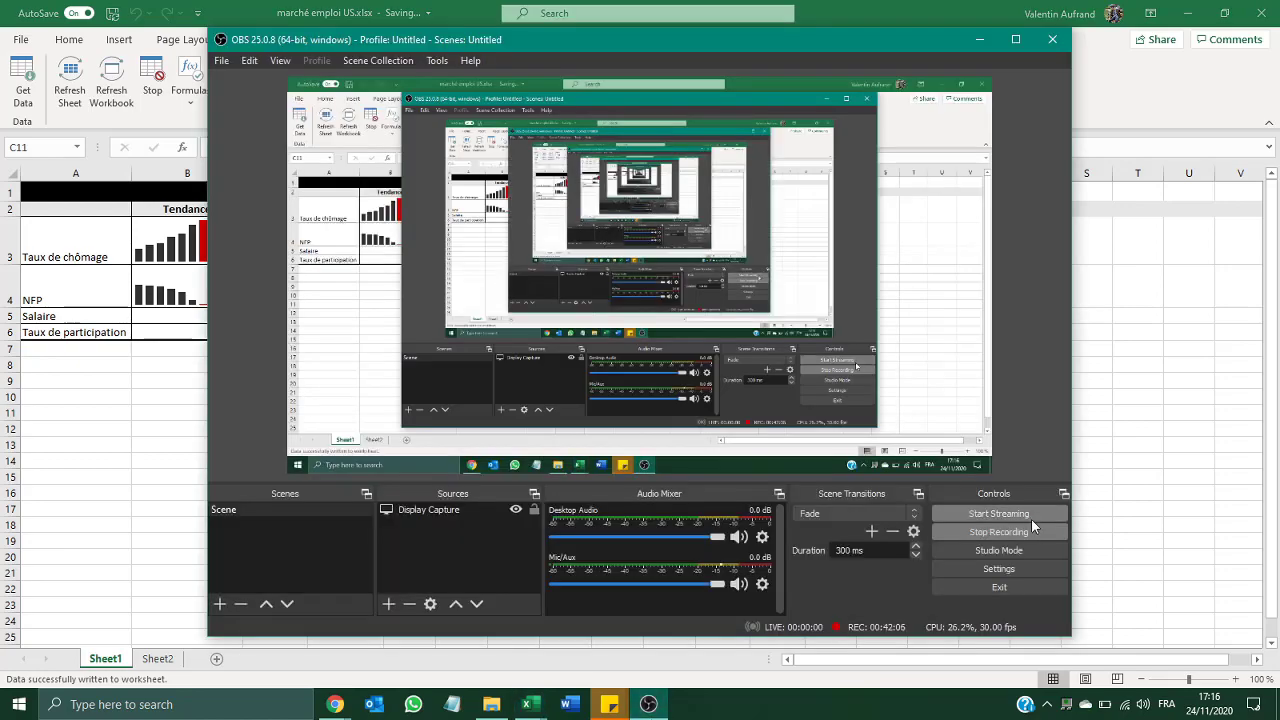